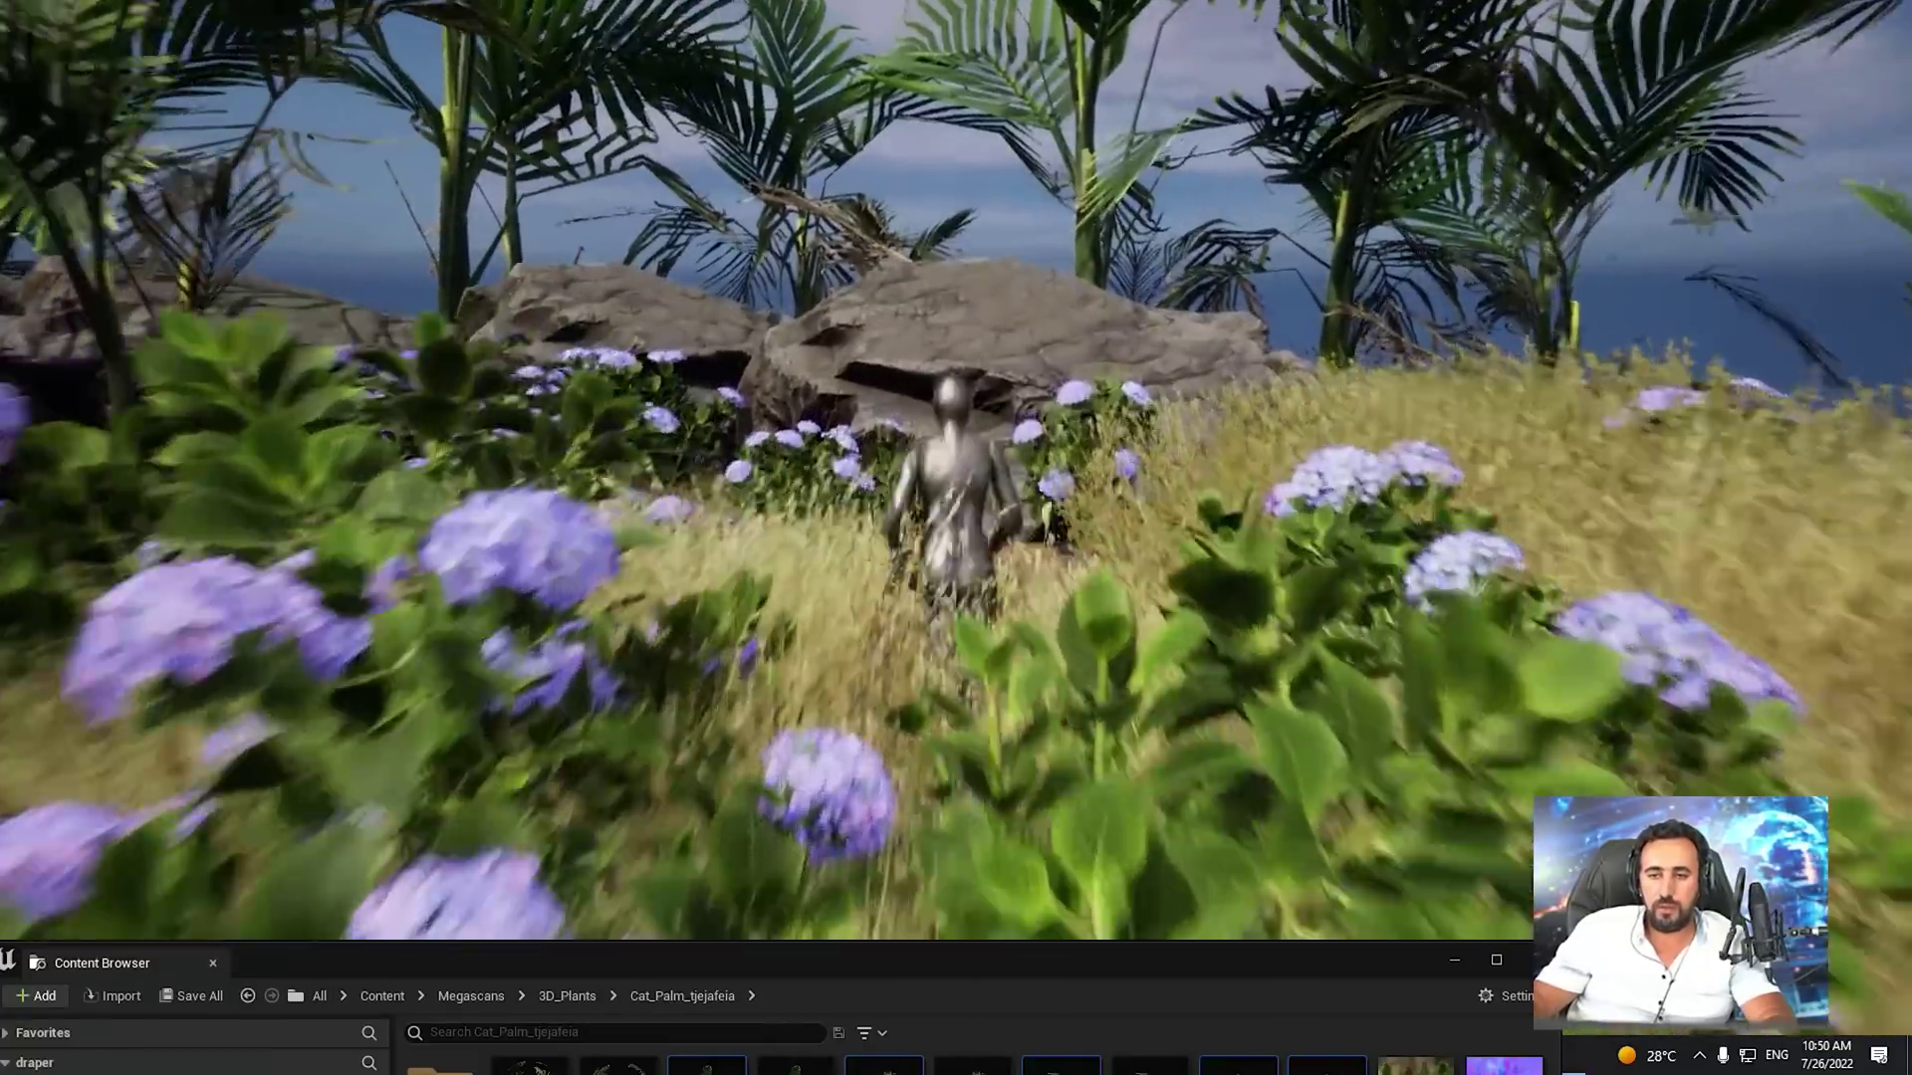
Run the character through the hydrangeas, grass and palms to examine the foliage in play mode, ending the play session when done
key(w)
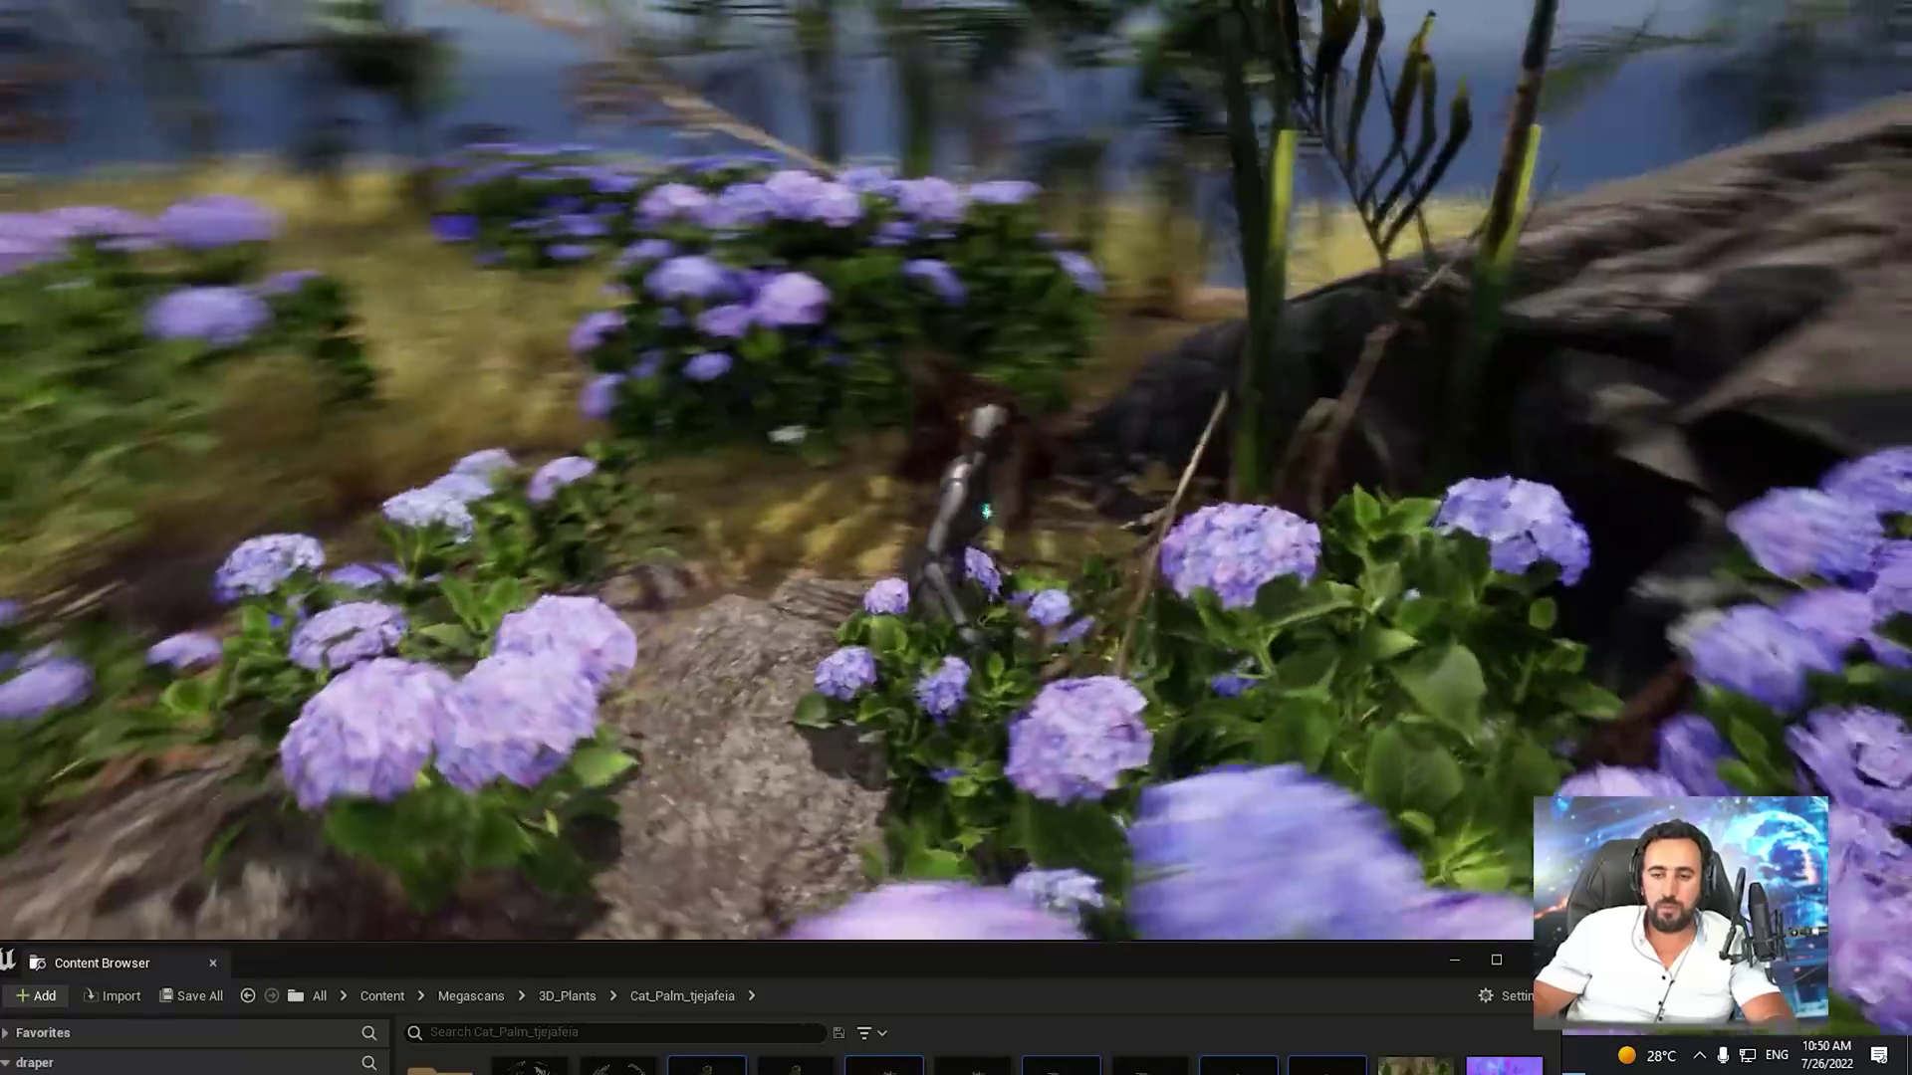
key(w)
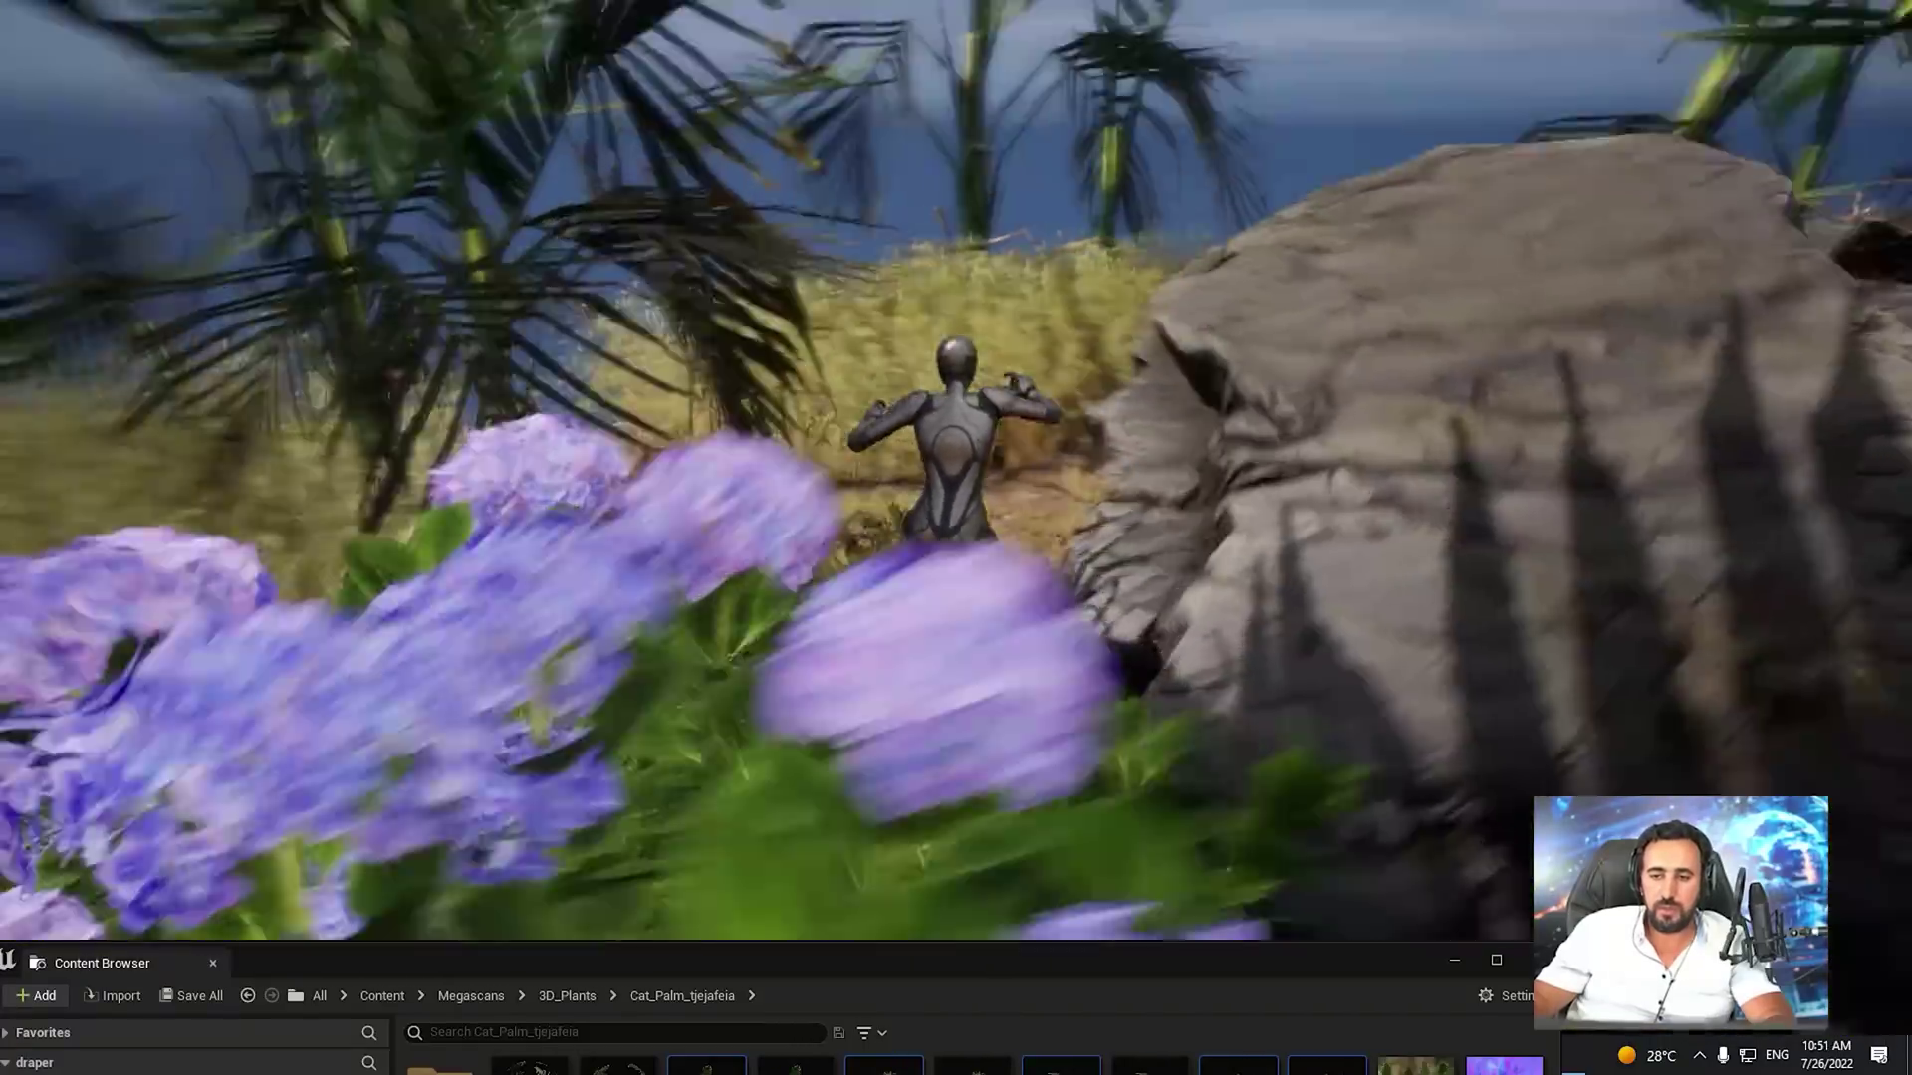
key(w)
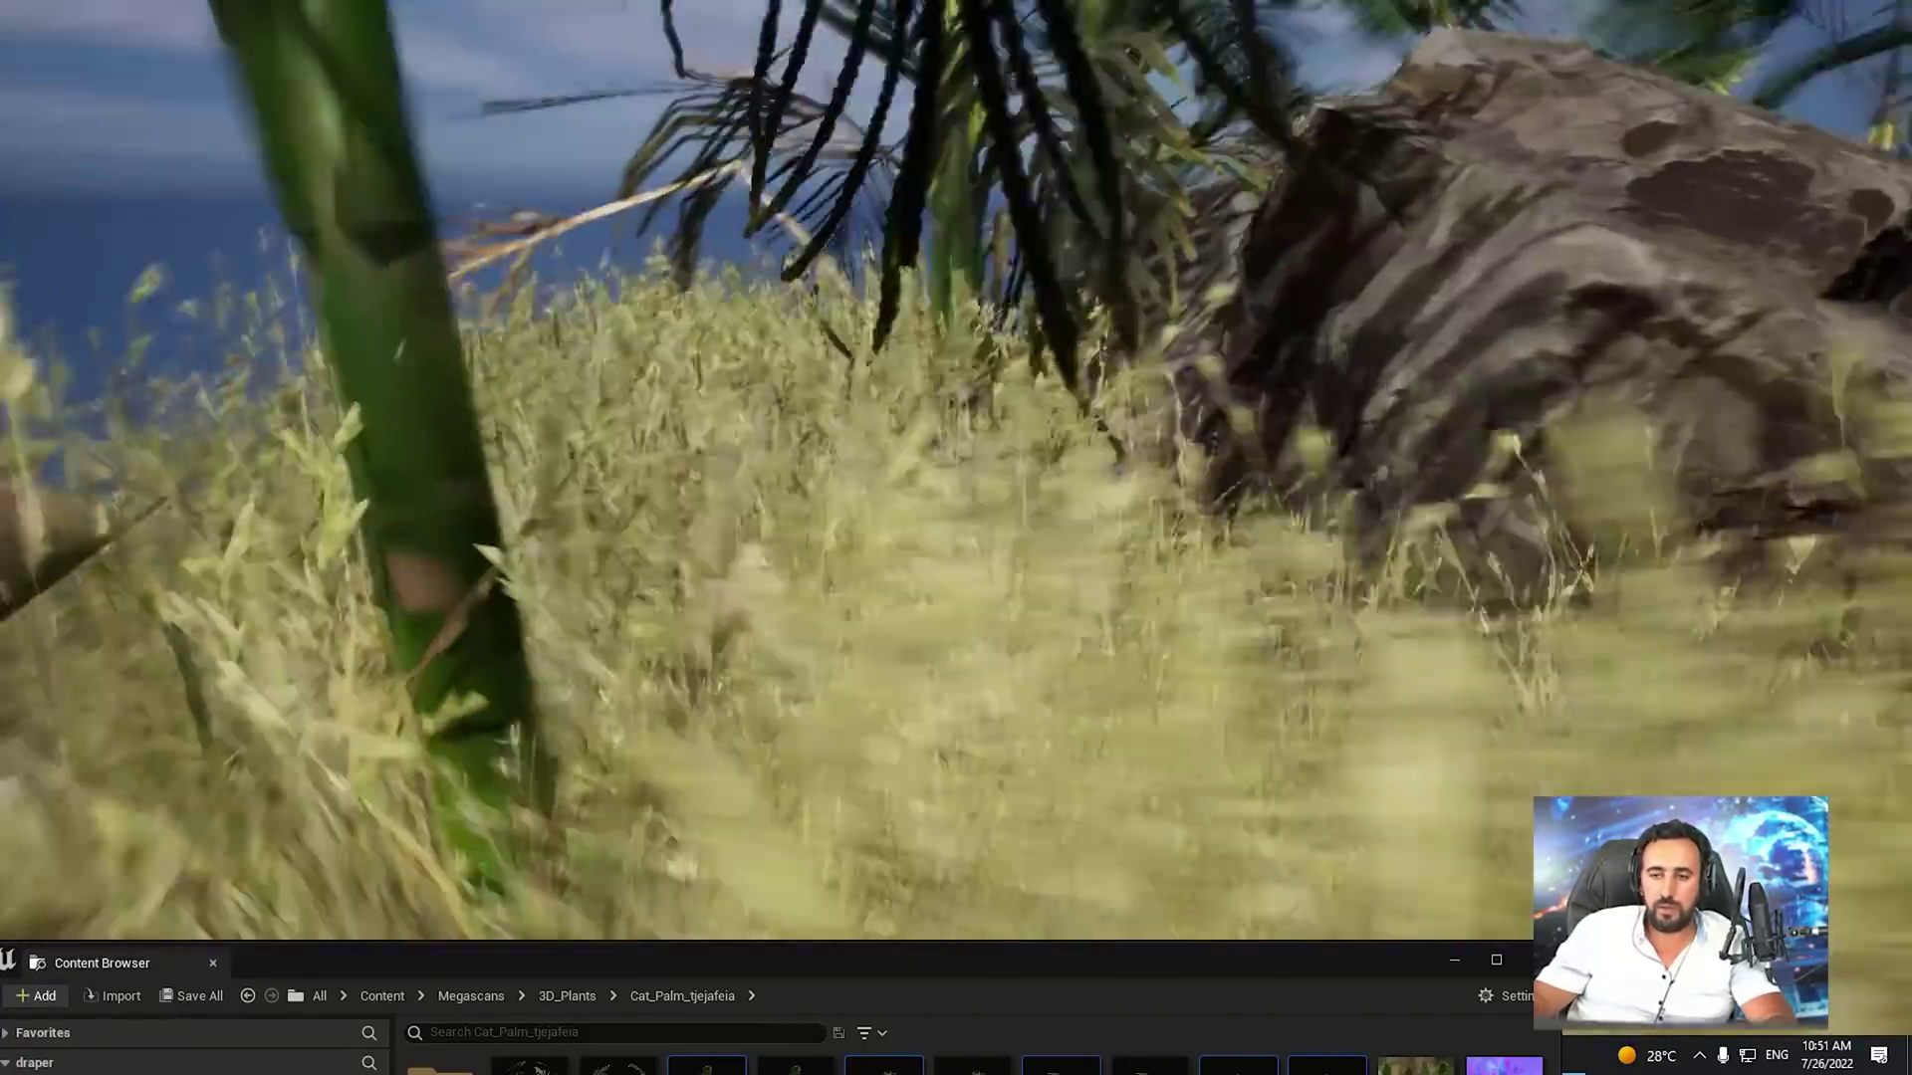
key(w)
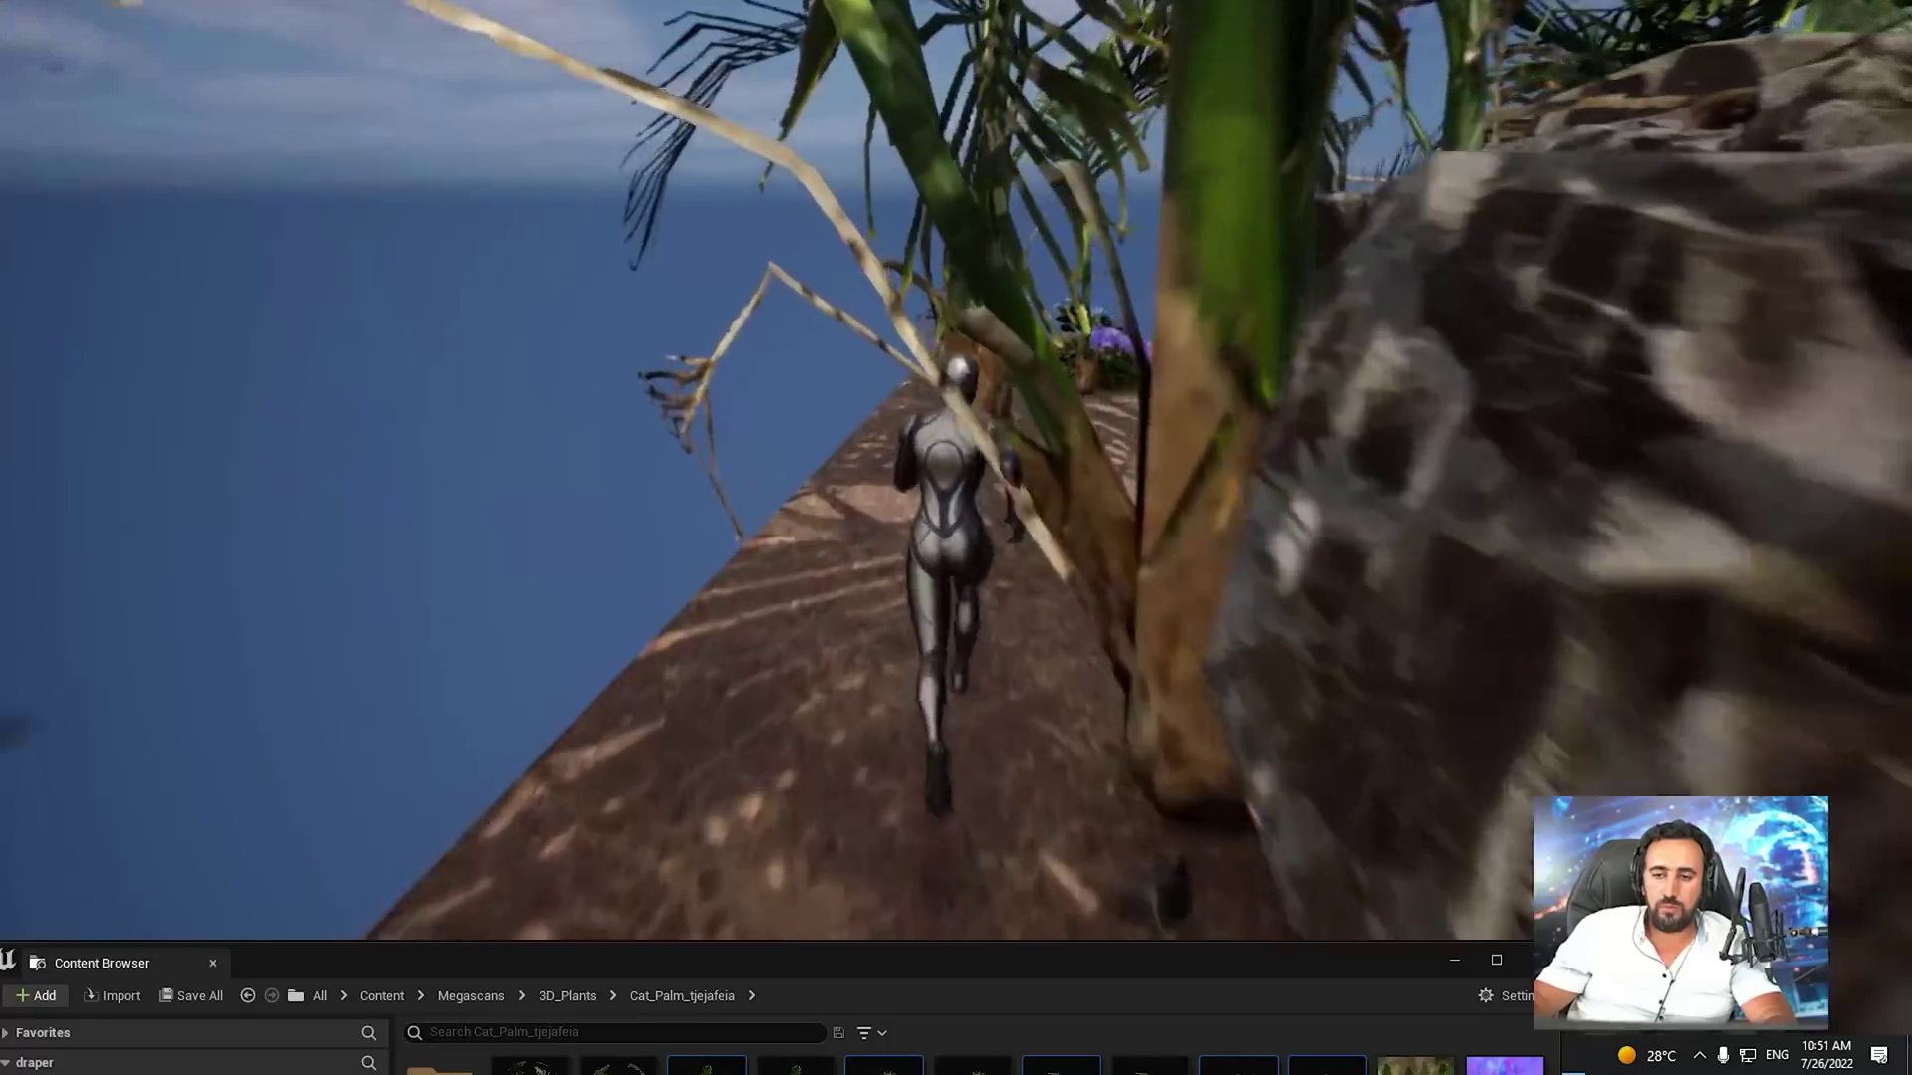
key(w)
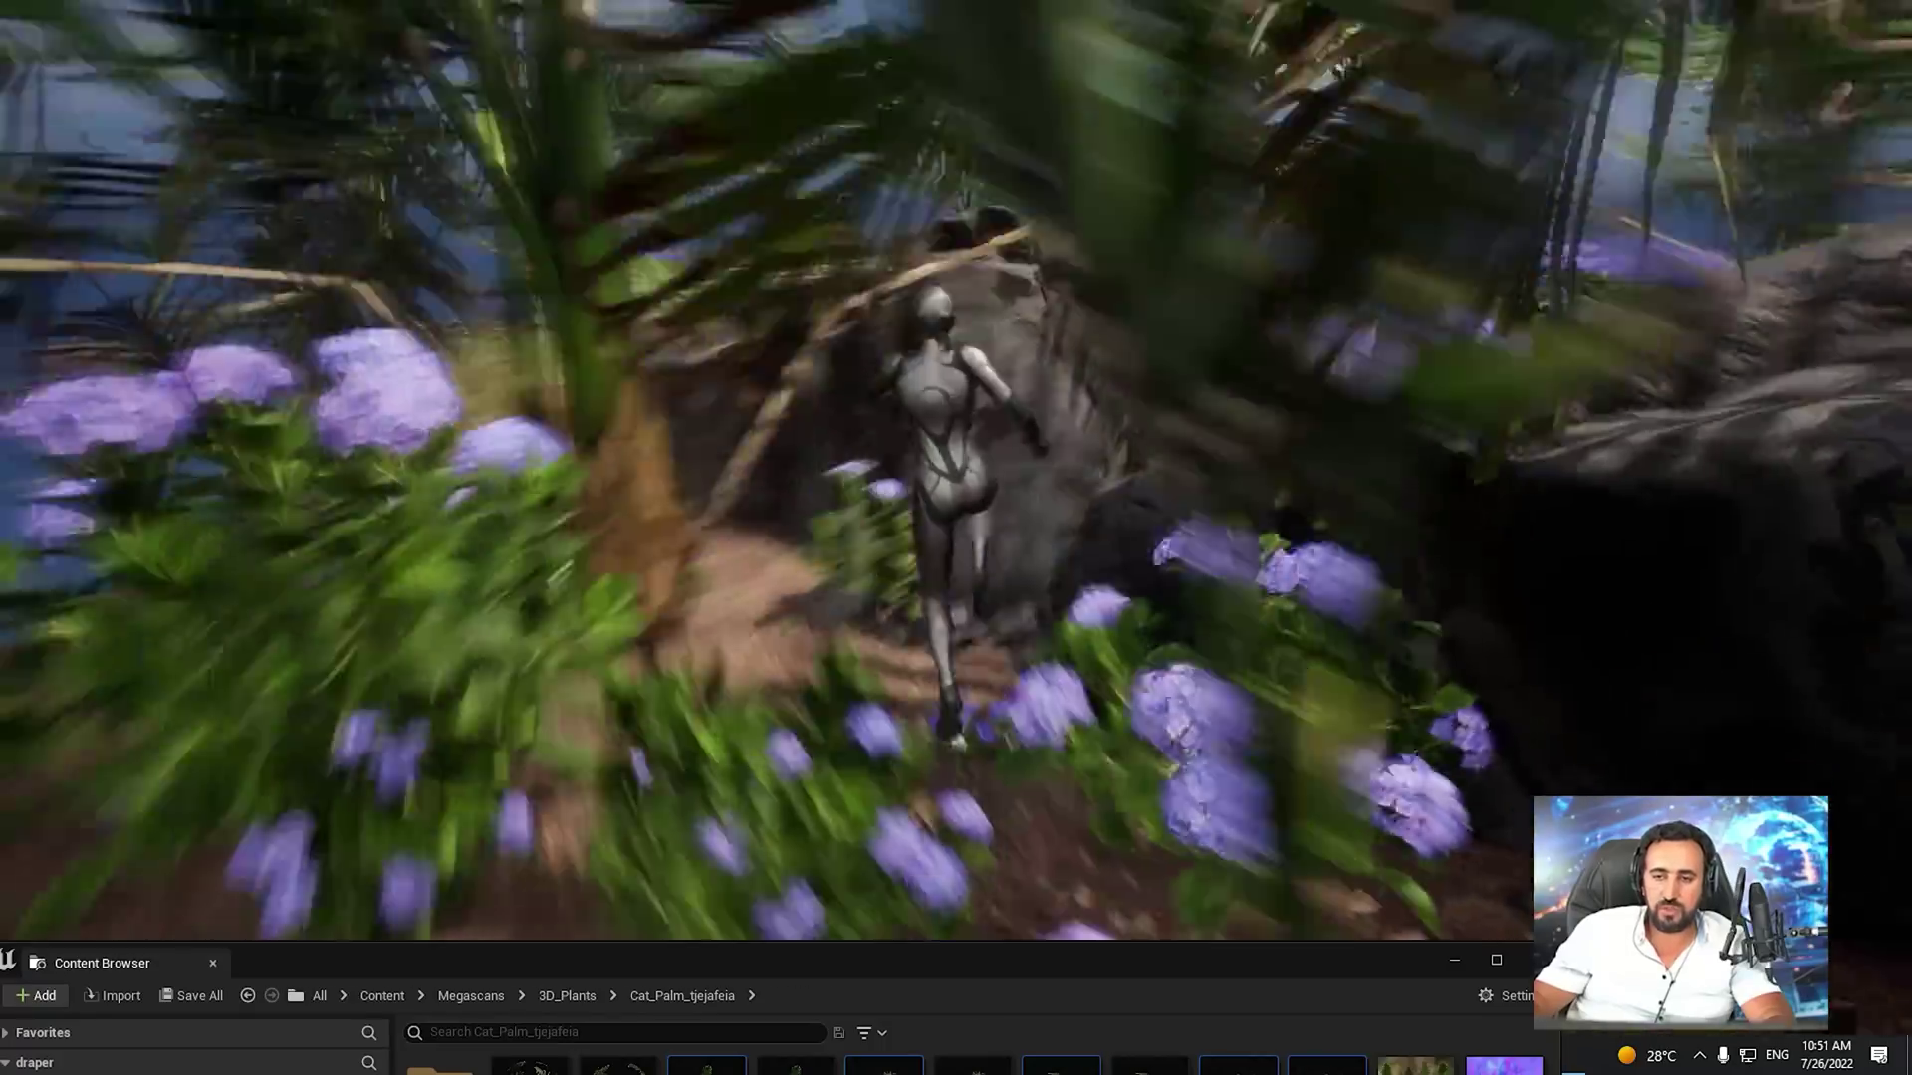
key(w)
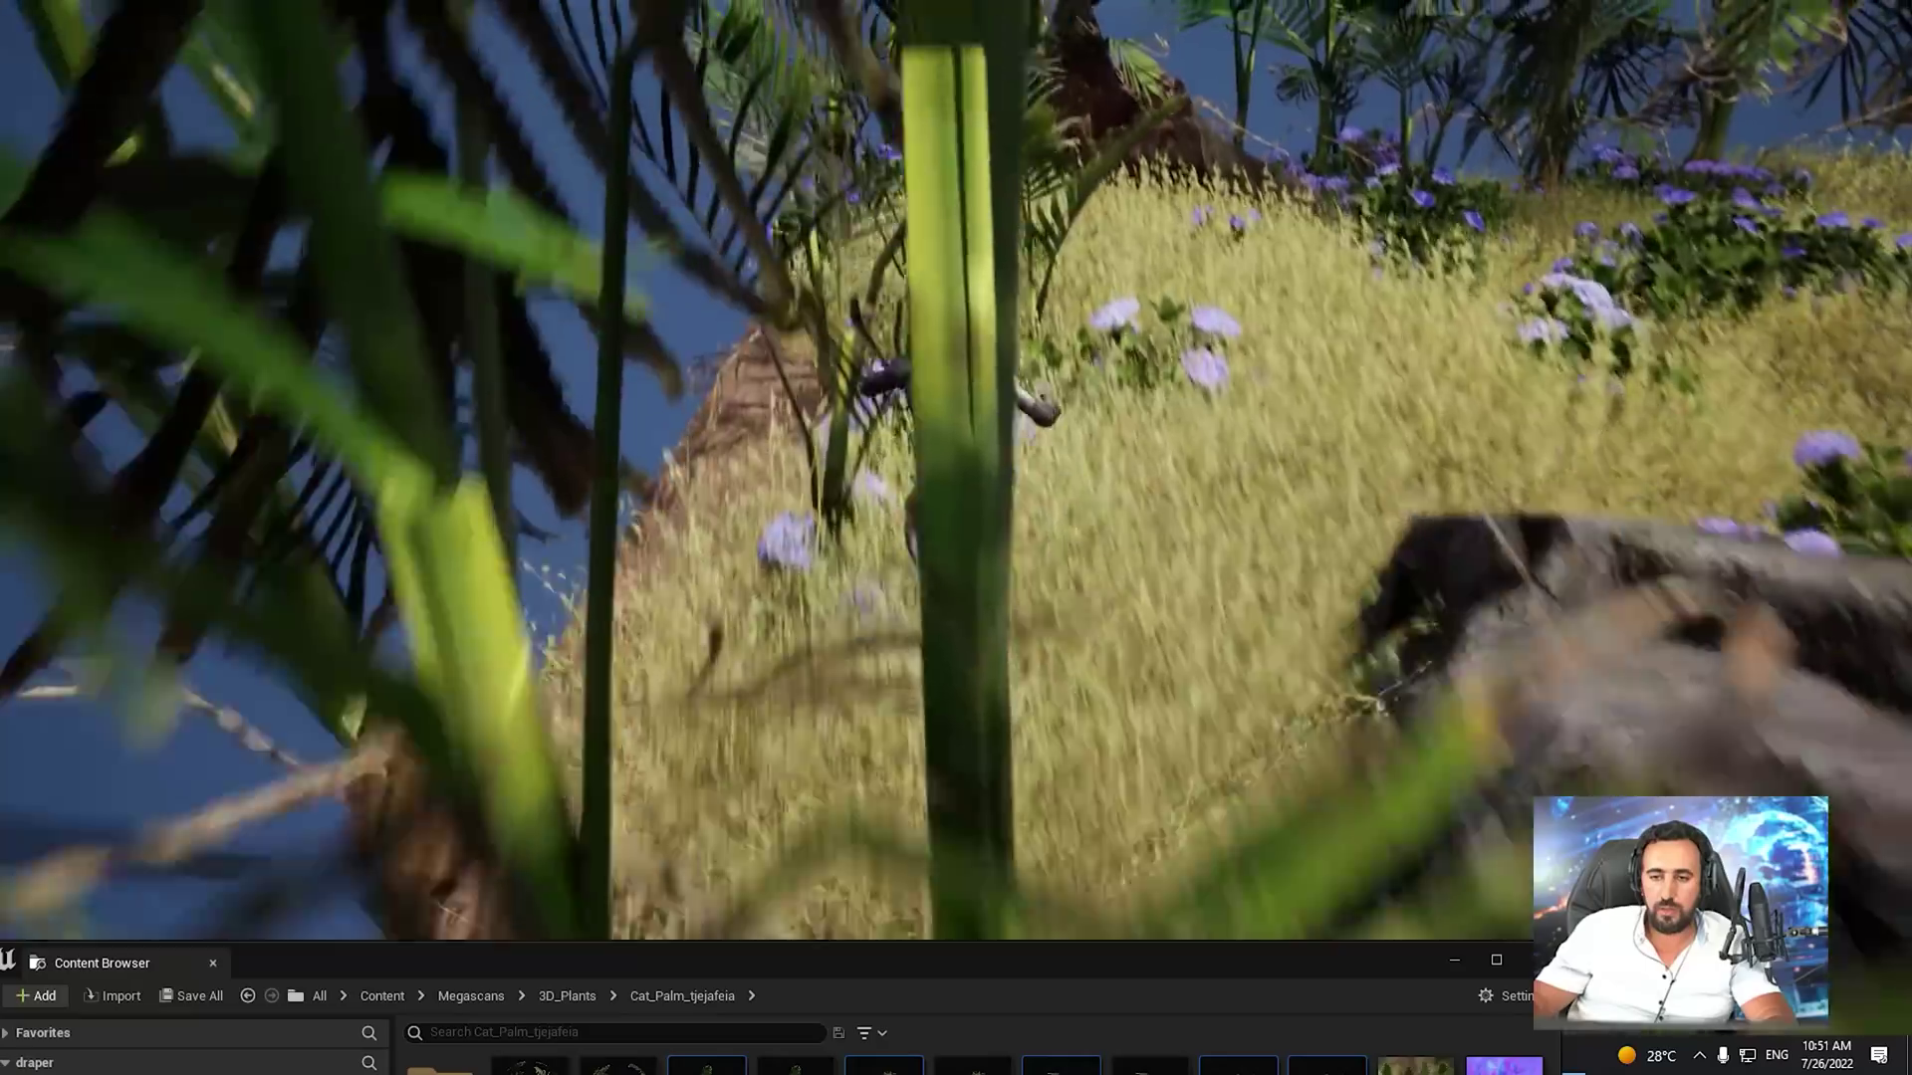
key(Escape)
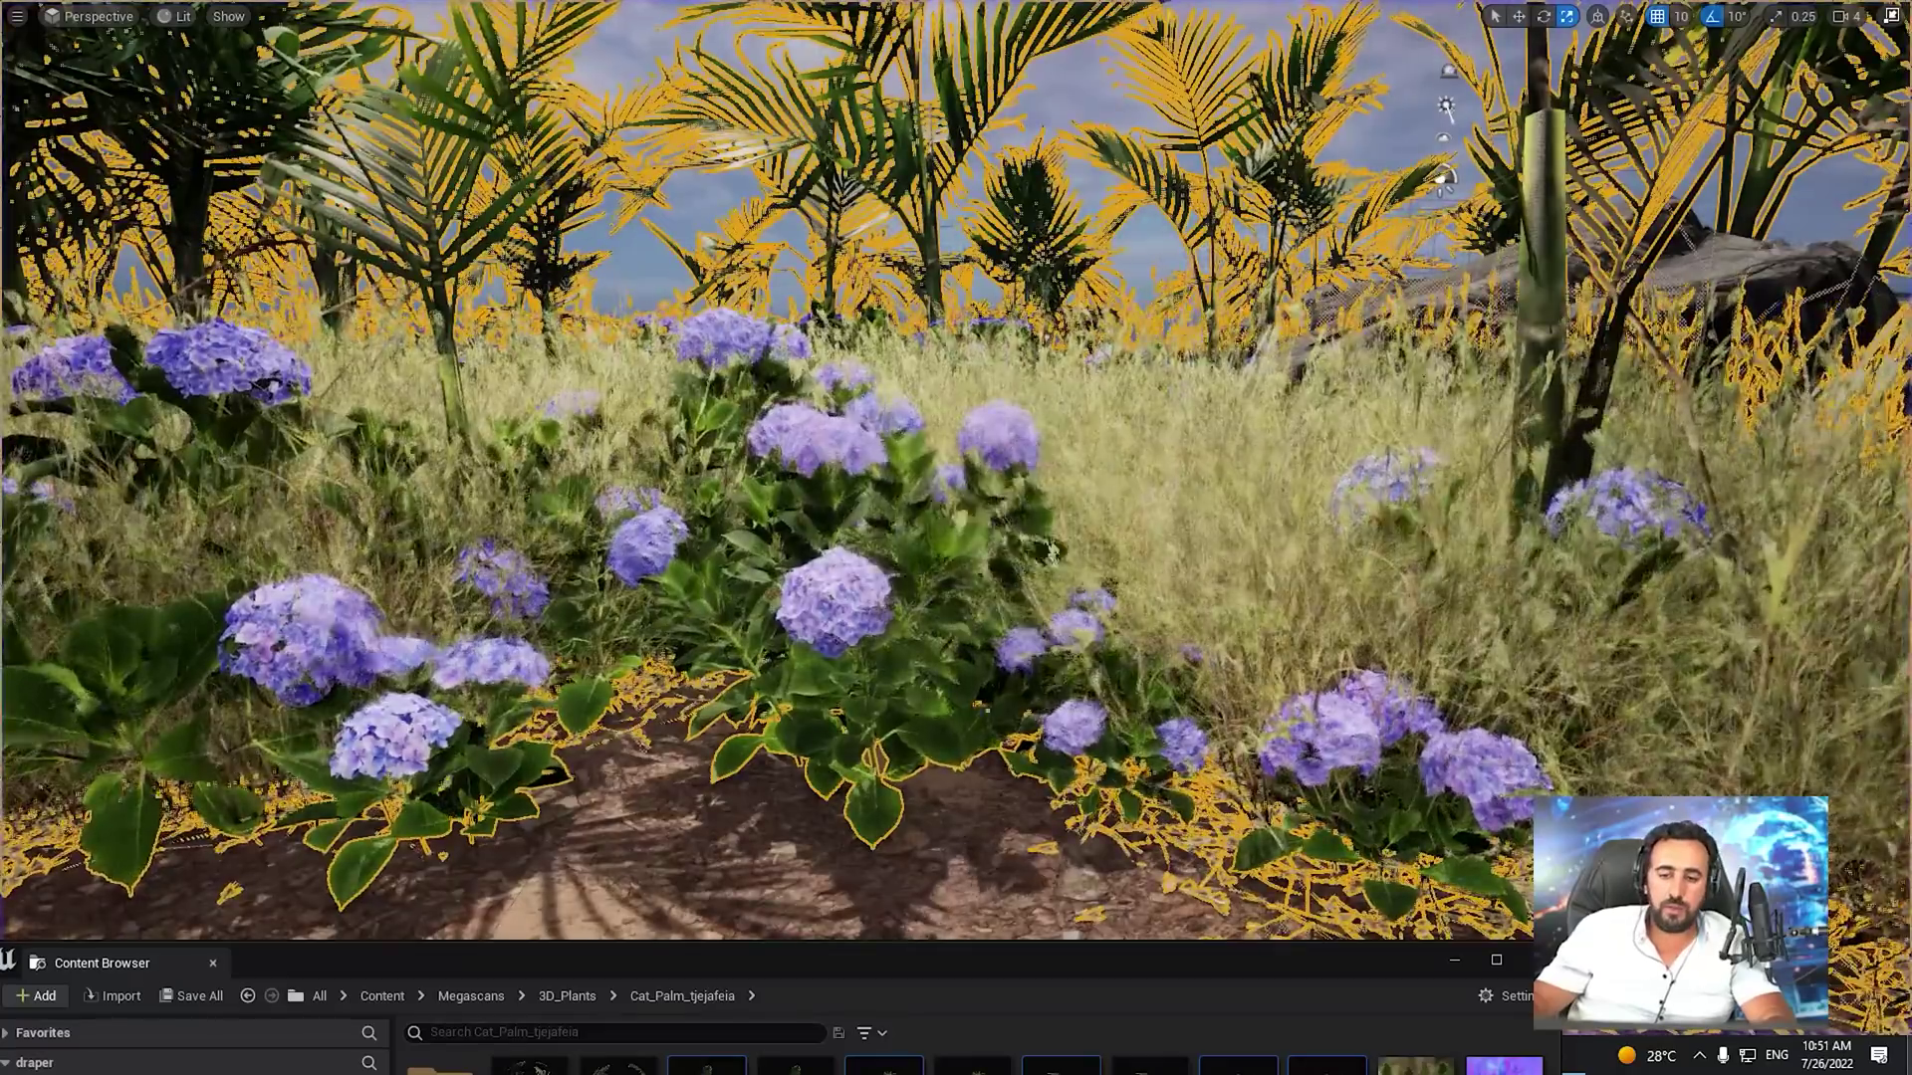
Examine the texture and wind parameters of the MI_Cat_Palm_tjejafeia_1K material instance, closing its editor when done
drag(892, 960, 1147, 495)
click(786, 637)
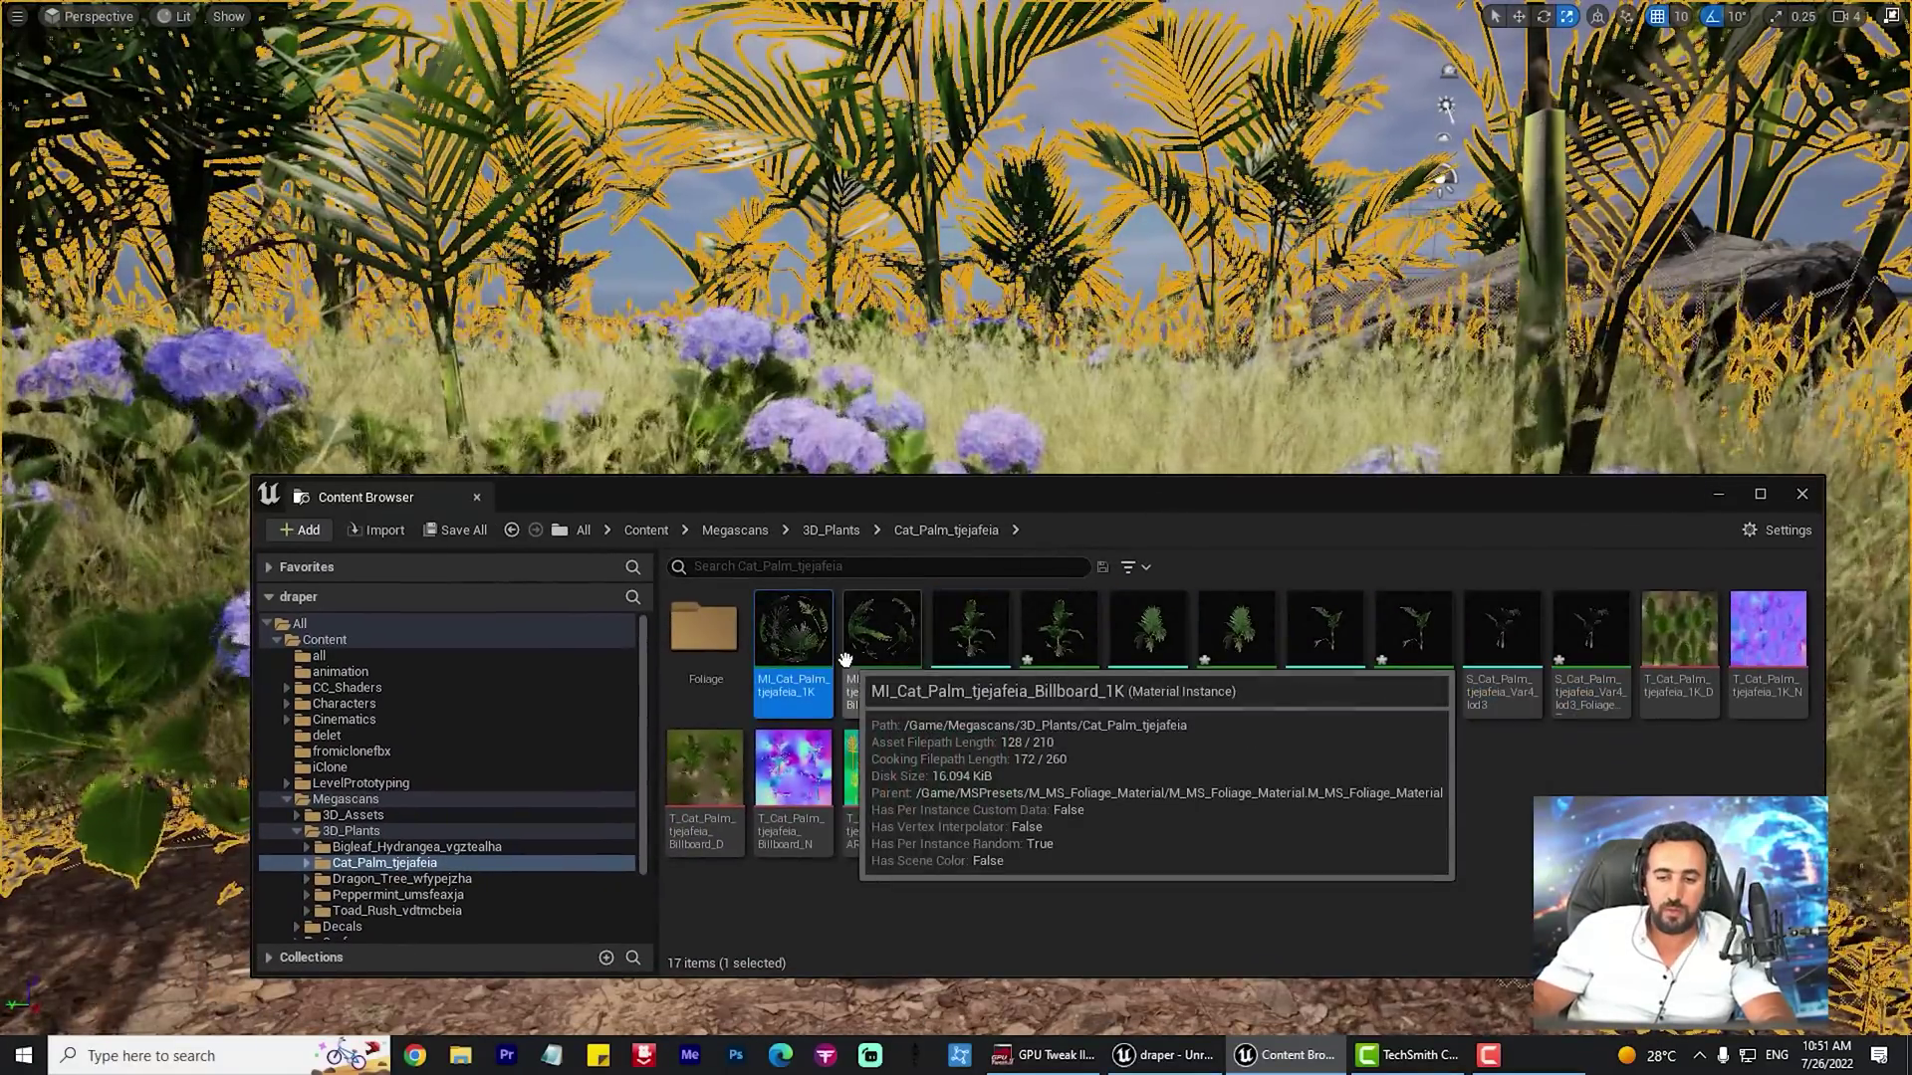
double_click(792, 642)
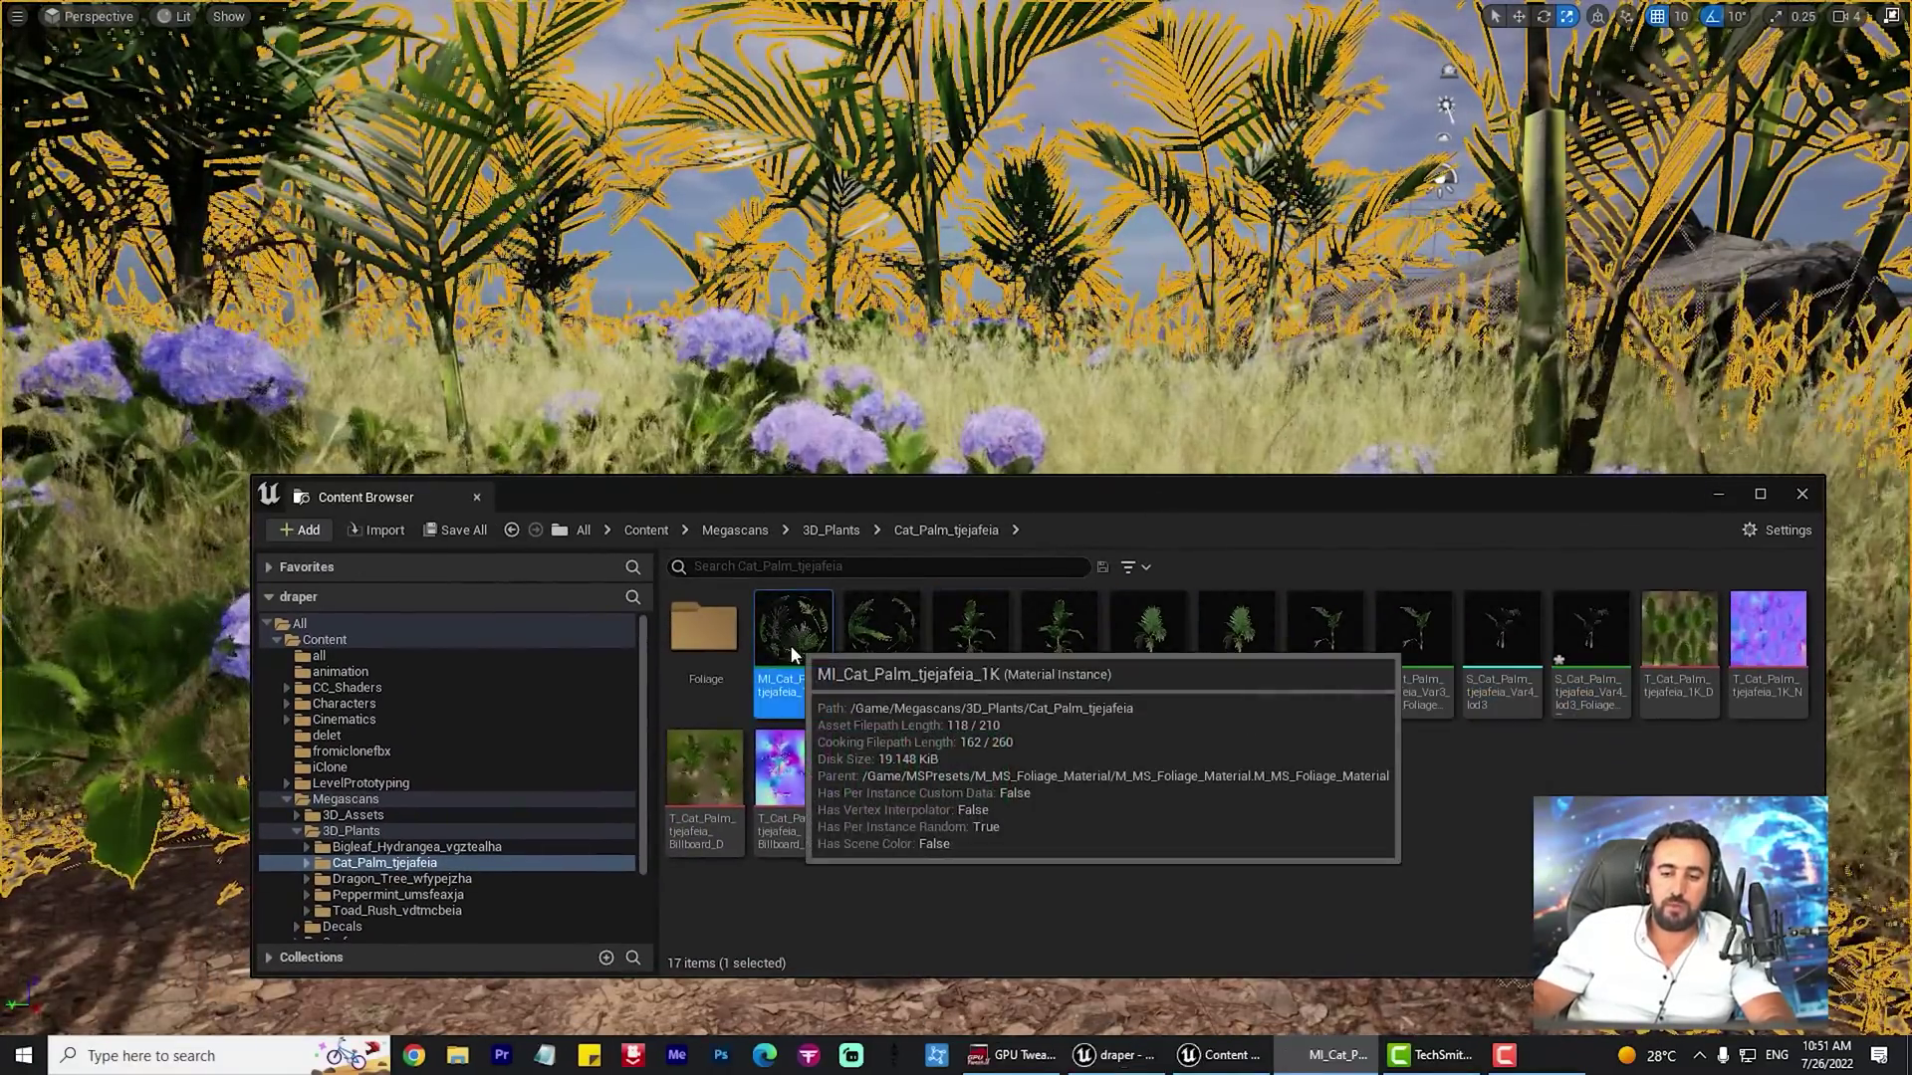
scroll(775, 618, down, 5)
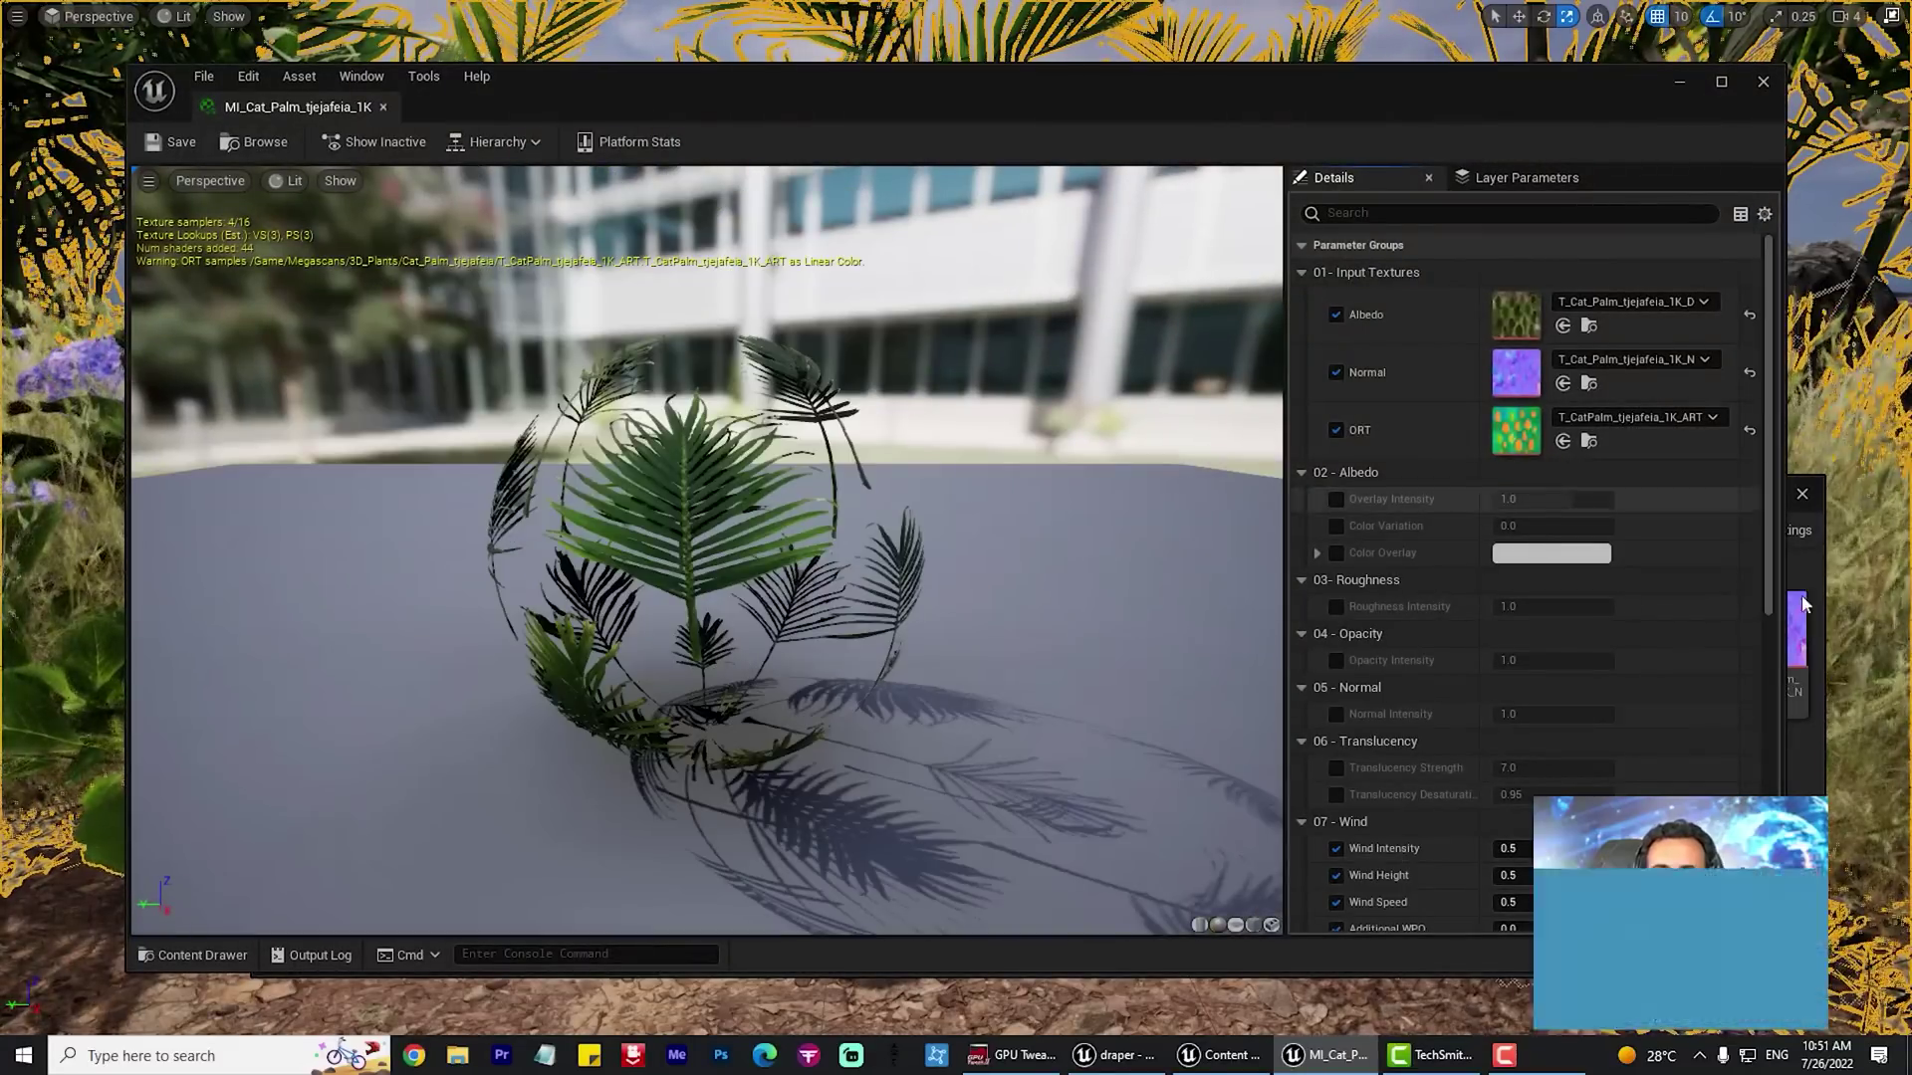
scroll(1353, 762, down, 2)
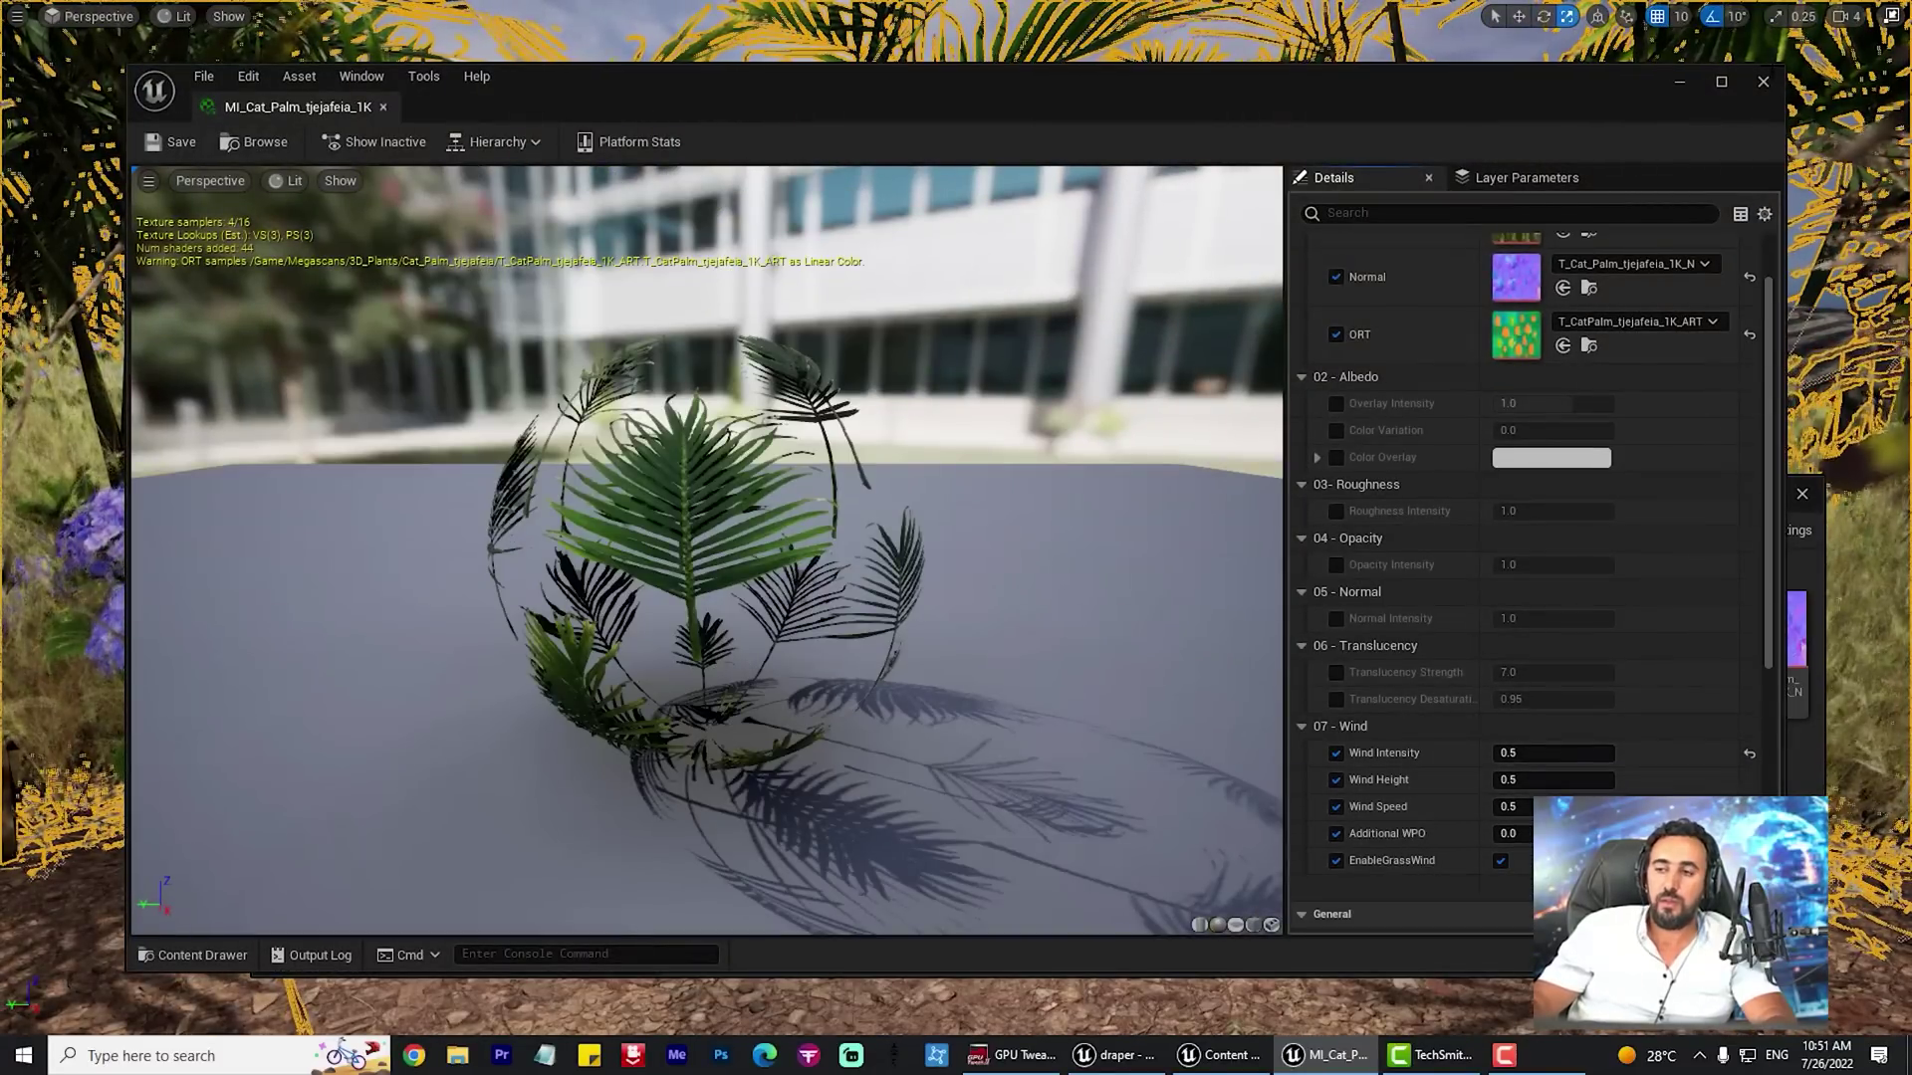
click(1762, 83)
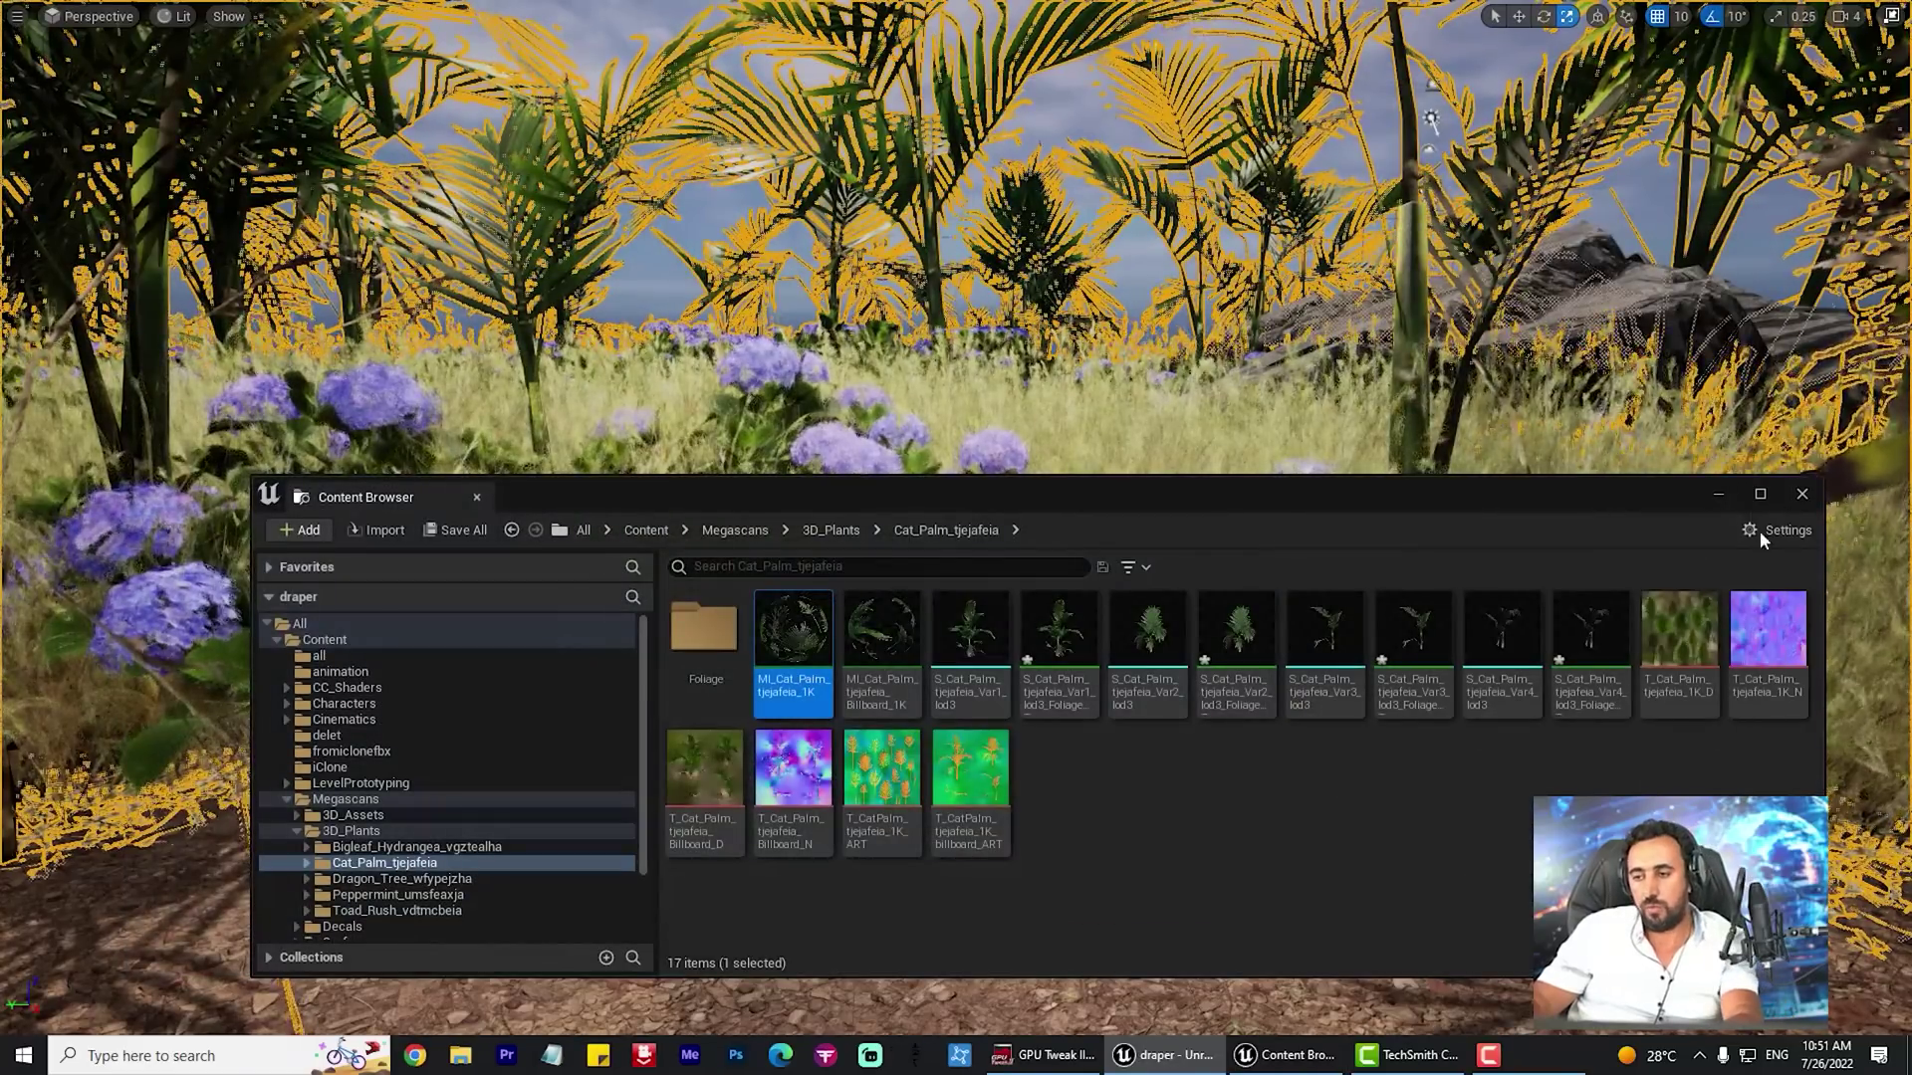
Restore the full editor layout with the Content Browser minimized, and narrow the Place Actors panel to enlarge the viewport
key(F11)
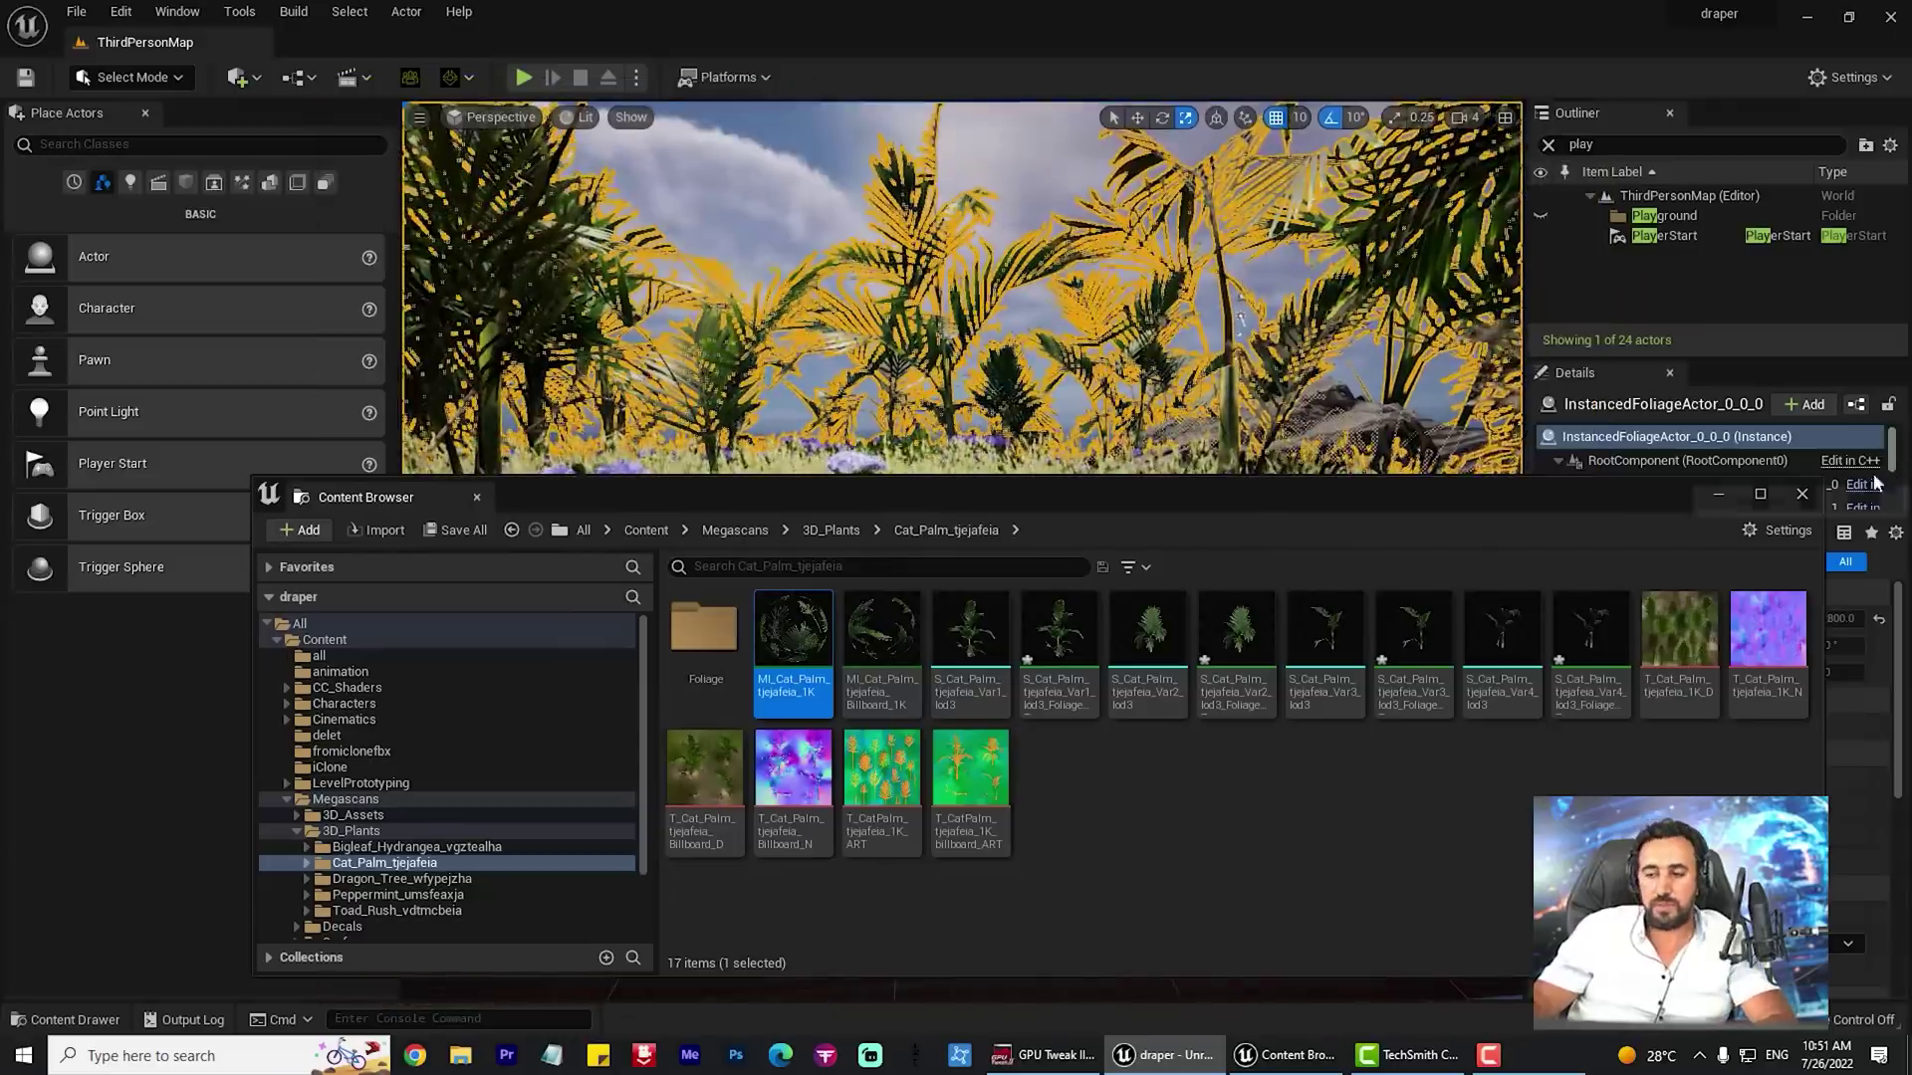
click(1719, 495)
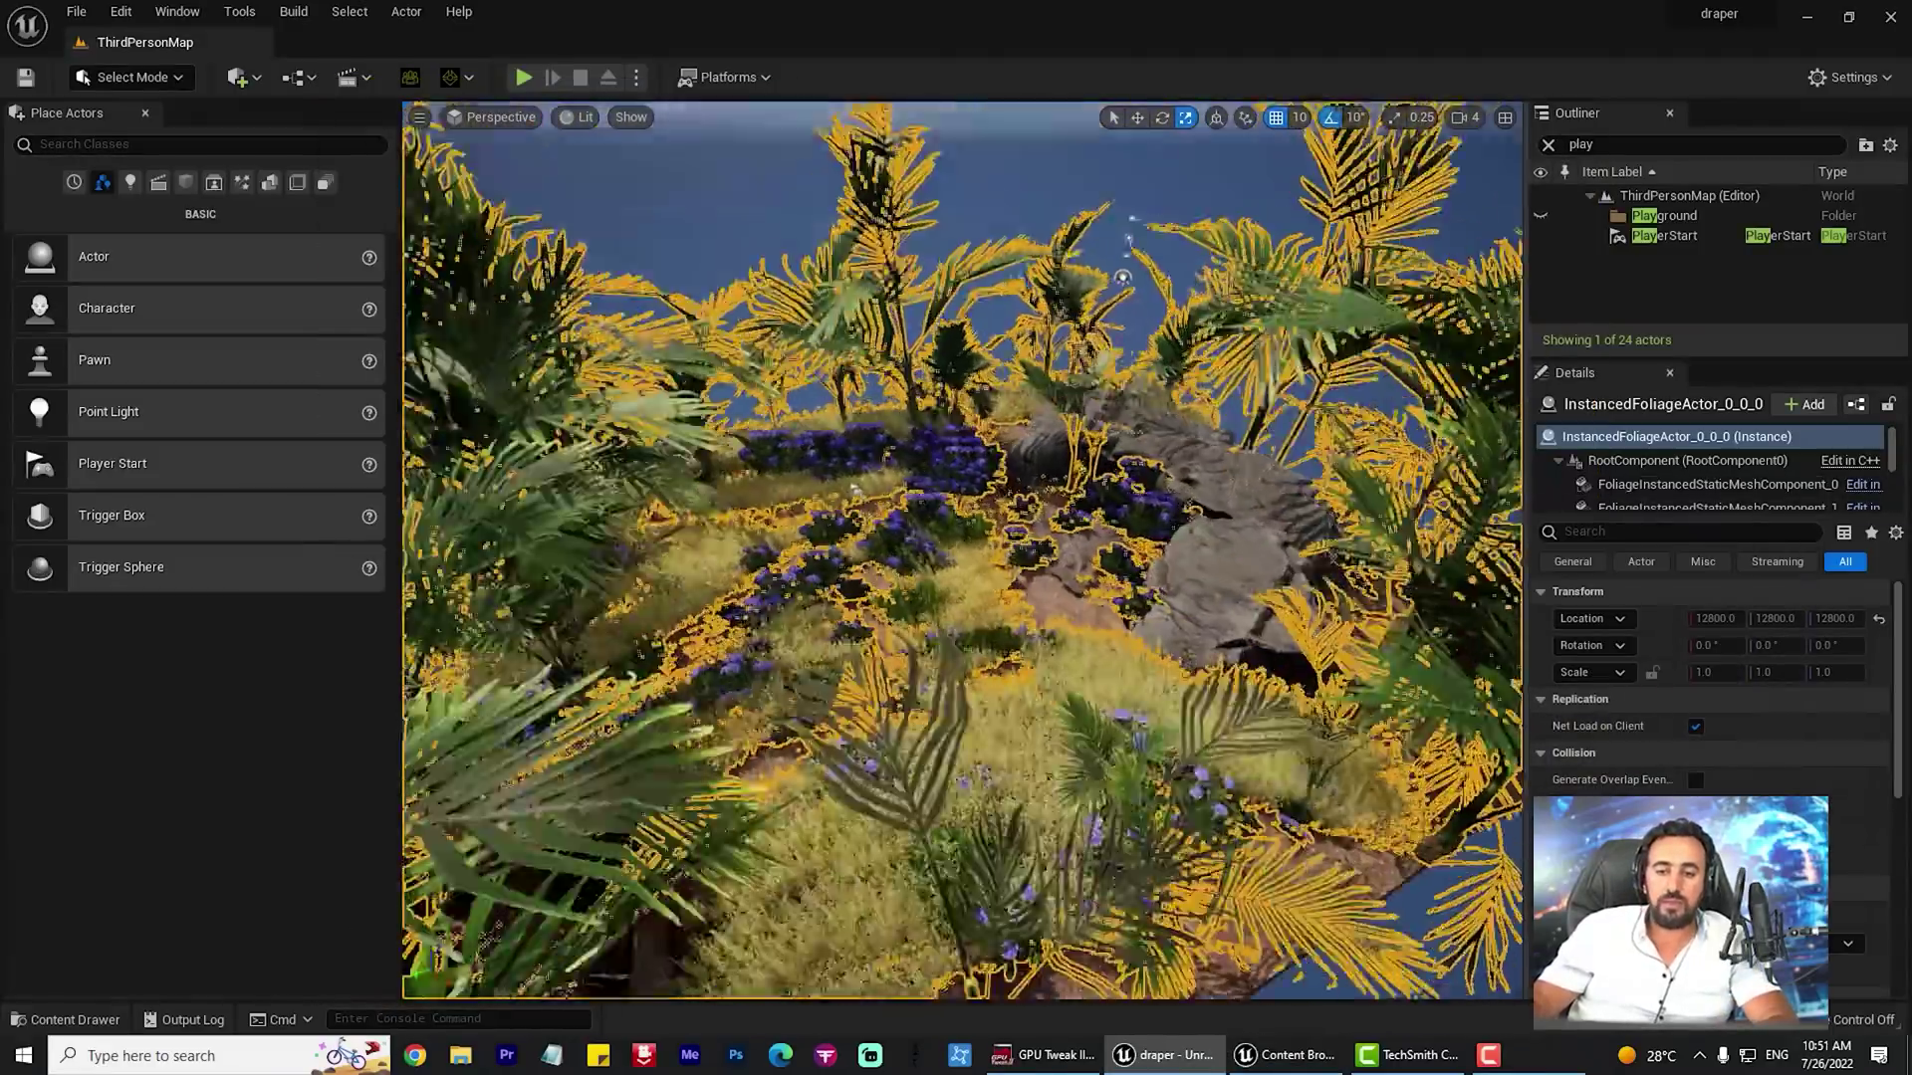
right_drag(962, 550, 1070, 558)
click(518, 249)
right_drag(518, 249, 546, 224)
drag(401, 344, 164, 343)
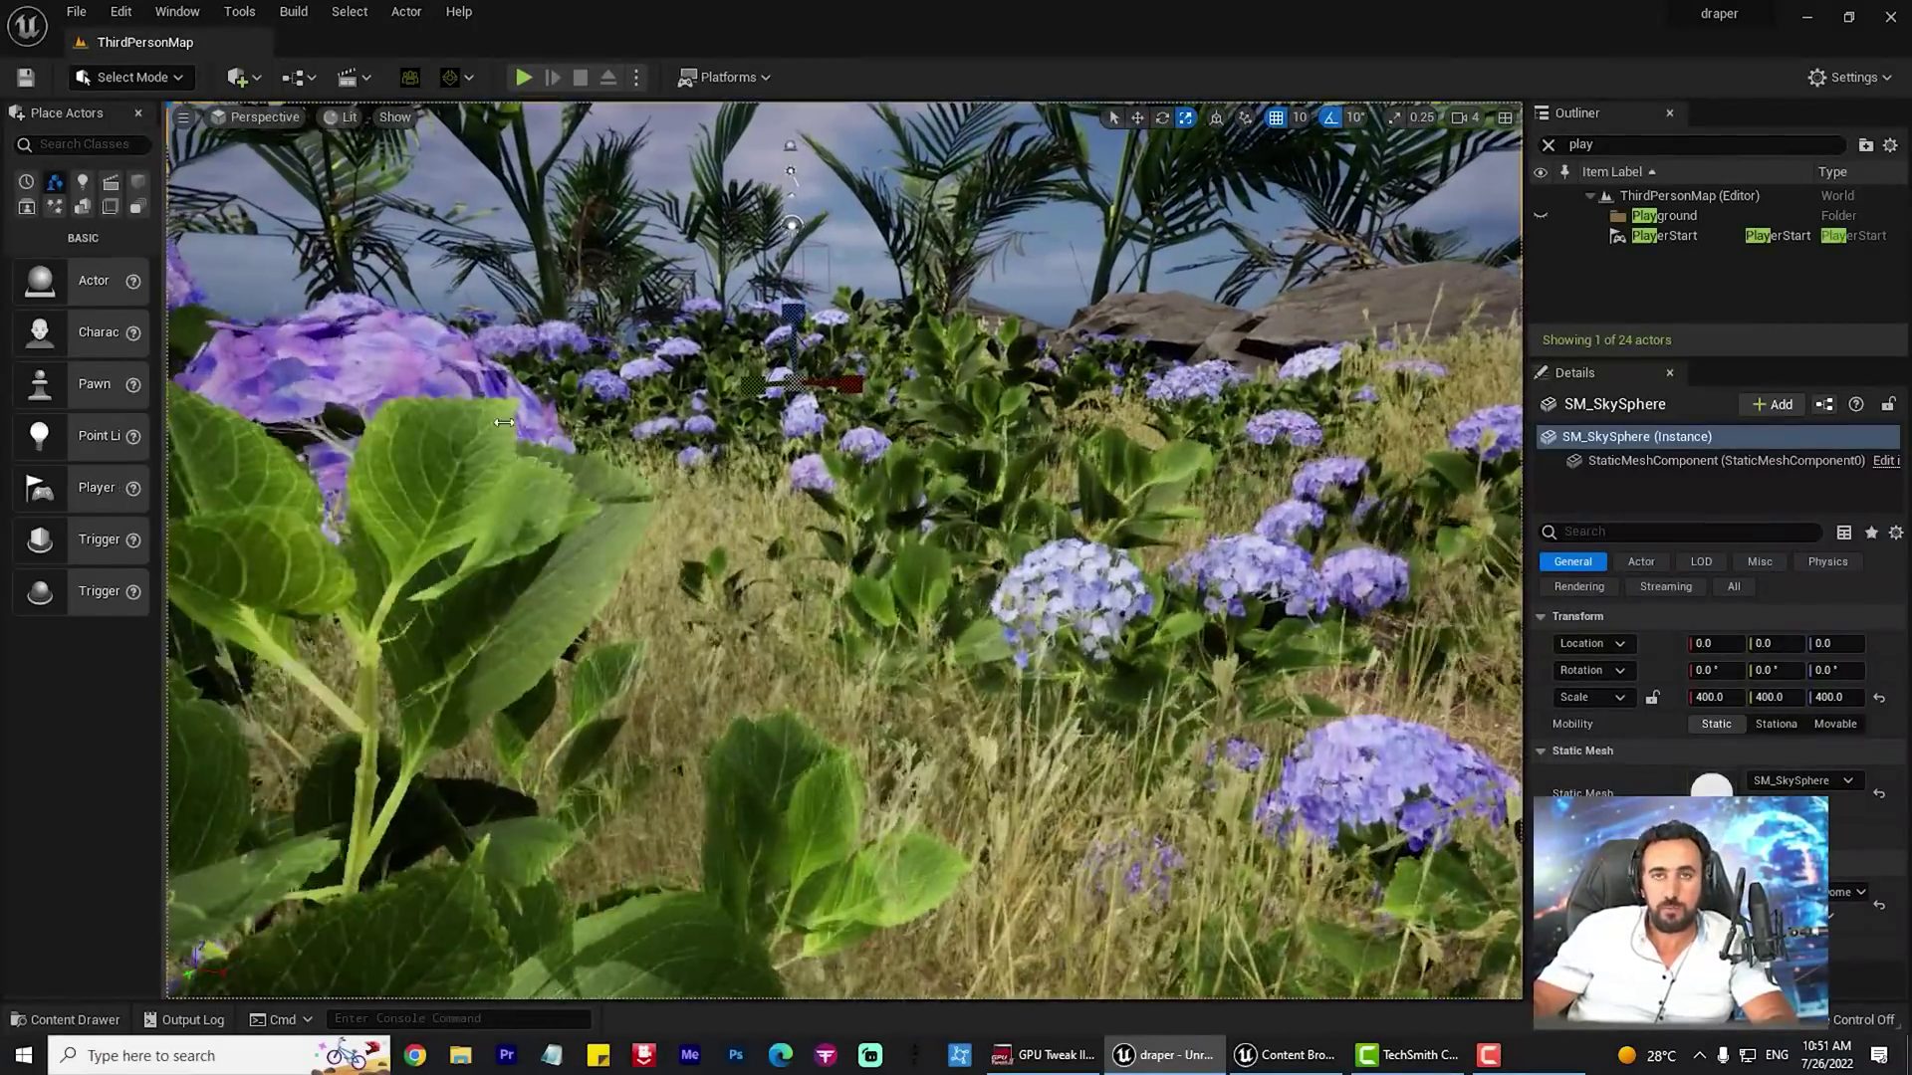
mouse_move(844, 548)
right_down()
mouse_move(834, 577)
mouse_move(811, 565)
right_up()
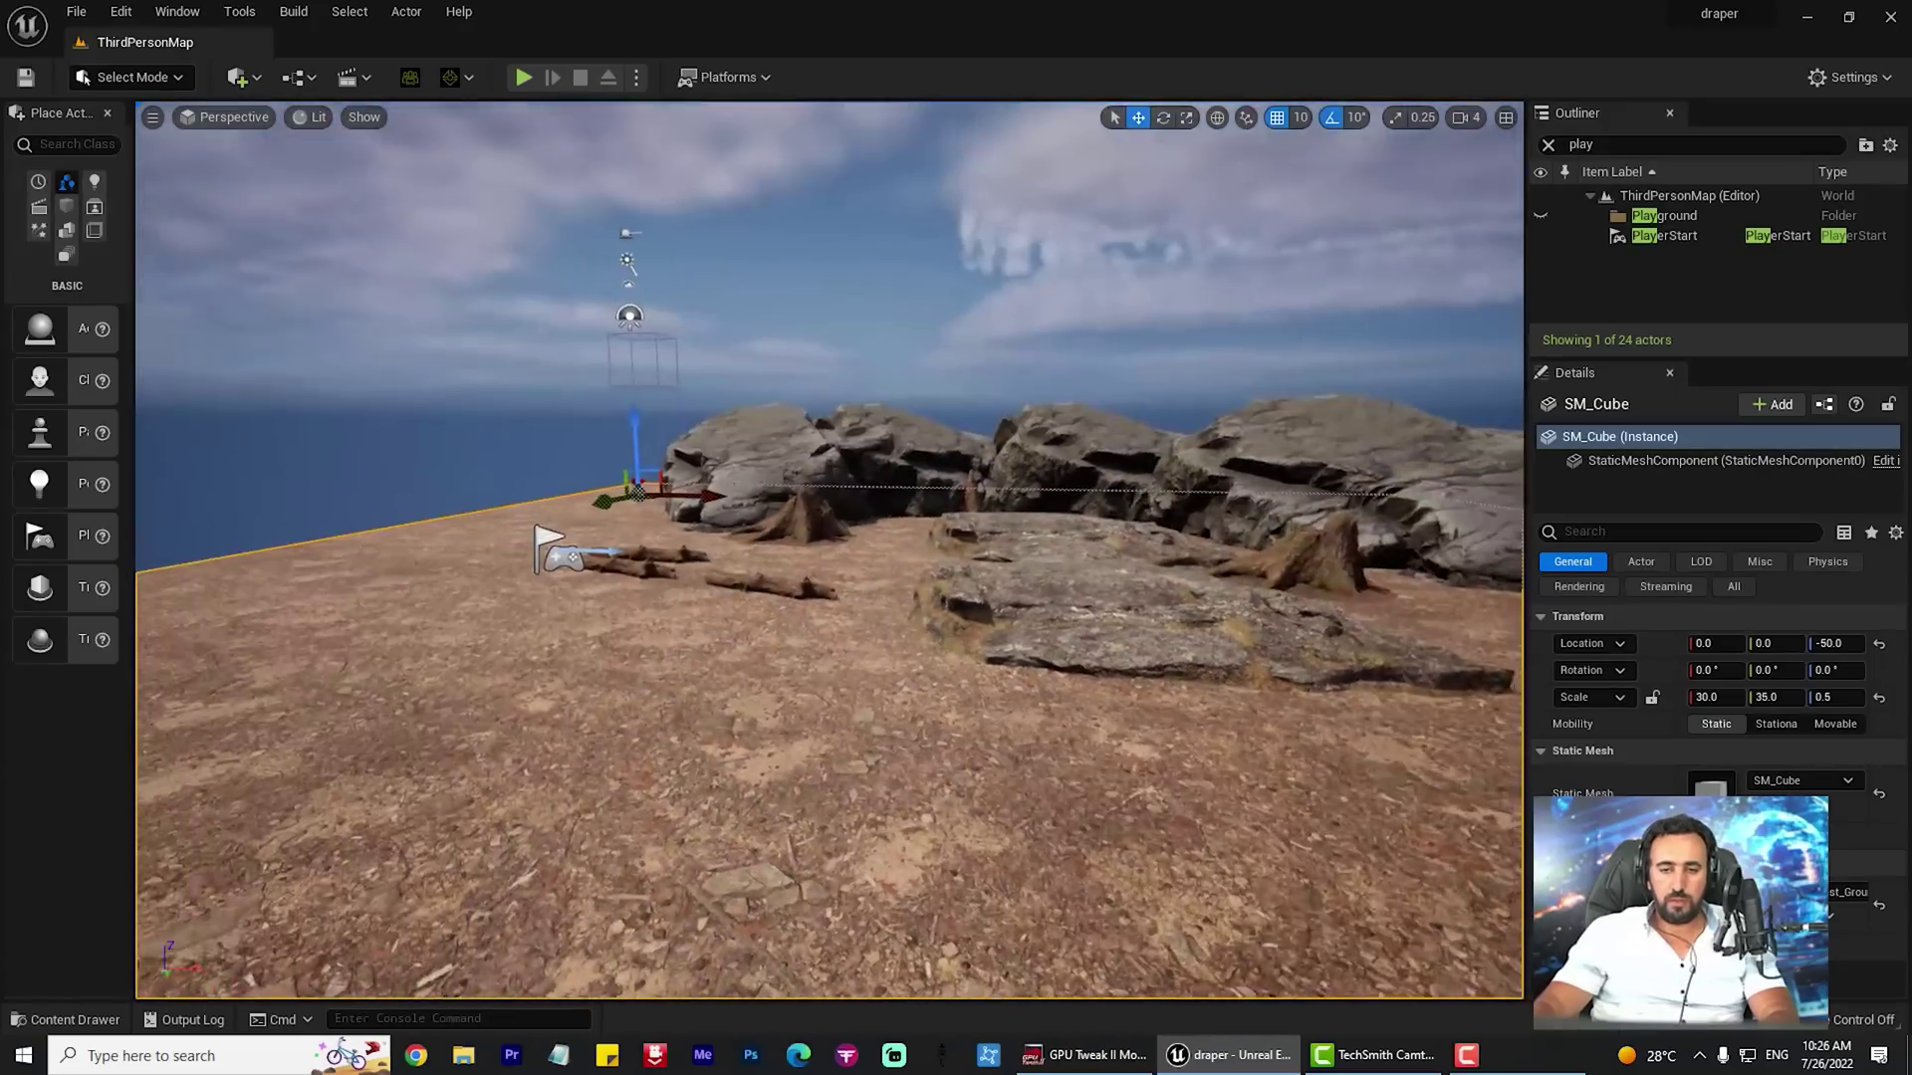
Open Quixel Bridge and go to the 3D Plants category
right_drag(830, 550, 896, 543)
click(177, 11)
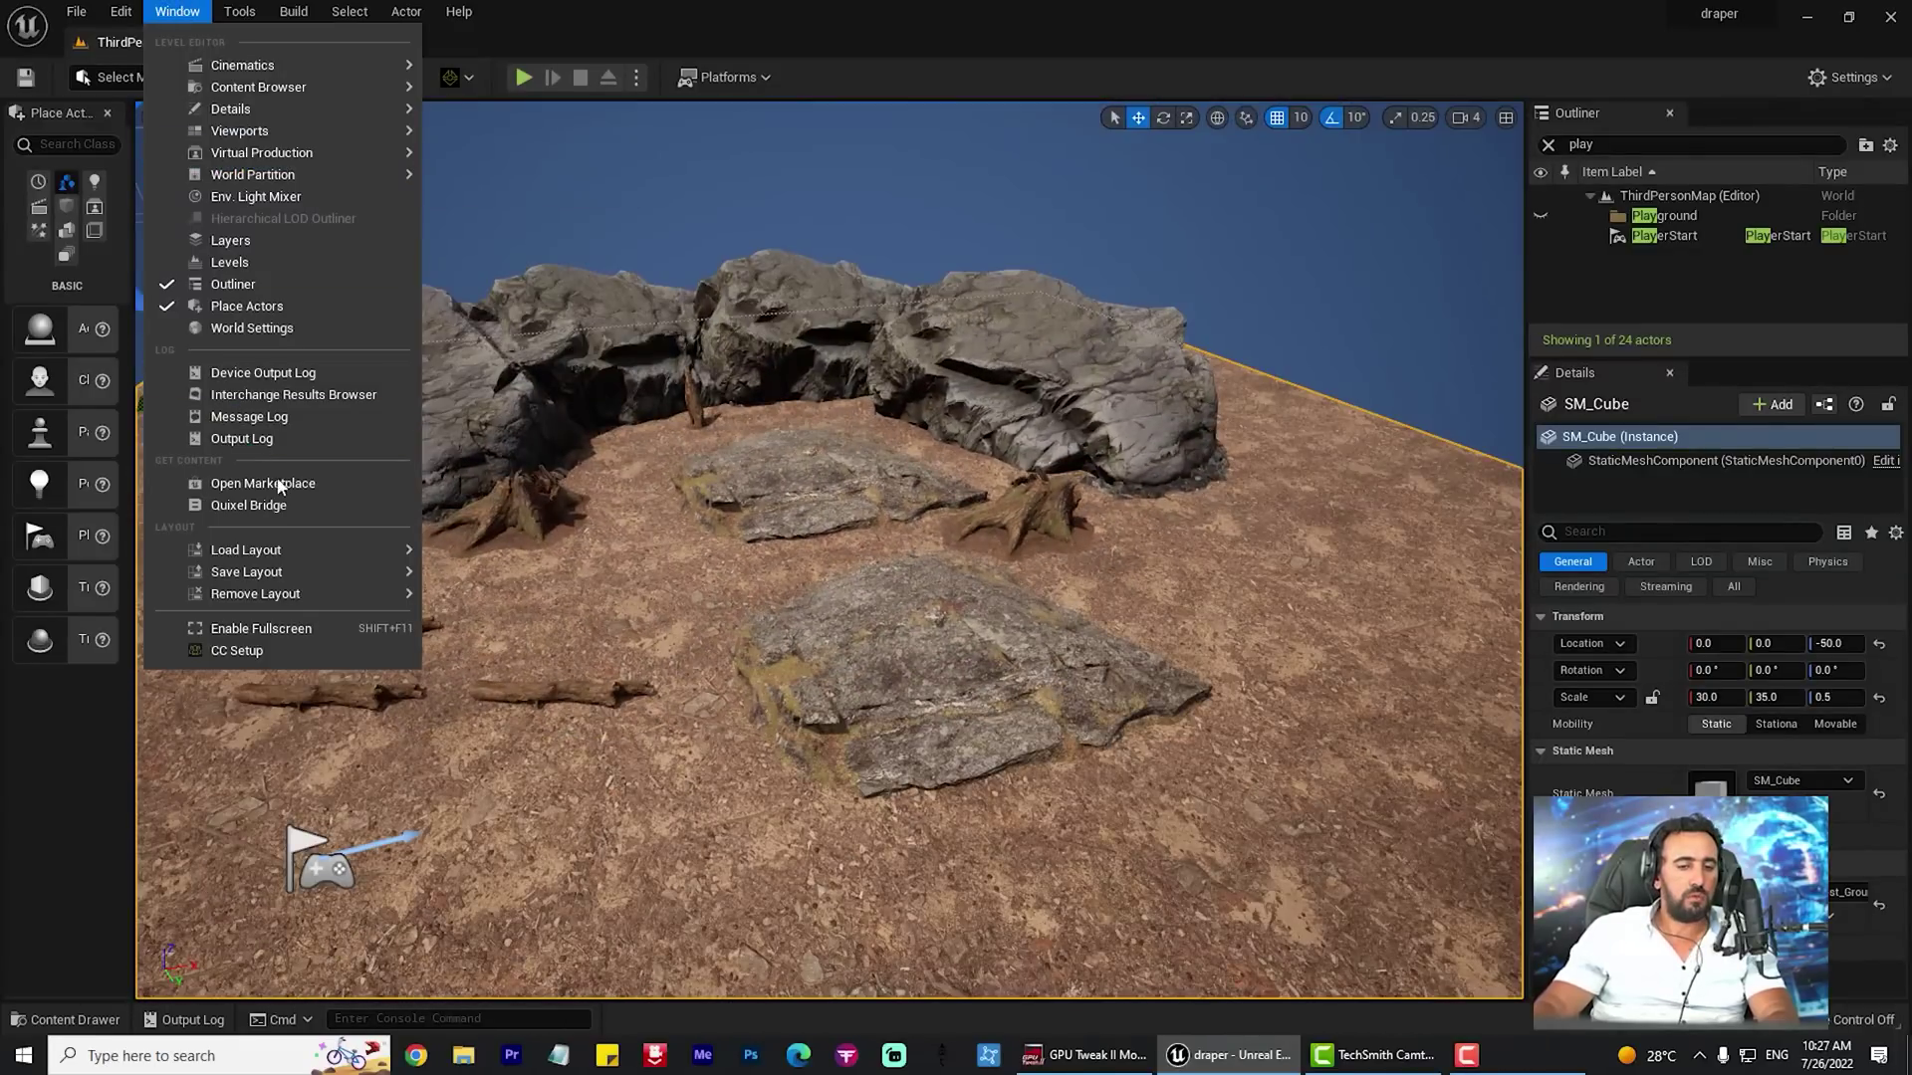
click(248, 505)
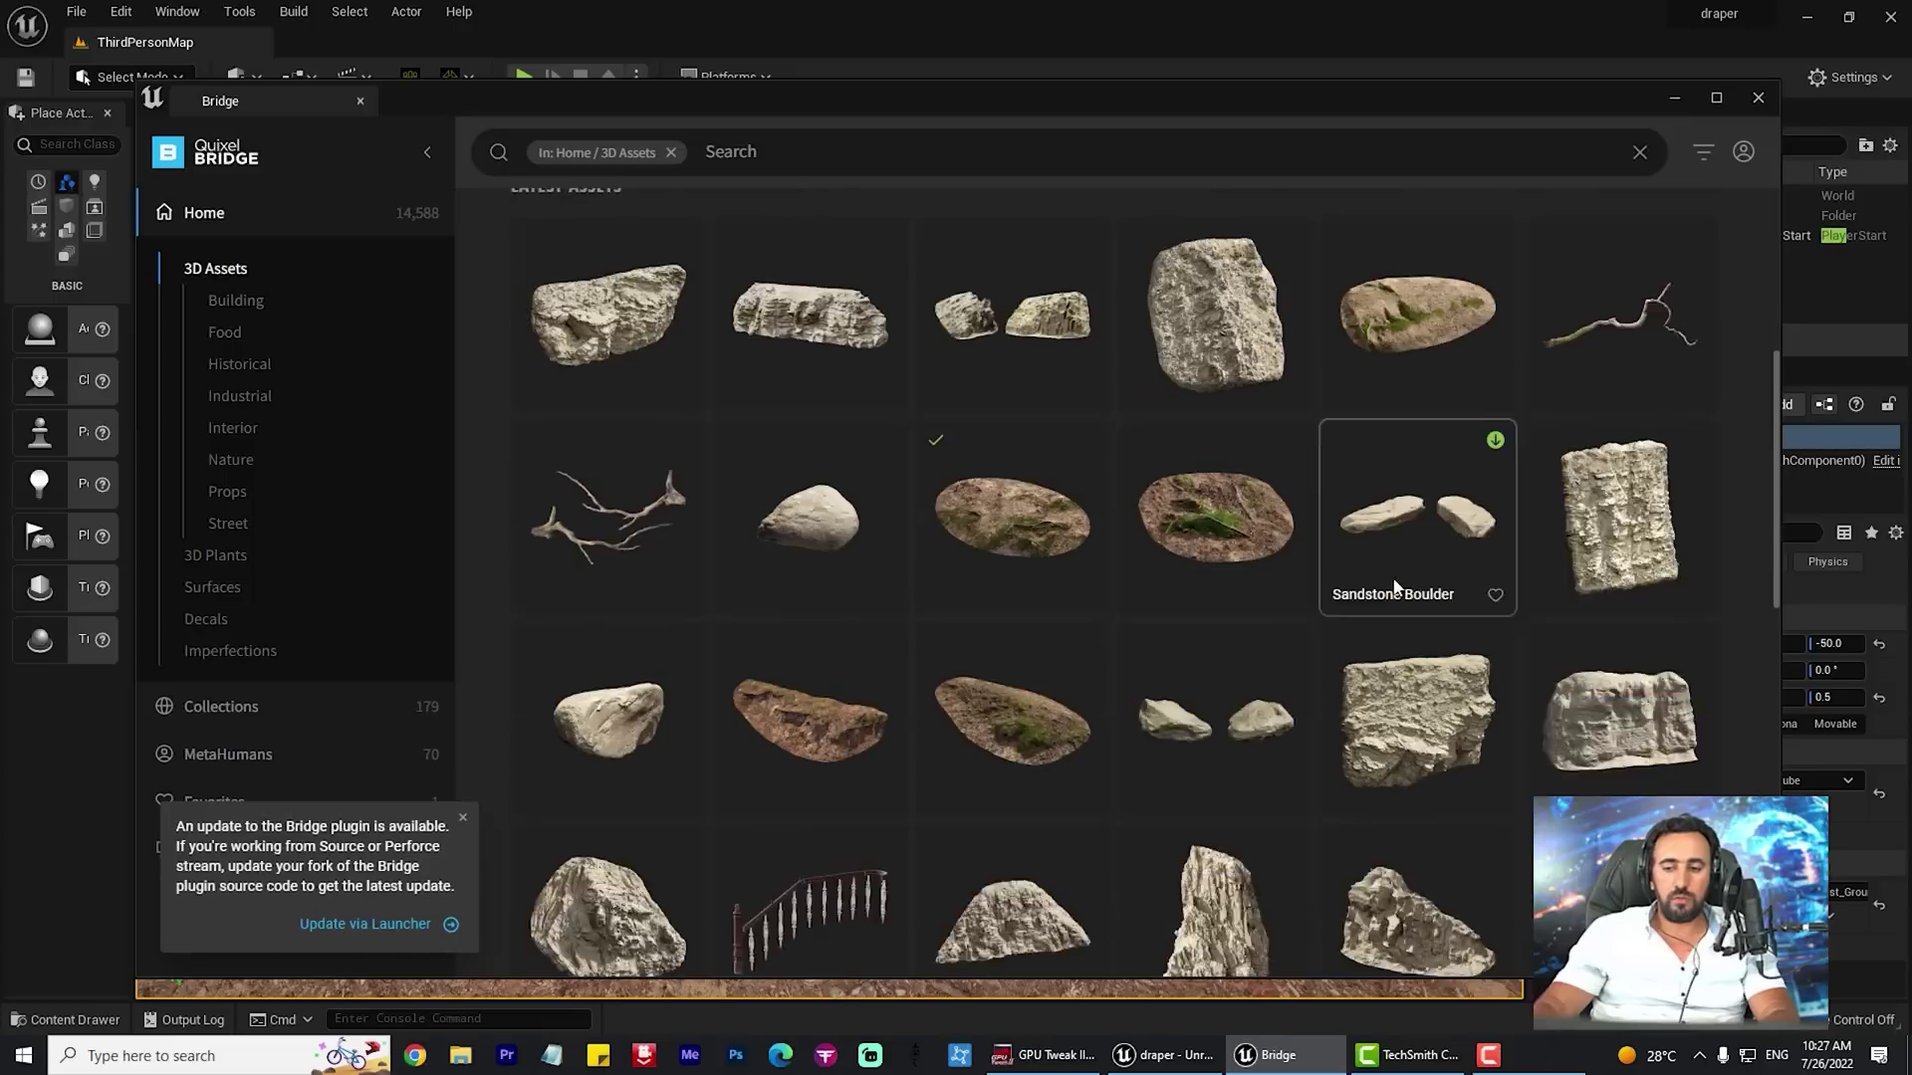
scroll(1397, 590, down, 16)
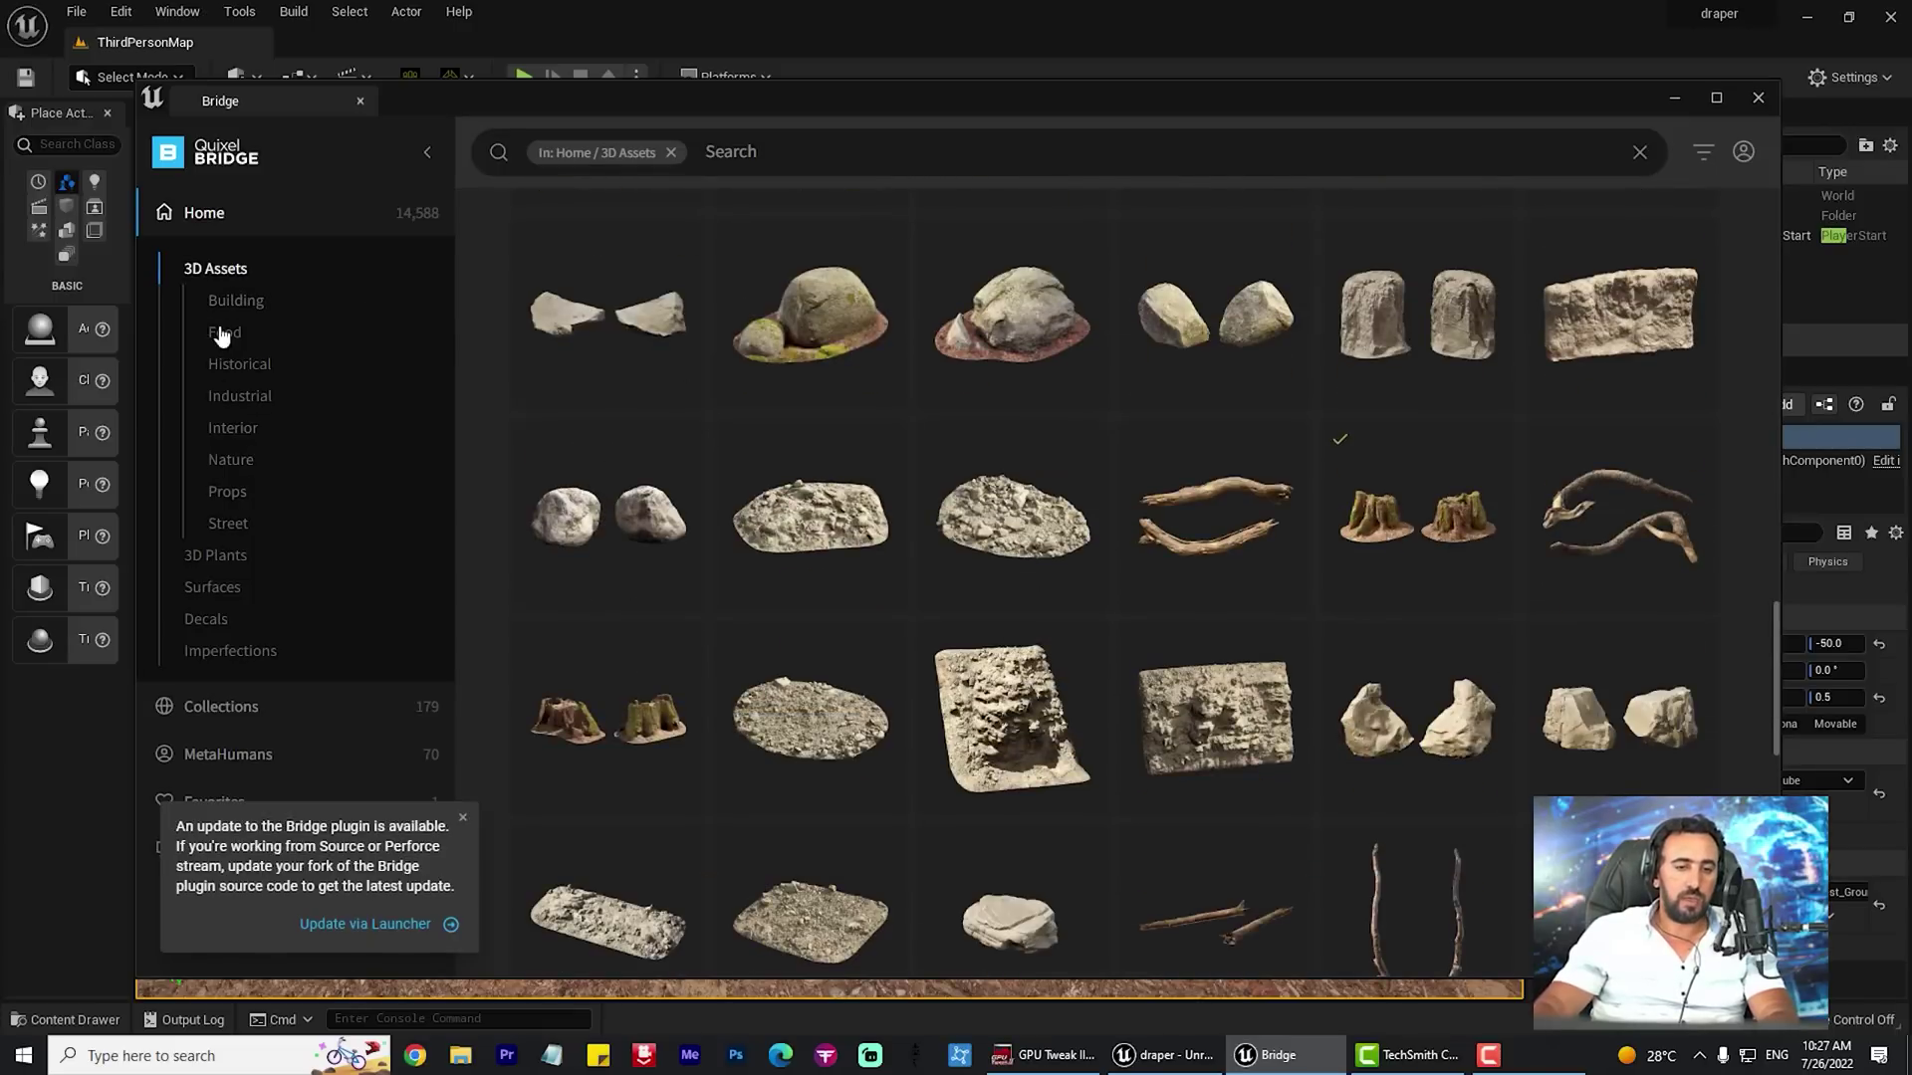
click(227, 556)
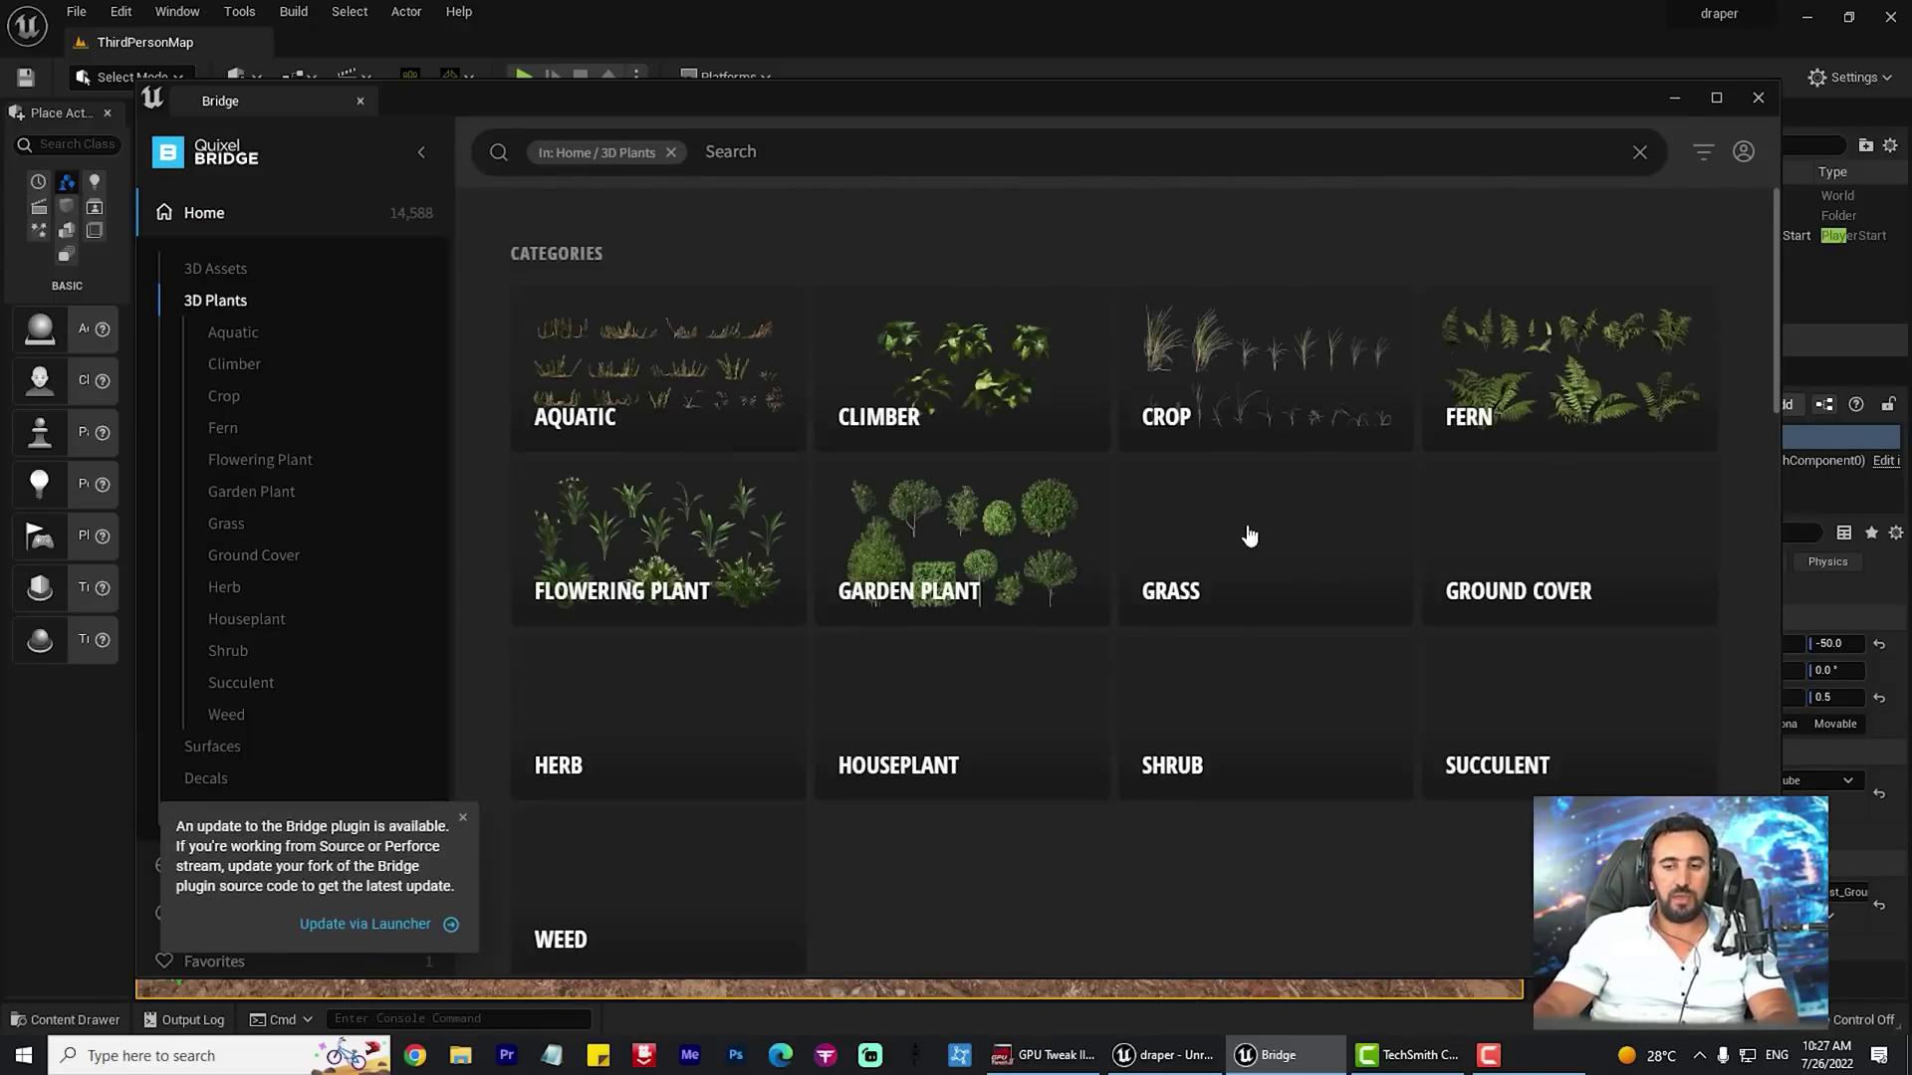
Browse the available 3D plants, including the Leather Fern's details, and look through the locally downloaded Megascans assets
scroll(1175, 554, down, 5)
scroll(1494, 588, down, 5)
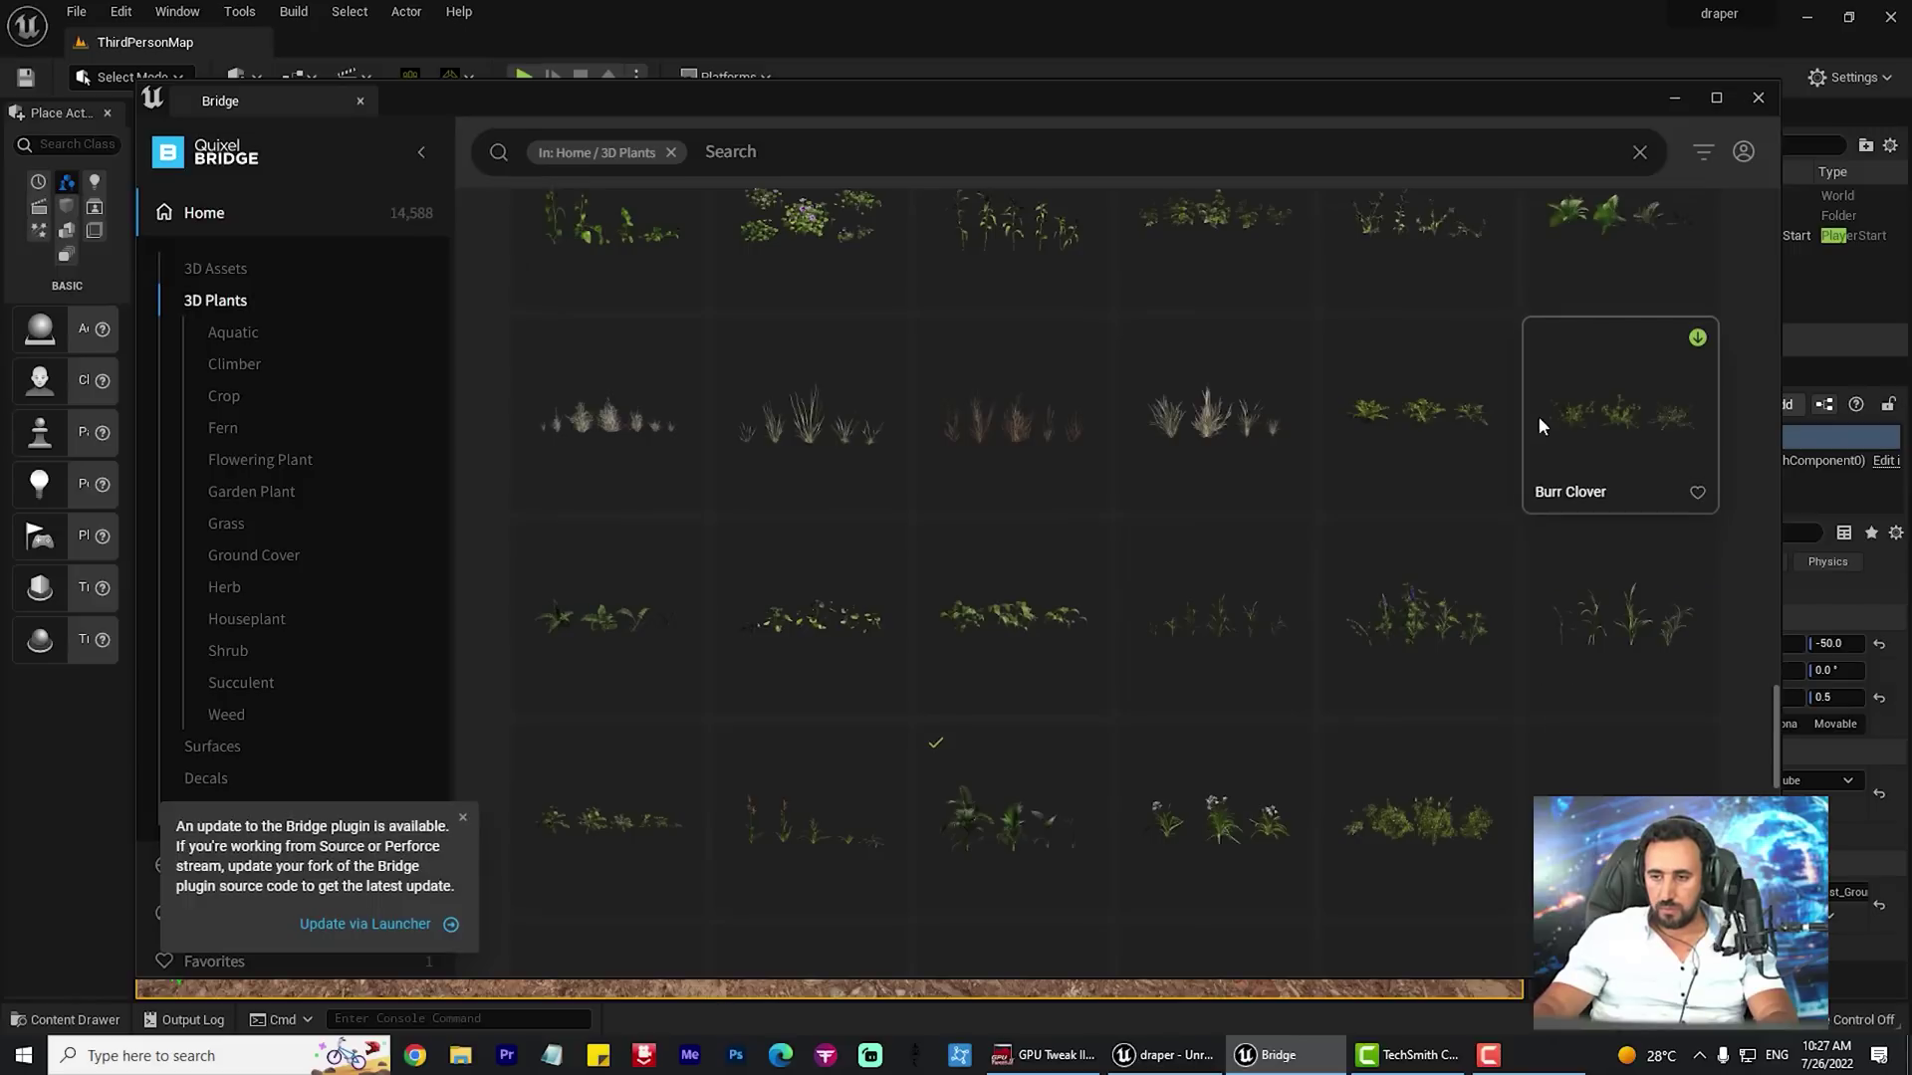
scroll(1413, 602, up, 1)
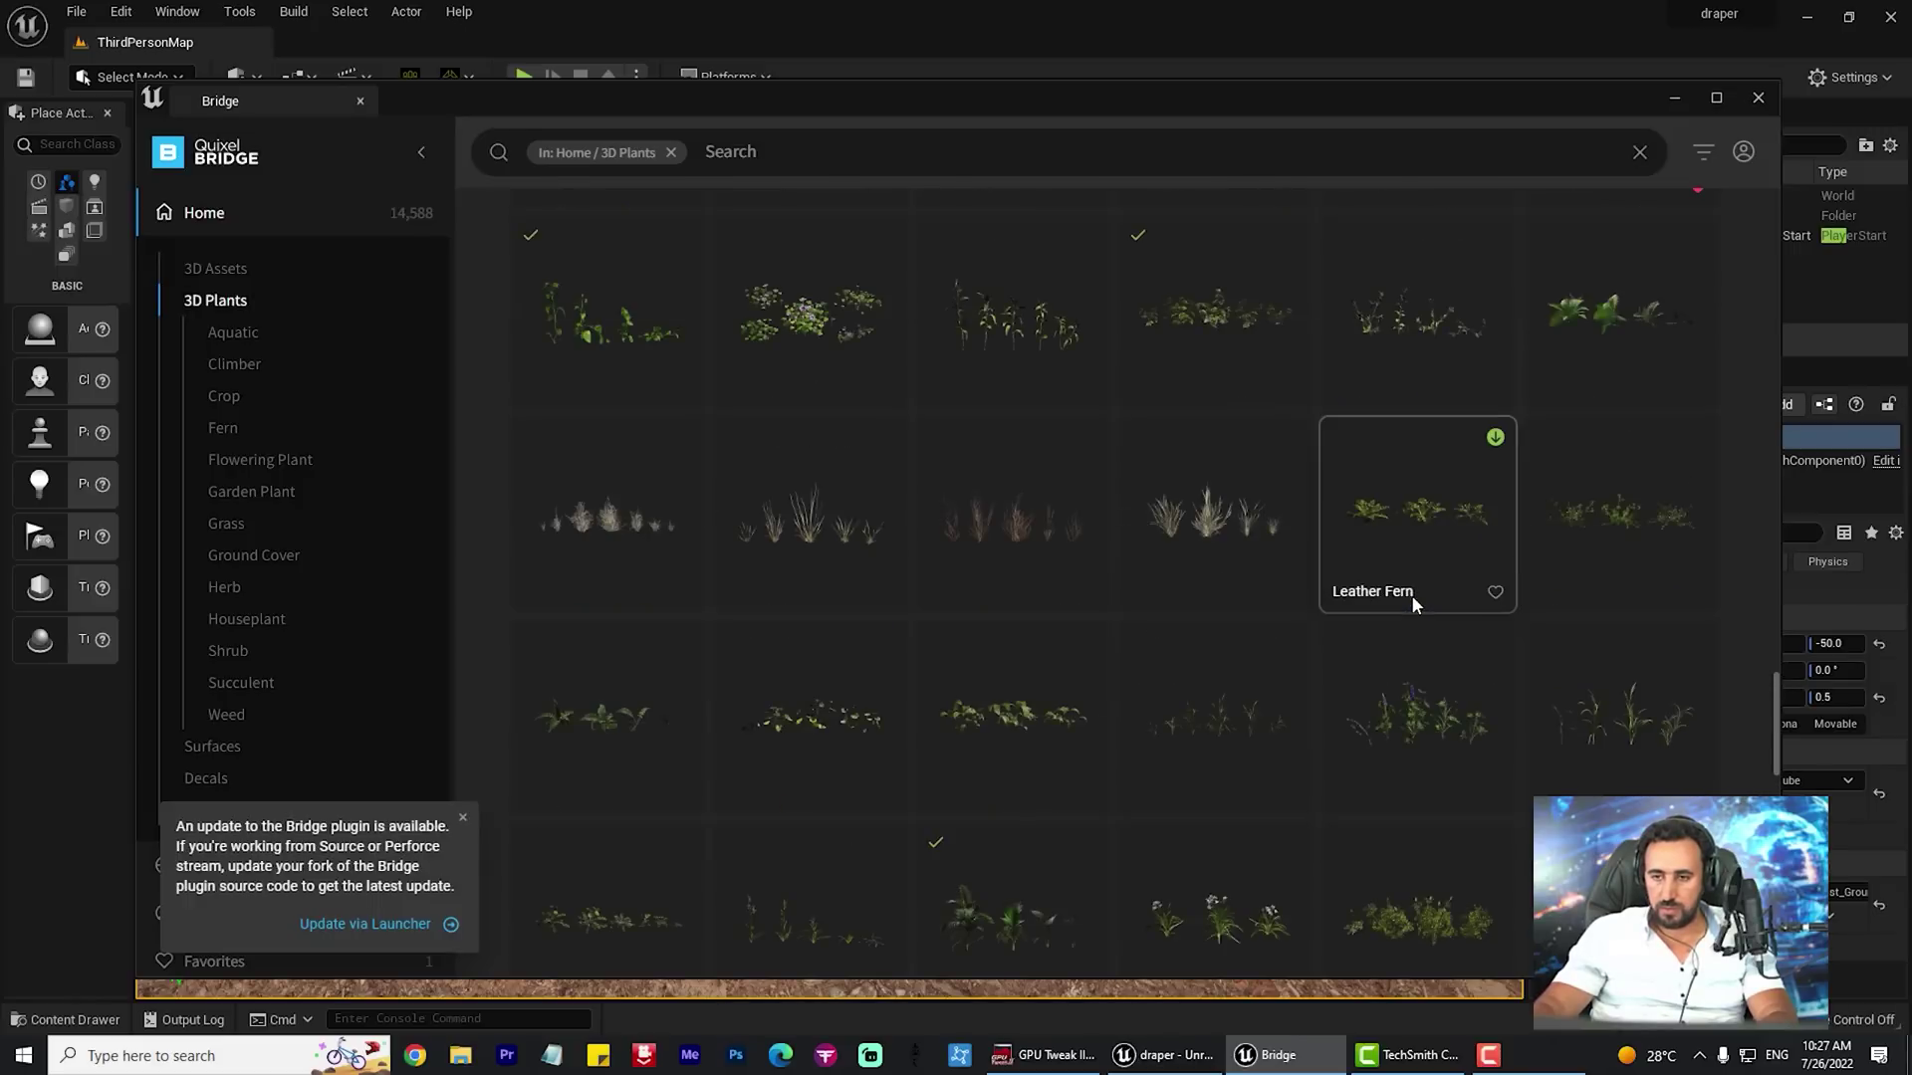
click(1425, 520)
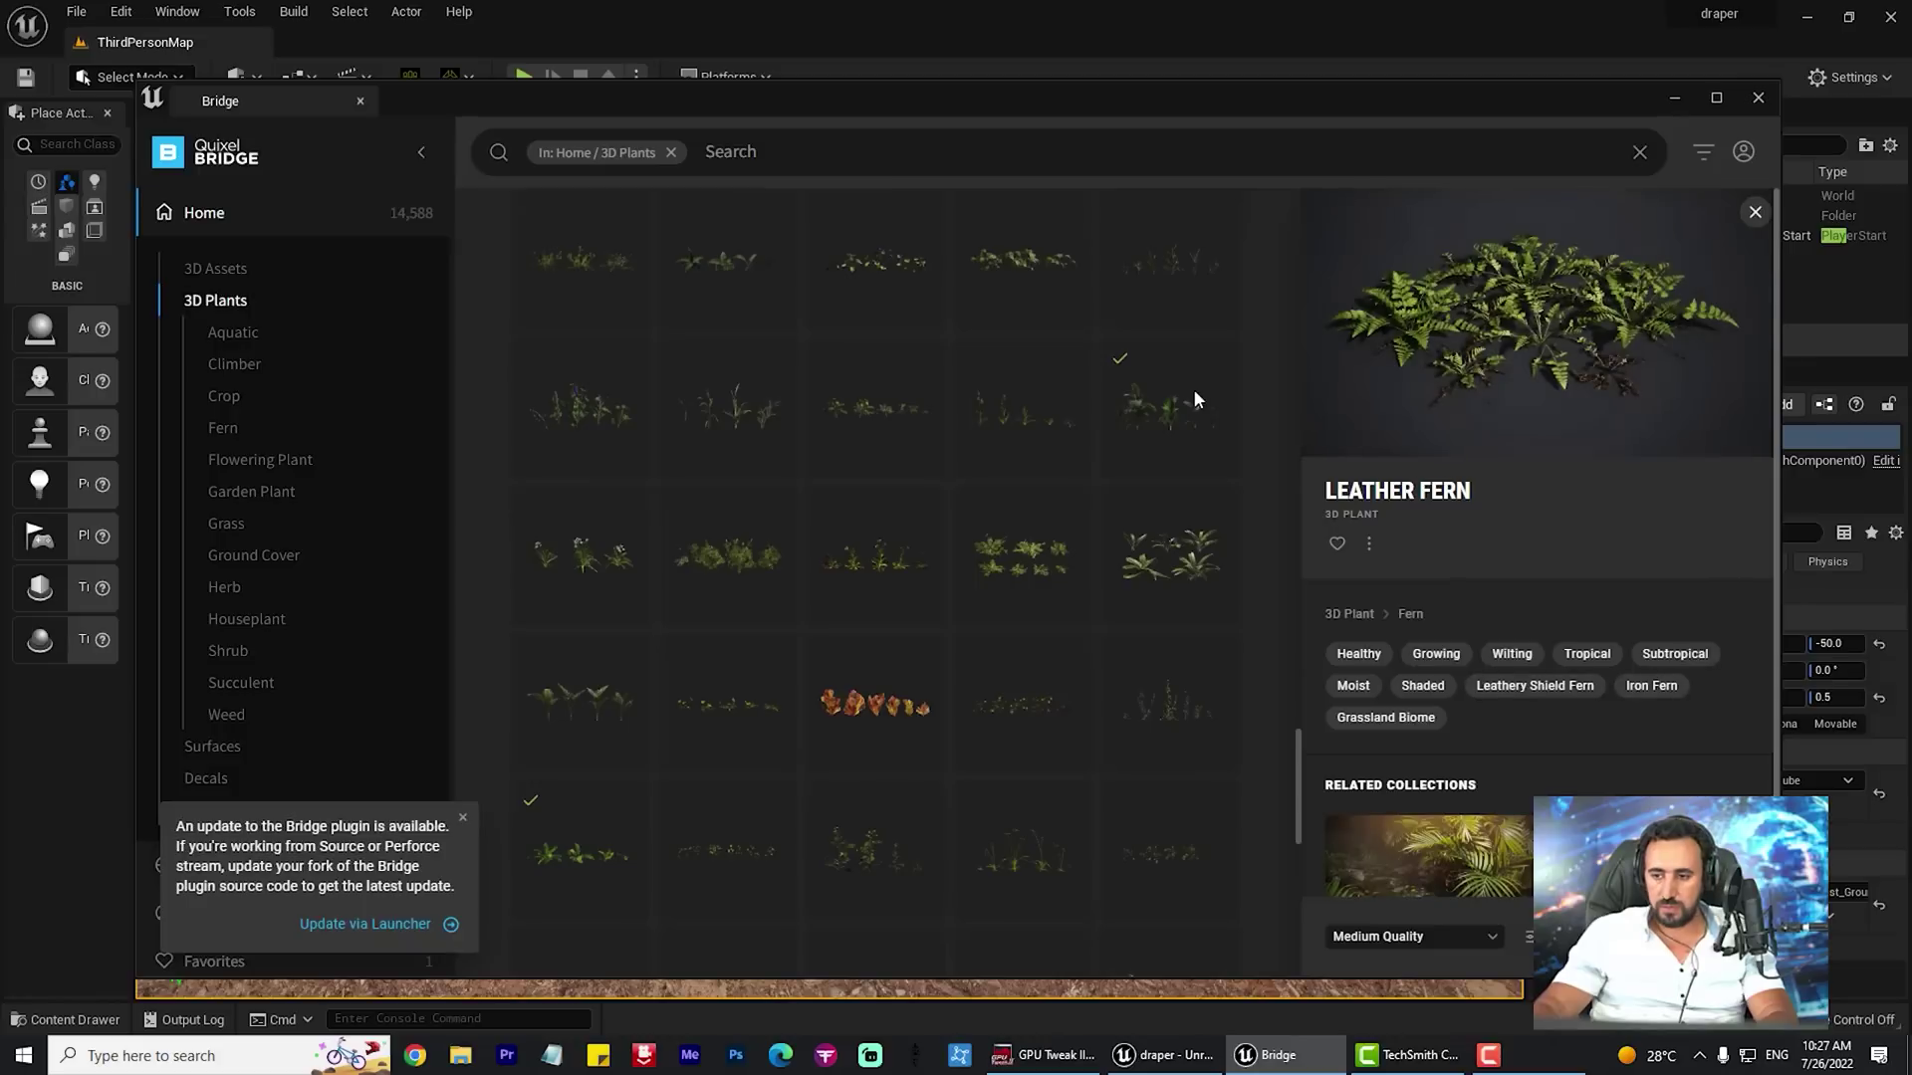
click(1157, 558)
scroll(880, 575, down, 2)
scroll(871, 598, down, 1)
scroll(1059, 655, down, 1)
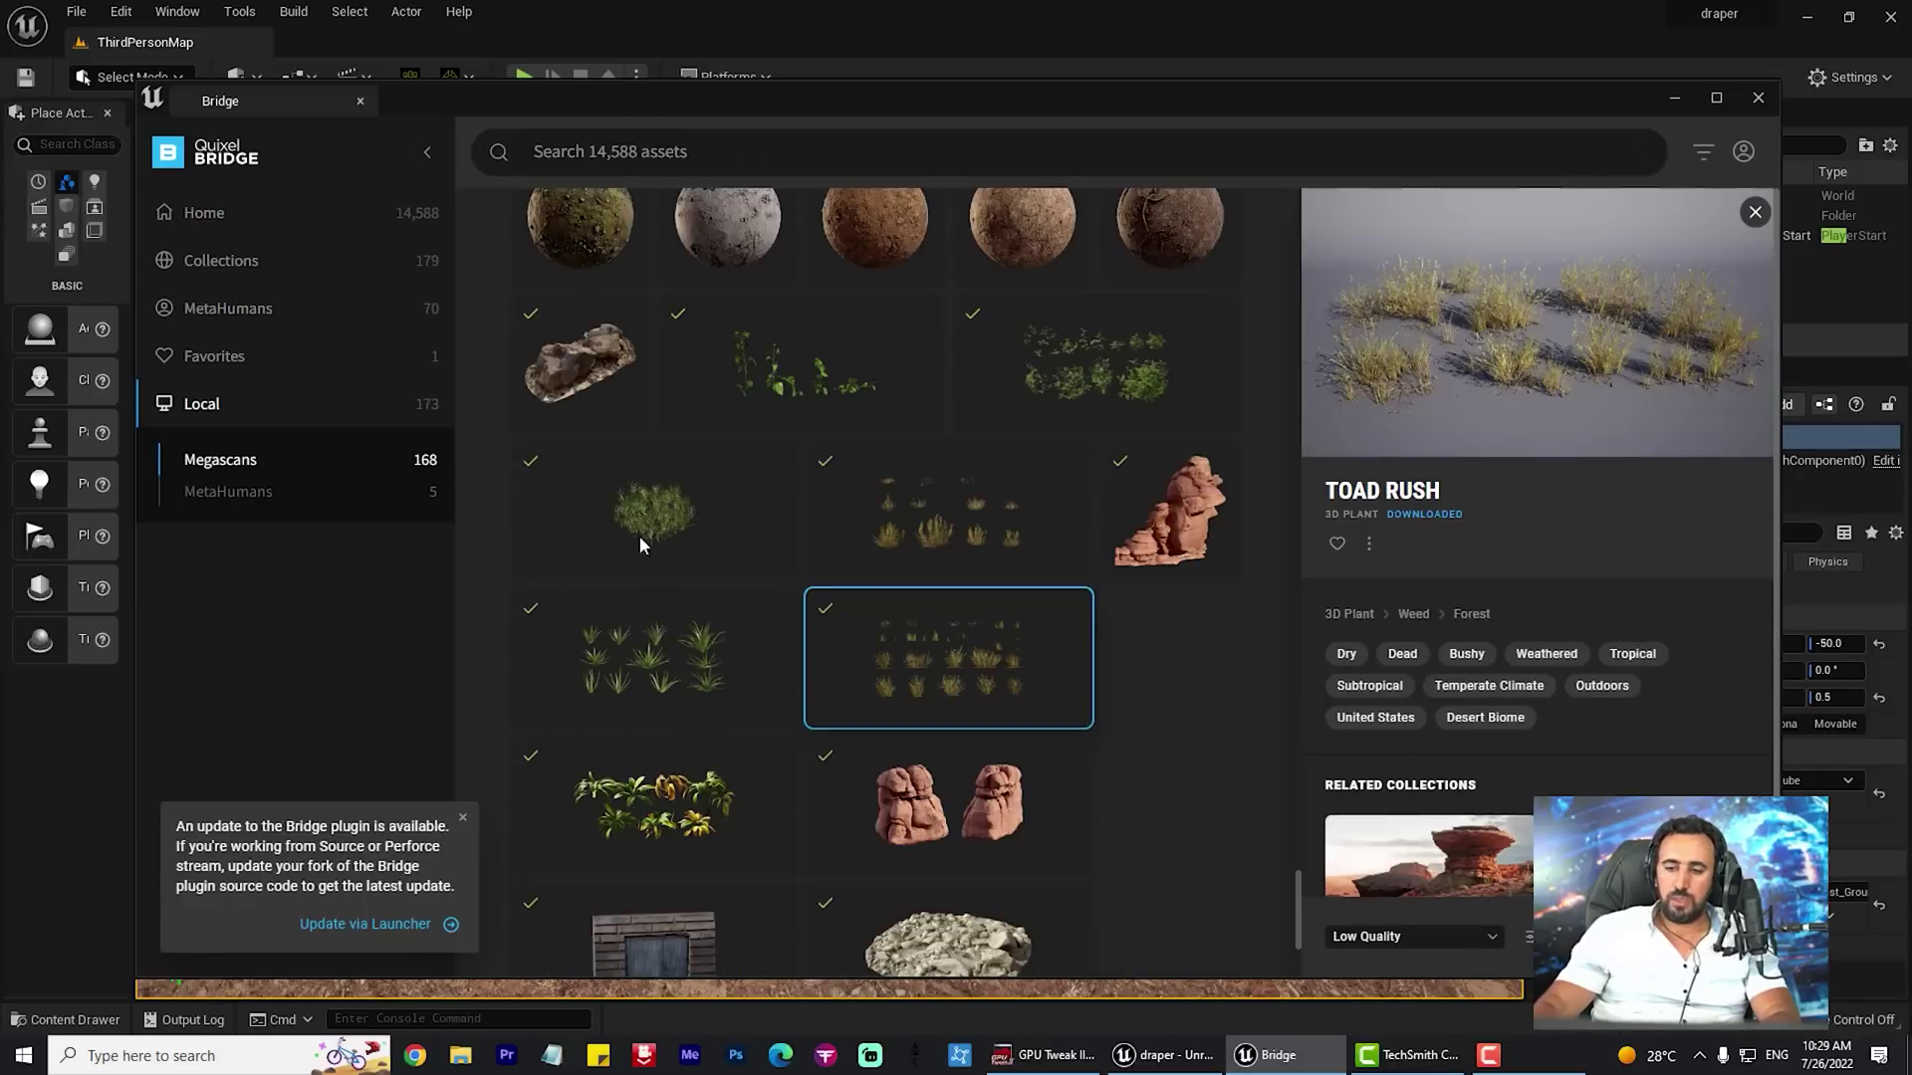
Switch the level editor to Foliage mode and widen the Foliage panel to show its full brush options and palette
click(178, 12)
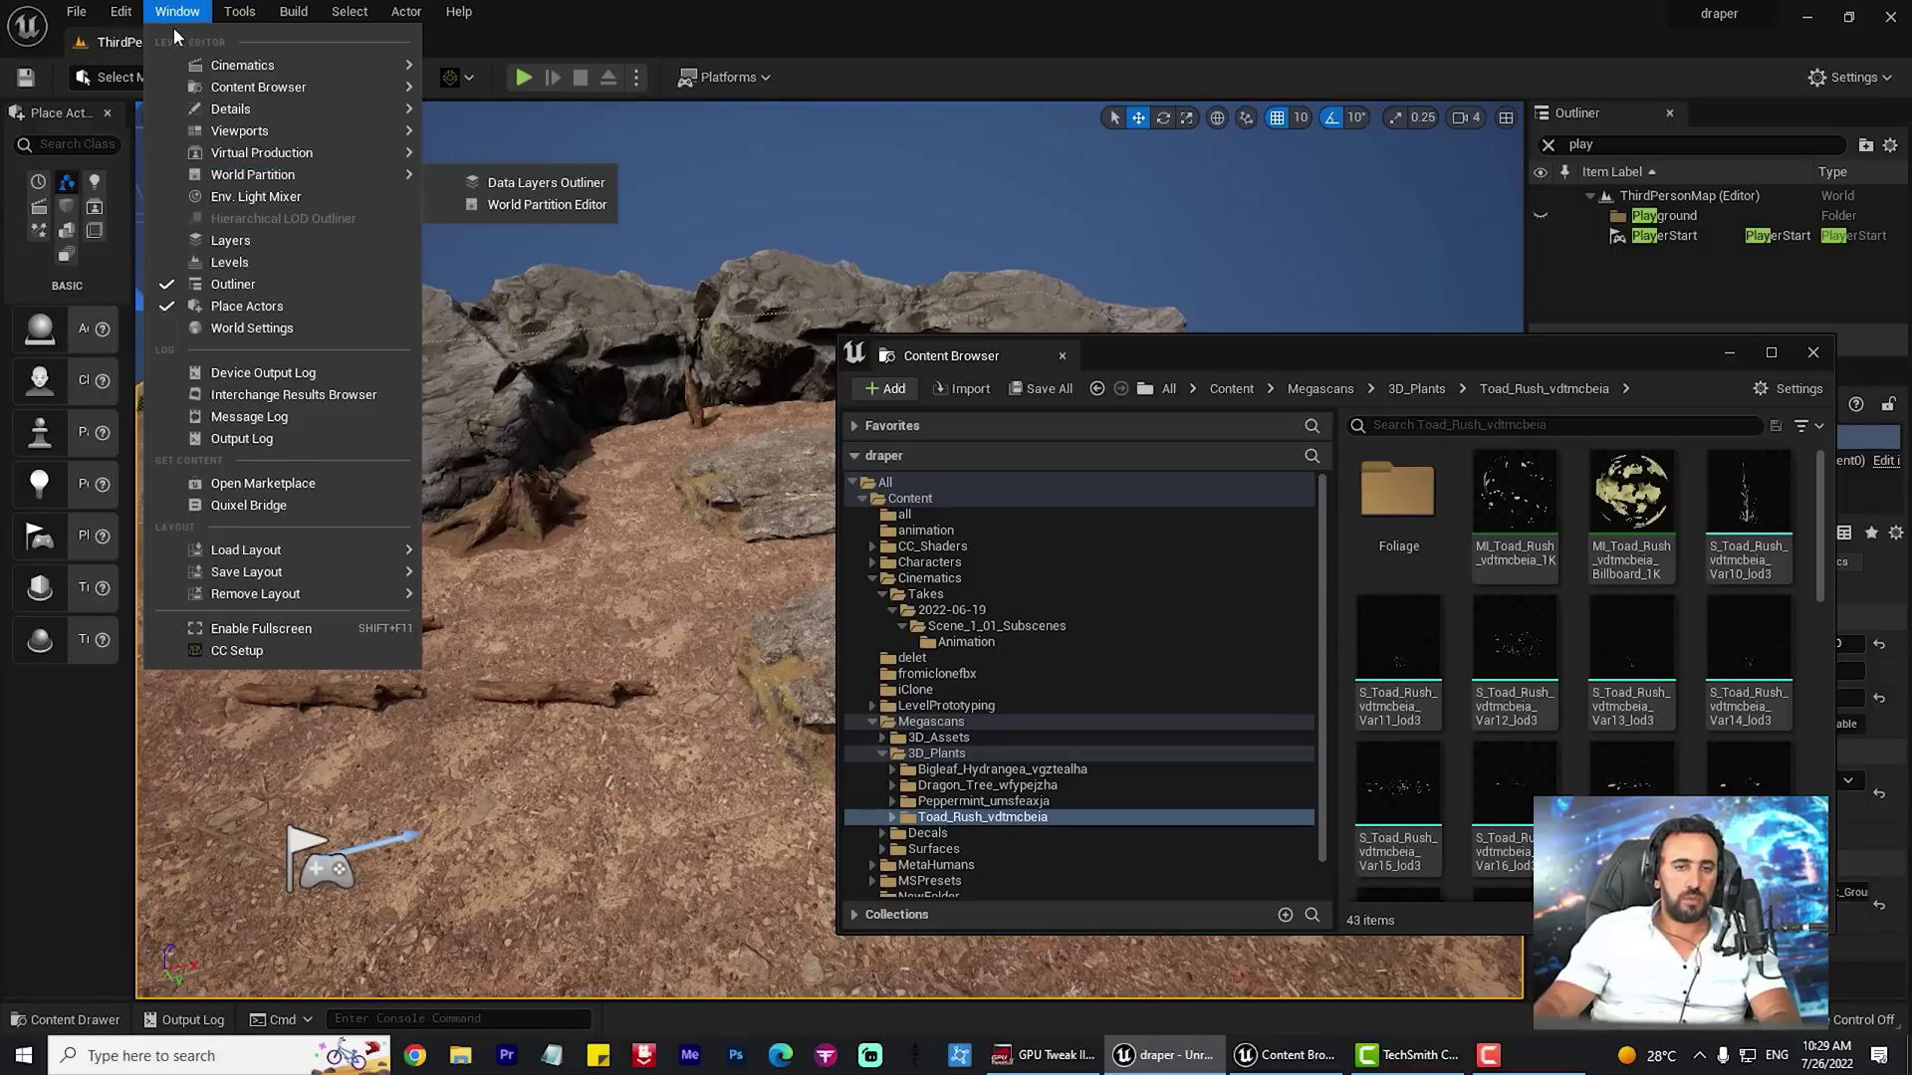
click(634, 134)
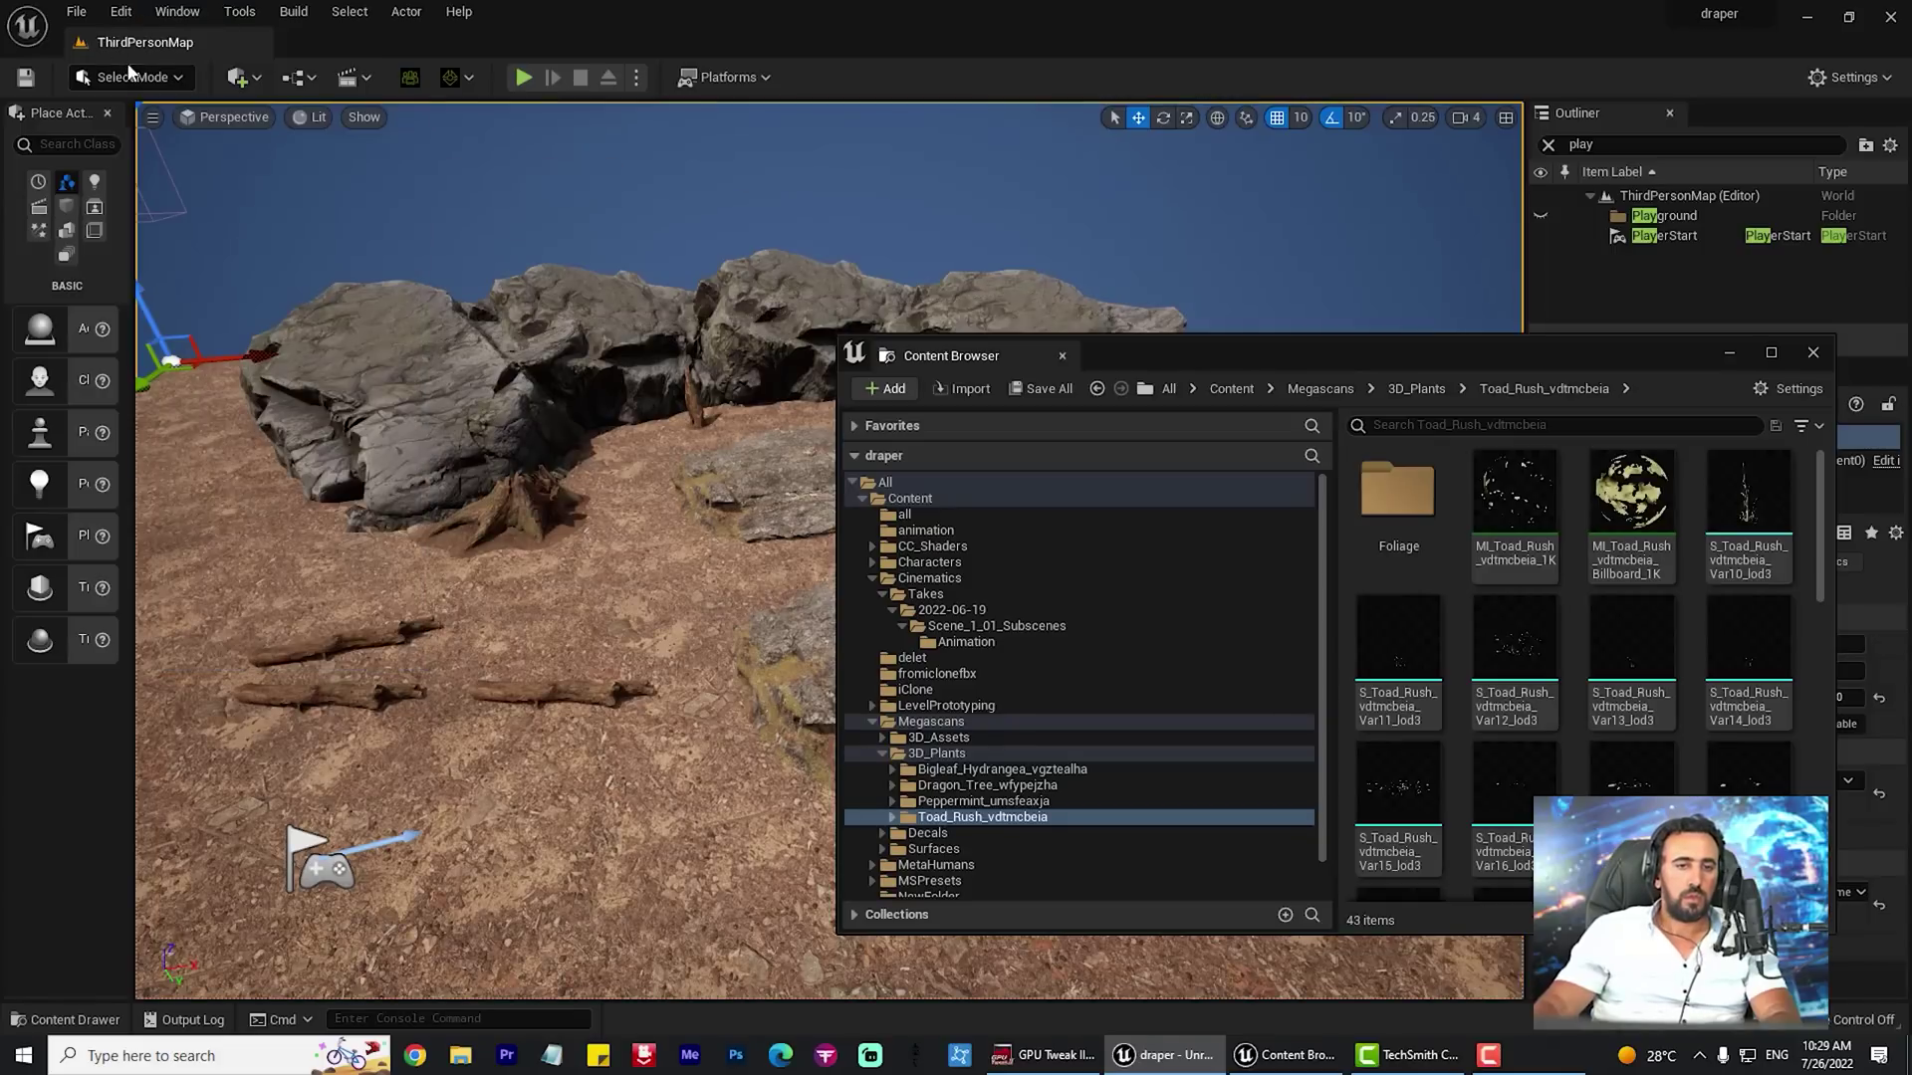
click(138, 150)
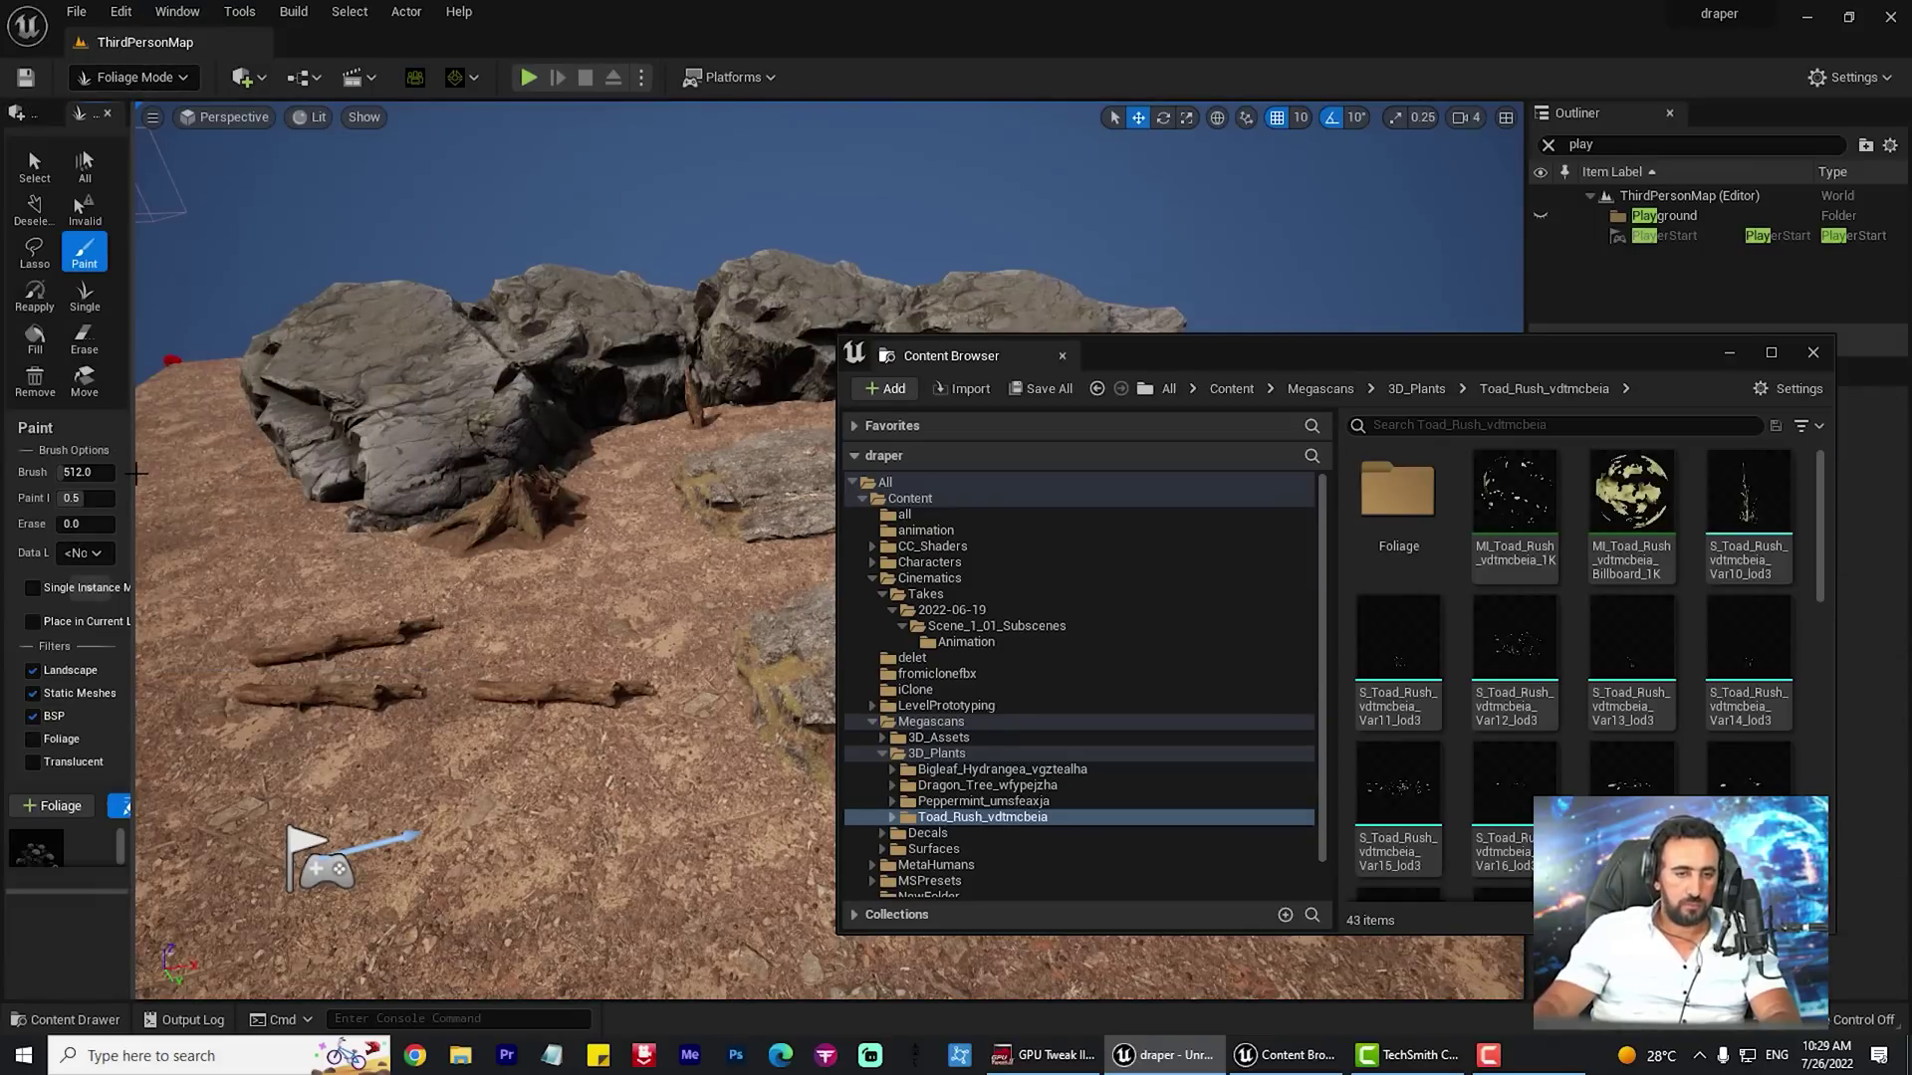
drag(132, 474, 380, 474)
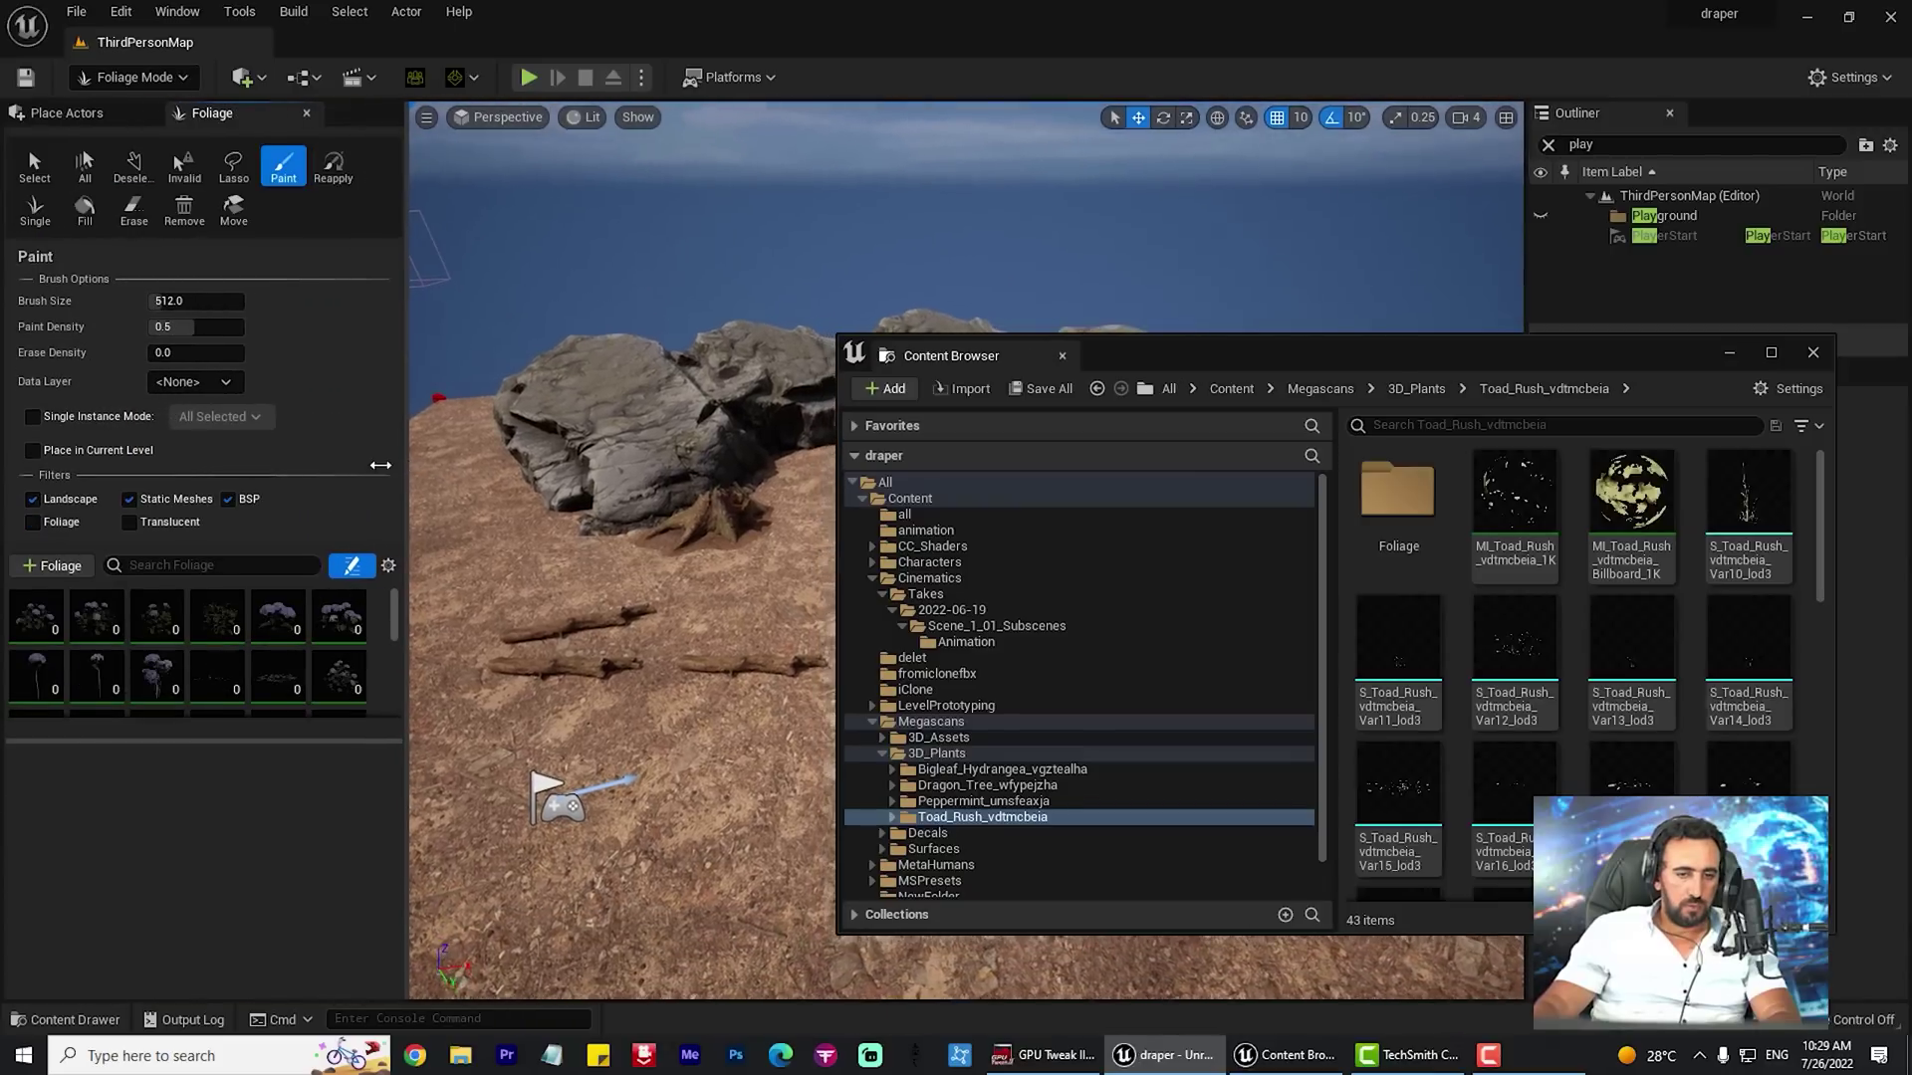
Add the S_Toad_Rush_vdtmcbeia static mesh variants to the foliage palette, saving the foliage type asset in the Toad_Rush_vdtmcbeia folder
click(28, 627)
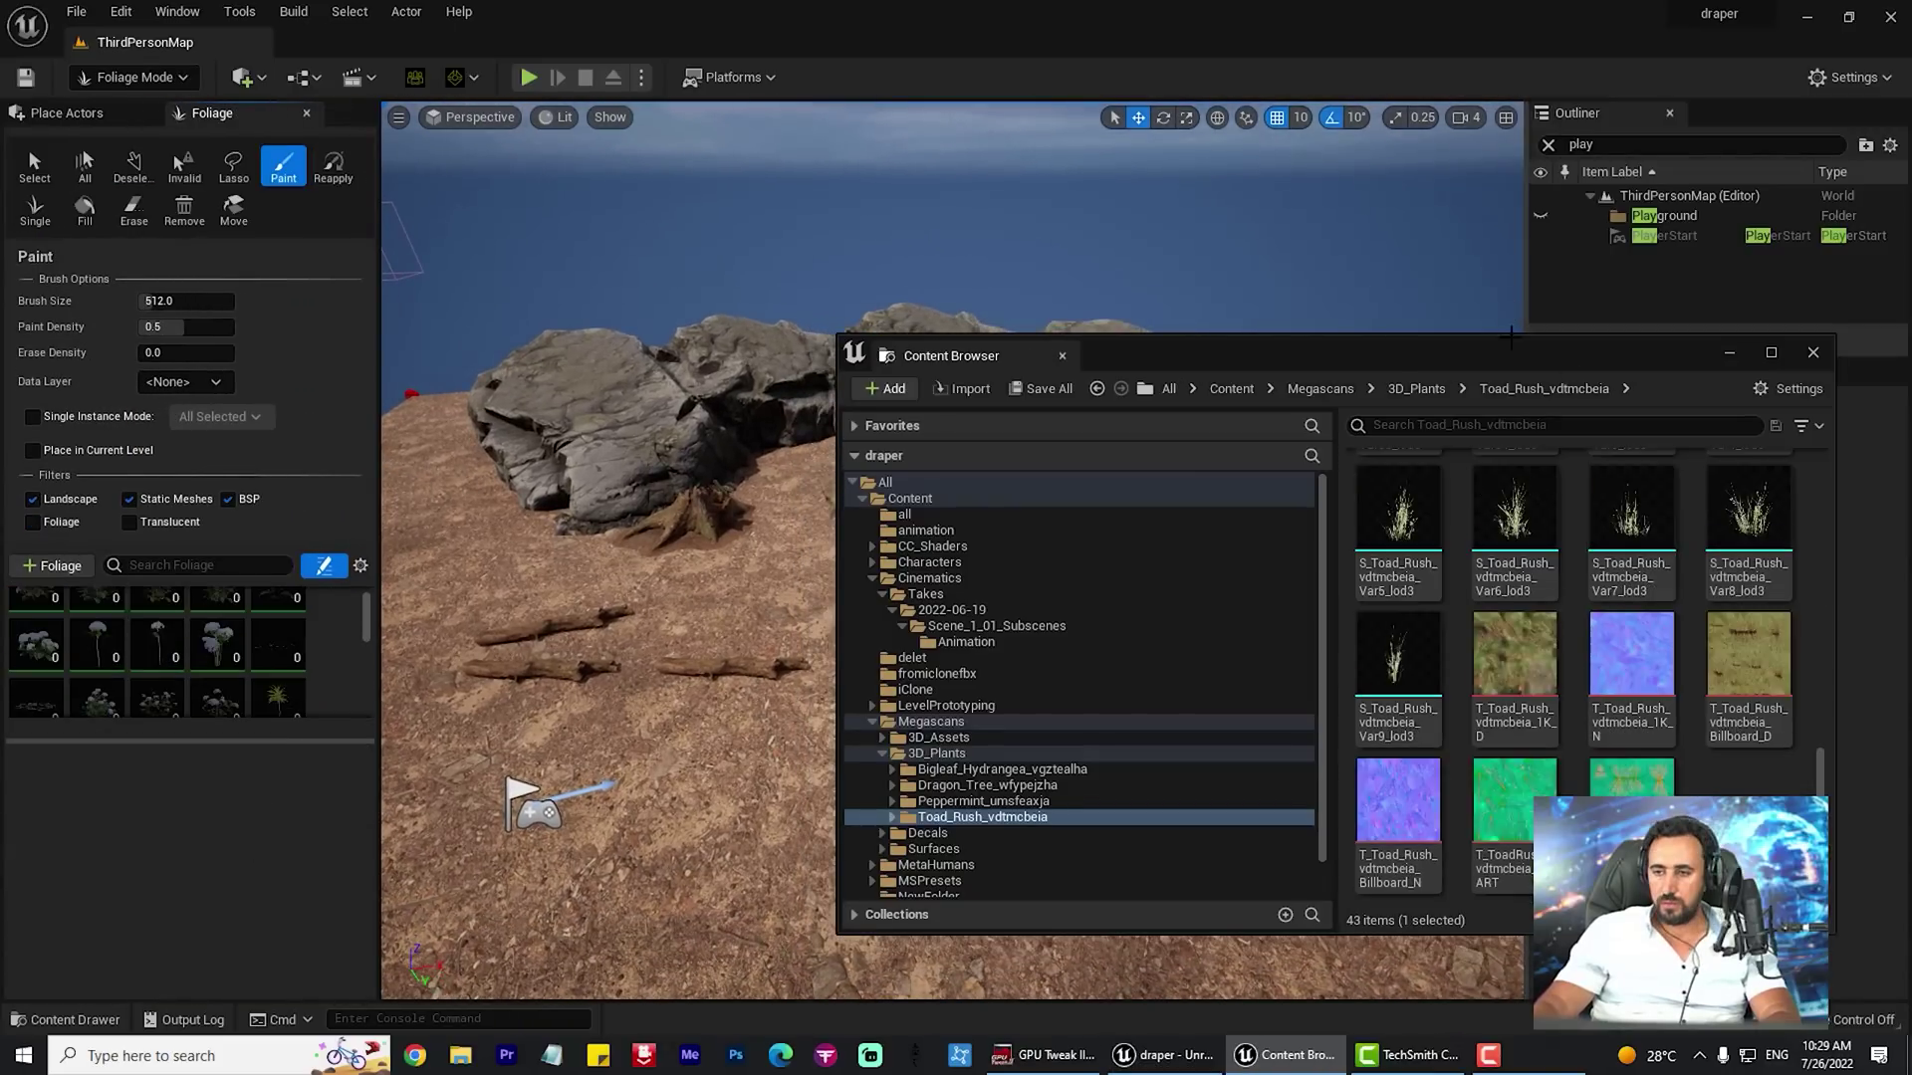
drag(1477, 356, 1002, 244)
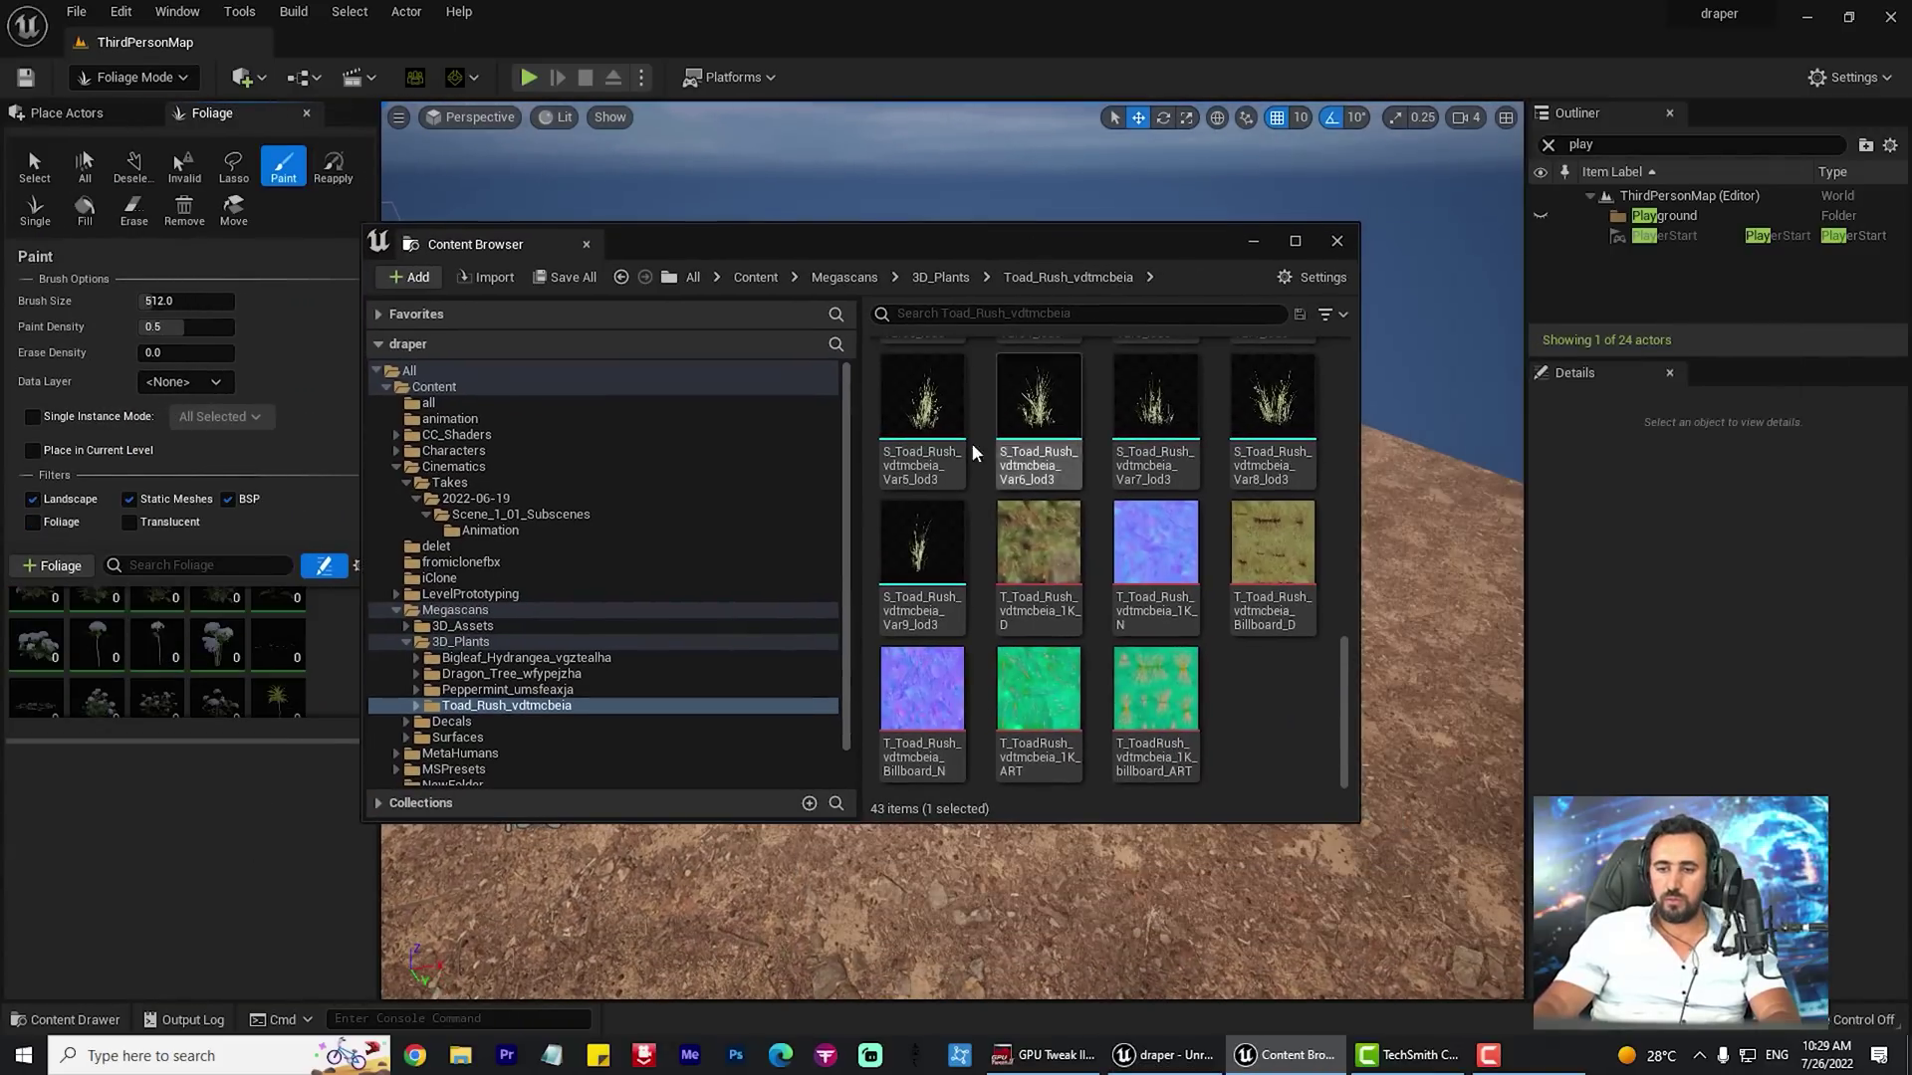
shift+click(902, 570)
drag(909, 555, 166, 668)
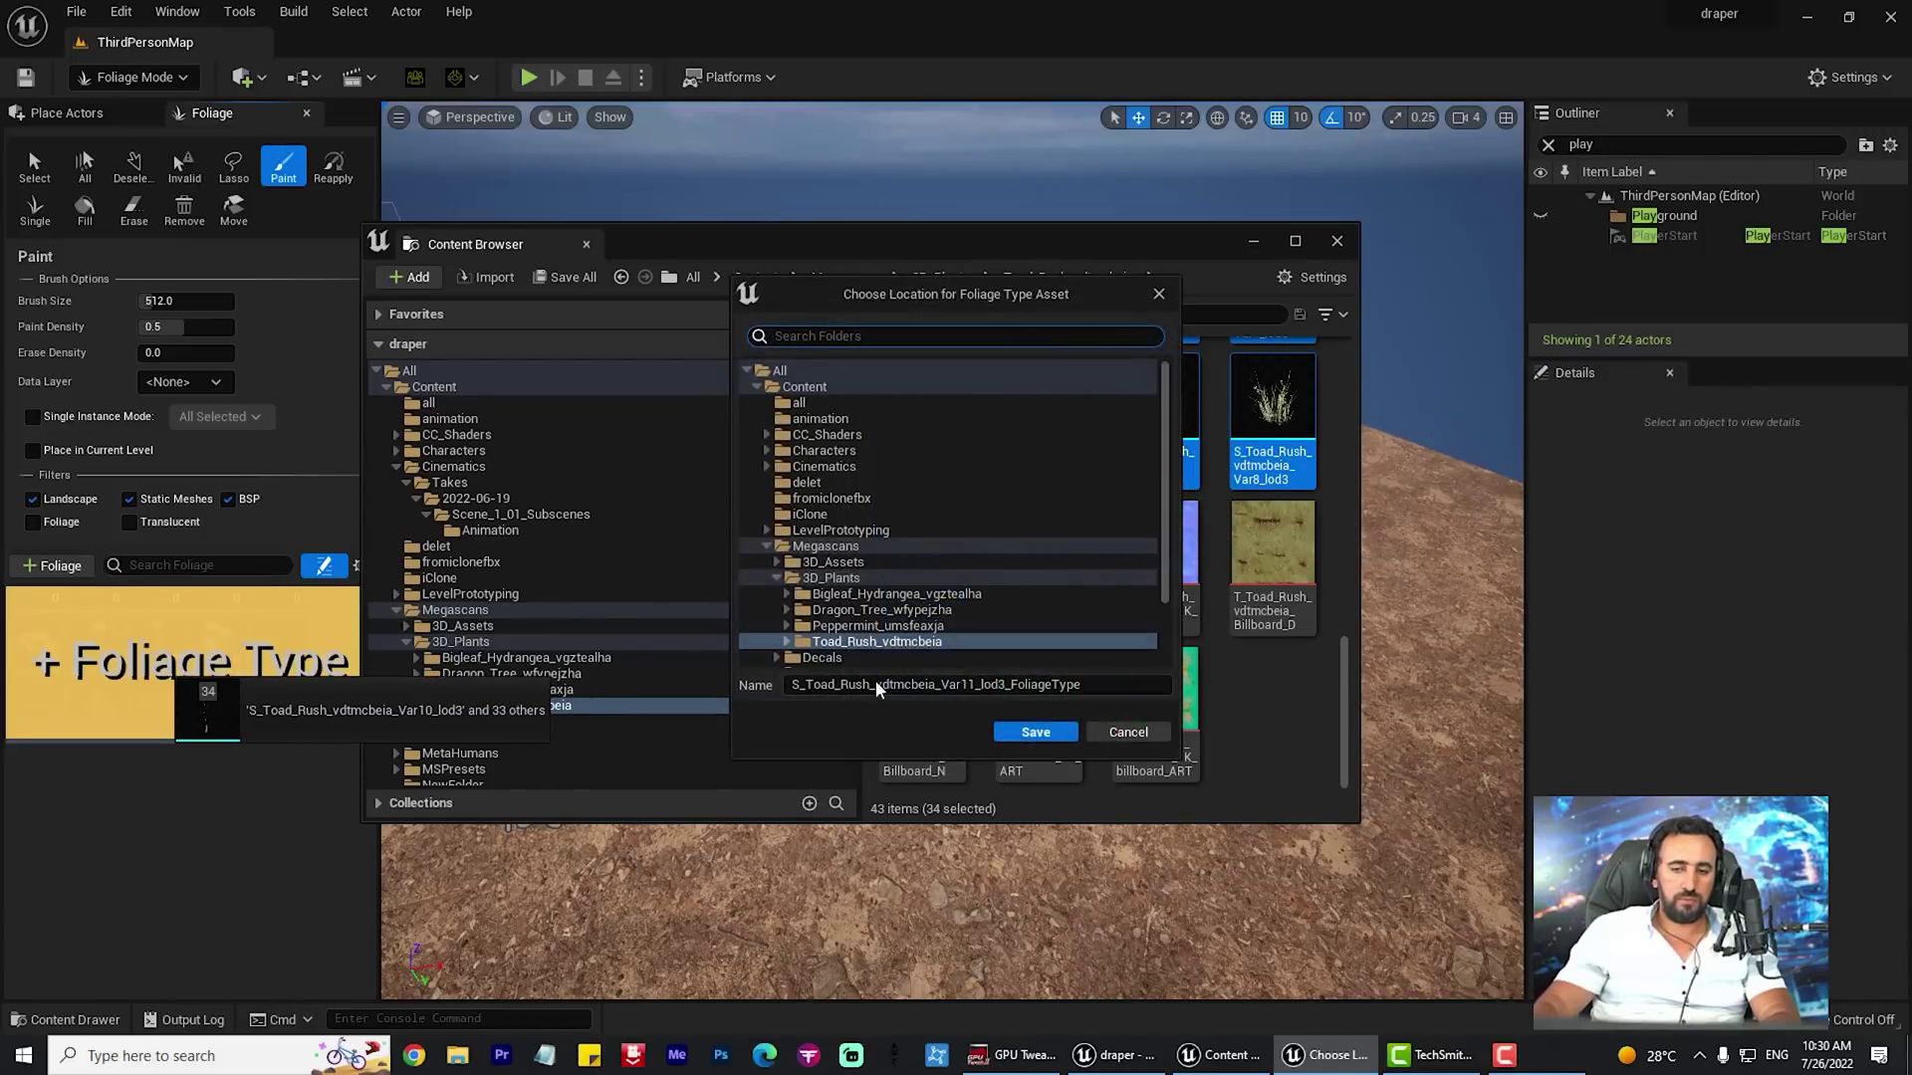
click(1035, 733)
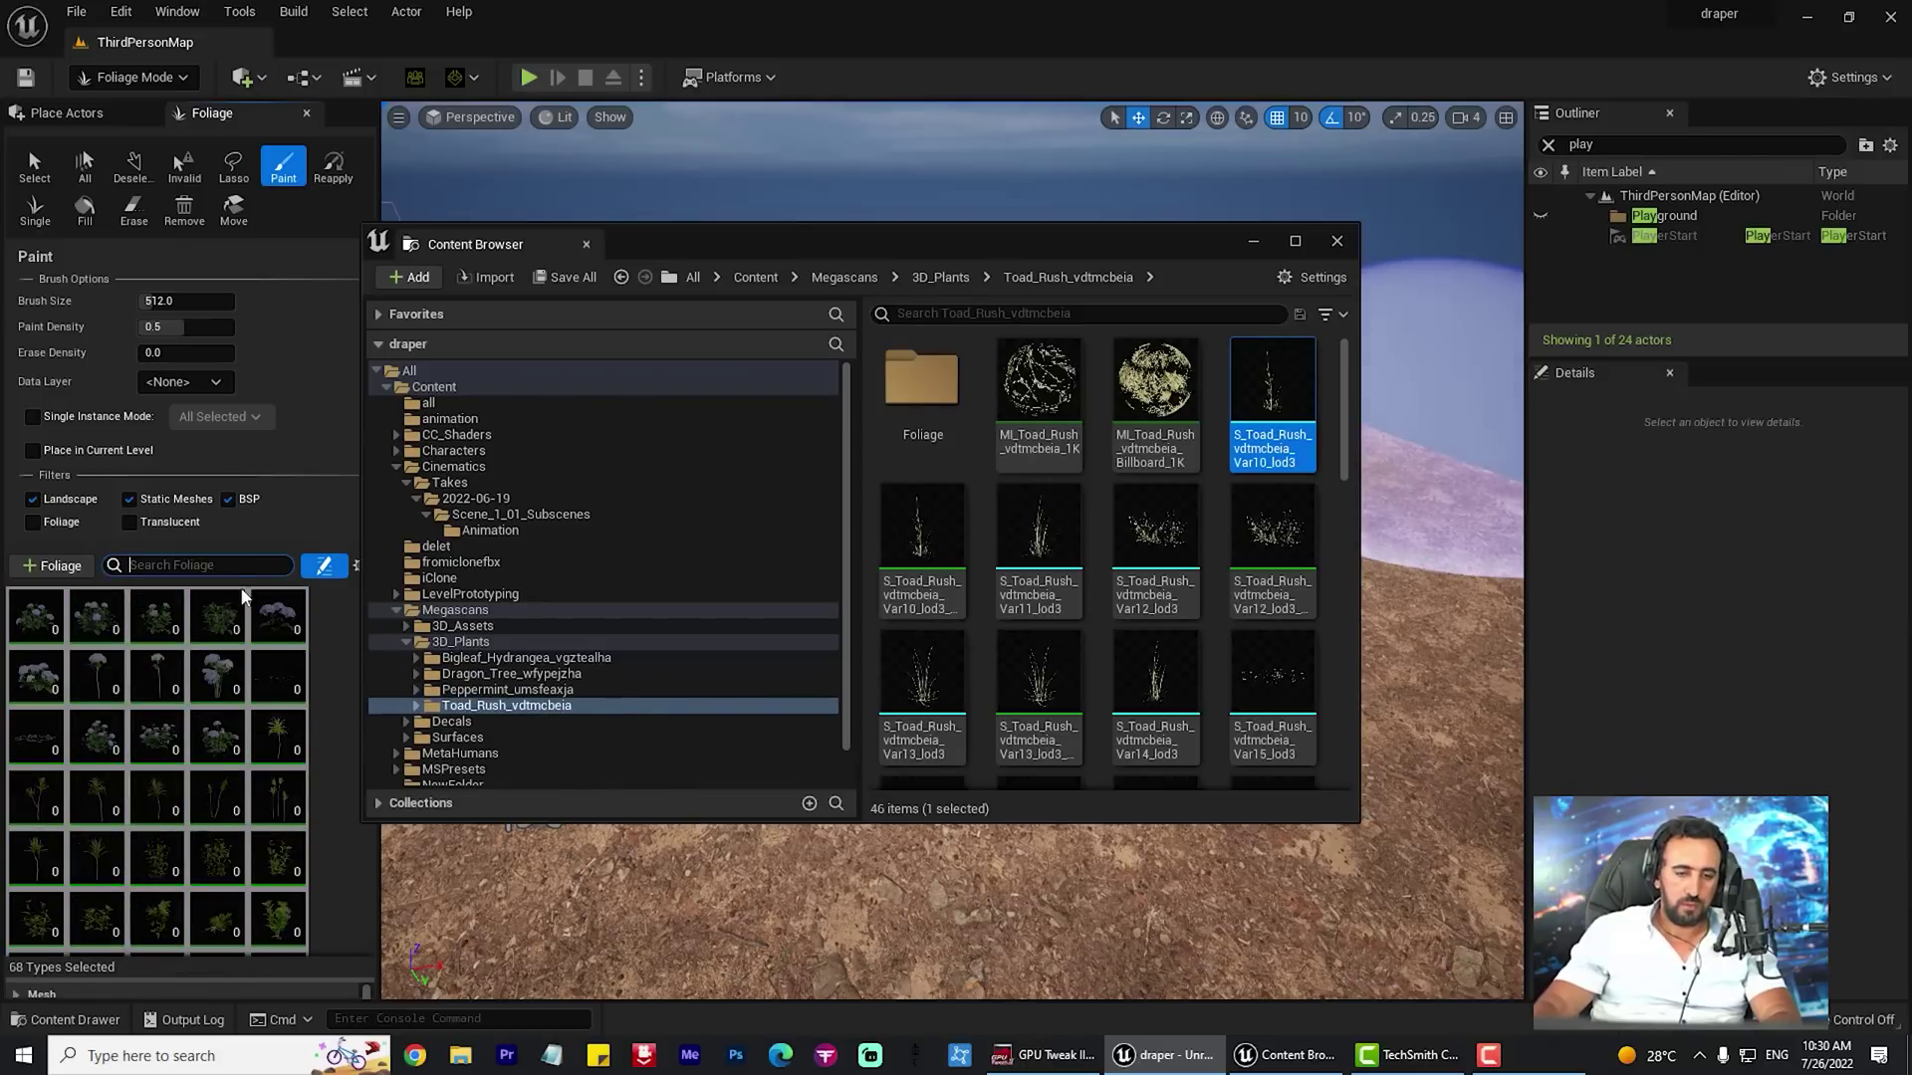
Filter the foliage palette by "S_t" to find the Toad Rush foliage types
text(s)
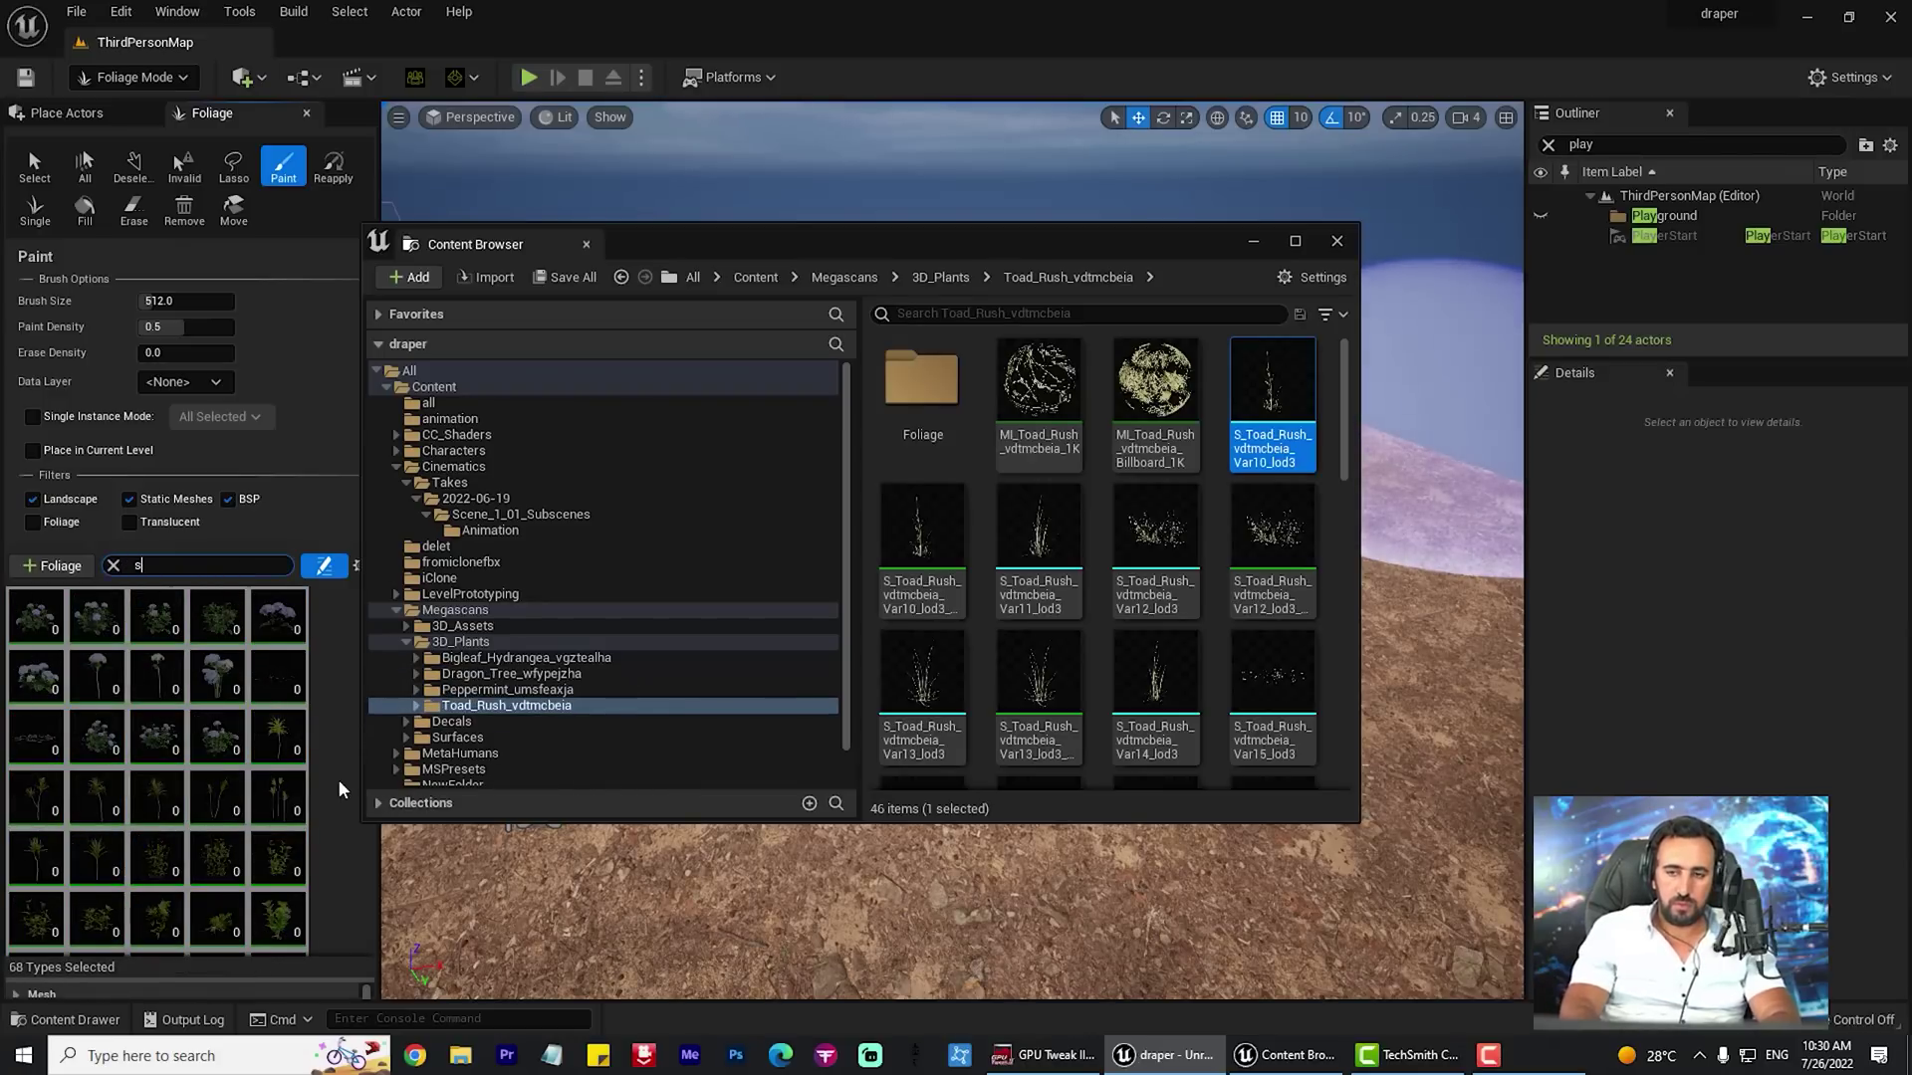
text(_to)
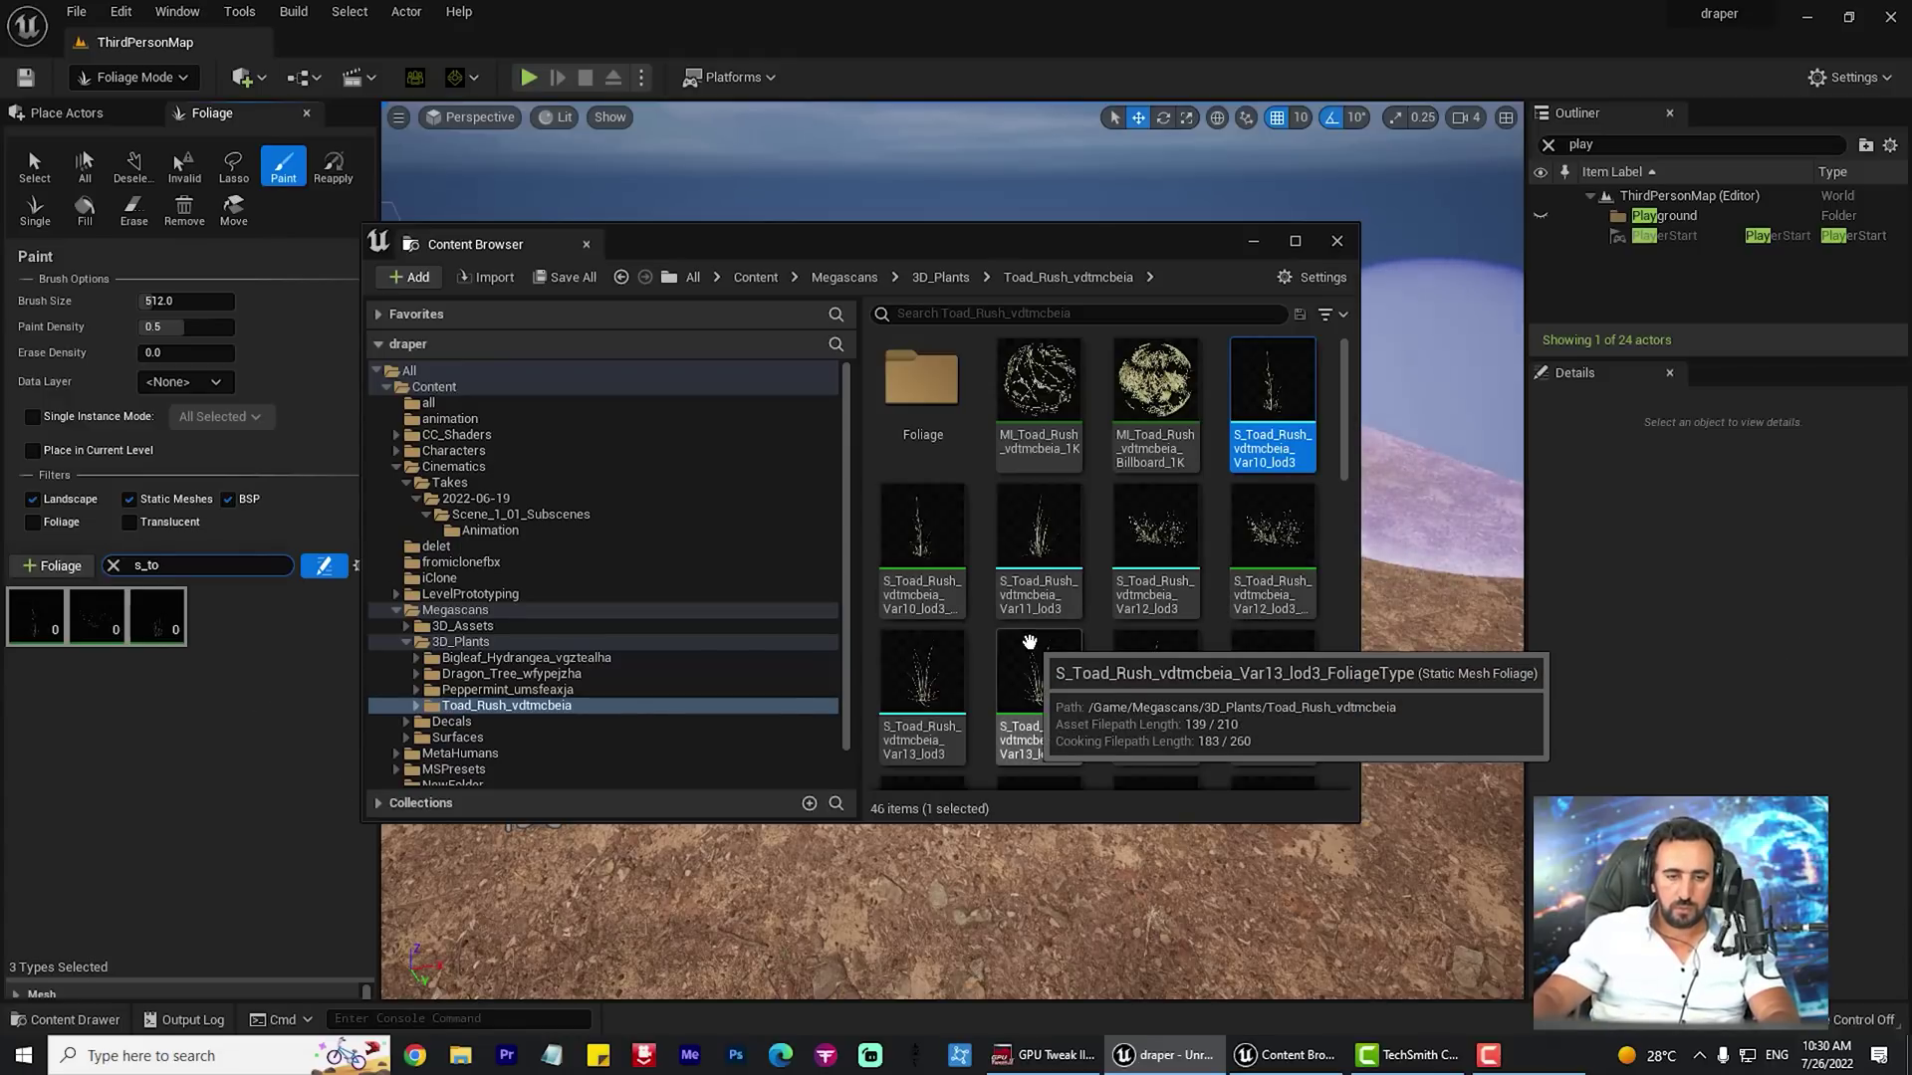
key(BackSpace)
text(S_)
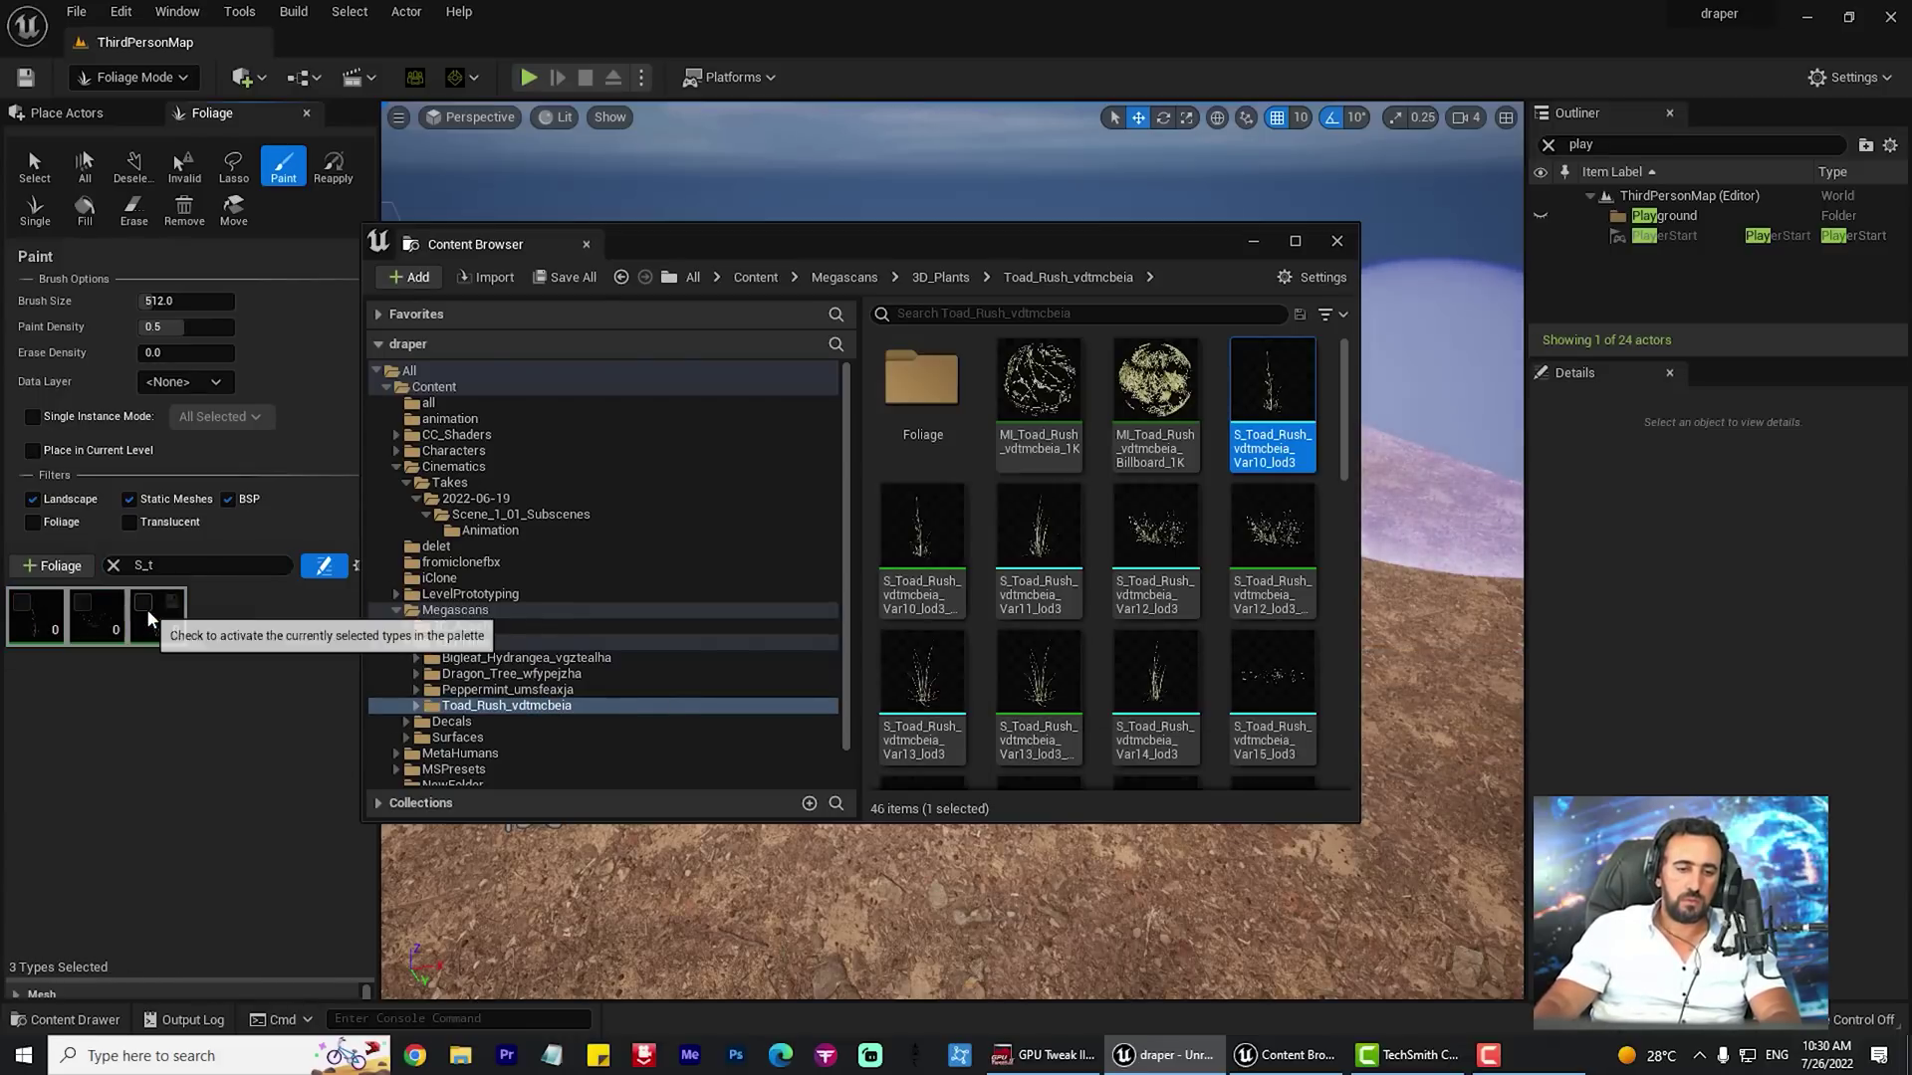
Move the Content Browser clear of the viewport and shrink the foliage brush to a size of about 307
drag(1035, 244, 1129, 926)
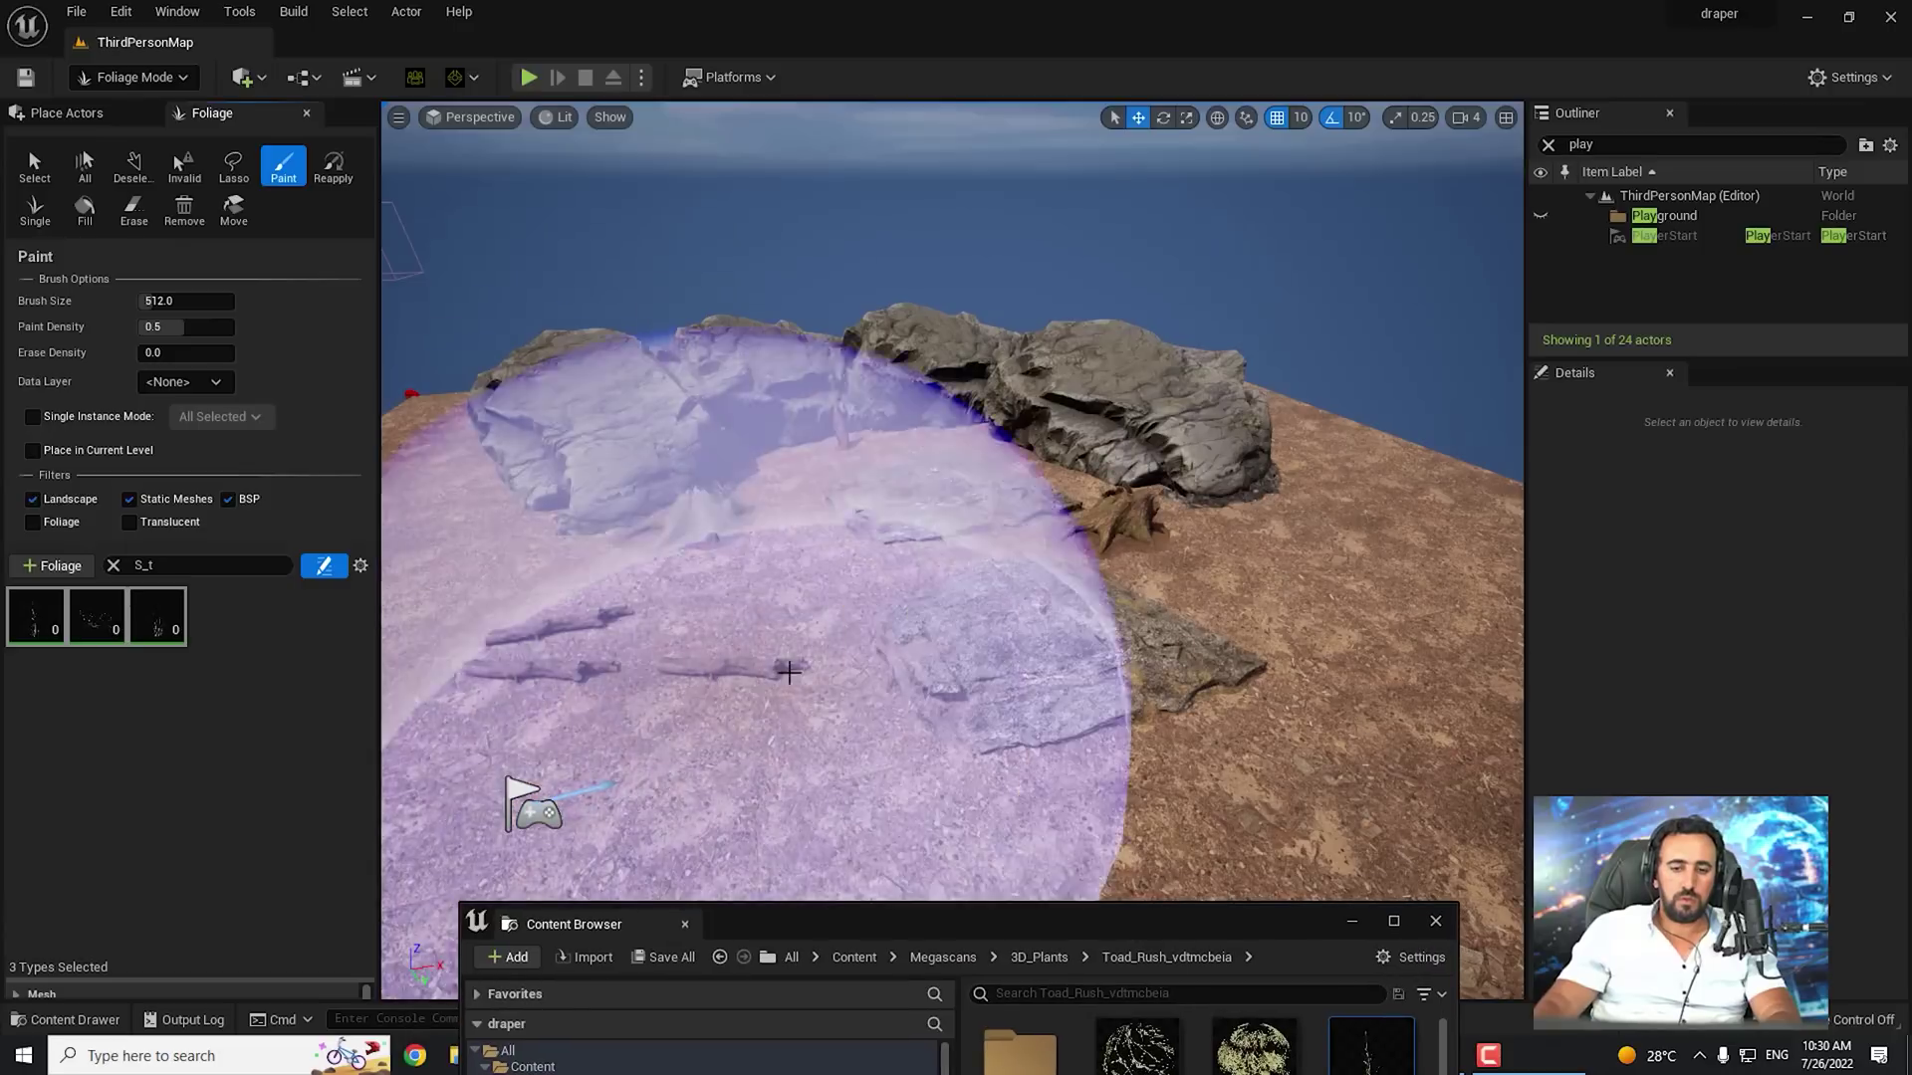
key(bracketleft)
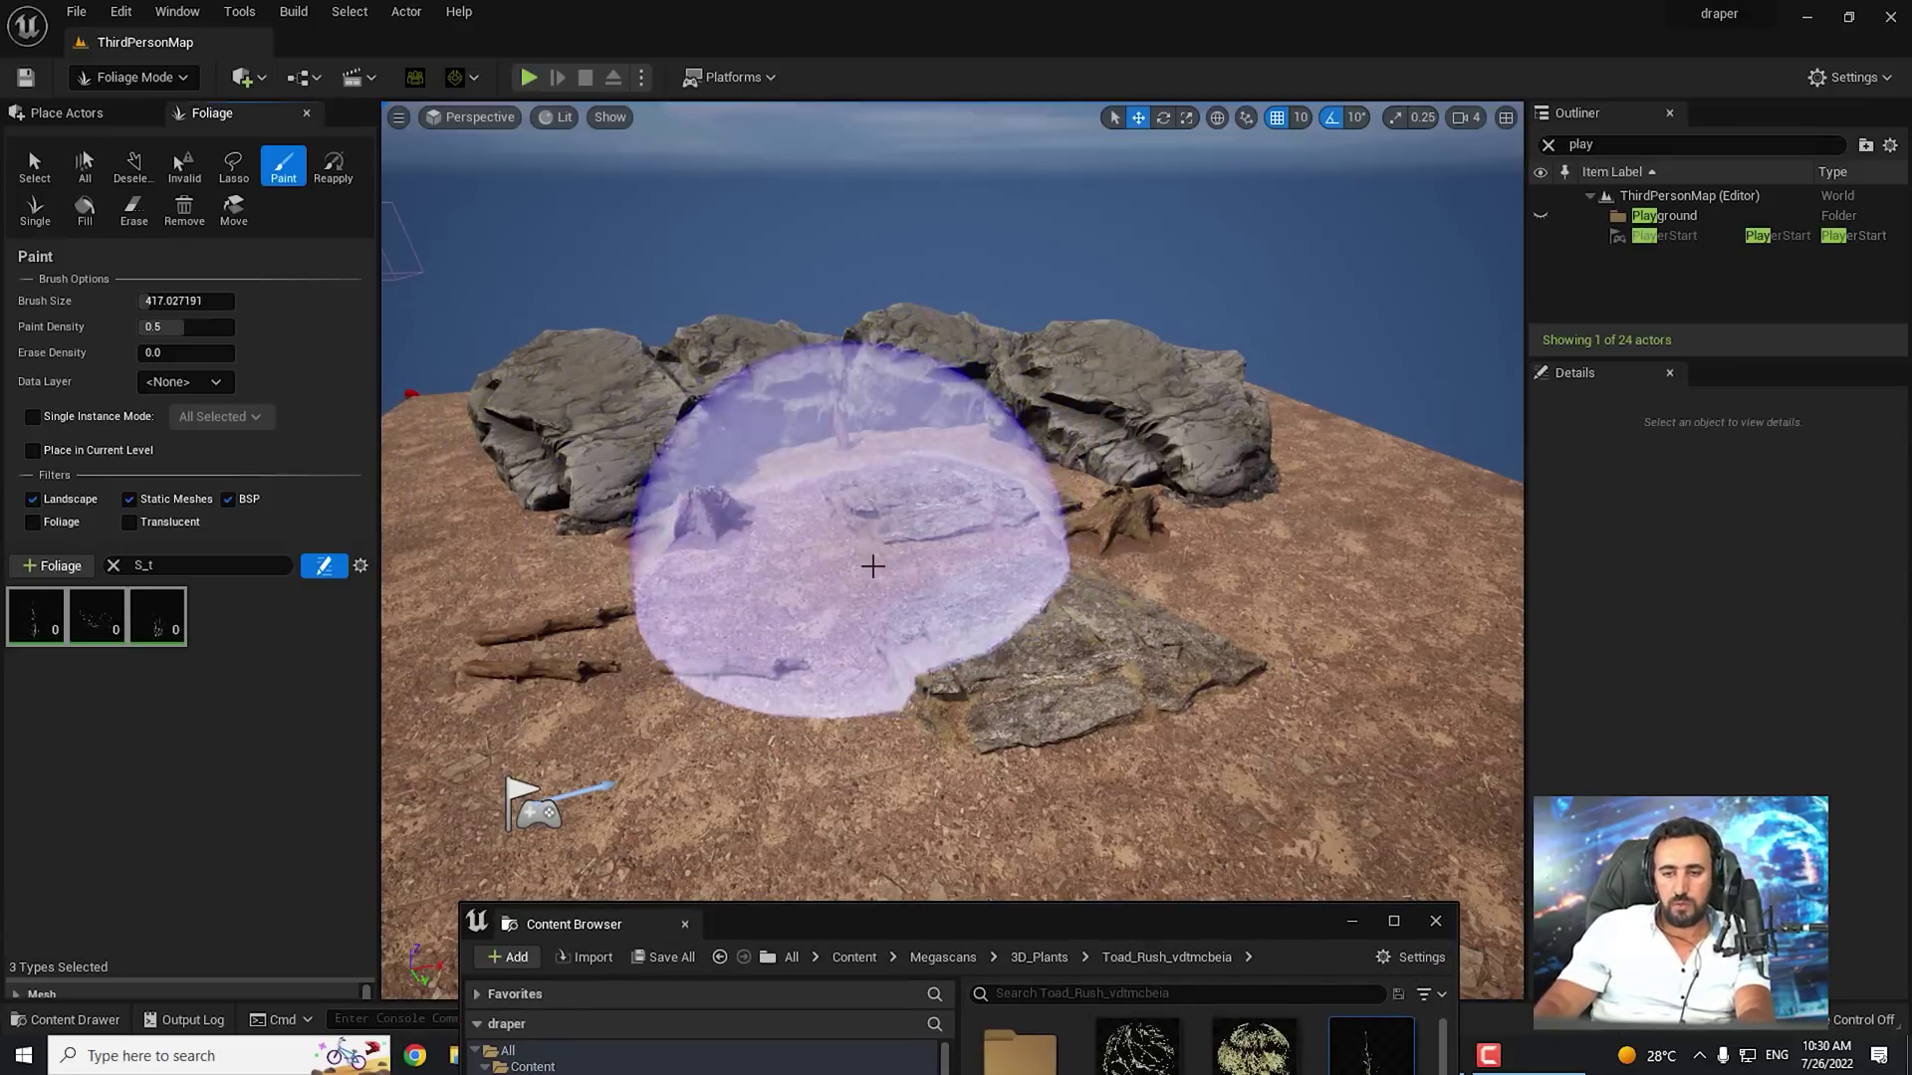
key(bracketleft)
key(bracketleft)
key(bracketleft)
key(bracketleft)
key(bracketleft)
key(bracketleft)
key(bracketleft)
key(bracketleft)
key(bracketleft)
Paint the selected Toad Rush types over the ground around the flat rocks and logs
click(971, 613)
scroll(968, 614, up, 5)
mouse_move(969, 614)
right_down()
mouse_move(941, 597)
mouse_move(951, 562)
mouse_move(1218, 721)
right_up()
key(s)
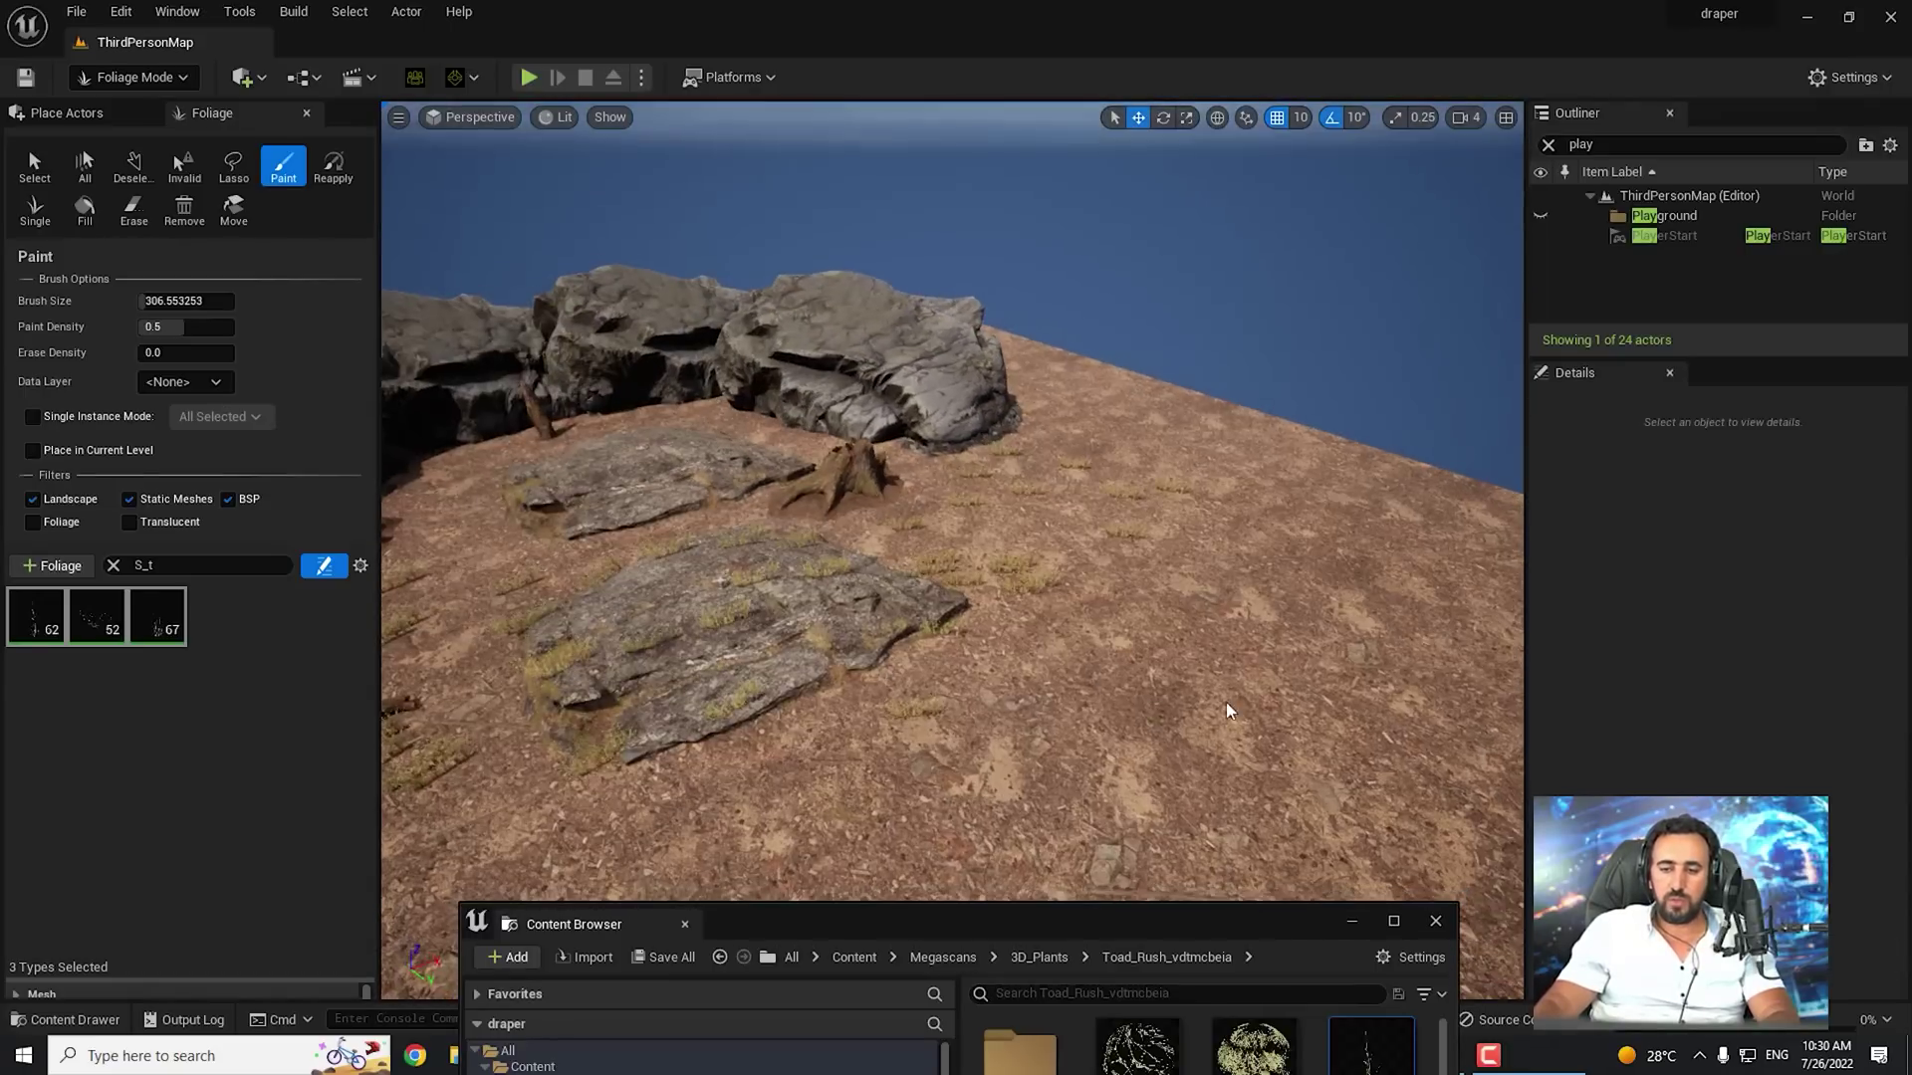
Erase the painted Toad Rush from the ground around the flat rocks and logs
mouse_move(1075, 575)
shift+mouse_down()
mouse_move(542, 737)
mouse_move(1039, 554)
shift+mouse_up()
key(s)
right_drag(1040, 553, 936, 557)
mouse_move(918, 634)
shift+mouse_down()
mouse_move(1199, 504)
mouse_move(398, 603)
shift+mouse_up()
Set the painting density of the three Toad Rush types to 300 and paint a patch in front of the logs
click(131, 635)
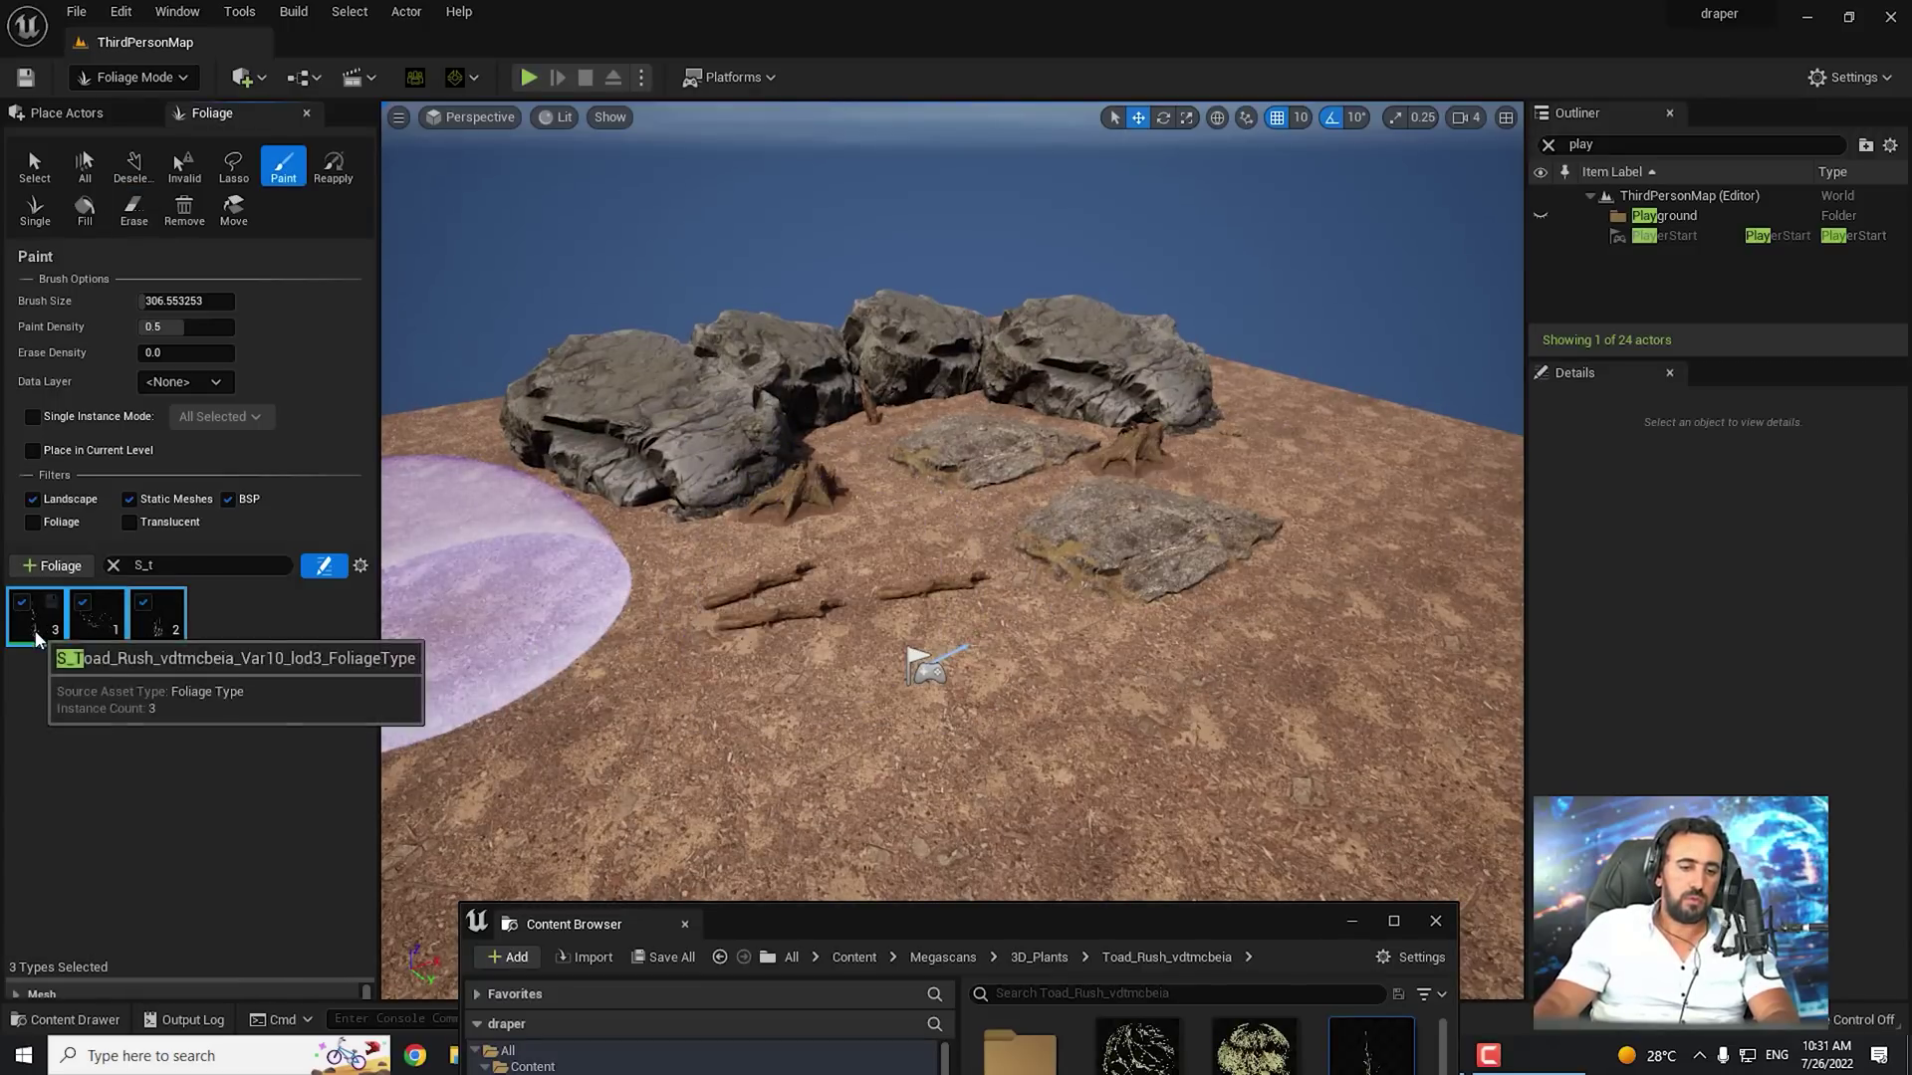
drag(239, 980, 265, 660)
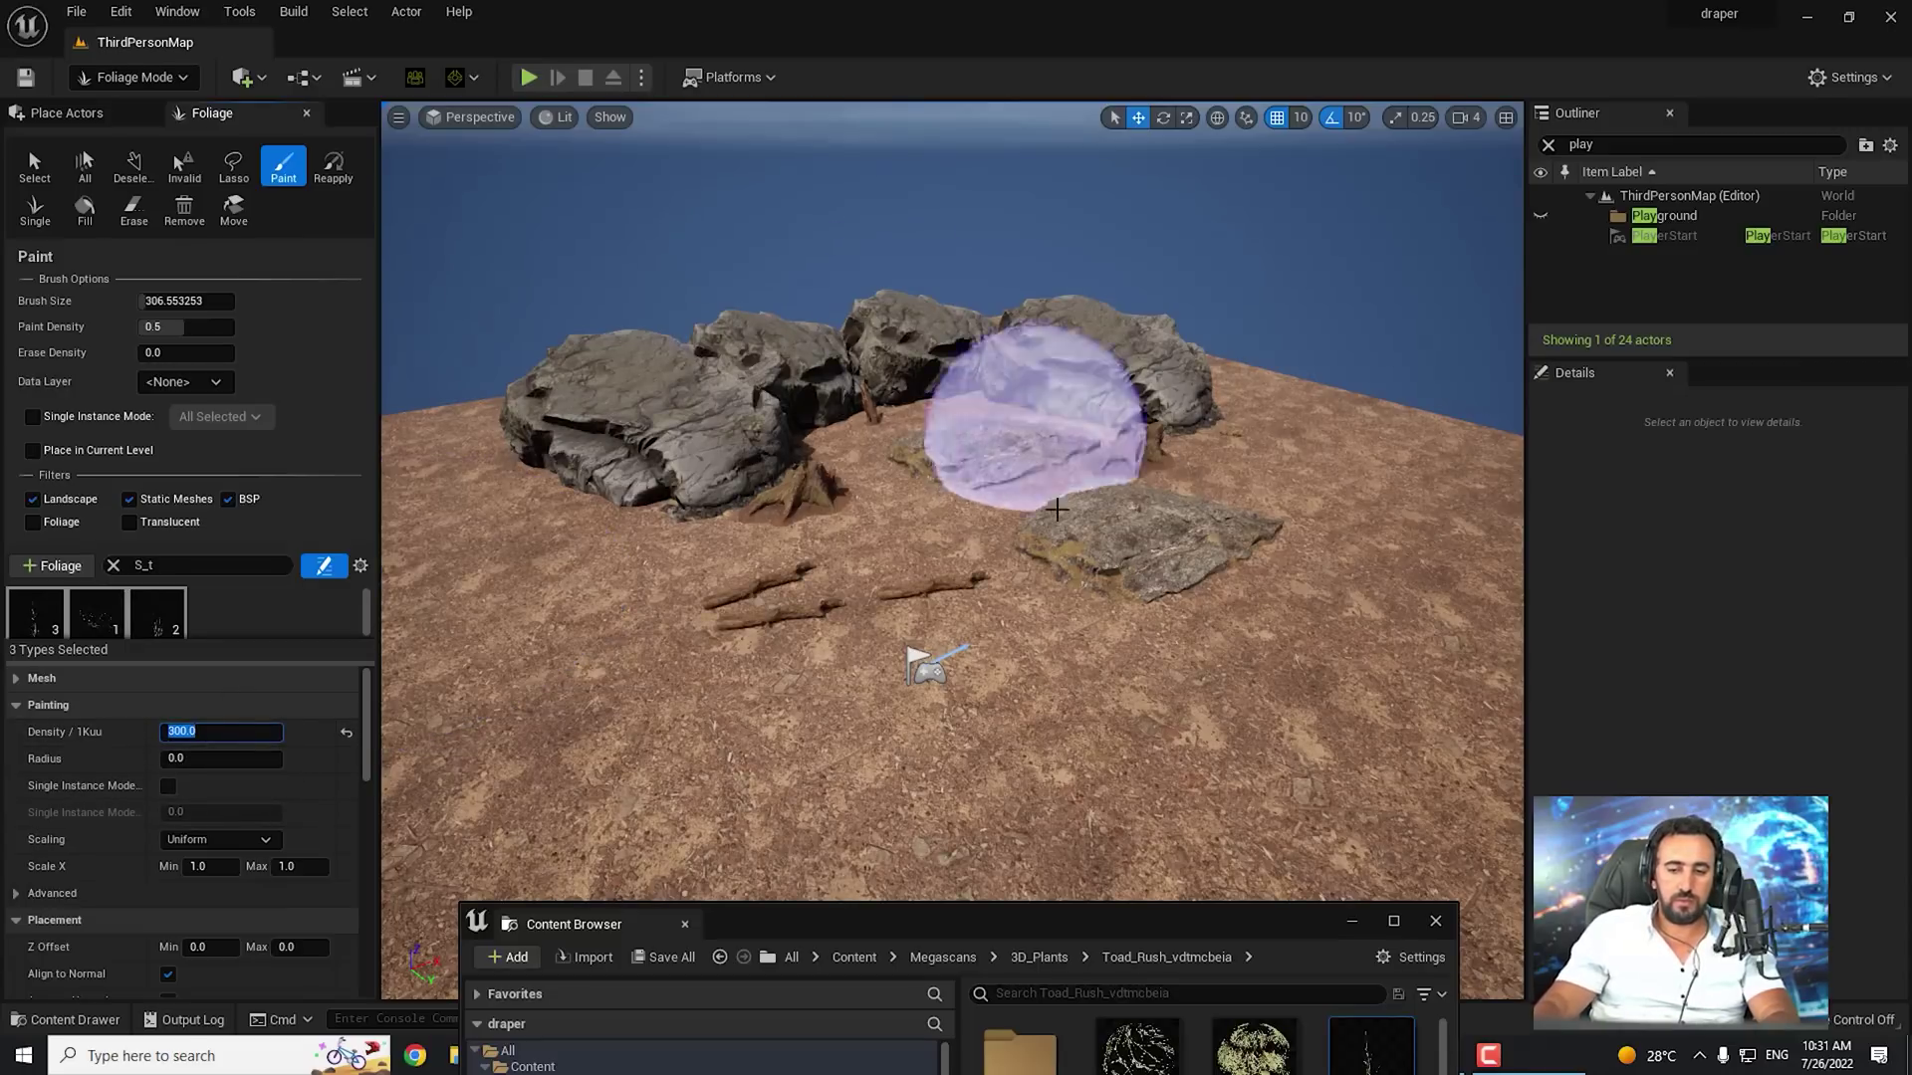
click(979, 719)
Set the Toad Rush density to 700 and paint a patch beside the previous one
key(s)
mouse_move(1245, 659)
right_down()
mouse_move(1252, 637)
mouse_move(1174, 665)
mouse_move(1065, 597)
right_up()
key(w)
click(221, 731)
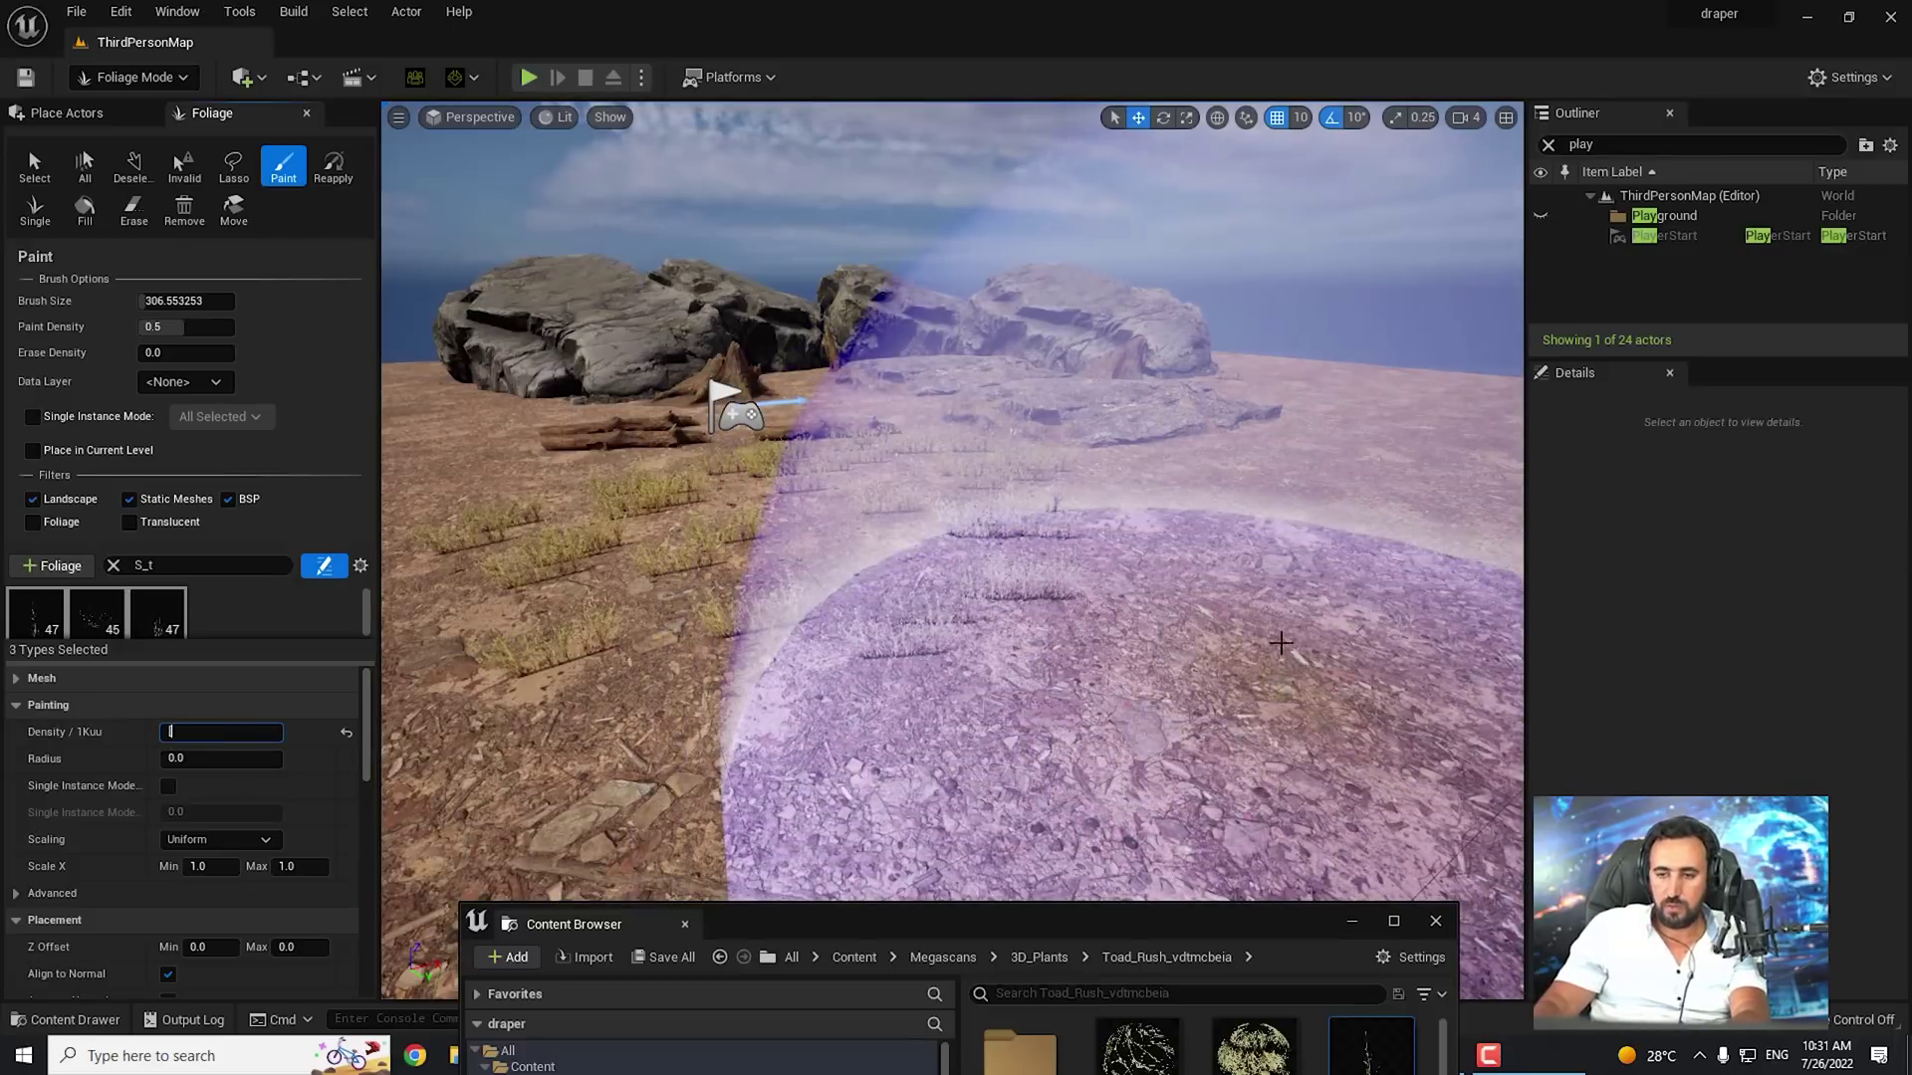
text(700)
key(Return)
drag(1194, 559, 1205, 553)
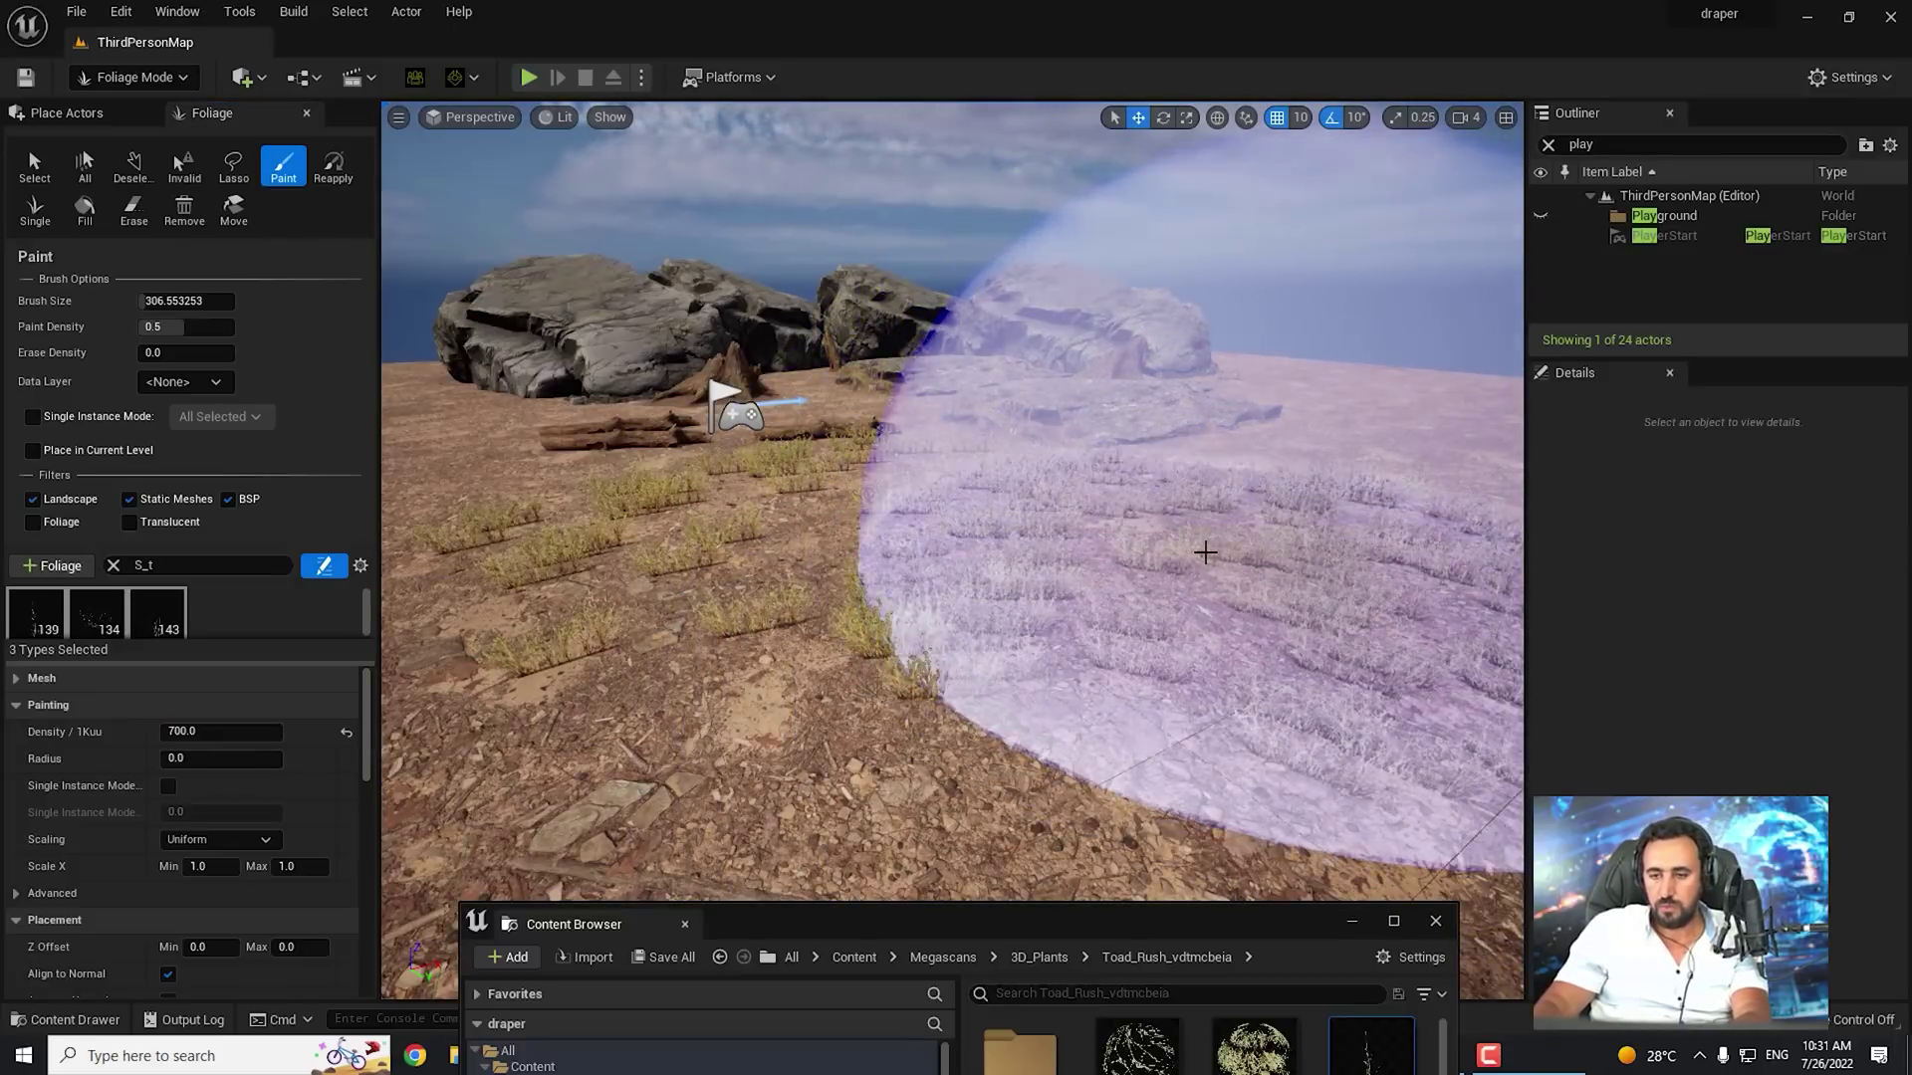
Set the Toad Rush density to 2000 and reduce the foliage brush size to about 135
right_drag(995, 631, 995, 630)
right_drag(892, 439, 892, 439)
click(233, 732)
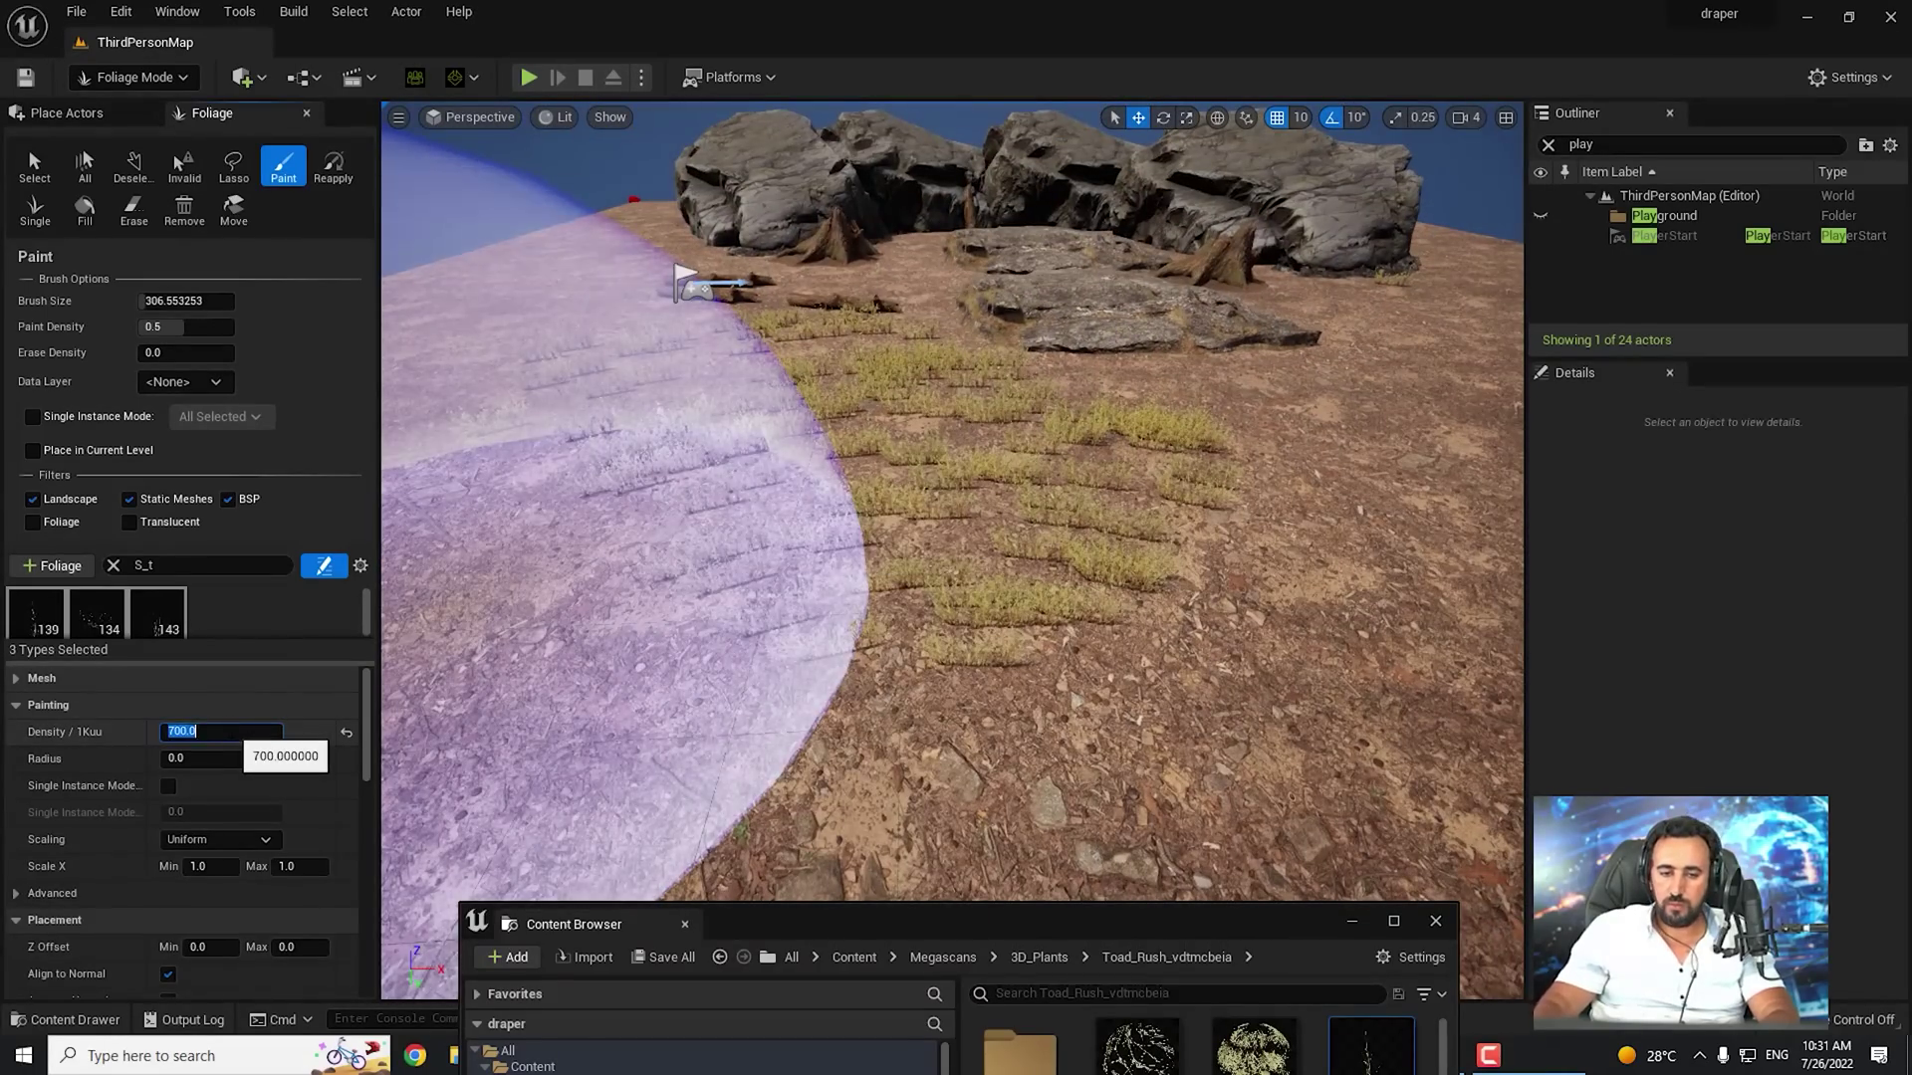
key(Return)
right_drag(978, 500, 978, 500)
key(bracketleft)
key(bracketleft)
key(bracketleft)
key(bracketleft)
key(bracketleft)
key(bracketleft)
key(bracketleft)
key(bracketleft)
key(bracketleft)
key(bracketleft)
key(bracketleft)
key(bracketleft)
key(bracketleft)
key(bracketleft)
key(bracketleft)
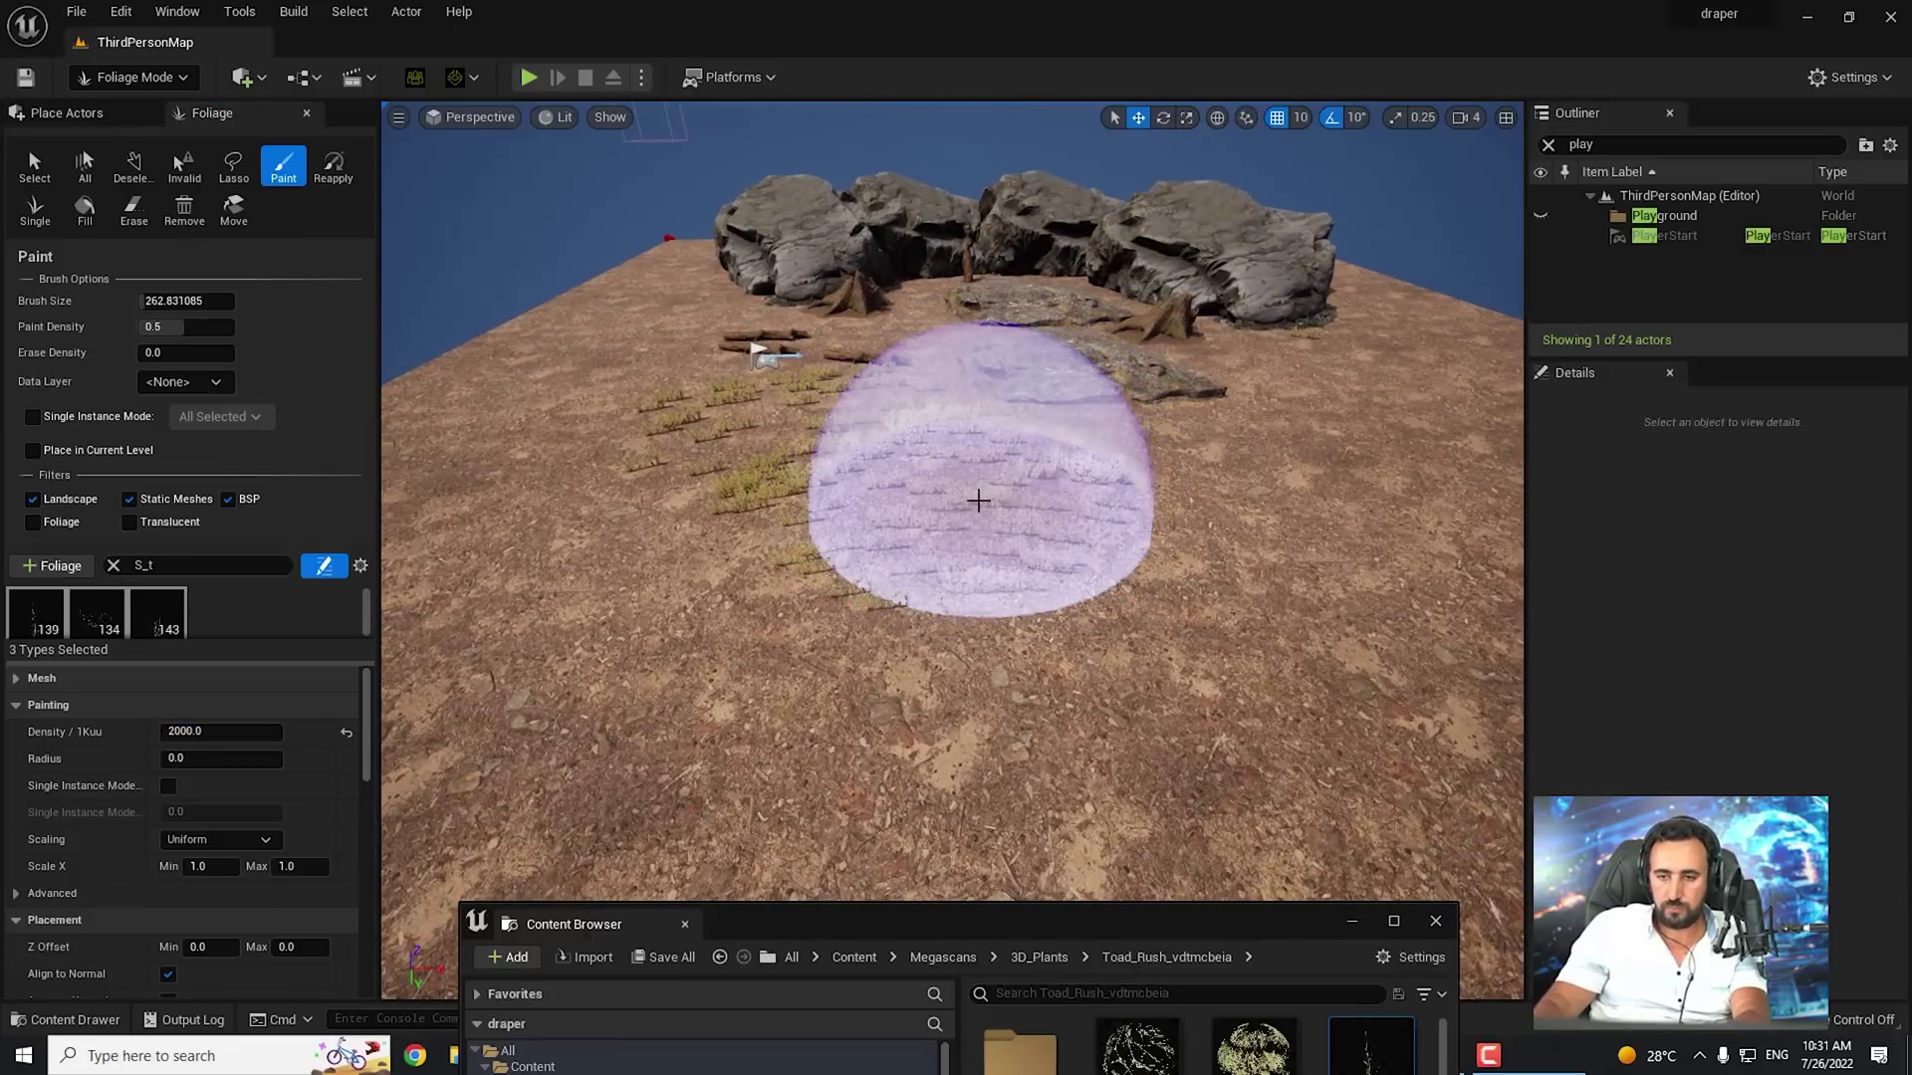
key(bracketleft)
Paint a dense field of Toad Rush across the open ground in front of the flat rocks
click(1202, 558)
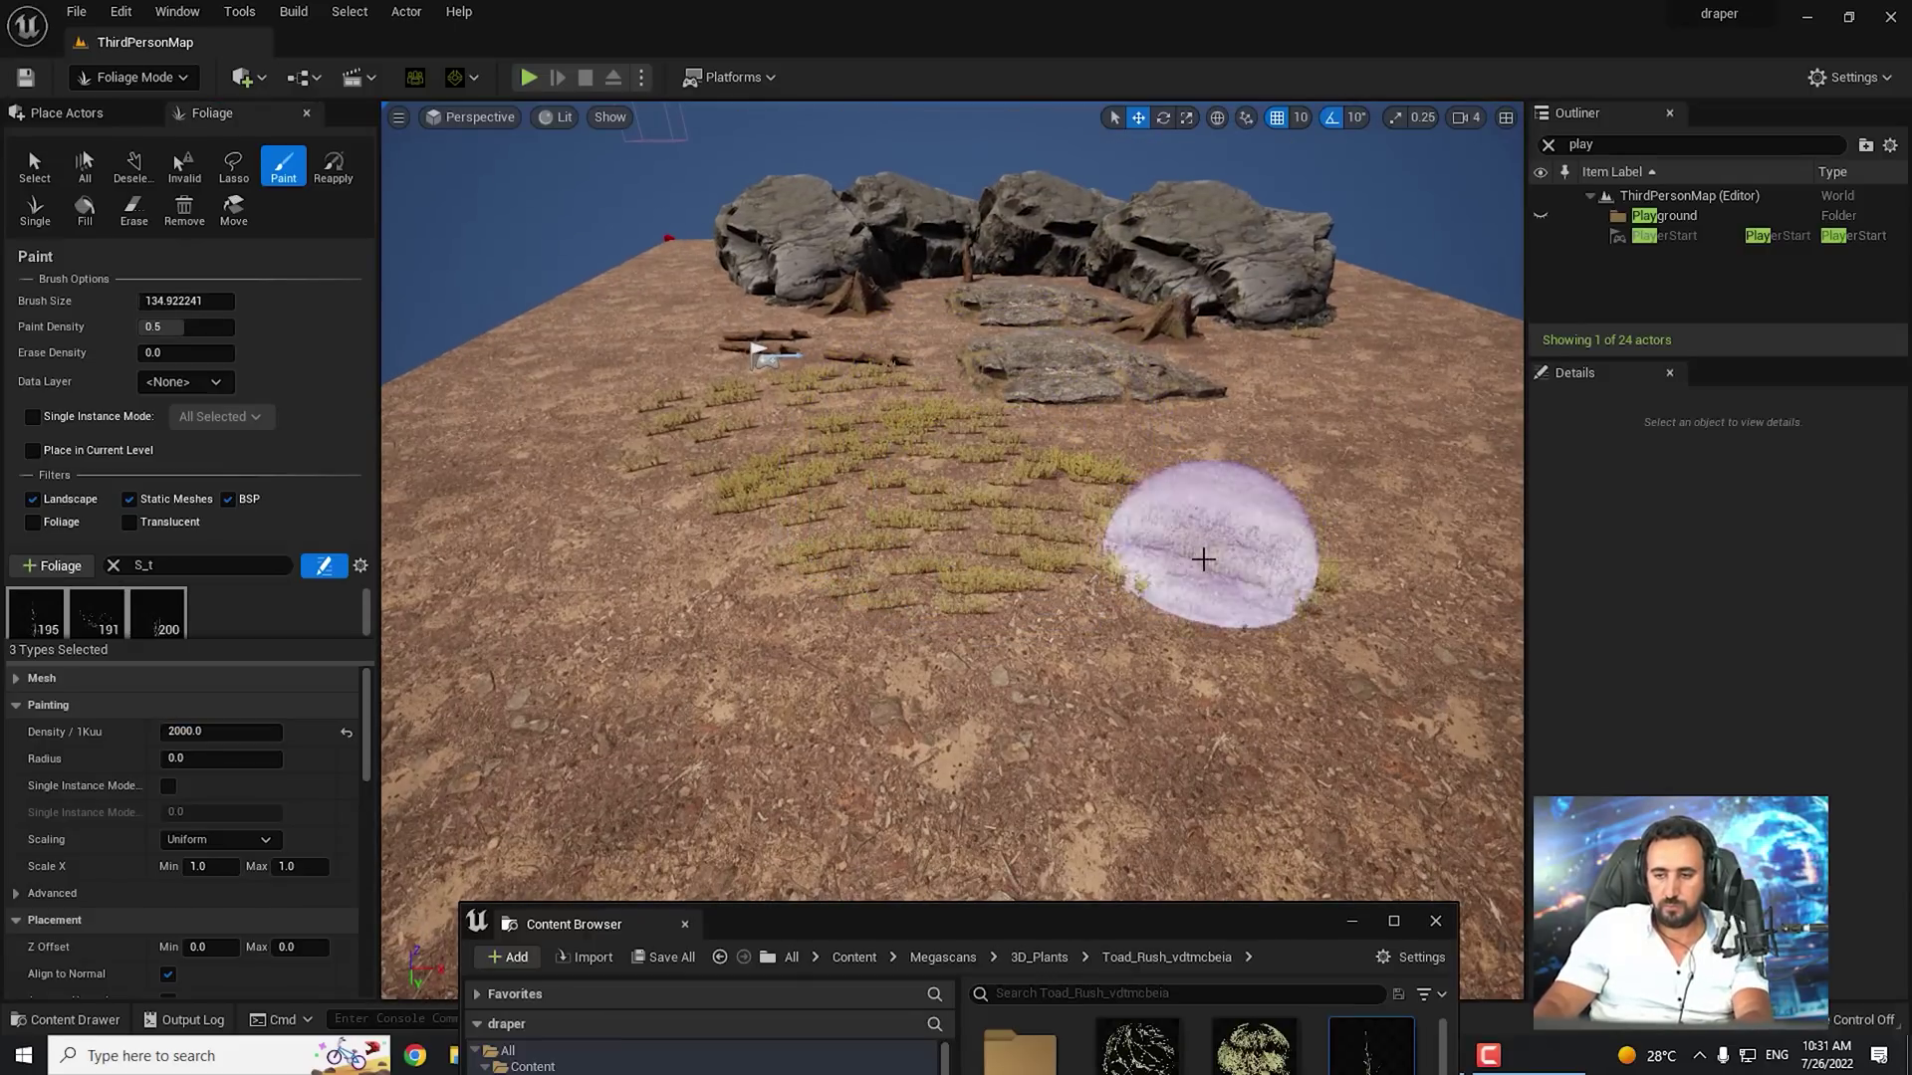
key(d)
right_drag(1187, 704, 1133, 699)
key(w)
mouse_move(834, 540)
mouse_down()
mouse_move(994, 546)
mouse_move(1101, 461)
mouse_move(577, 461)
mouse_move(1202, 611)
mouse_move(637, 786)
mouse_move(503, 642)
mouse_up()
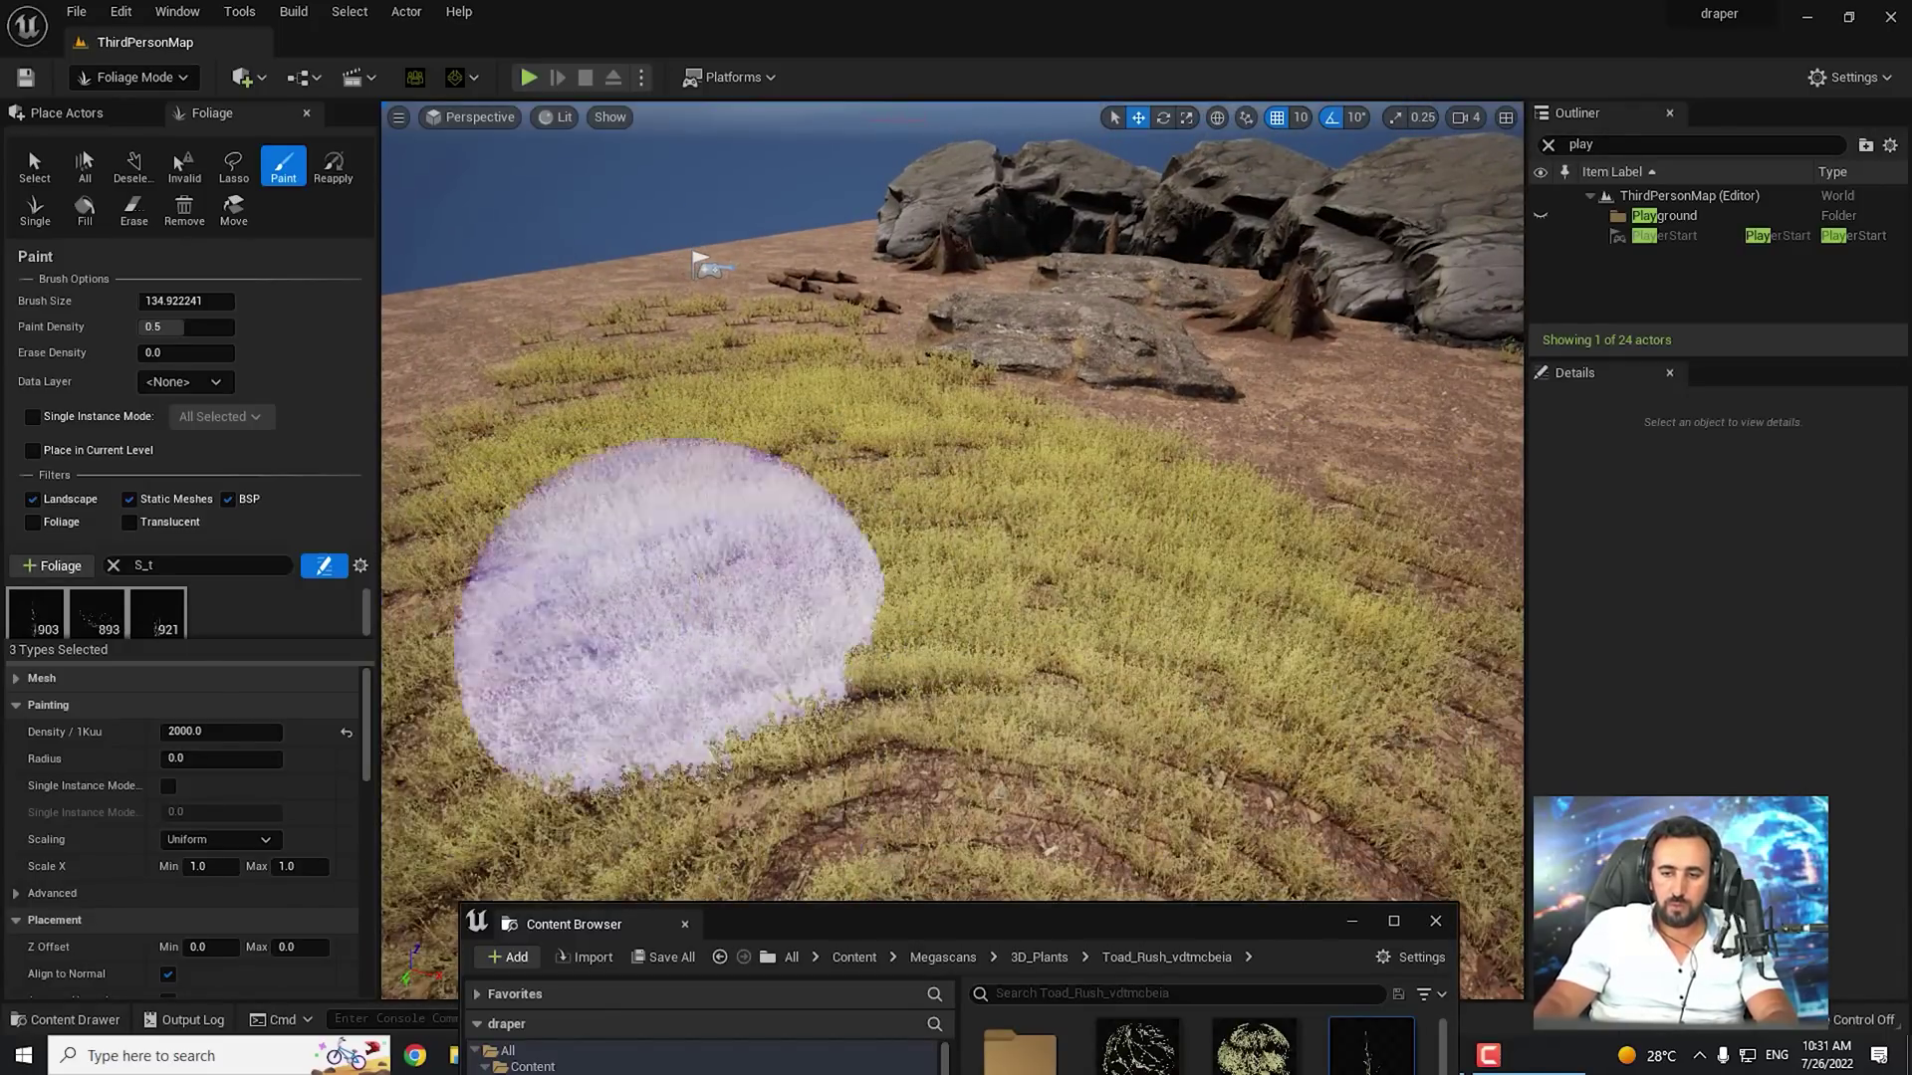
Inspect the painted grass up close, and test it in Selection mode by playing from a spot in the field and walking through it
scroll(808, 598, up, 6)
scroll(808, 598, down, 3)
scroll(807, 597, up, 4)
scroll(807, 598, down, 5)
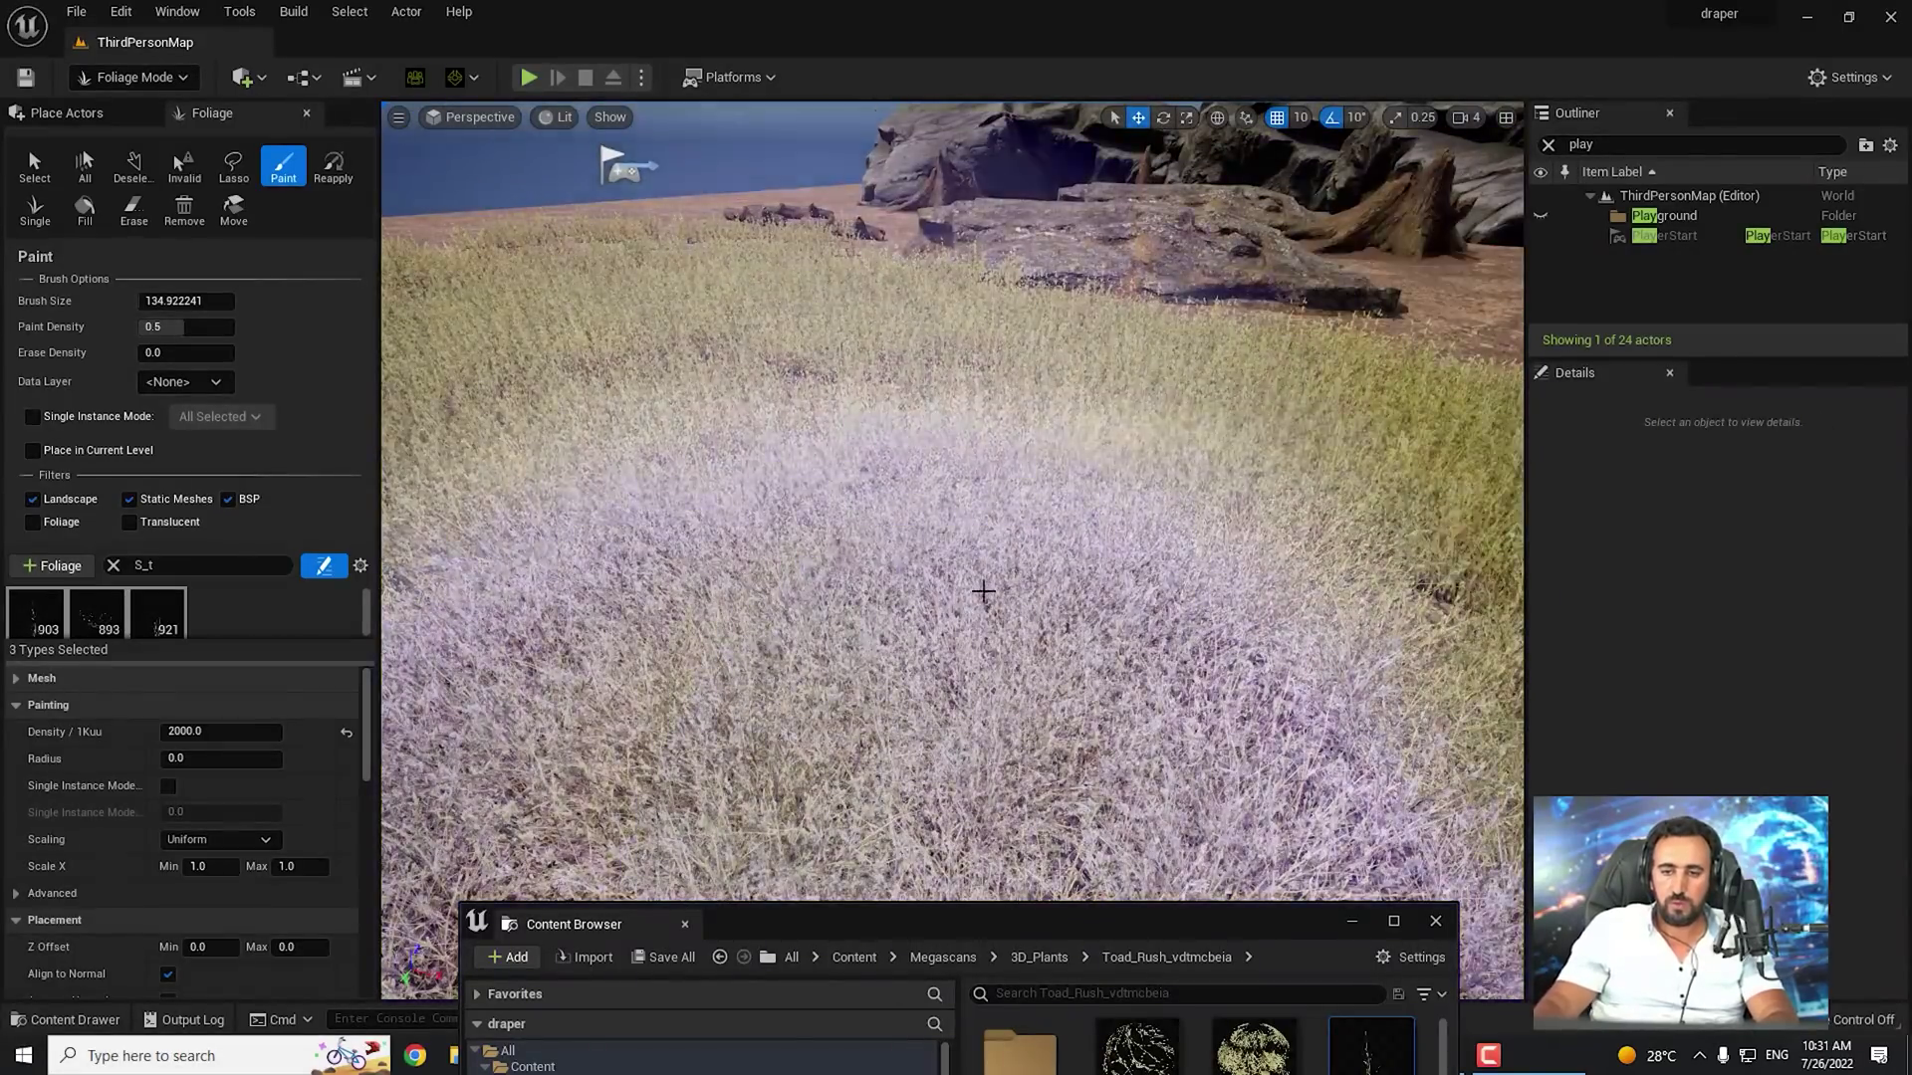
mouse_move(982, 589)
right_down()
mouse_move(936, 598)
mouse_move(981, 582)
mouse_move(971, 557)
mouse_move(966, 577)
right_up()
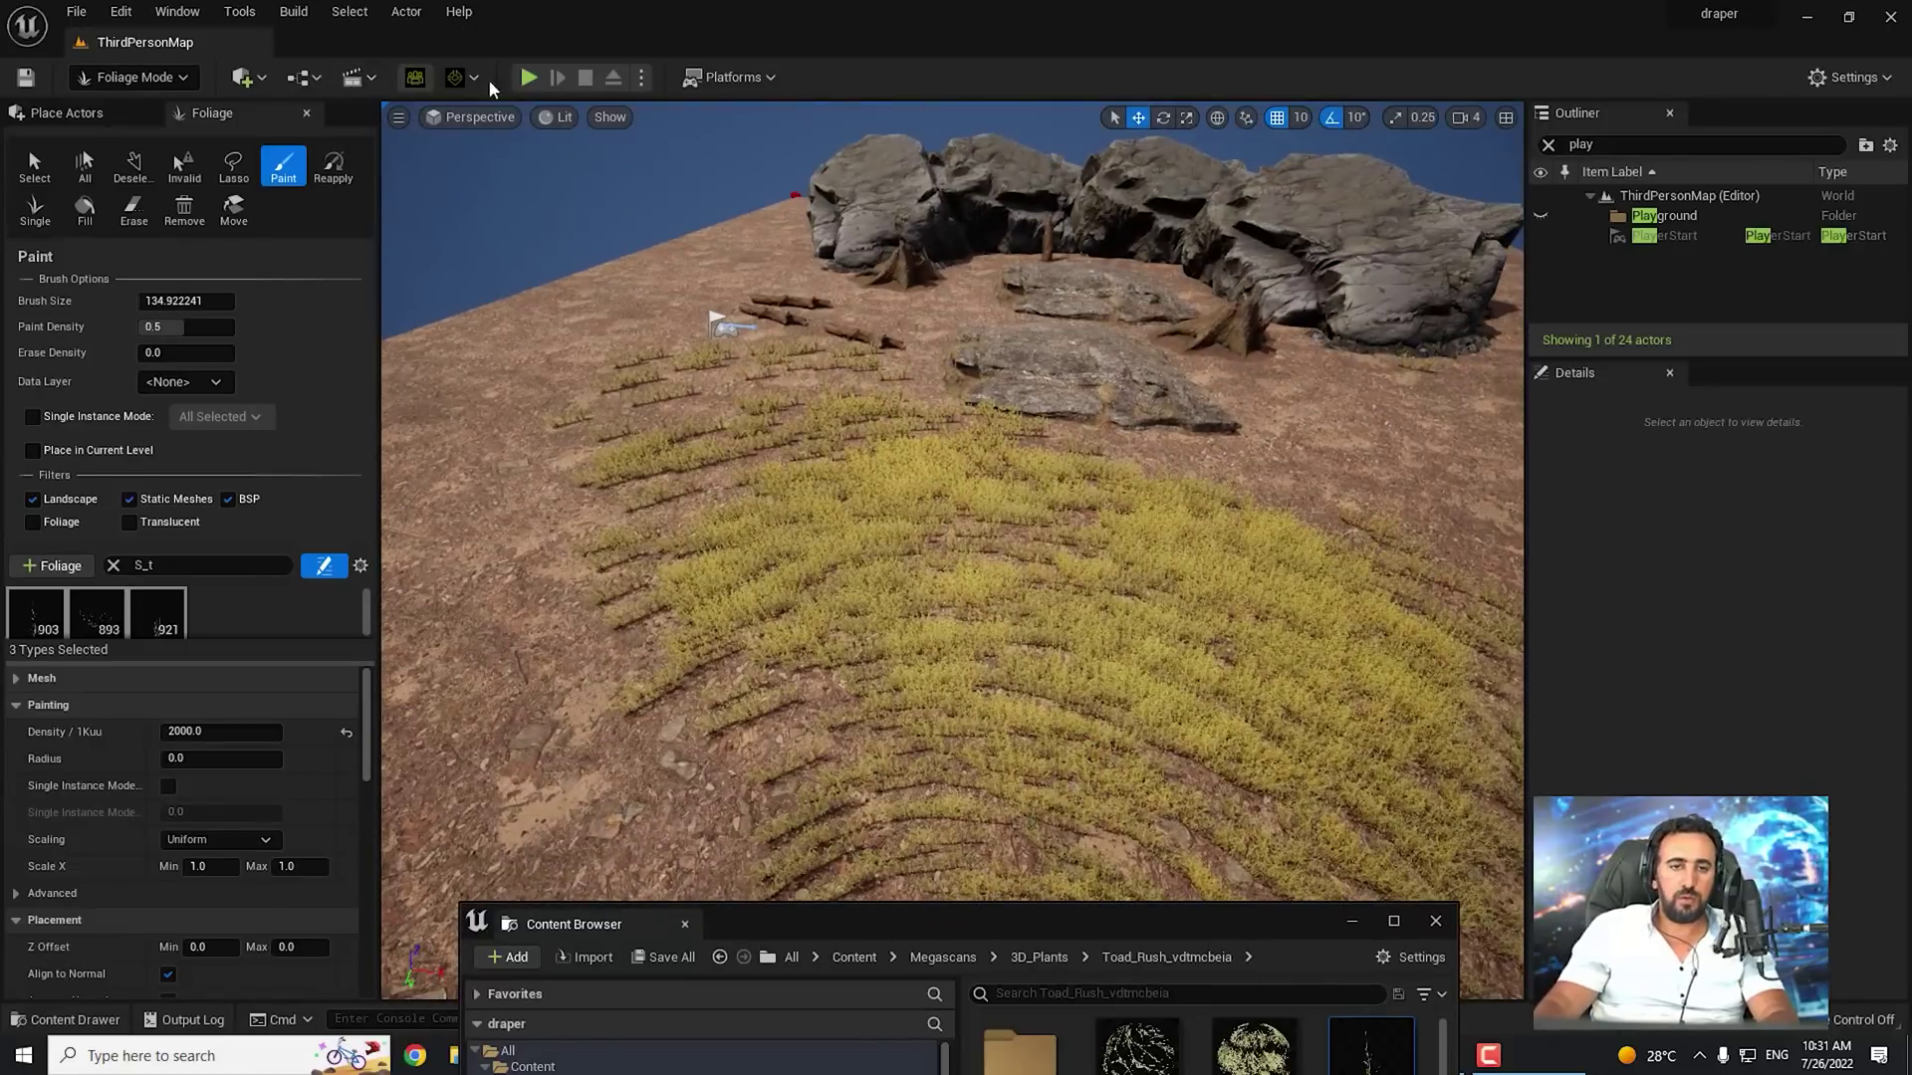
click(137, 78)
click(136, 107)
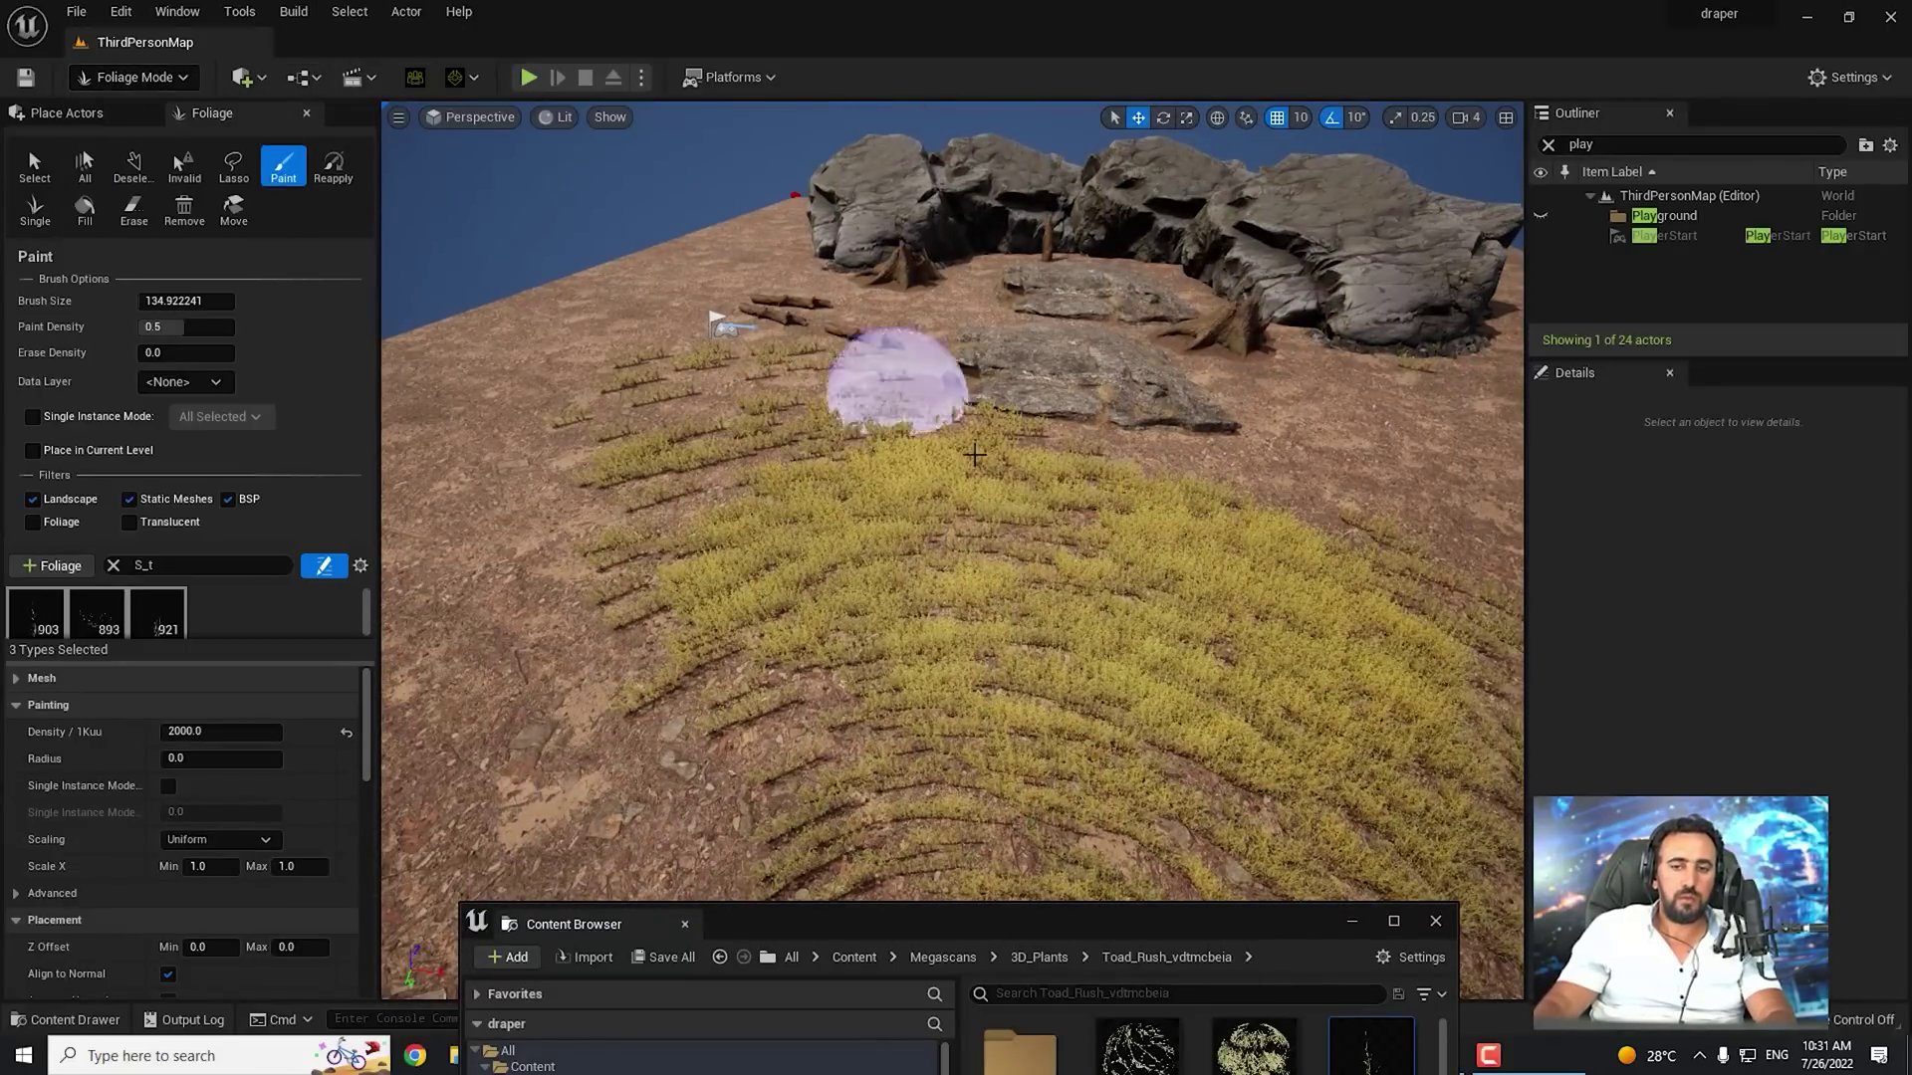
click(135, 77)
click(139, 111)
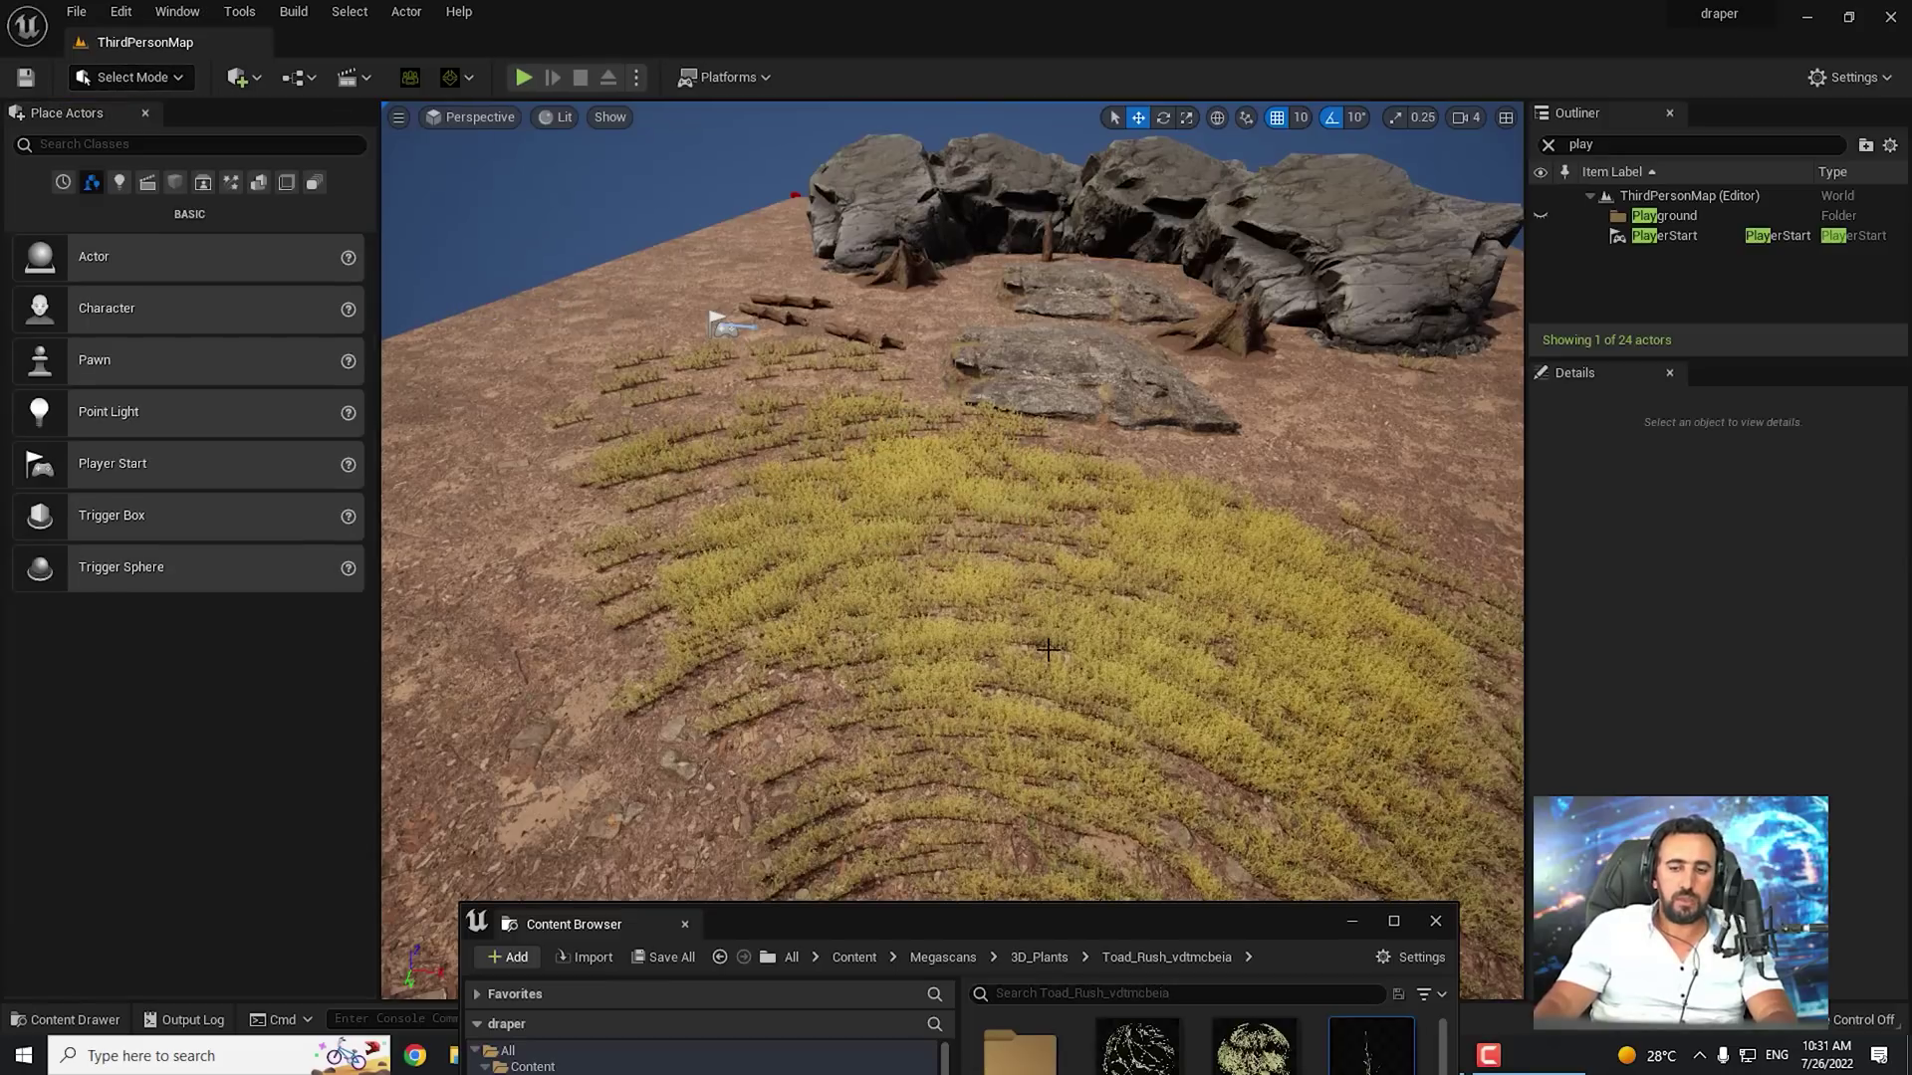
right_click(1048, 650)
click(1115, 634)
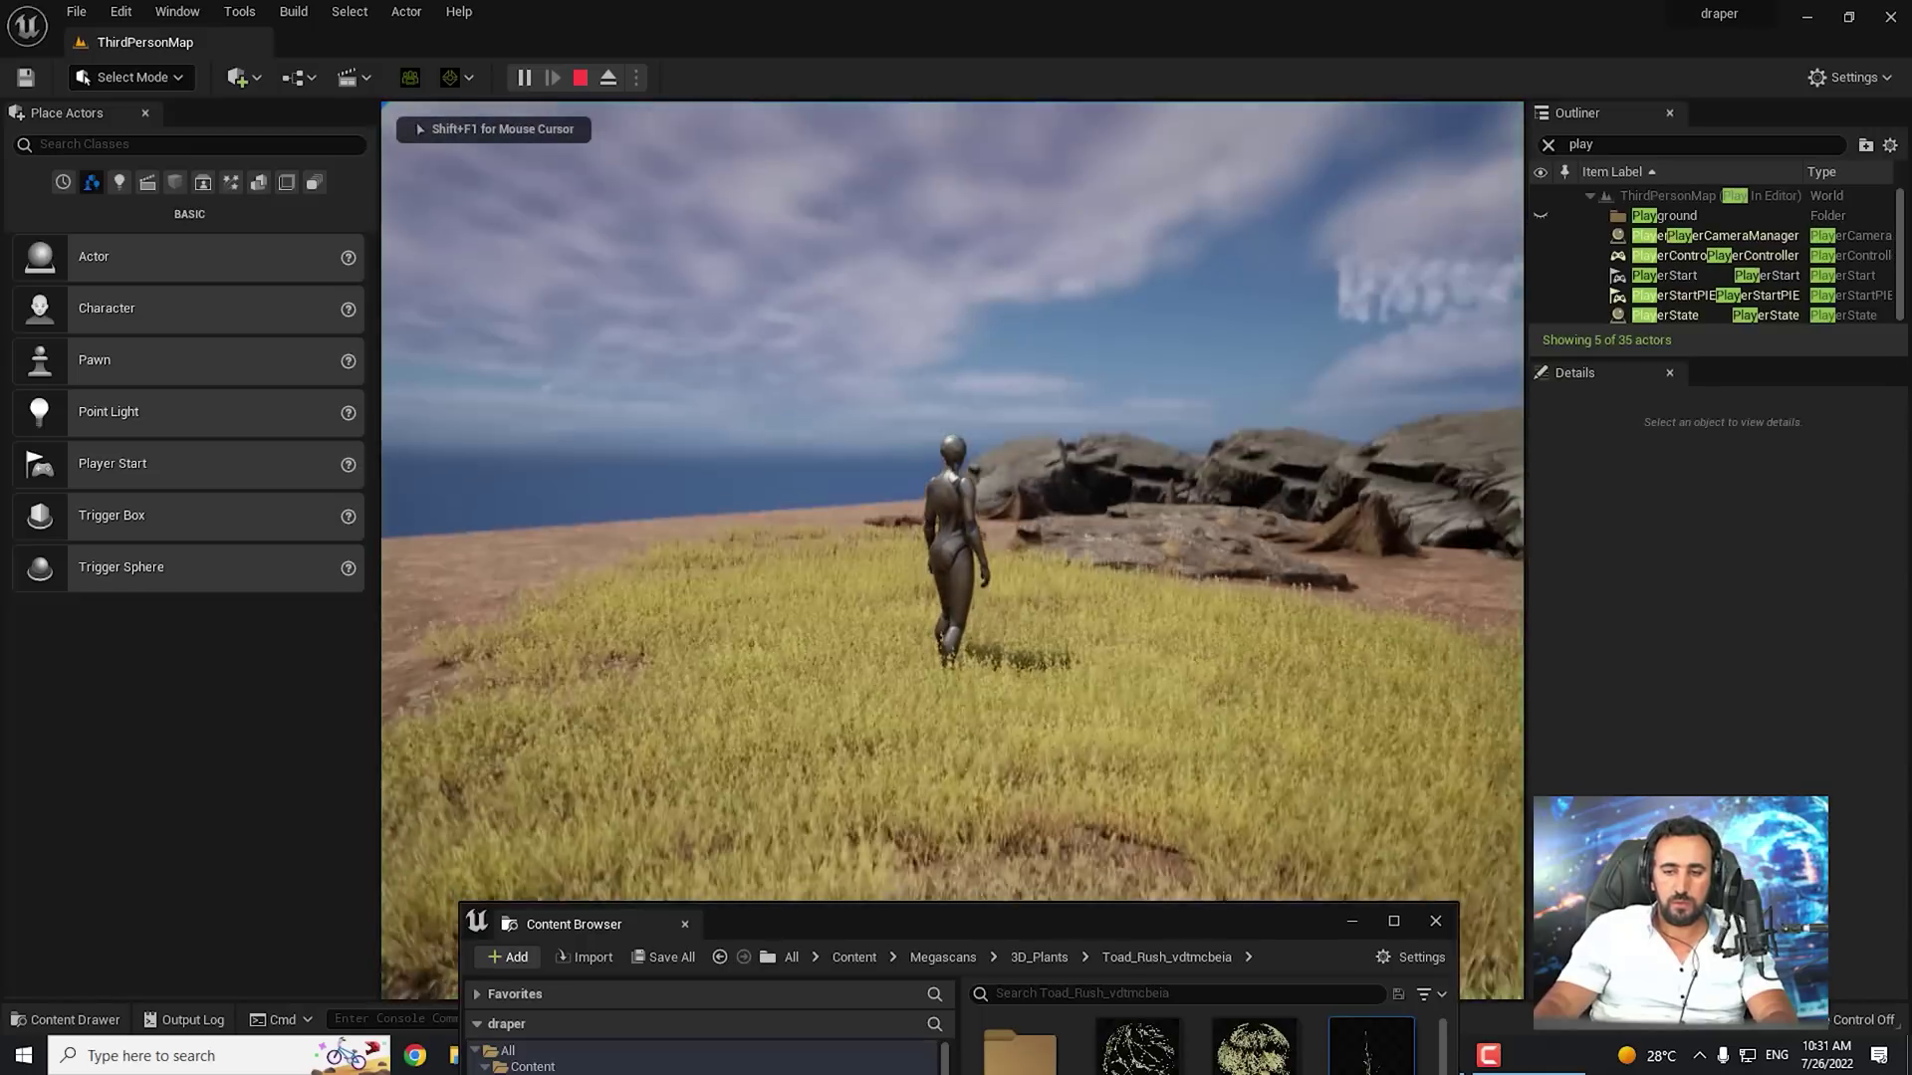
key(w)
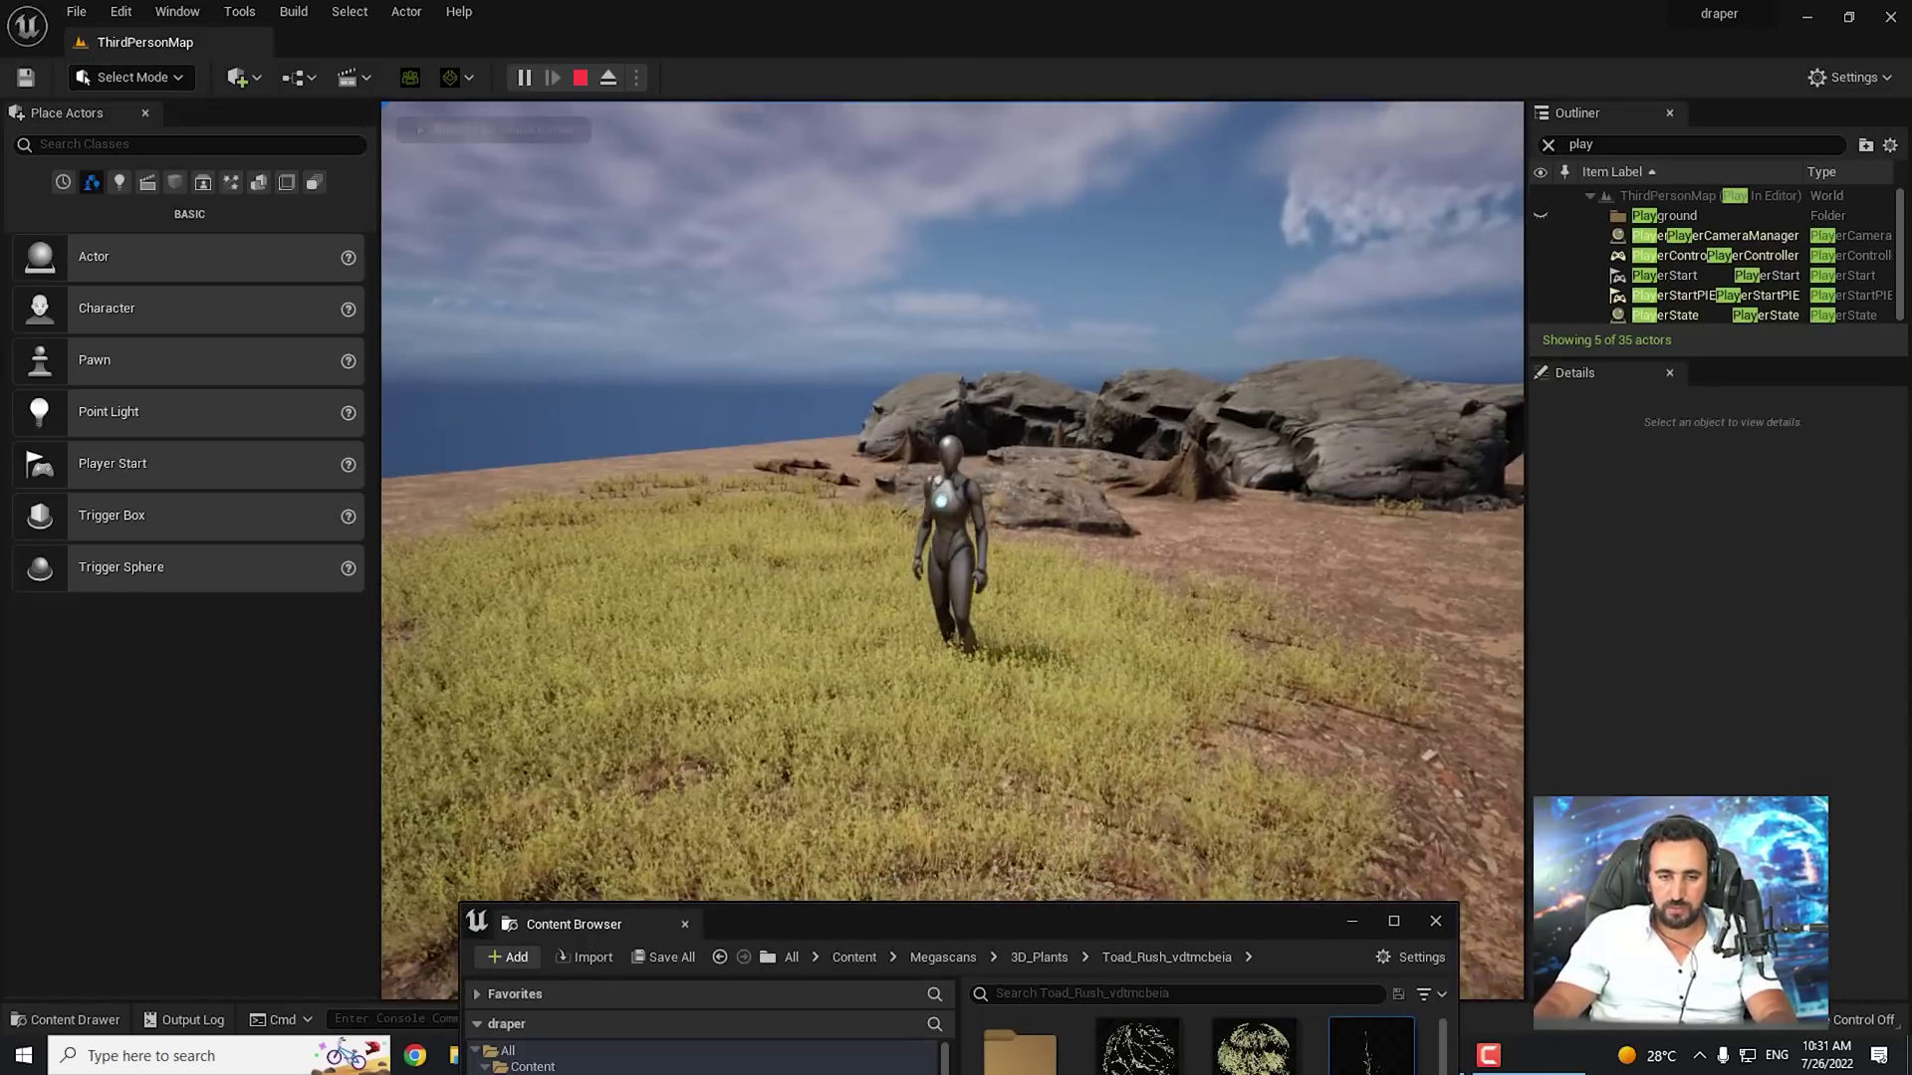
key(Escape)
Return to Foliage mode, filter the foliage palette by "s_to" and select all three Toad Rush types
key(f)
key(s)
right_drag(952, 498, 941, 642)
key(w)
key(s)
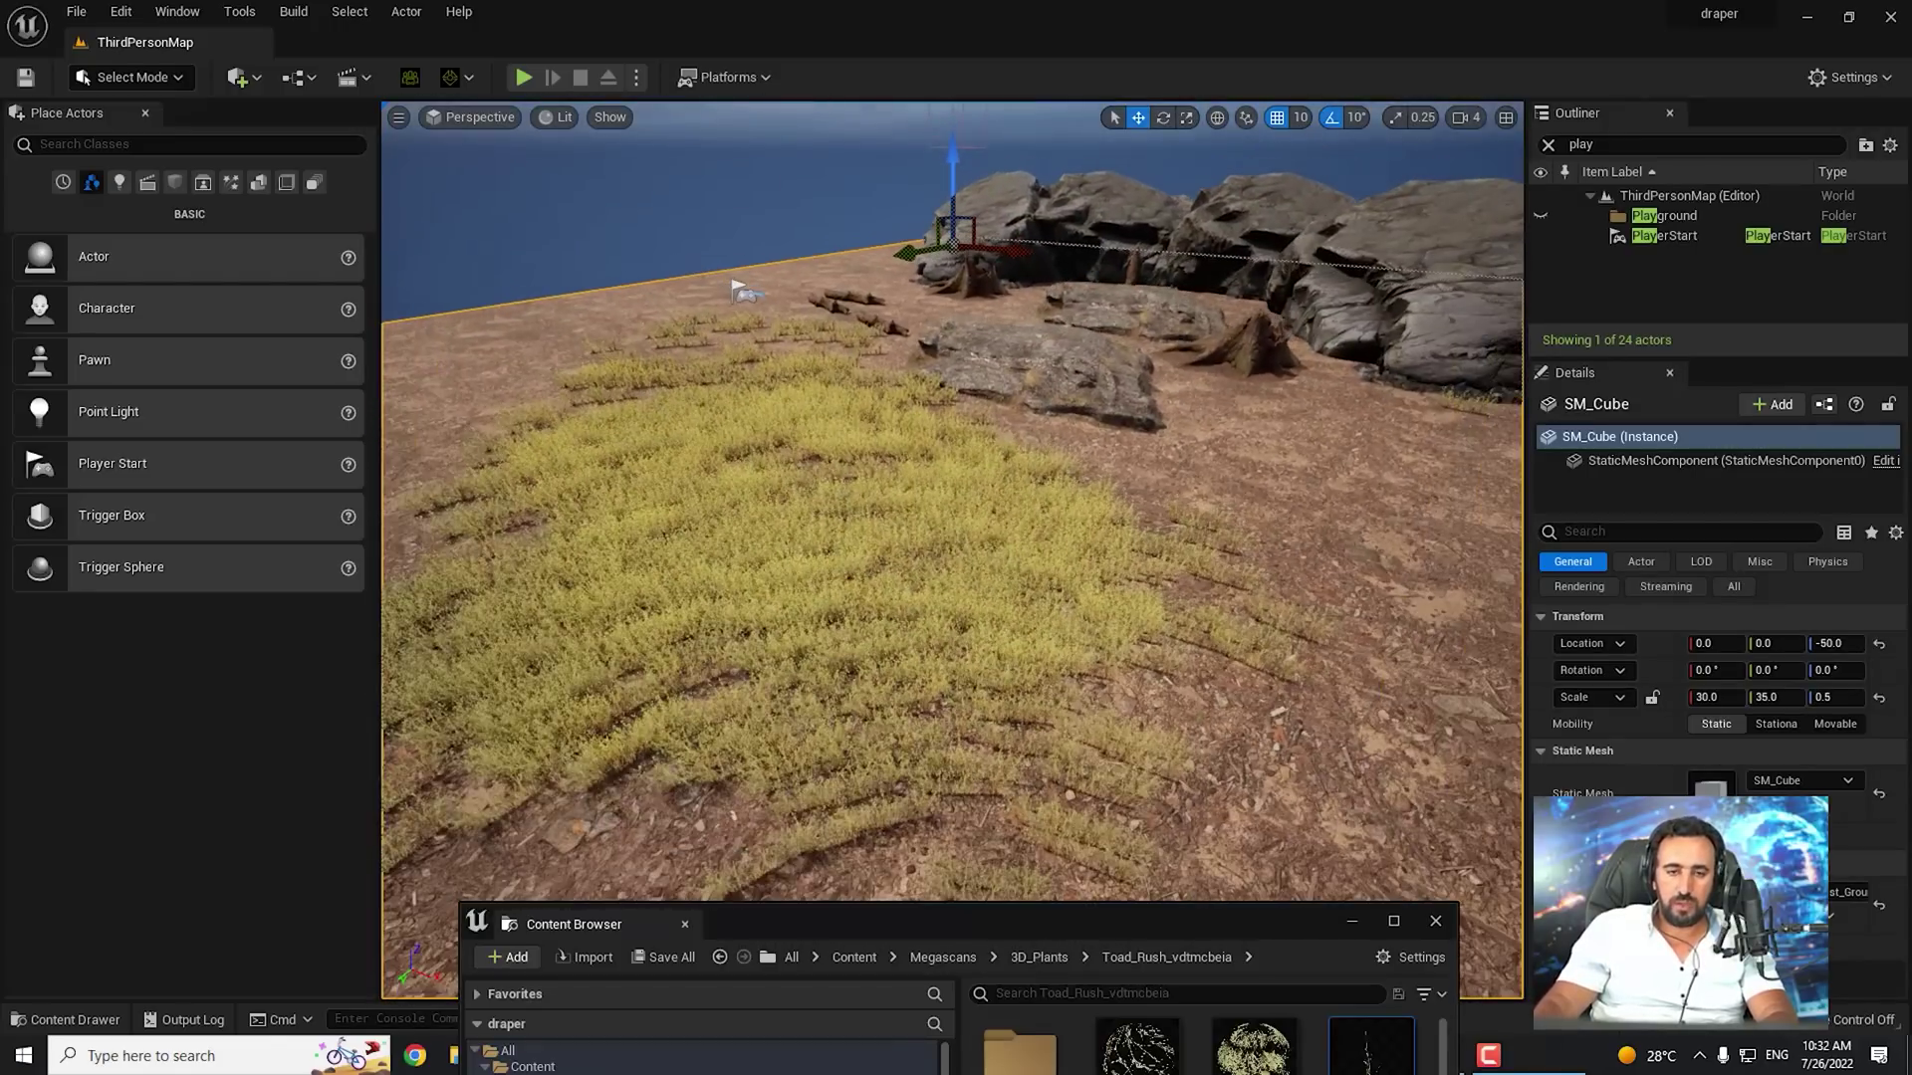
click(139, 150)
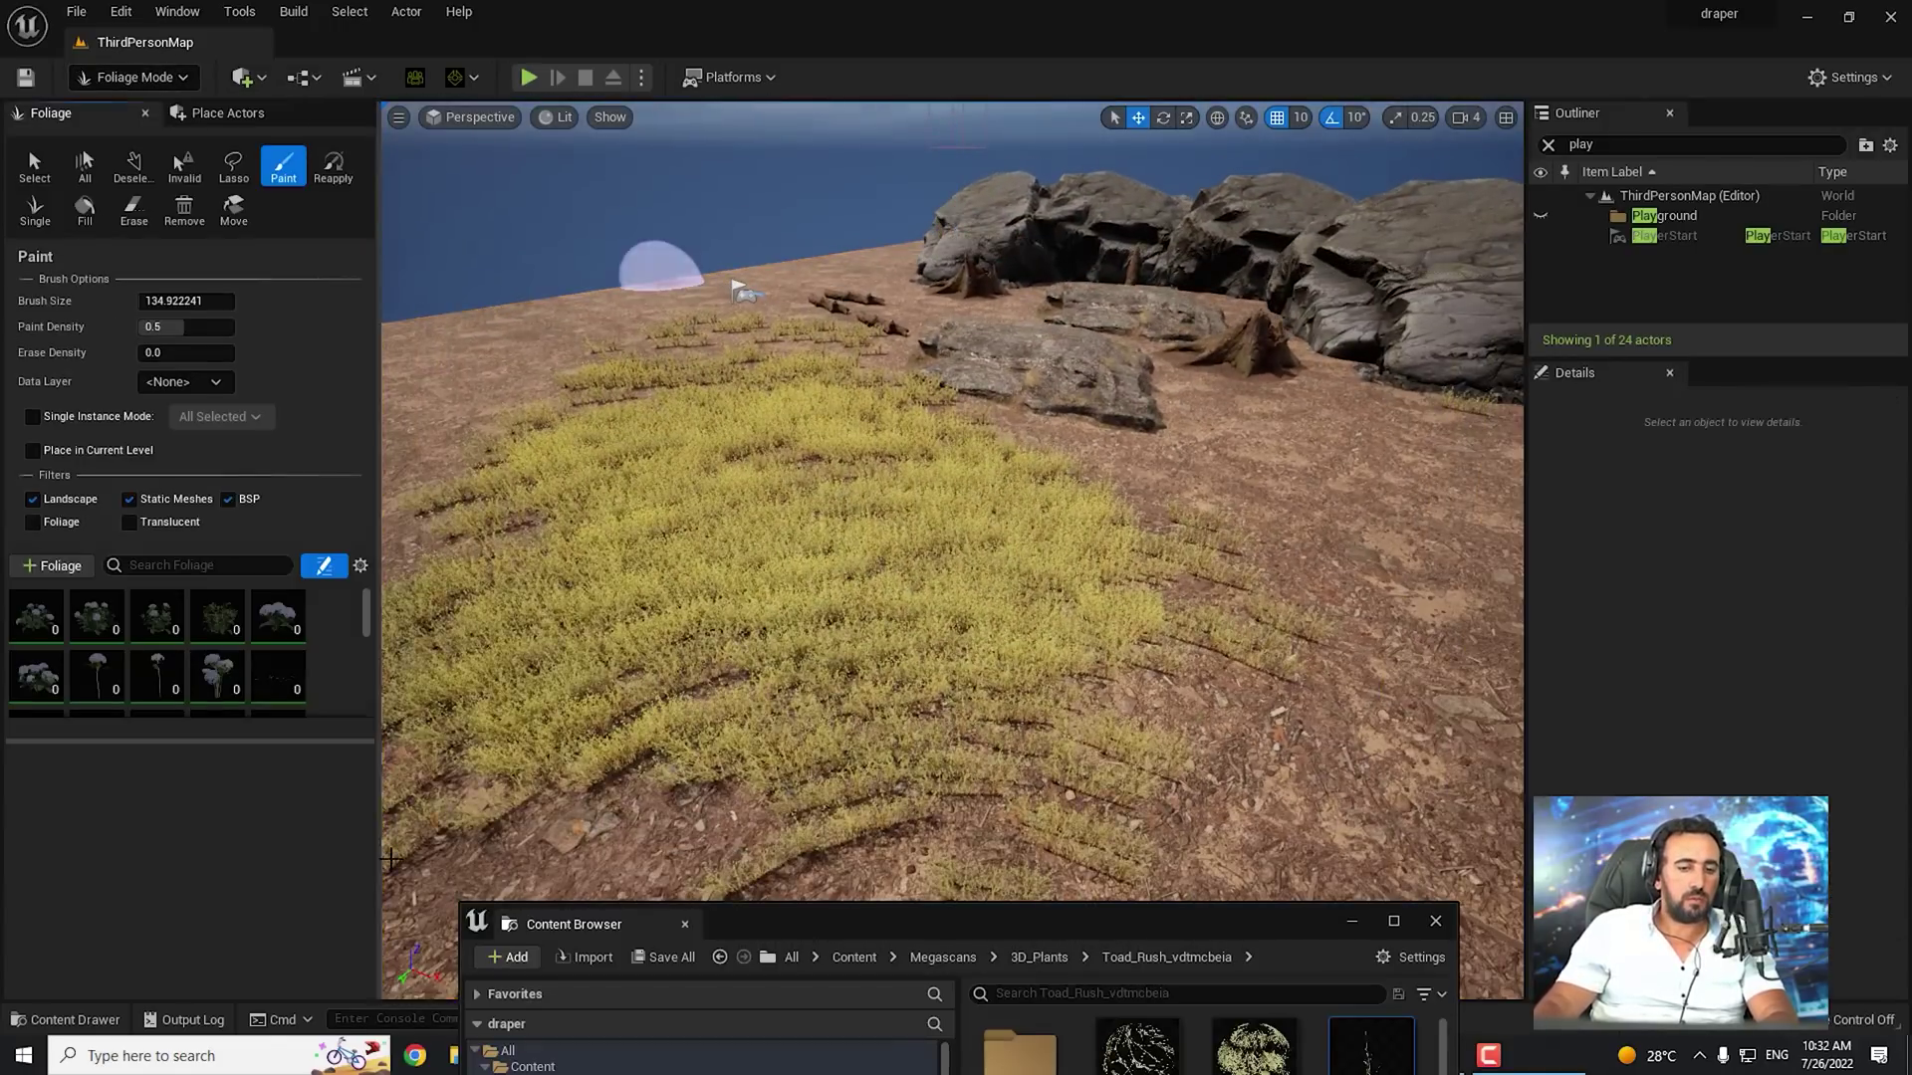
drag(1178, 924, 1215, 363)
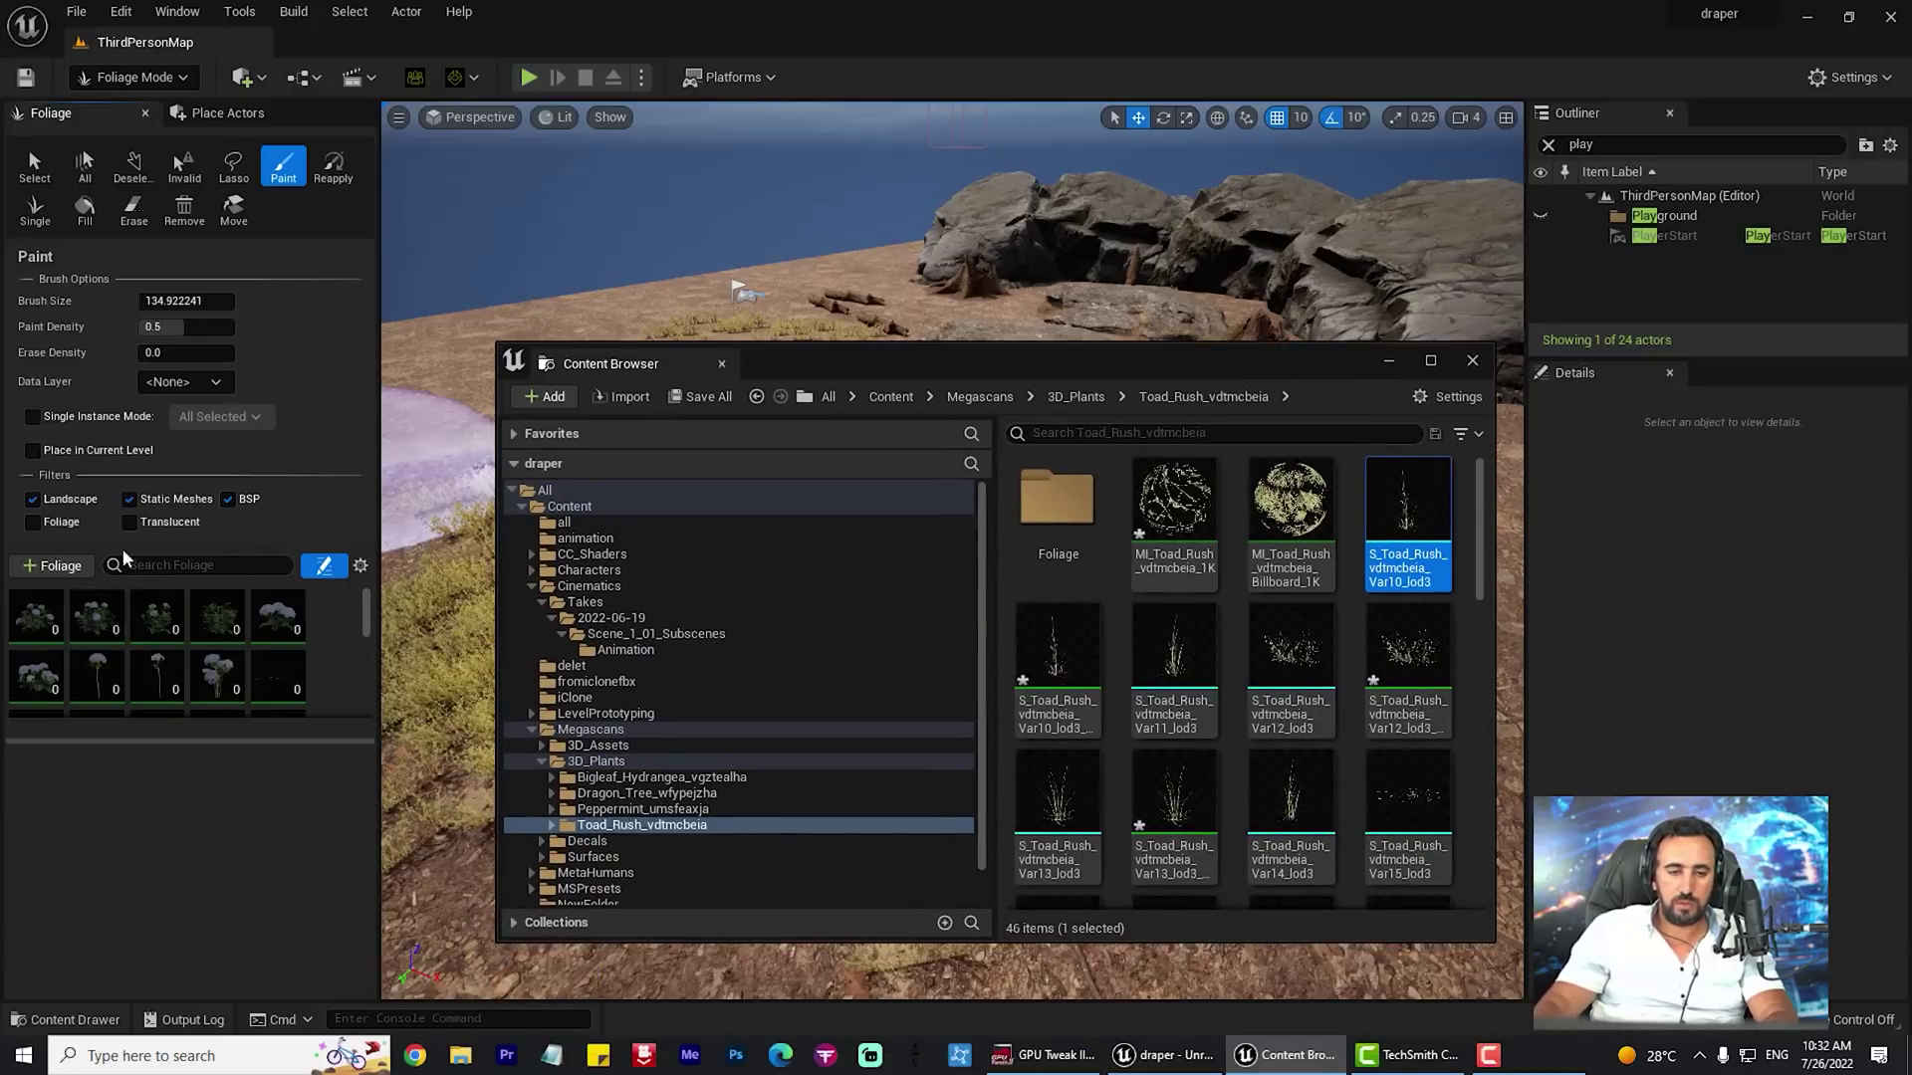
text(st)
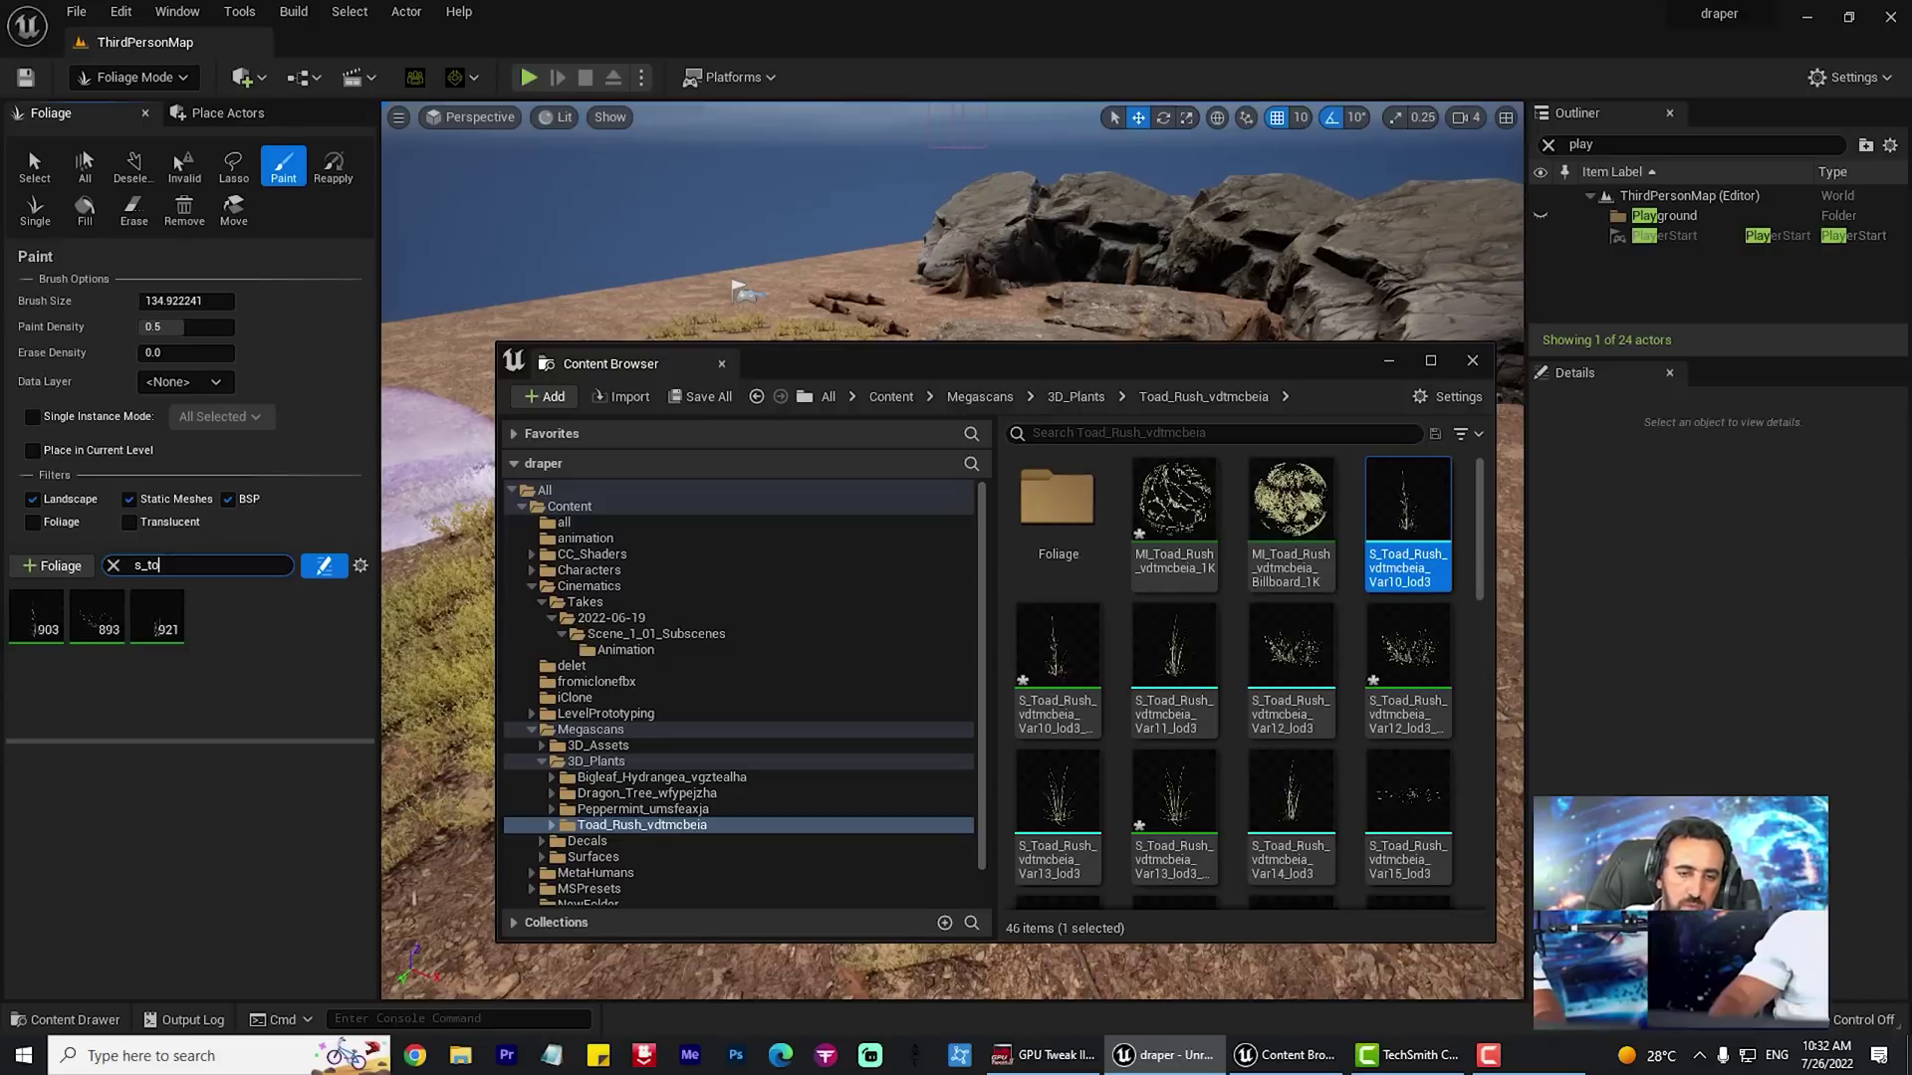
click(156, 638)
shift+click(34, 628)
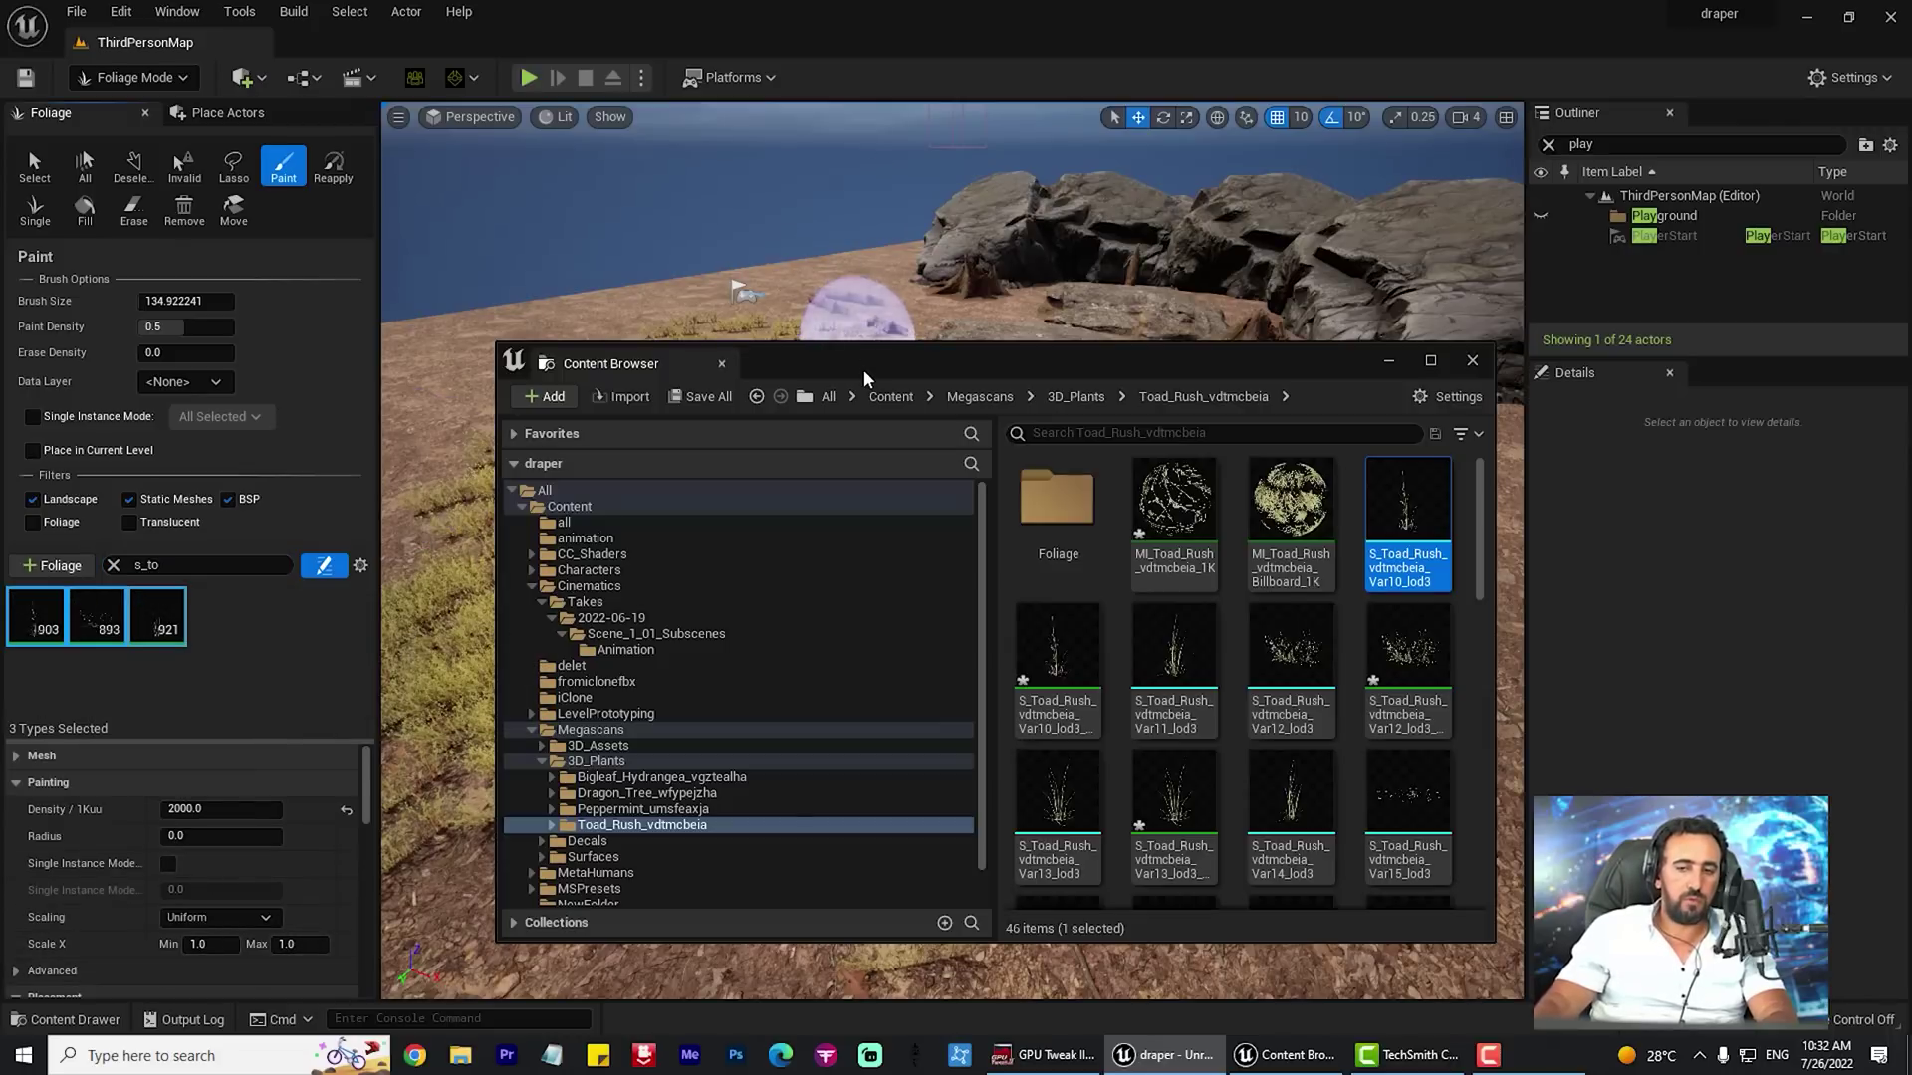
Move the Content Browser aside and erase the Toad Rush field from the ground in front of the rocks
drag(864, 371, 1639, 490)
scroll(908, 568, down, 5)
mouse_move(1056, 648)
shift+mouse_down()
mouse_move(886, 827)
mouse_move(1067, 512)
mouse_move(964, 439)
mouse_move(996, 457)
shift+mouse_up()
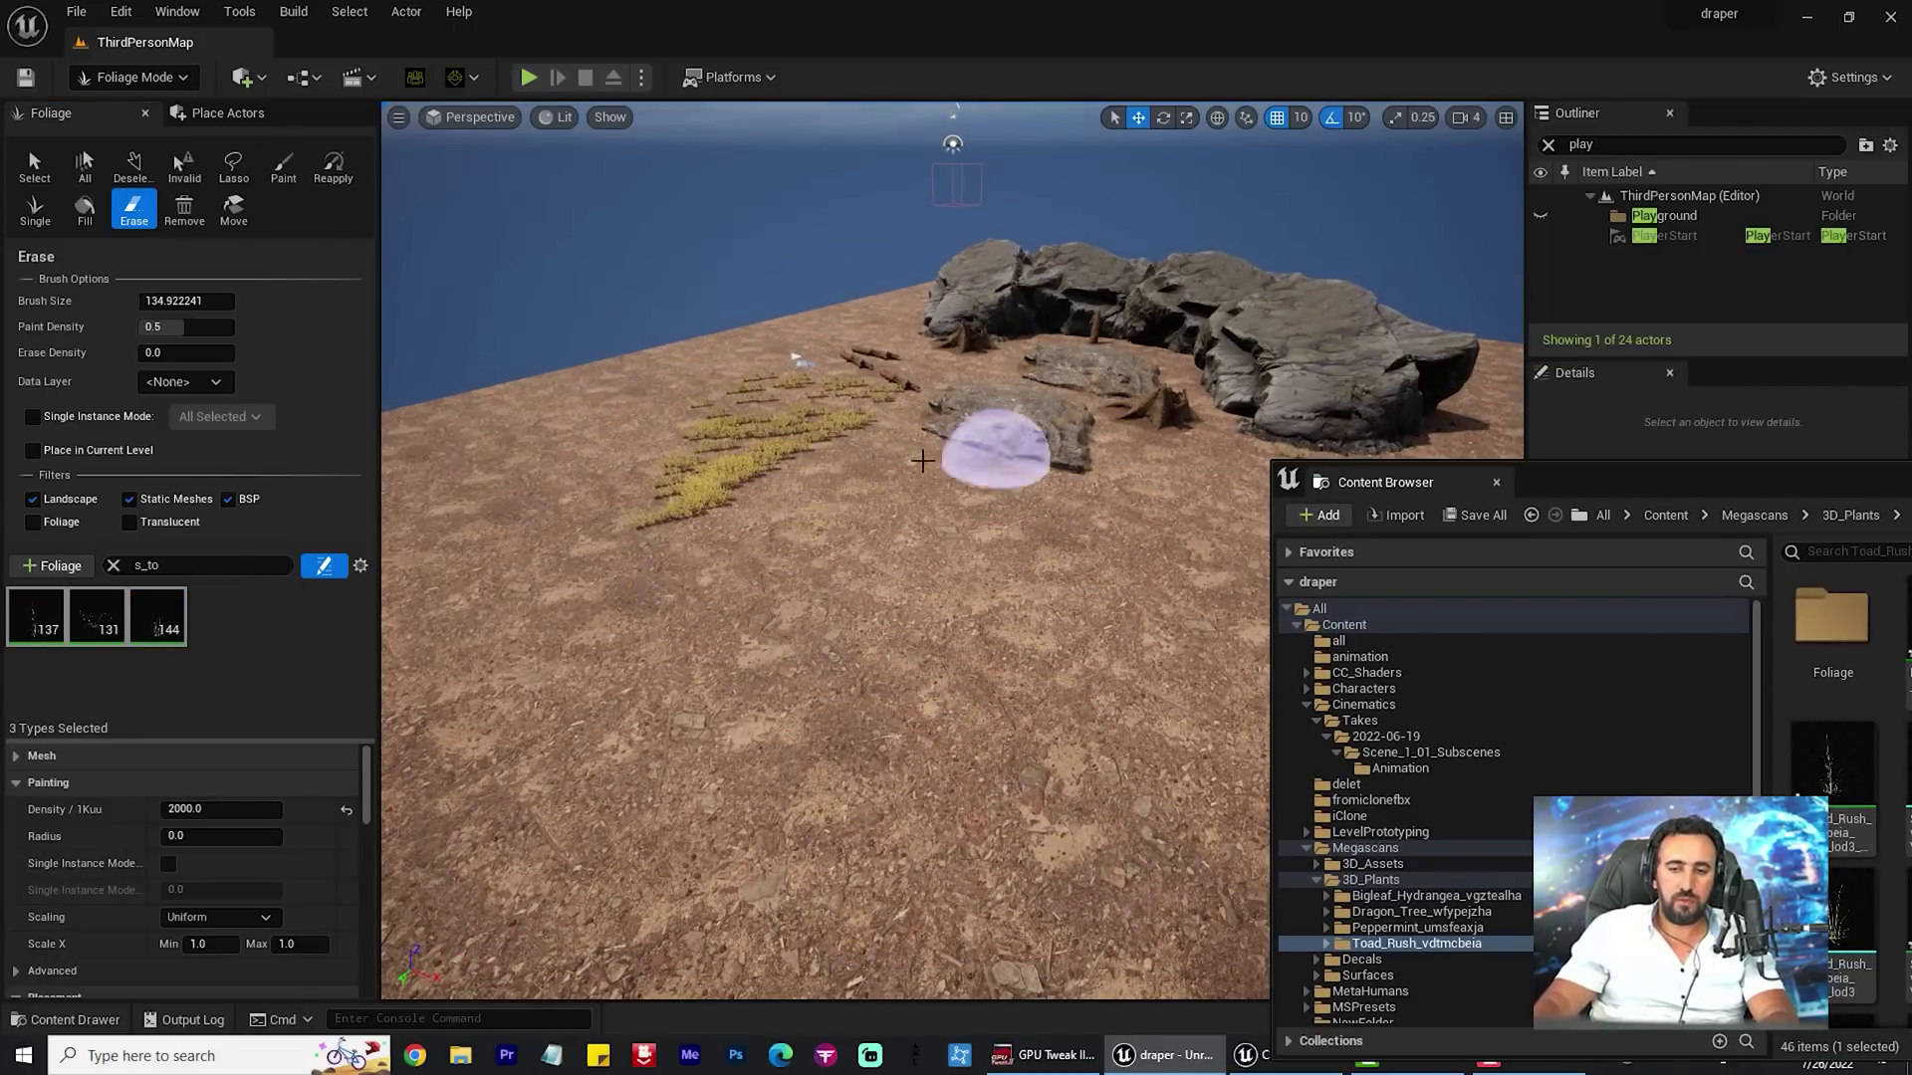
drag(716, 475, 493, 638)
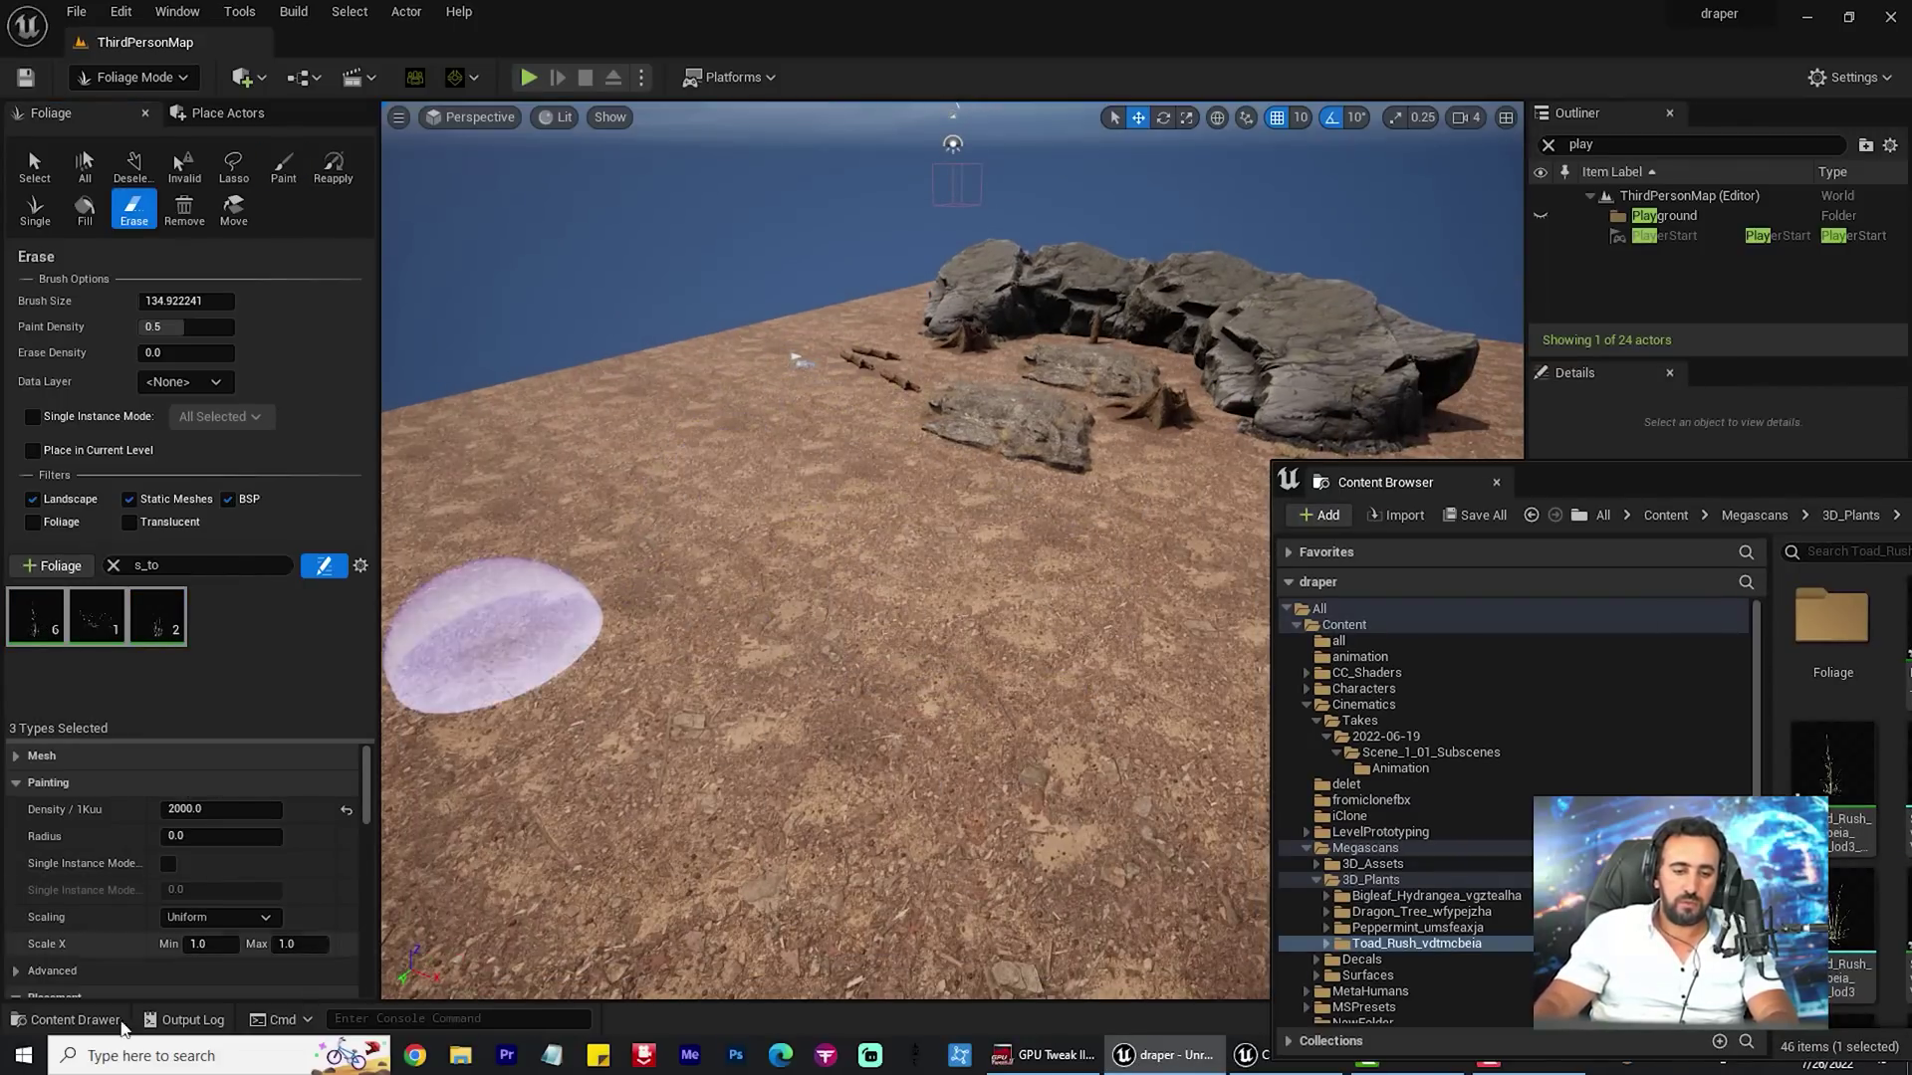
Set the Toad Rush types' Scale X to min 0.5 and max 3.0, and paint a first patch in front of the flat rocks
text(0.5)
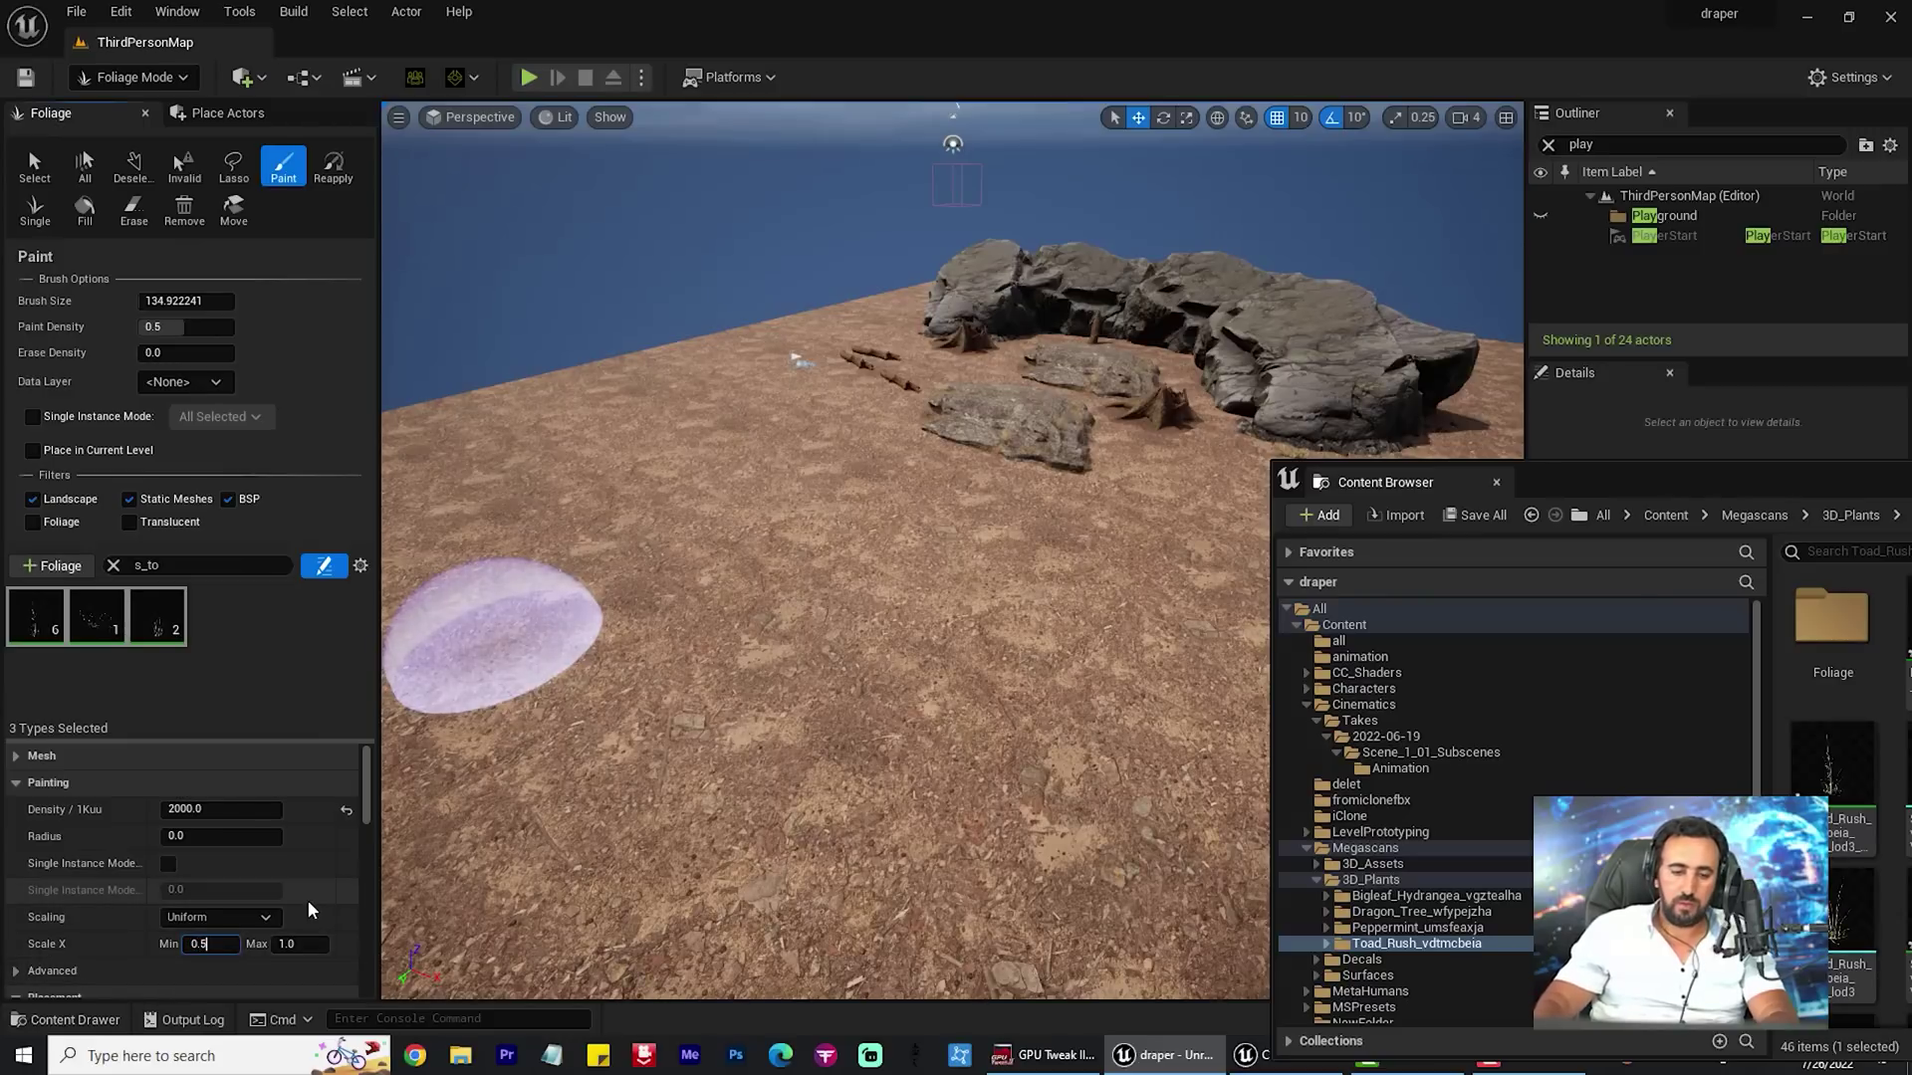
key(Return)
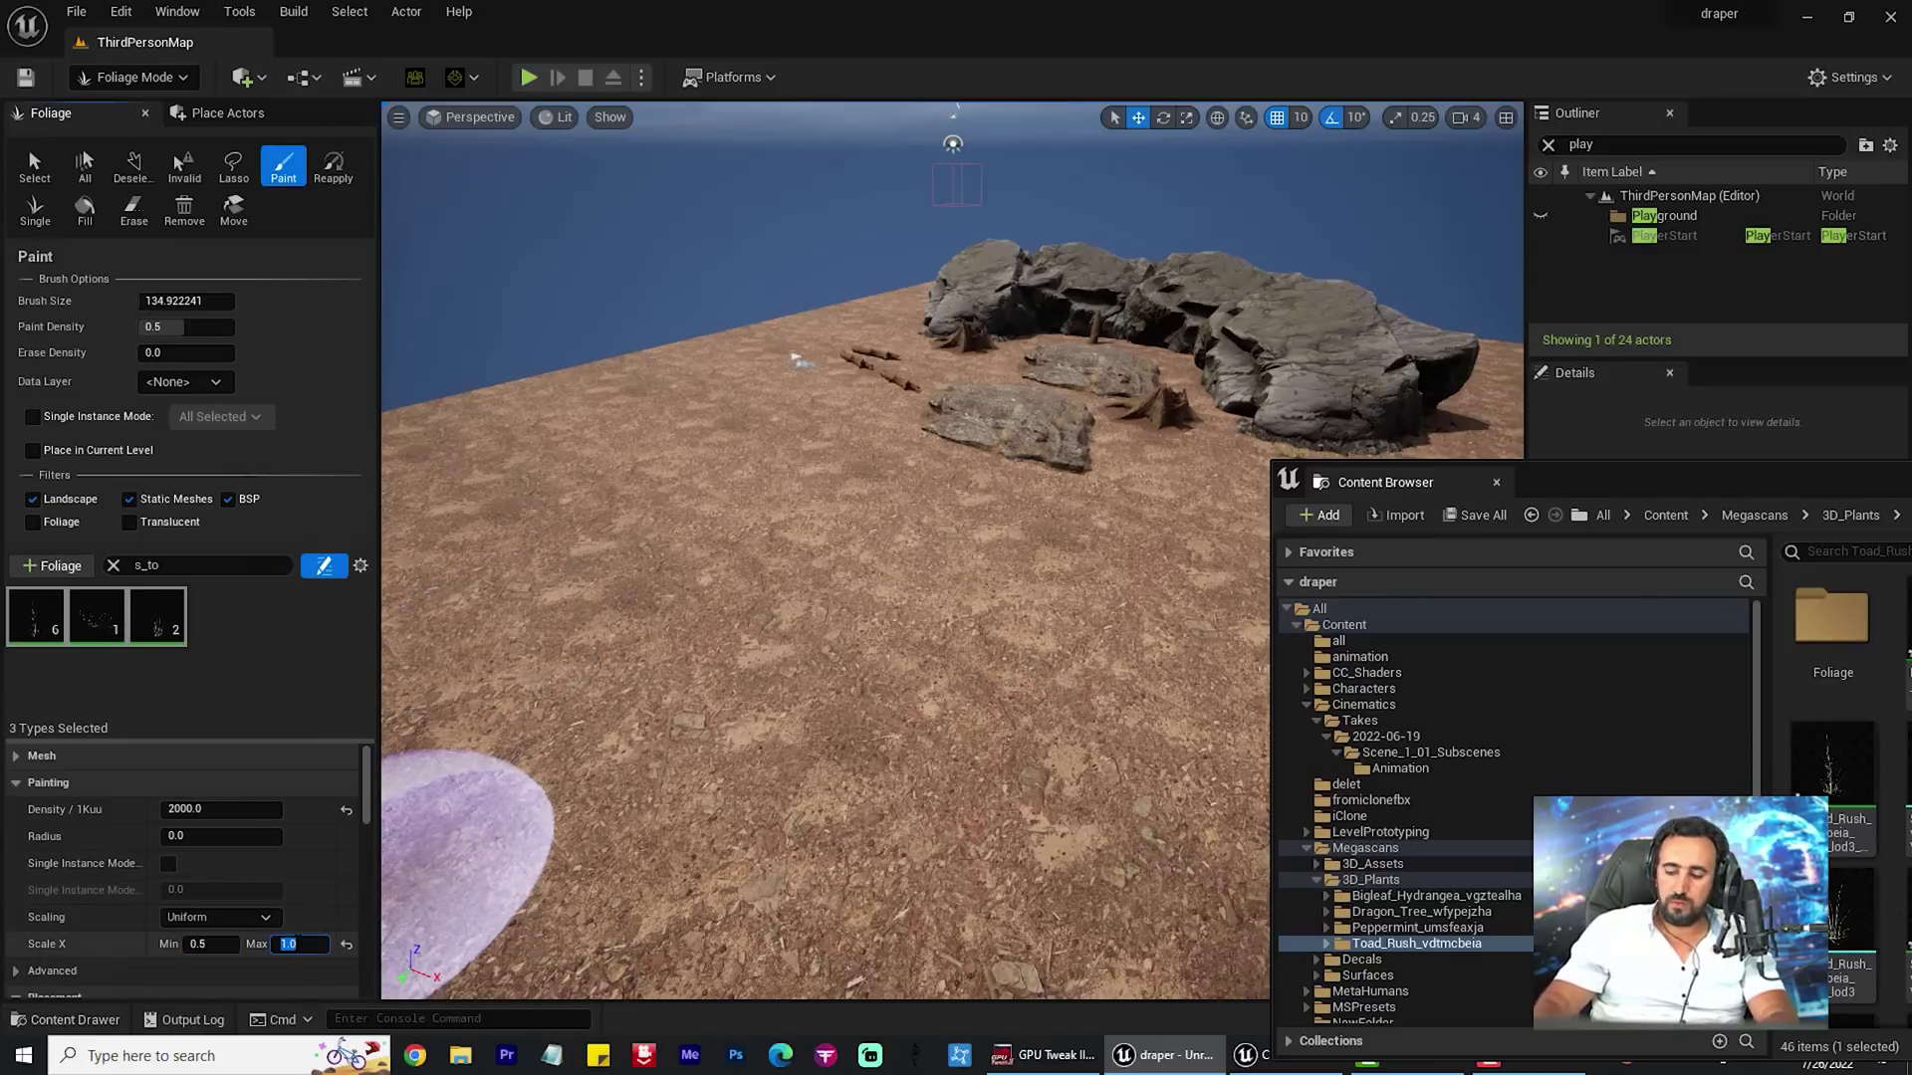
key(w)
right_drag(928, 488, 928, 487)
mouse_move(927, 488)
mouse_down()
mouse_move(750, 483)
mouse_move(1125, 528)
mouse_up()
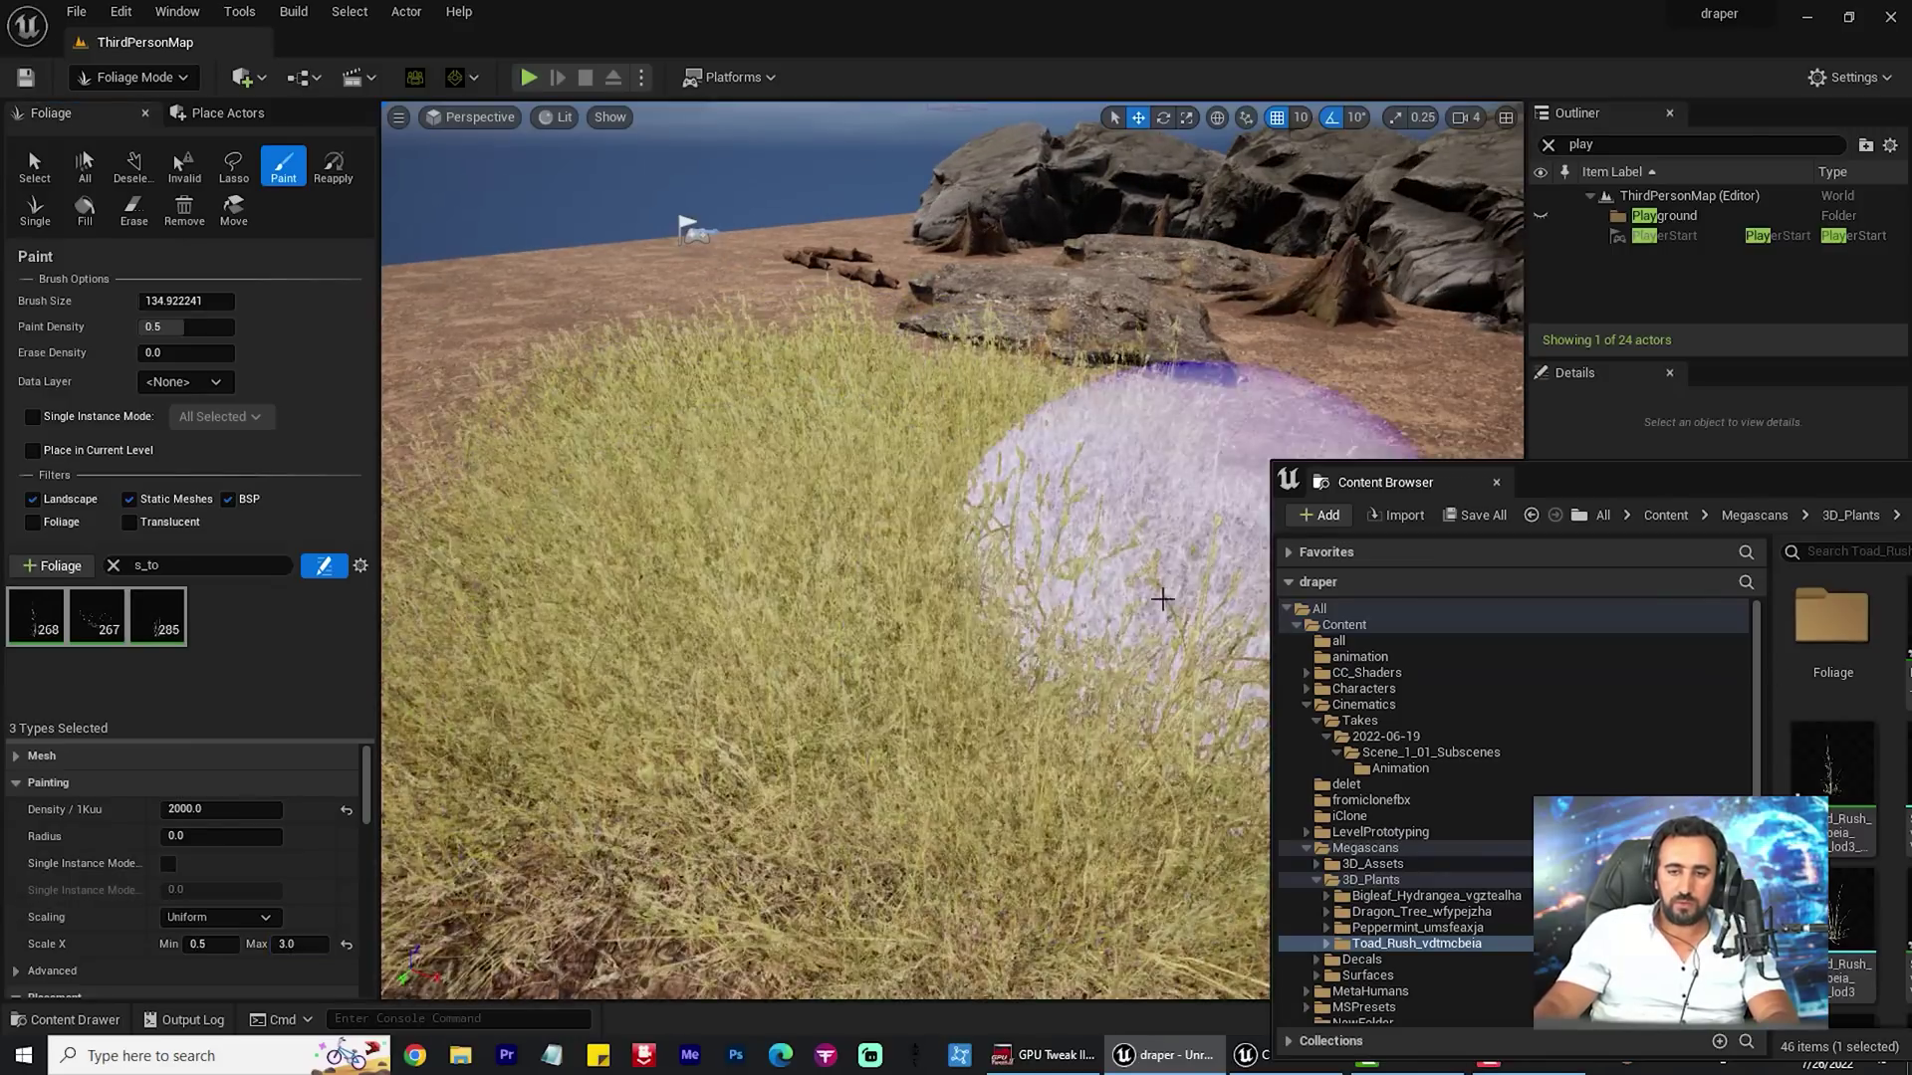
Extend the Toad Rush across the ground in front of the rocks, leaving a narrow bare path through the grass
scroll(1078, 617, down, 5)
alt+drag(1078, 617, 1100, 650)
scroll(1100, 651, down, 3)
mouse_move(975, 468)
mouse_down()
mouse_move(558, 564)
mouse_move(1002, 448)
mouse_move(976, 558)
mouse_move(995, 674)
mouse_move(879, 767)
mouse_move(900, 611)
mouse_move(817, 834)
mouse_move(821, 534)
mouse_up()
scroll(1002, 448, down, 5)
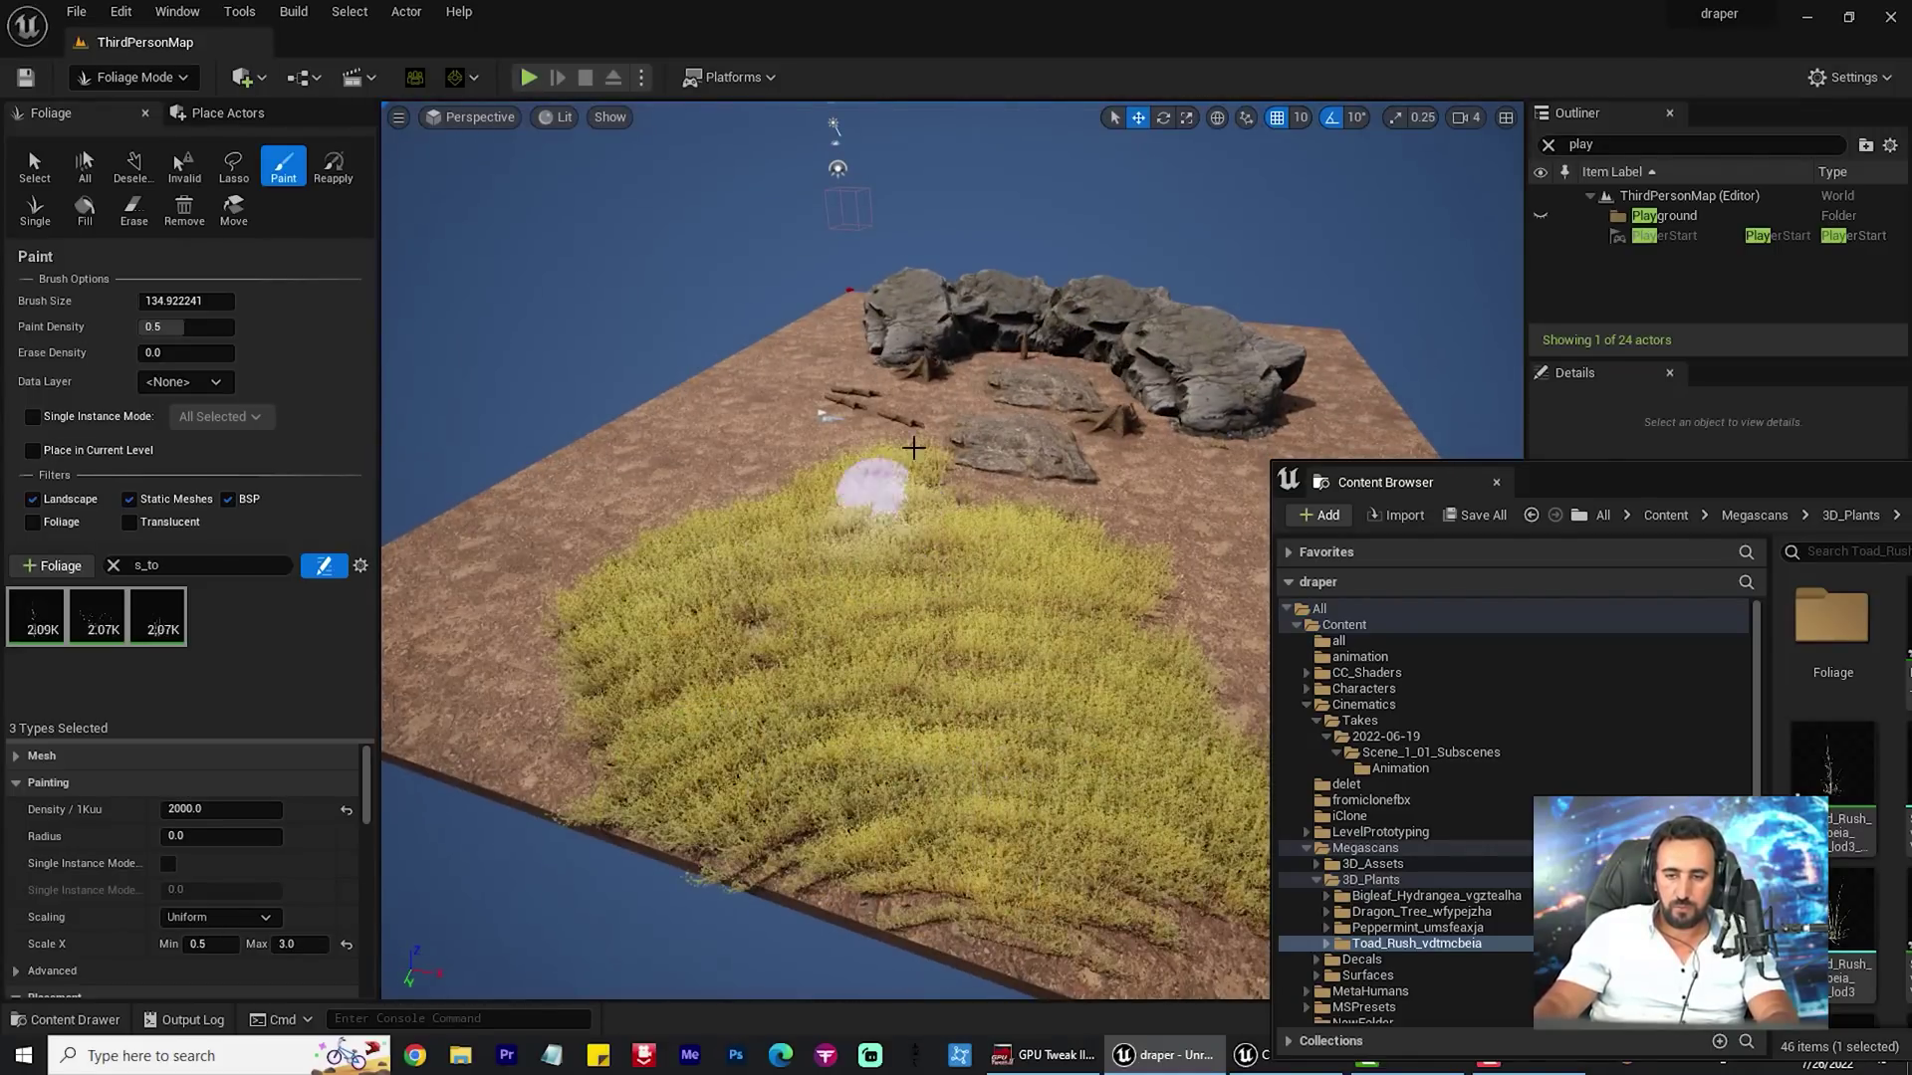
key(w)
mouse_move(1001, 642)
right_down()
mouse_move(985, 647)
mouse_move(1006, 642)
mouse_move(995, 558)
mouse_move(488, 282)
right_up()
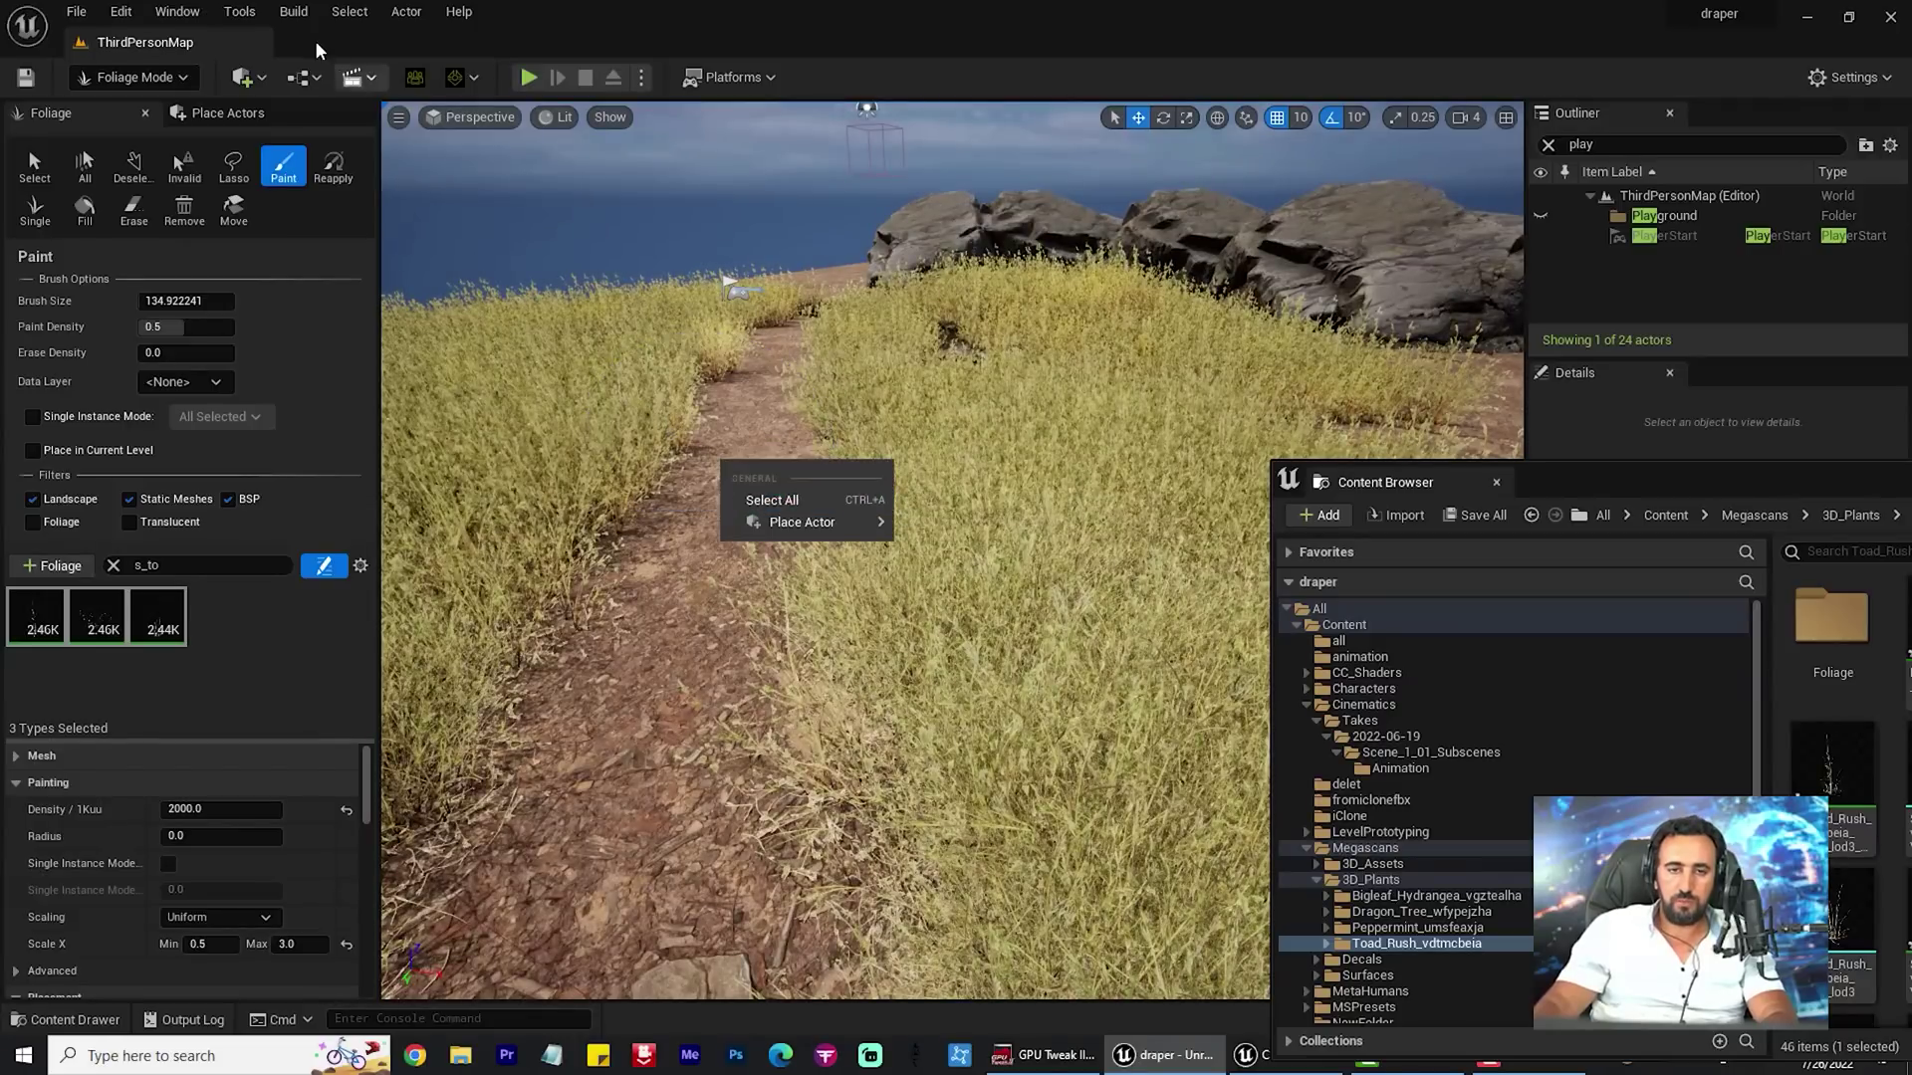
Switch to Selection mode, play the level from the bare path, and run the character through the tall grass
click(137, 80)
click(152, 110)
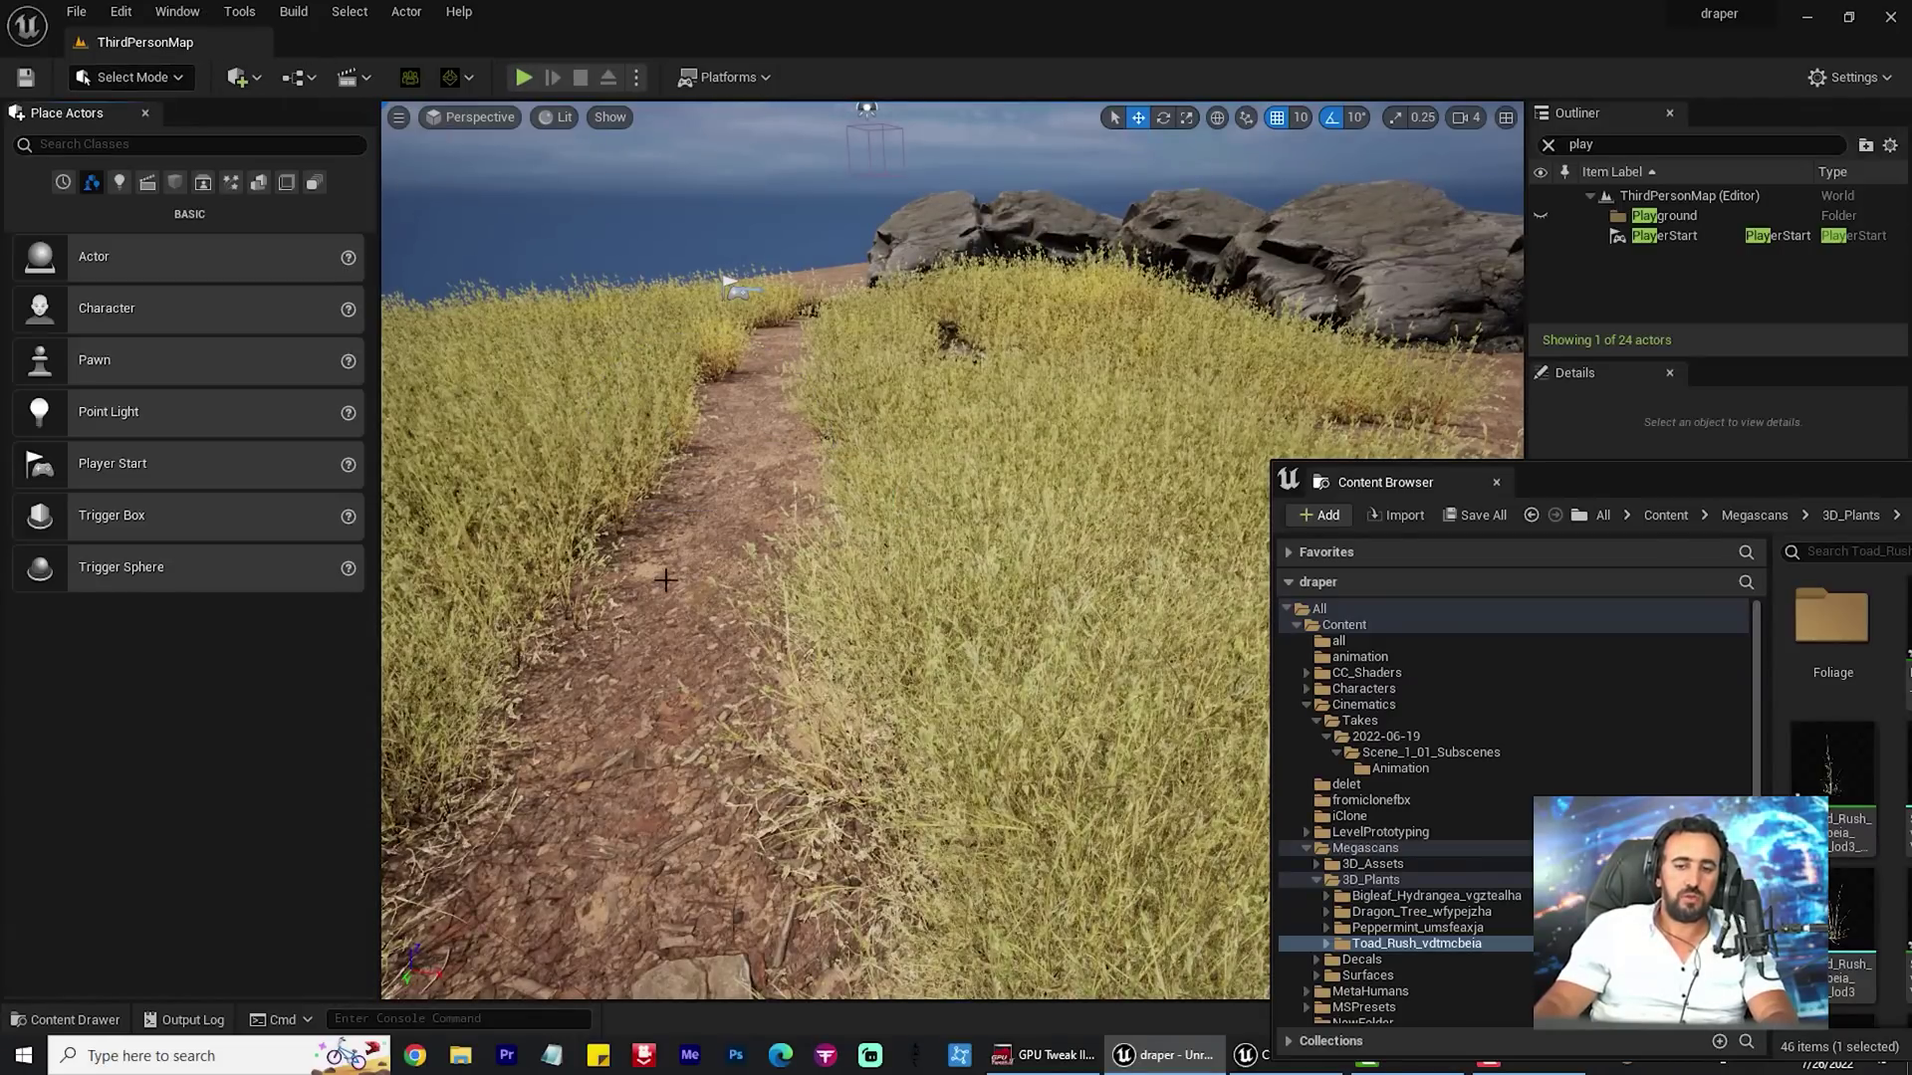
right_click(685, 609)
click(740, 575)
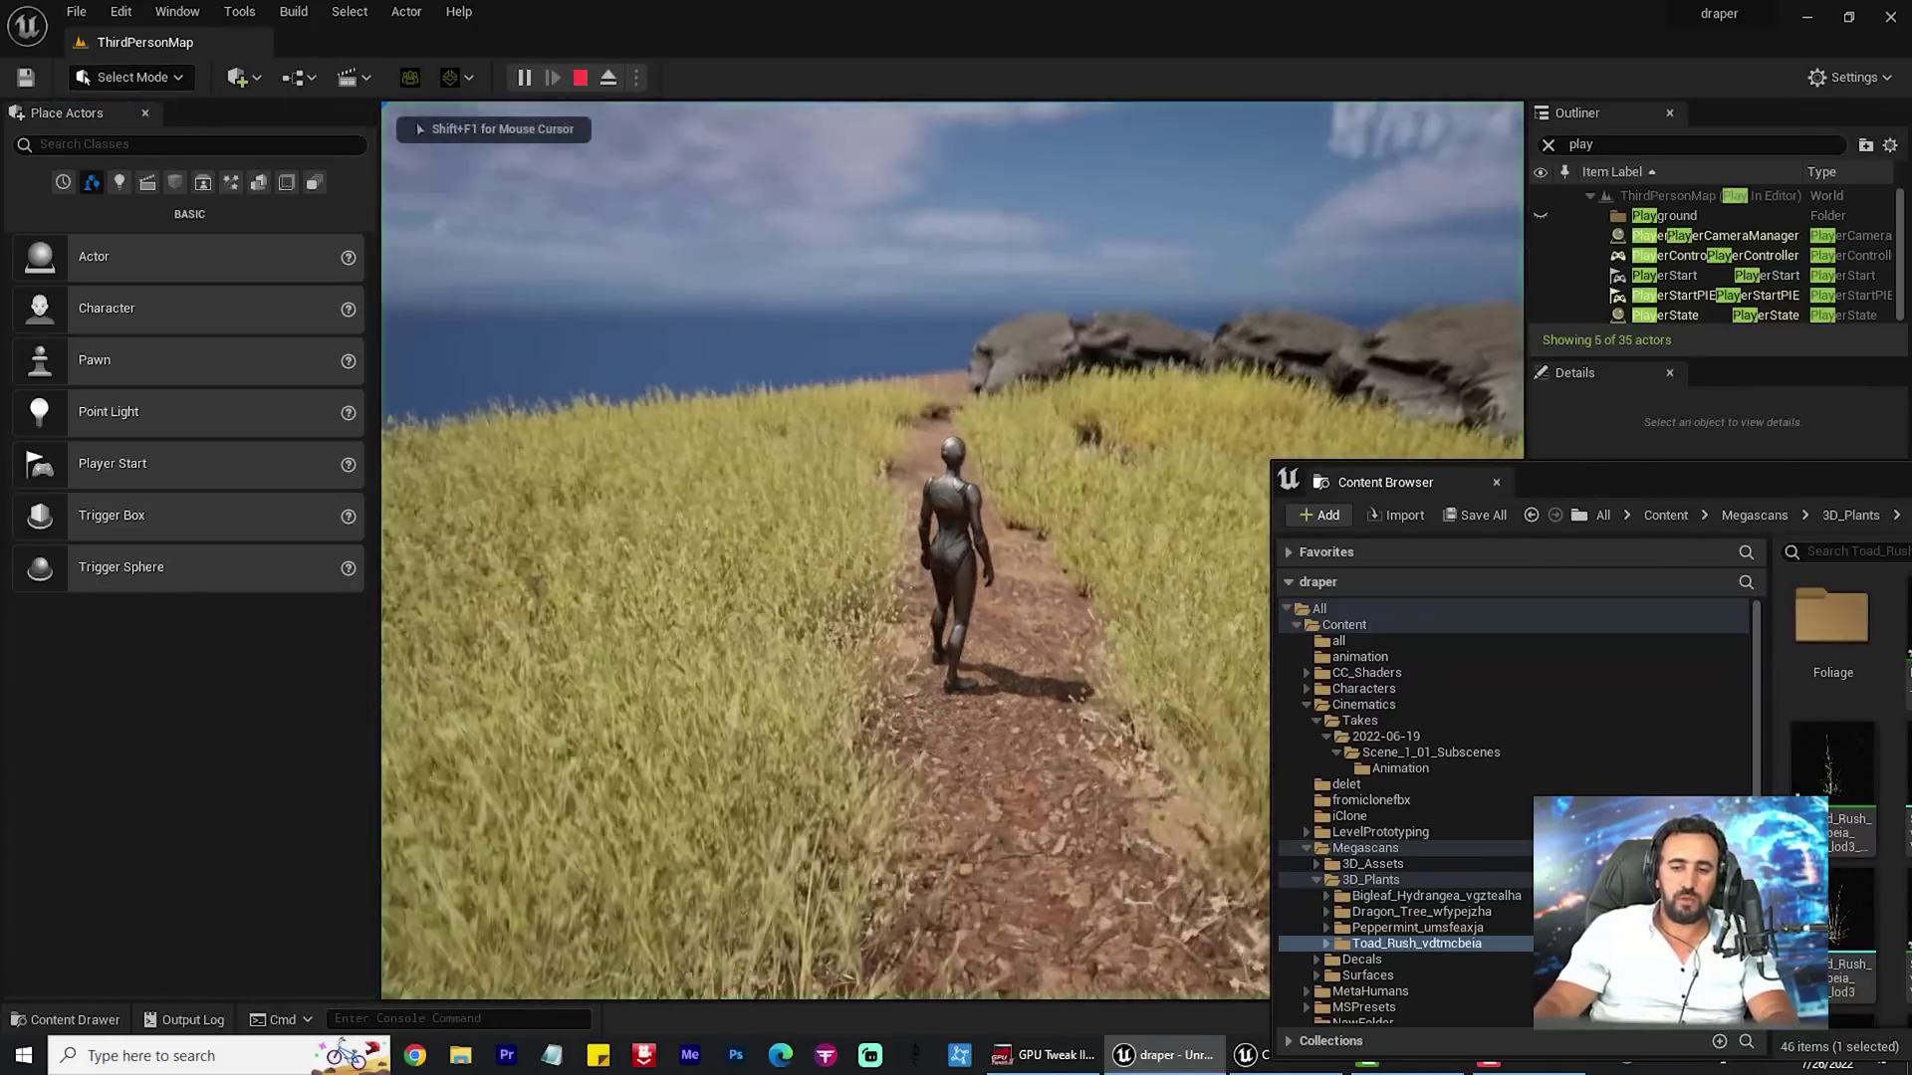
key(w)
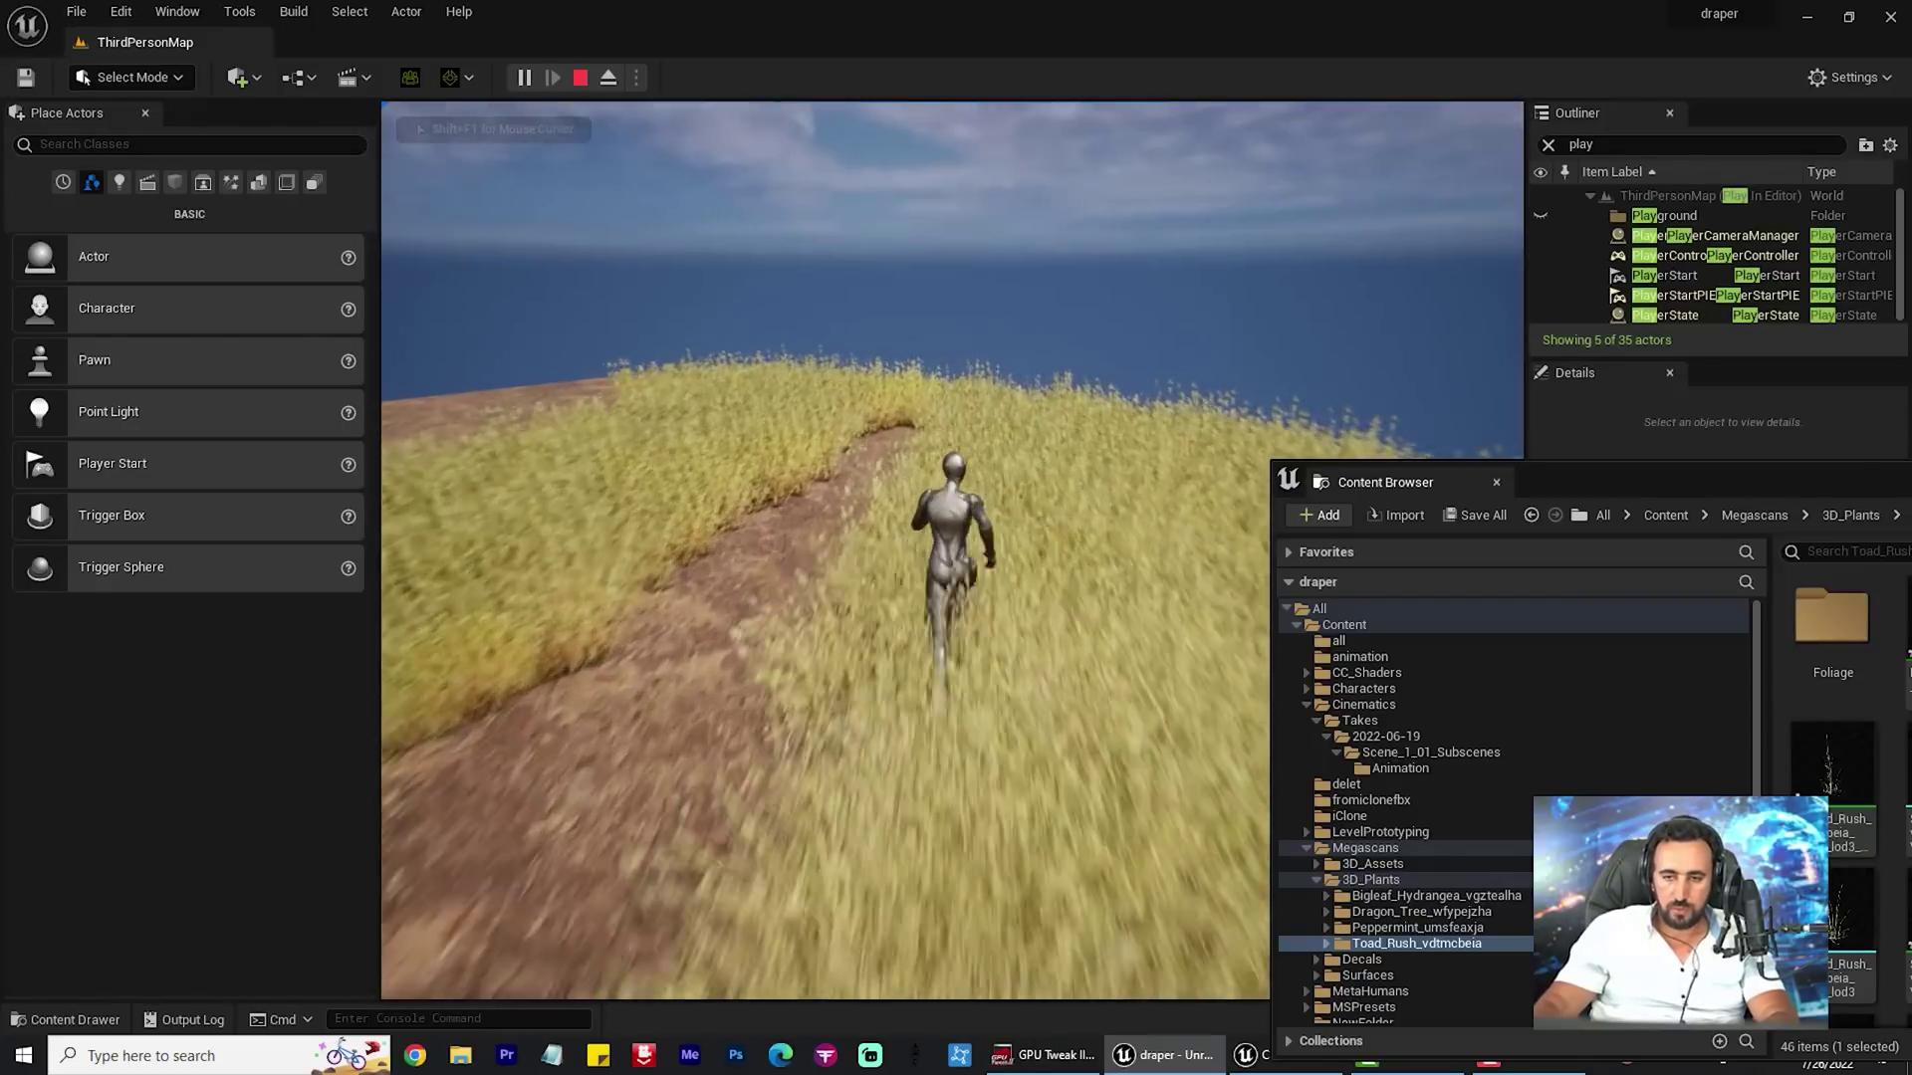
key(Escape)
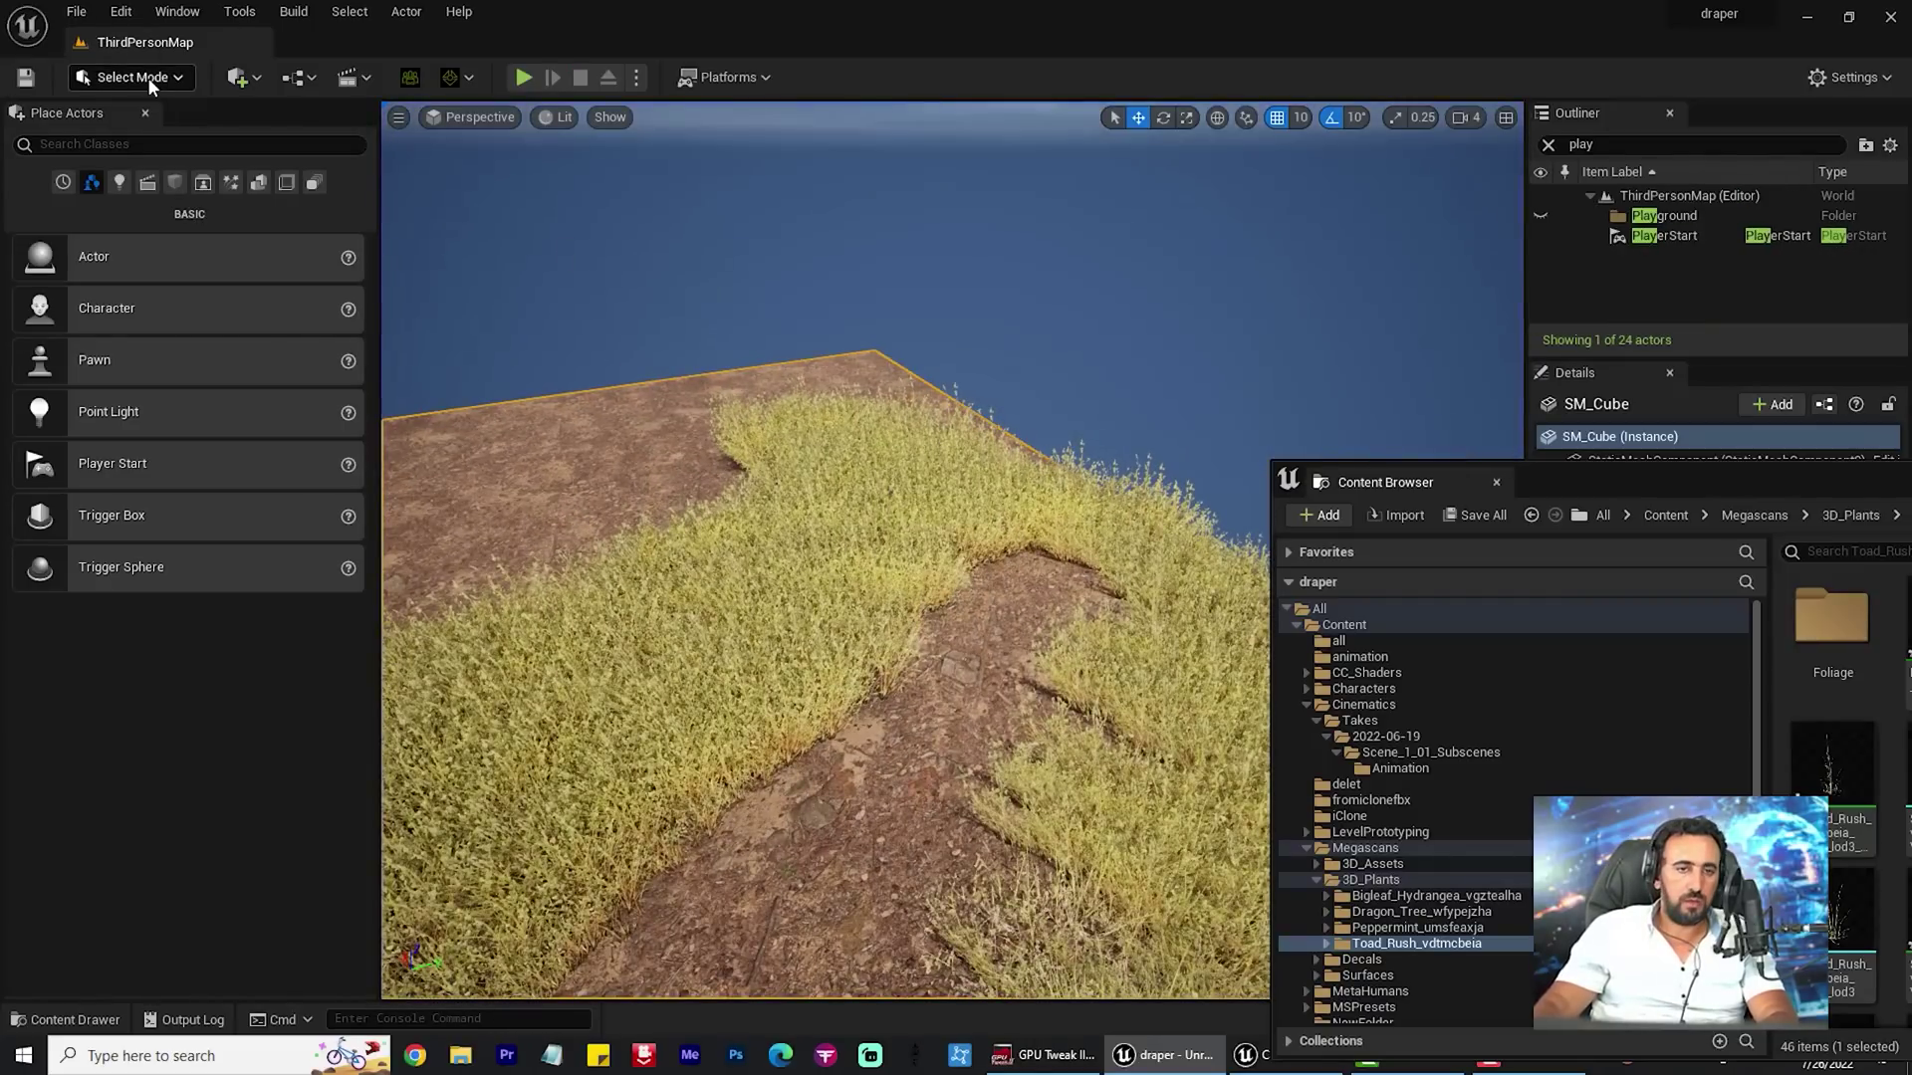
Return to Foliage mode and move the Content Browser fully back into view
click(147, 76)
click(145, 152)
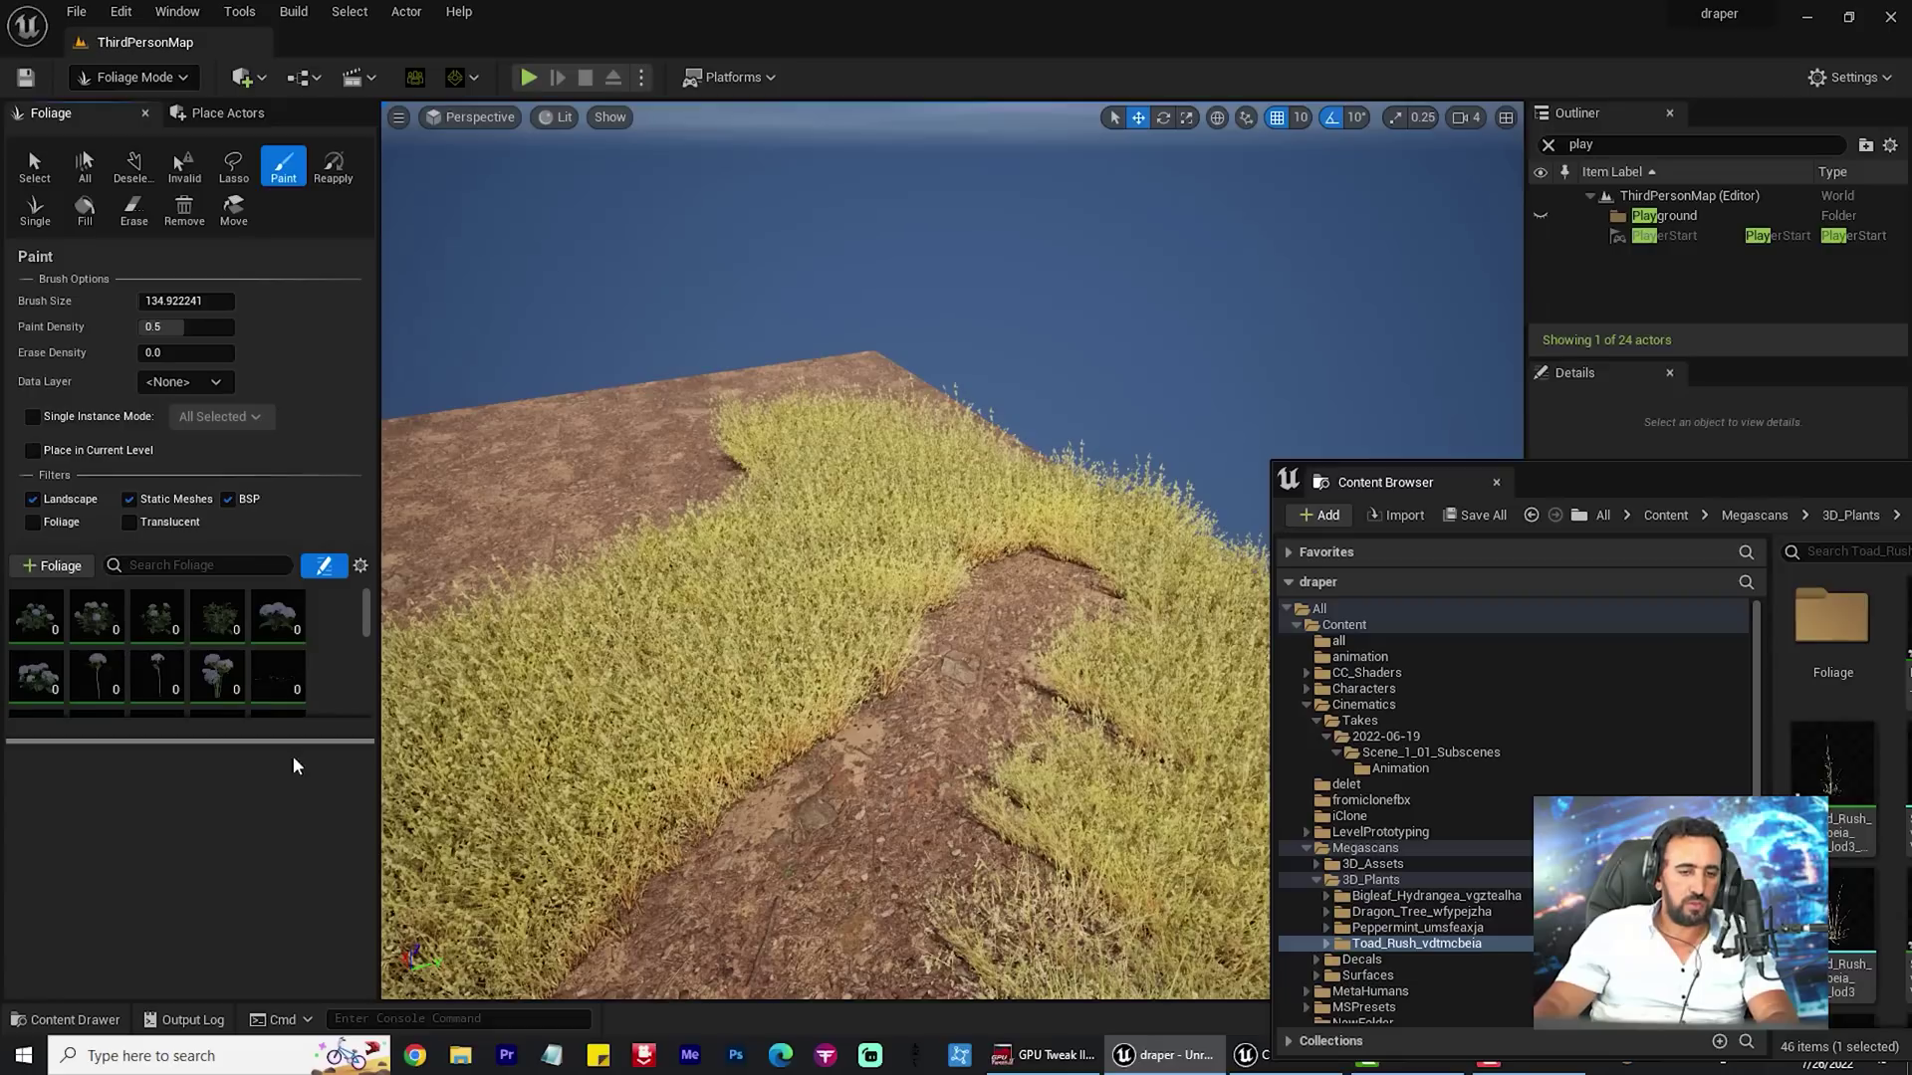
drag(1753, 484, 1199, 315)
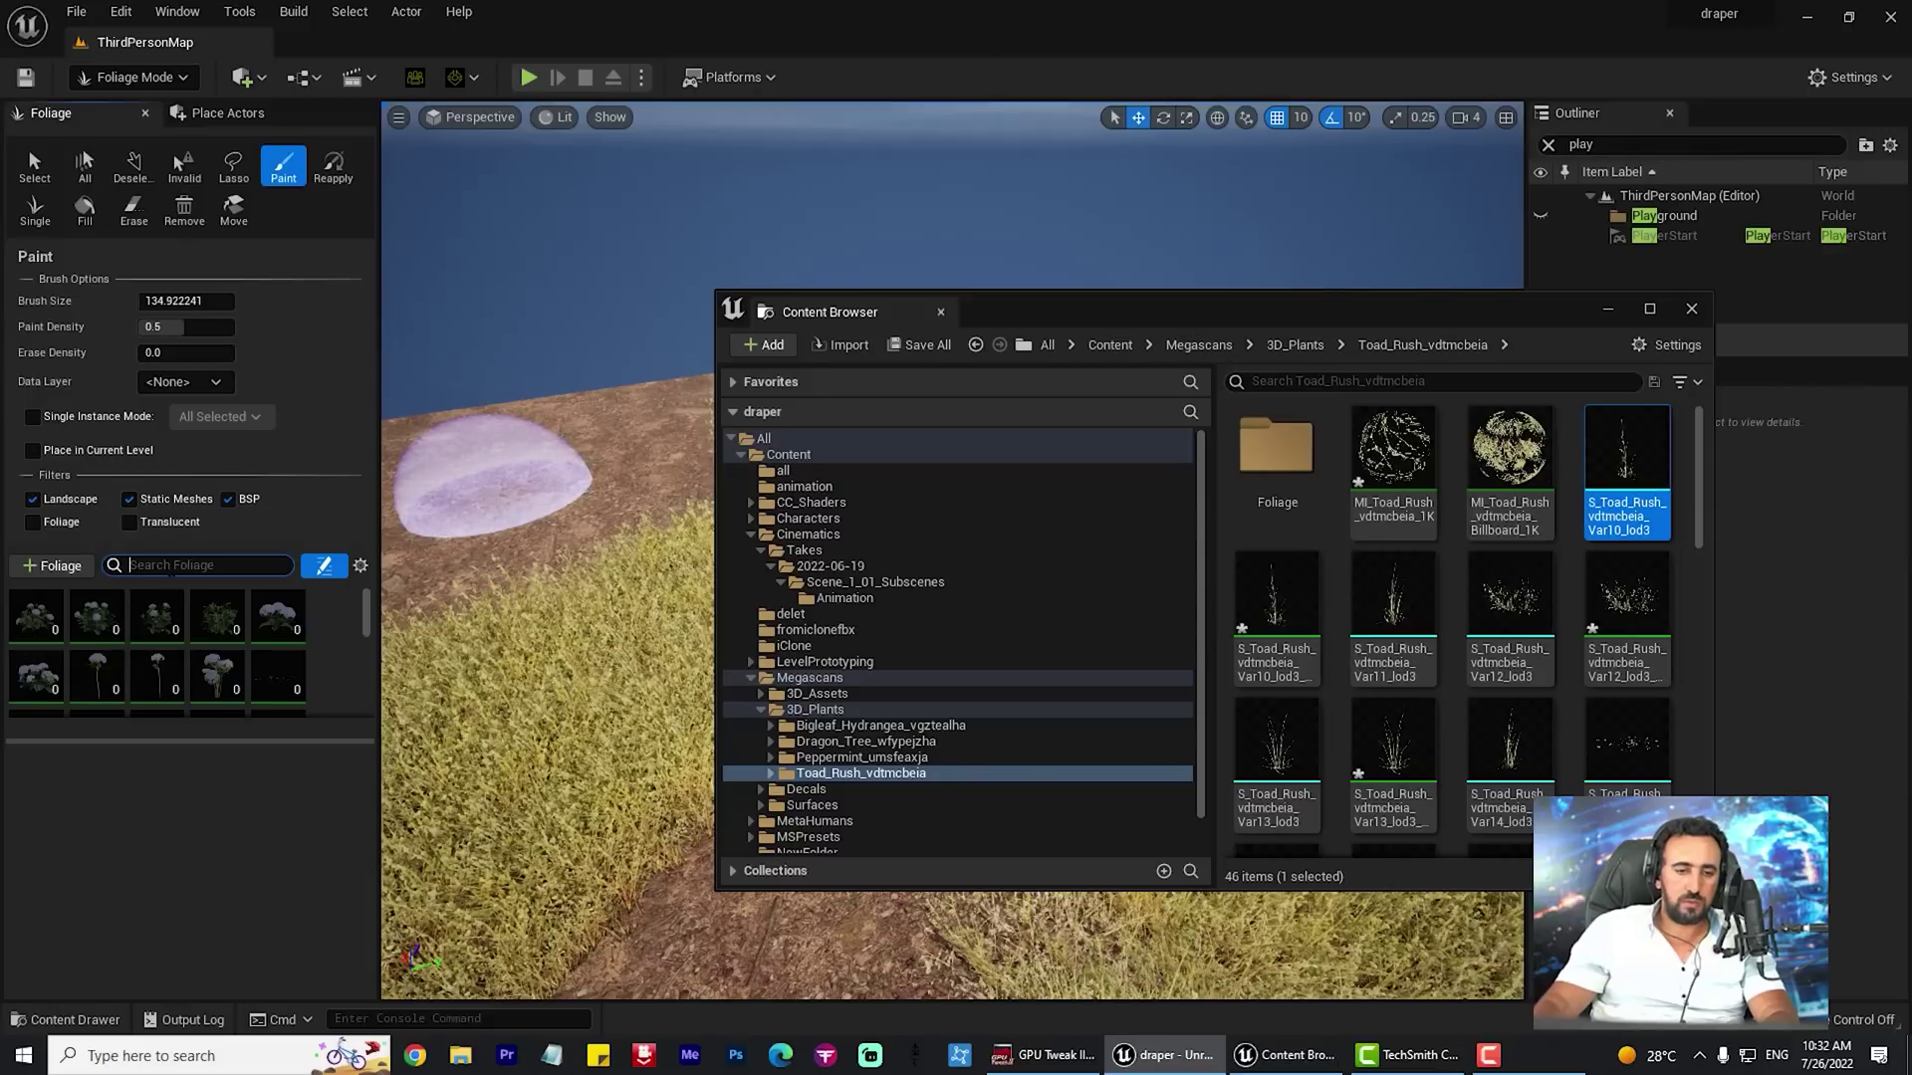
Filter the foliage types by "s_t", select the three Toad Rush types, and set their Scale X to min 0.25 and max 1.0
click(172, 567)
text(s_t)
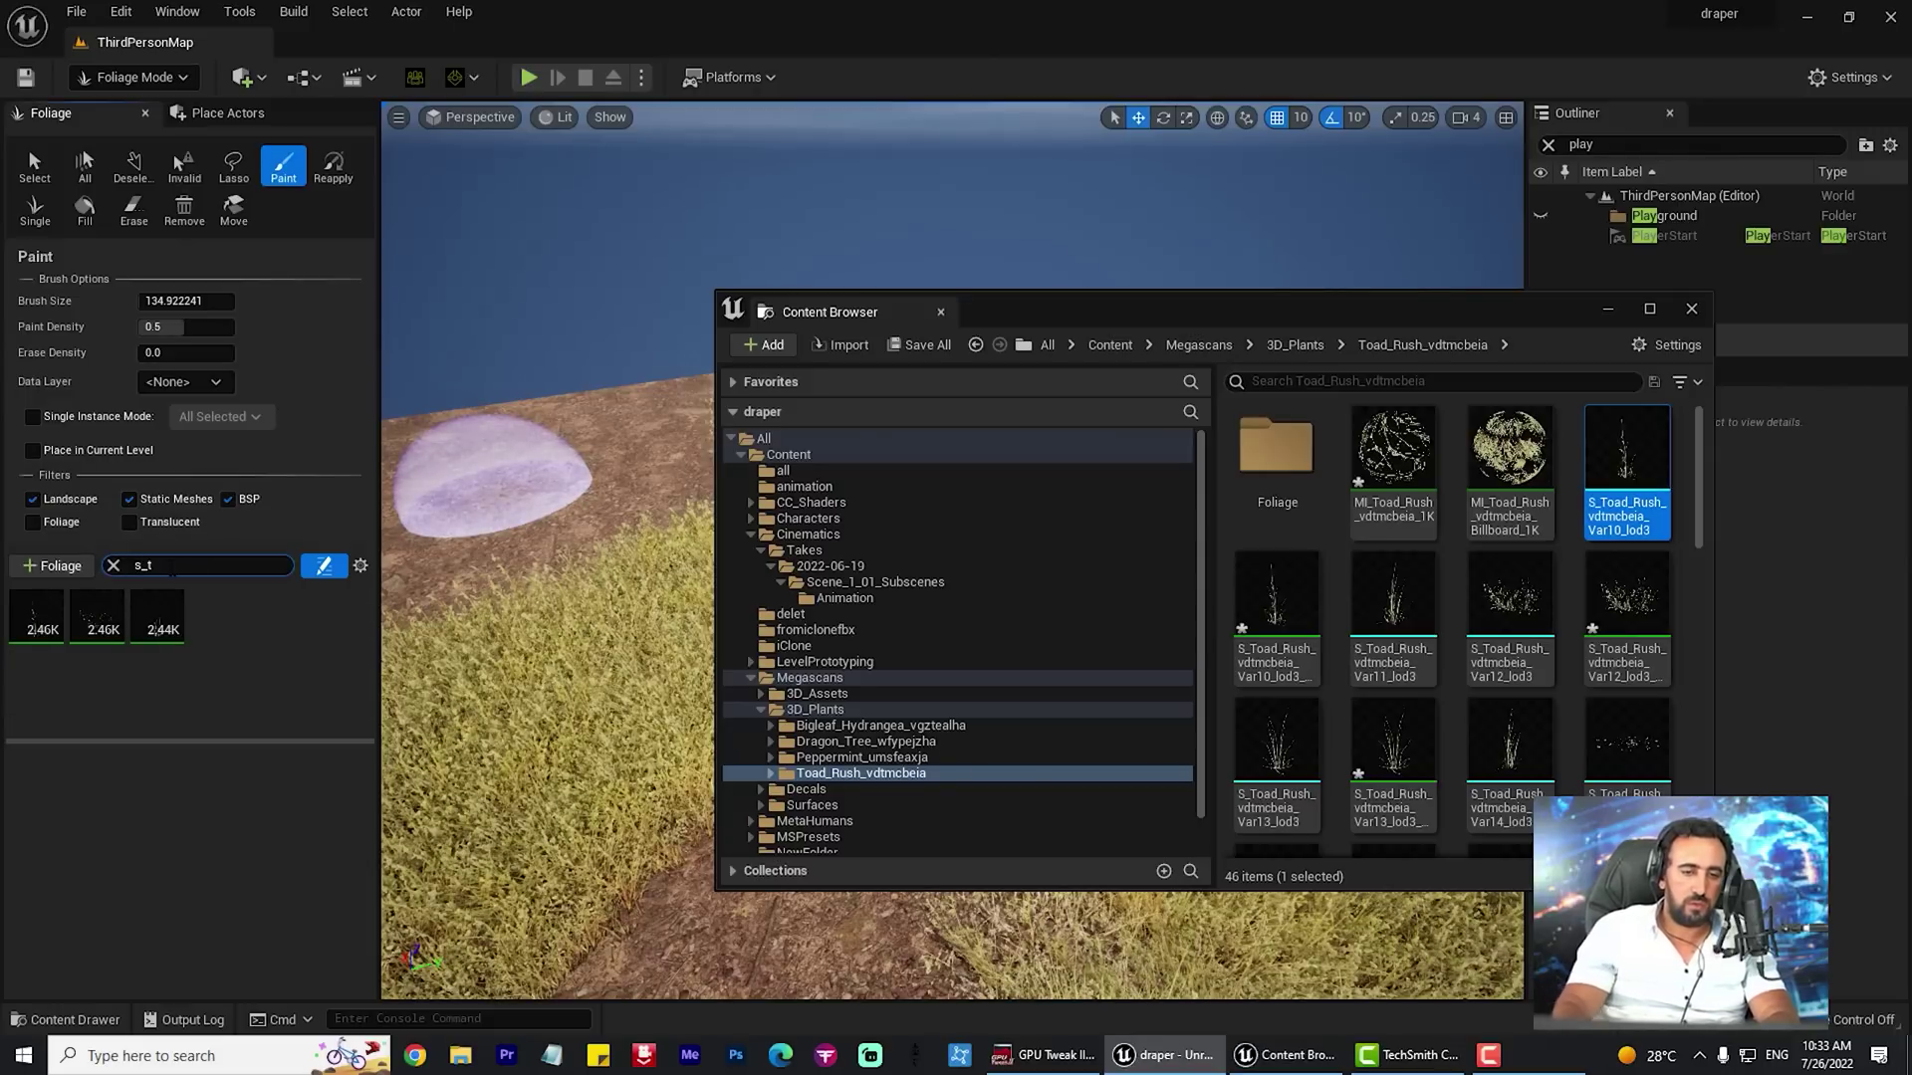
click(170, 626)
shift+click(42, 610)
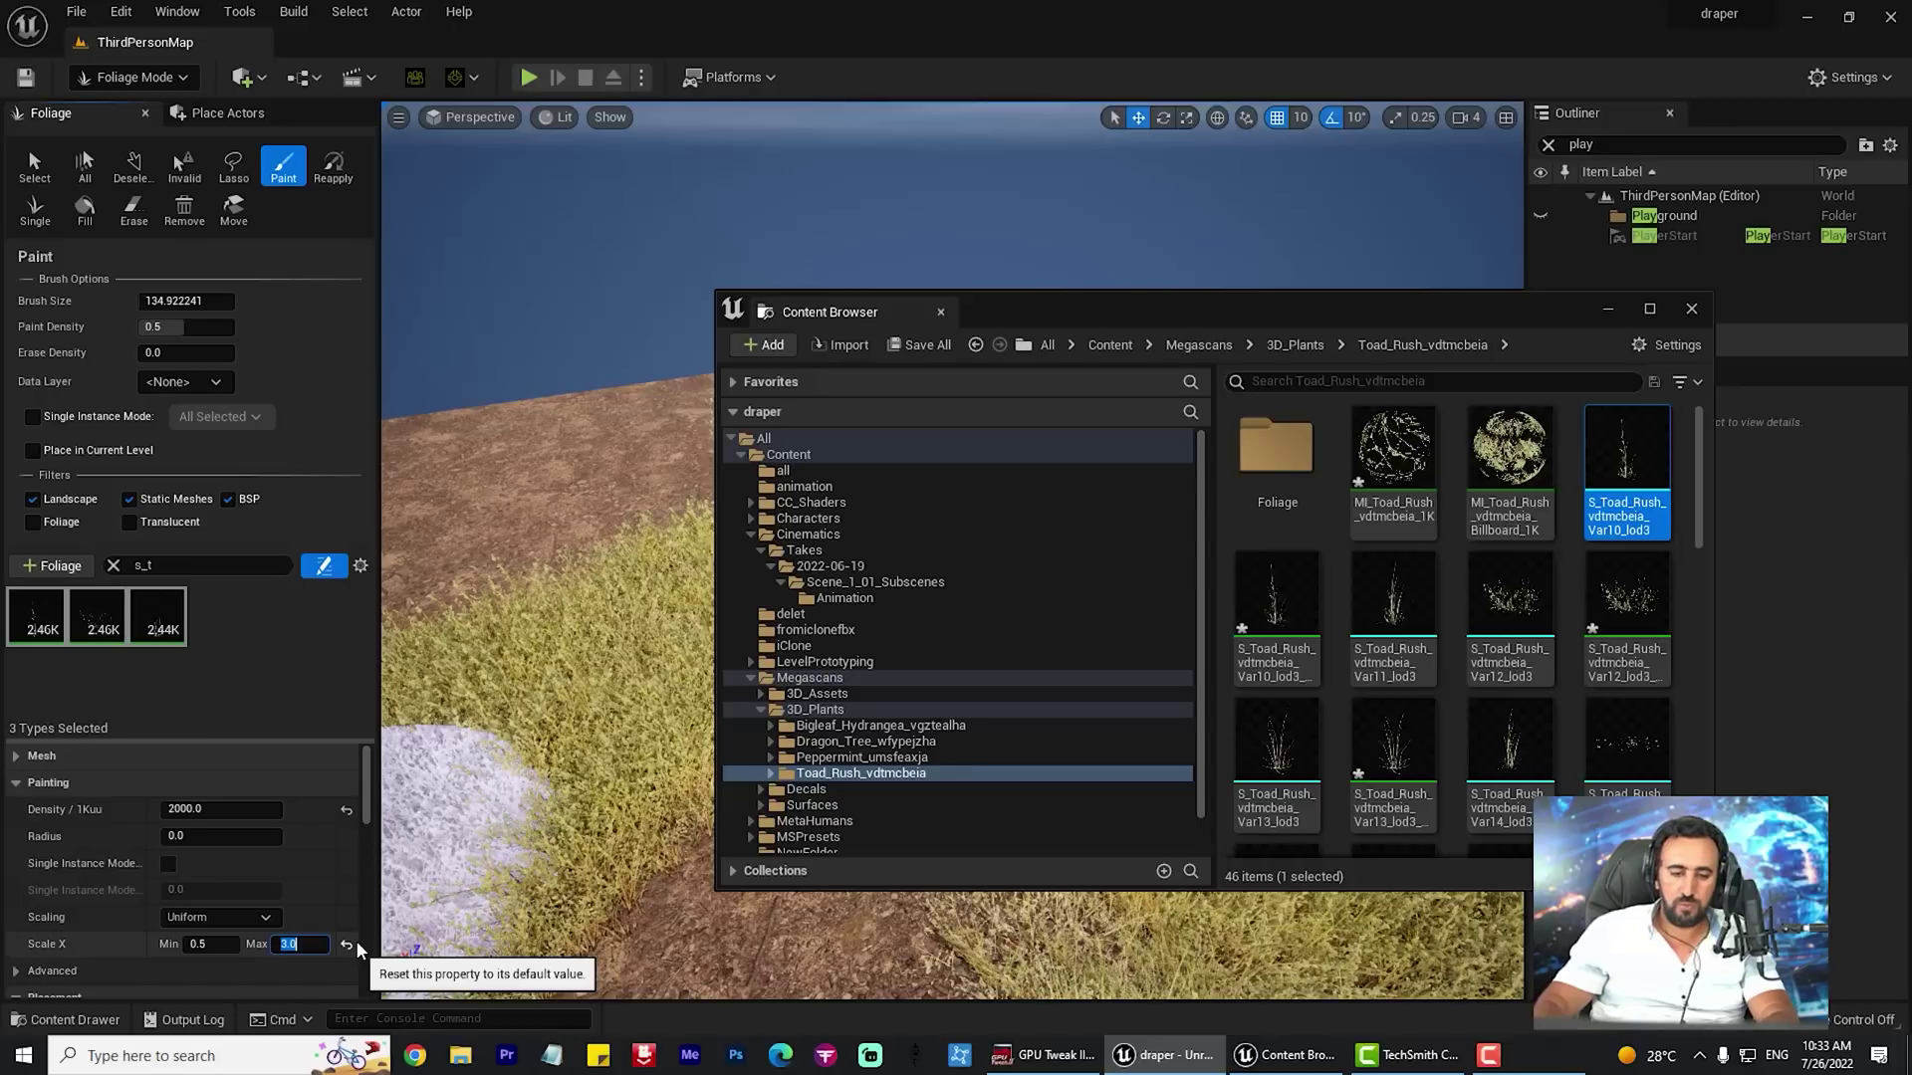
text(1)
key(Return)
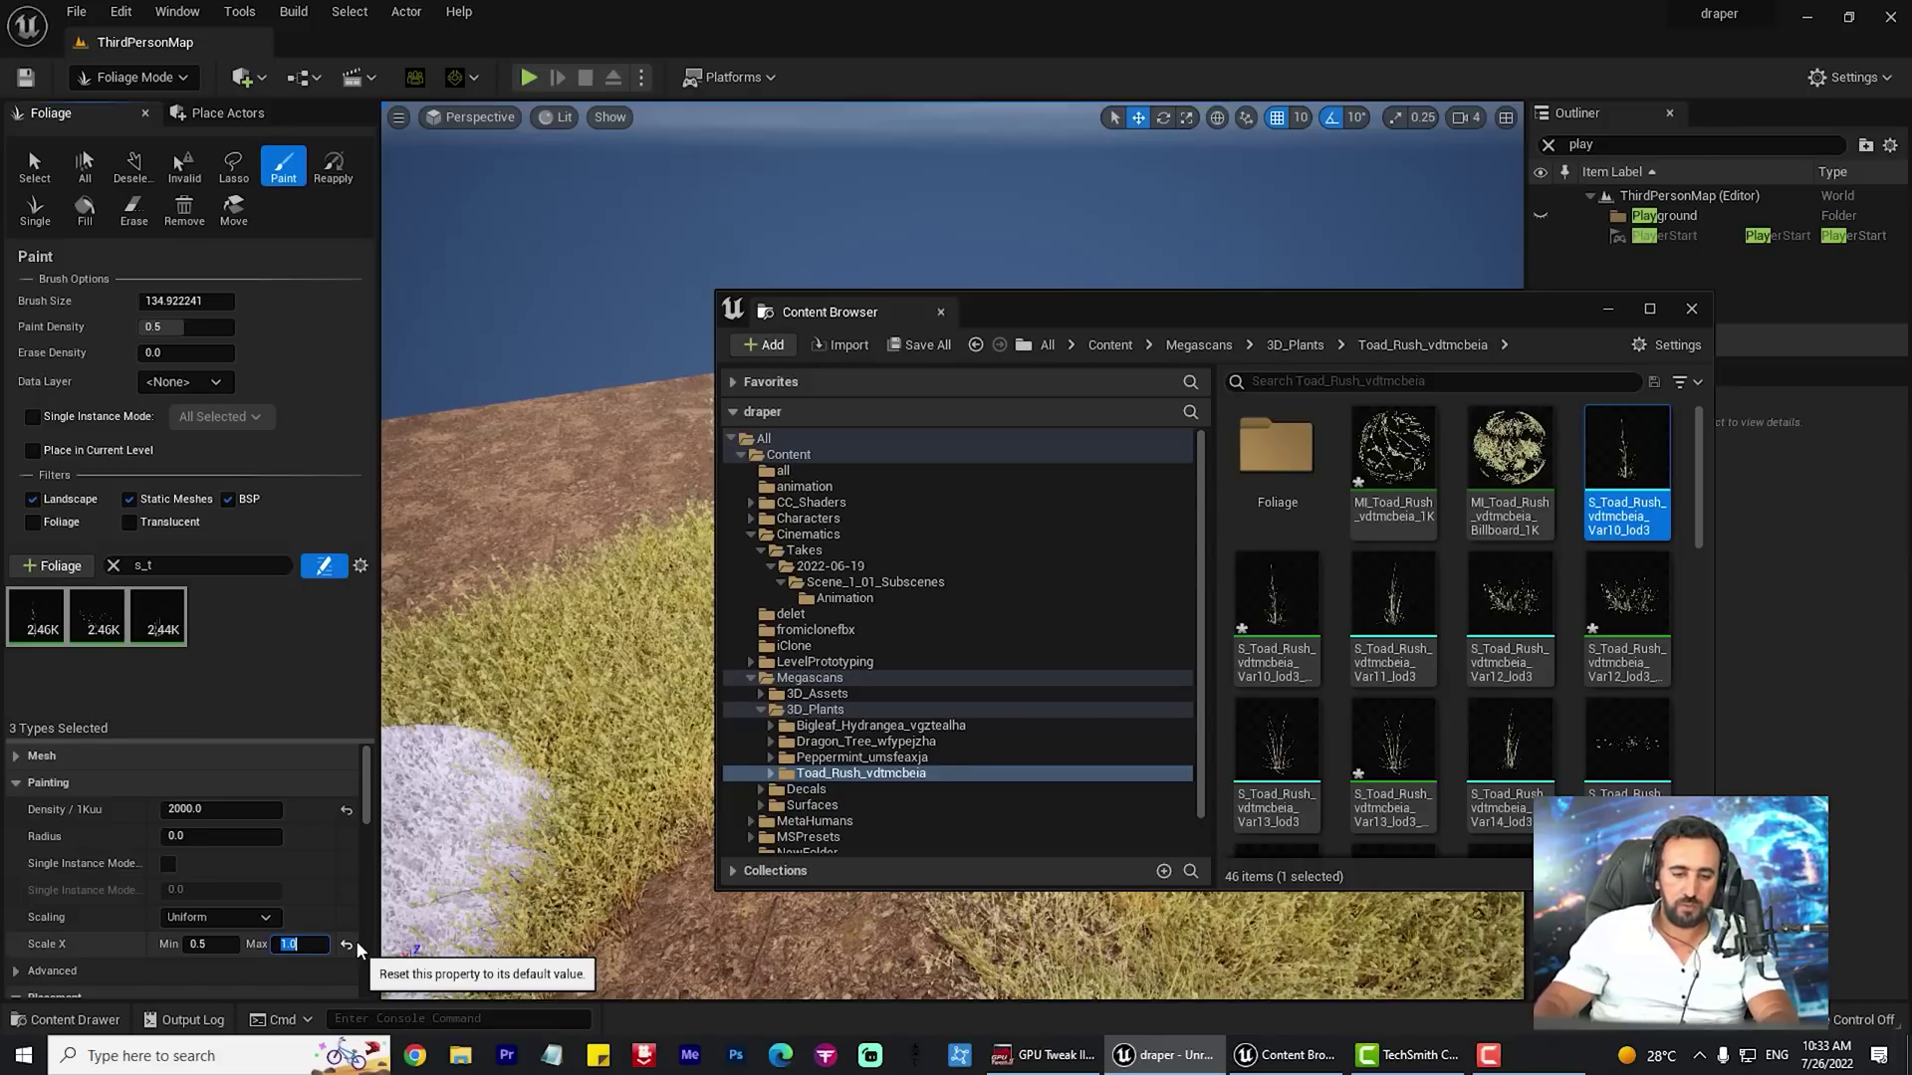
click(209, 944)
text(0)
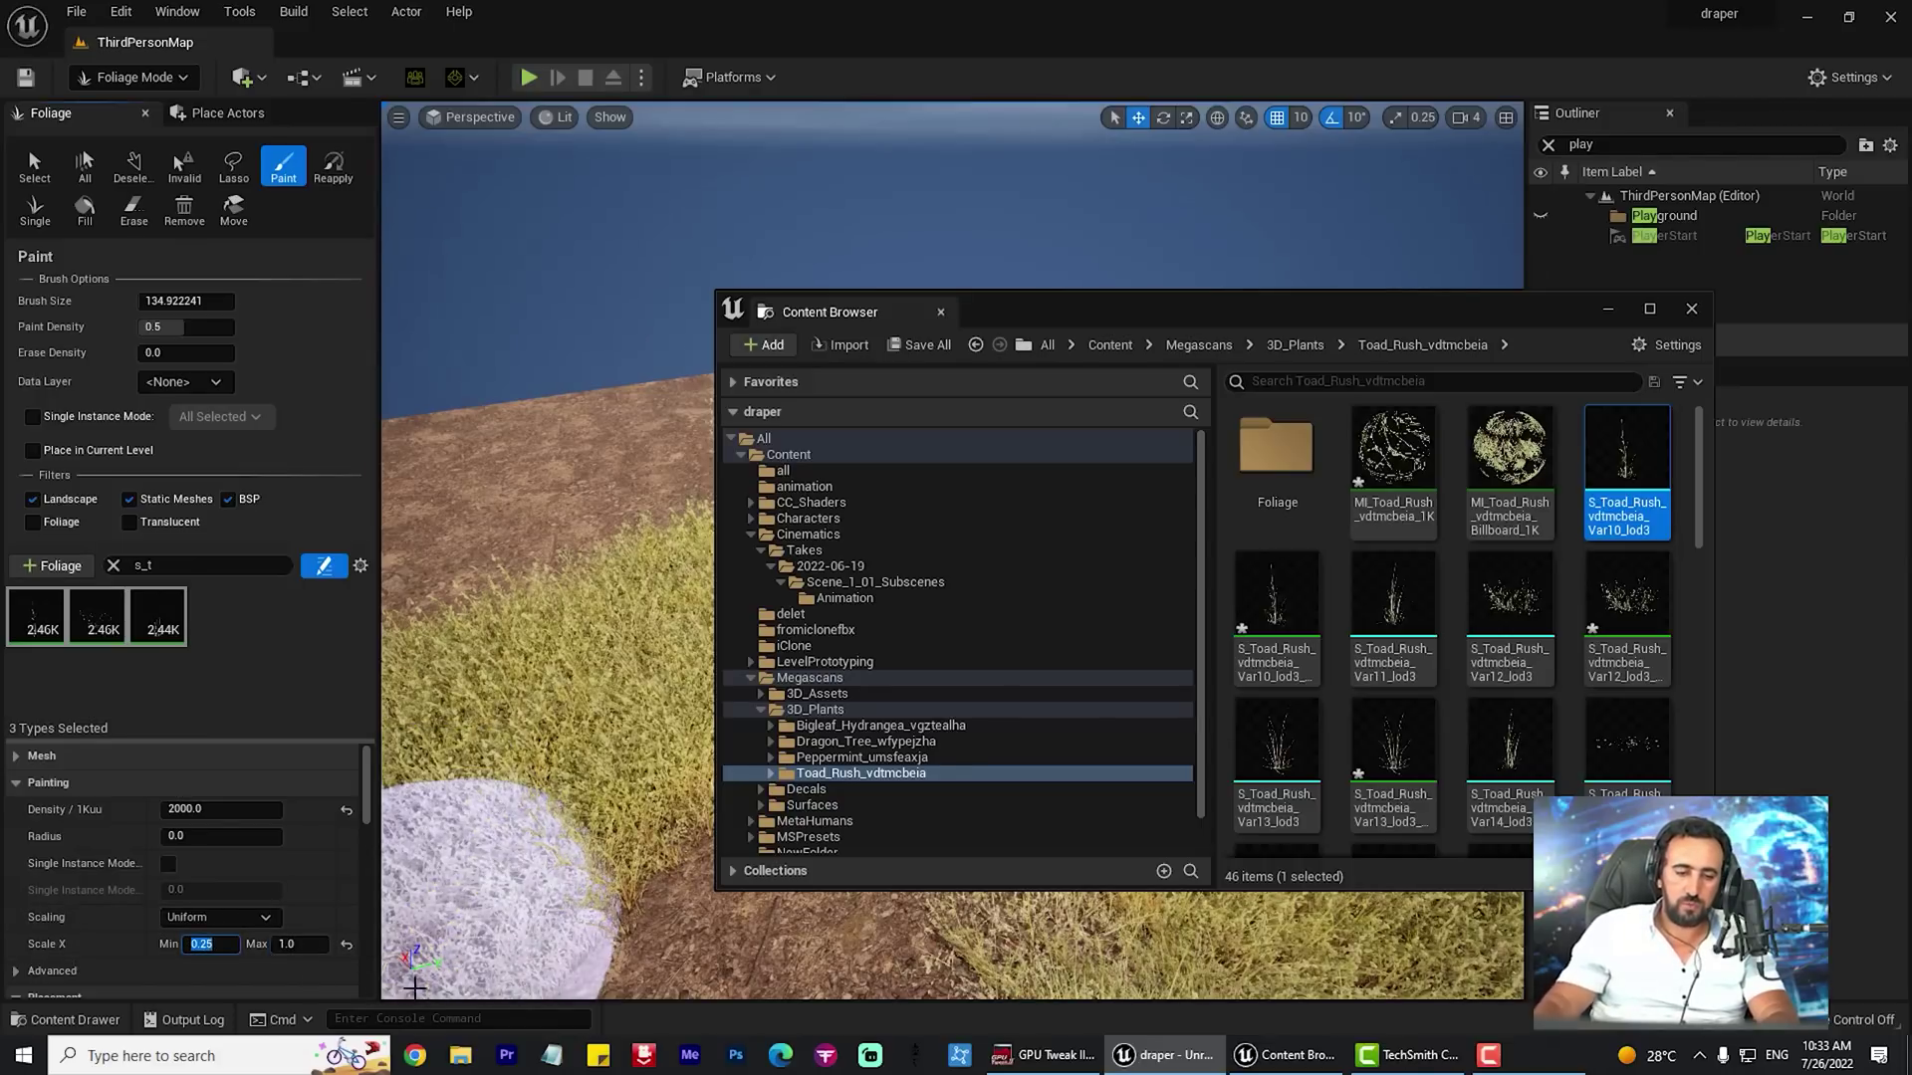
Move the Content Browser aside and paint the shorter Toad Rush over the bare path around the Player Start
drag(1229, 310, 1911, 480)
right_drag(872, 645, 859, 629)
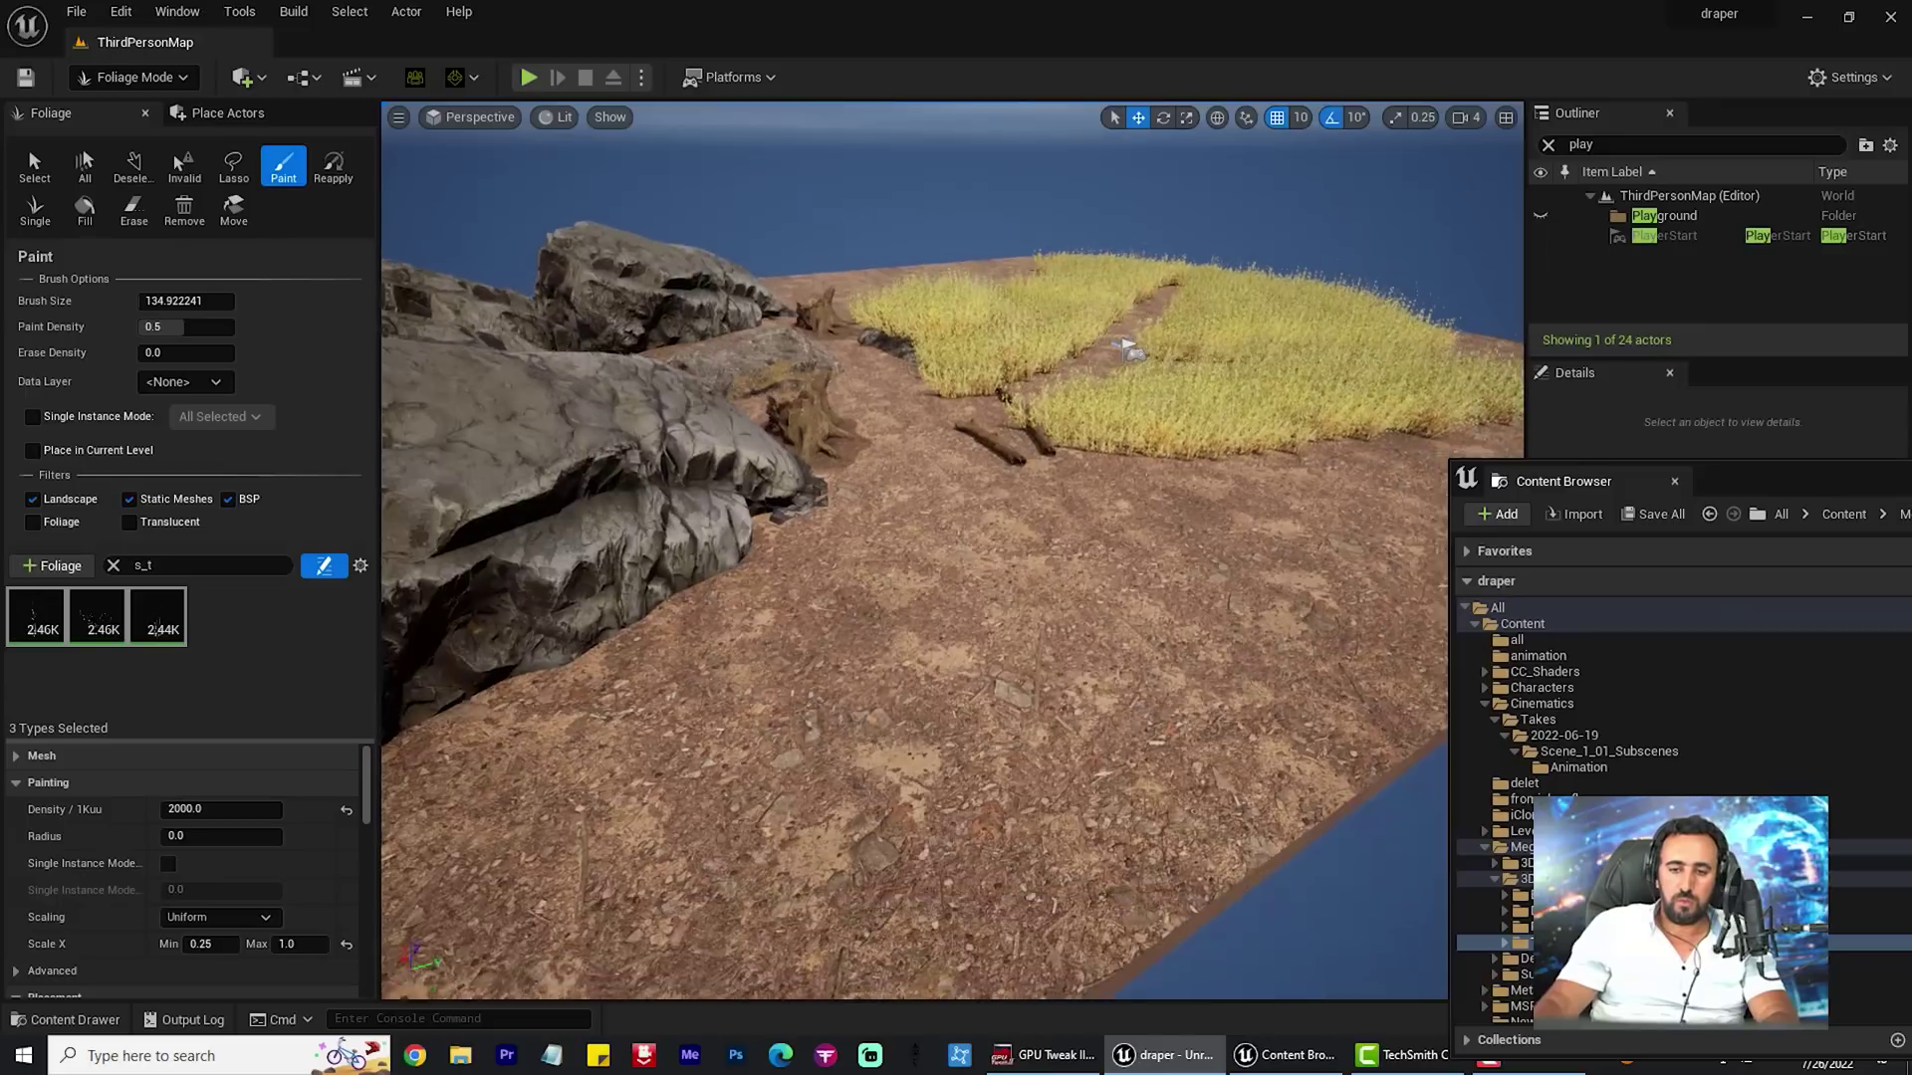
key(w)
mouse_move(1056, 463)
right_down()
mouse_move(1035, 498)
mouse_move(1029, 461)
right_up()
mouse_move(1029, 460)
mouse_down()
mouse_move(1131, 403)
mouse_move(1337, 479)
mouse_up()
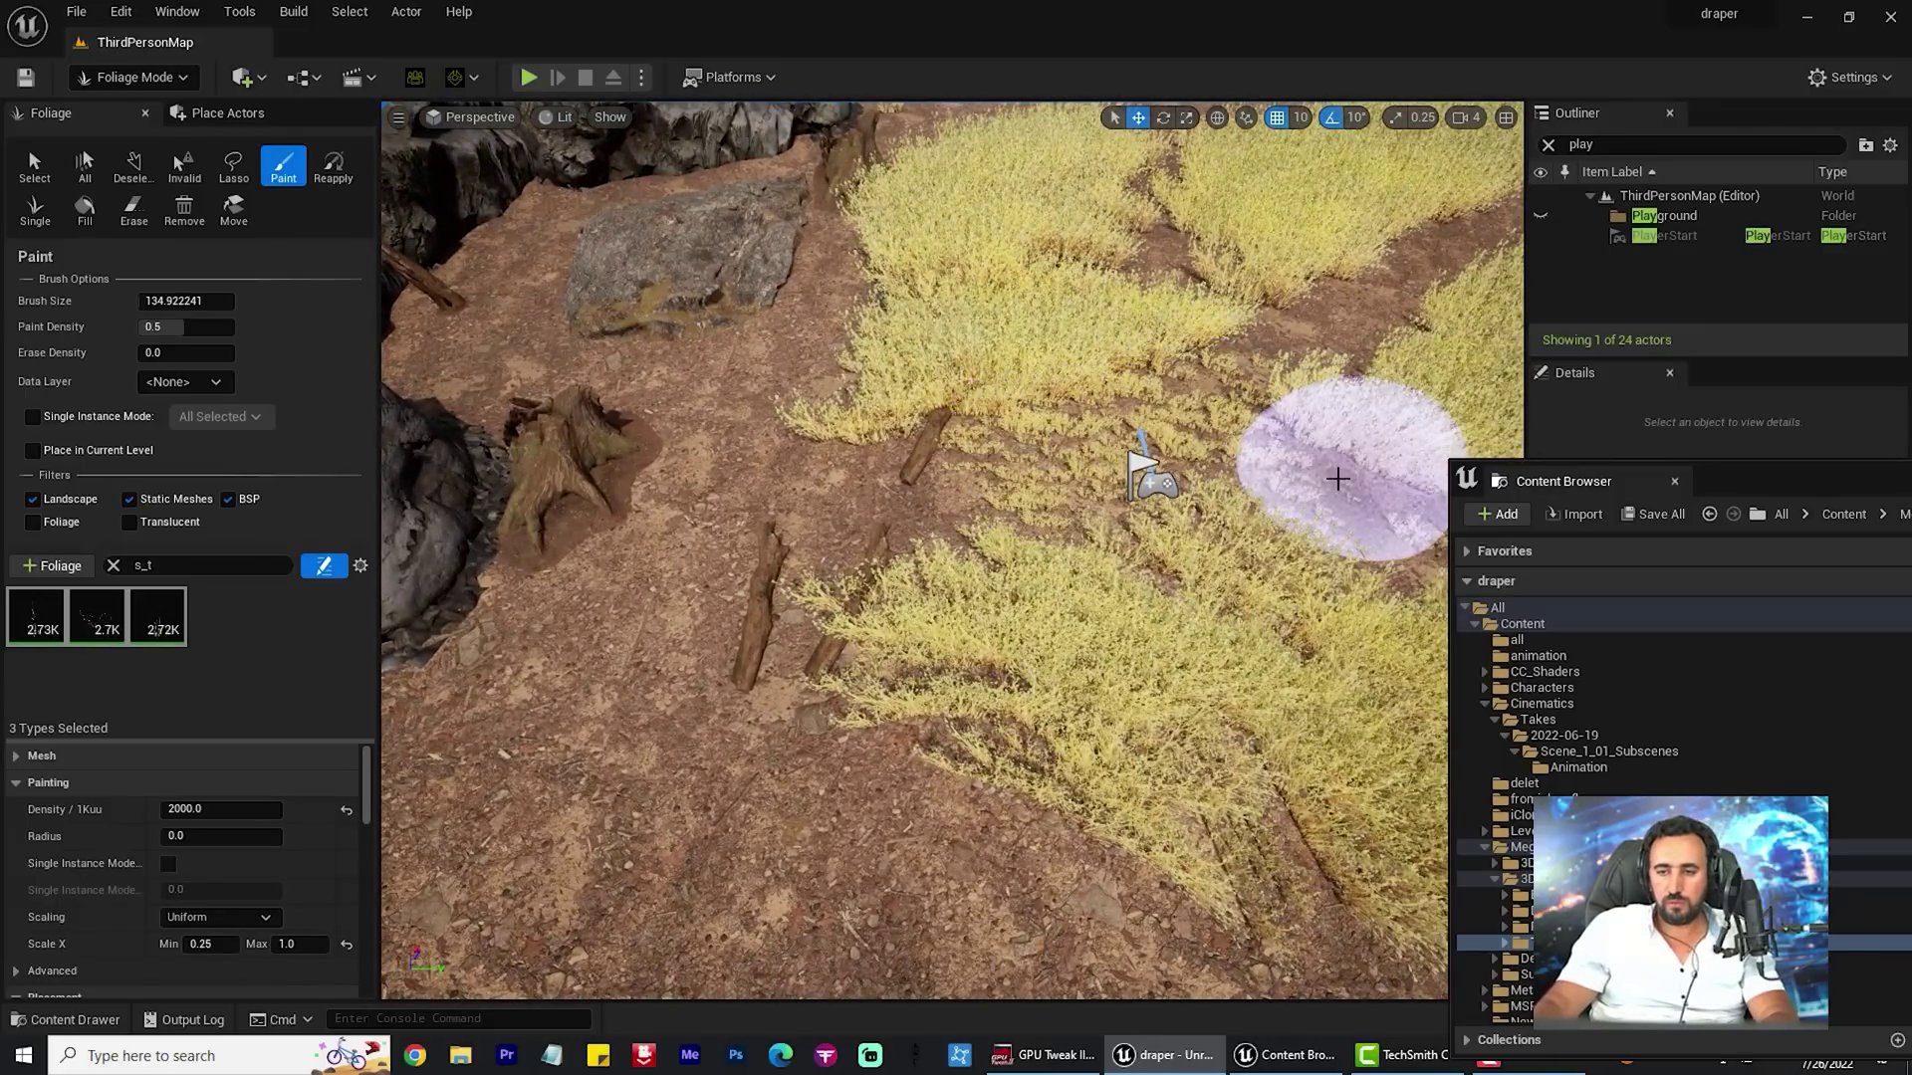
right_drag(907, 511, 907, 511)
drag(908, 511, 996, 687)
Extend the short Toad Rush across the open ground and bare strips between the grass patches, away from the rocks
key(s)
right_drag(995, 687, 936, 557)
drag(936, 547, 1137, 613)
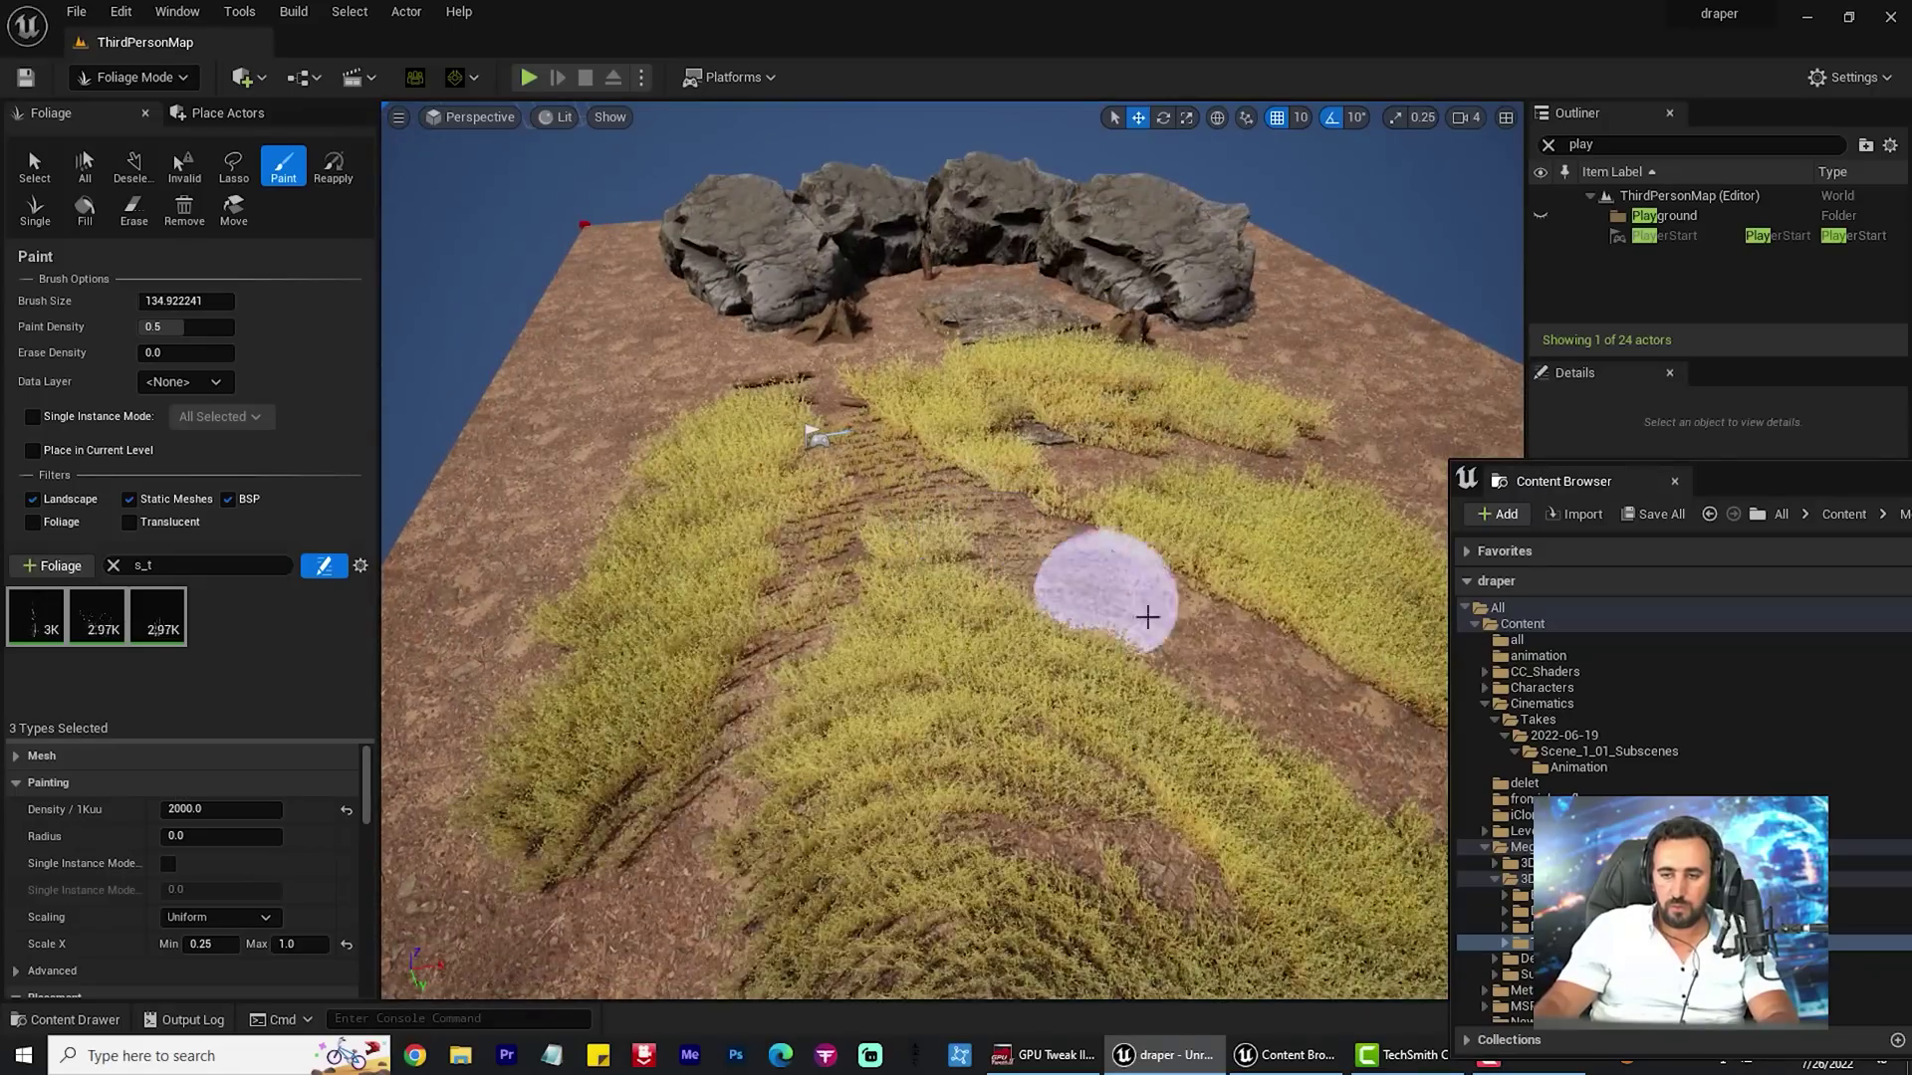
right_drag(1326, 713, 1326, 713)
drag(1003, 558, 1212, 716)
right_drag(1212, 716, 1212, 717)
key(w)
key(s)
right_drag(791, 416, 702, 416)
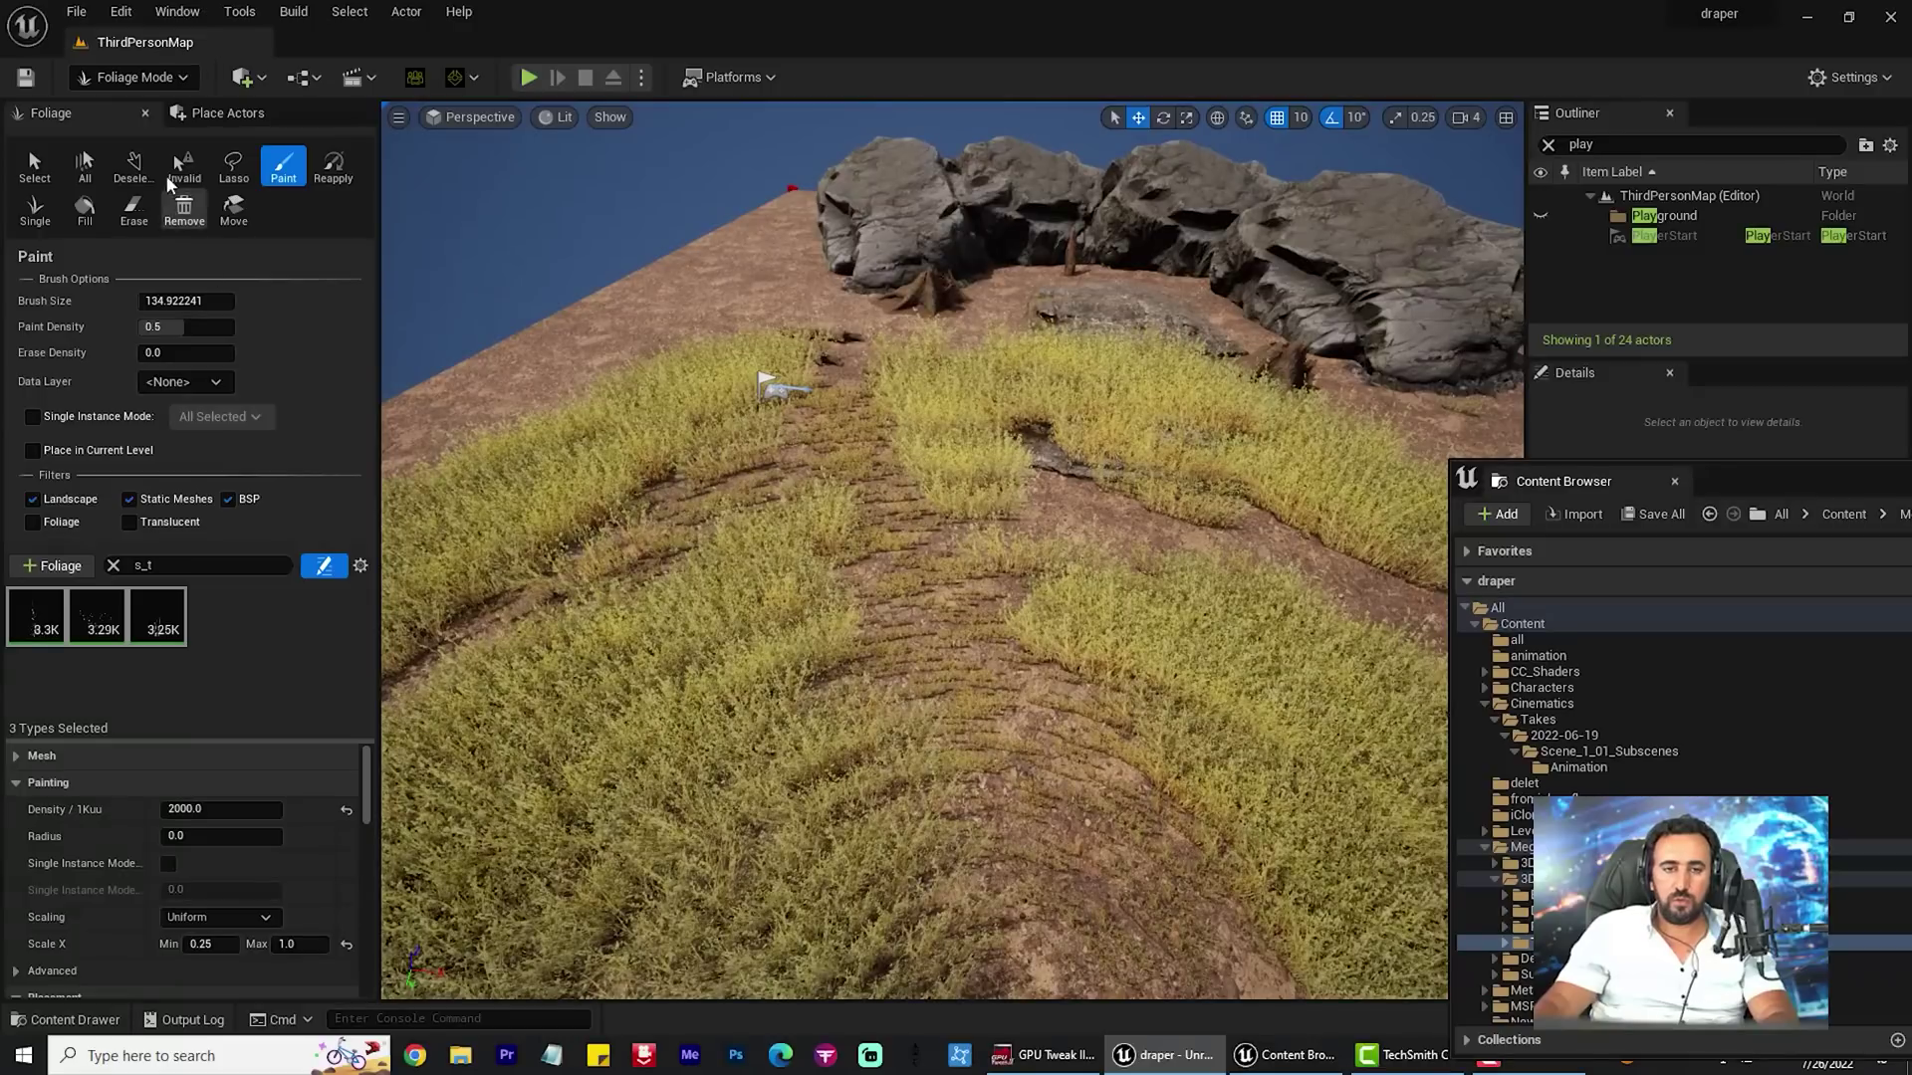
Switch to Selection mode, play the level from the grass near the rocks, run the character through it, and stop playing
click(134, 76)
click(150, 123)
right_click(1073, 330)
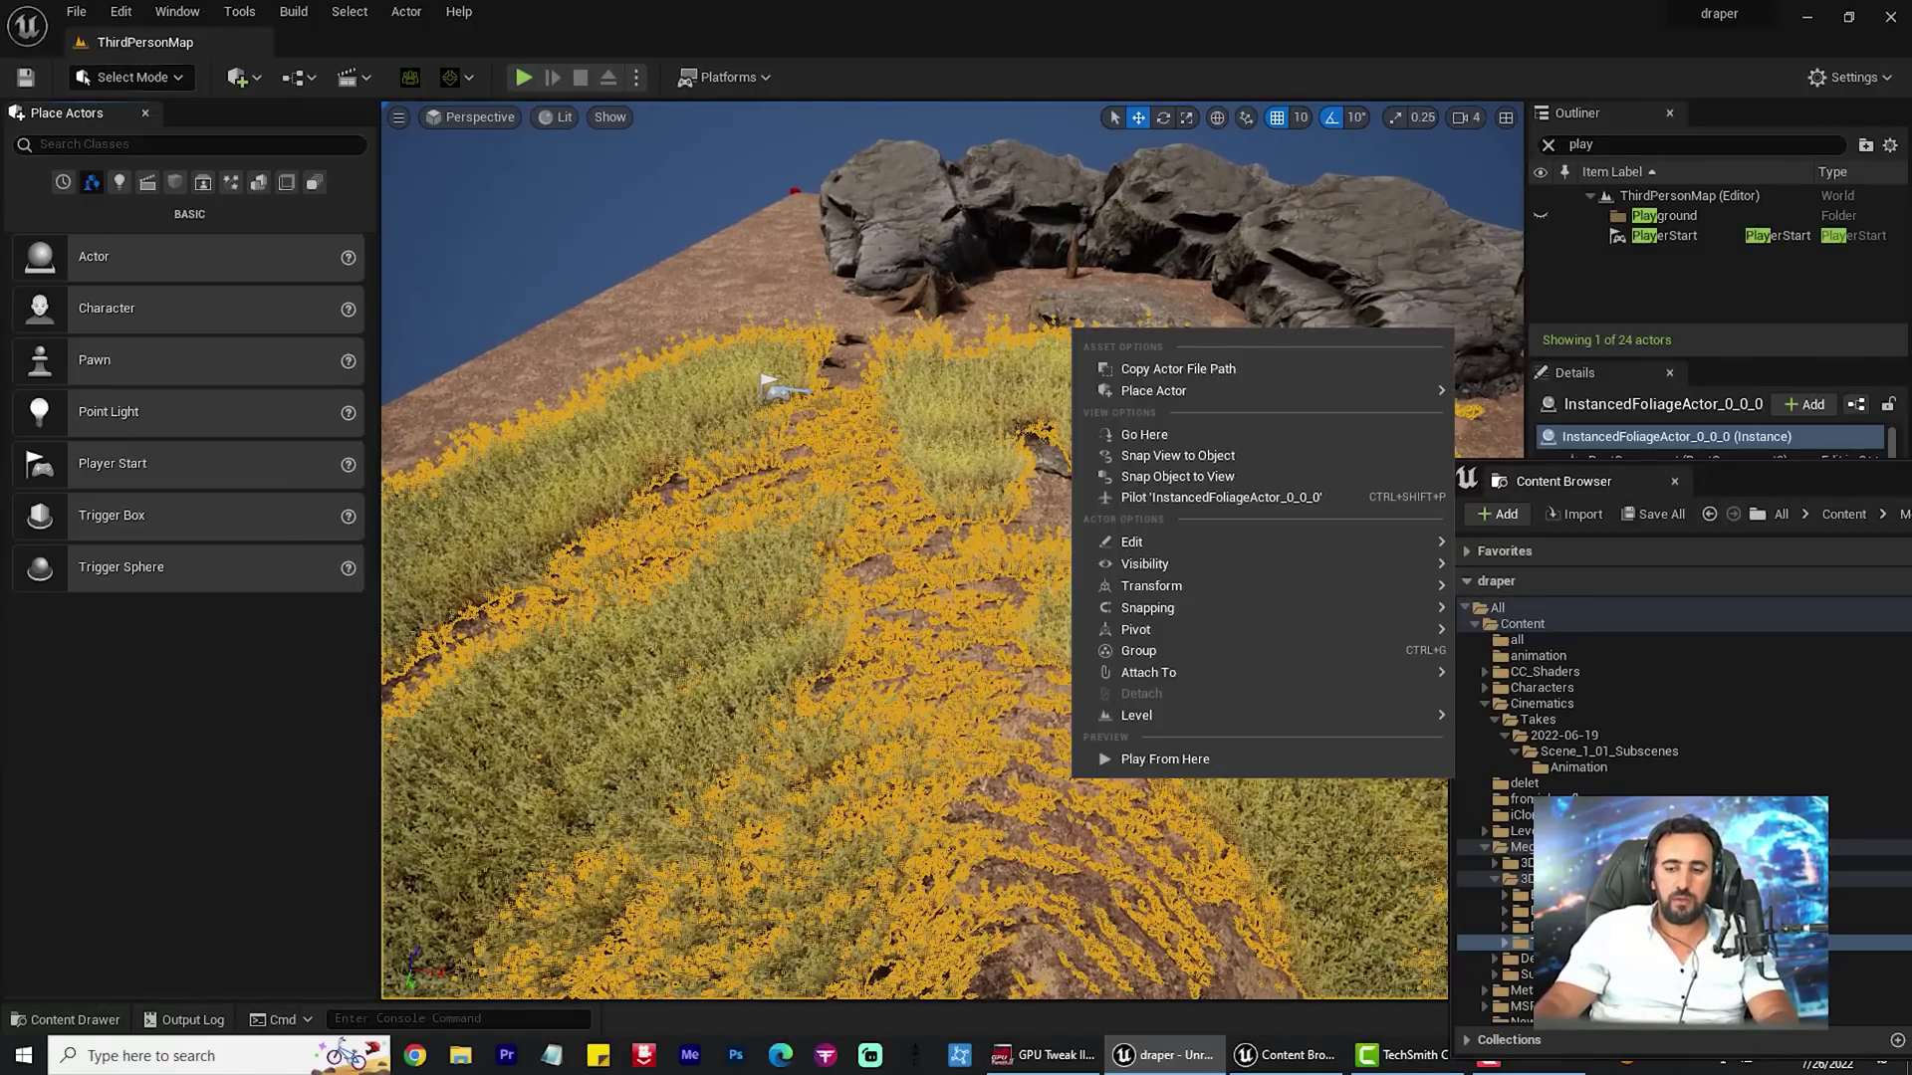
click(1162, 760)
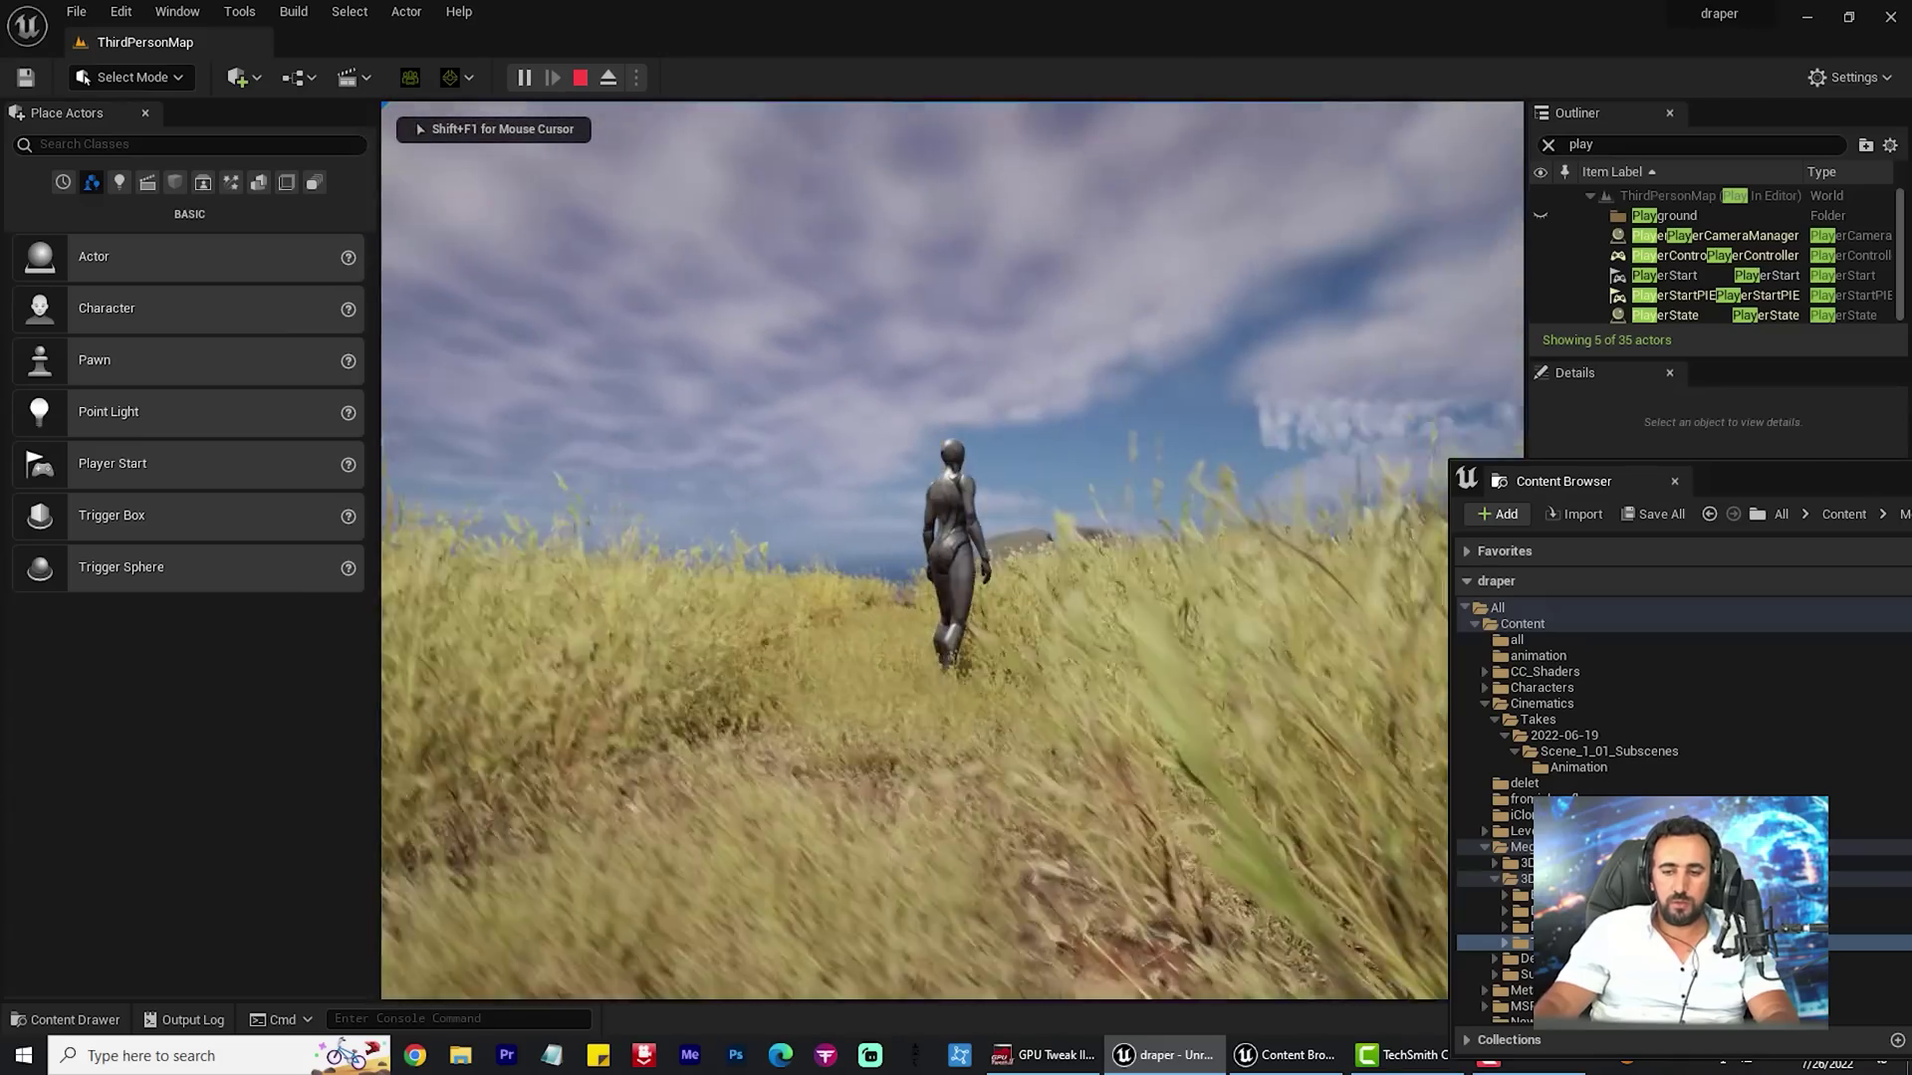
key(w)
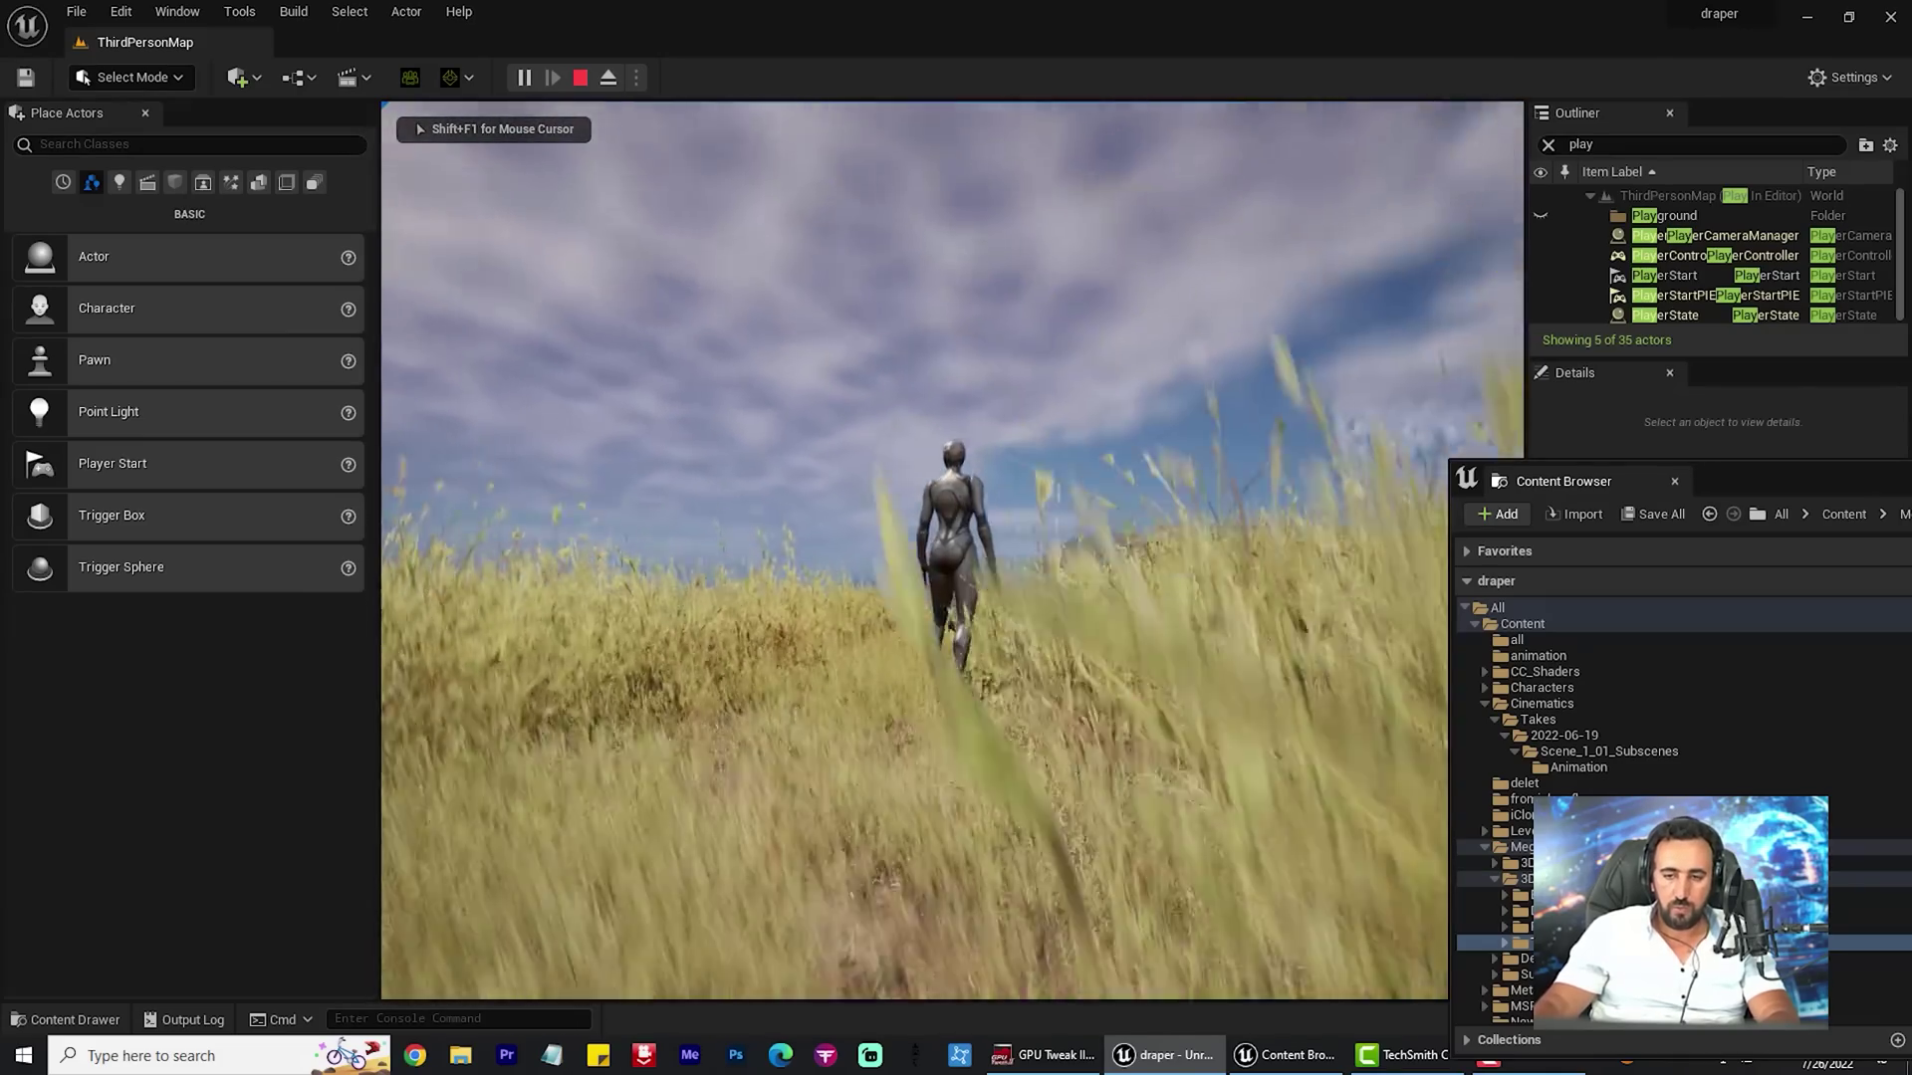
key(w)
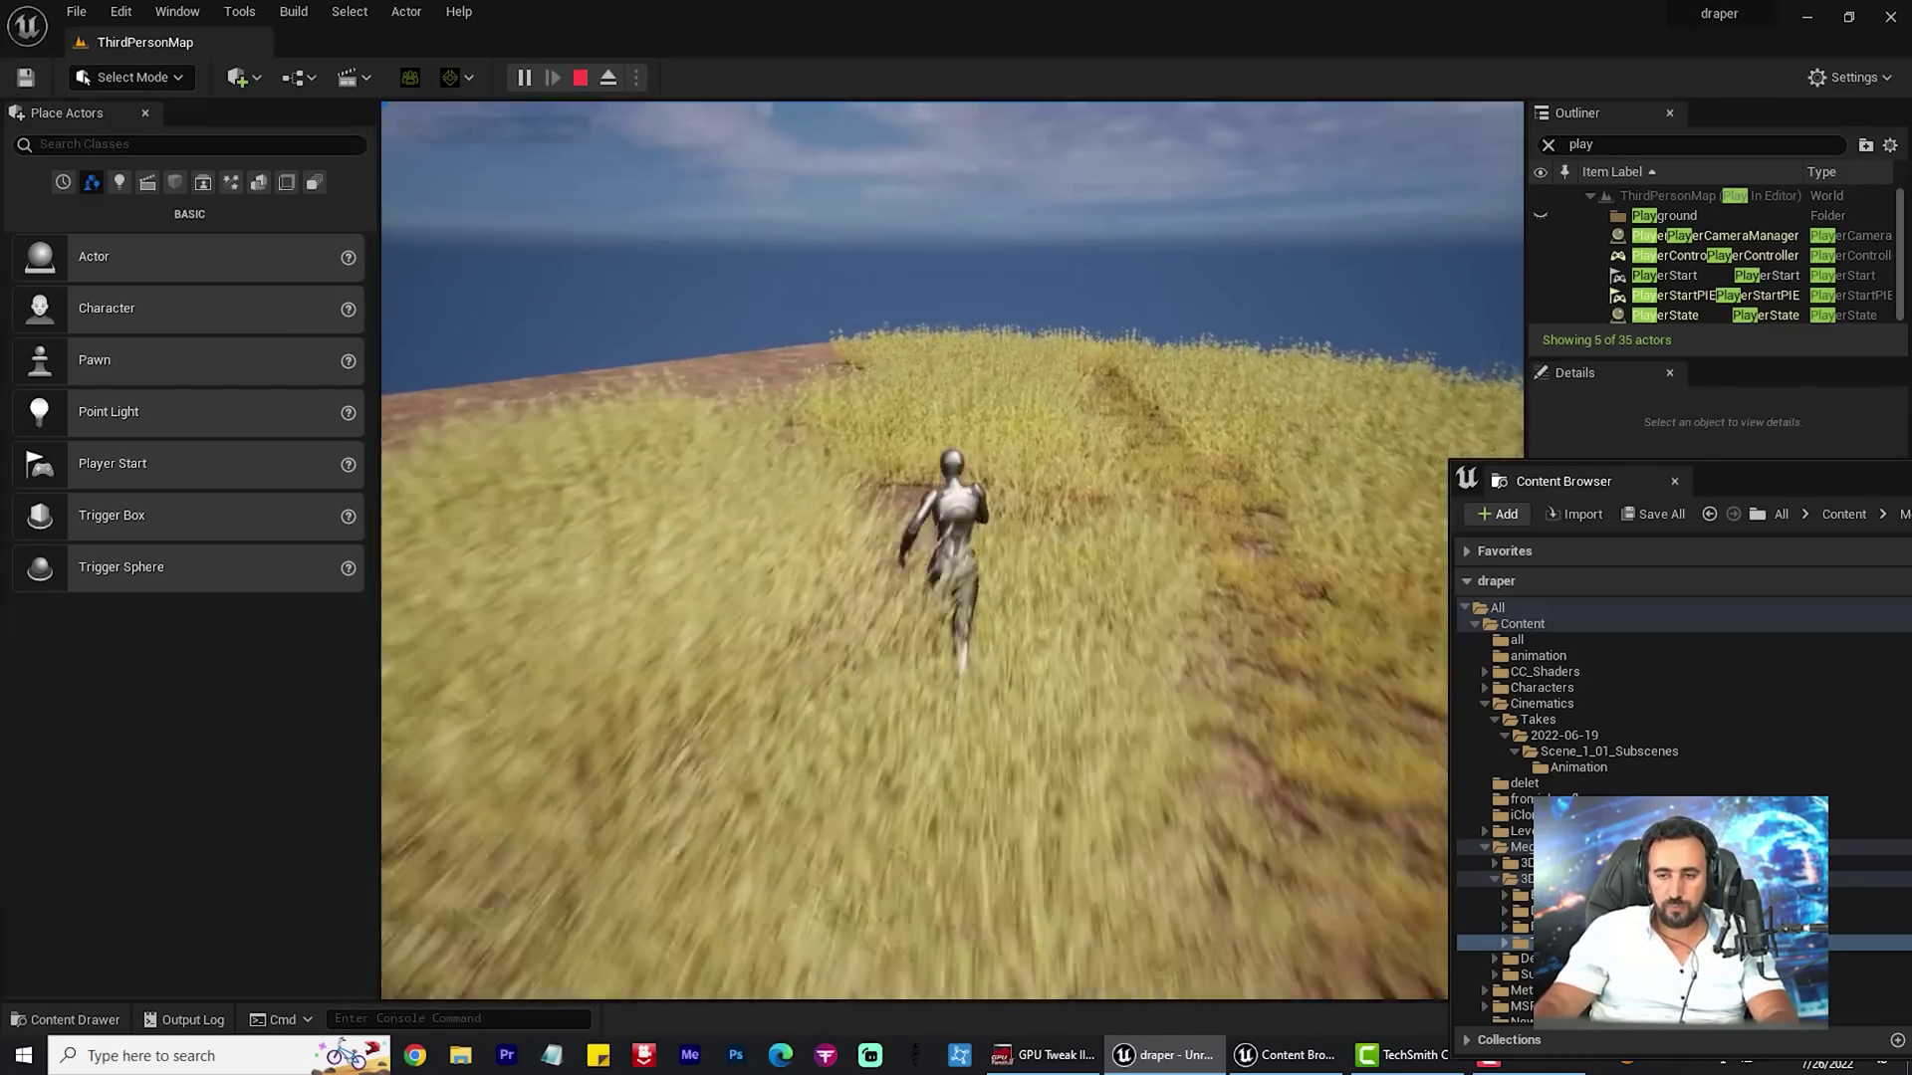
key(Escape)
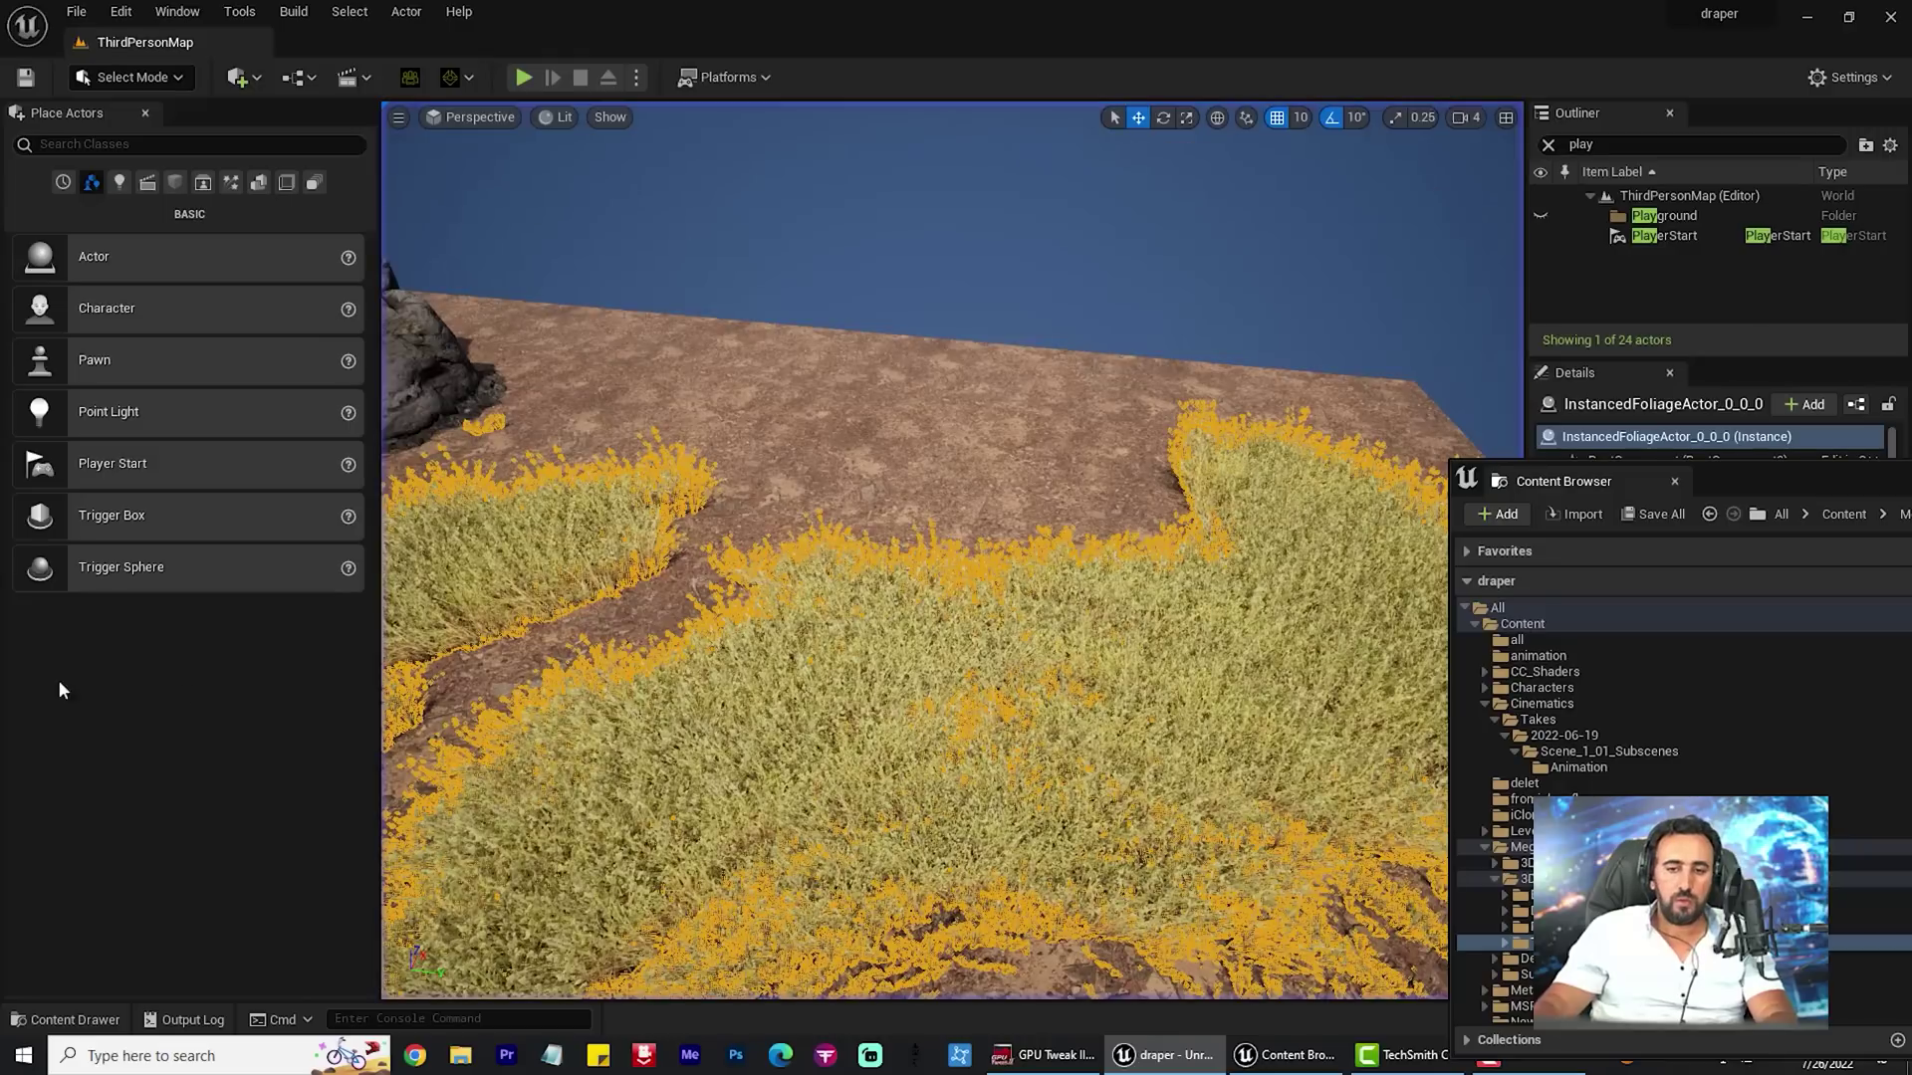
Return to Foliage mode, filter the types by "s_to", select all three Toad Rush types, and set their maximum Scale X to 5.0
click(130, 79)
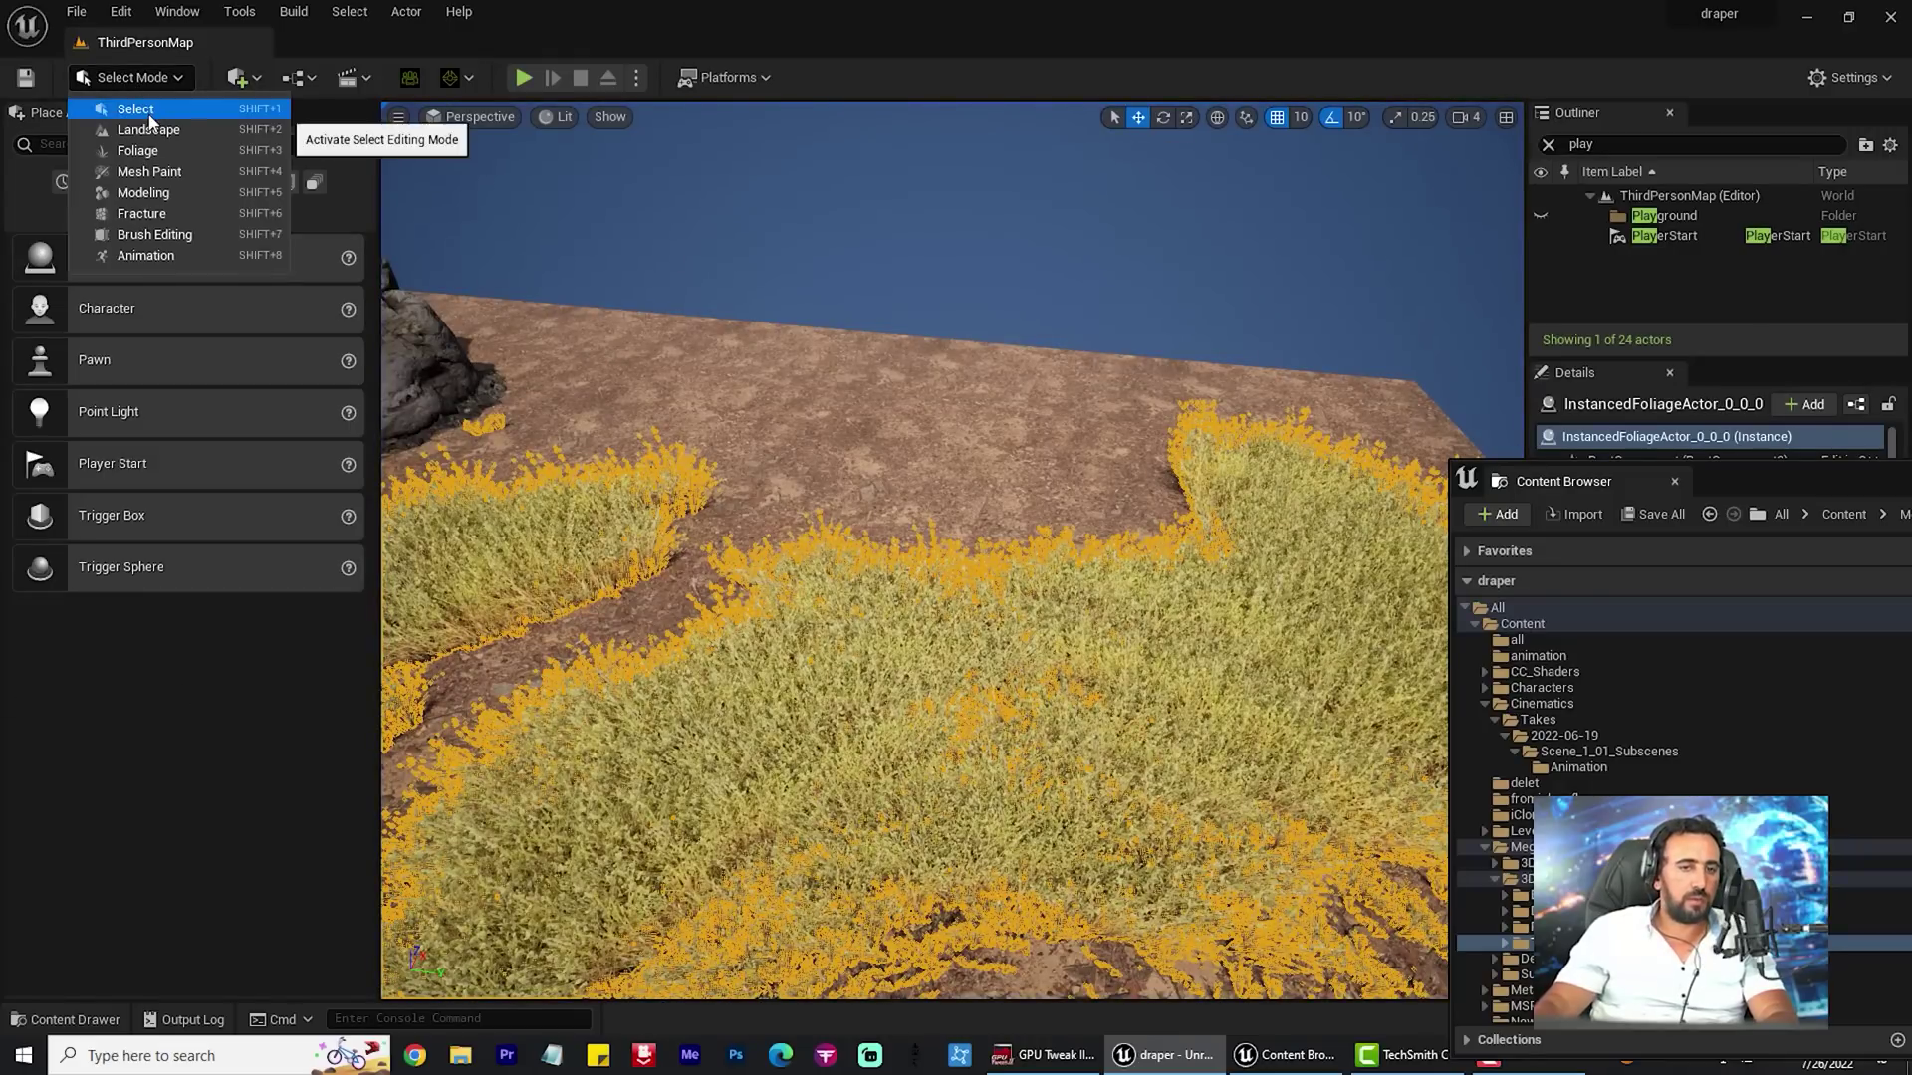
click(138, 151)
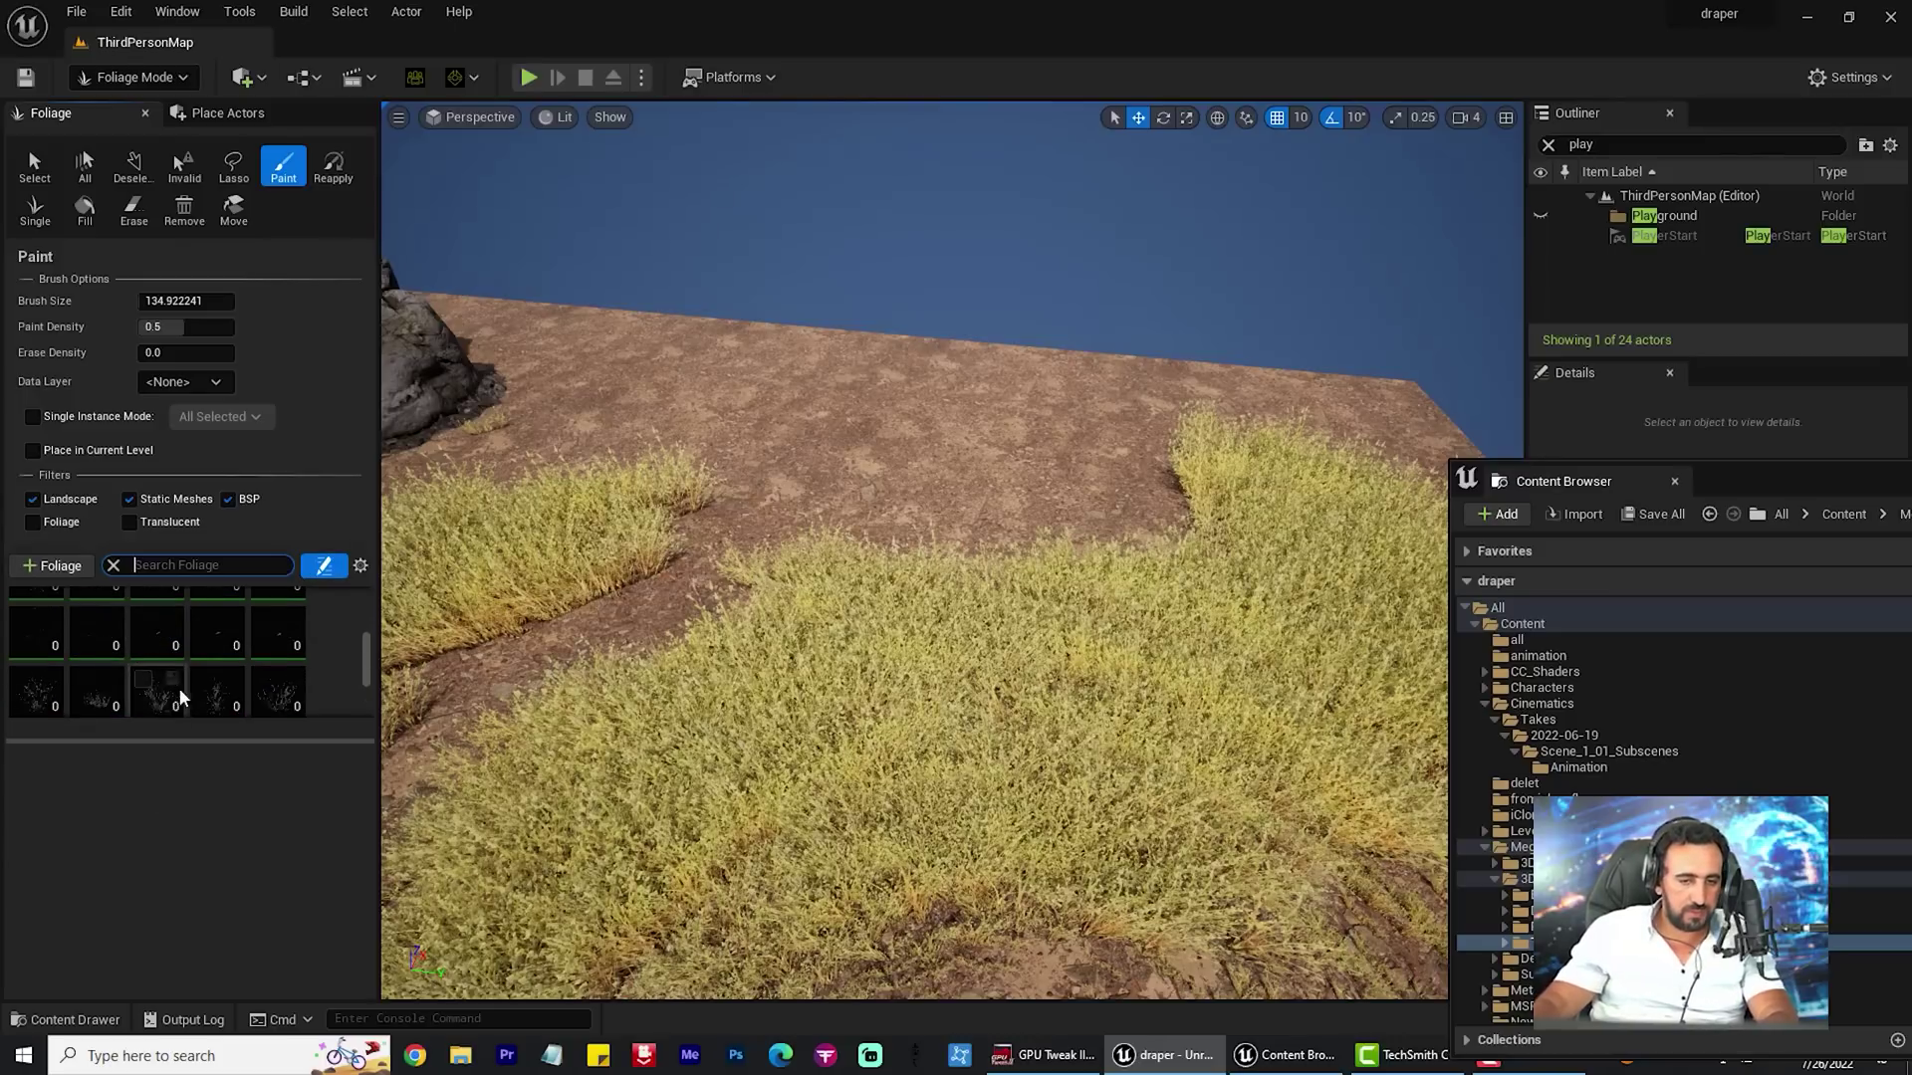
scroll(199, 685, up, 5)
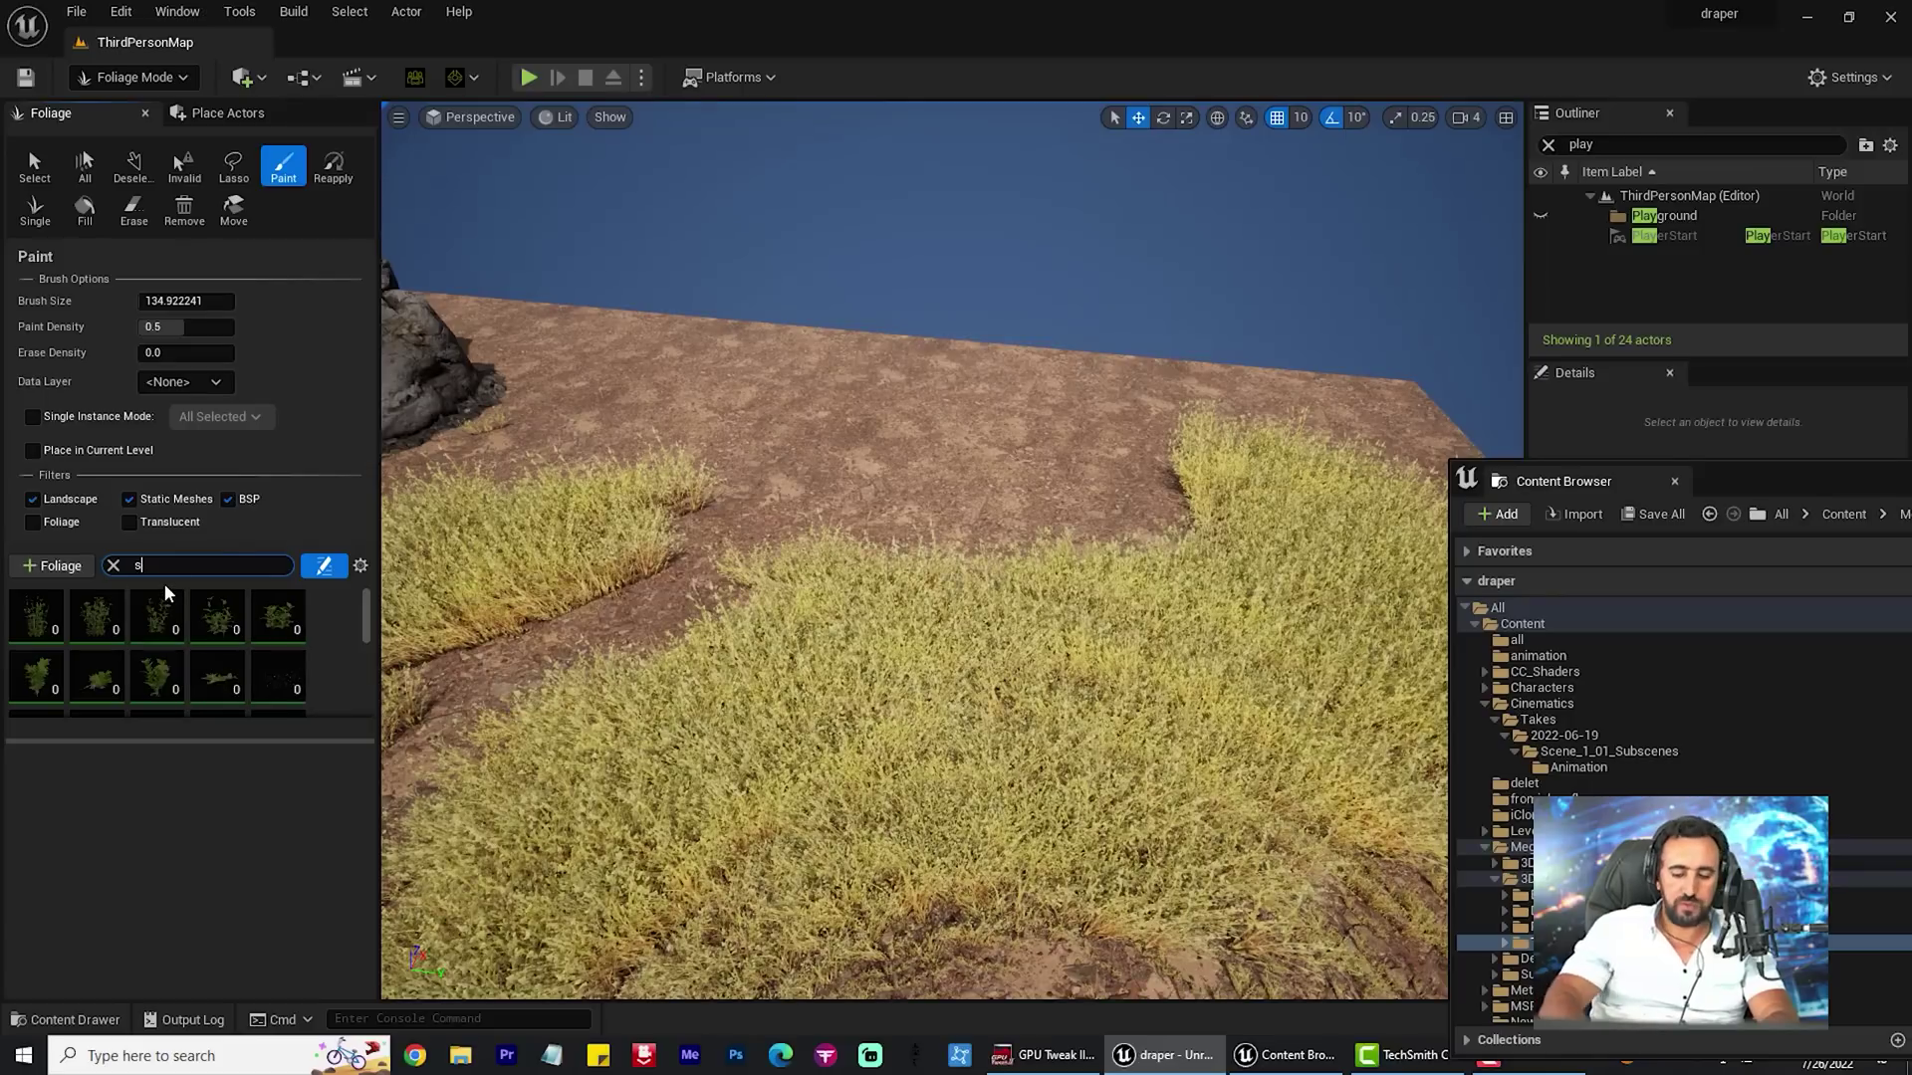
text(_to)
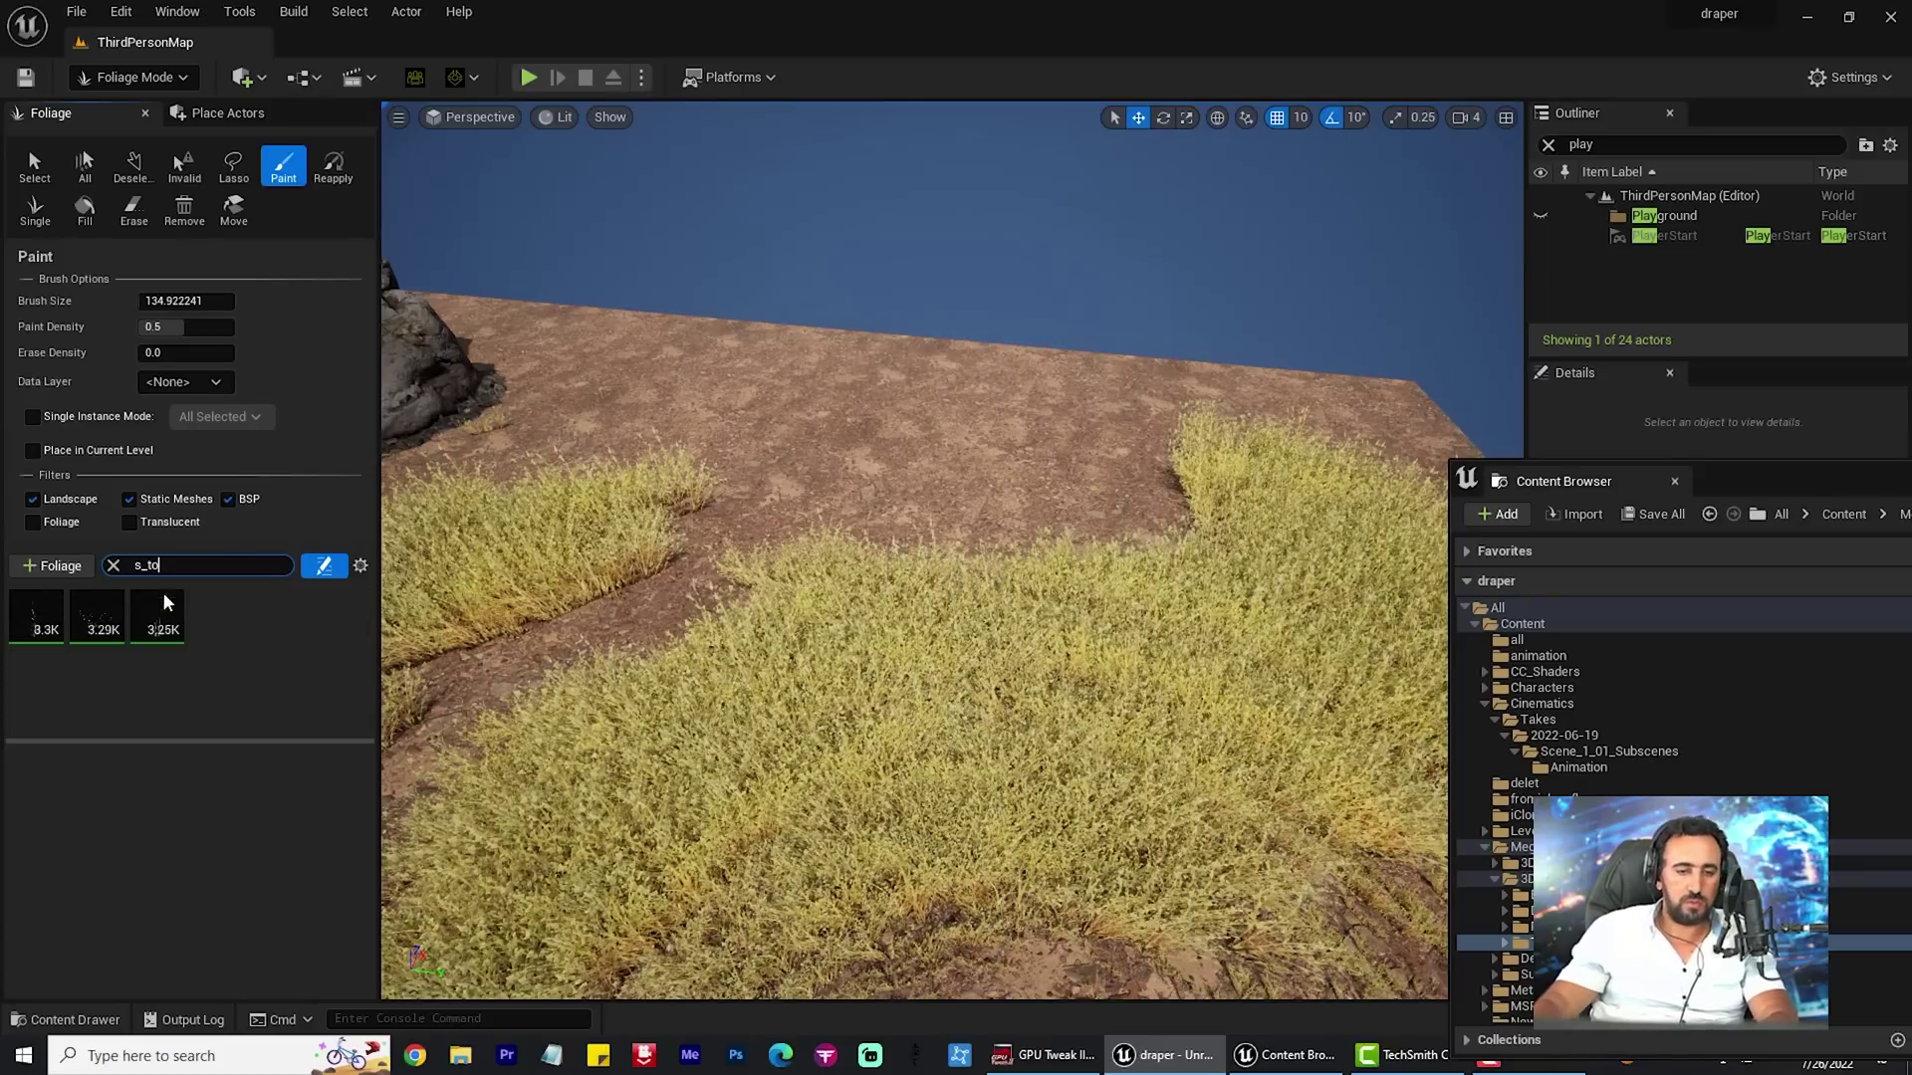
click(33, 627)
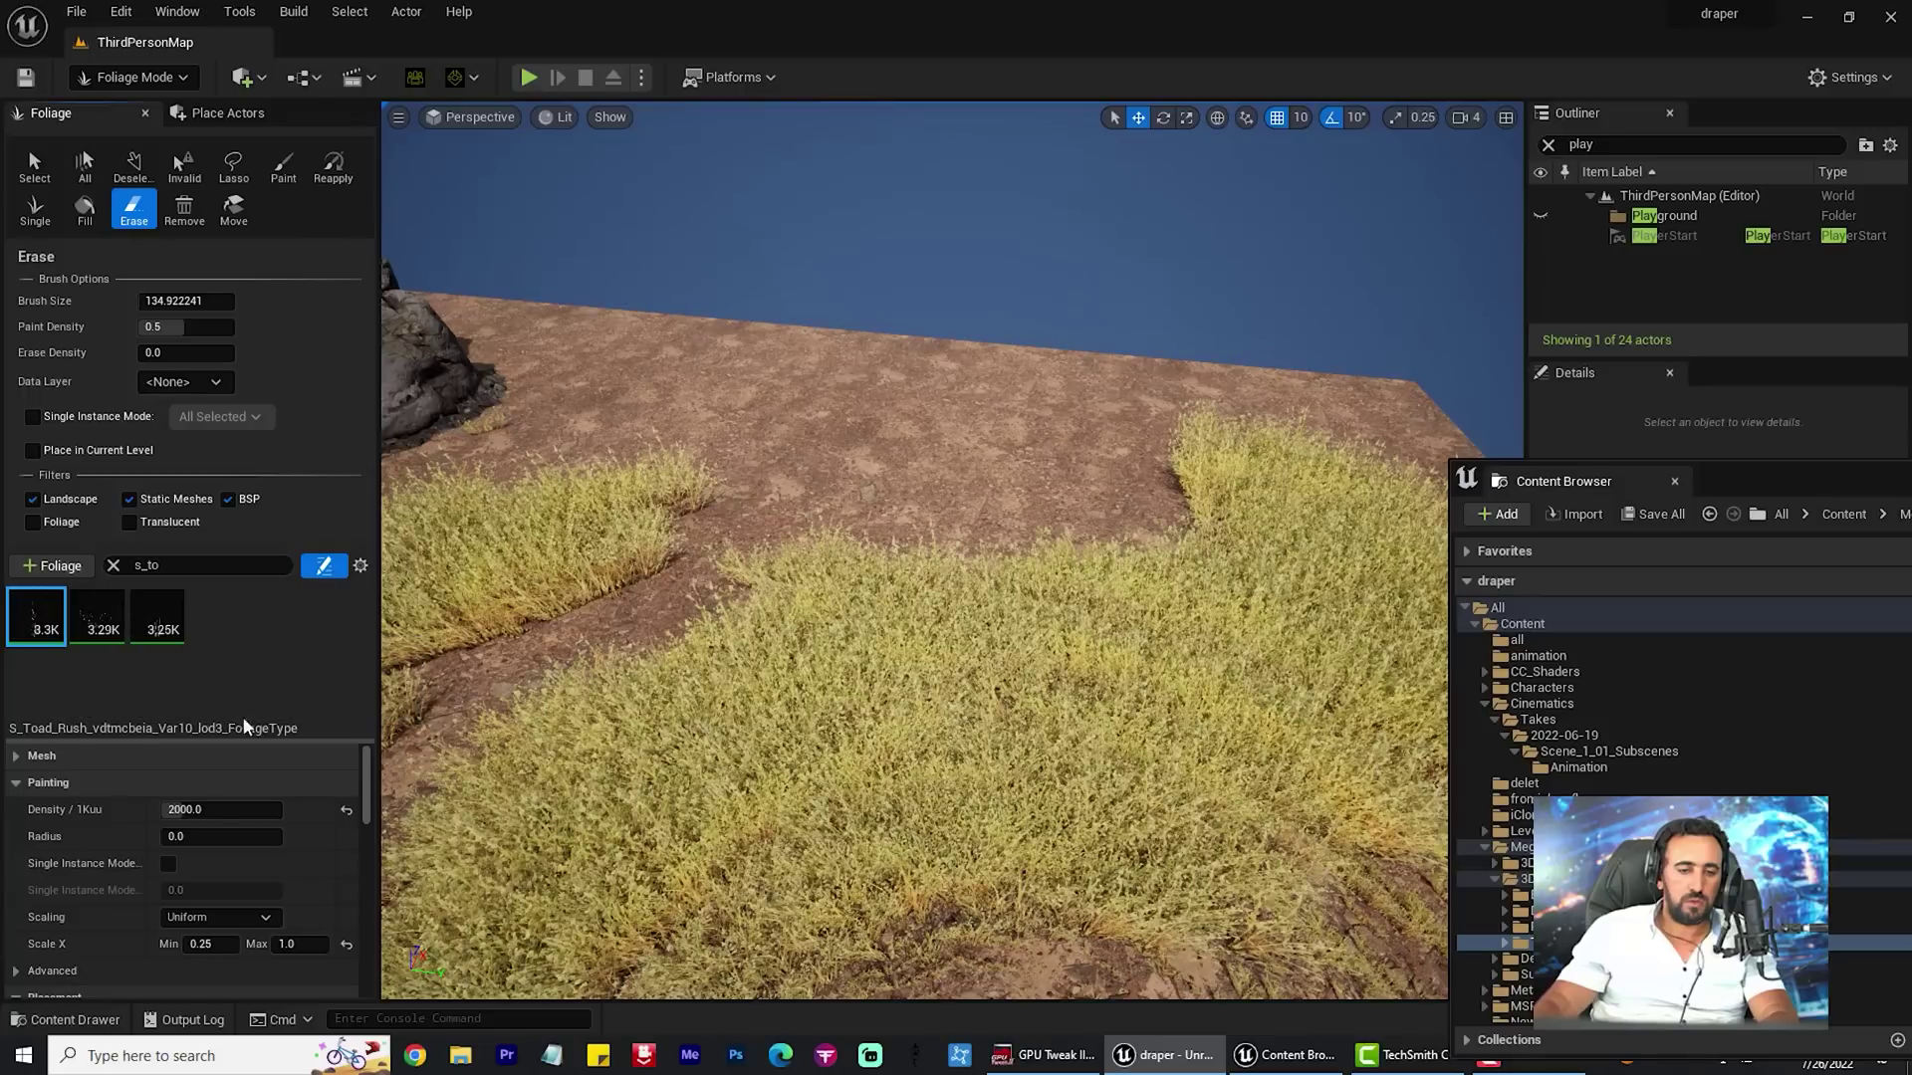
click(160, 633)
shift+click(54, 633)
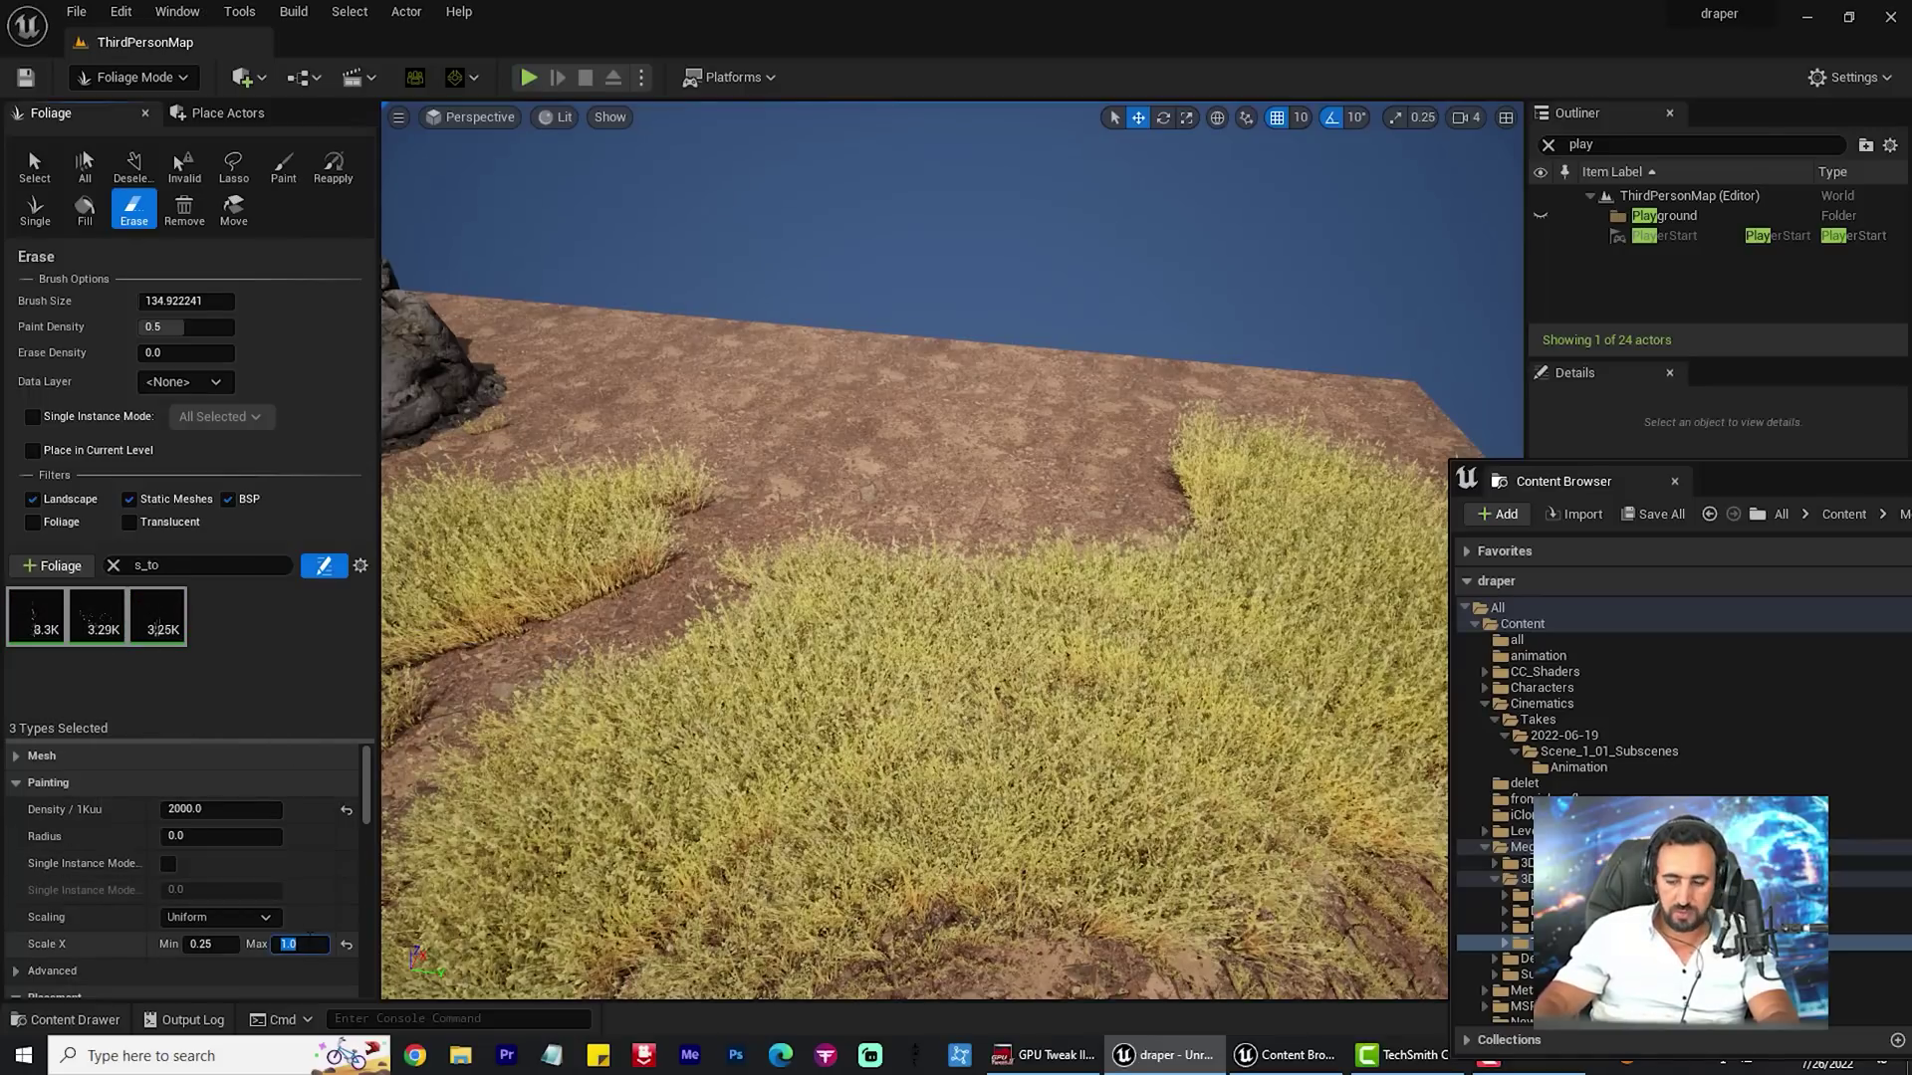
Paint a taller patch of Toad Rush on the bare ground beside the far end of the rocks
right_drag(856, 635, 852, 618)
scroll(987, 486, down, 5)
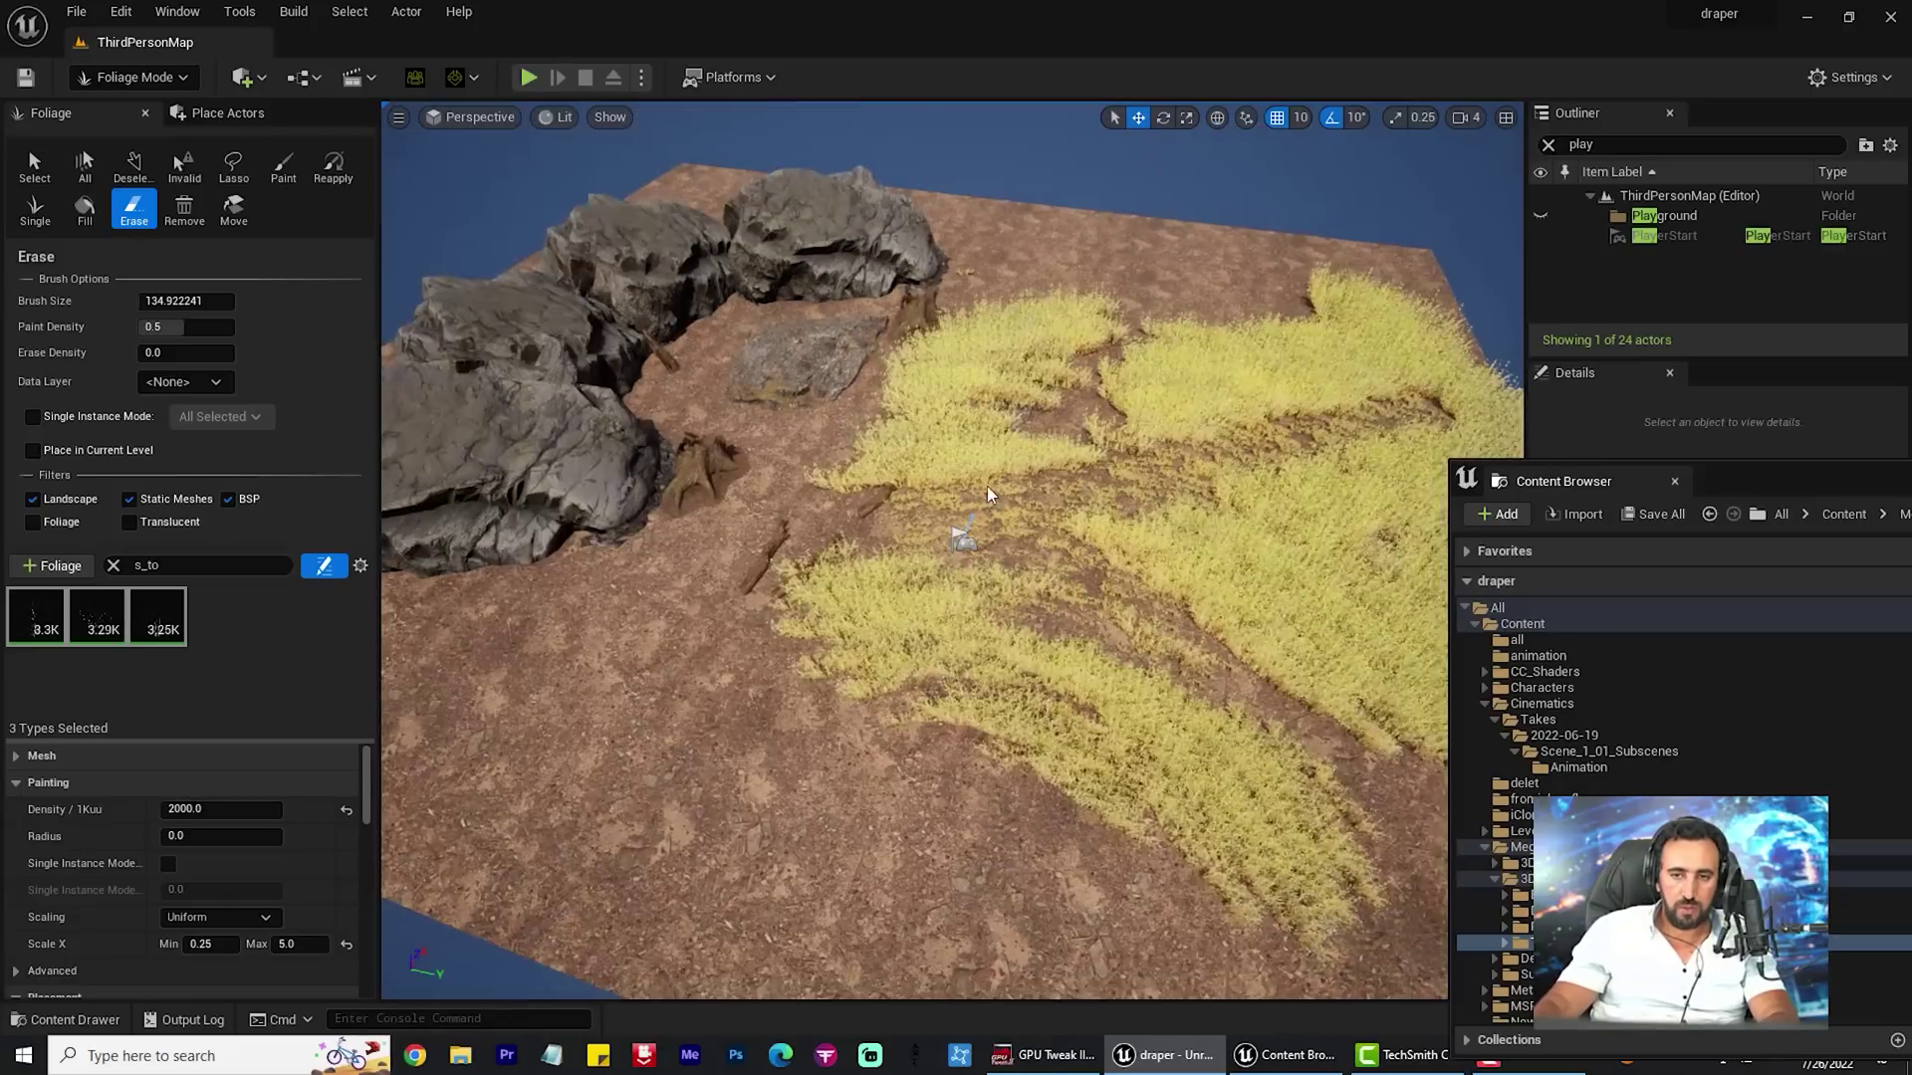
right_drag(988, 486, 973, 491)
scroll(973, 491, up, 4)
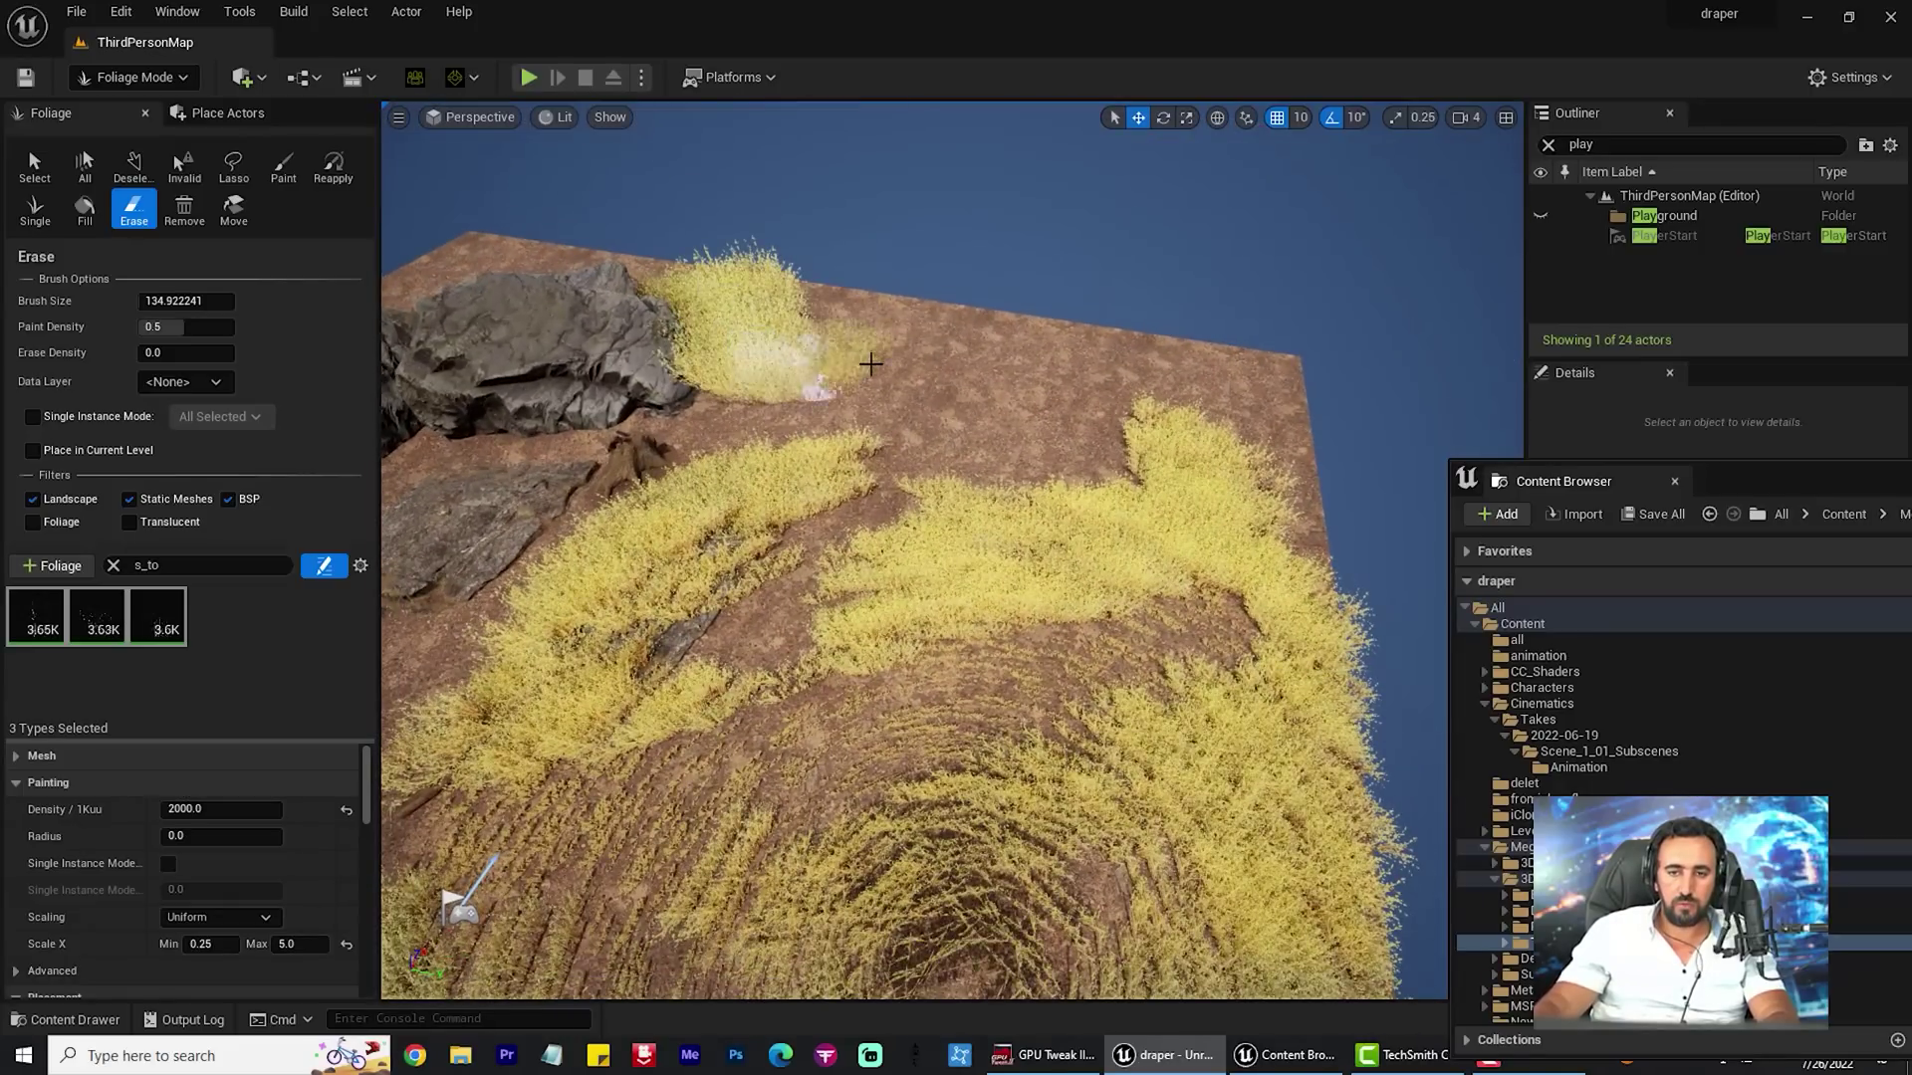
mouse_move(1044, 377)
mouse_down()
mouse_move(1120, 414)
mouse_move(730, 419)
mouse_up()
right_drag(1018, 558, 1017, 468)
key(s)
Paint more Toad Rush across the remaining open ground in front of the rocks, filling the gaps between the patches
mouse_move(610, 674)
mouse_down()
mouse_move(1180, 741)
mouse_move(1394, 697)
mouse_up()
right_drag(1080, 653, 1006, 697)
mouse_move(1025, 777)
mouse_down()
mouse_move(1204, 591)
mouse_move(1095, 645)
mouse_up()
right_drag(1095, 645, 1035, 677)
key(w)
mouse_move(854, 506)
right_down()
mouse_move(637, 506)
mouse_move(1103, 521)
mouse_move(776, 478)
right_up()
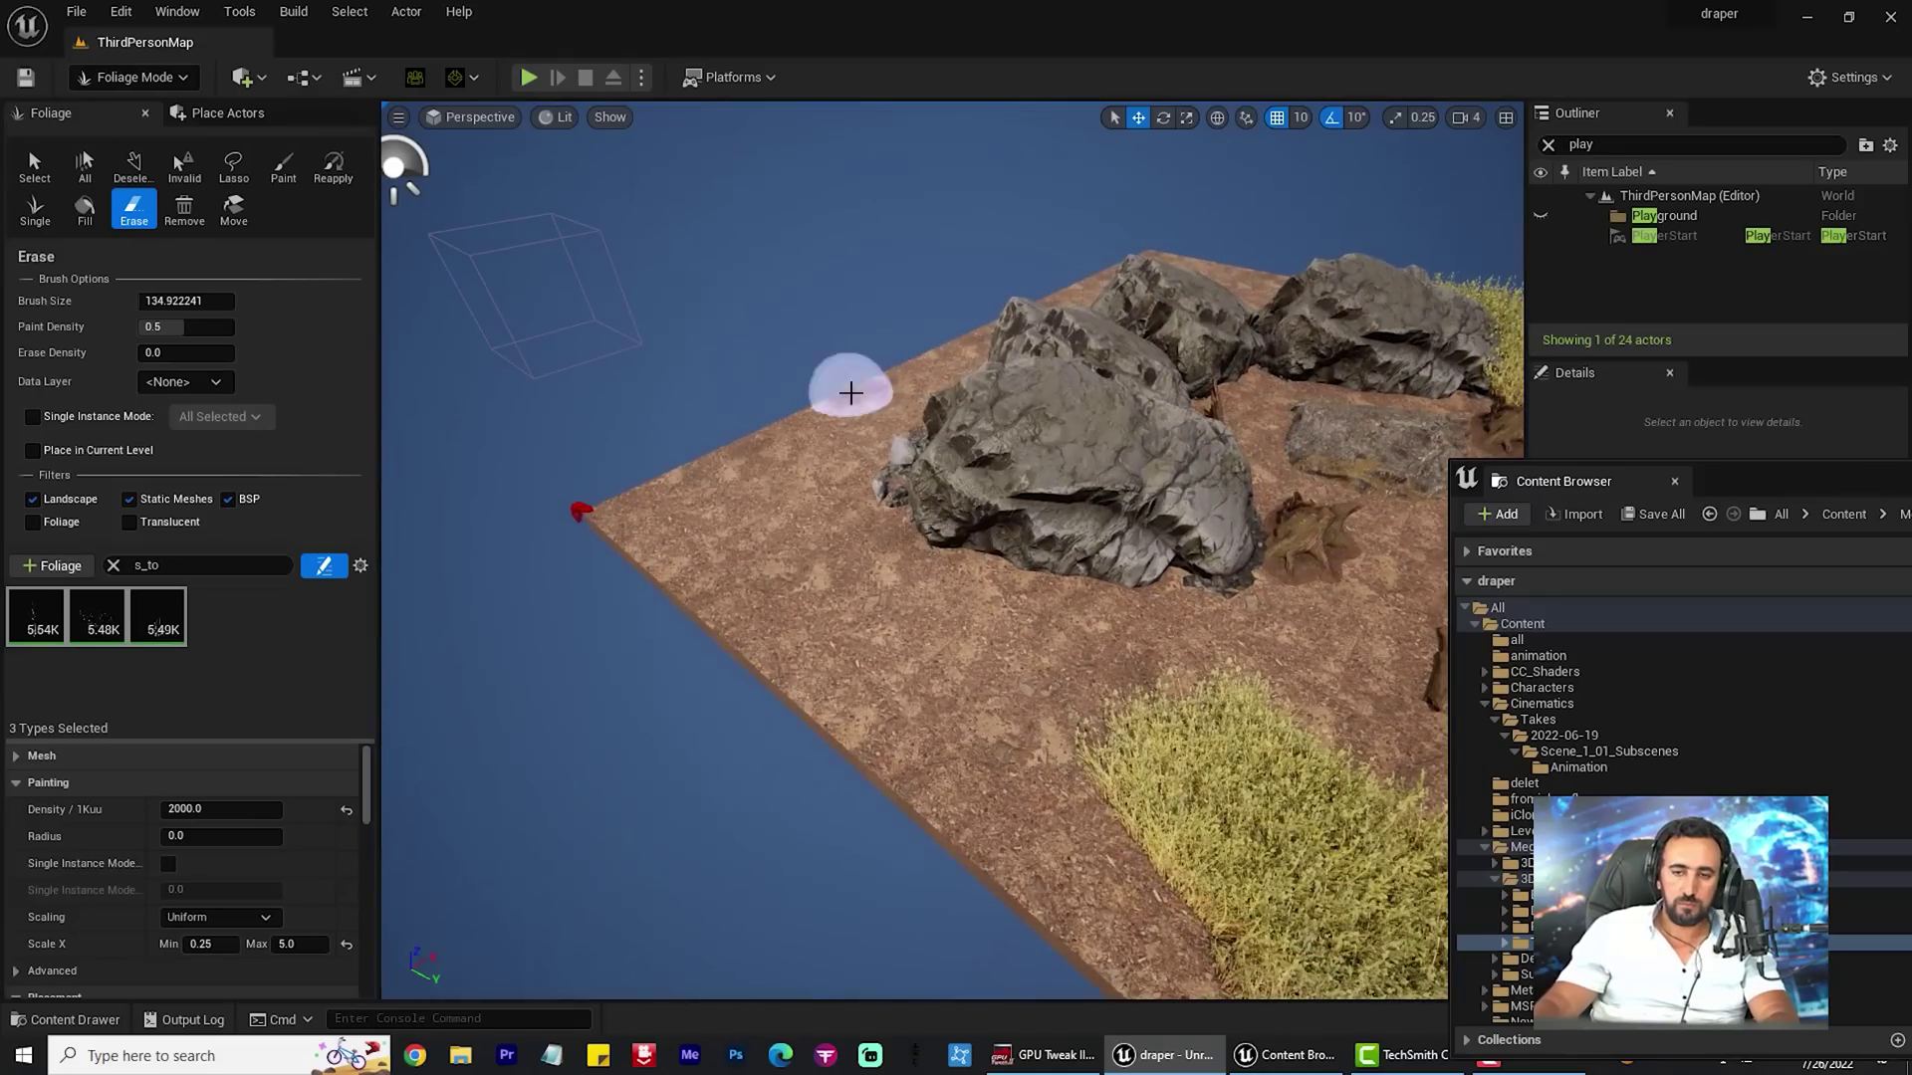
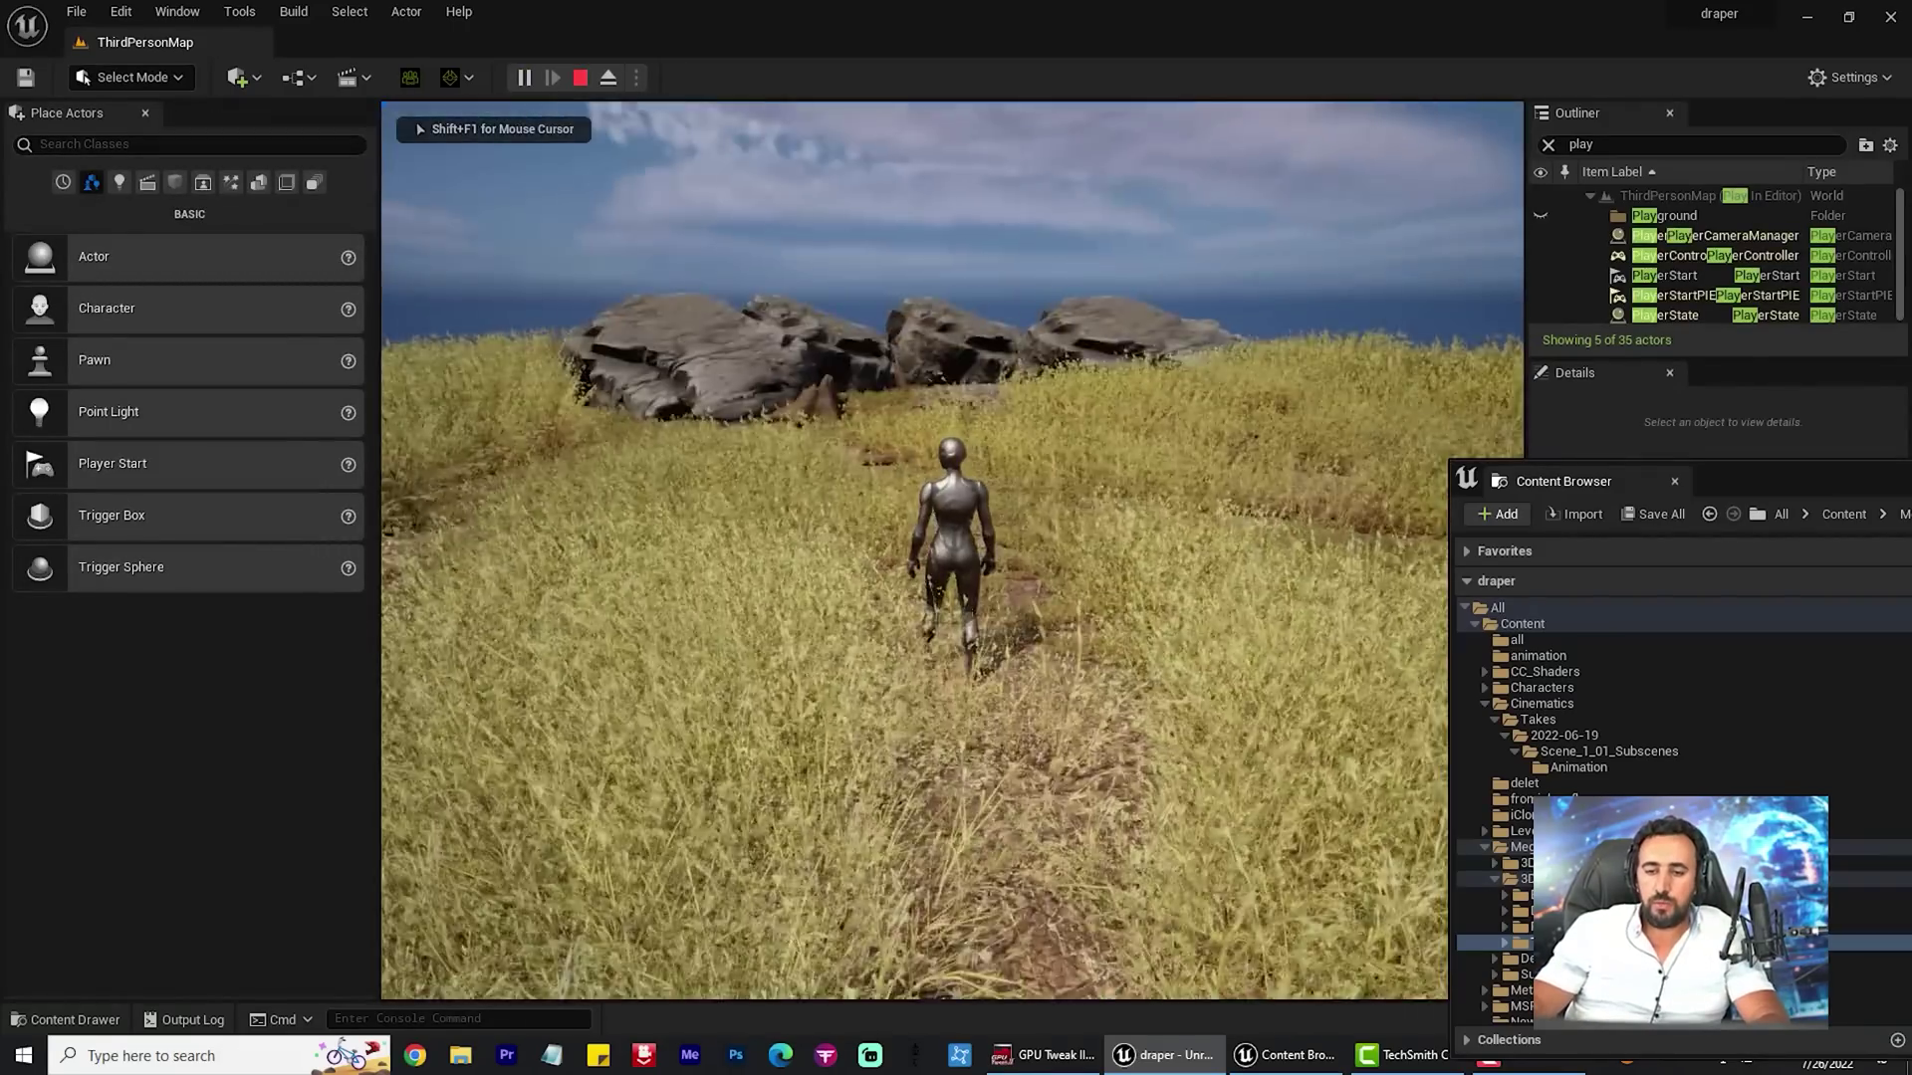
Stop the play test and inspect the painted grass and the path from close to the ground
key(Escape)
right_drag(876, 527, 846, 637)
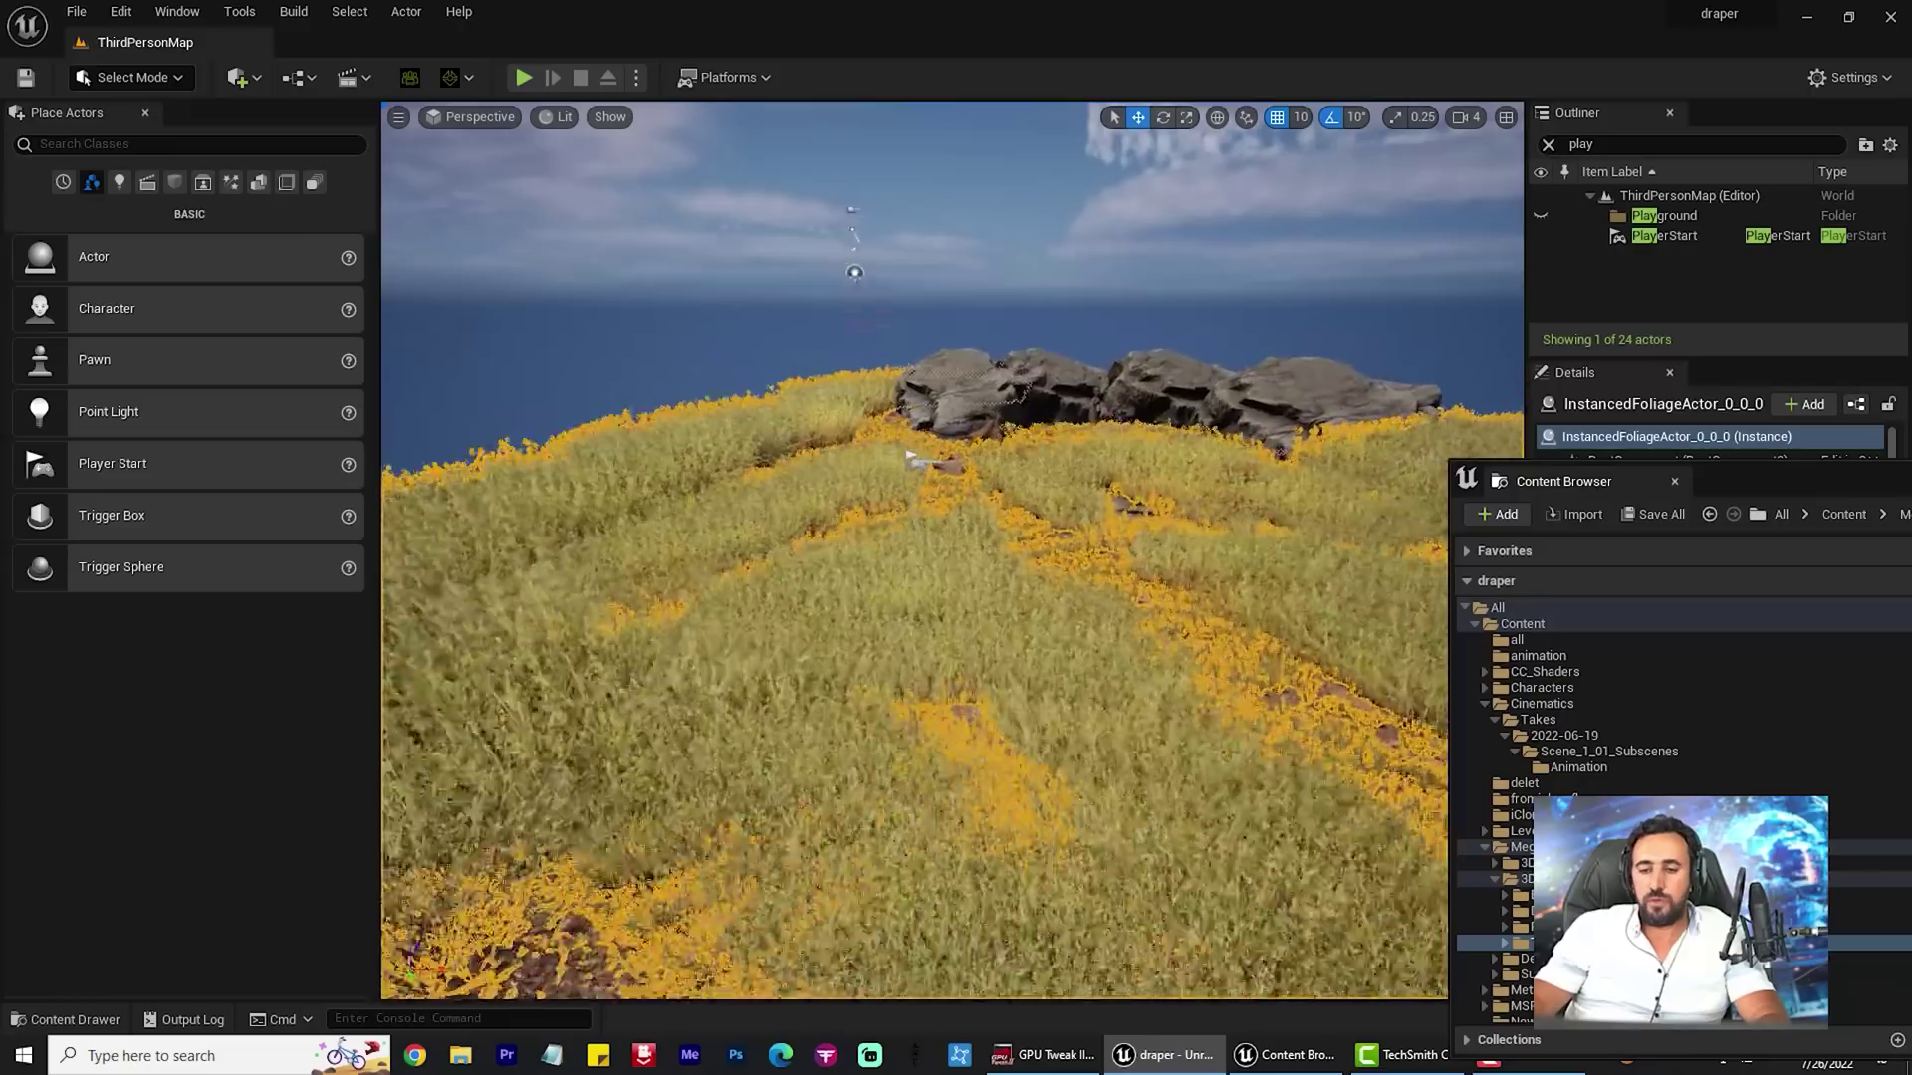
right_drag(1125, 651, 1081, 633)
middle_drag(1007, 707, 904, 637)
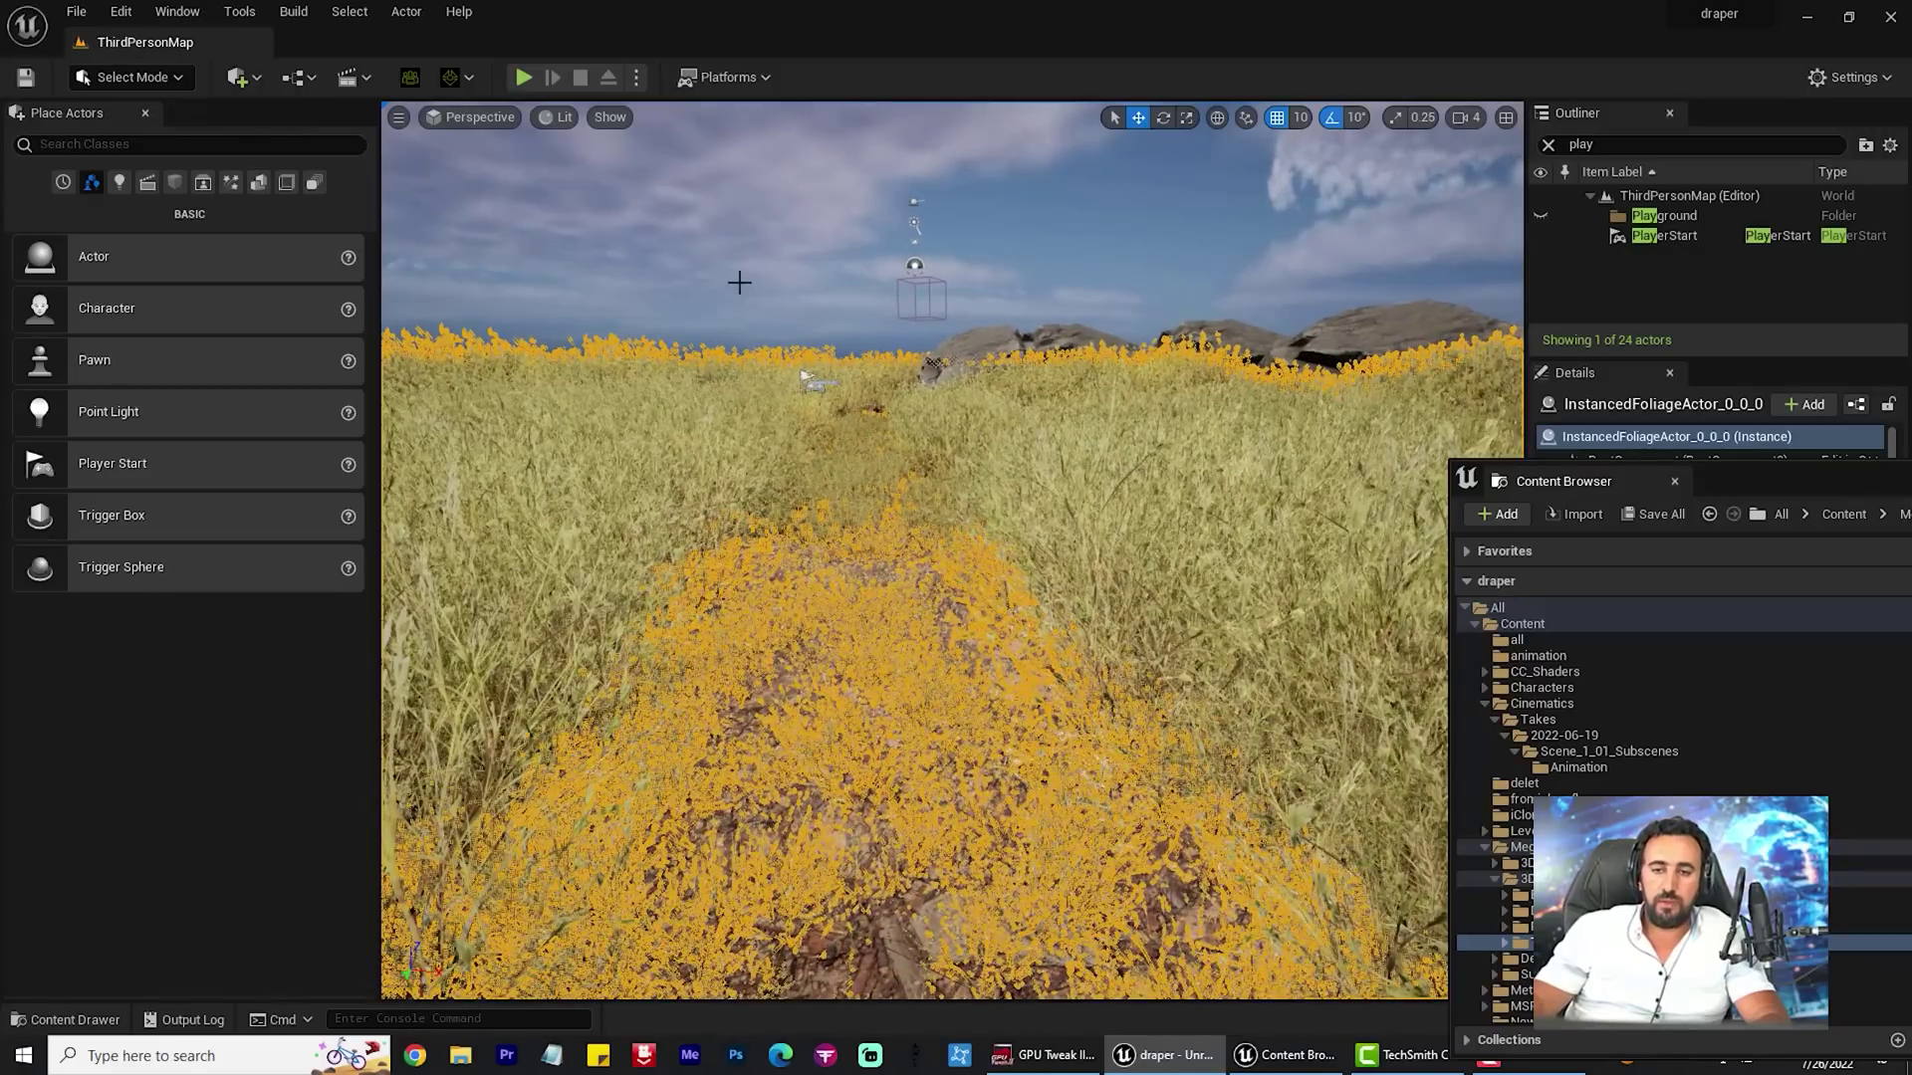
click(837, 376)
right_drag(836, 376, 836, 376)
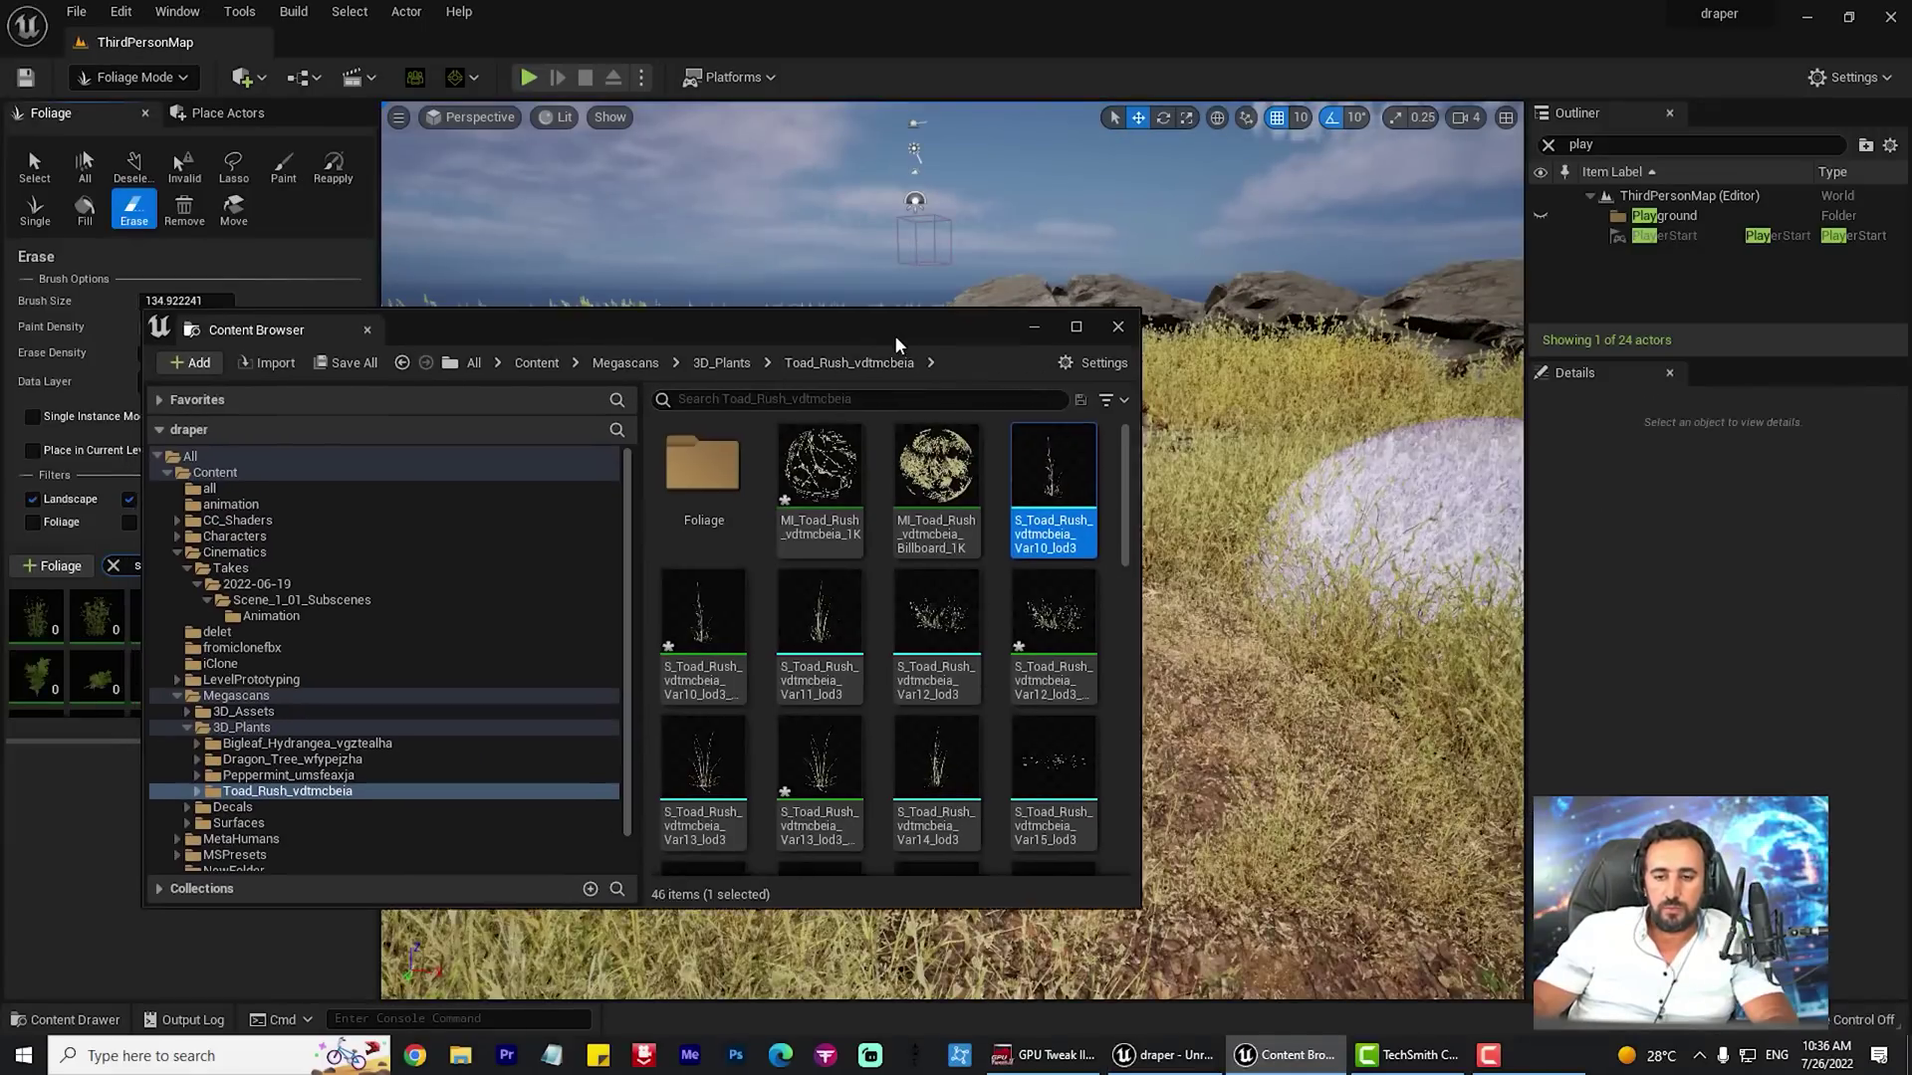
Enlarge the Content Browser, narrow its folder tree, select the MI_Toad_Rush_vdtmcbeia_1K material instance, and place the window below the viewport's grass
drag(887, 331, 1048, 296)
drag(1297, 869, 1871, 943)
drag(1300, 295, 864, 261)
double_click(858, 259)
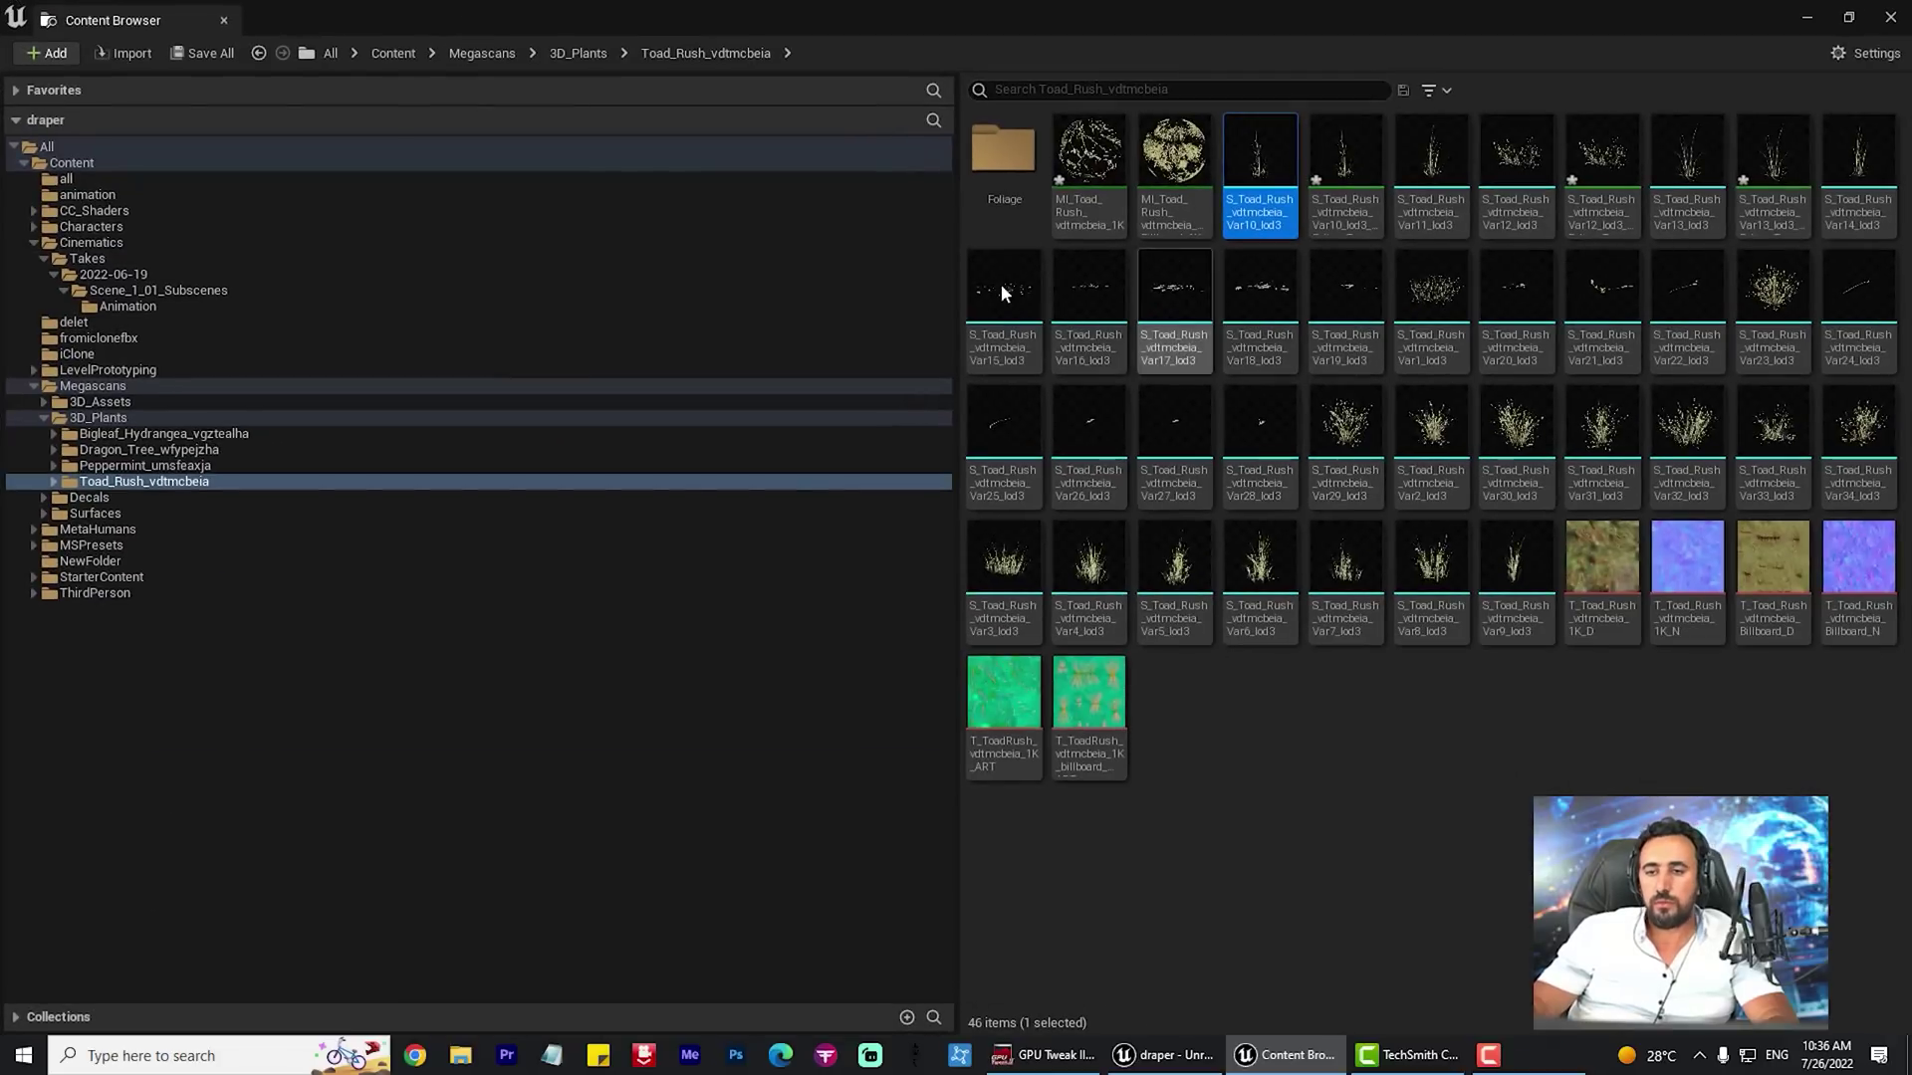
drag(814, 333, 351, 329)
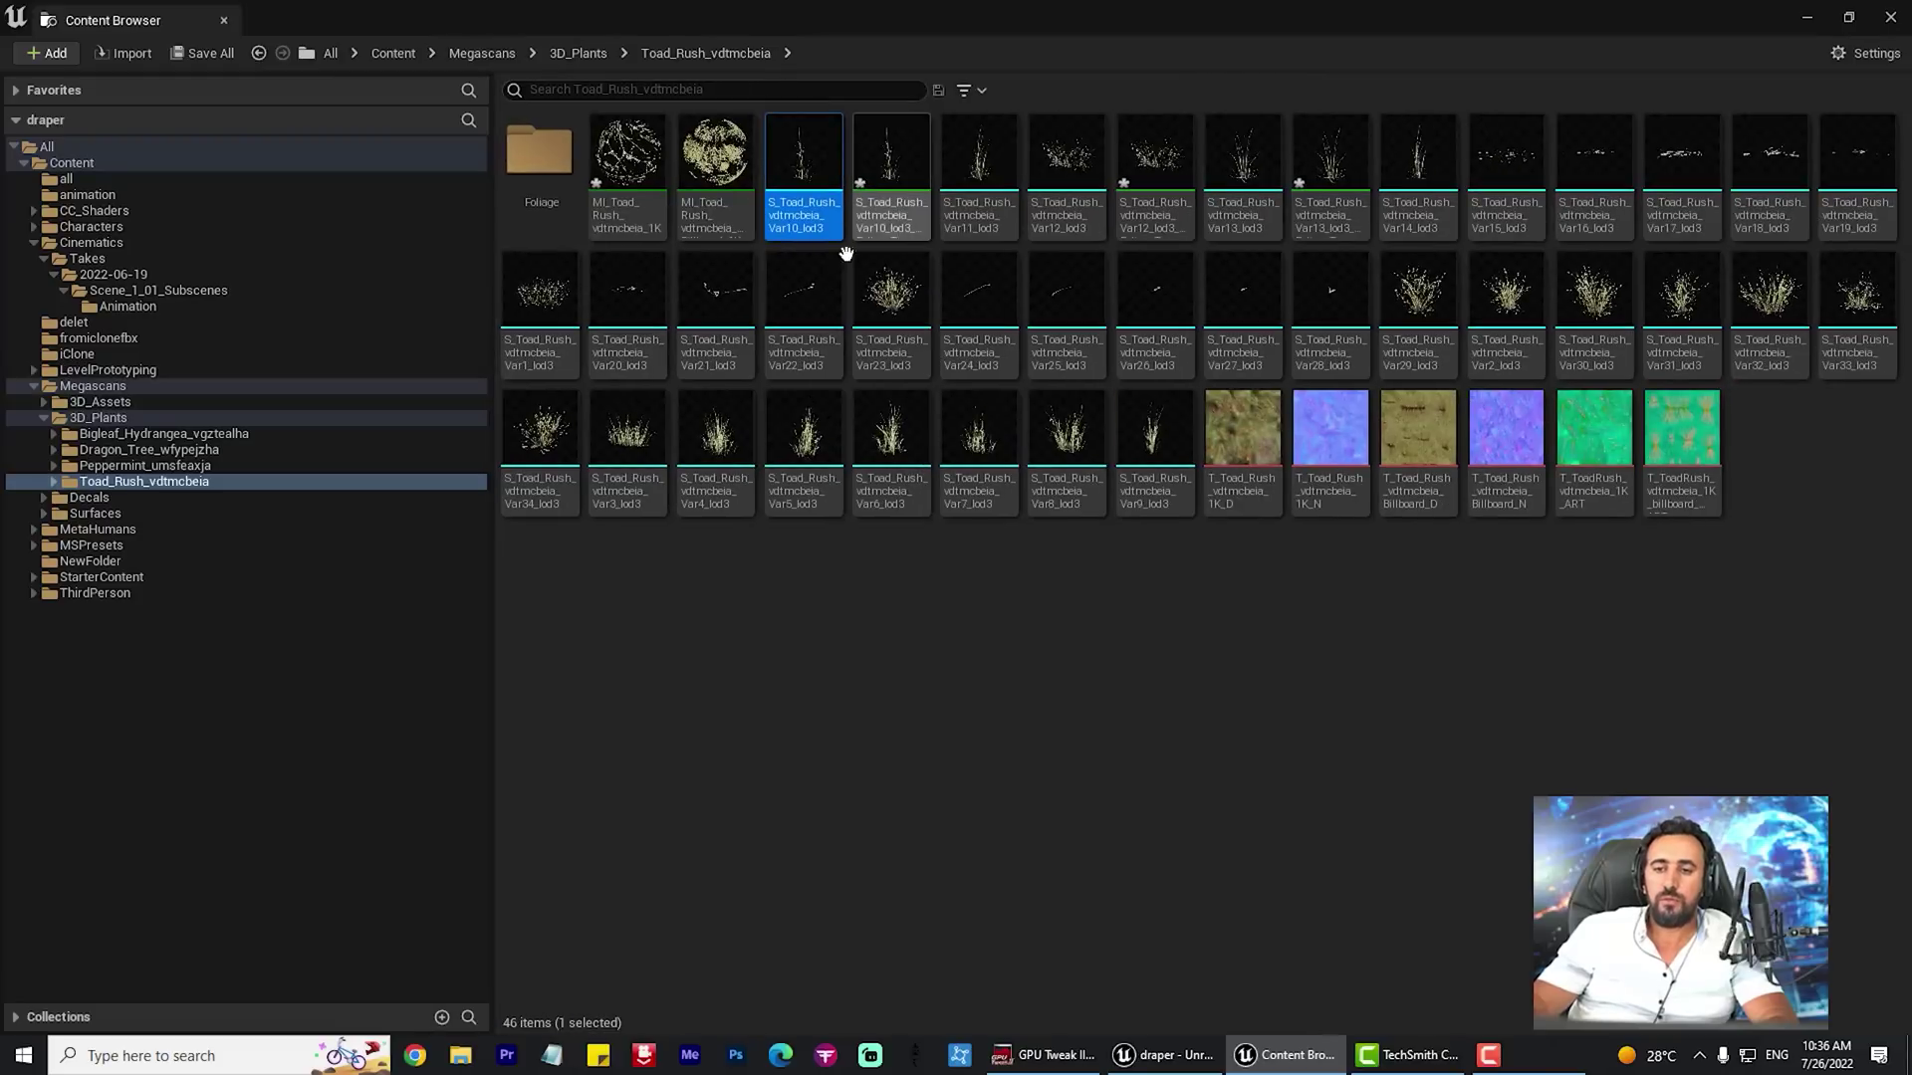
click(635, 157)
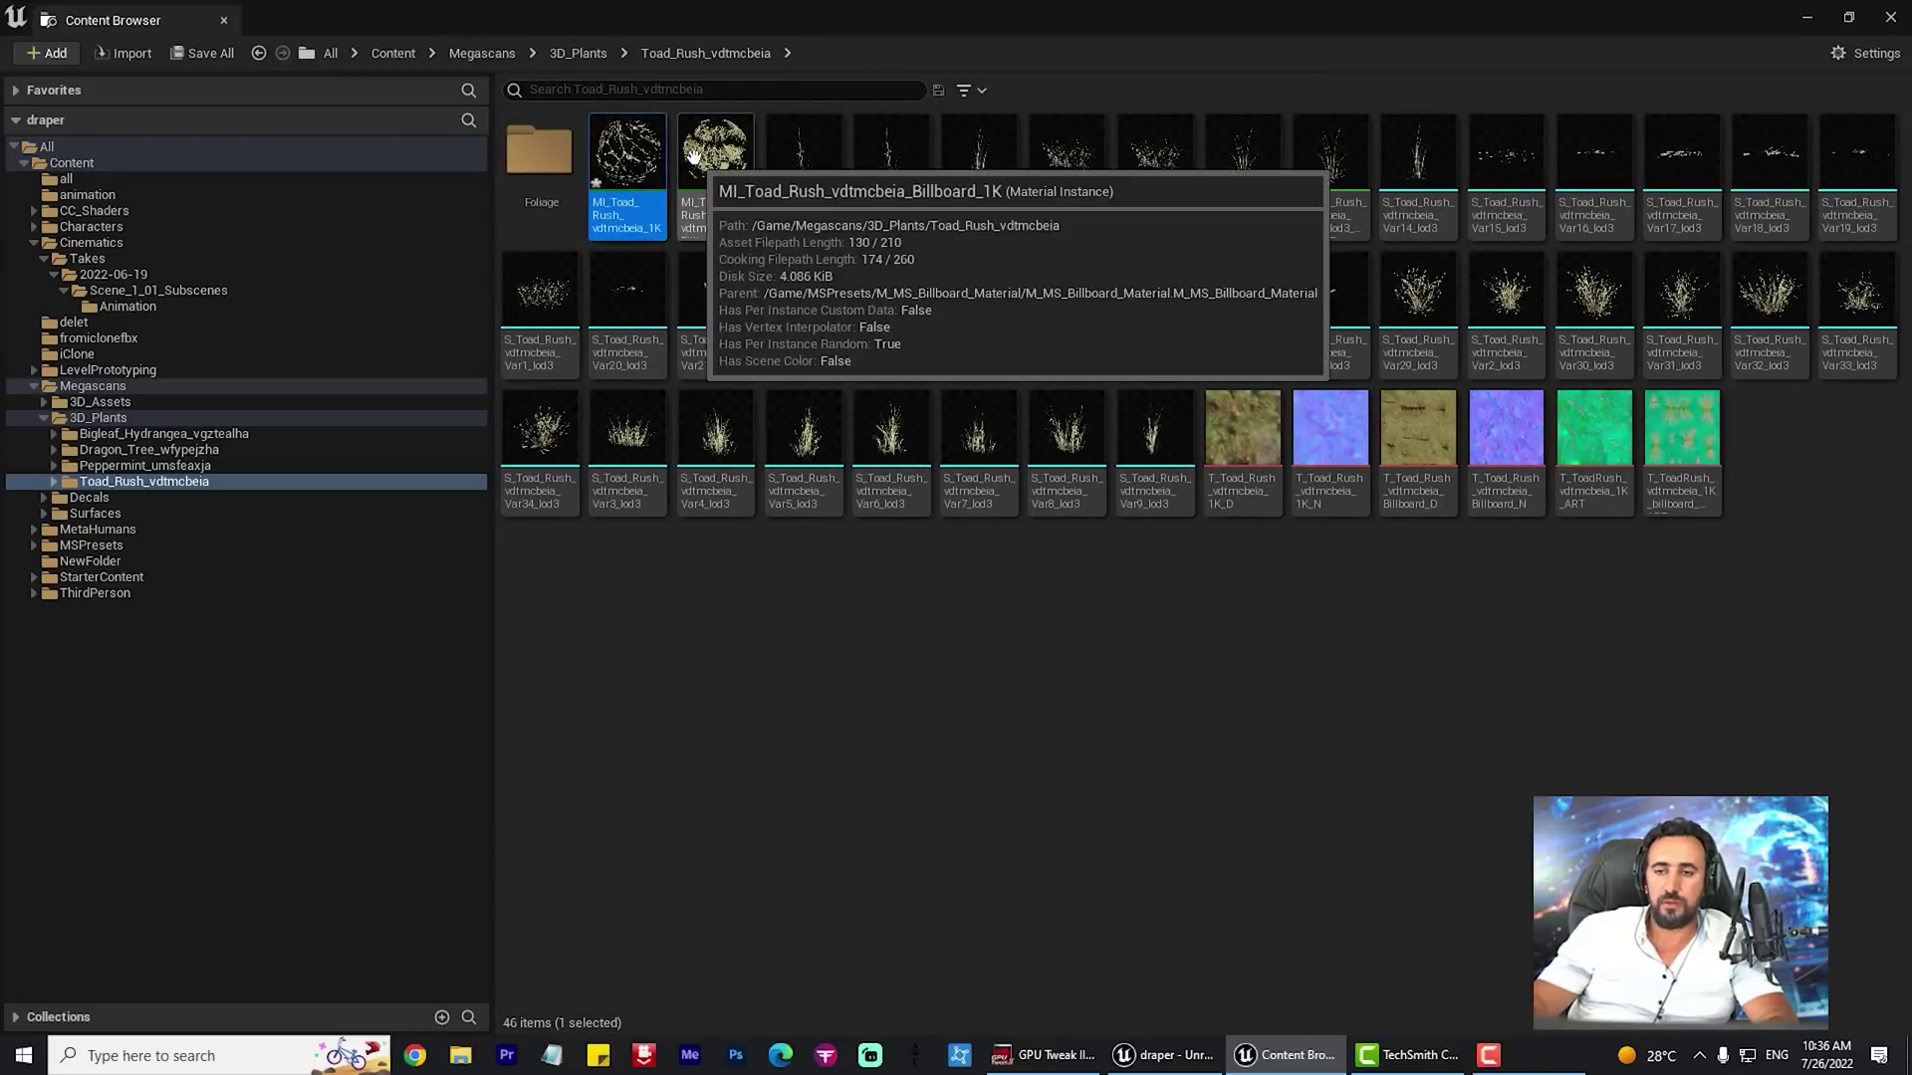
double_click(822, 16)
mouse_move(1034, 263)
mouse_down()
mouse_move(1224, 356)
mouse_move(1095, 456)
mouse_move(1281, 514)
mouse_move(1216, 640)
mouse_up()
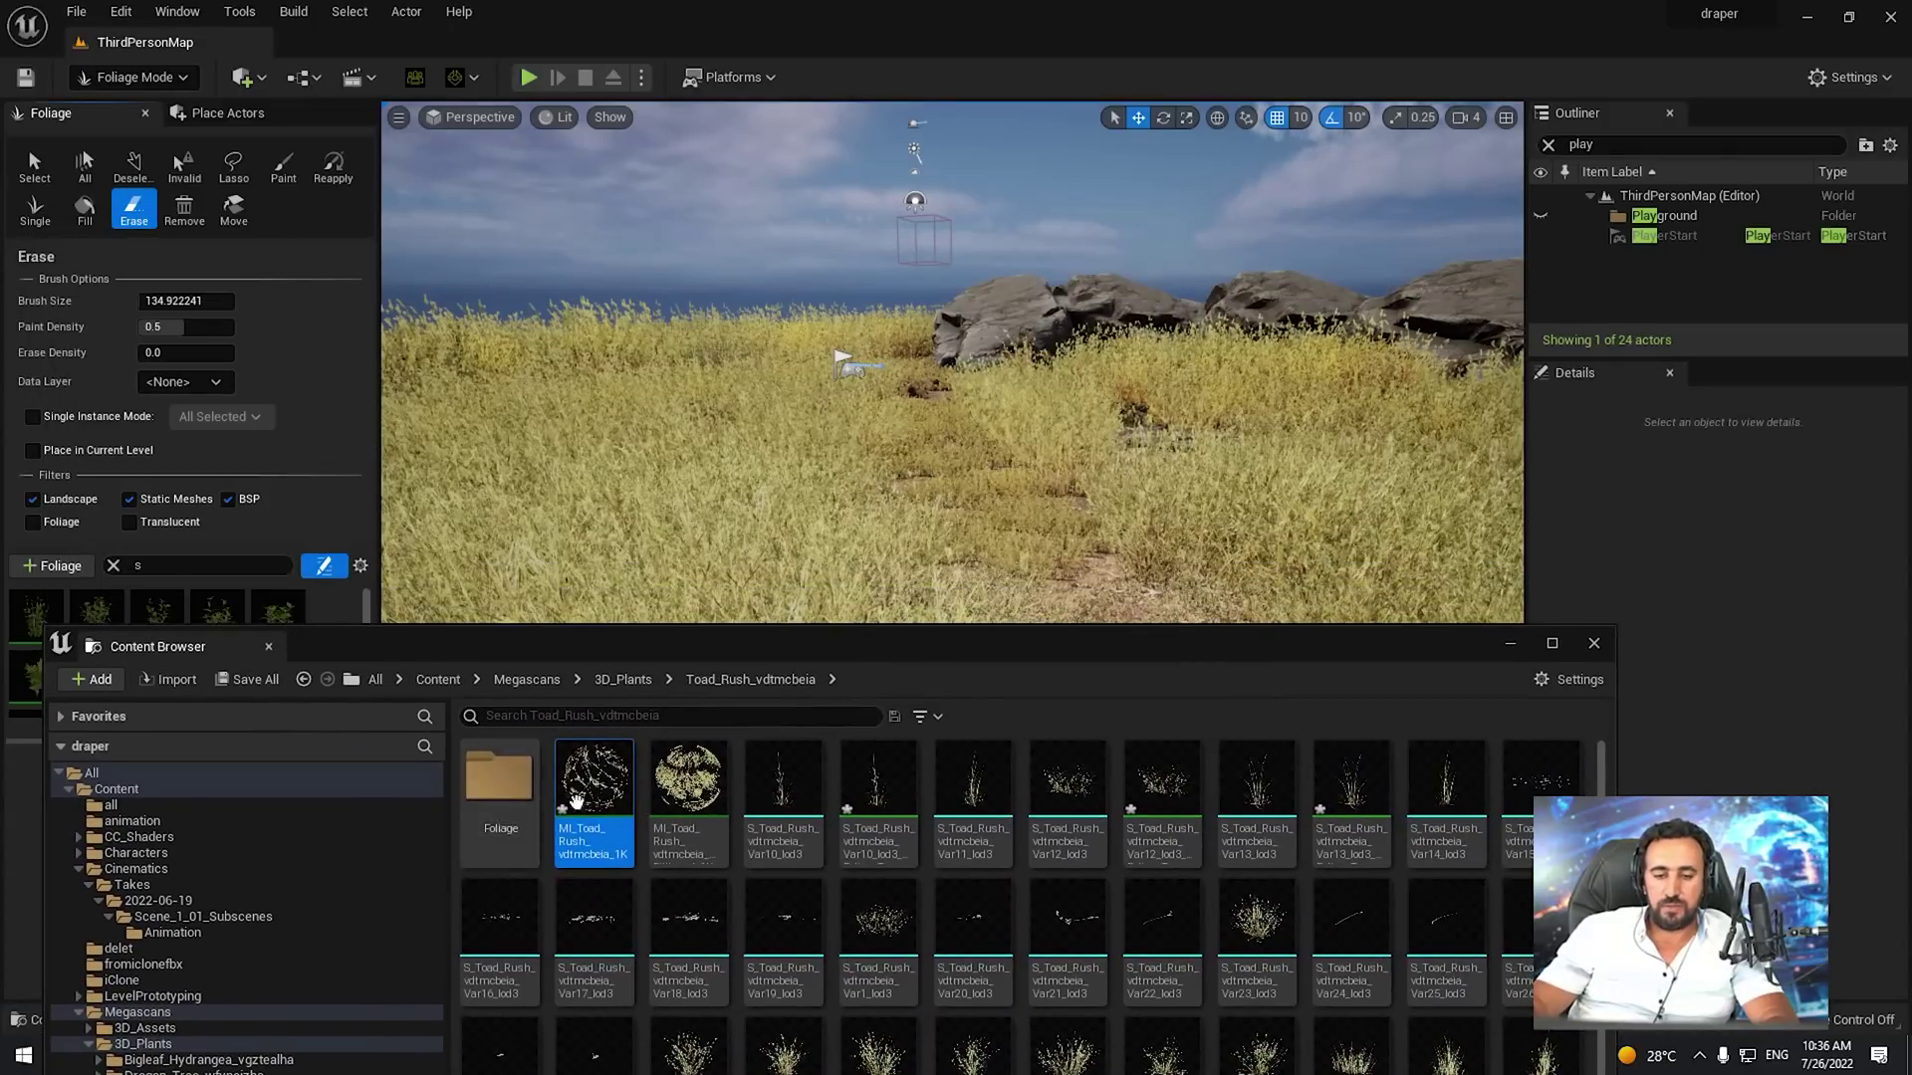
Open the MI_Toad_Rush_vdtmcbeia_1K material instance, override its EnableGrassWind parameter, and turn it on
double_click(594, 781)
right_drag(893, 572, 893, 637)
drag(1036, 587, 1066, 590)
scroll(1408, 641, down, 3)
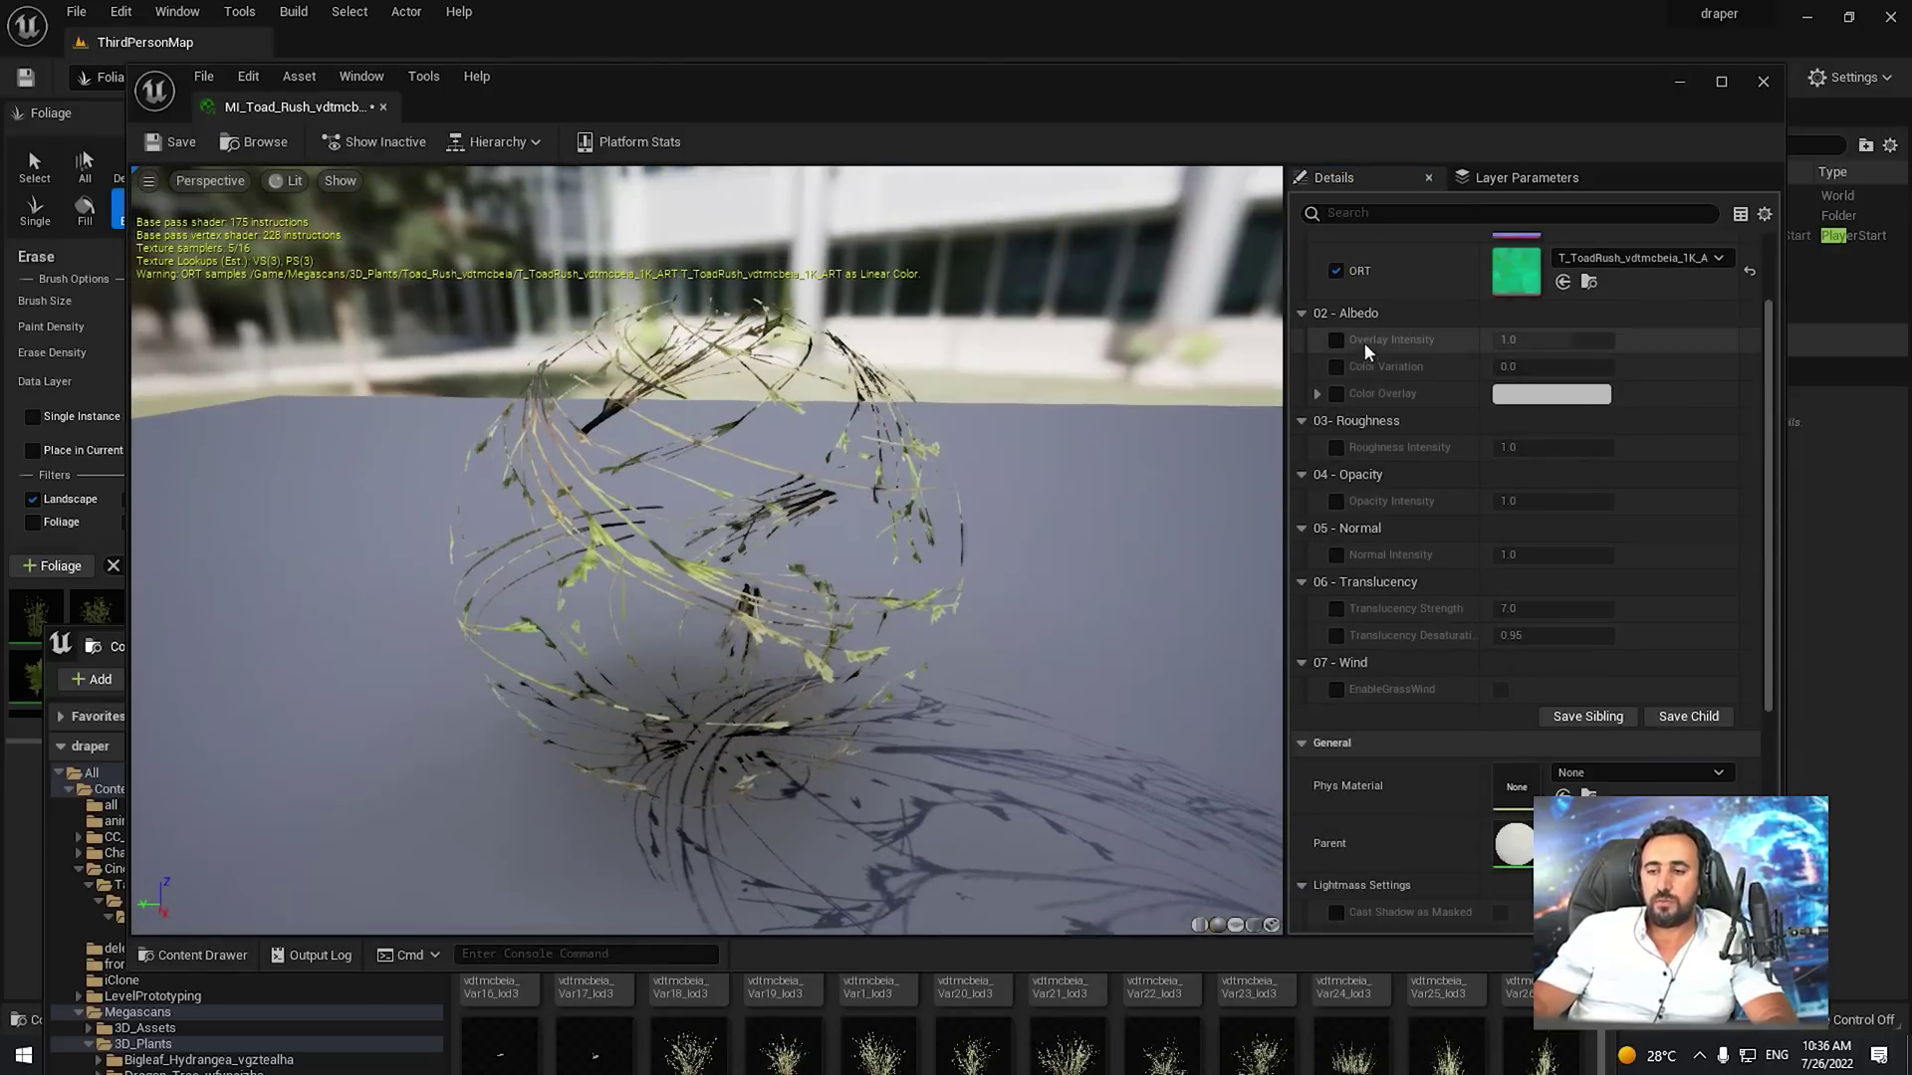
scroll(1437, 717, up, 3)
scroll(1438, 716, down, 2)
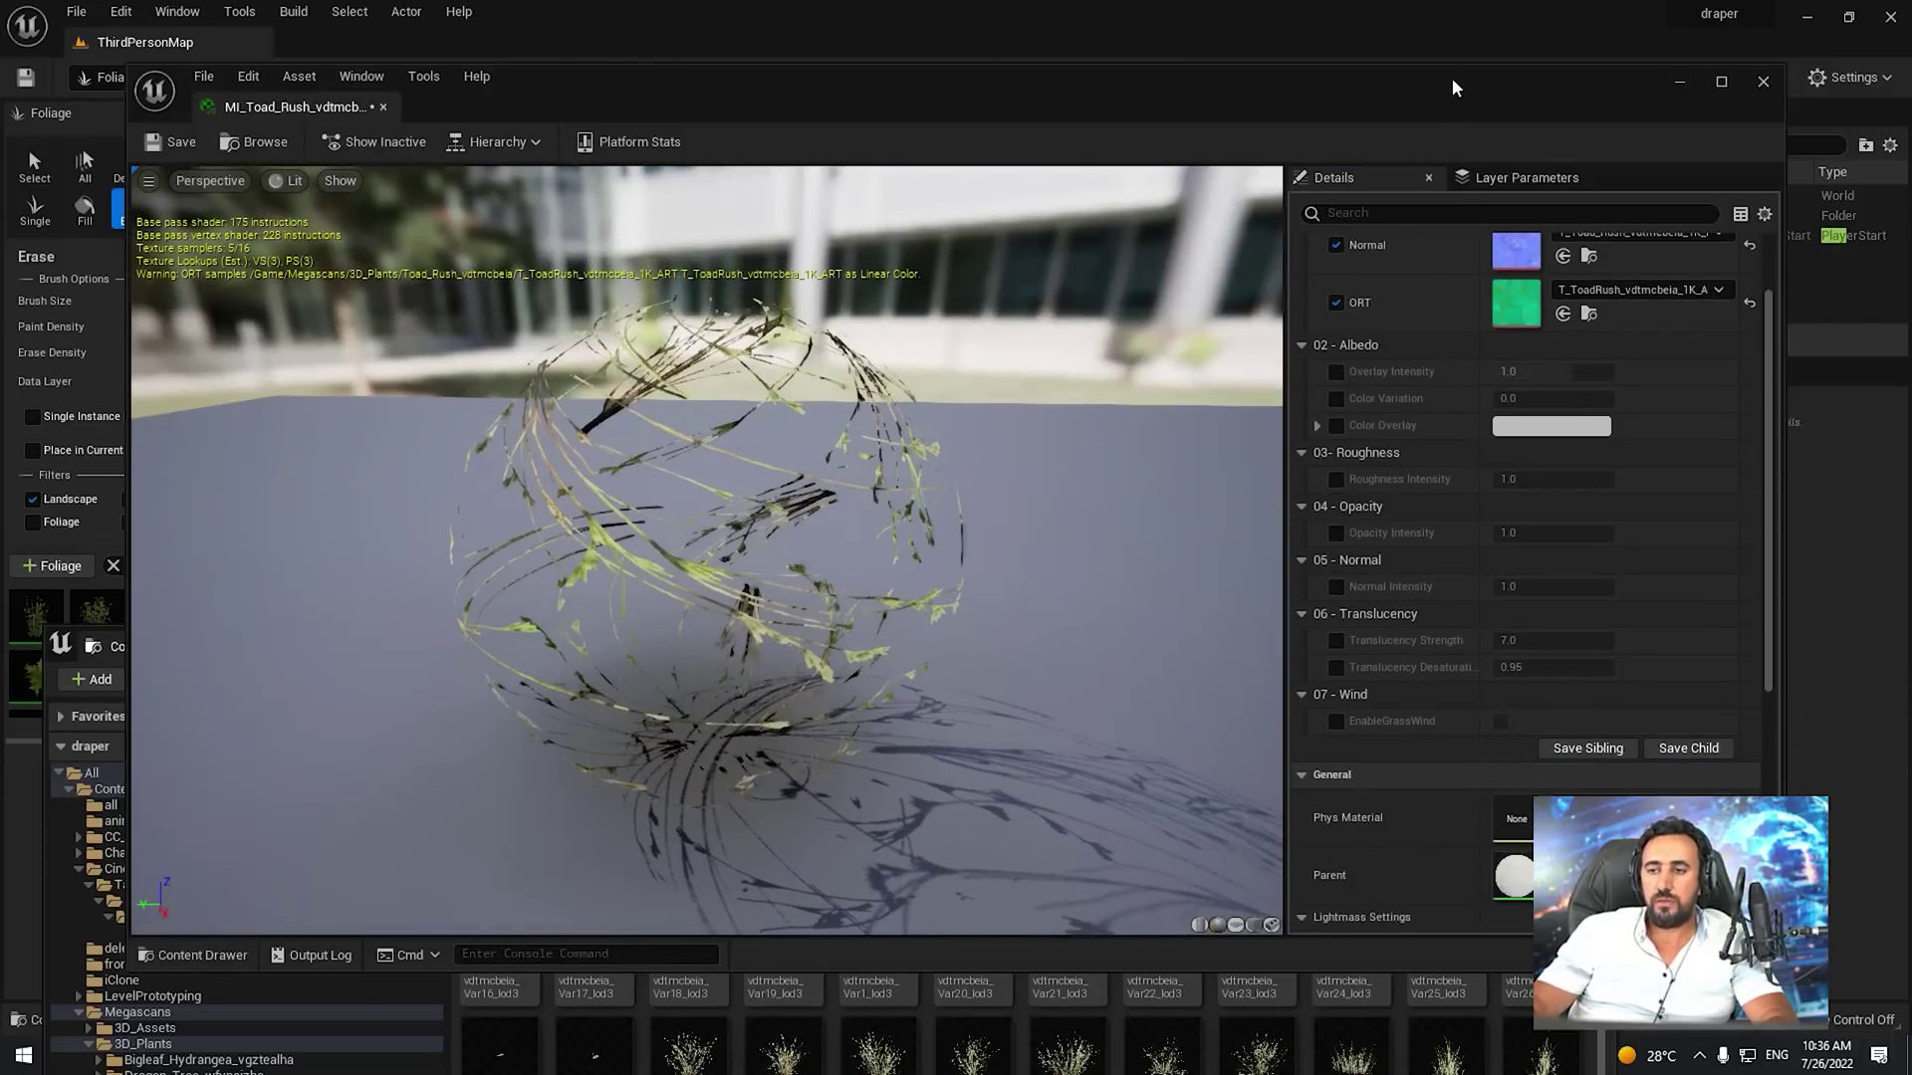
drag(1454, 88, 1113, 46)
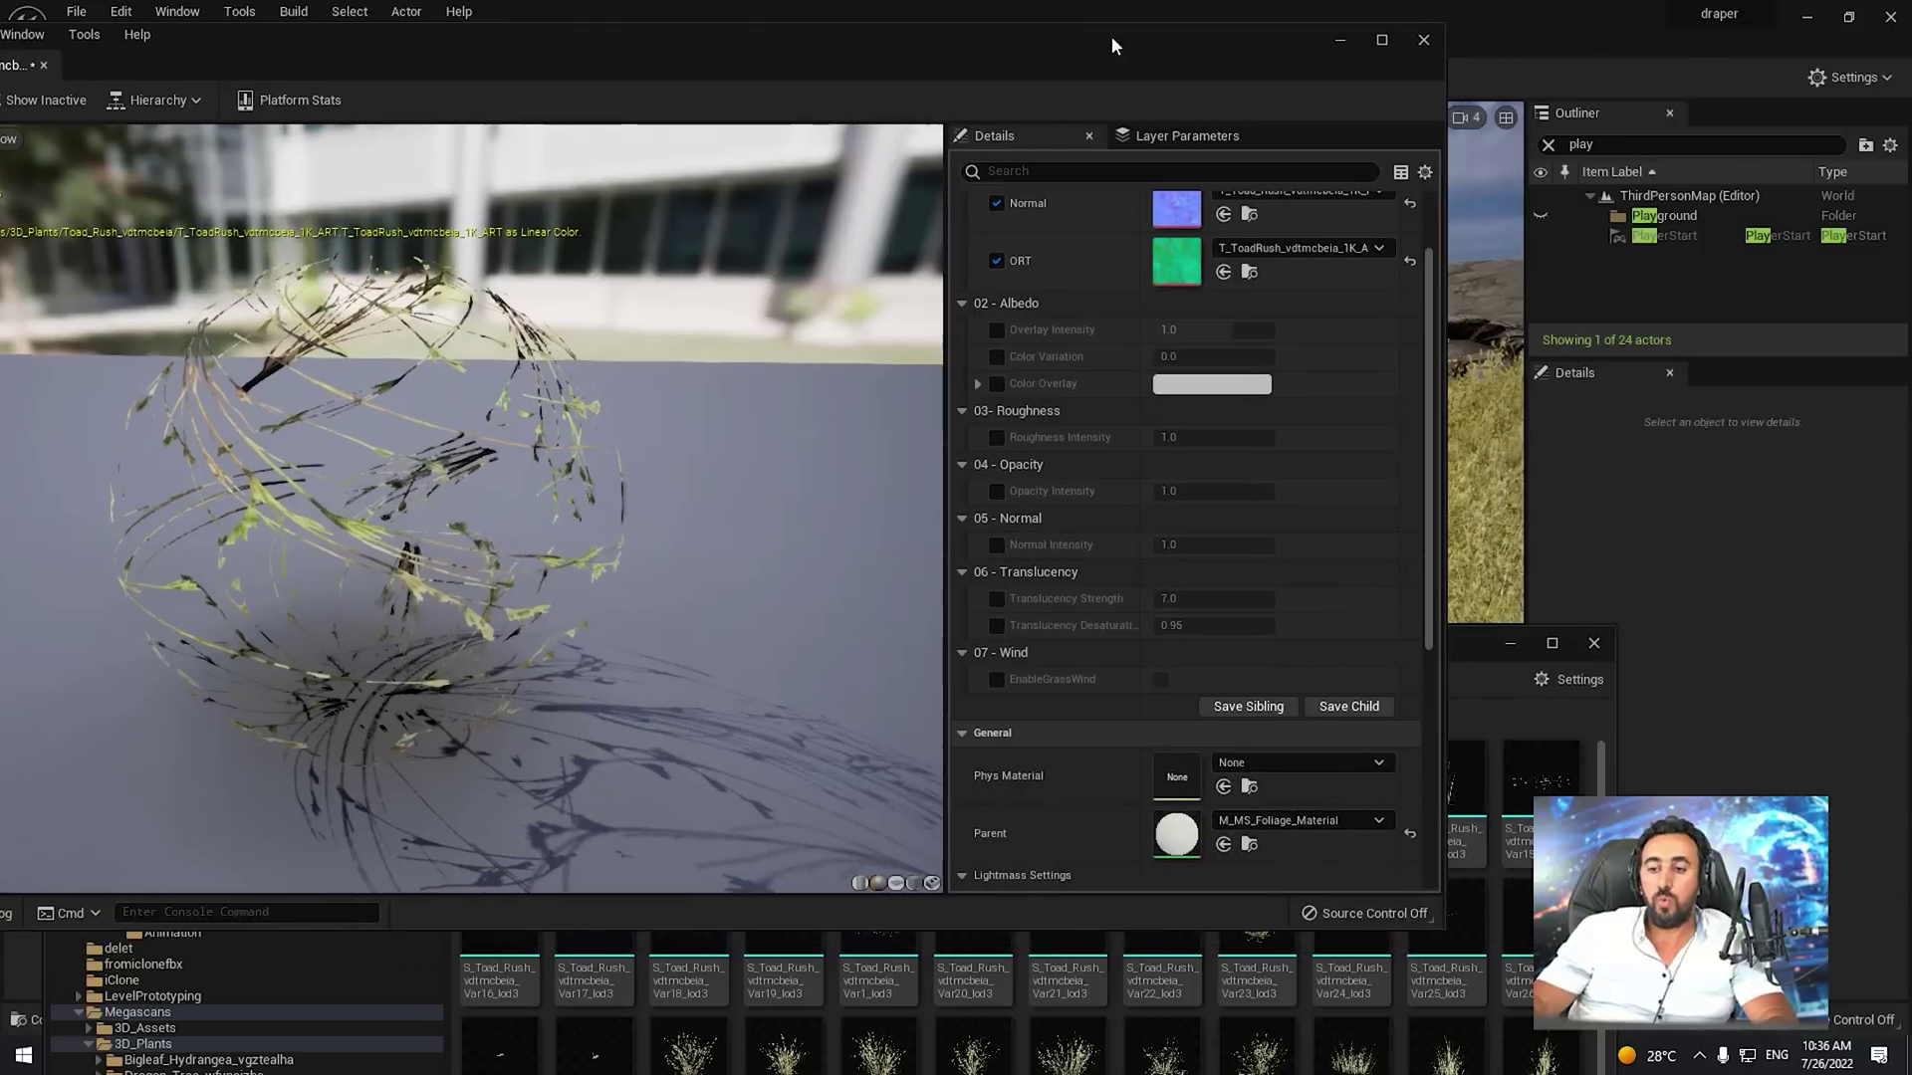
click(996, 680)
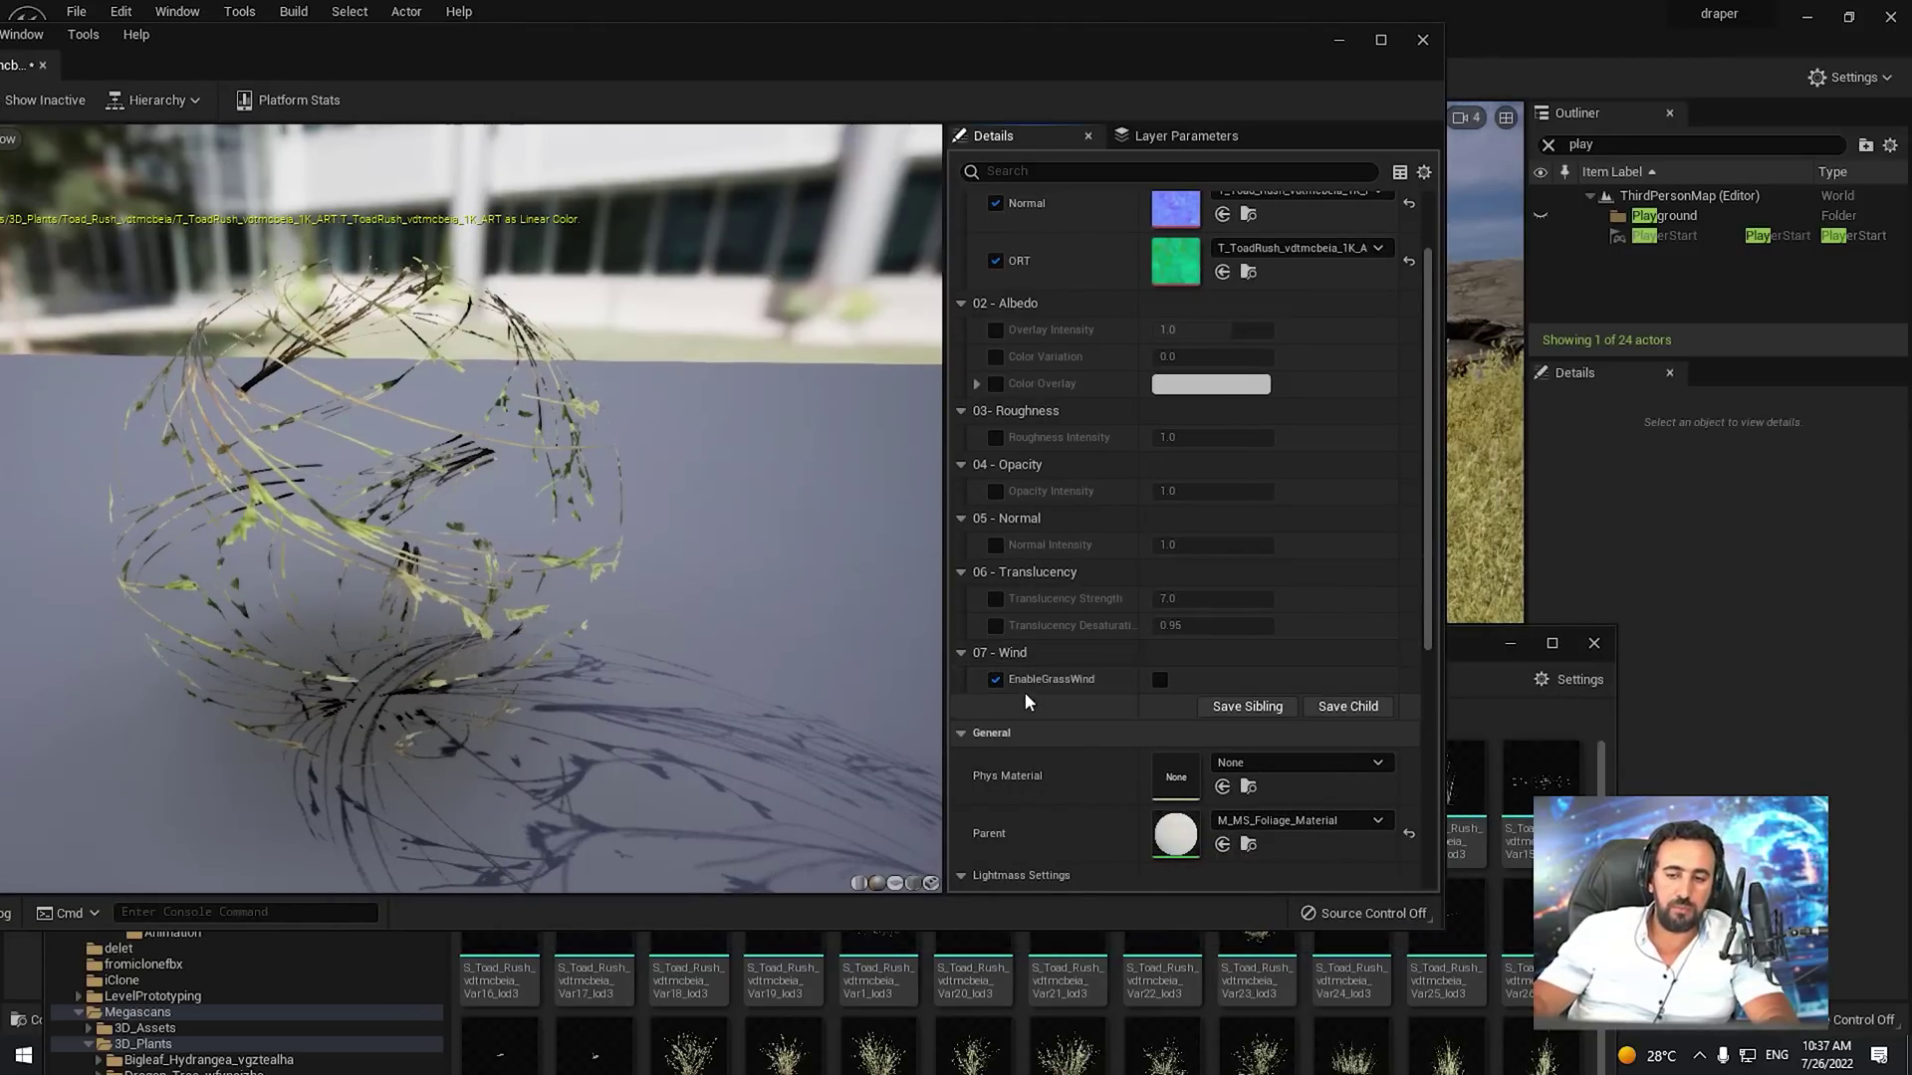
click(1160, 680)
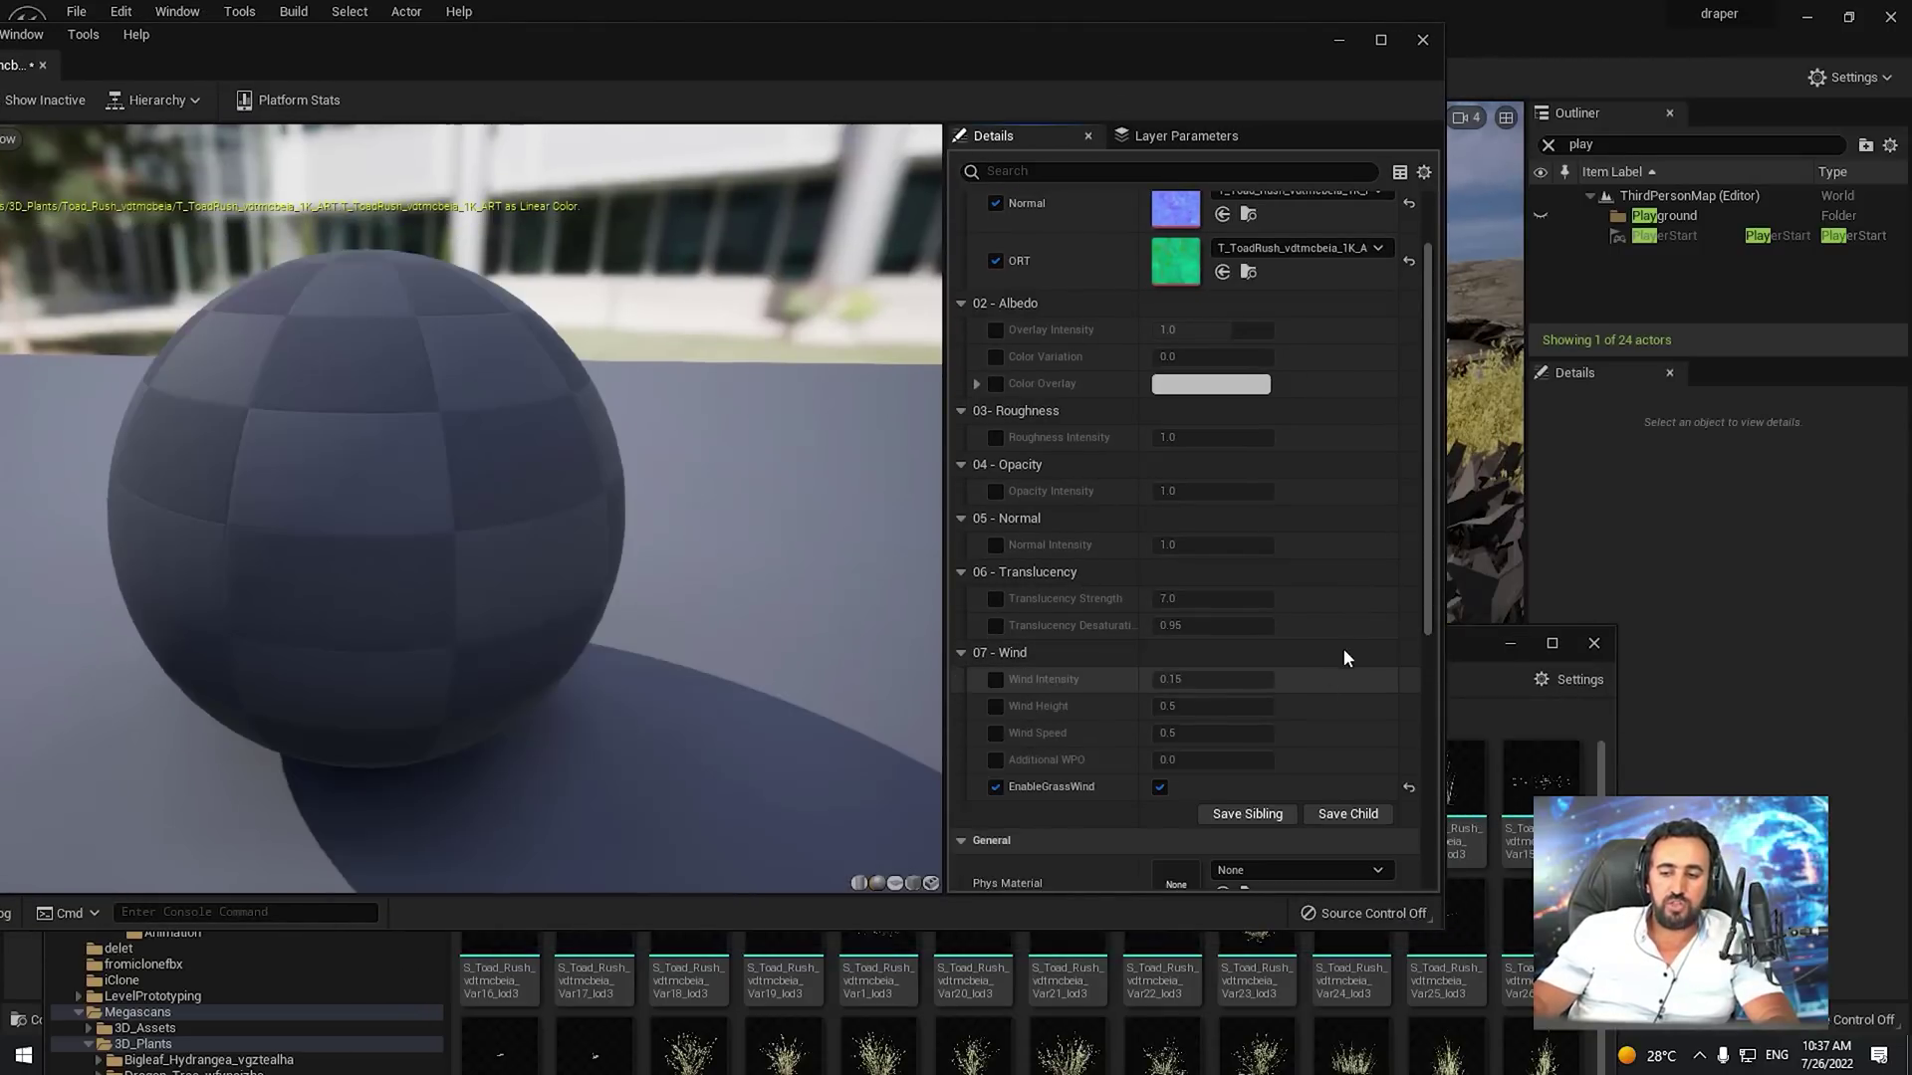
Override the Wind Intensity, Wind Height, Wind Speed and Additional WPO parameters of the Toad Rush material instance
scroll(976, 657, down, 1)
click(996, 647)
click(995, 674)
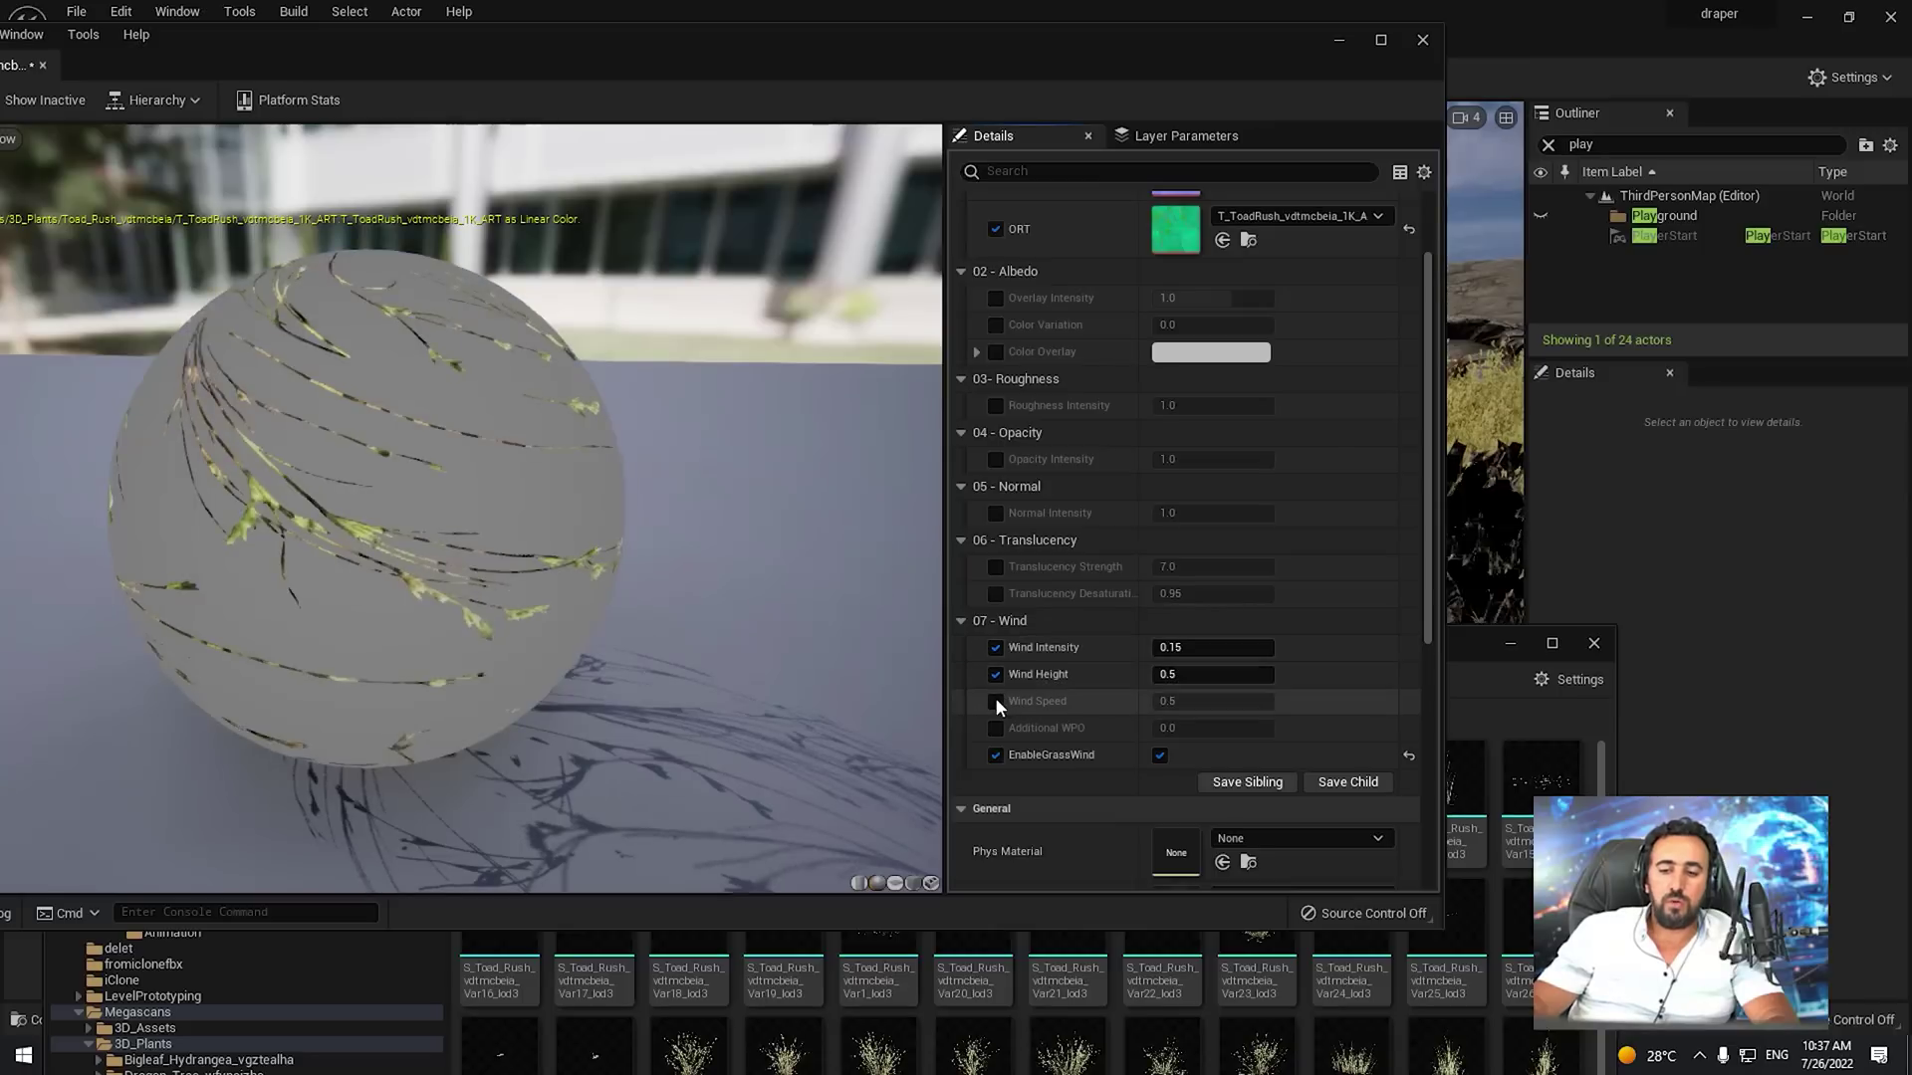
click(996, 701)
click(996, 728)
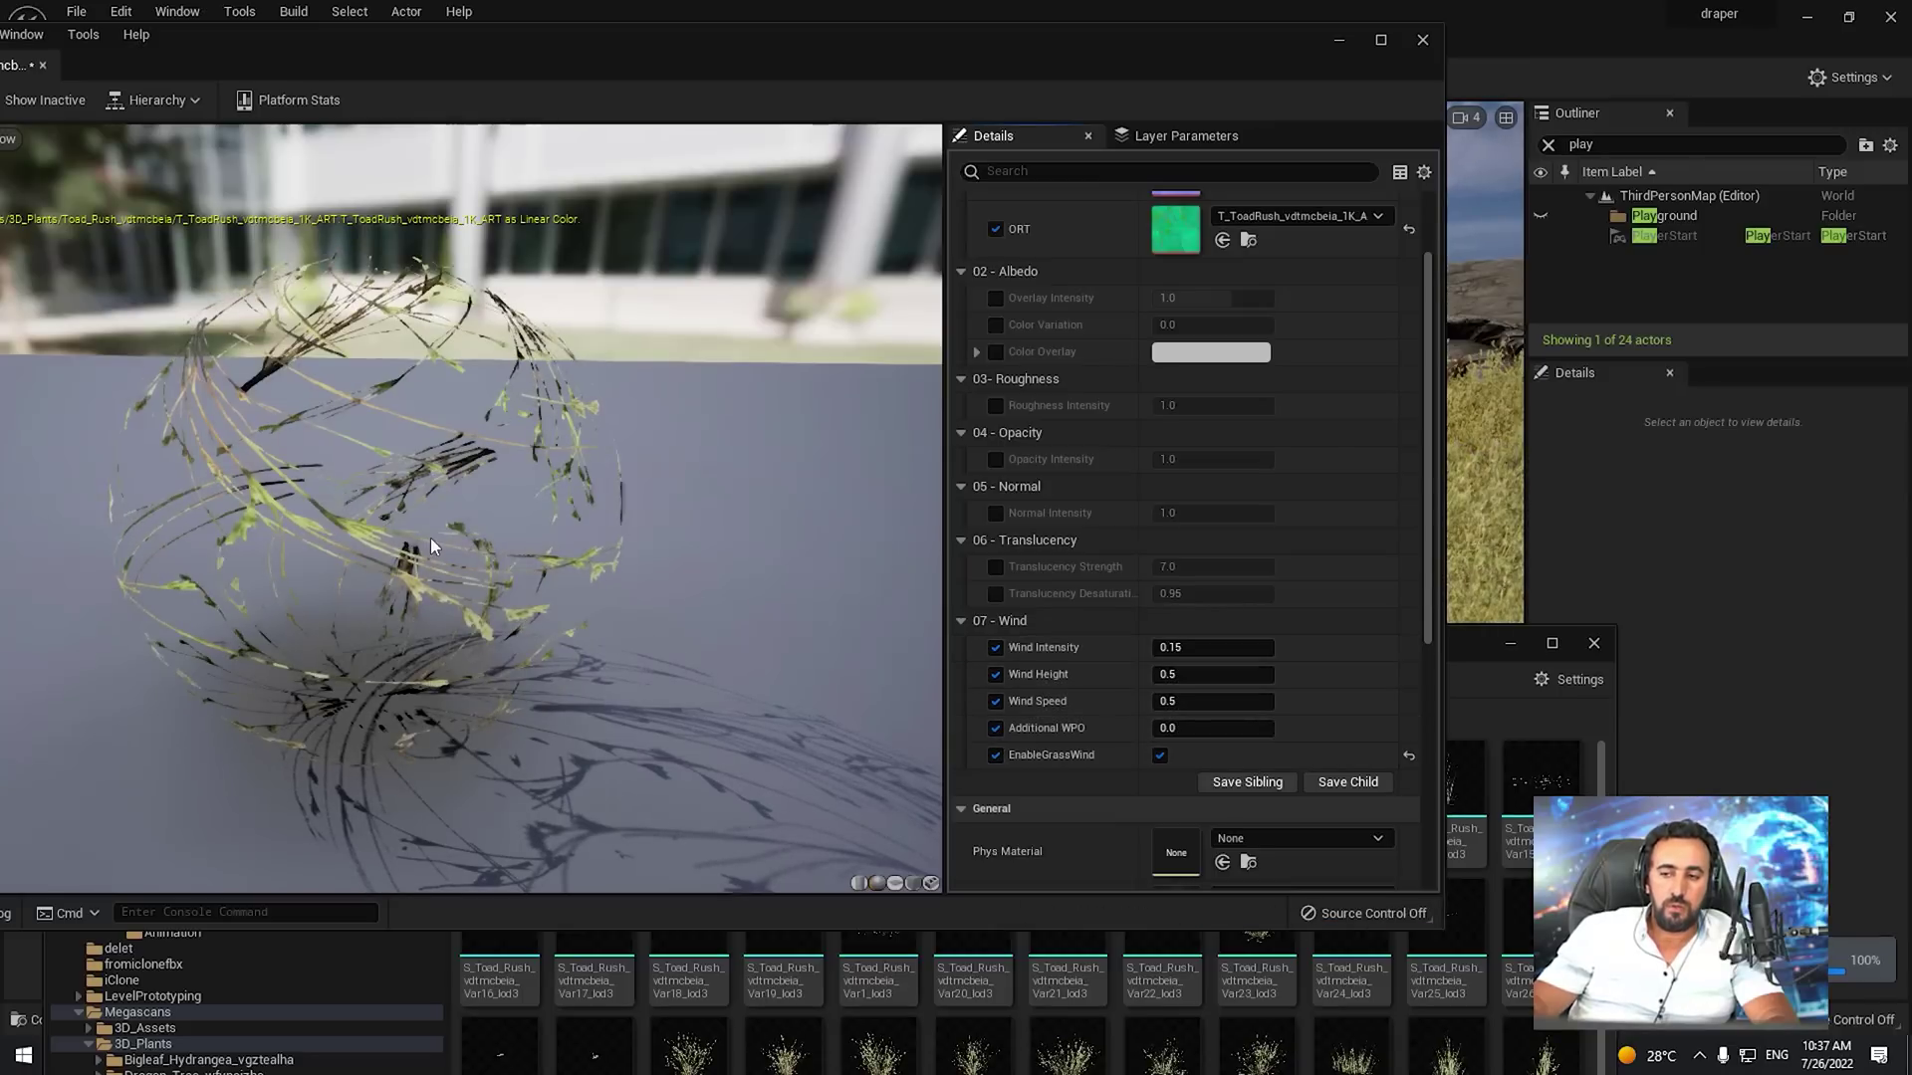
Move the material editor aside so the painted grass is in view, and set Wind Intensity to 0.5
drag(1259, 64, 556, 160)
key(w)
right_drag(1327, 534, 1288, 499)
key(s)
right_drag(1126, 445, 1126, 445)
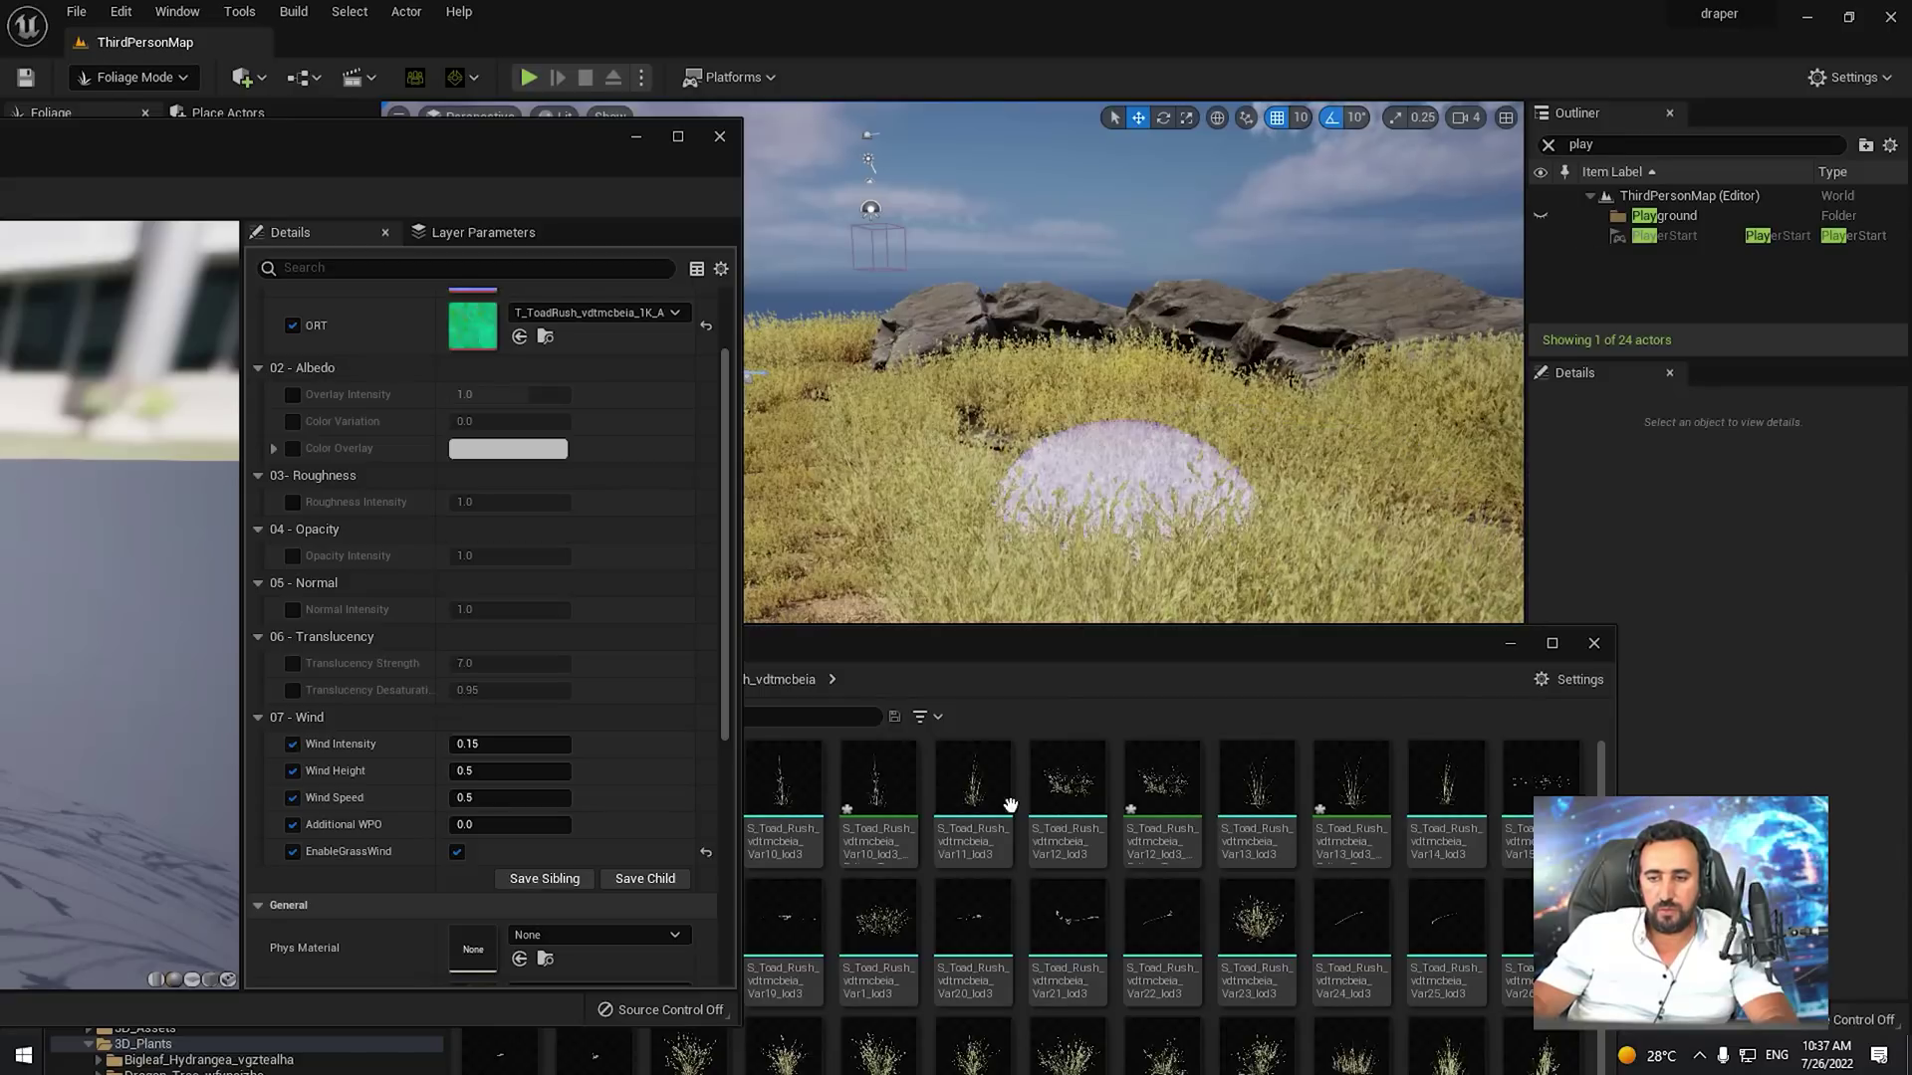
click(468, 743)
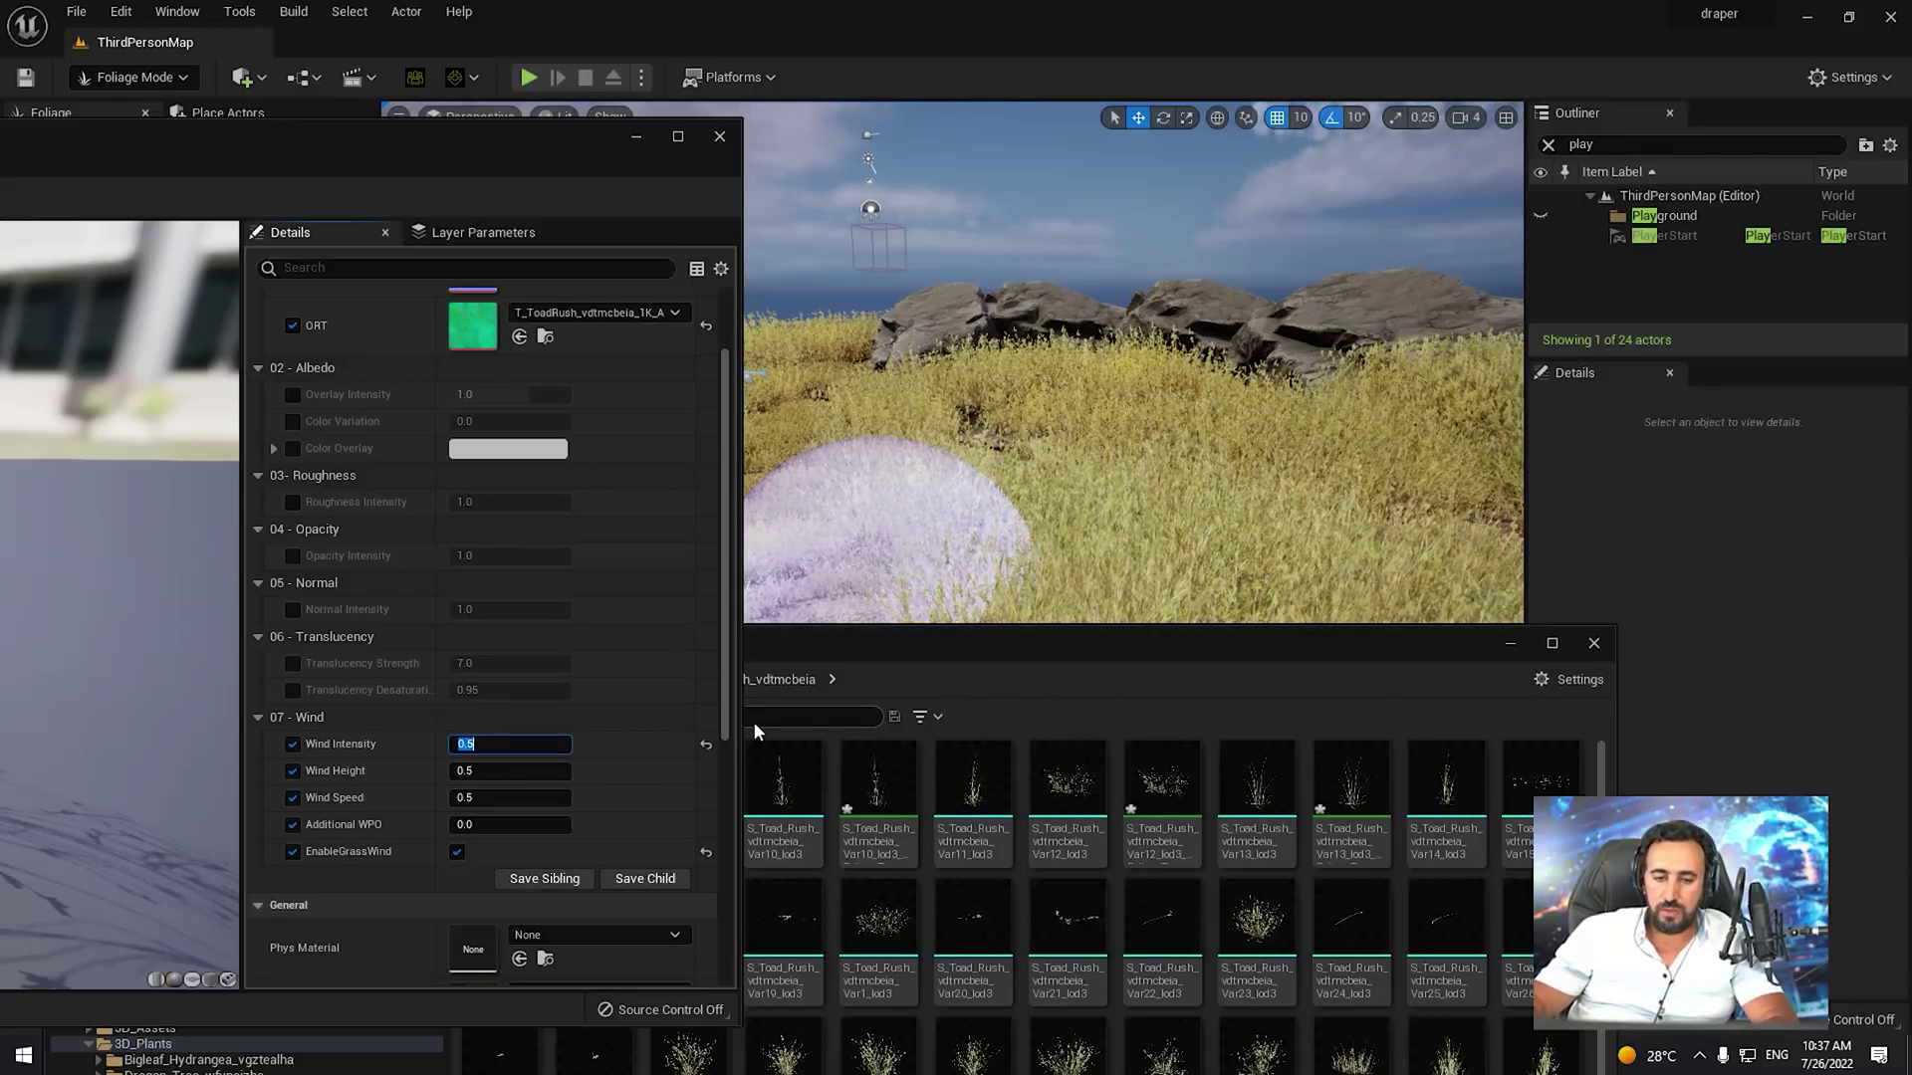
Set Wind Intensity and Wind Height to 1.0 while watching the grass sway from close up in the level
key(w)
right_drag(1058, 420, 1080, 493)
key(s)
key(e)
key(w)
key(s)
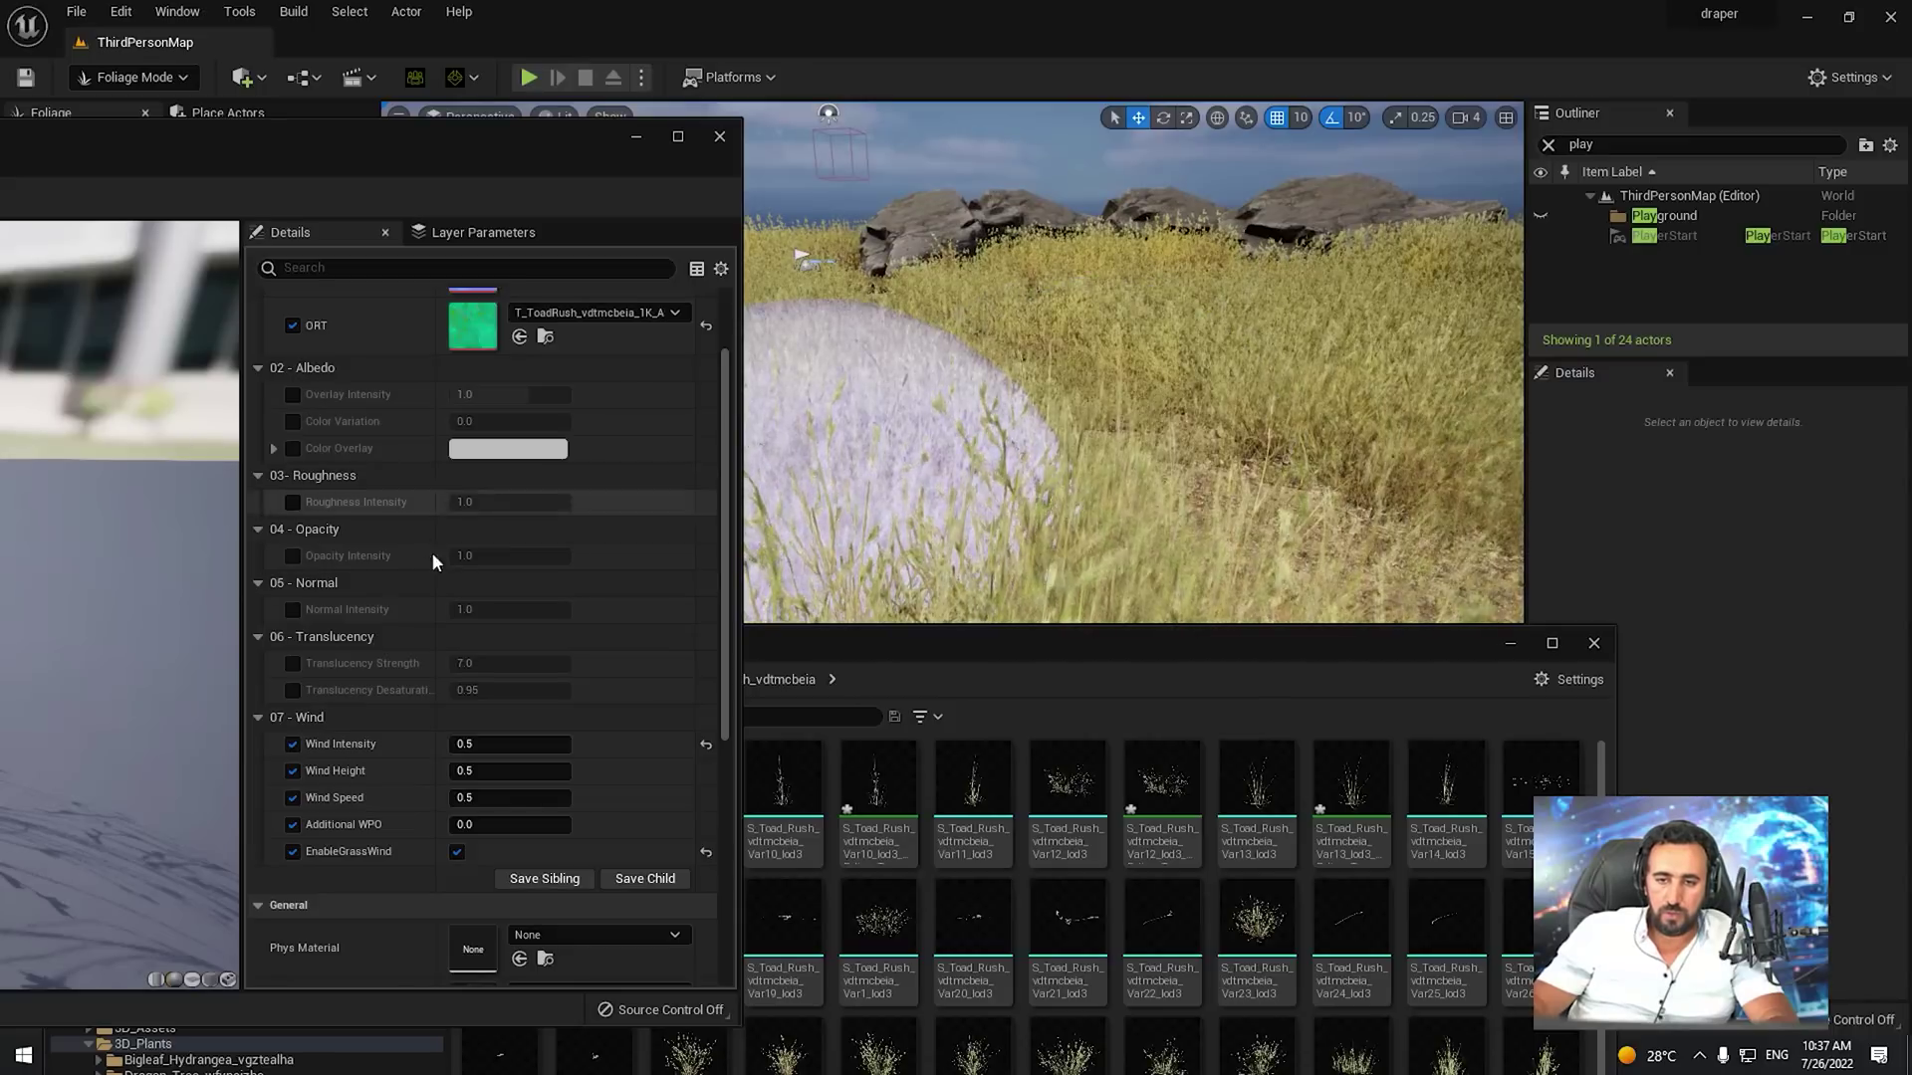
key(Return)
key(s)
right_drag(1242, 585, 1244, 525)
key(s)
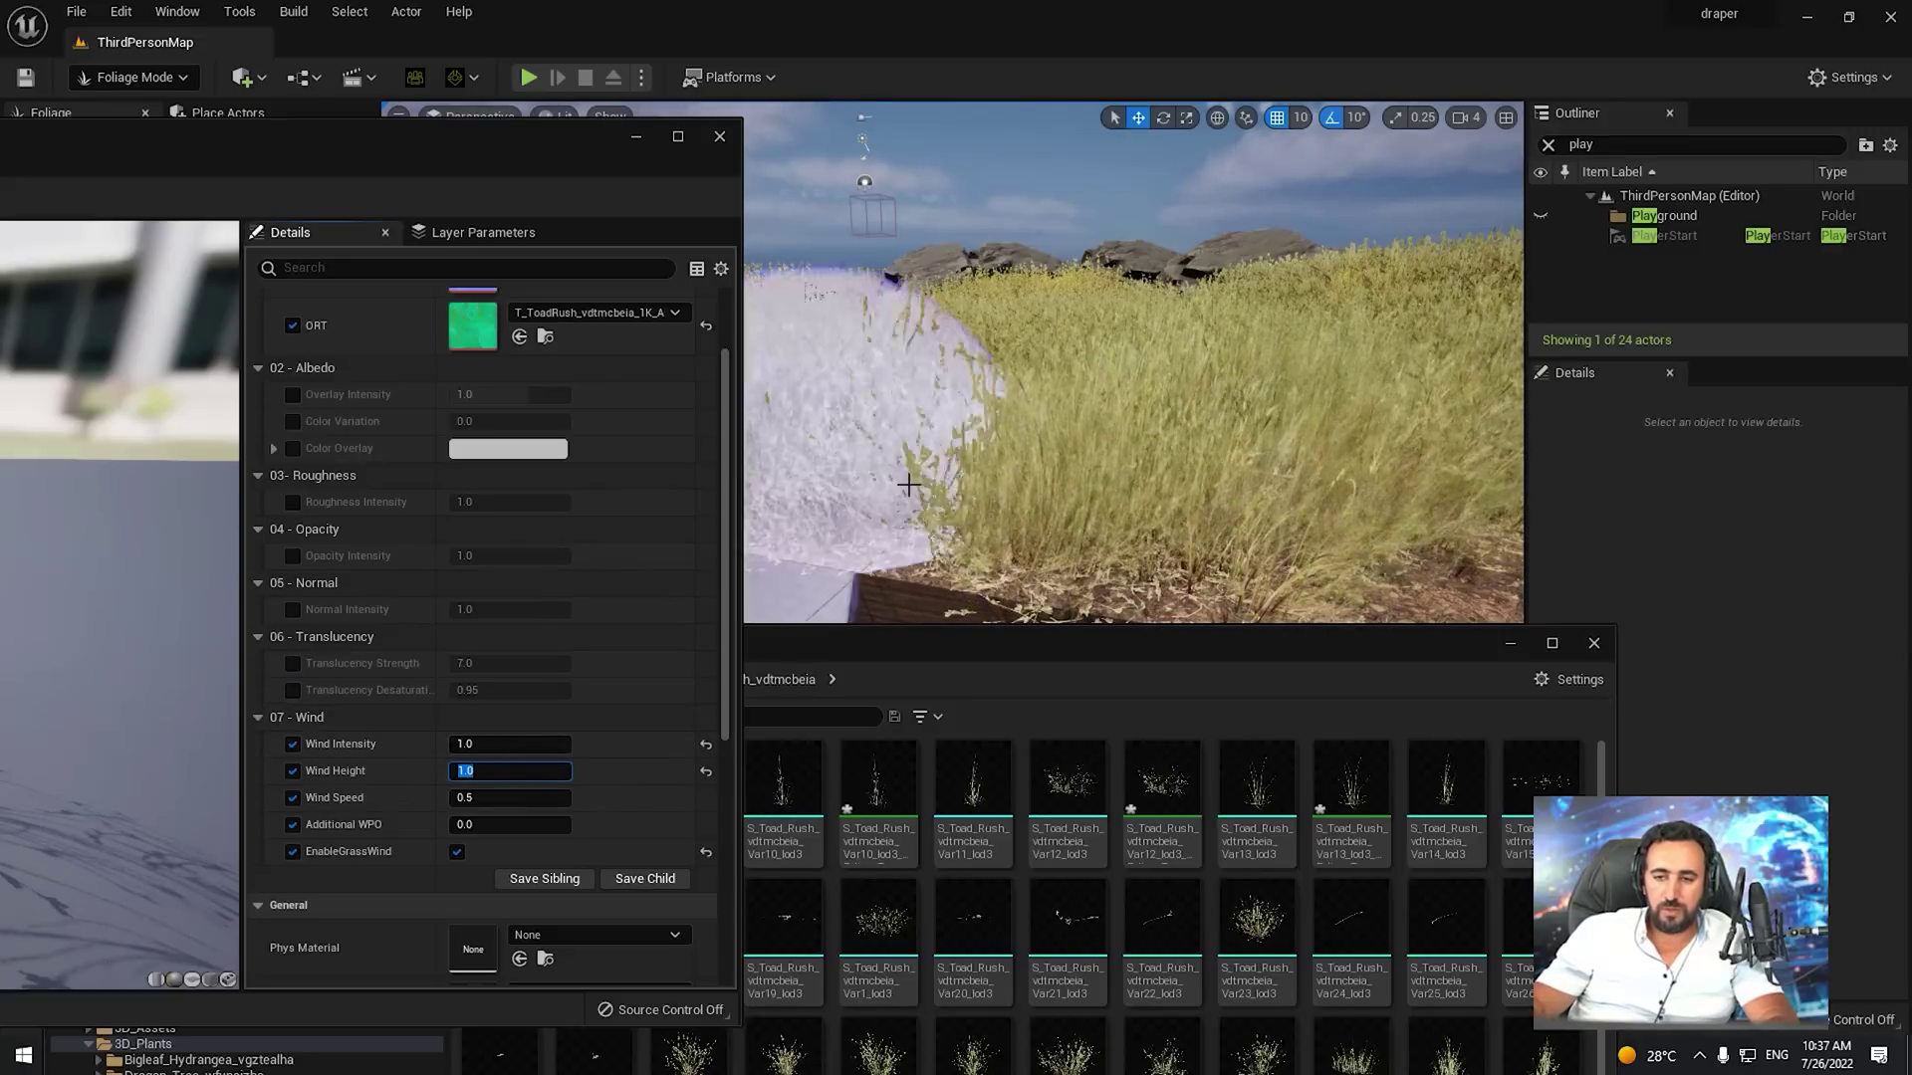
right_drag(1135, 378, 1135, 418)
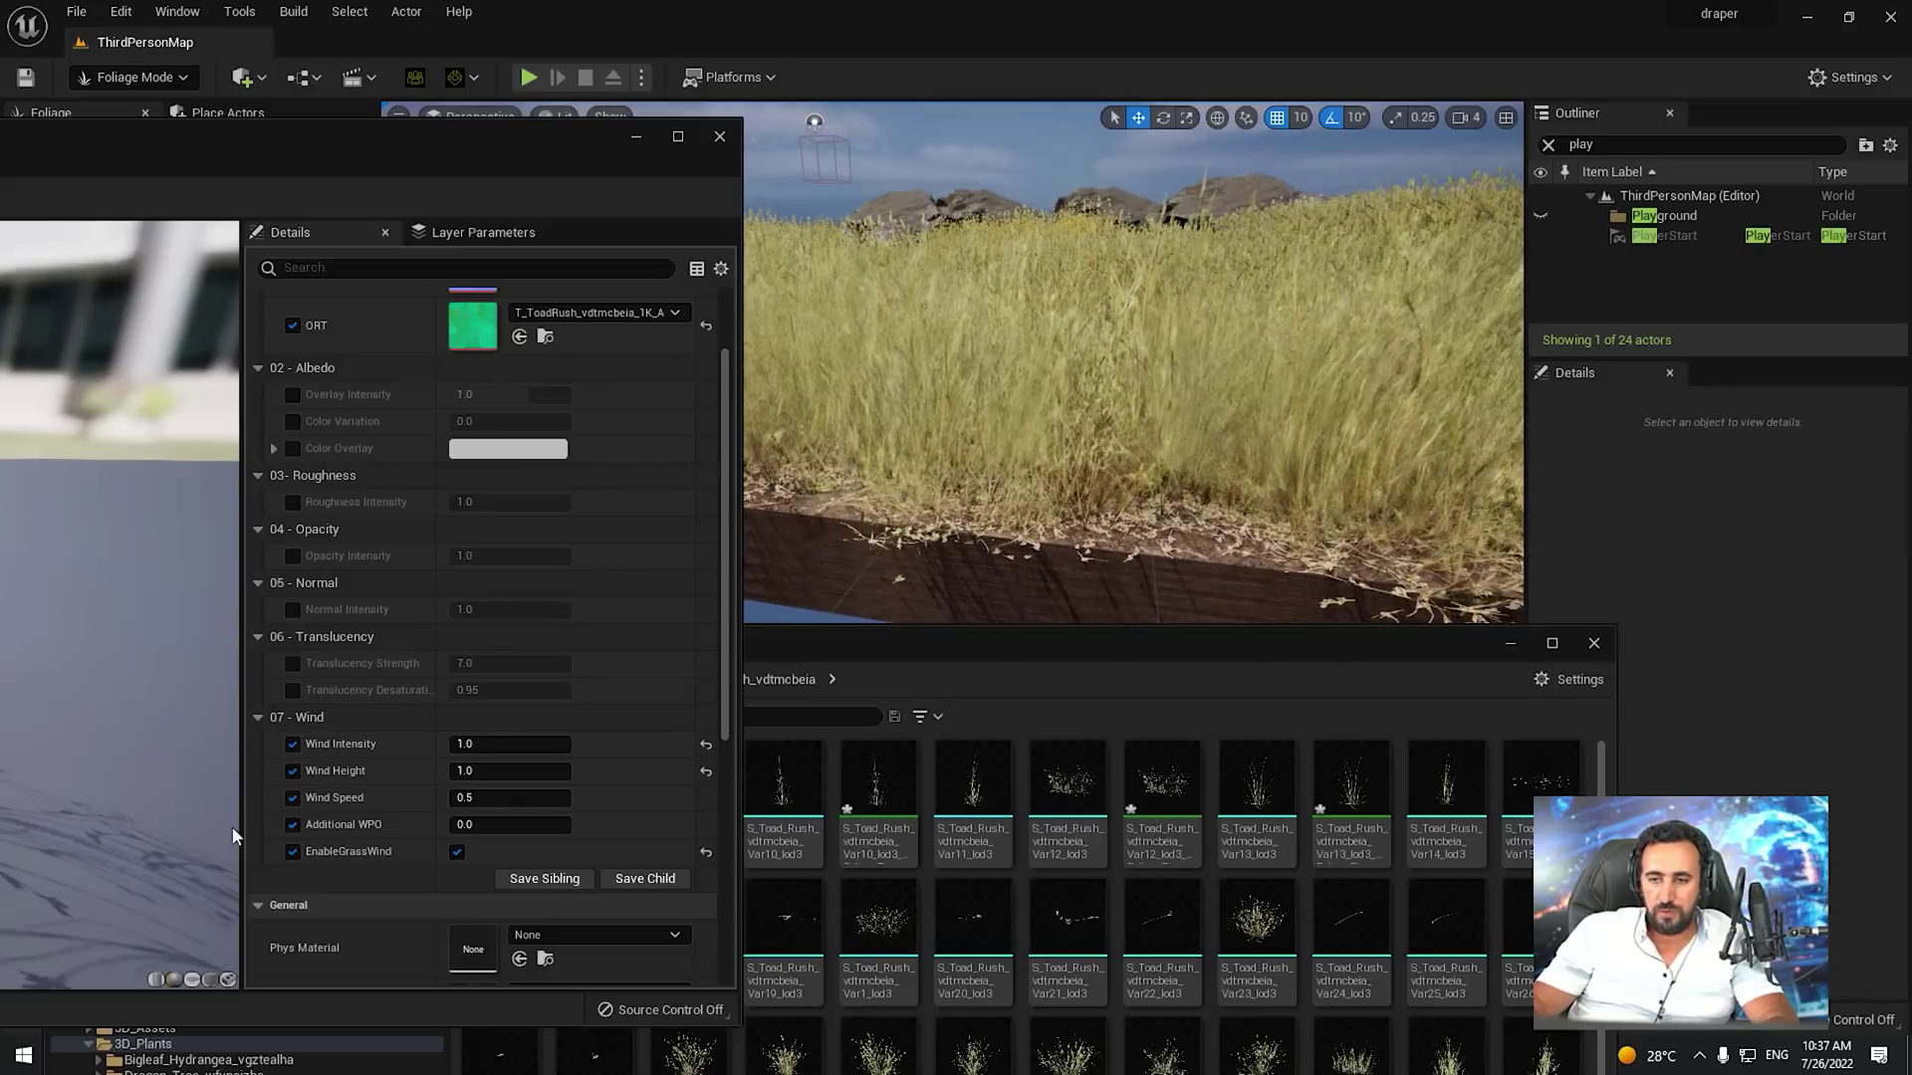
Set Wind Height to 0.5 and Wind Speed to 1.0, and check the grass movement in the level
click(502, 771)
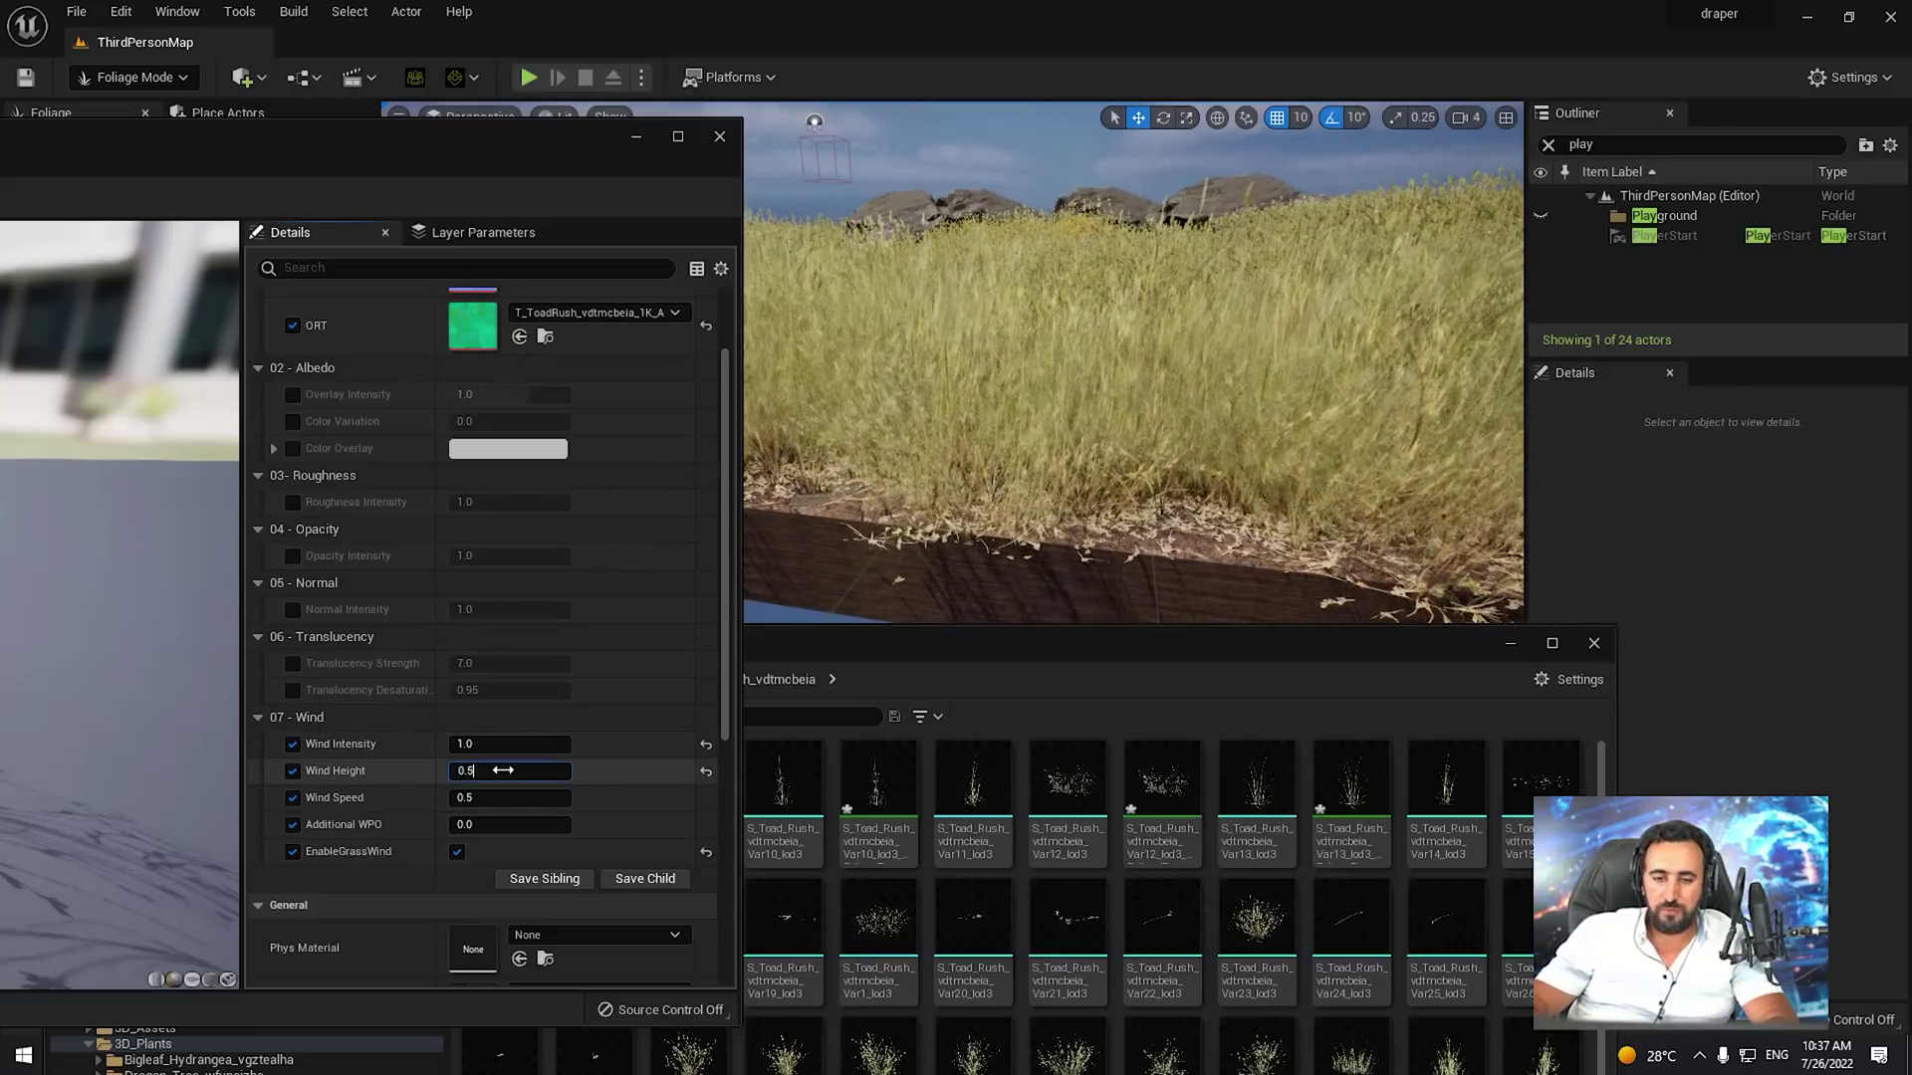
click(537, 796)
text(1)
key(Return)
mouse_move(1110, 362)
right_down()
mouse_move(1143, 538)
mouse_move(1145, 251)
right_up()
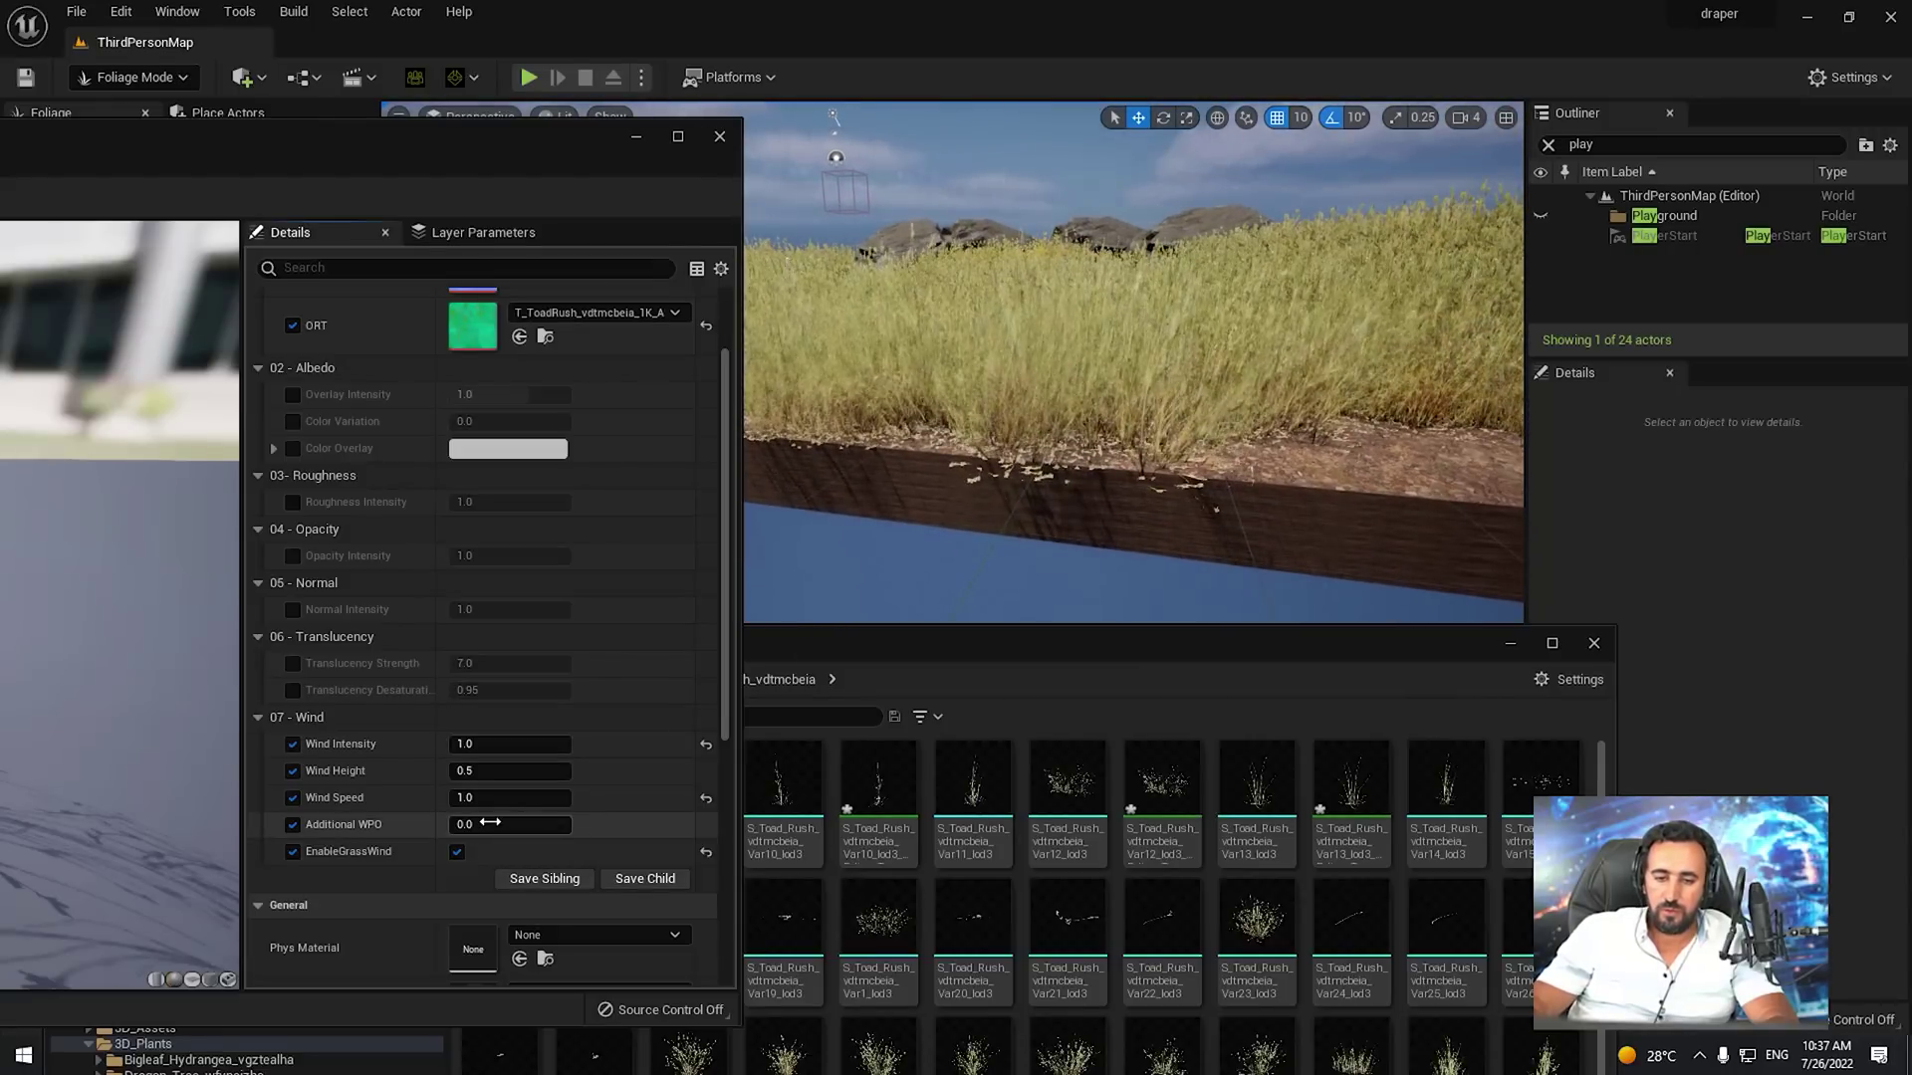
Leave Additional WPO as it is, save the Toad Rush material instance, and close its editor
click(488, 824)
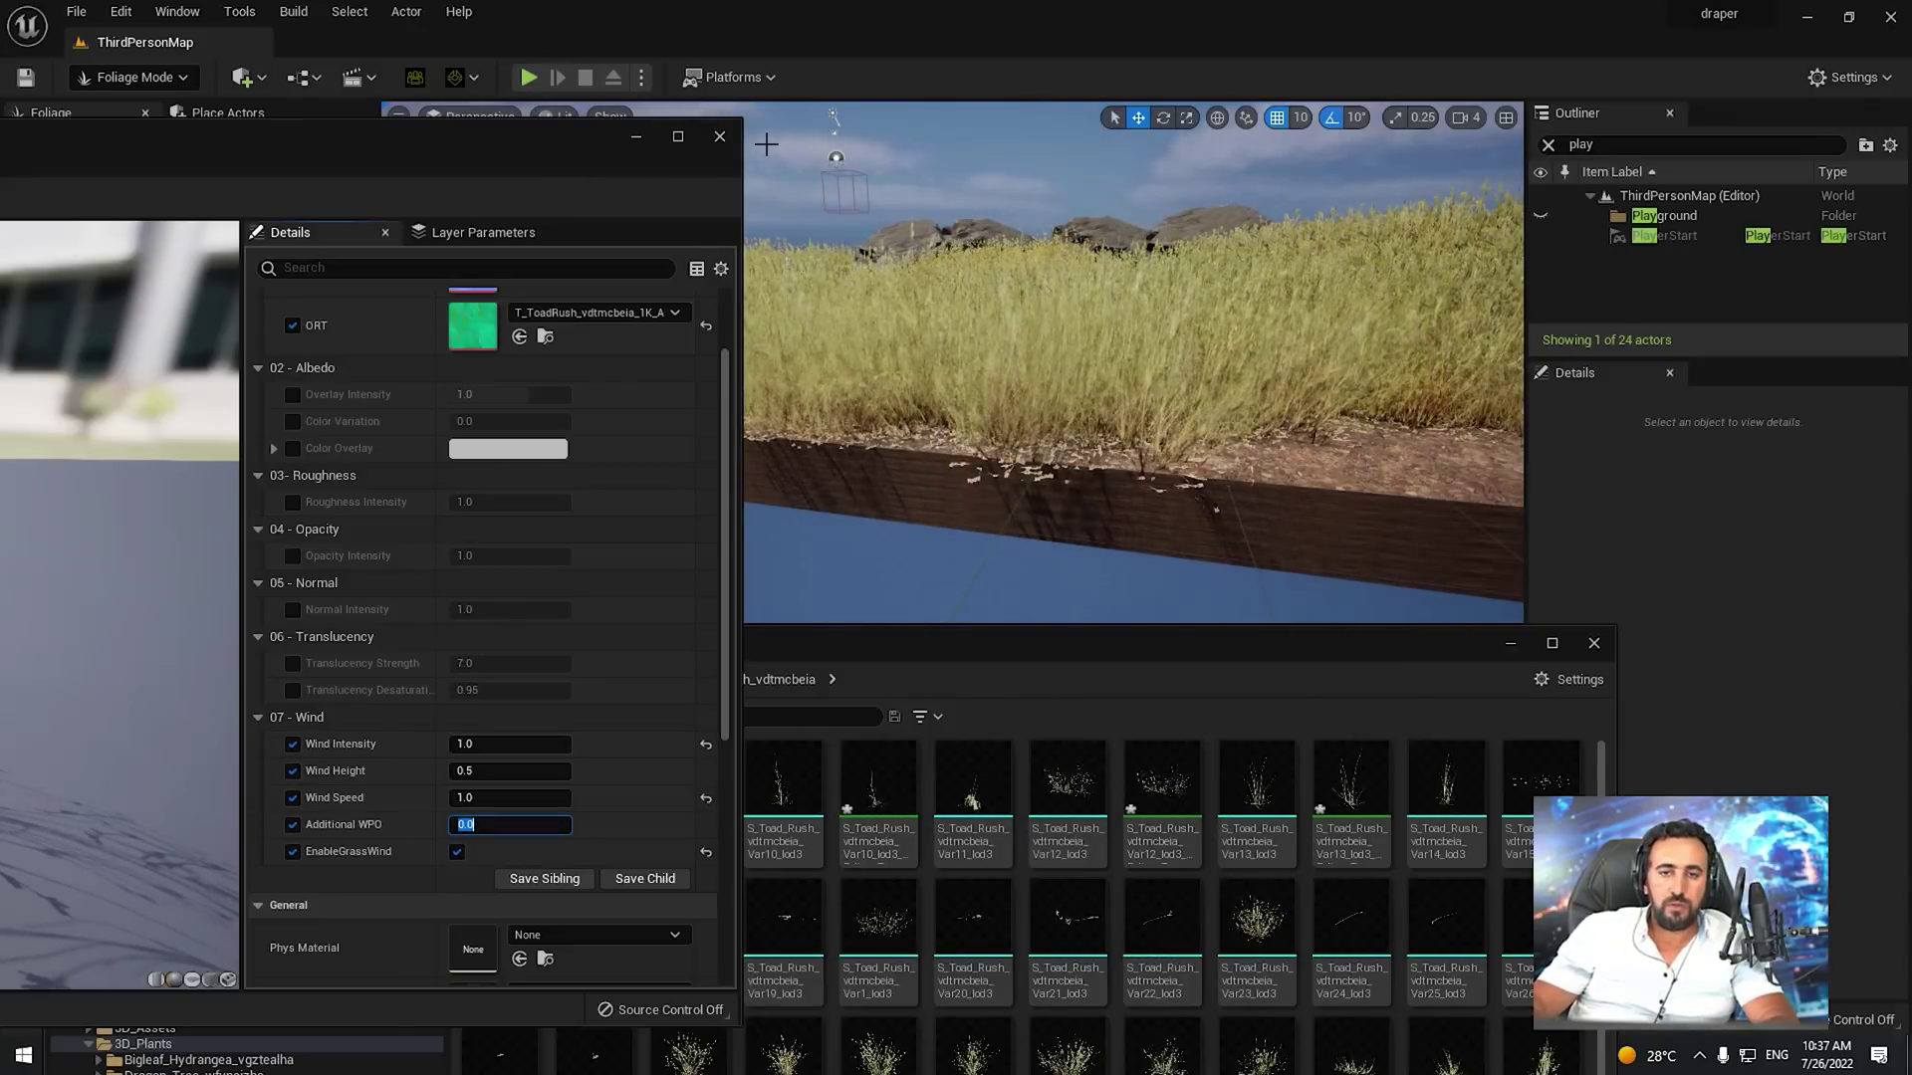
drag(502, 140, 1687, 221)
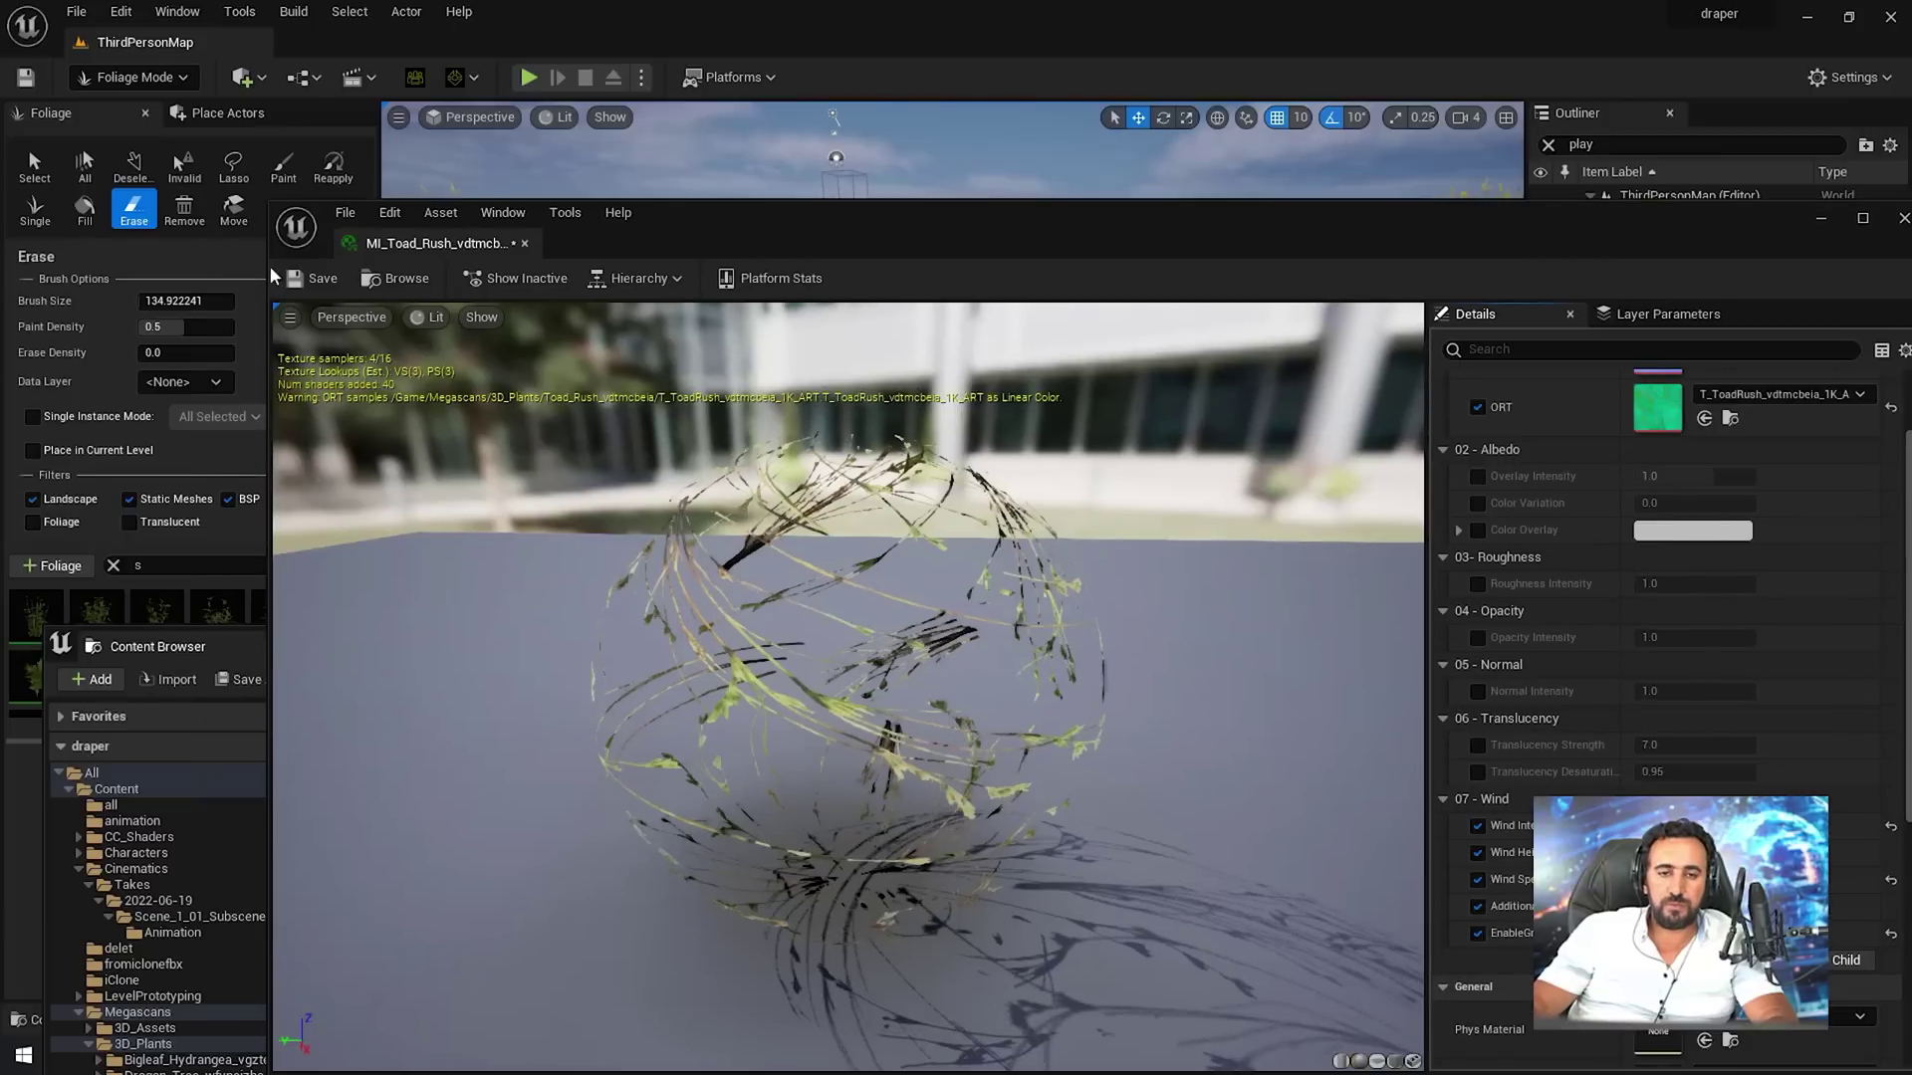
click(316, 277)
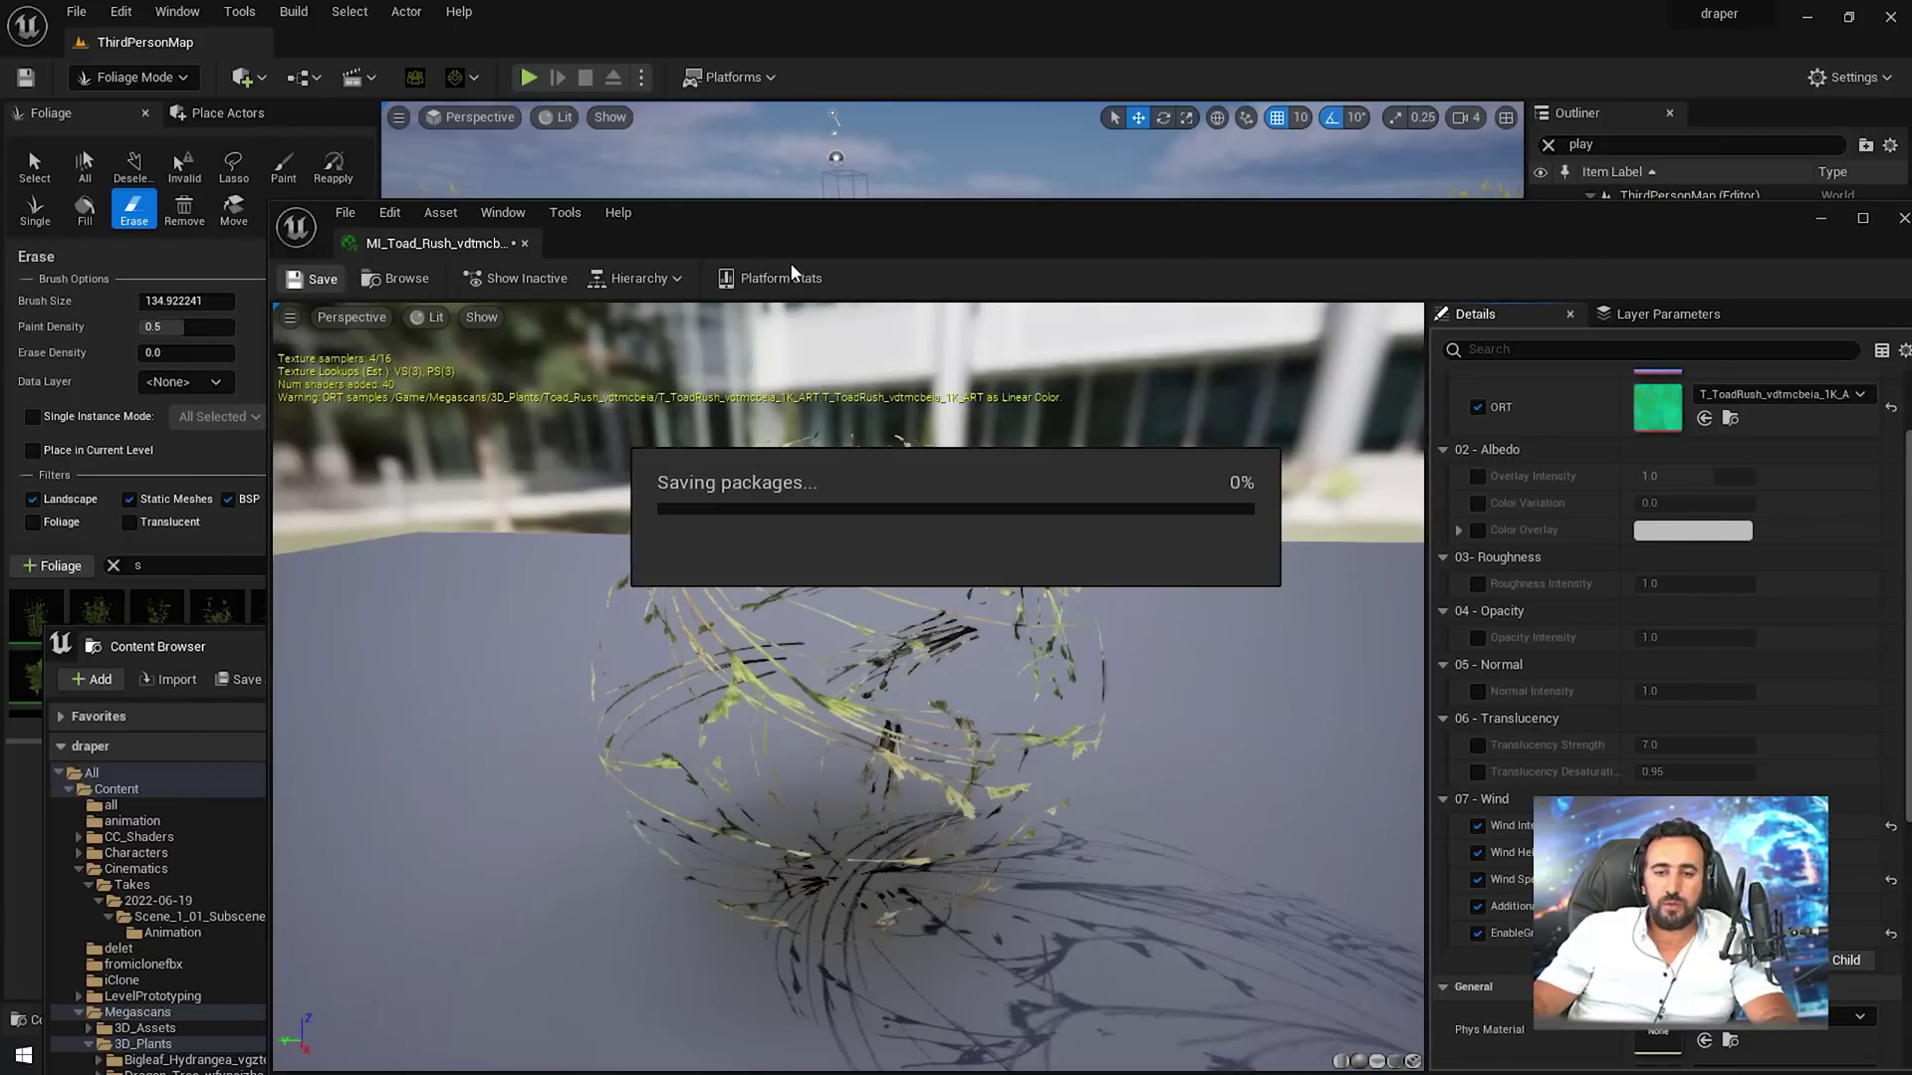
drag(1489, 221, 672, 253)
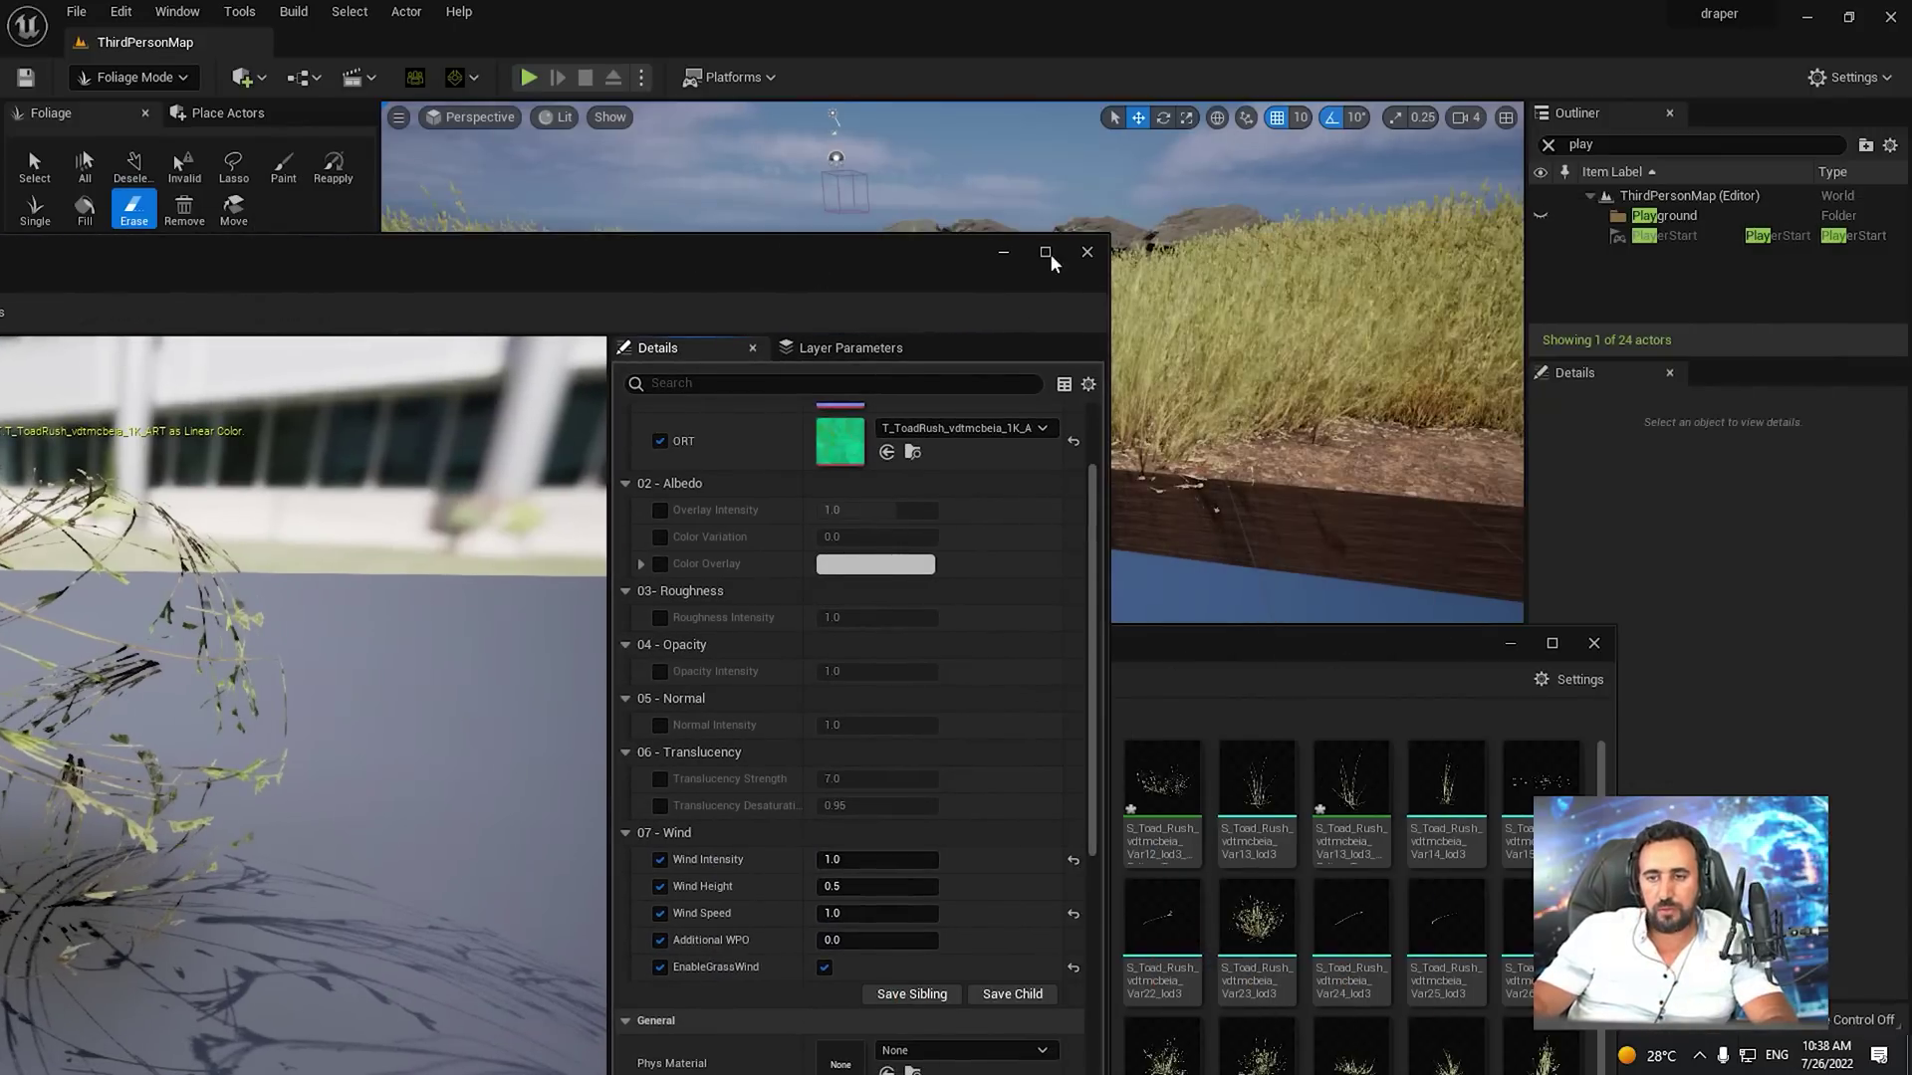
click(1087, 255)
Open the Toad Rush billboard material instance, override its EnableGrassWind parameter, and turn it on
double_click(719, 782)
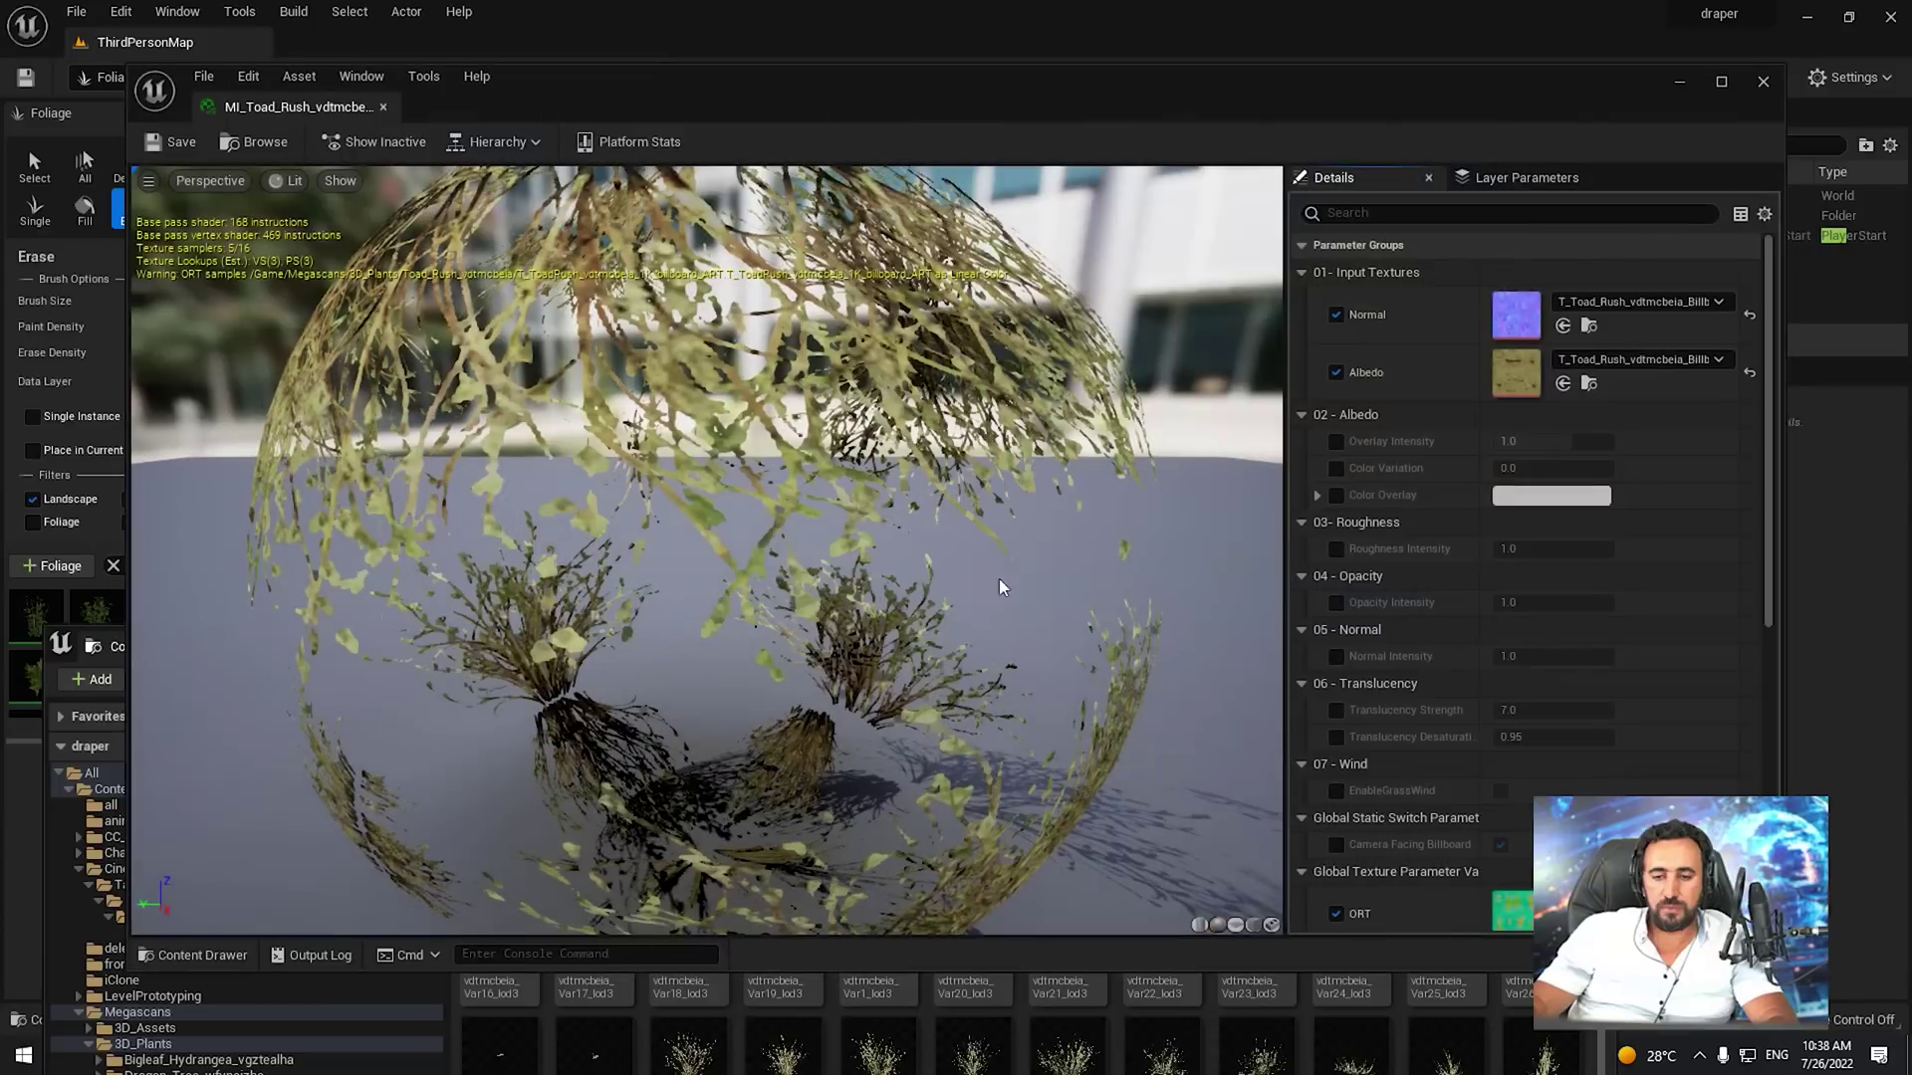
scroll(1407, 797, down, 3)
click(1337, 632)
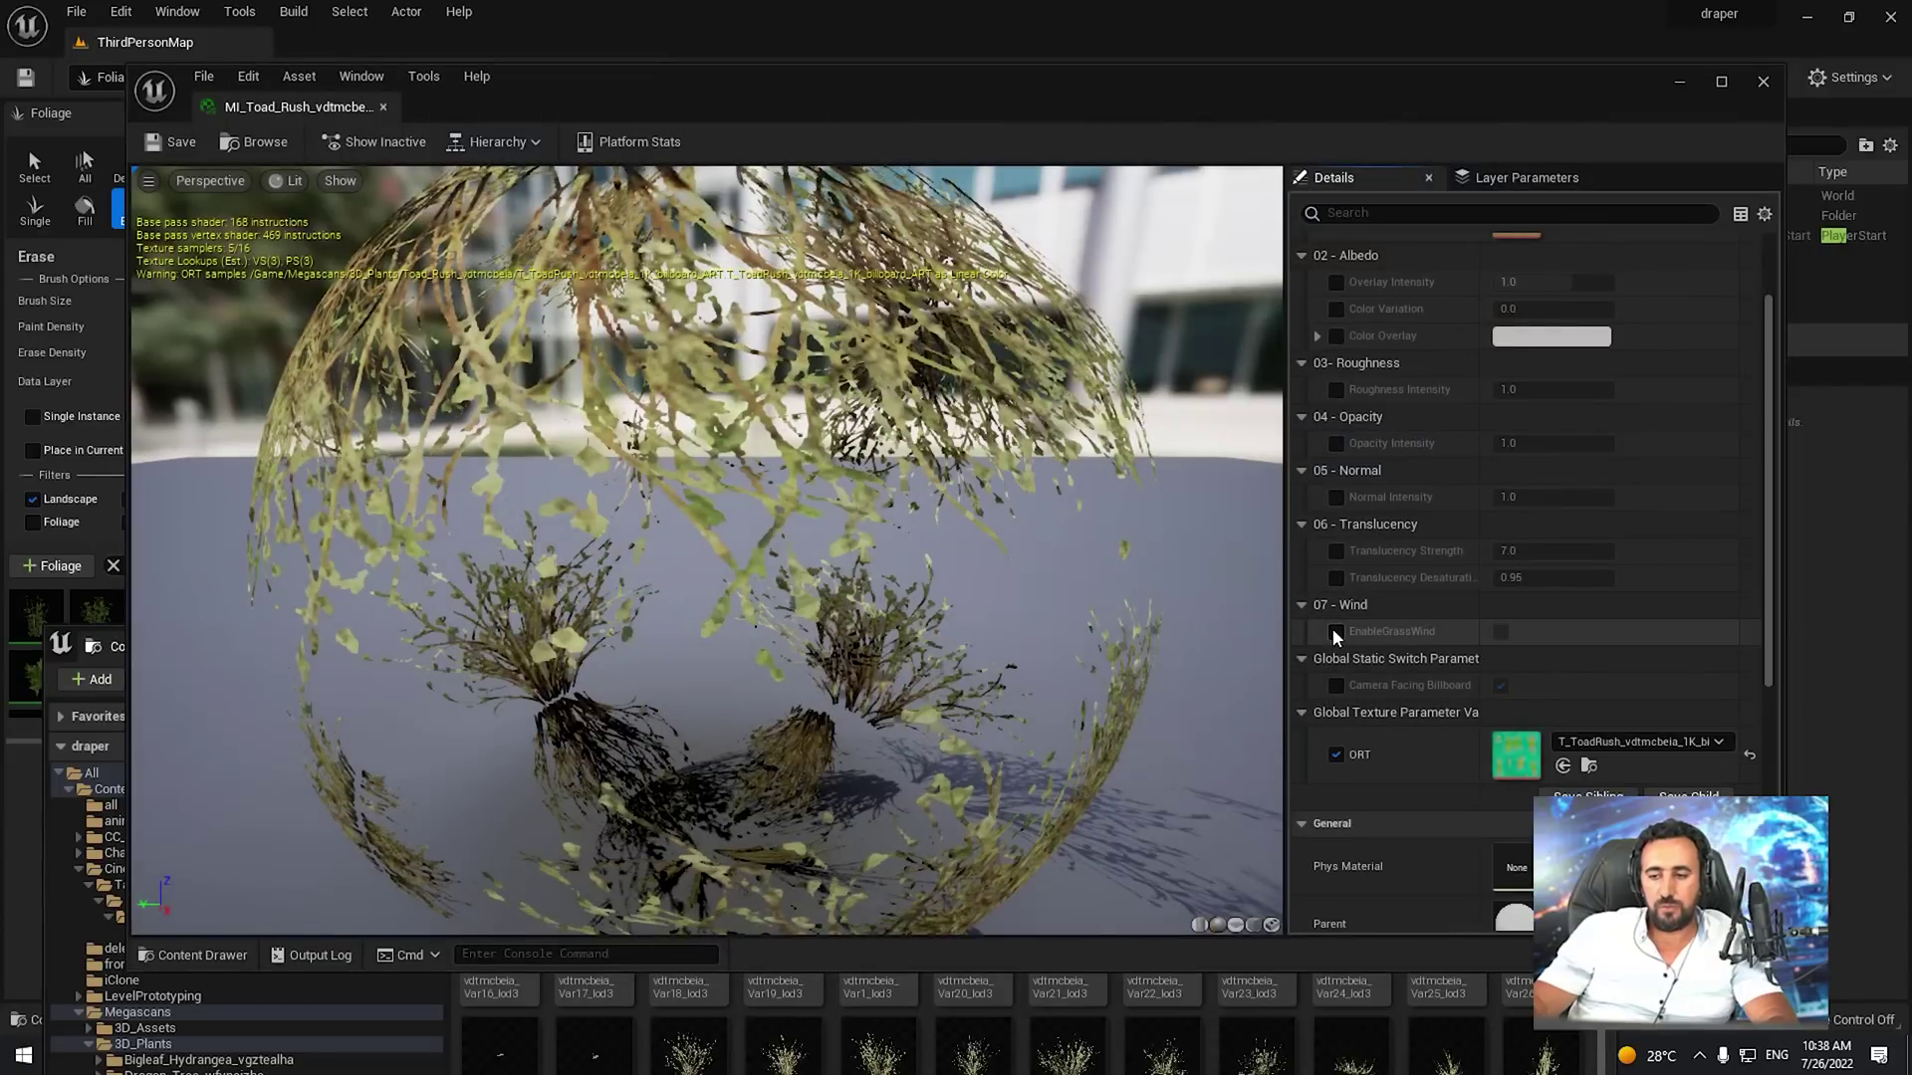
click(1499, 633)
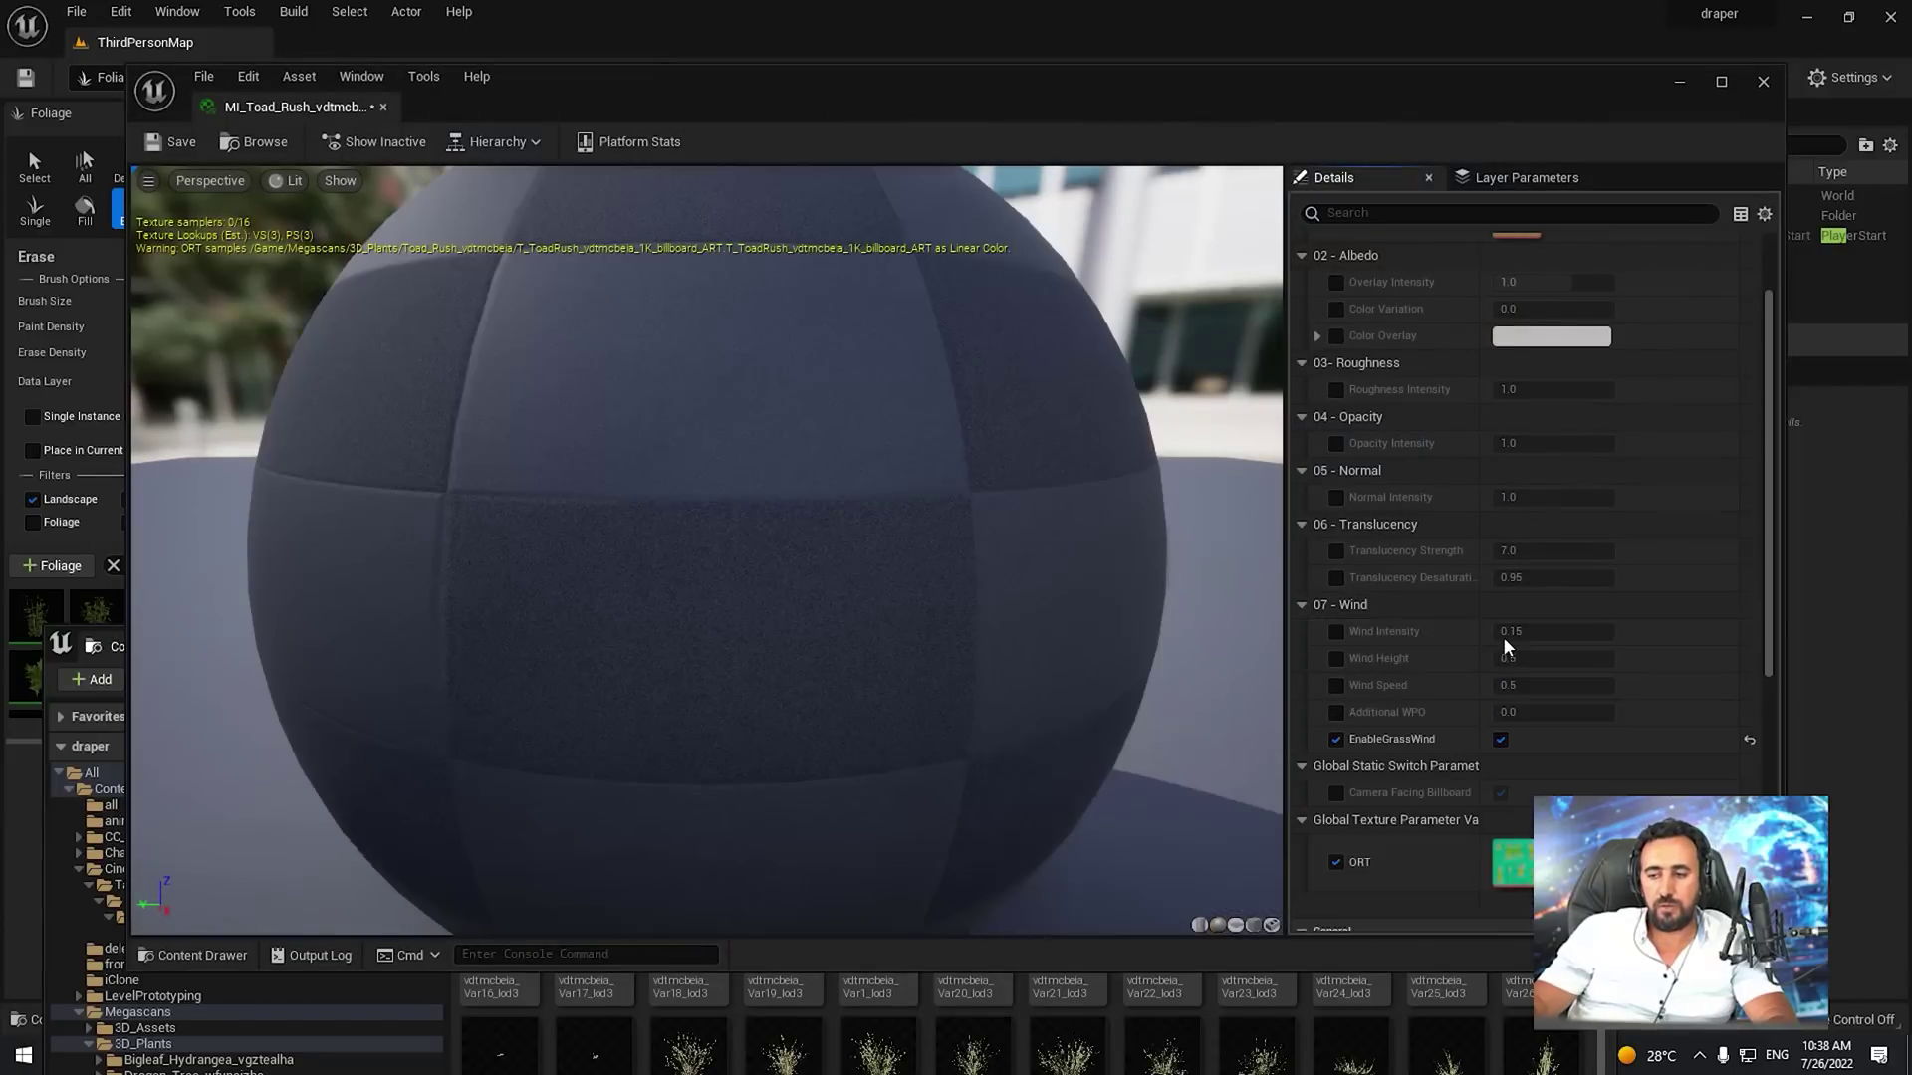
Override the billboard material's four wind parameters and set its Wind Intensity to 0.5
click(1336, 659)
click(1336, 685)
click(1336, 712)
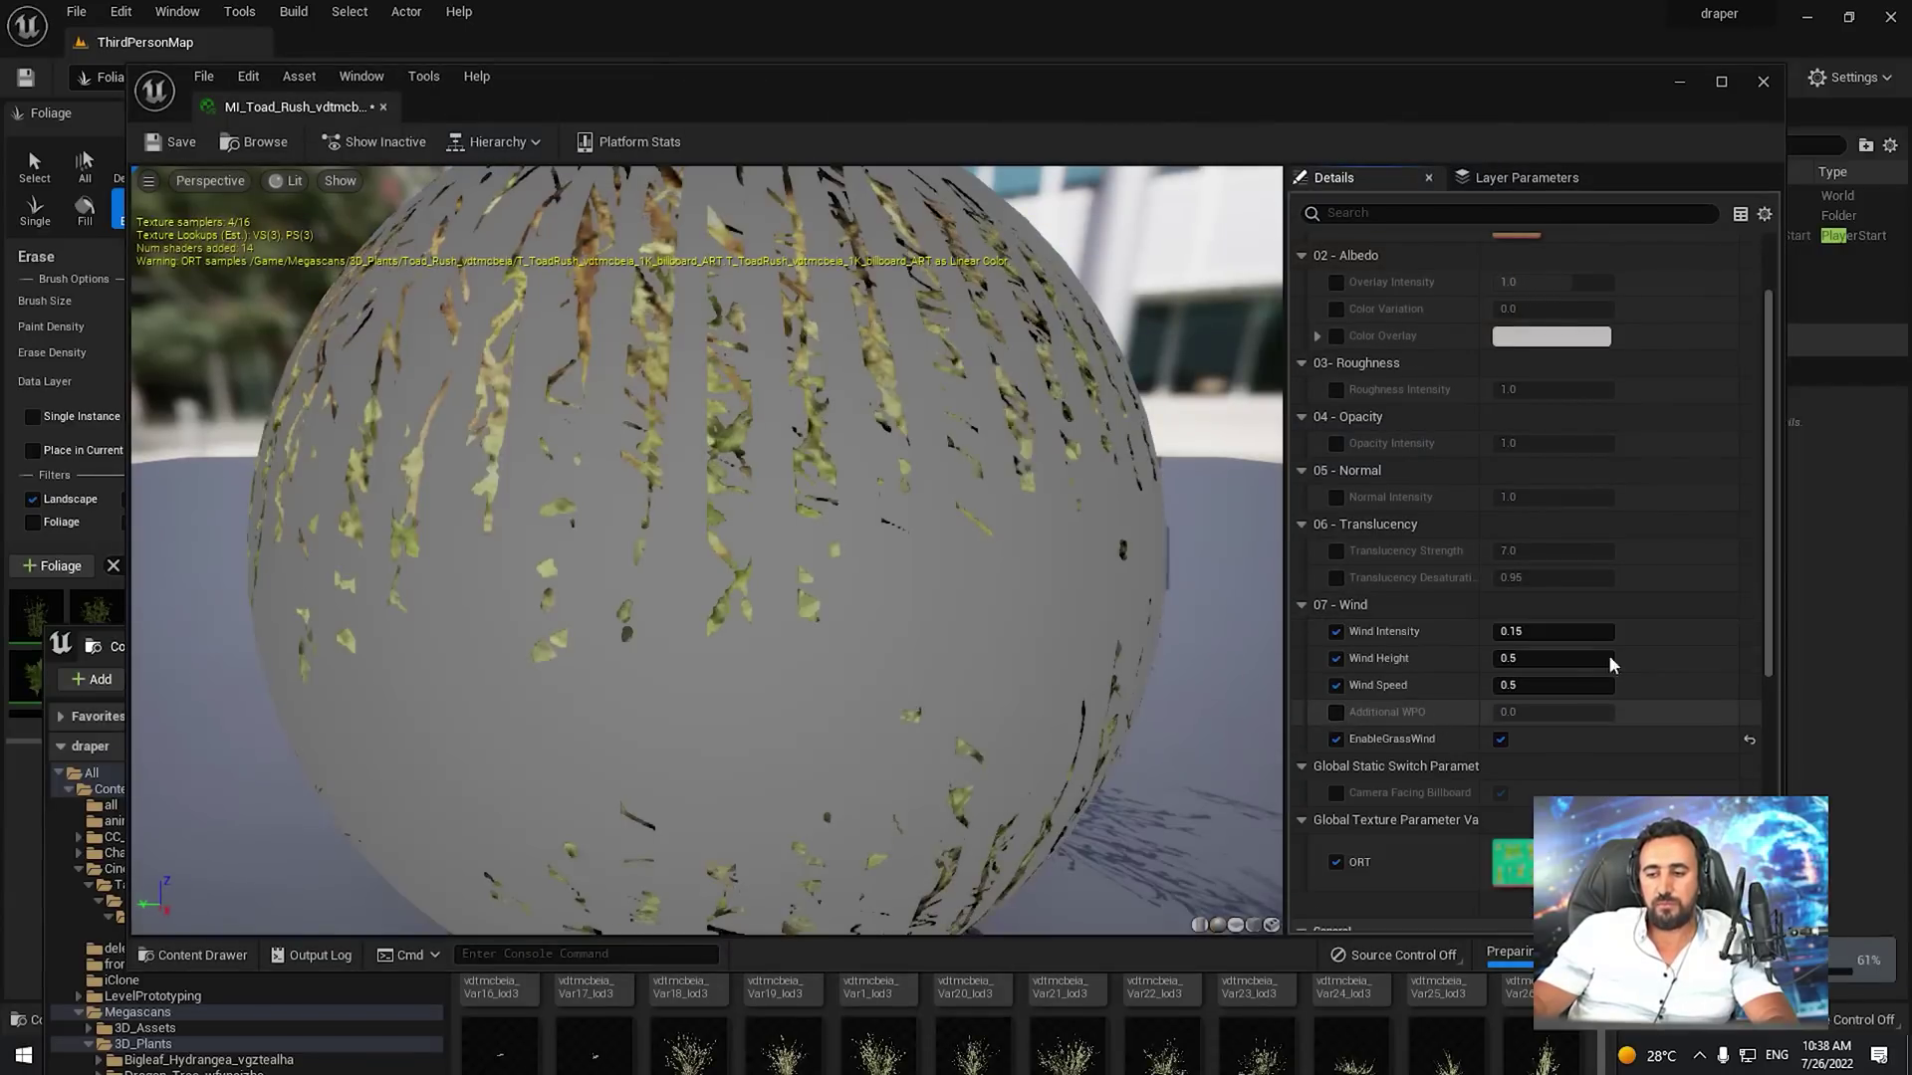
click(1553, 631)
text(0.5)
key(Return)
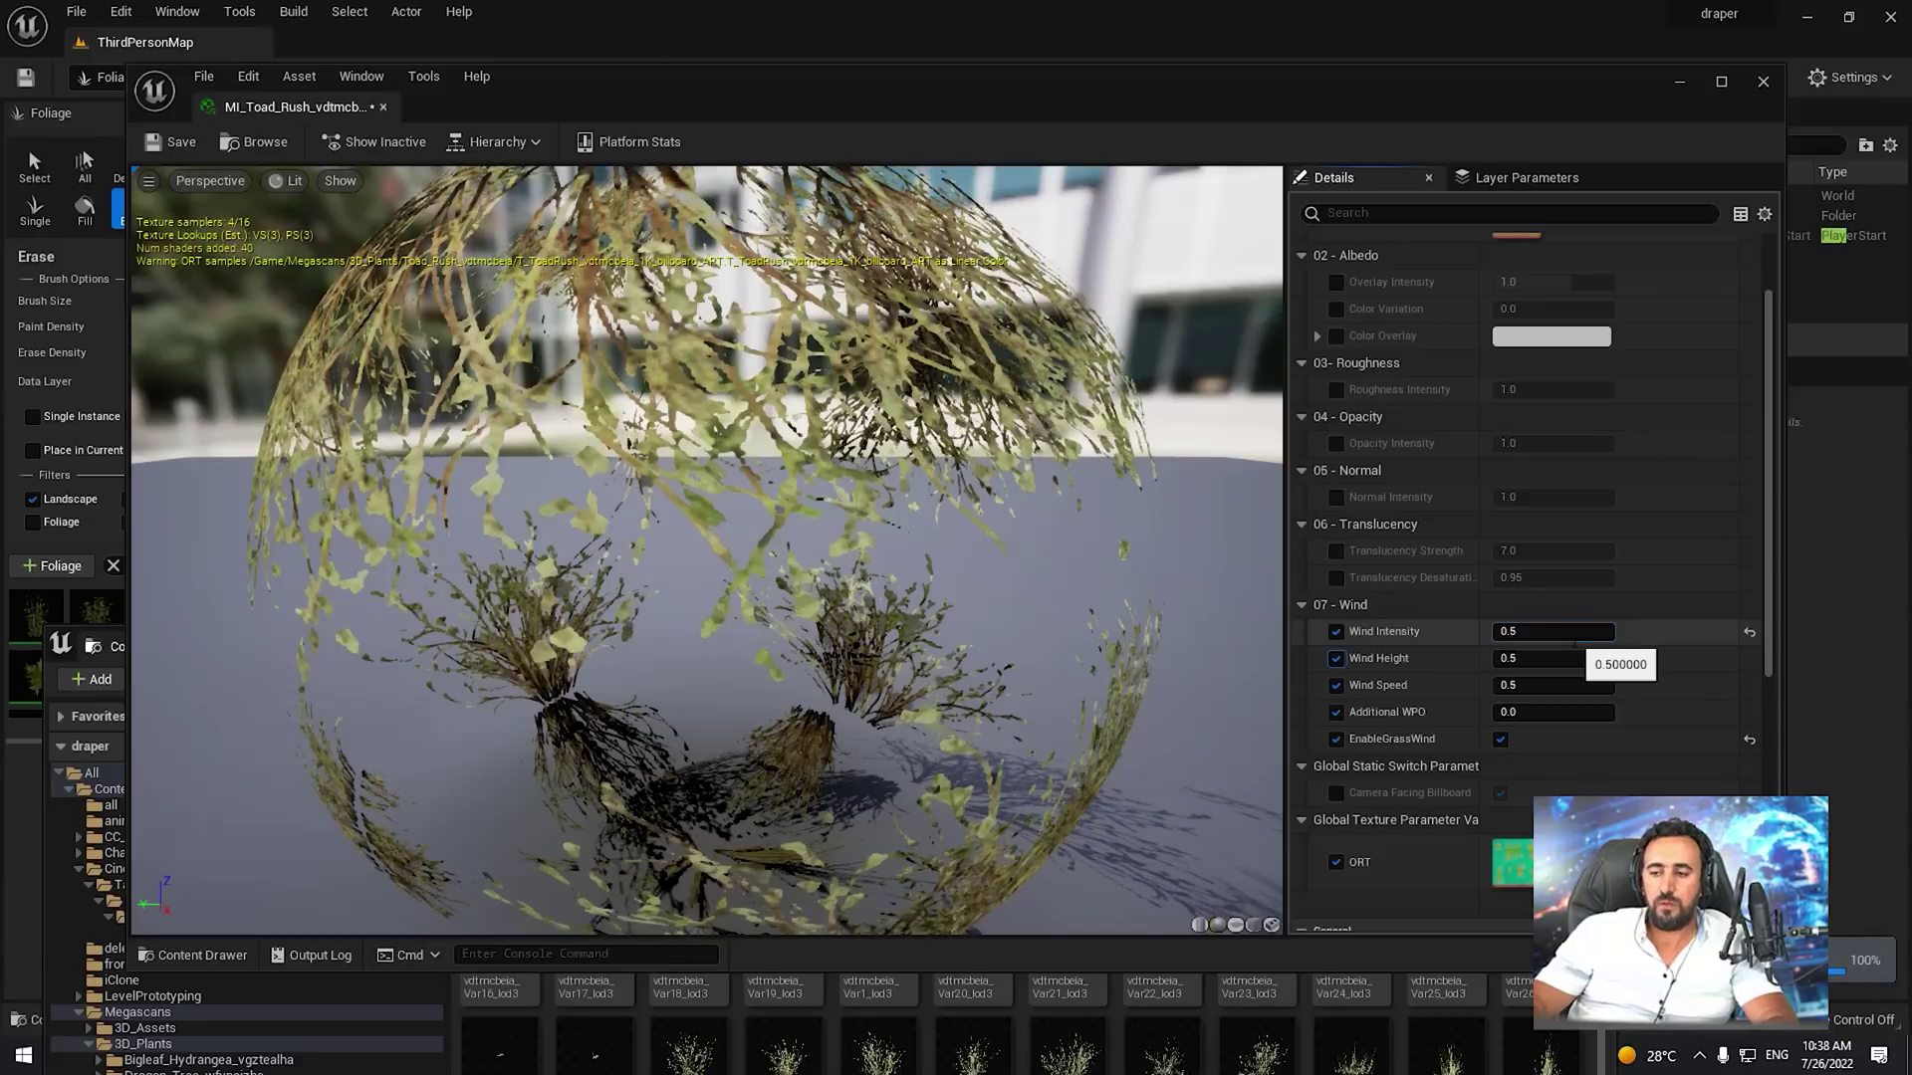
Save and close the billboard material instance, and look over the grass in the level
click(175, 142)
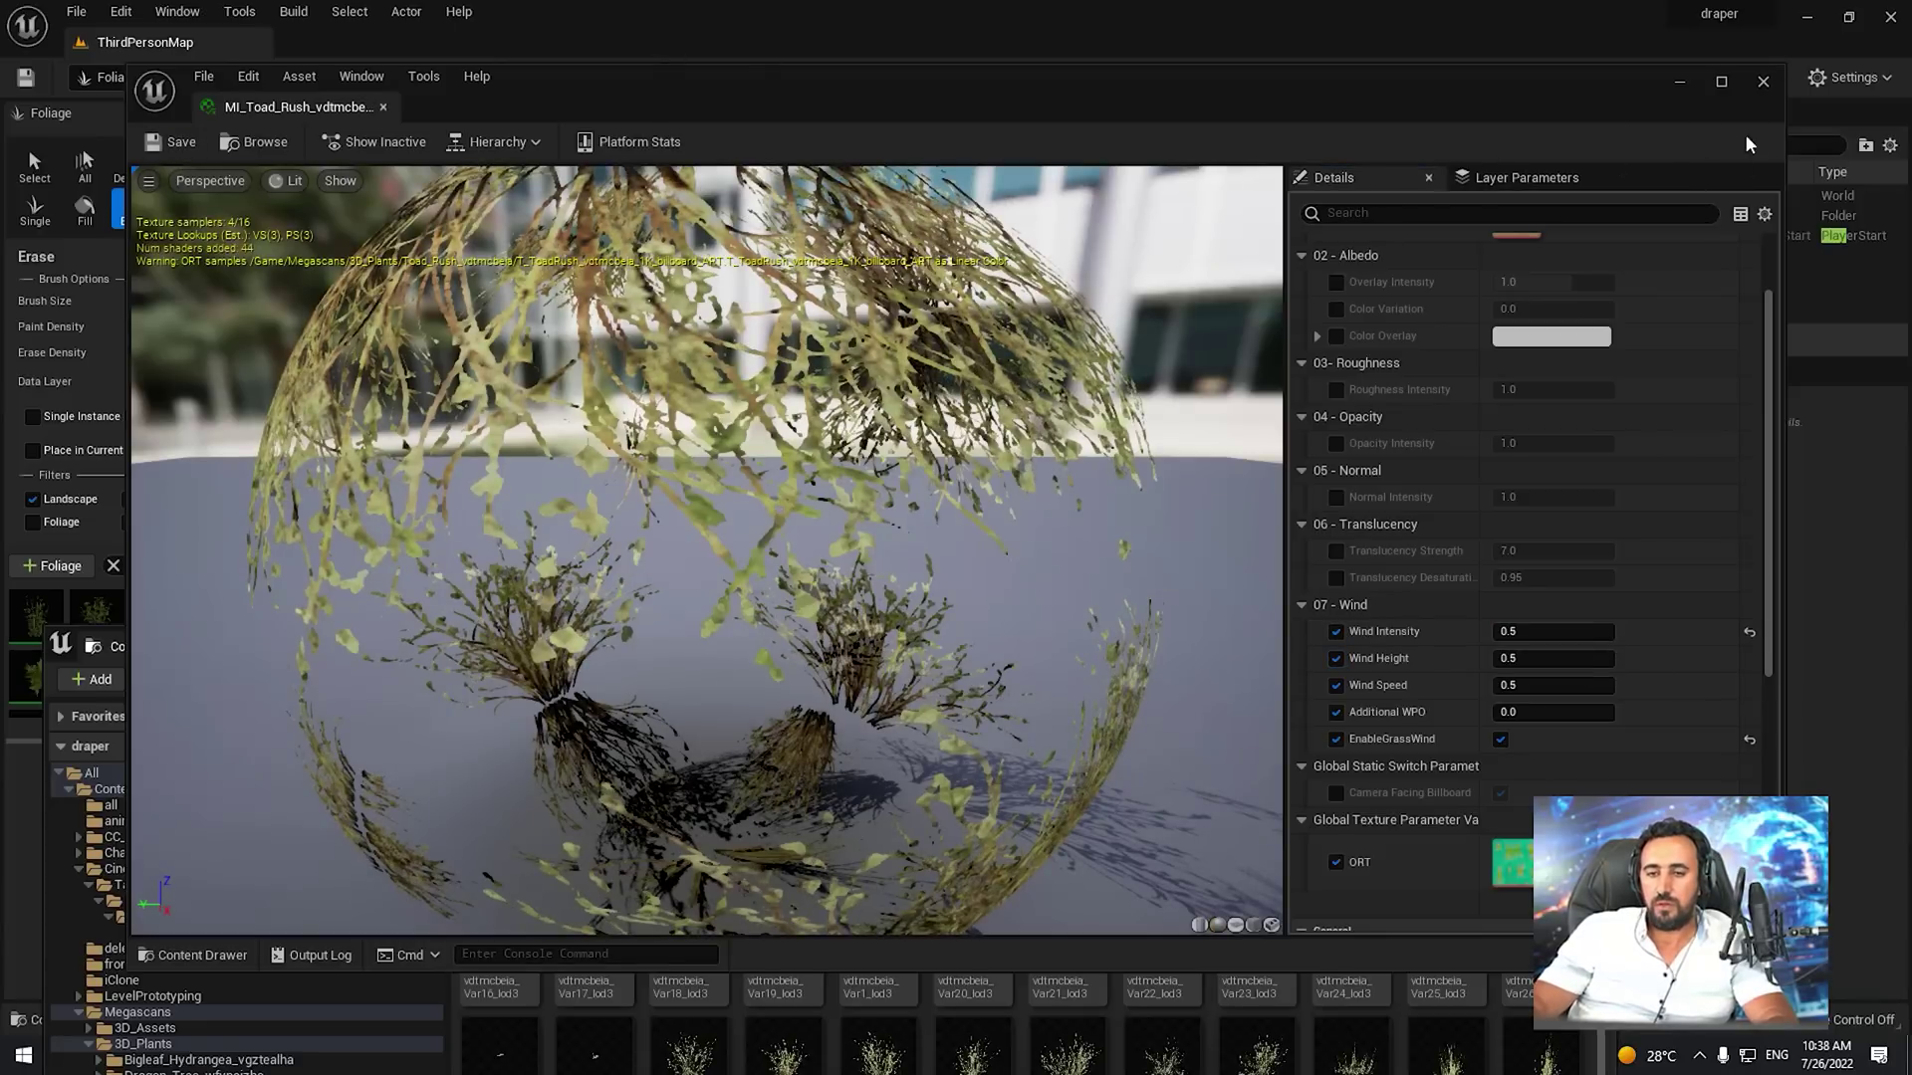
click(1765, 82)
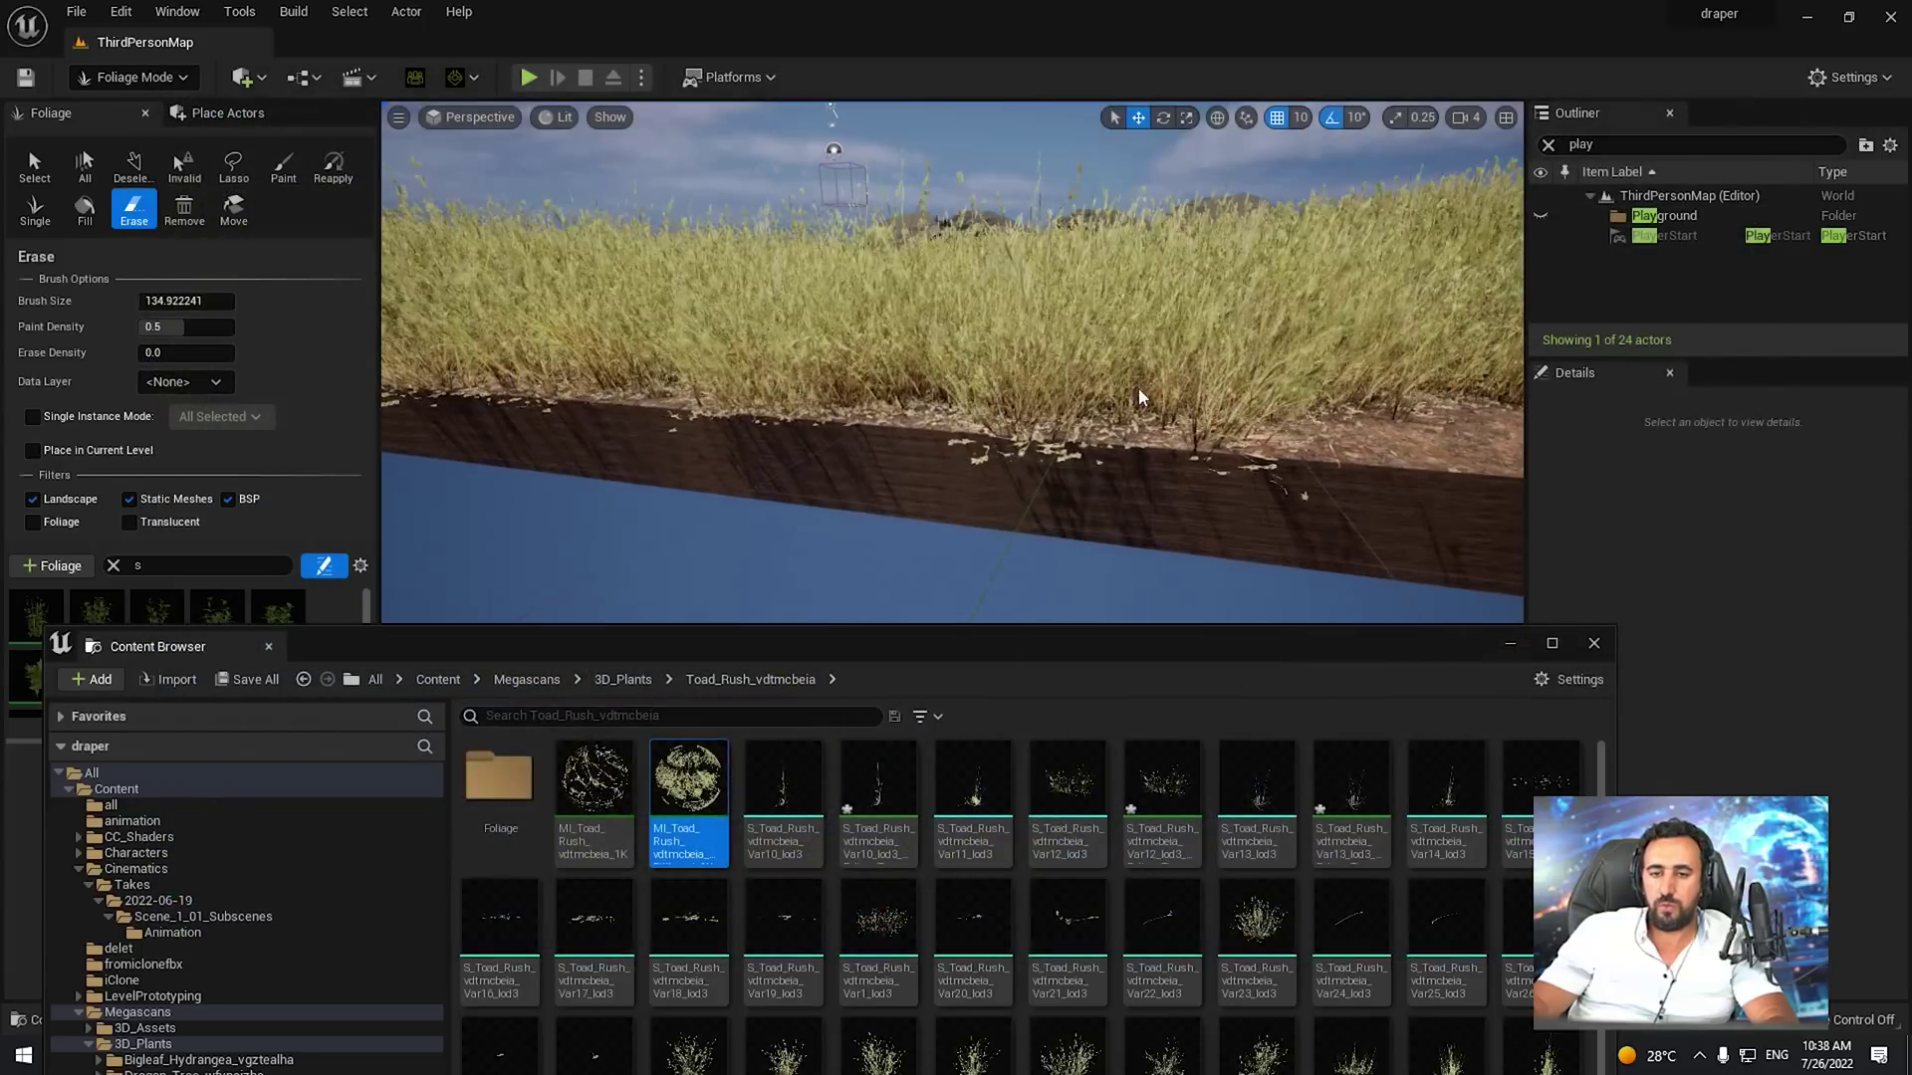
right_drag(952, 363, 876, 443)
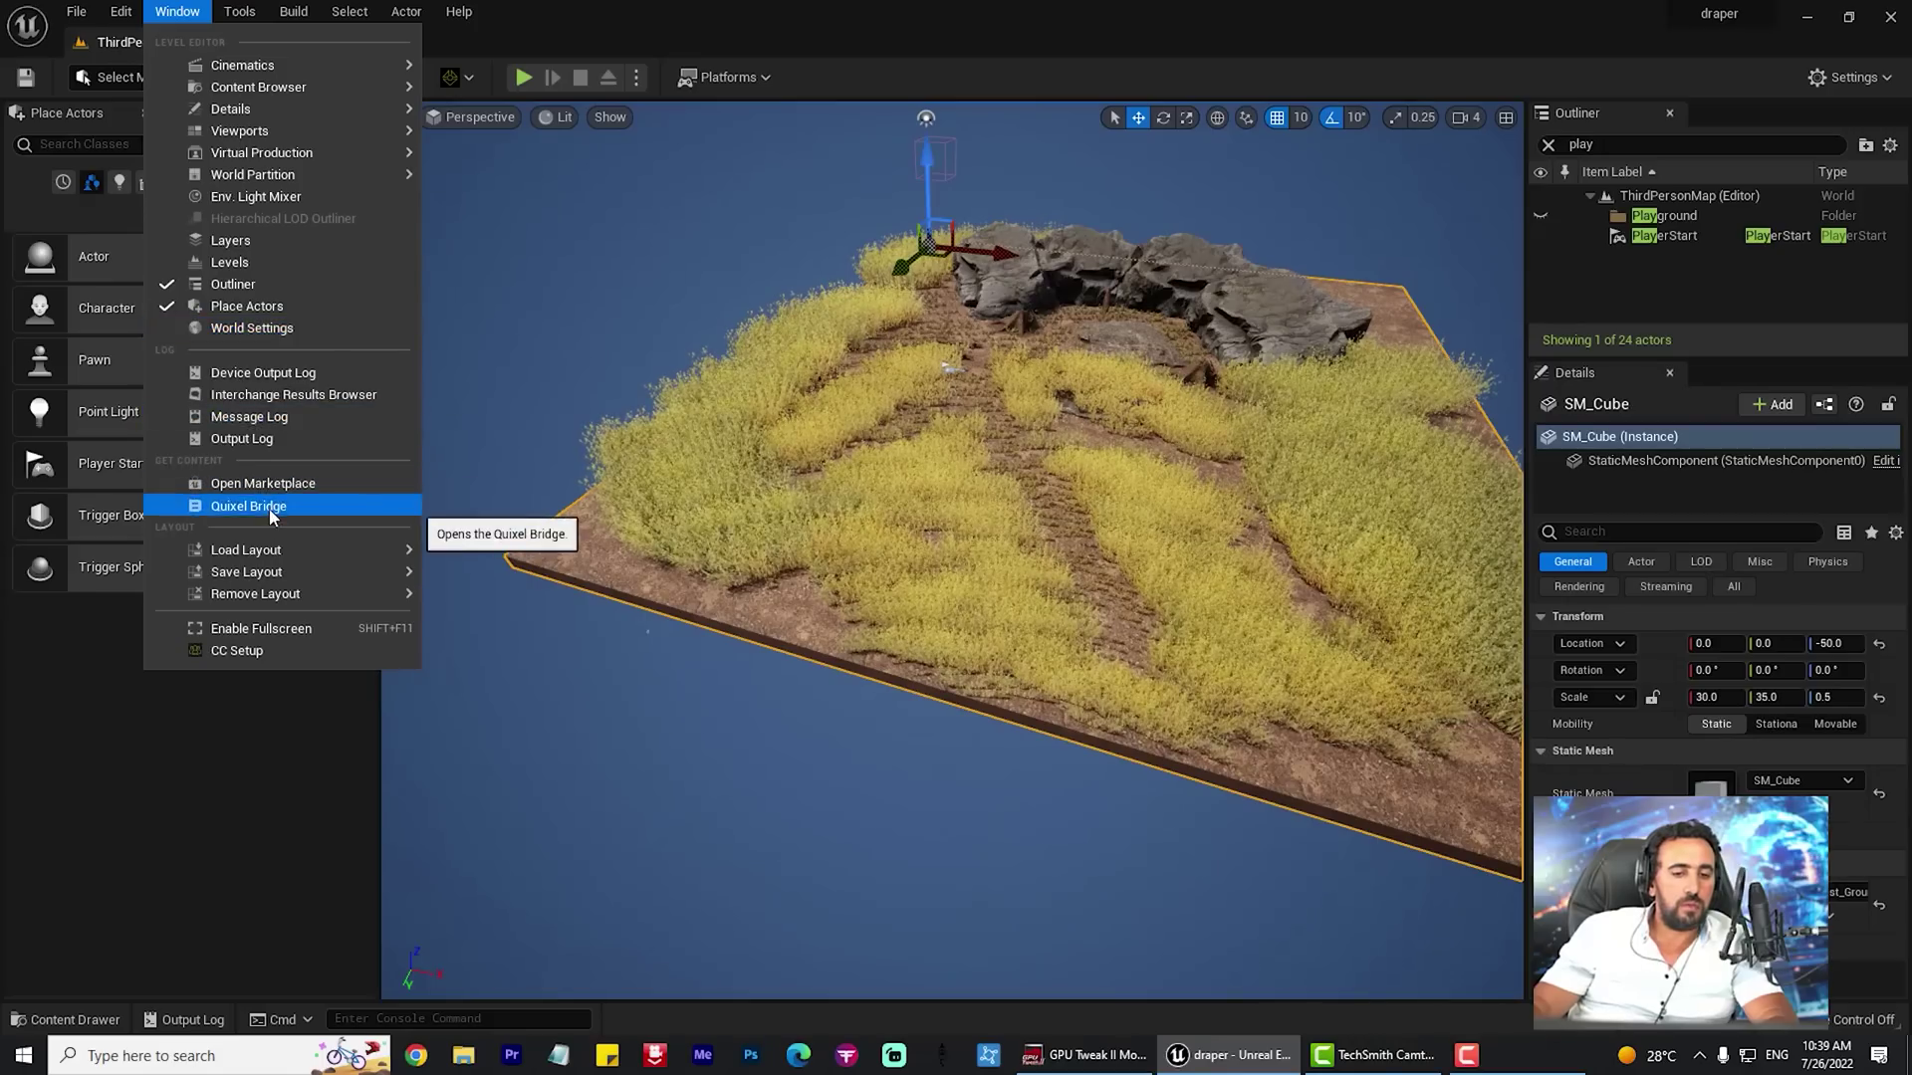
Open Quixel Bridge and browse the Garden Plant category of the 3D Plants
click(264, 510)
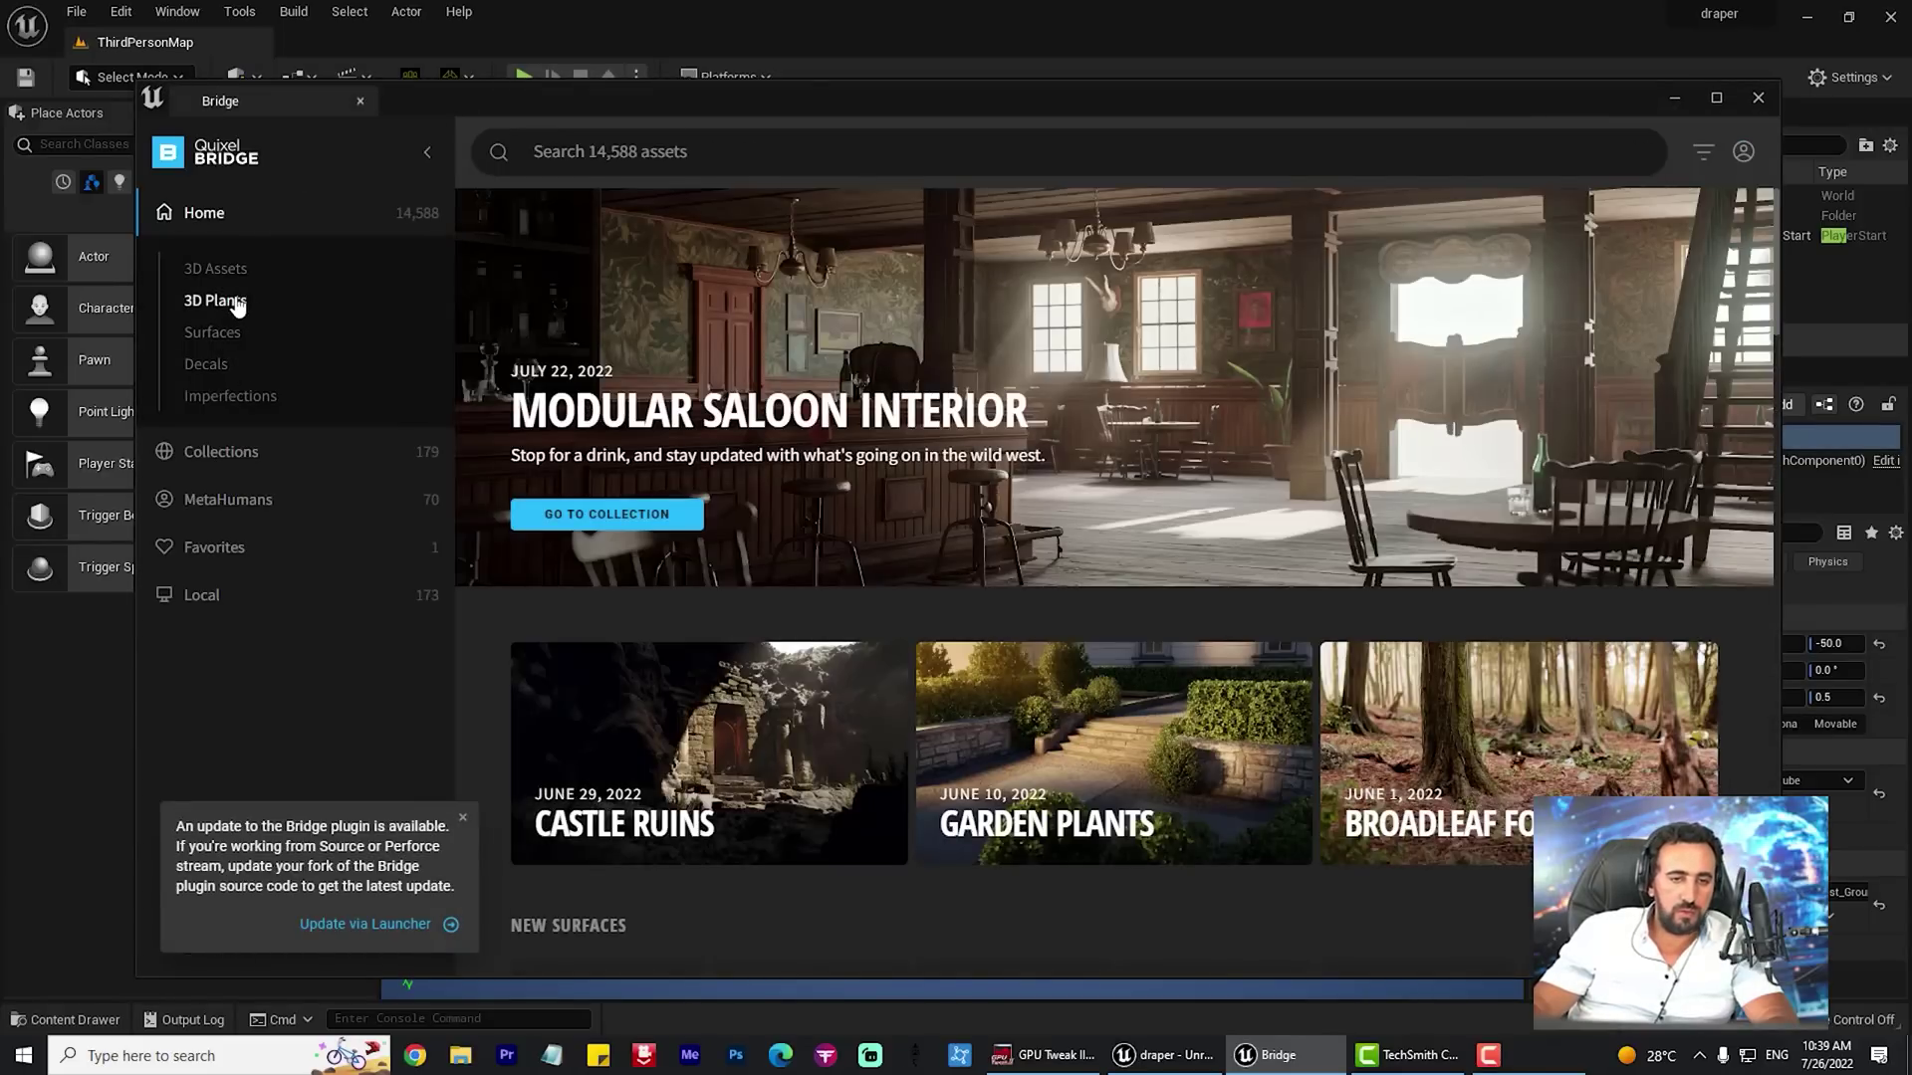
click(215, 301)
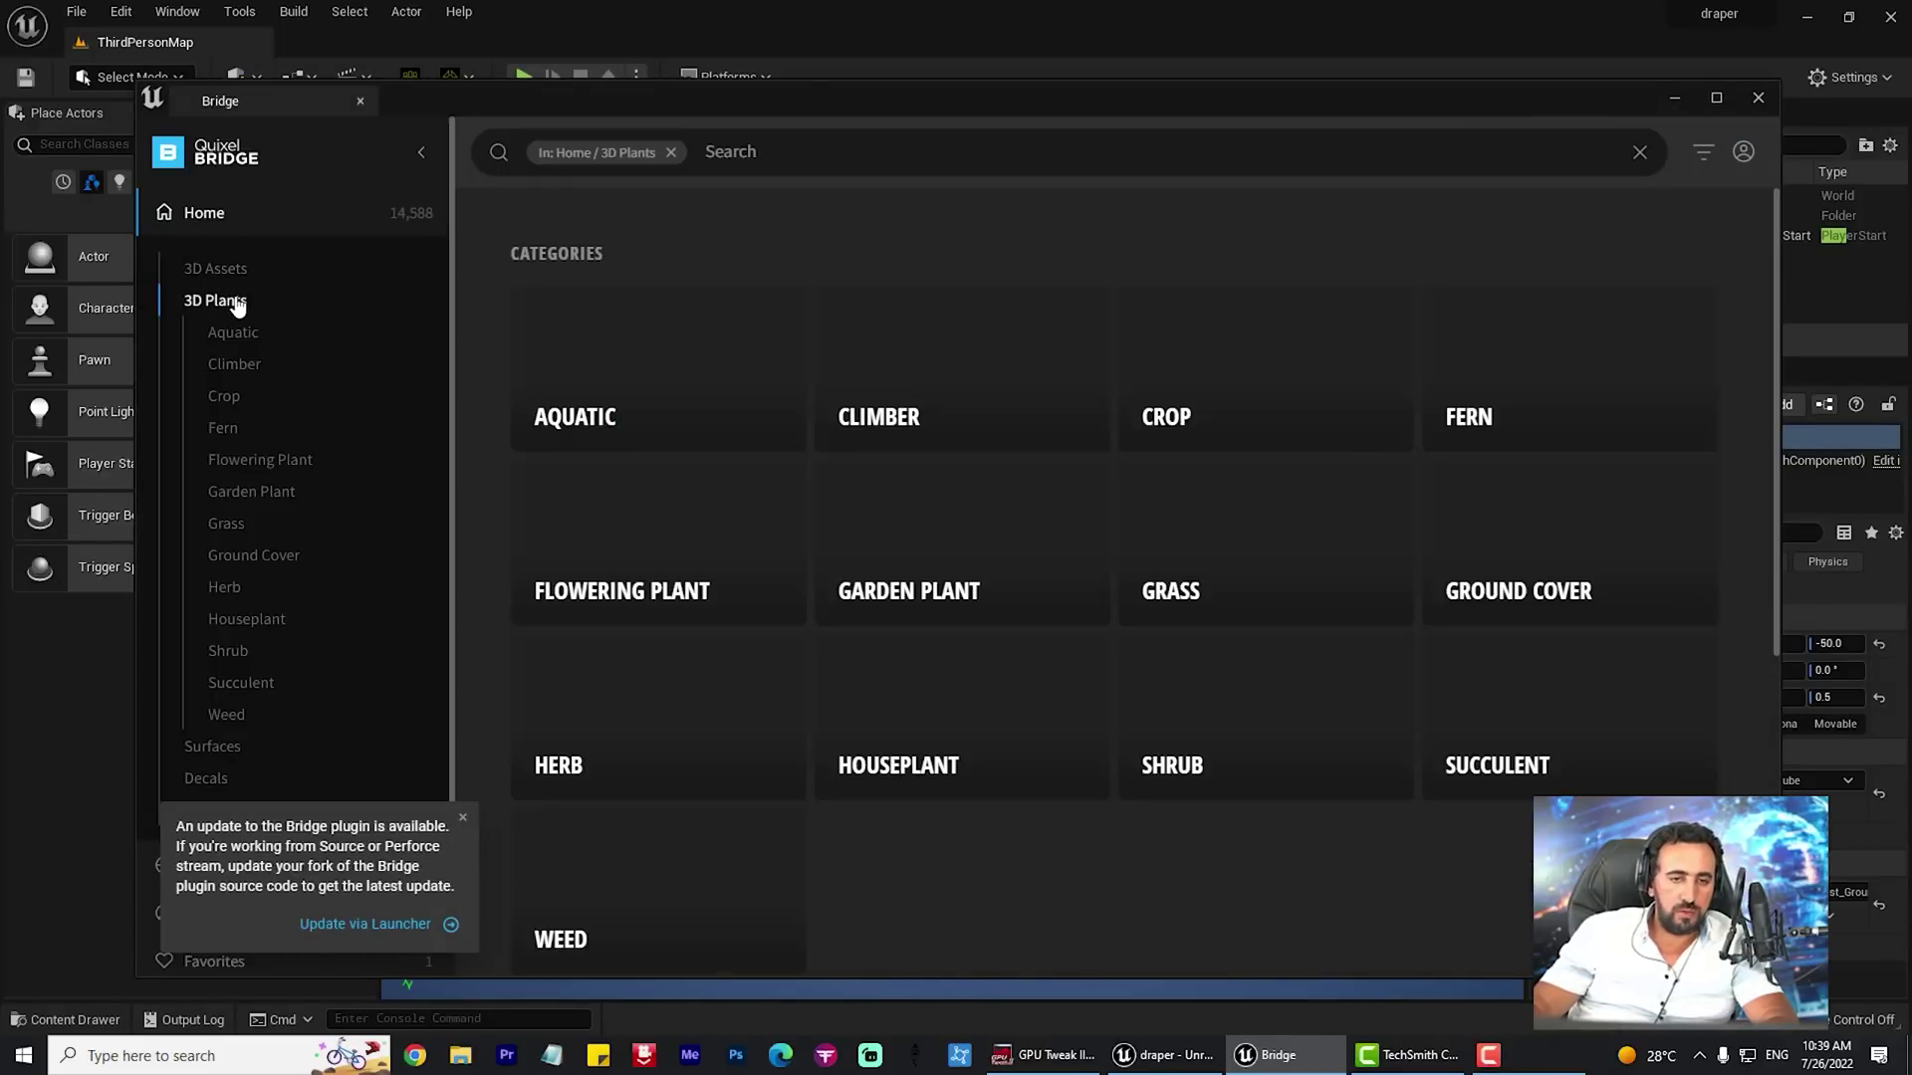
click(912, 541)
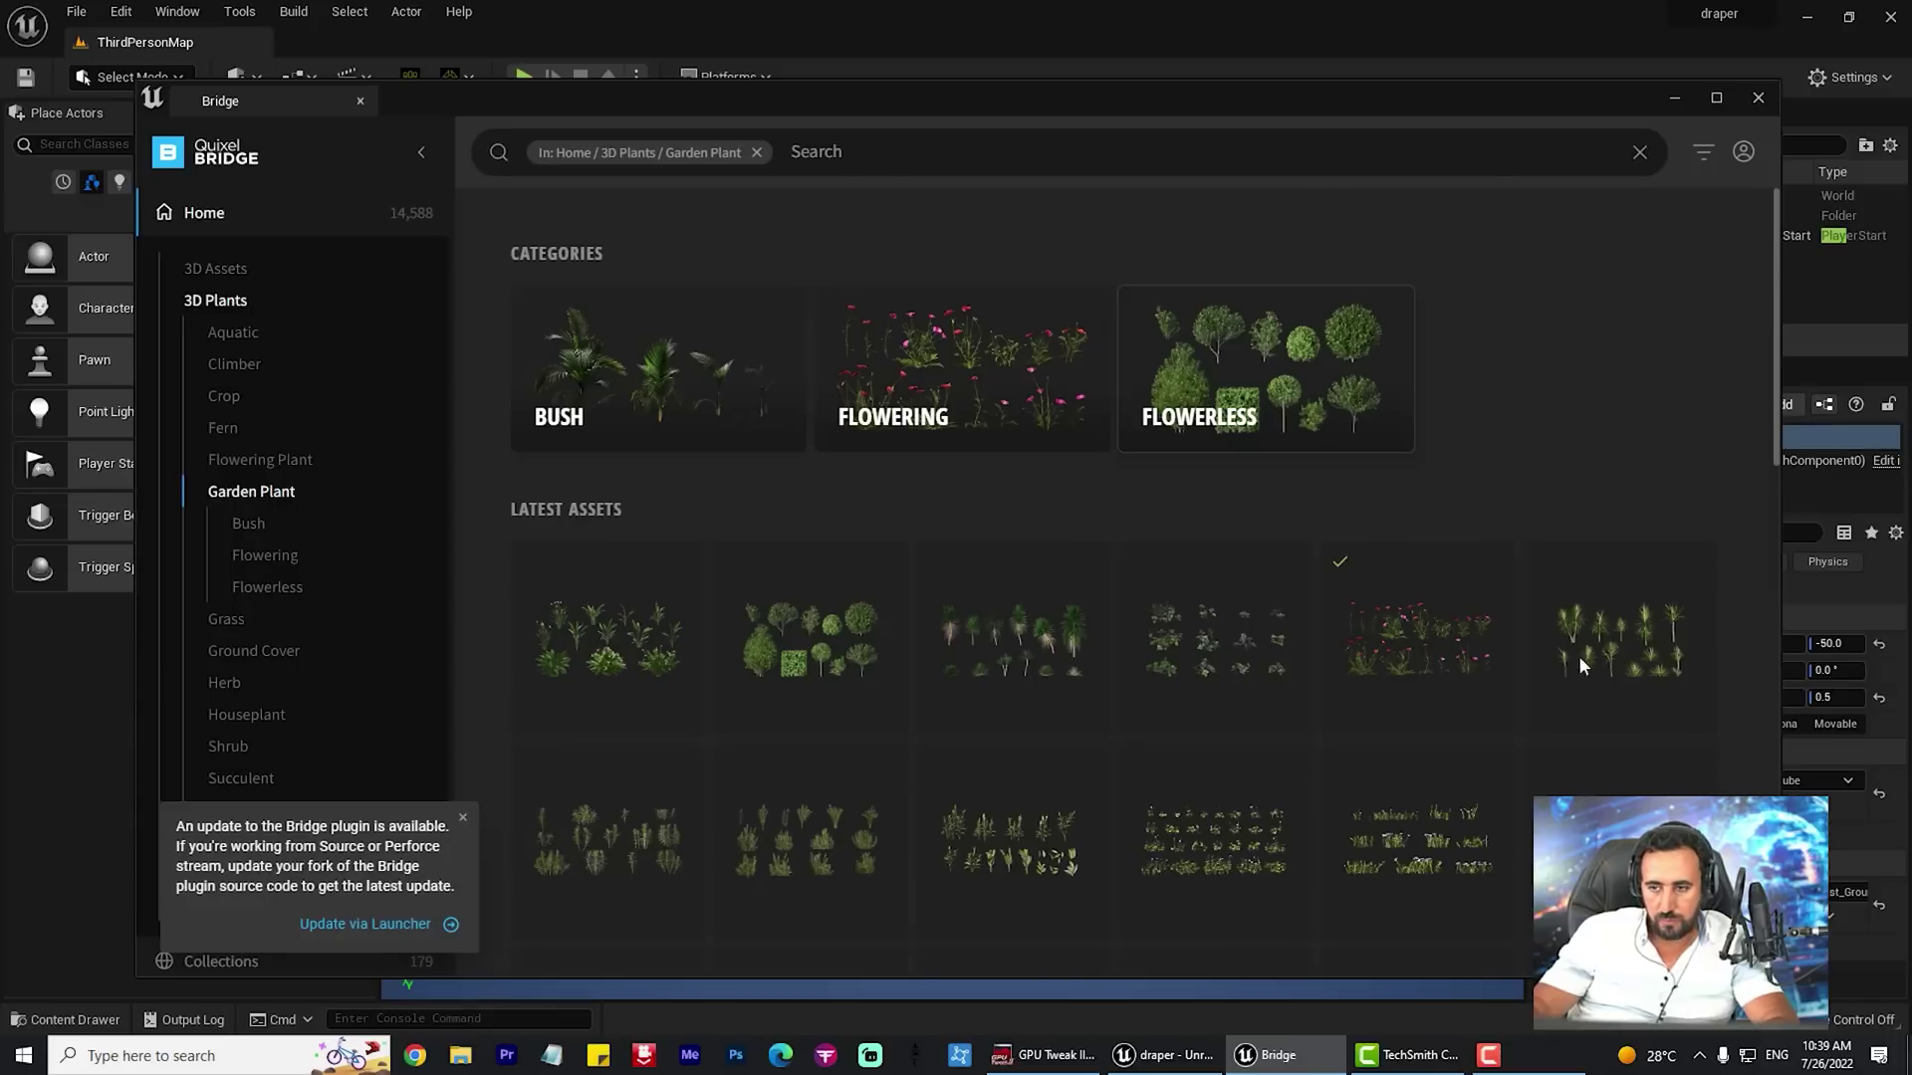
scroll(1558, 677, down, 6)
scroll(1311, 677, up, 6)
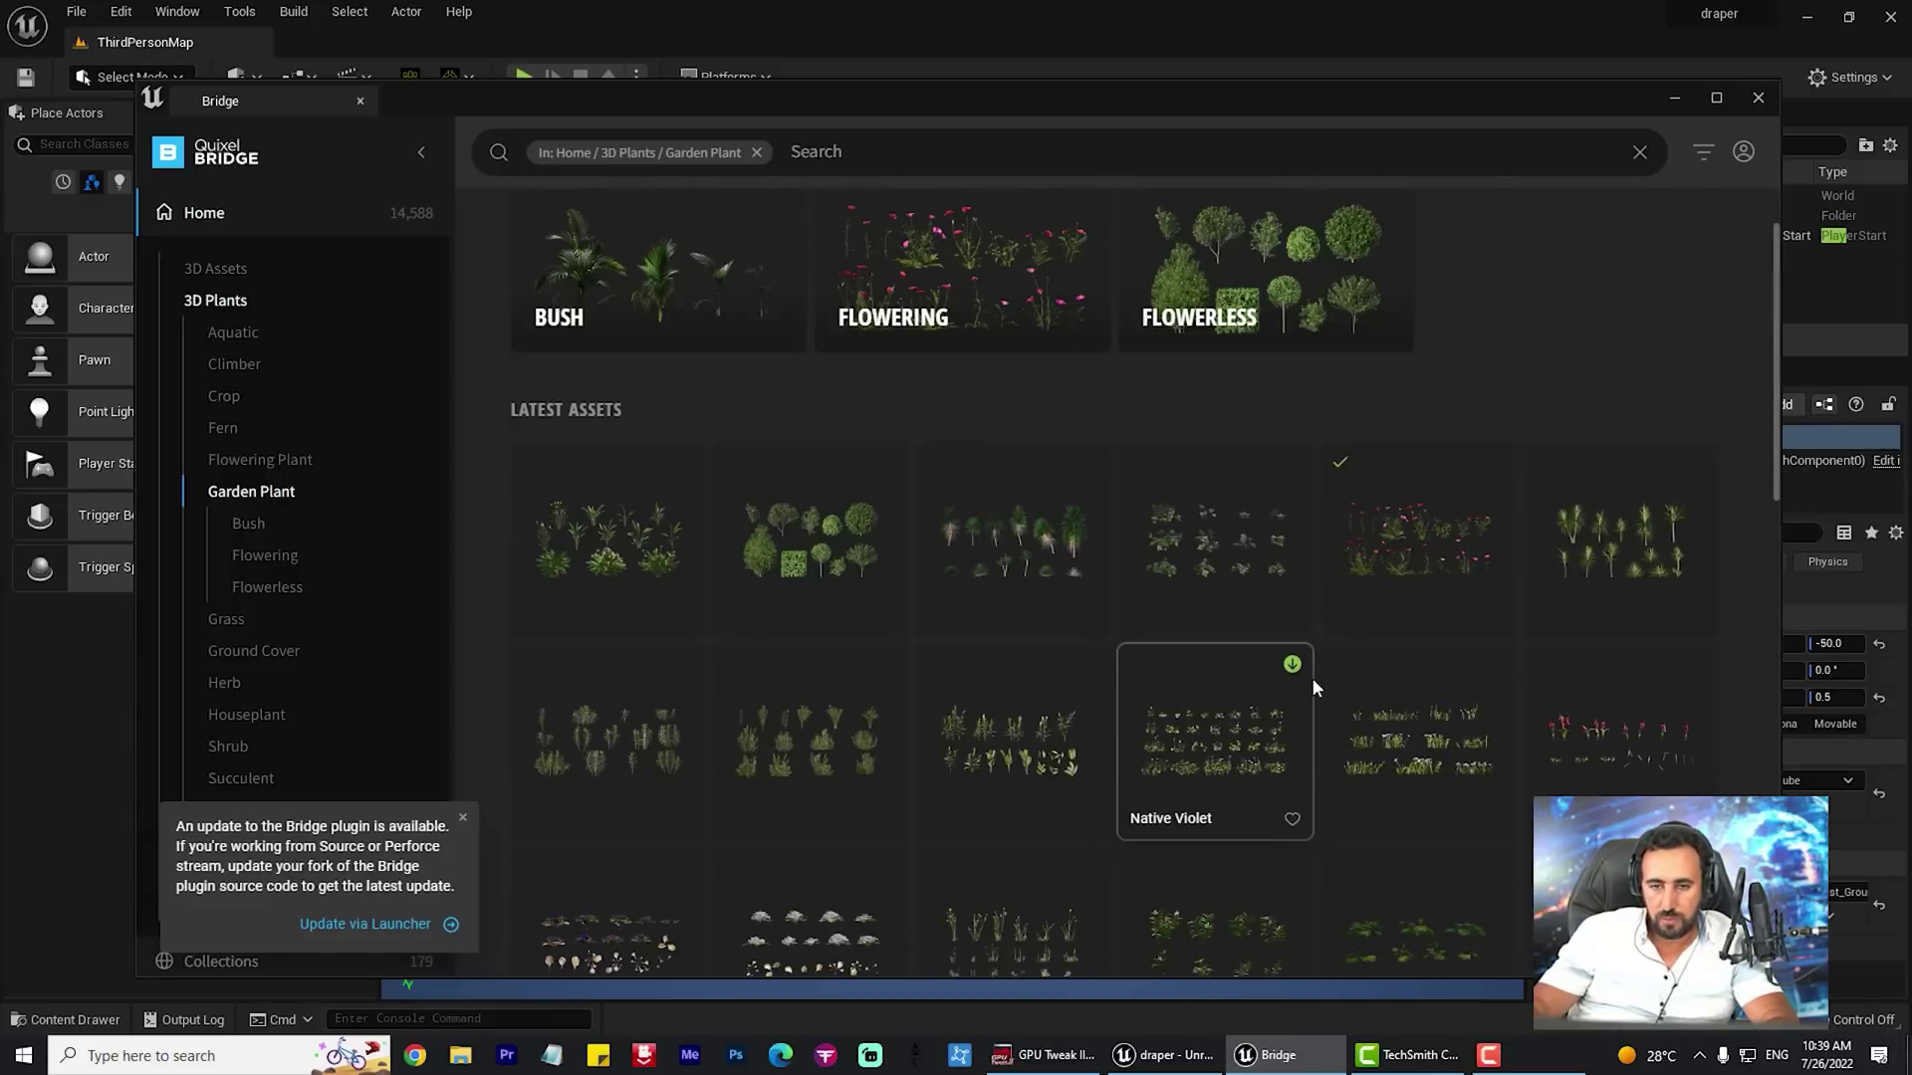
Open the Cat Palm asset from the Bush category and choose High Quality as its download quality
drag(895, 100, 1573, 370)
click(1329, 546)
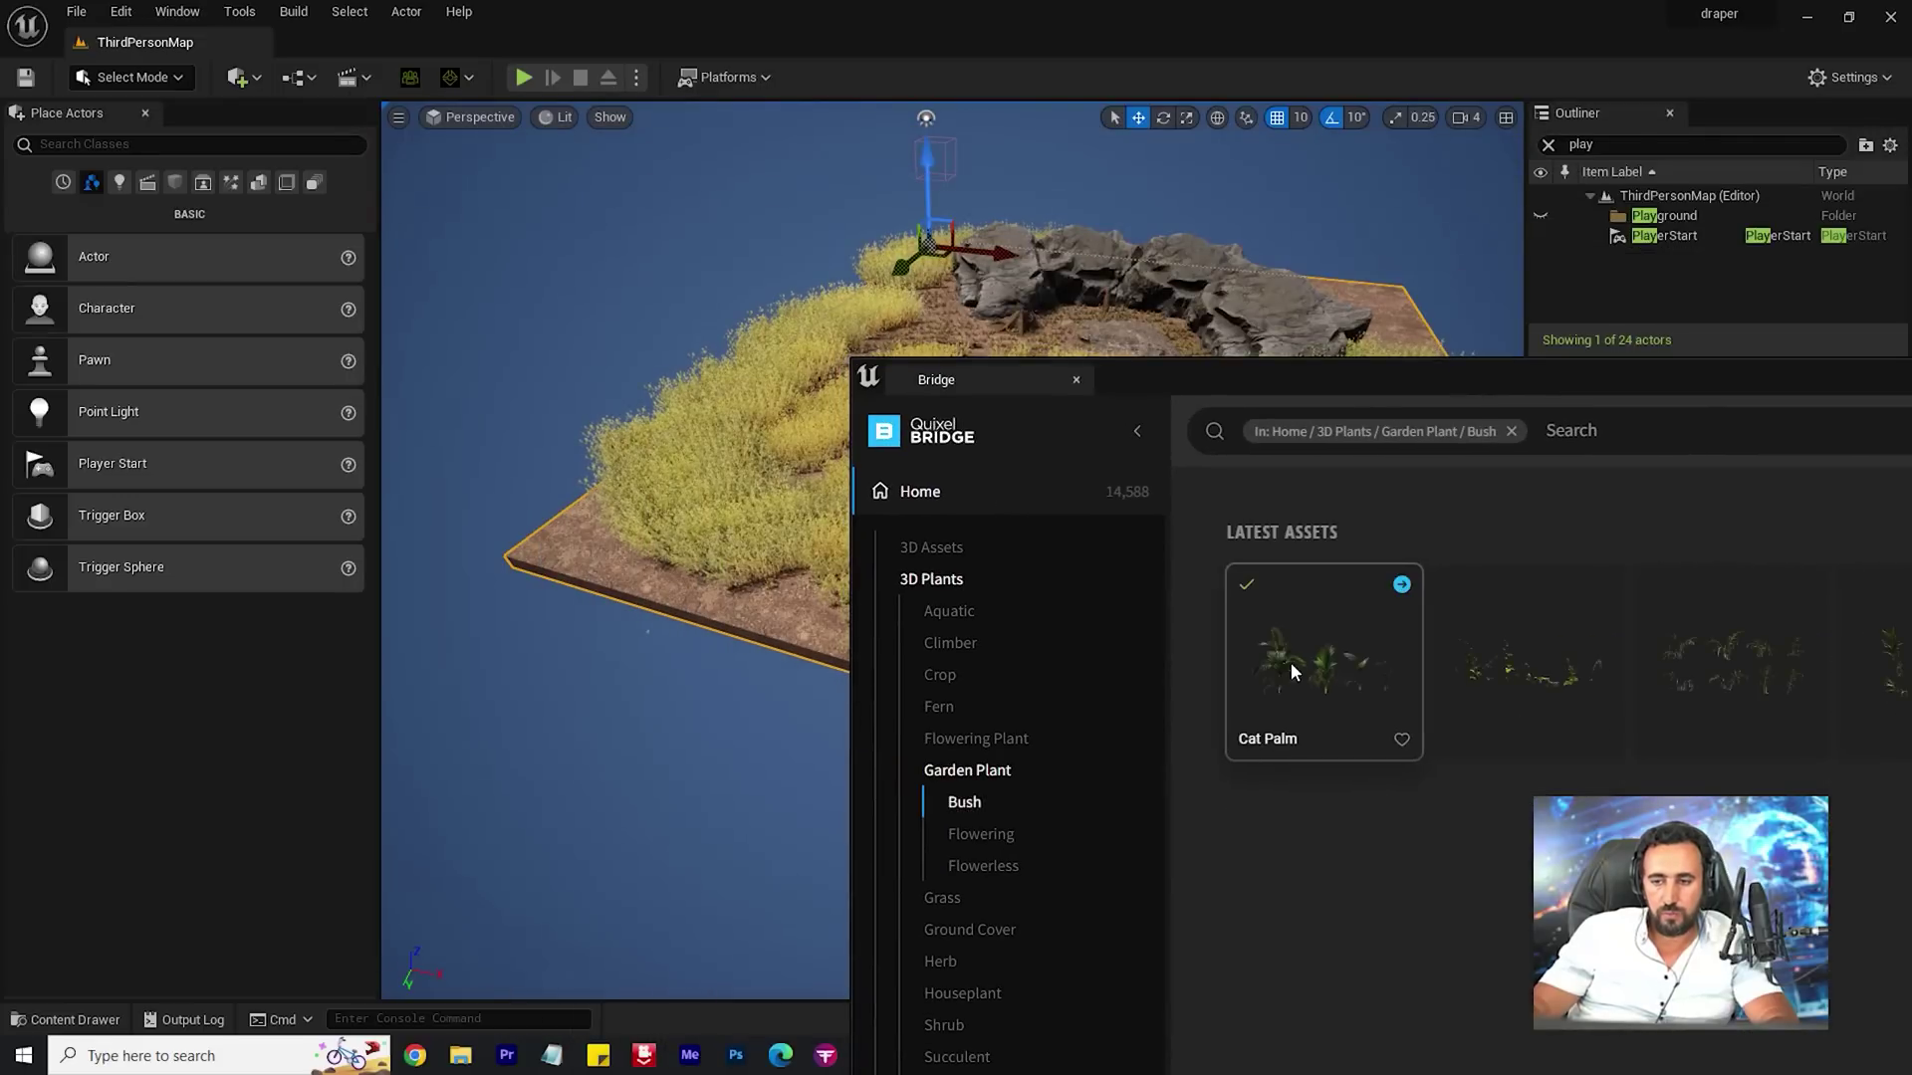
click(1304, 637)
drag(1417, 369, 358, 140)
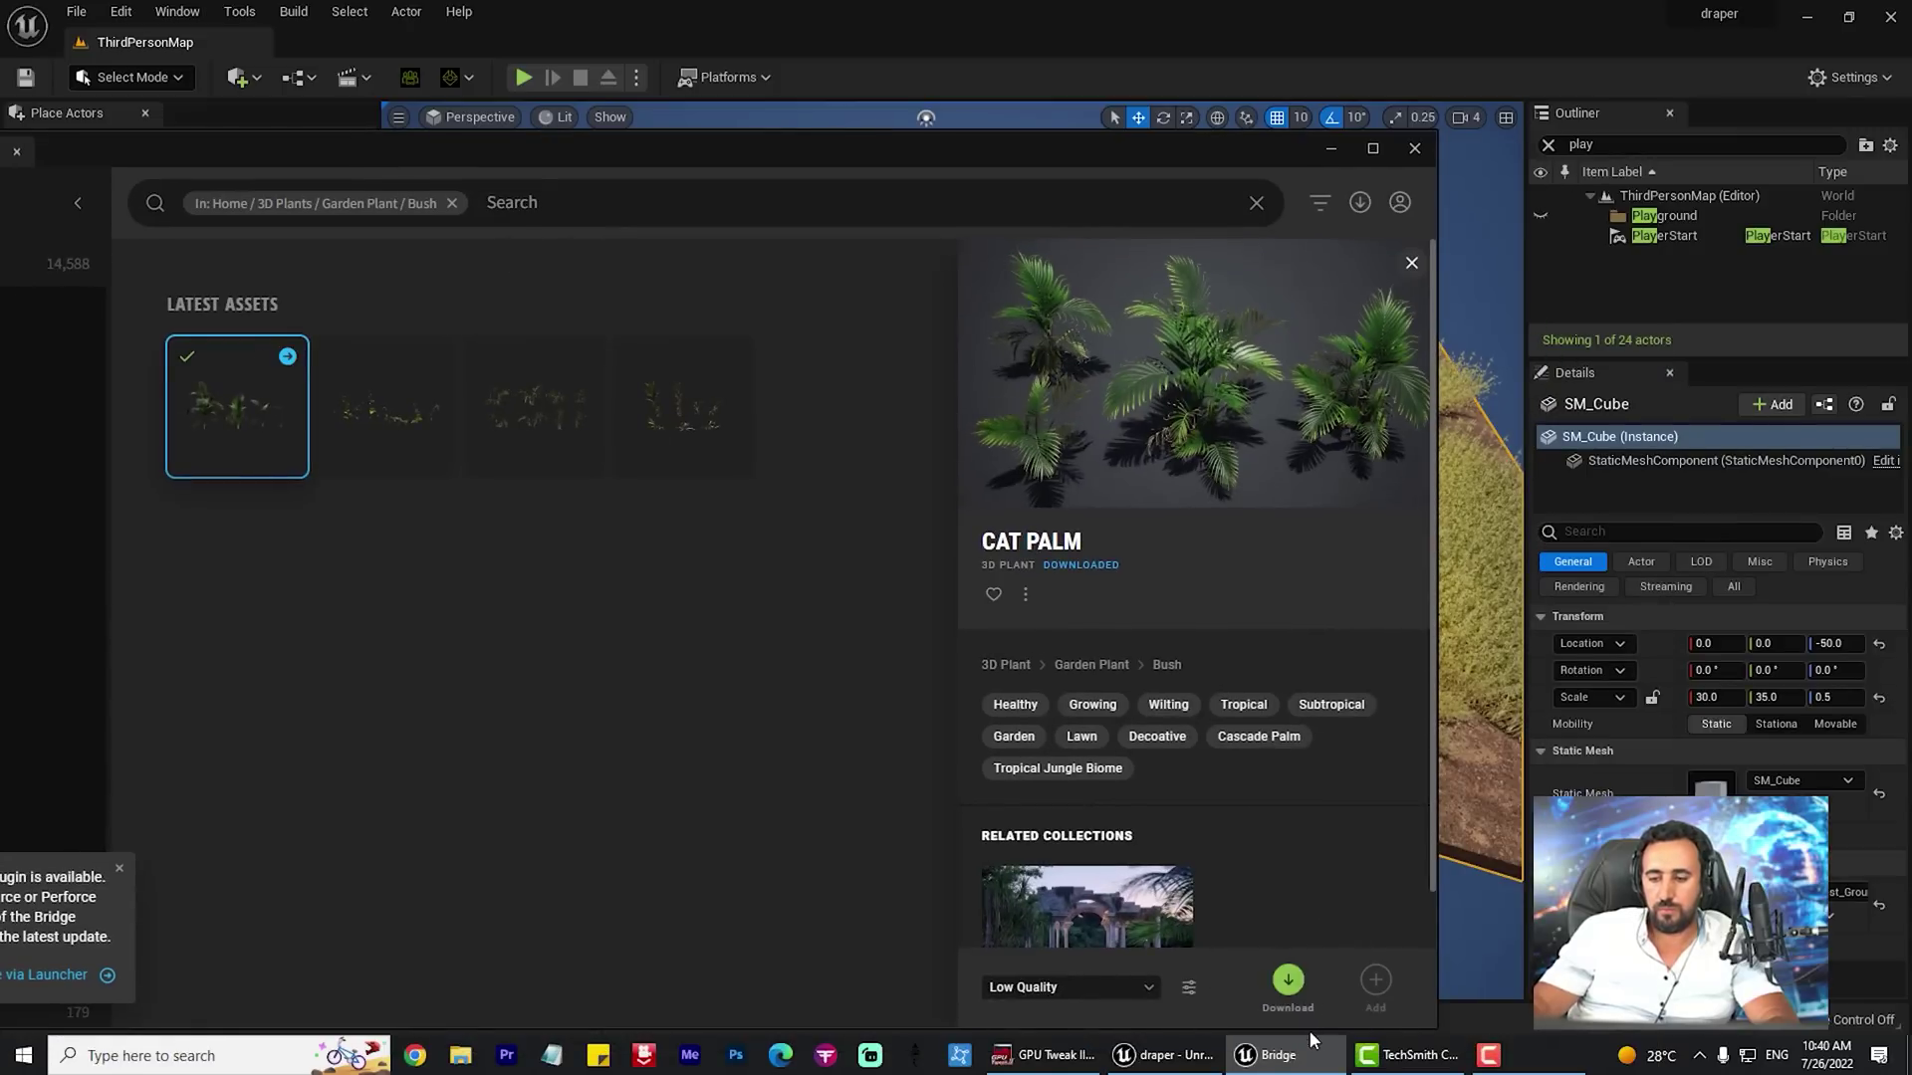
click(1056, 987)
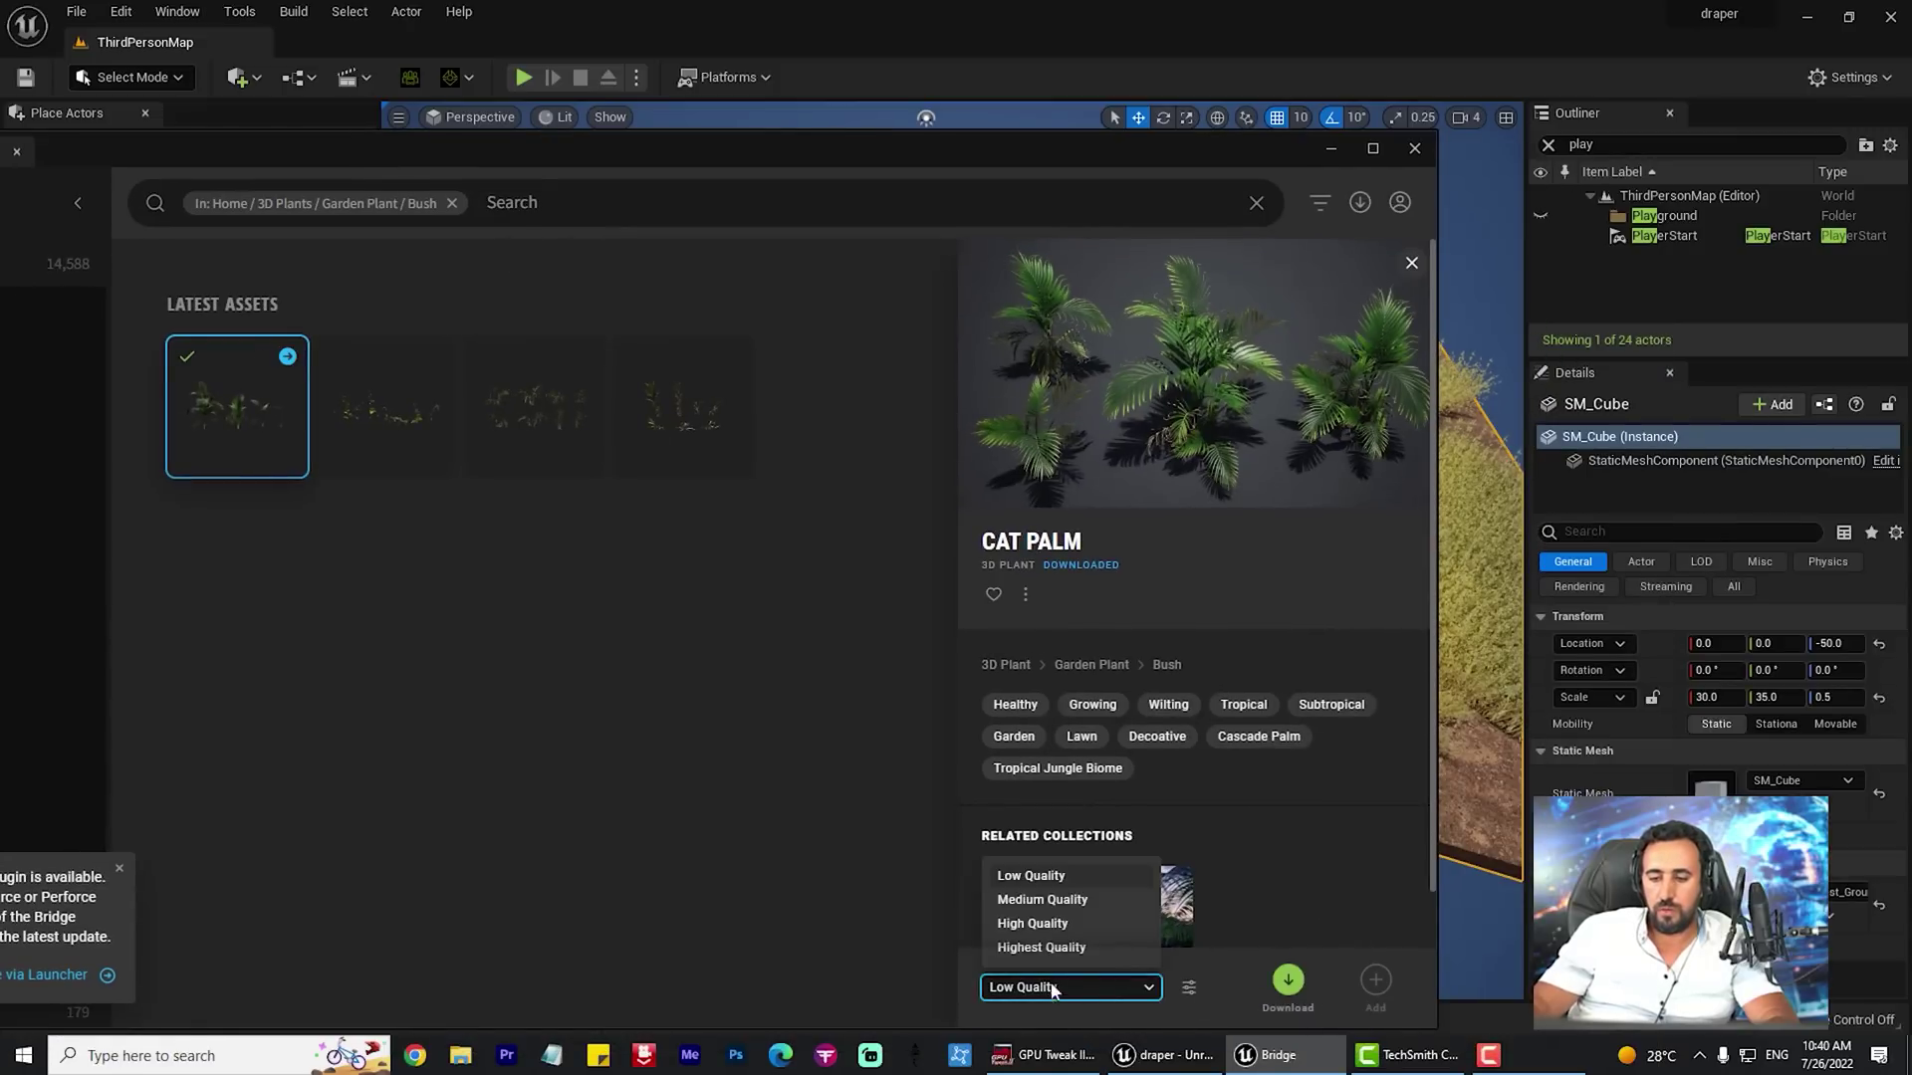
click(1056, 928)
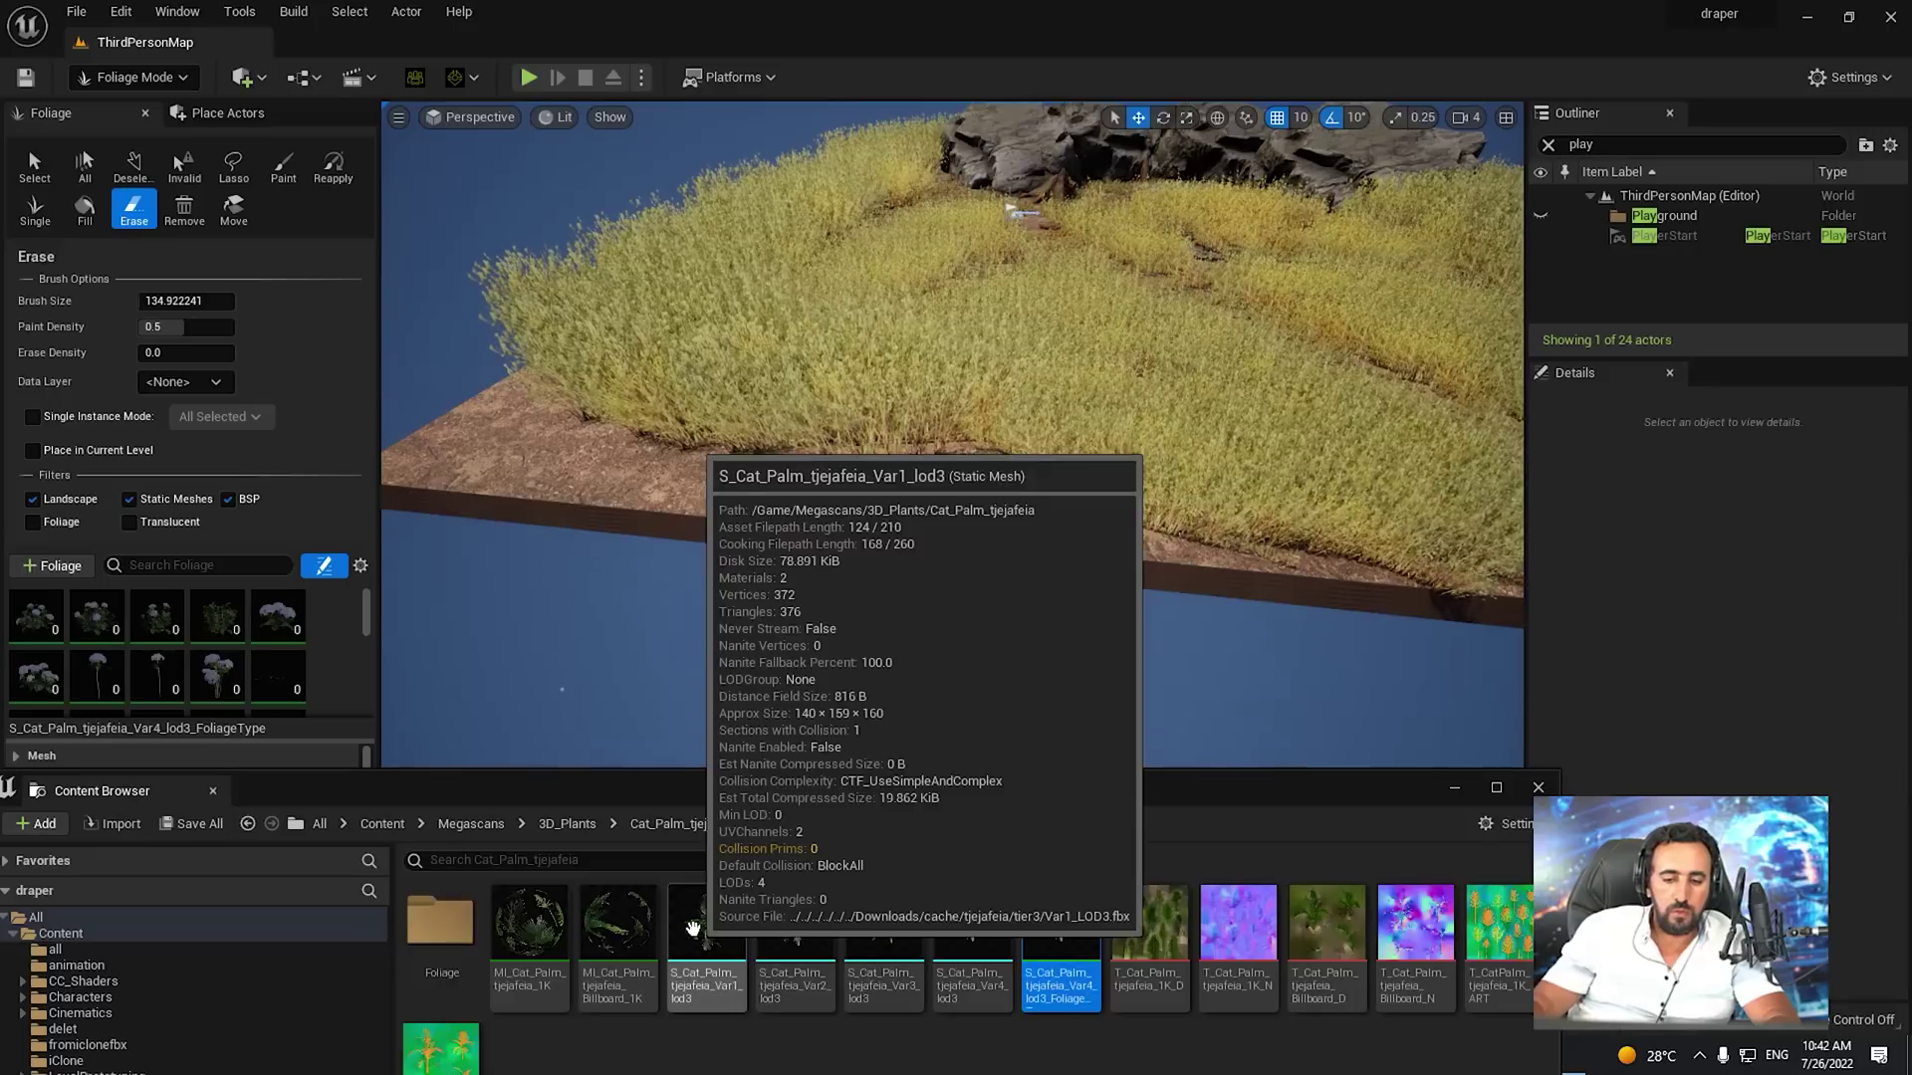
Add the Cat Palm meshes Var1 to Var4 as foliage types saved in Cat_Palm_tjejafeia, cancelling the extra Var4 one
drag(970, 946, 249, 667)
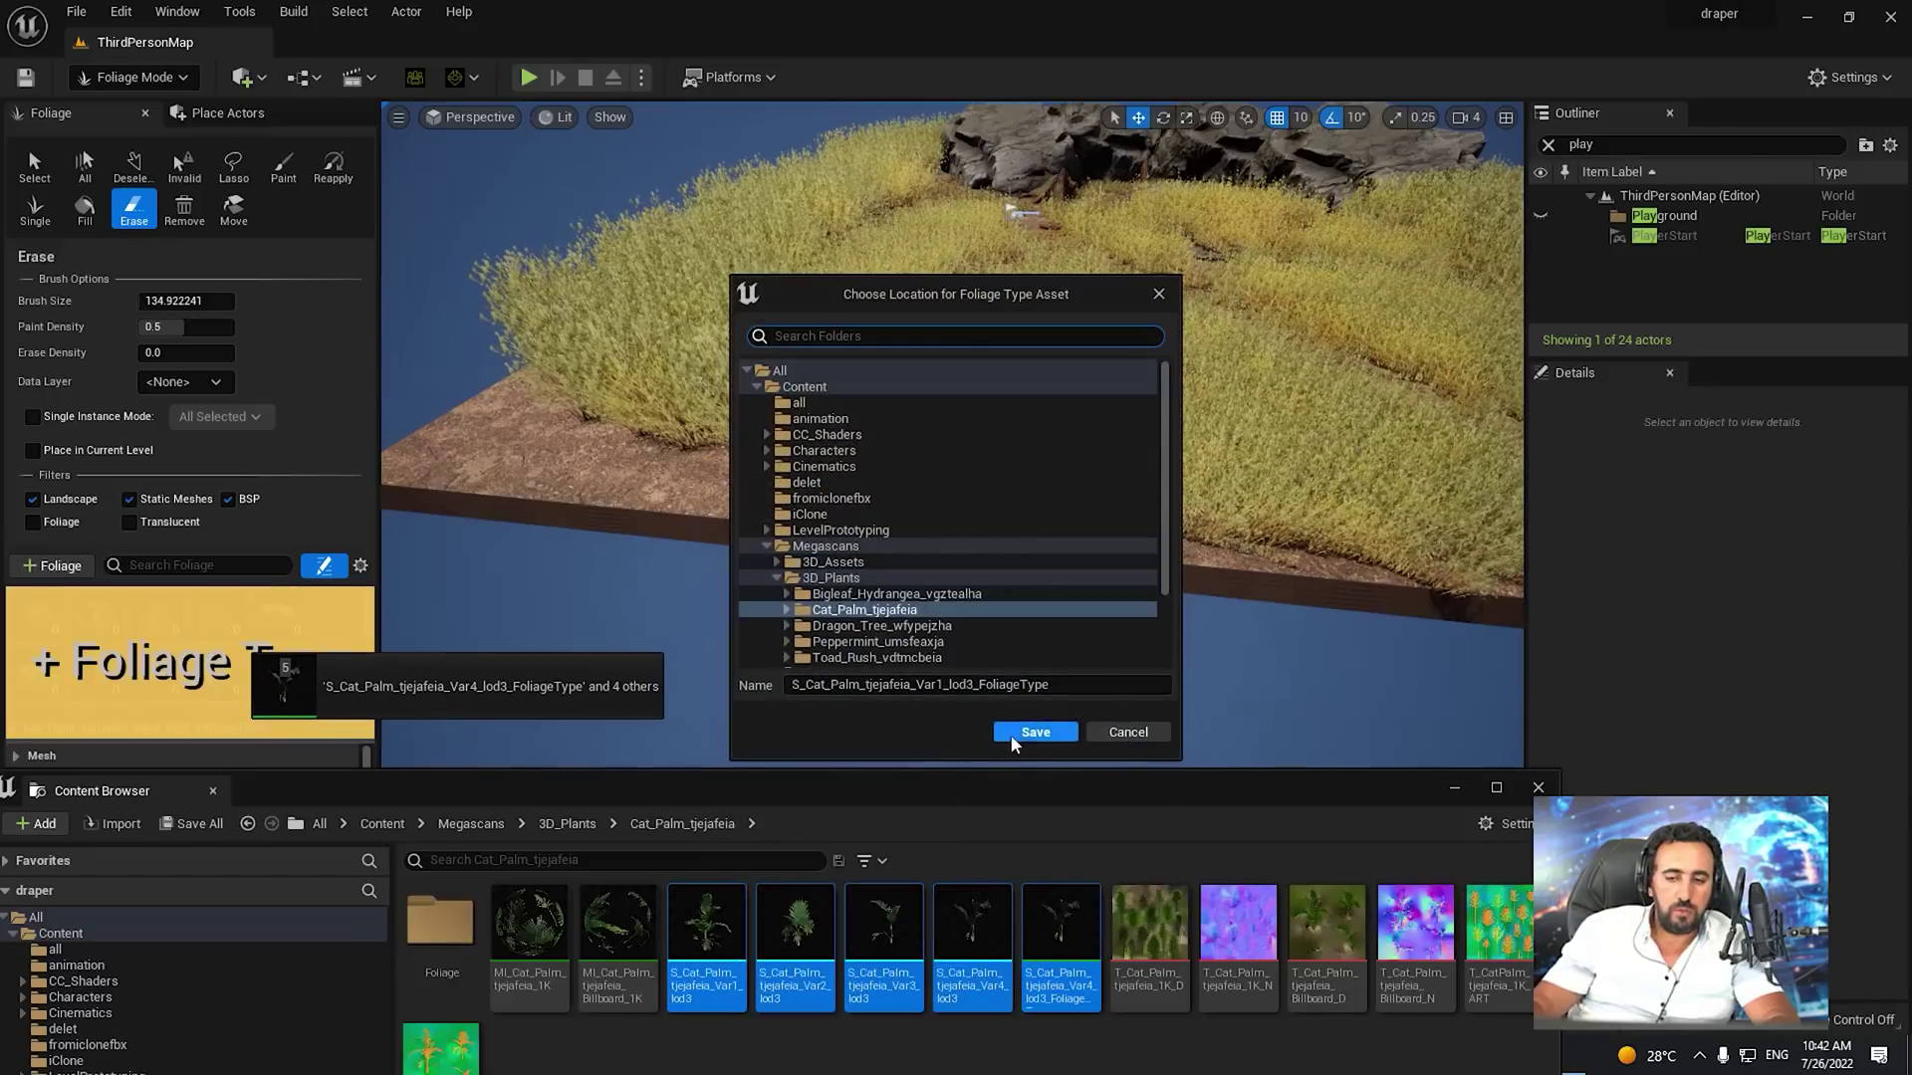
click(1036, 735)
click(1036, 736)
click(1036, 735)
click(1036, 736)
click(1108, 569)
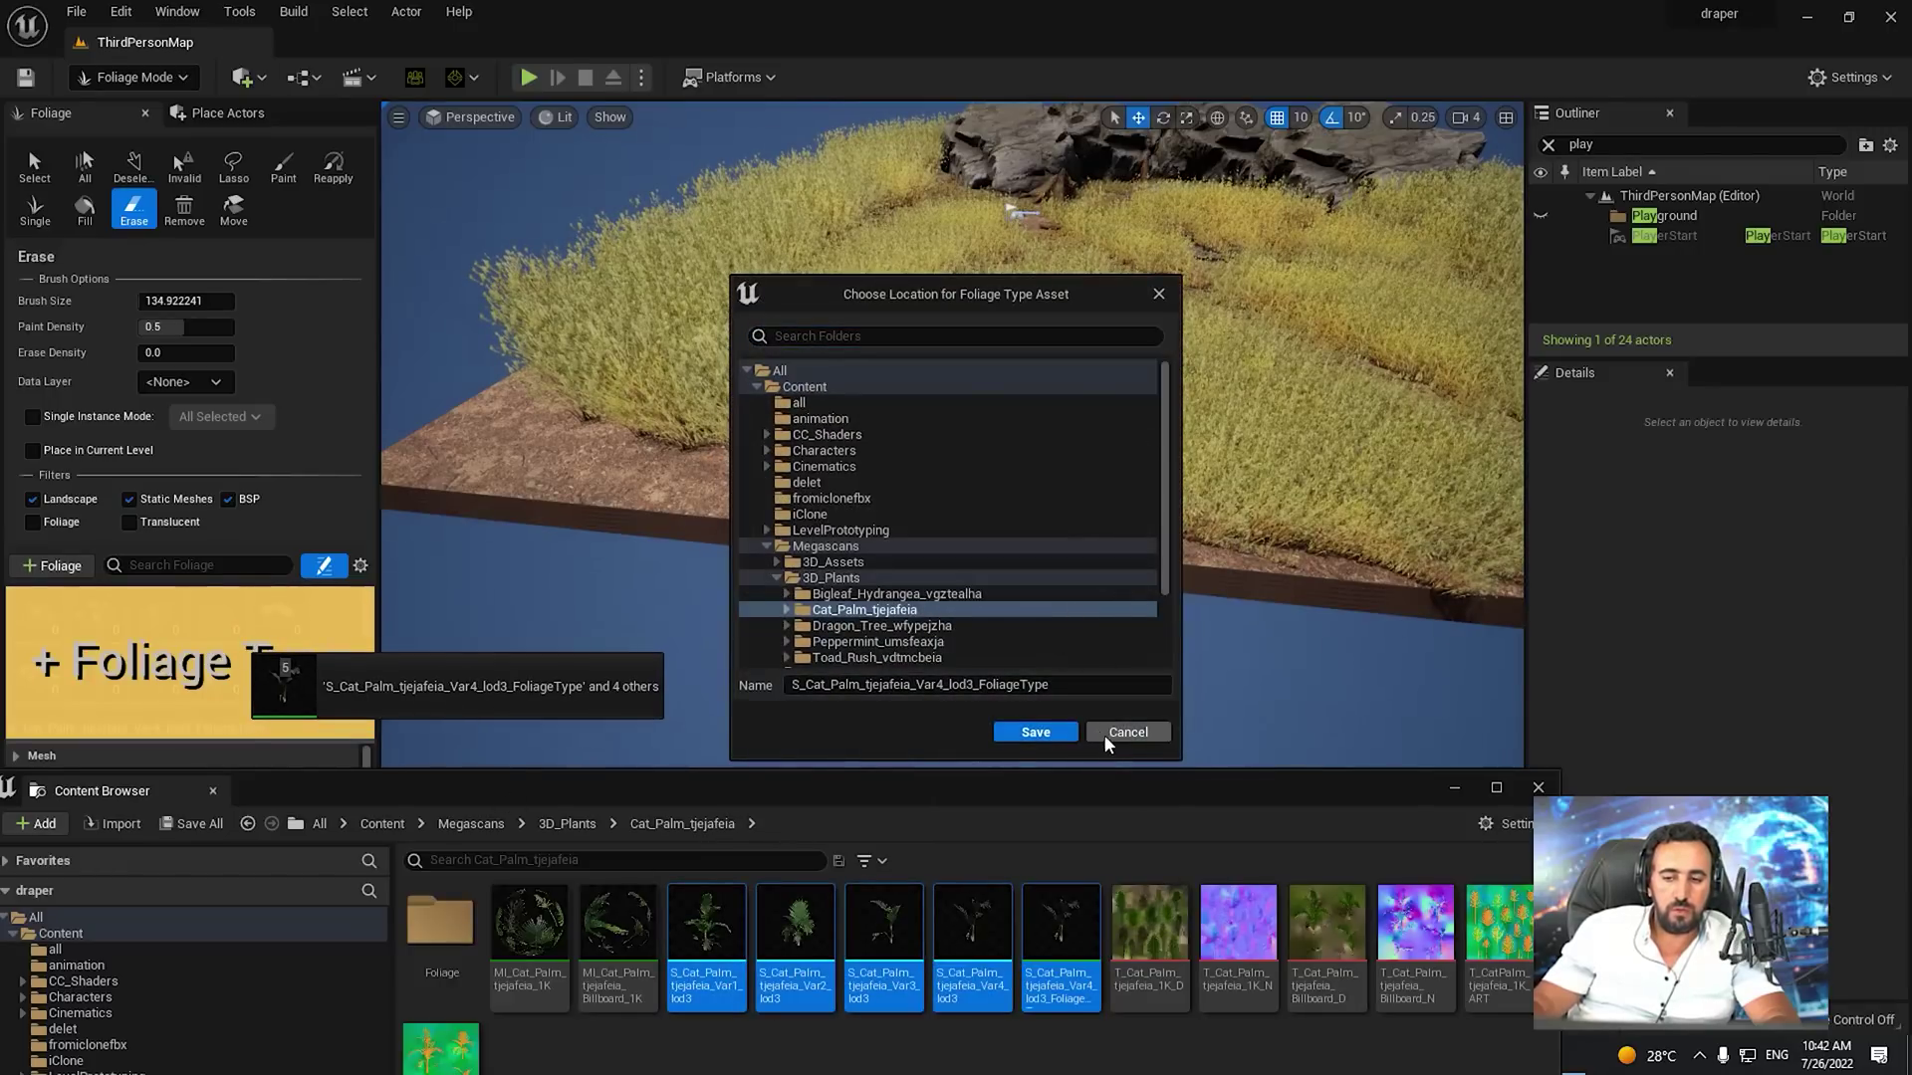
click(1106, 733)
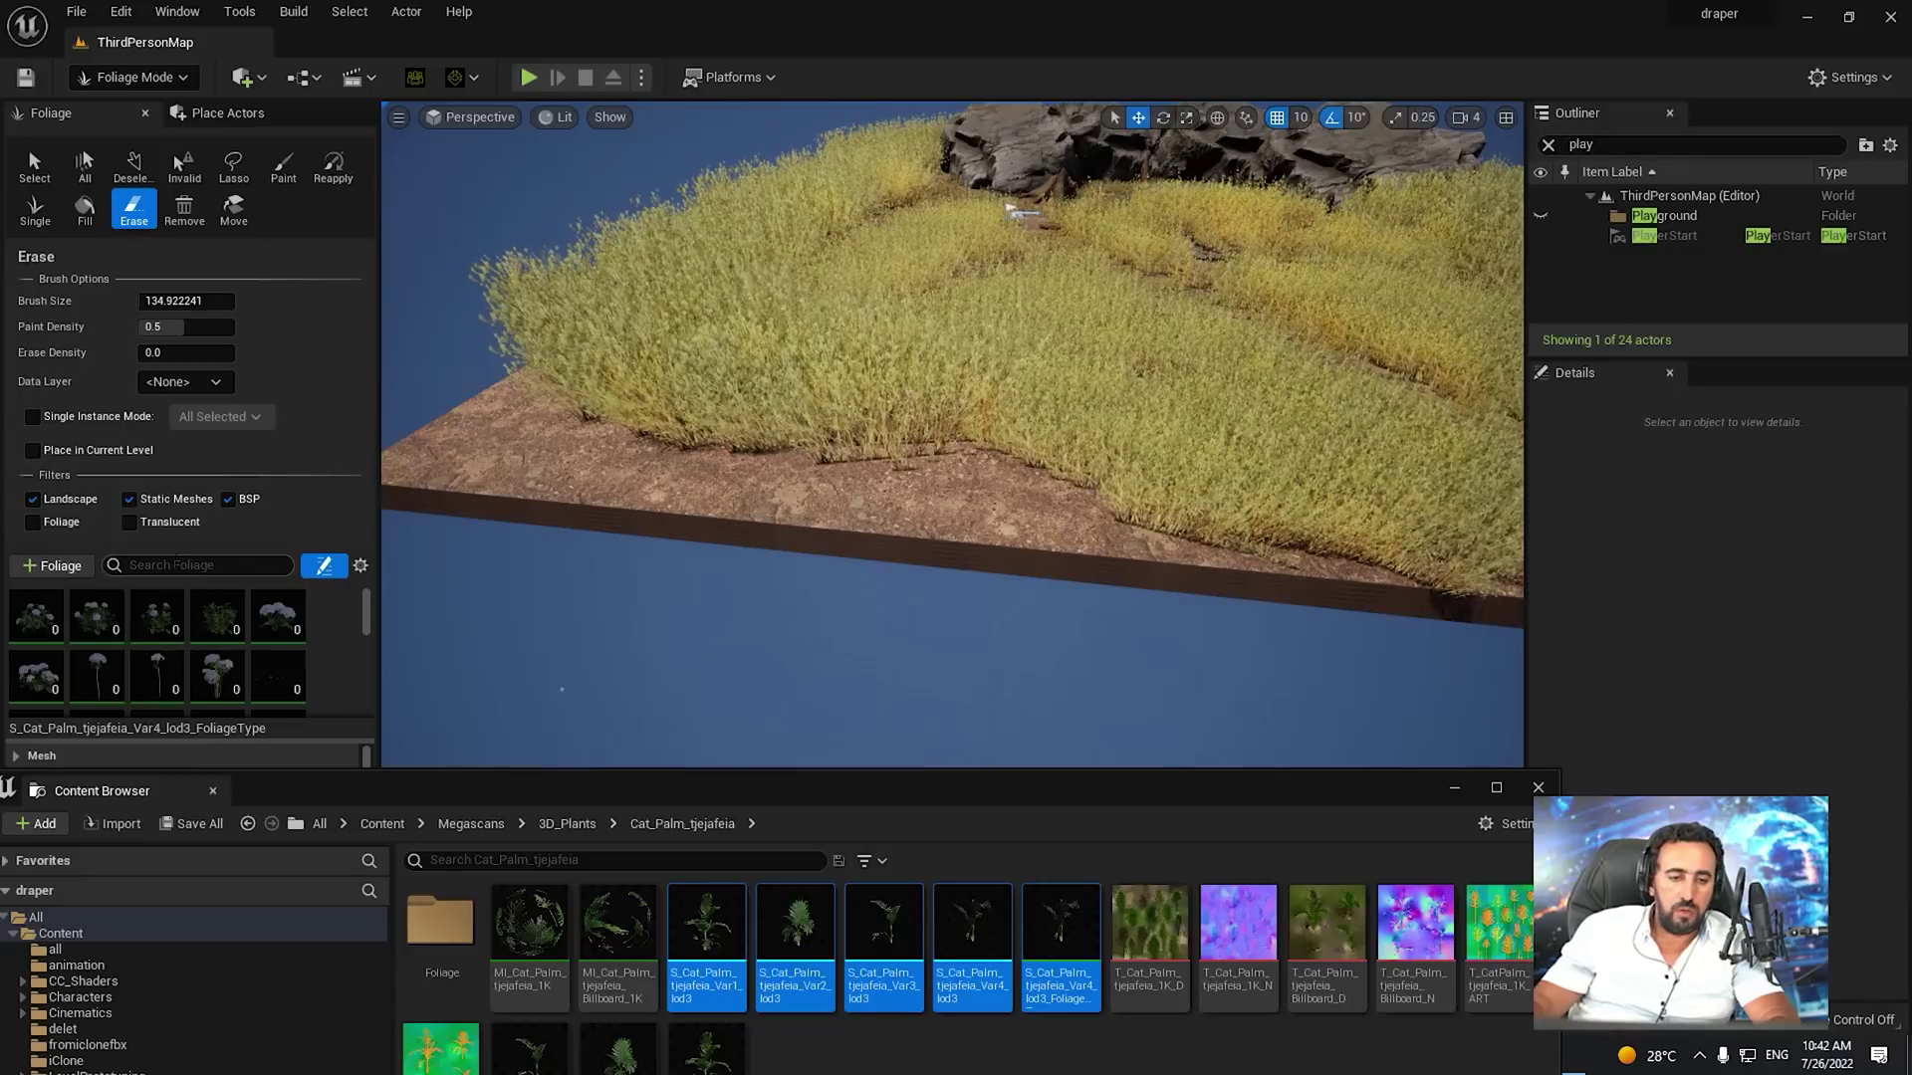
Filter the foliage types by "s_ca" and select all four Cat Palm variants
click(178, 564)
text(s_ca)
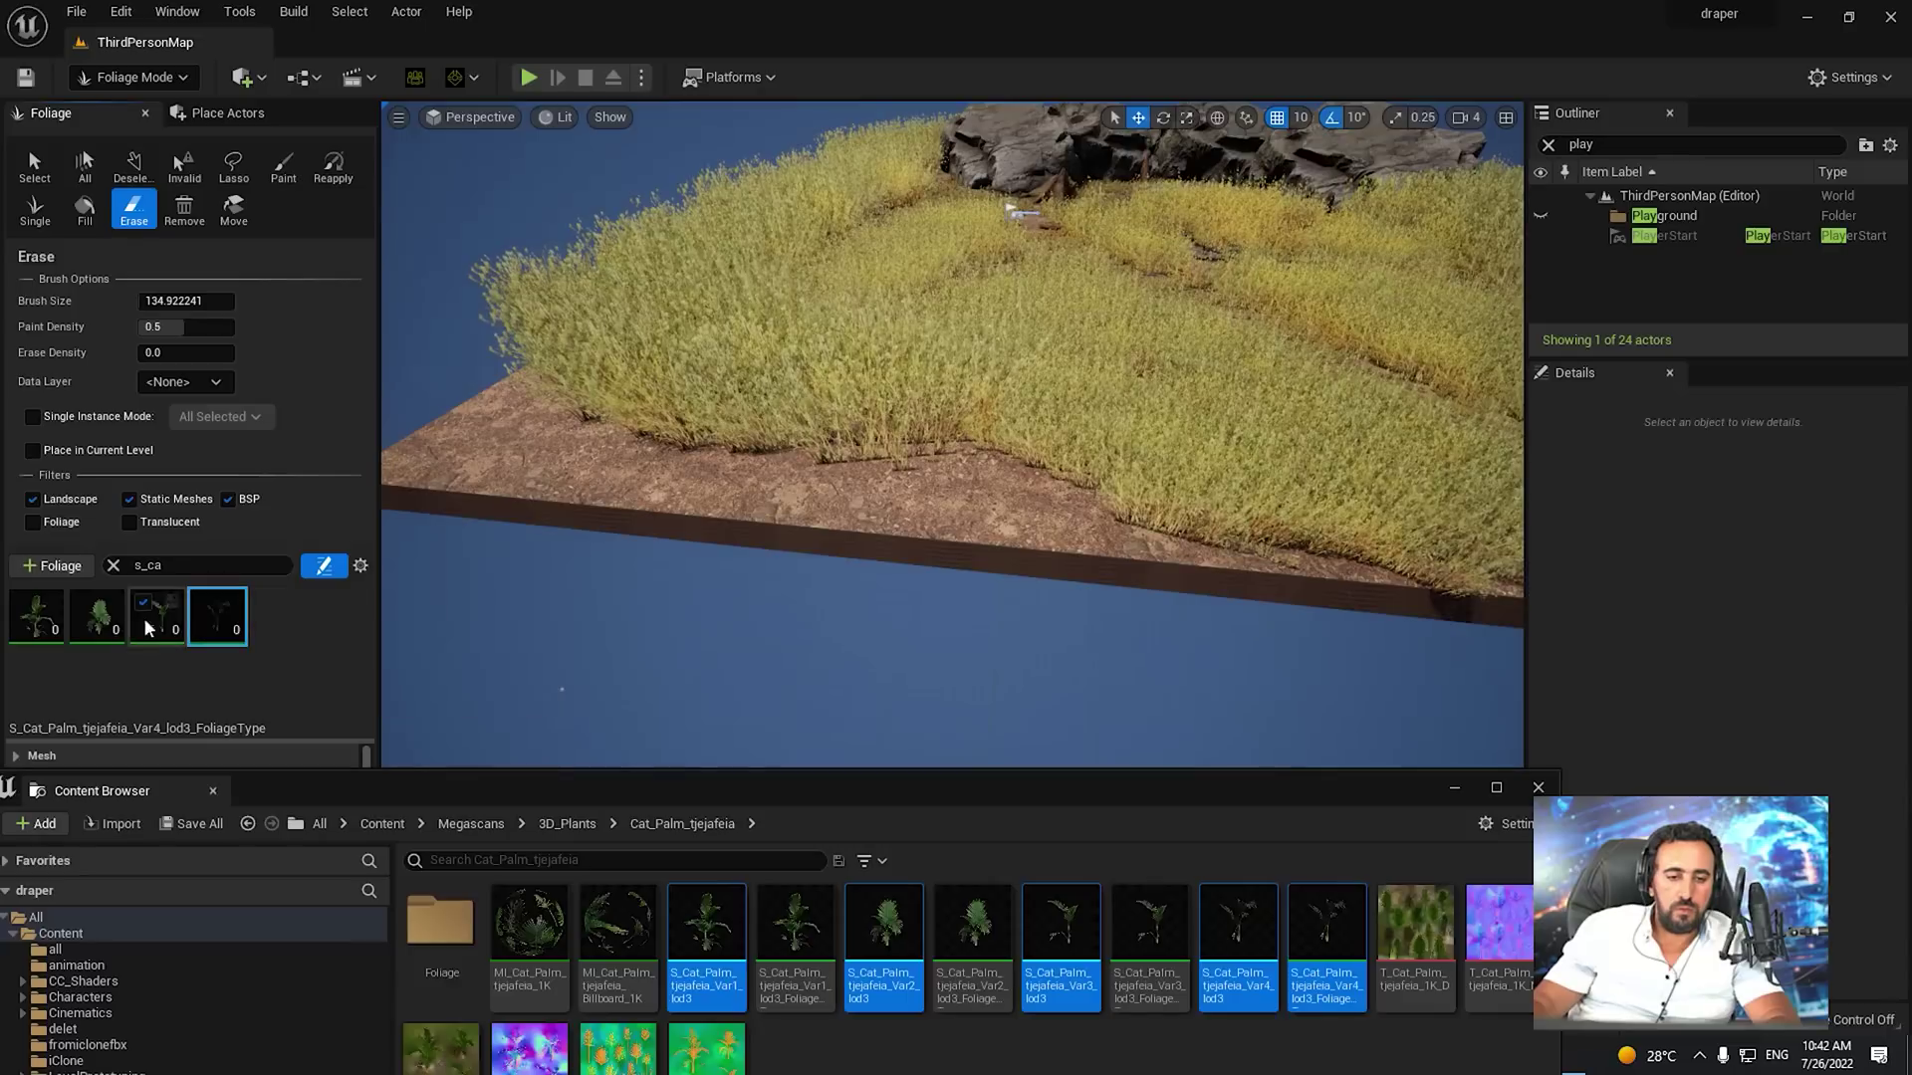
click(33, 612)
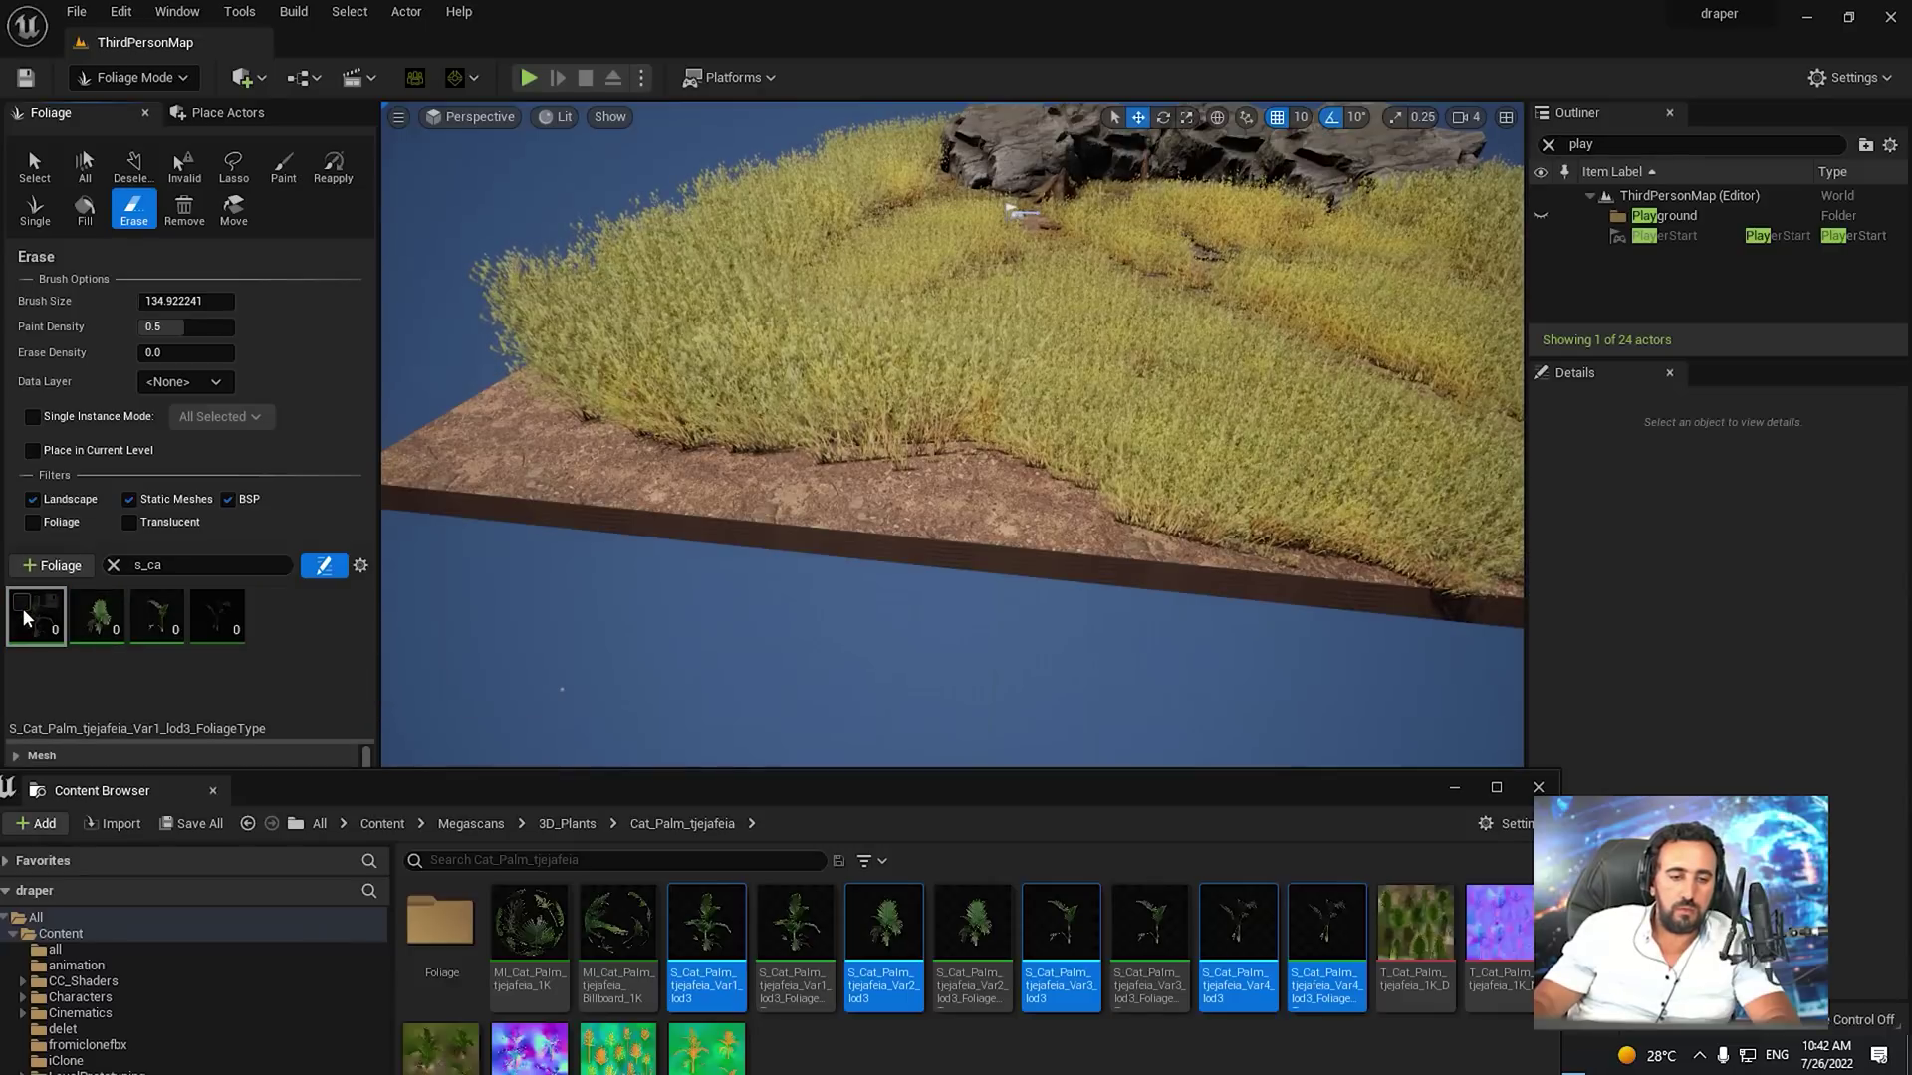
shift+click(218, 612)
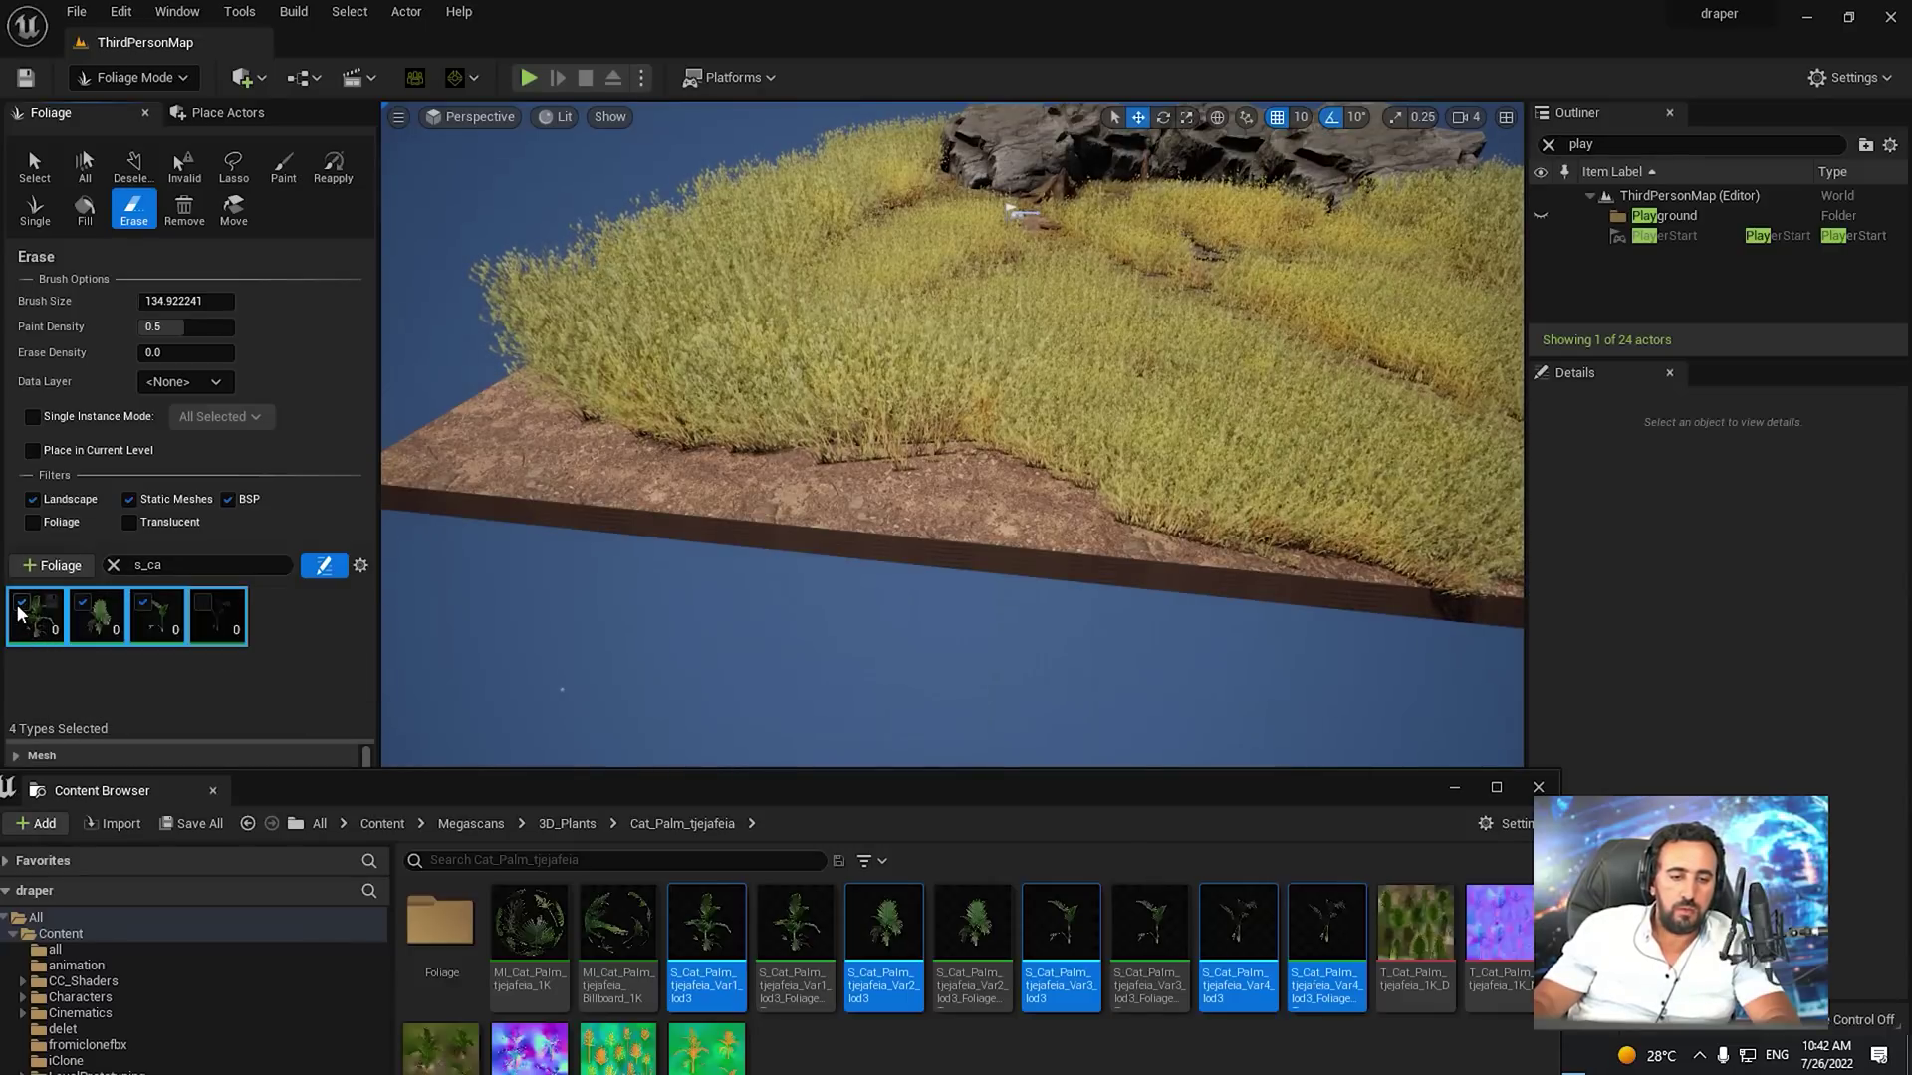
Activate the four selected Cat Palm variants for painting and move the Content Browser window out of the way
click(25, 605)
right_drag(1045, 398, 1090, 468)
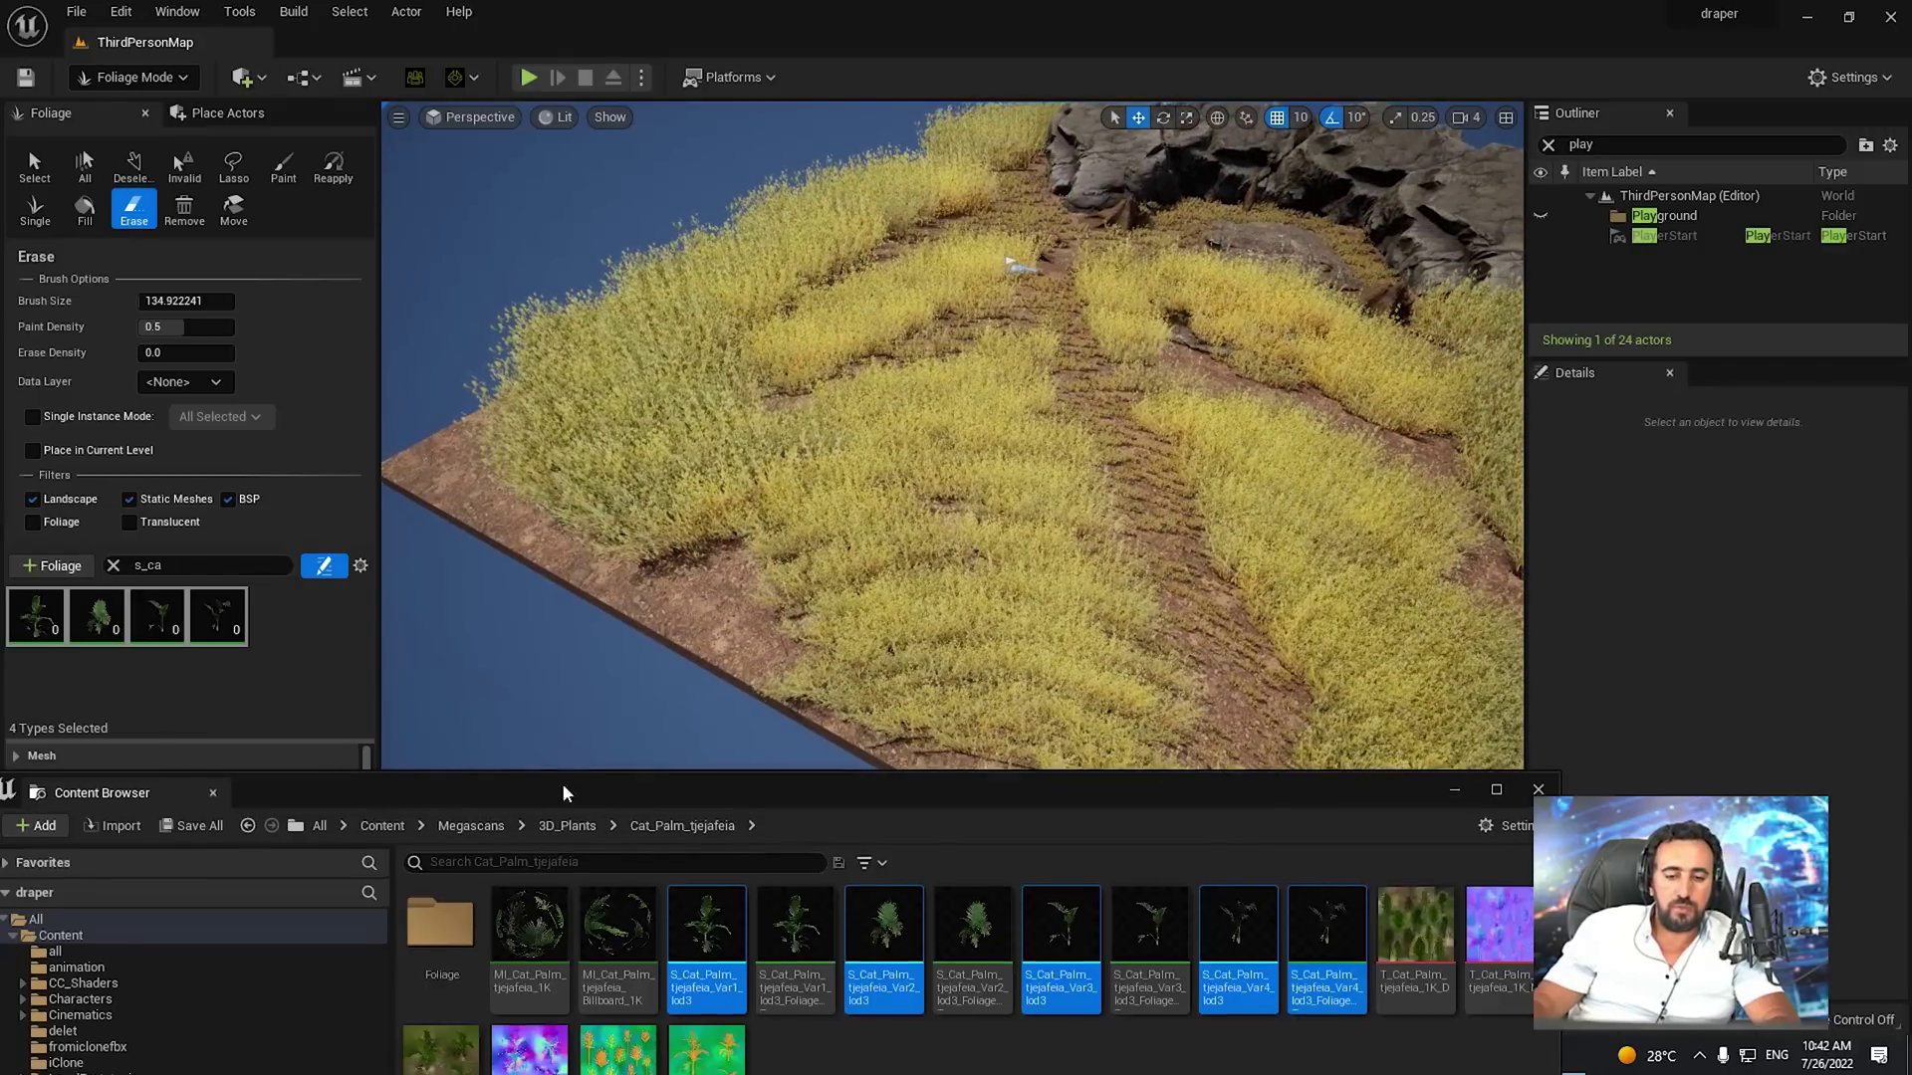
drag(563, 778, 564, 950)
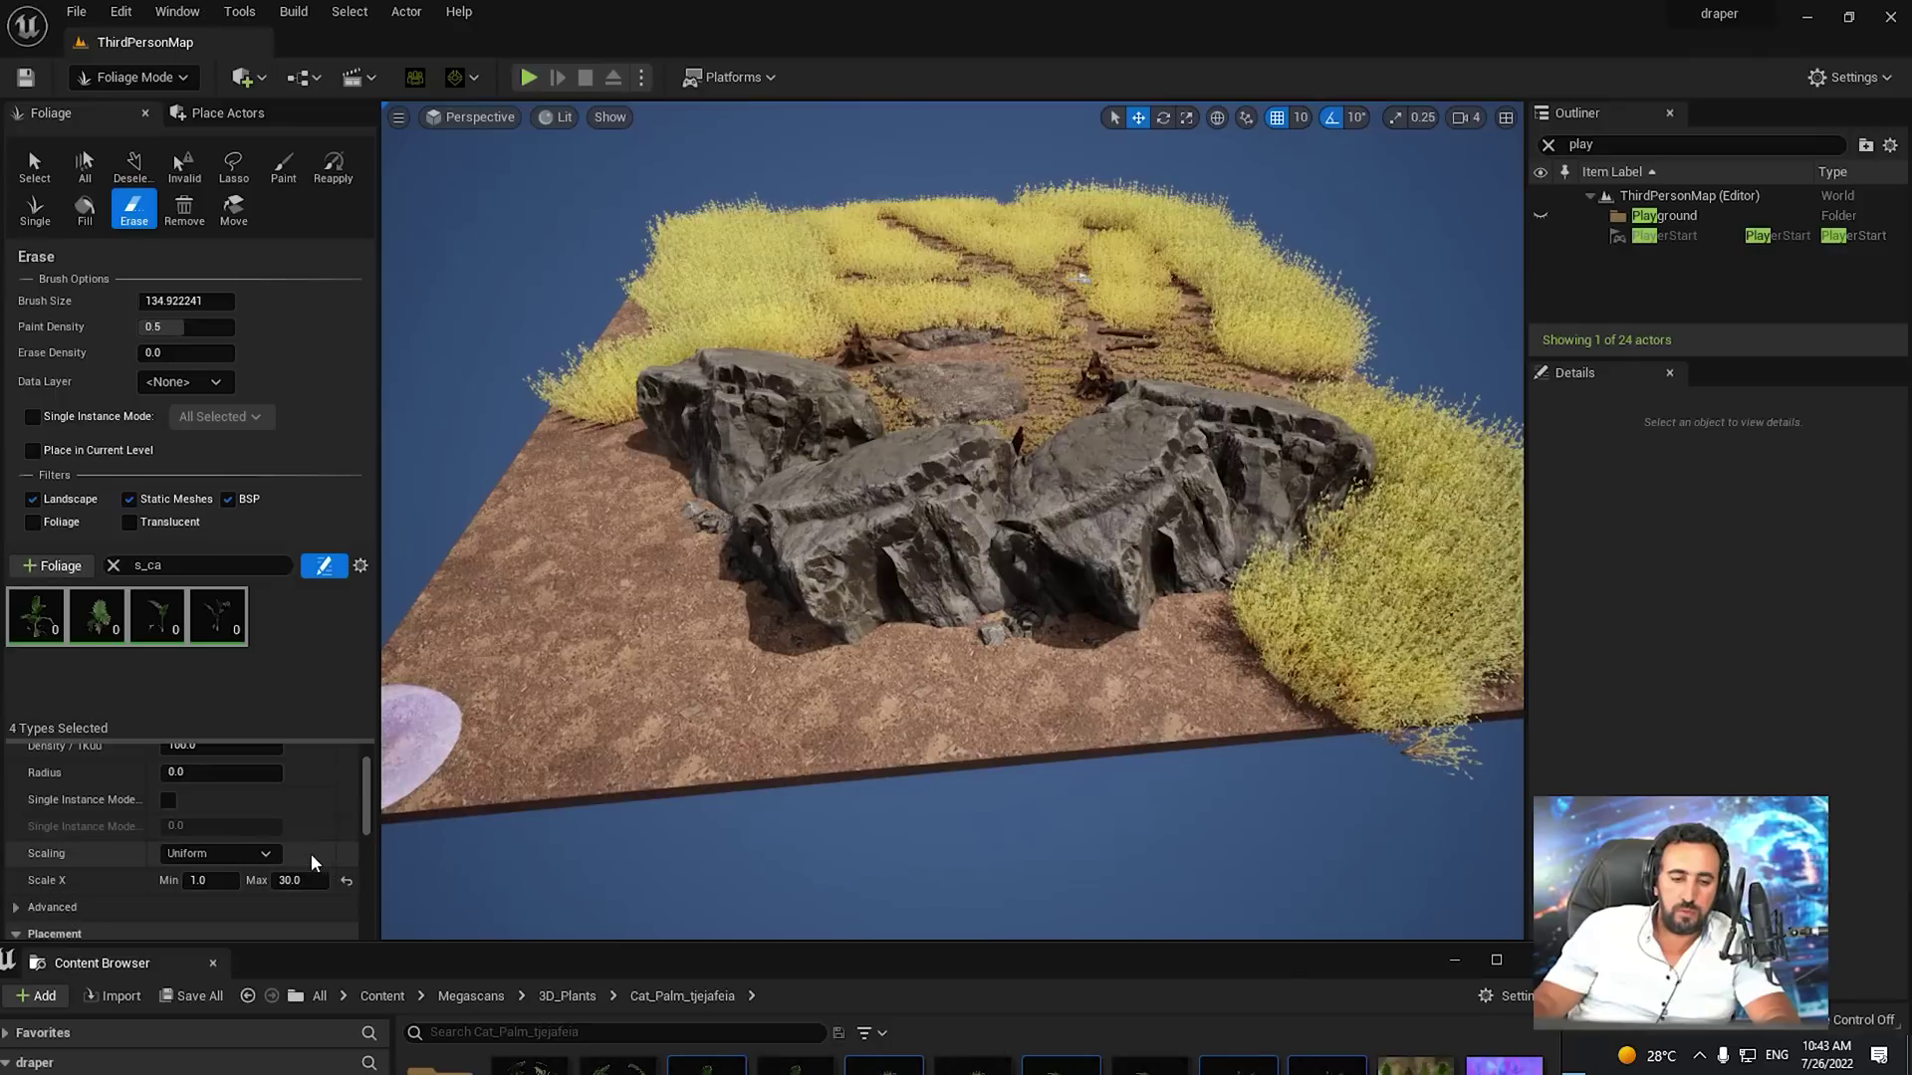
Try painting Cat Palms on the bare ground near the rocks with a density of 10
scroll(311, 852, up, 2)
click(234, 810)
text(10)
key(Return)
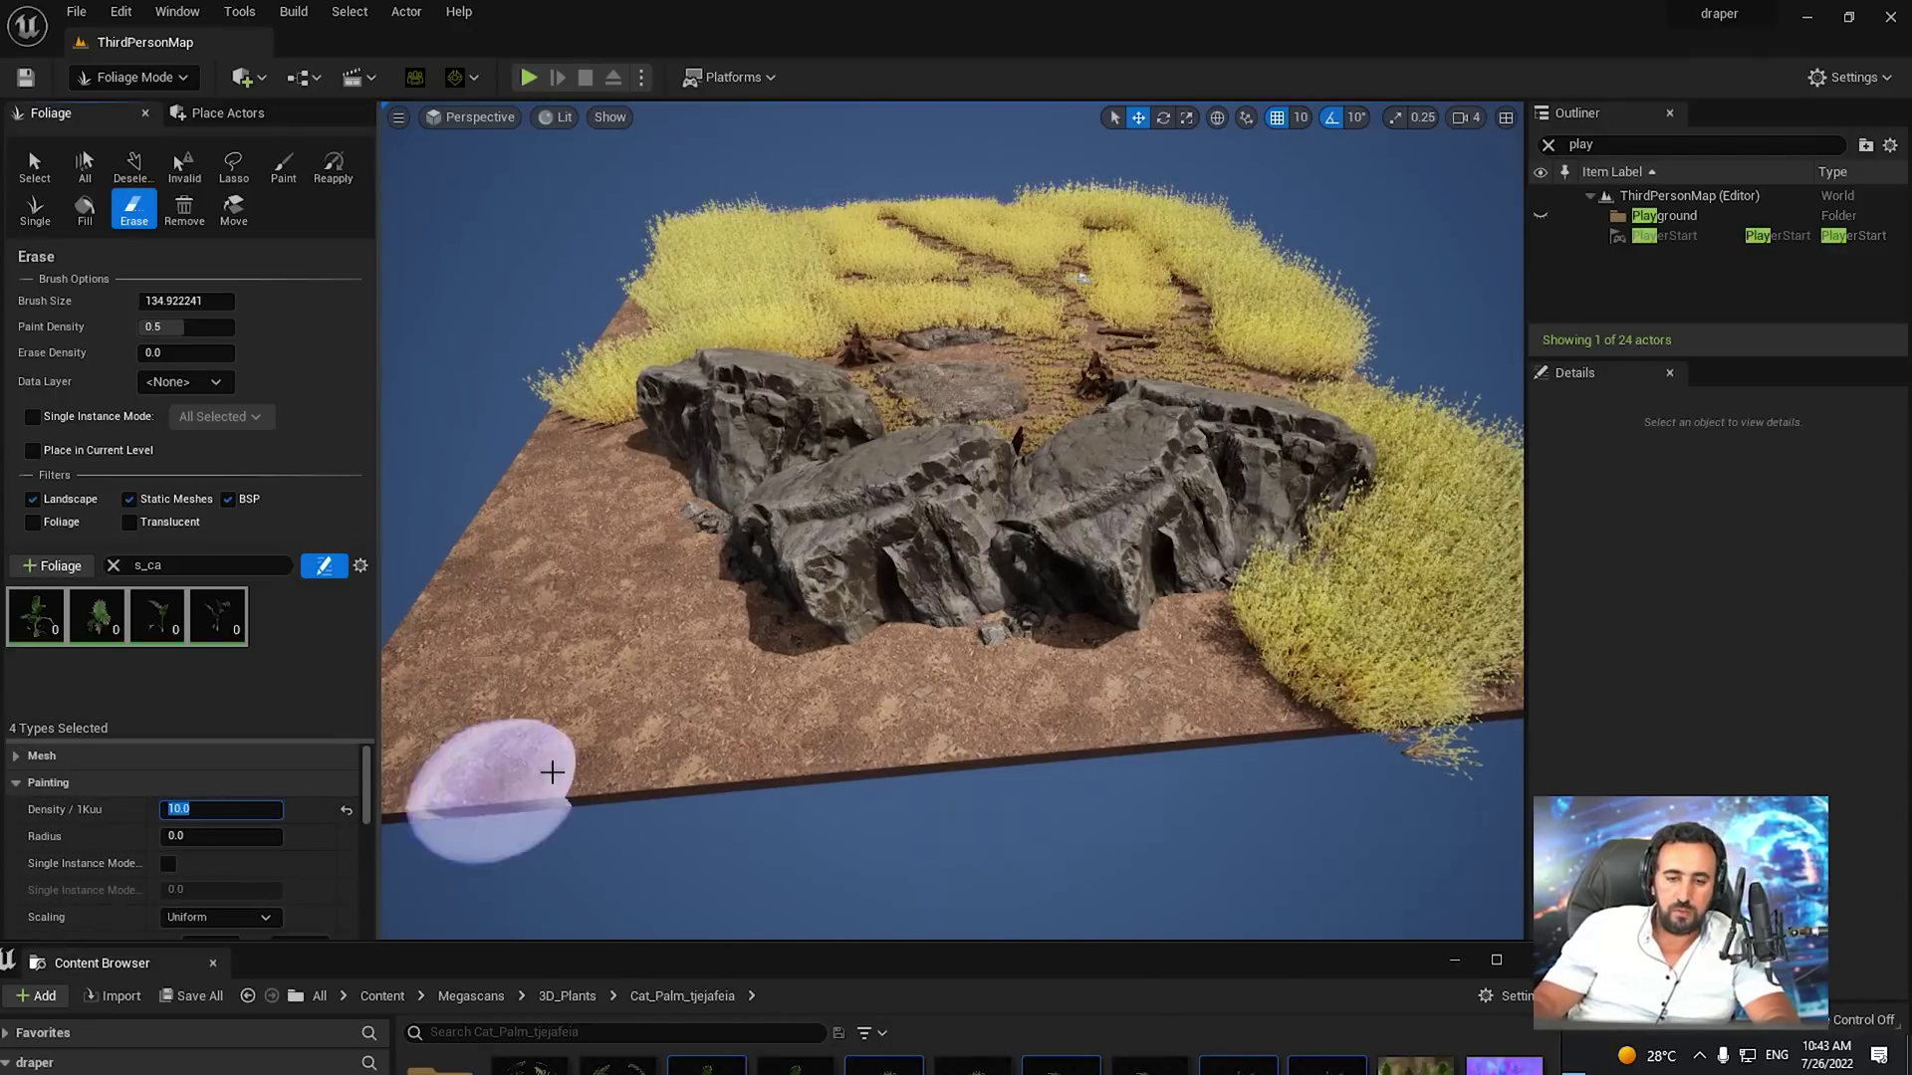
click(548, 732)
alt+drag(1040, 665, 1325, 608)
alt+drag(1028, 516, 1219, 548)
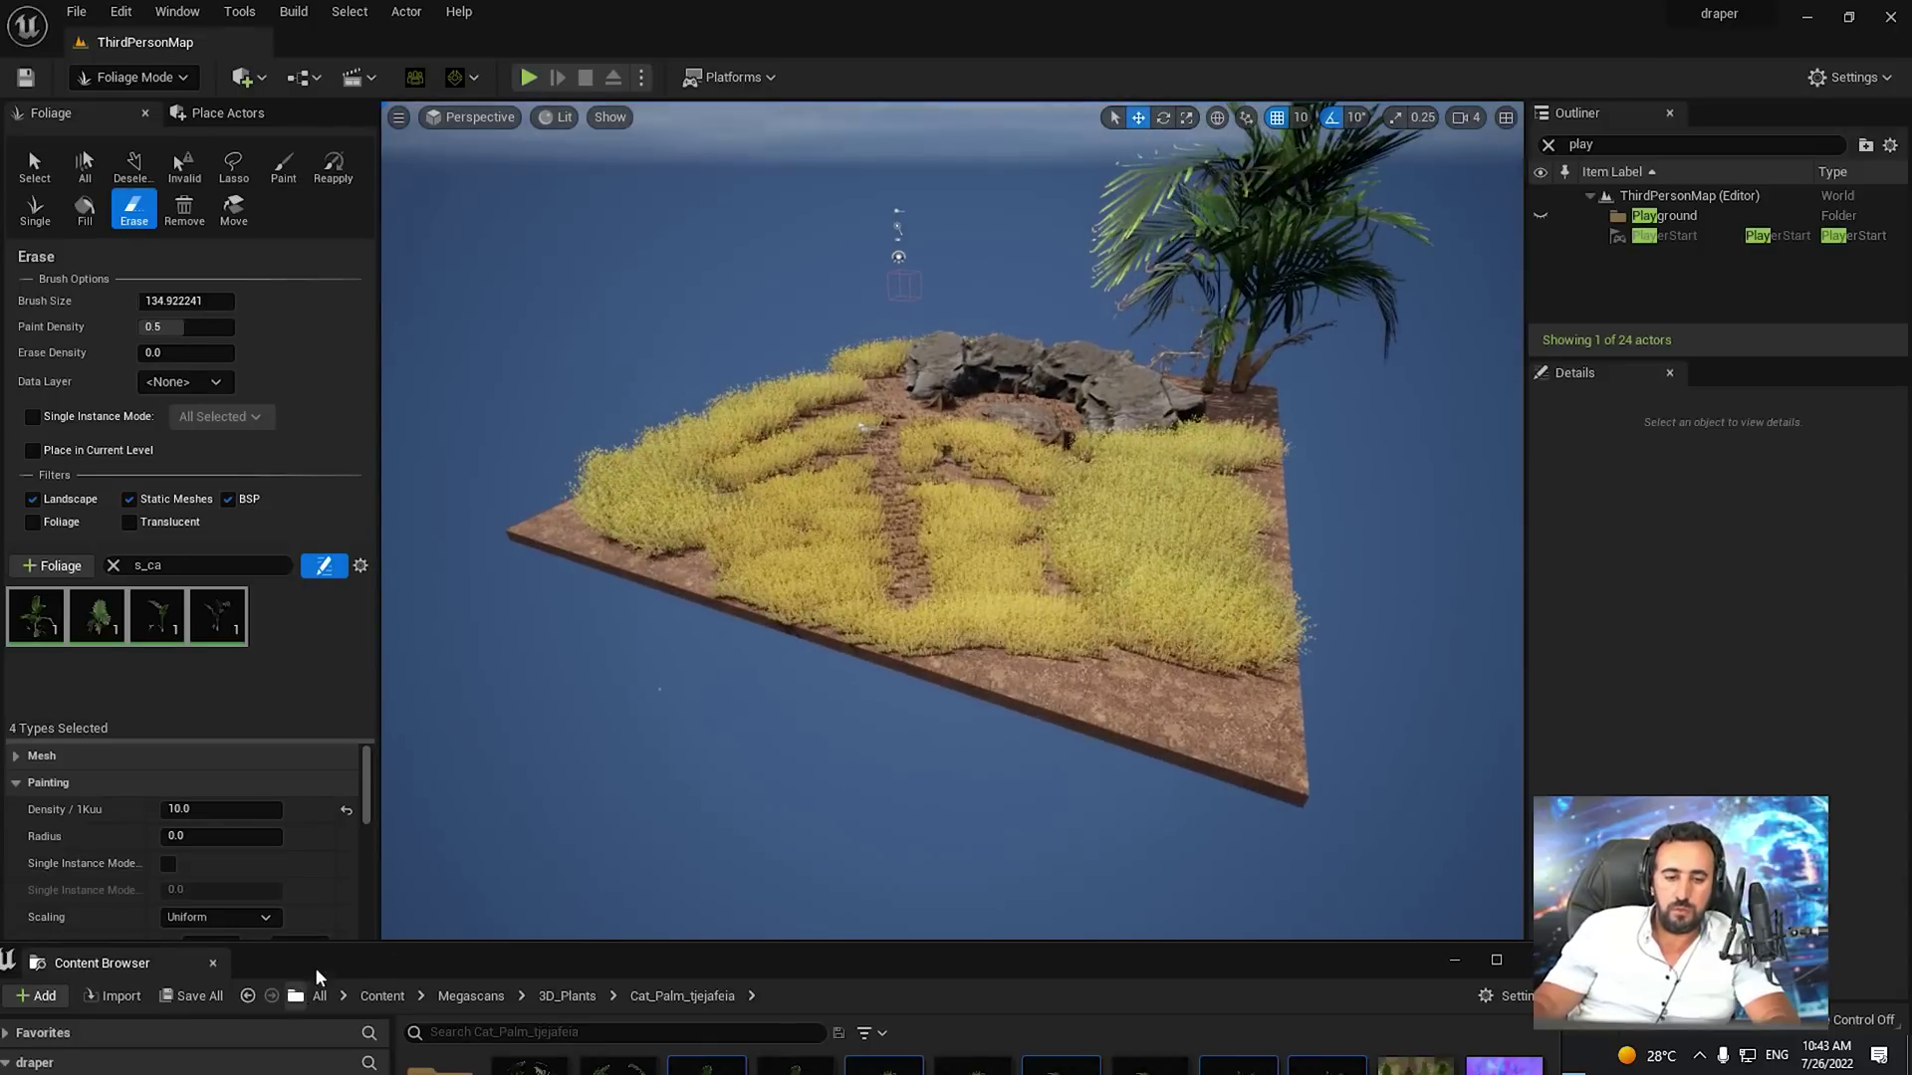
click(1059, 544)
Set the Cat Palm variants' density to 2 and their maximum Scale X to 20
click(221, 809)
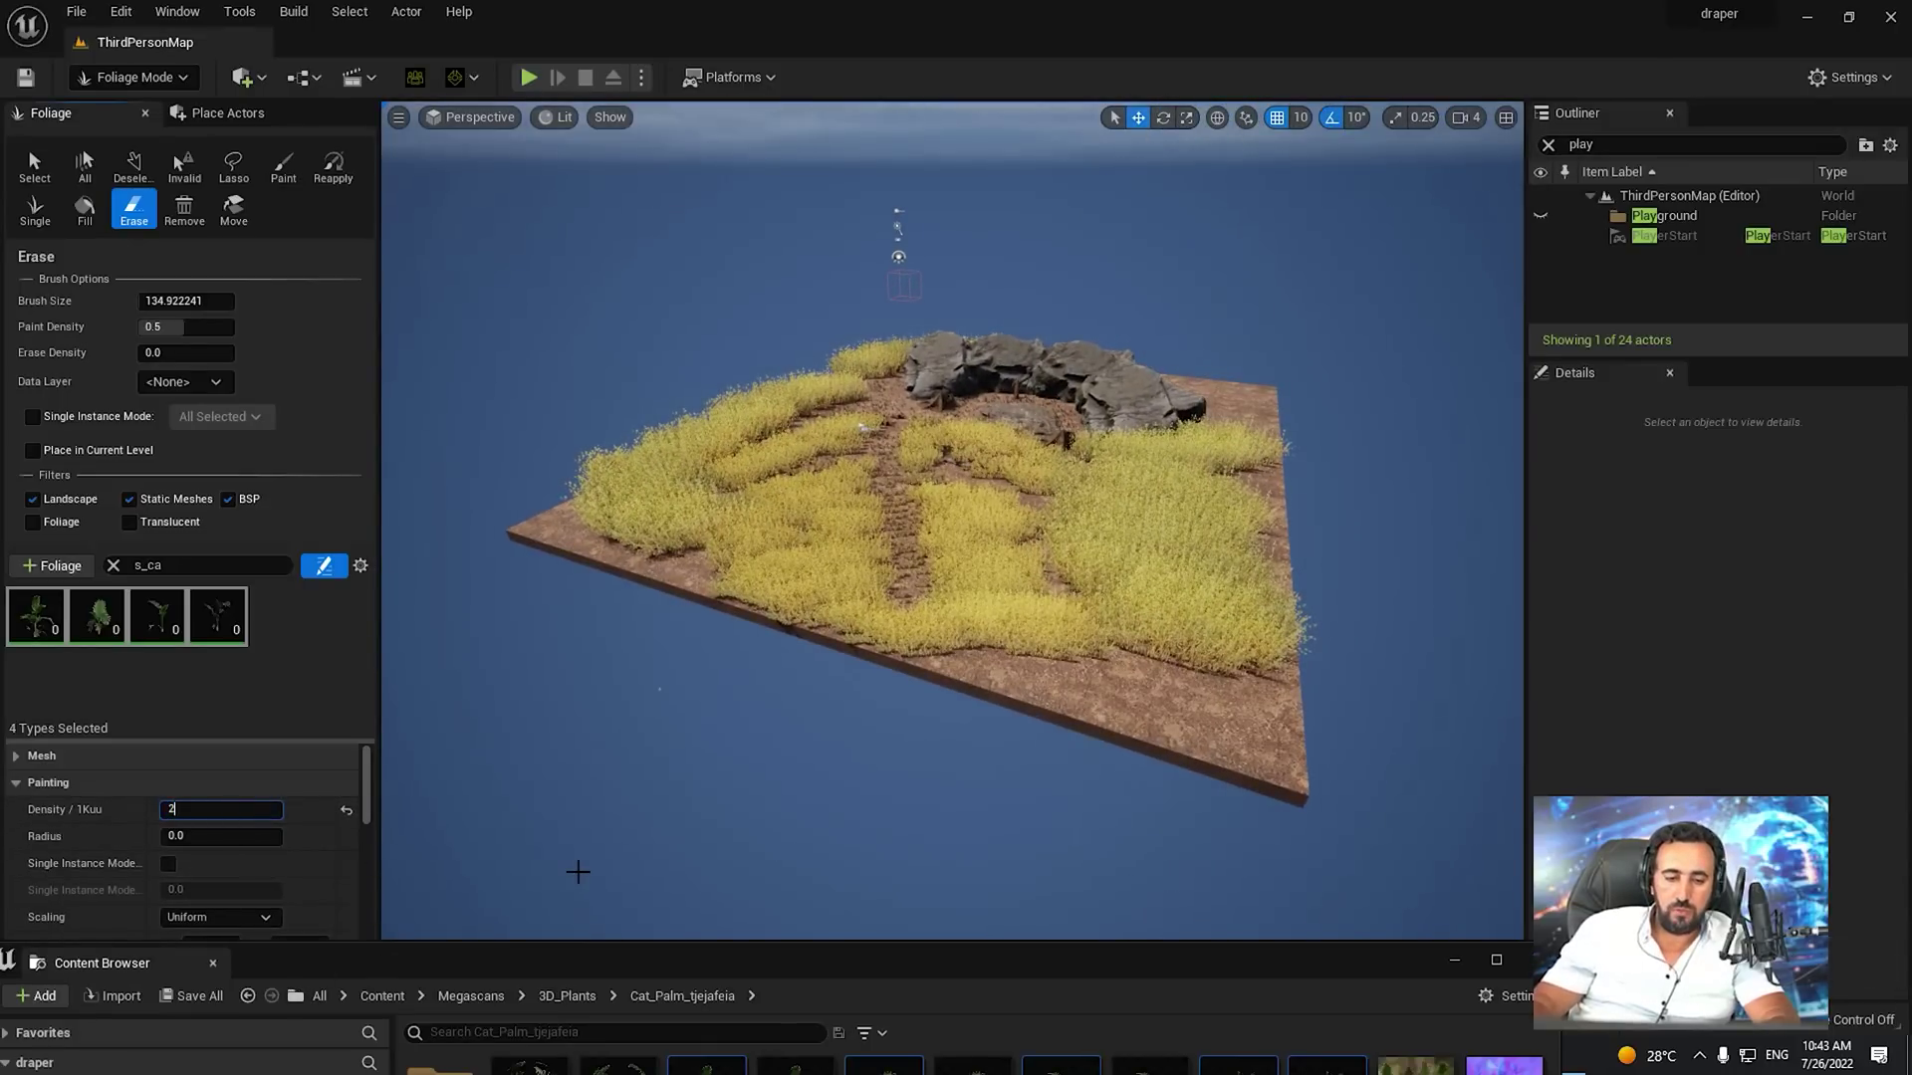
scroll(298, 836, down, 2)
click(302, 881)
text(20)
key(Return)
scroll(613, 563, up, 2)
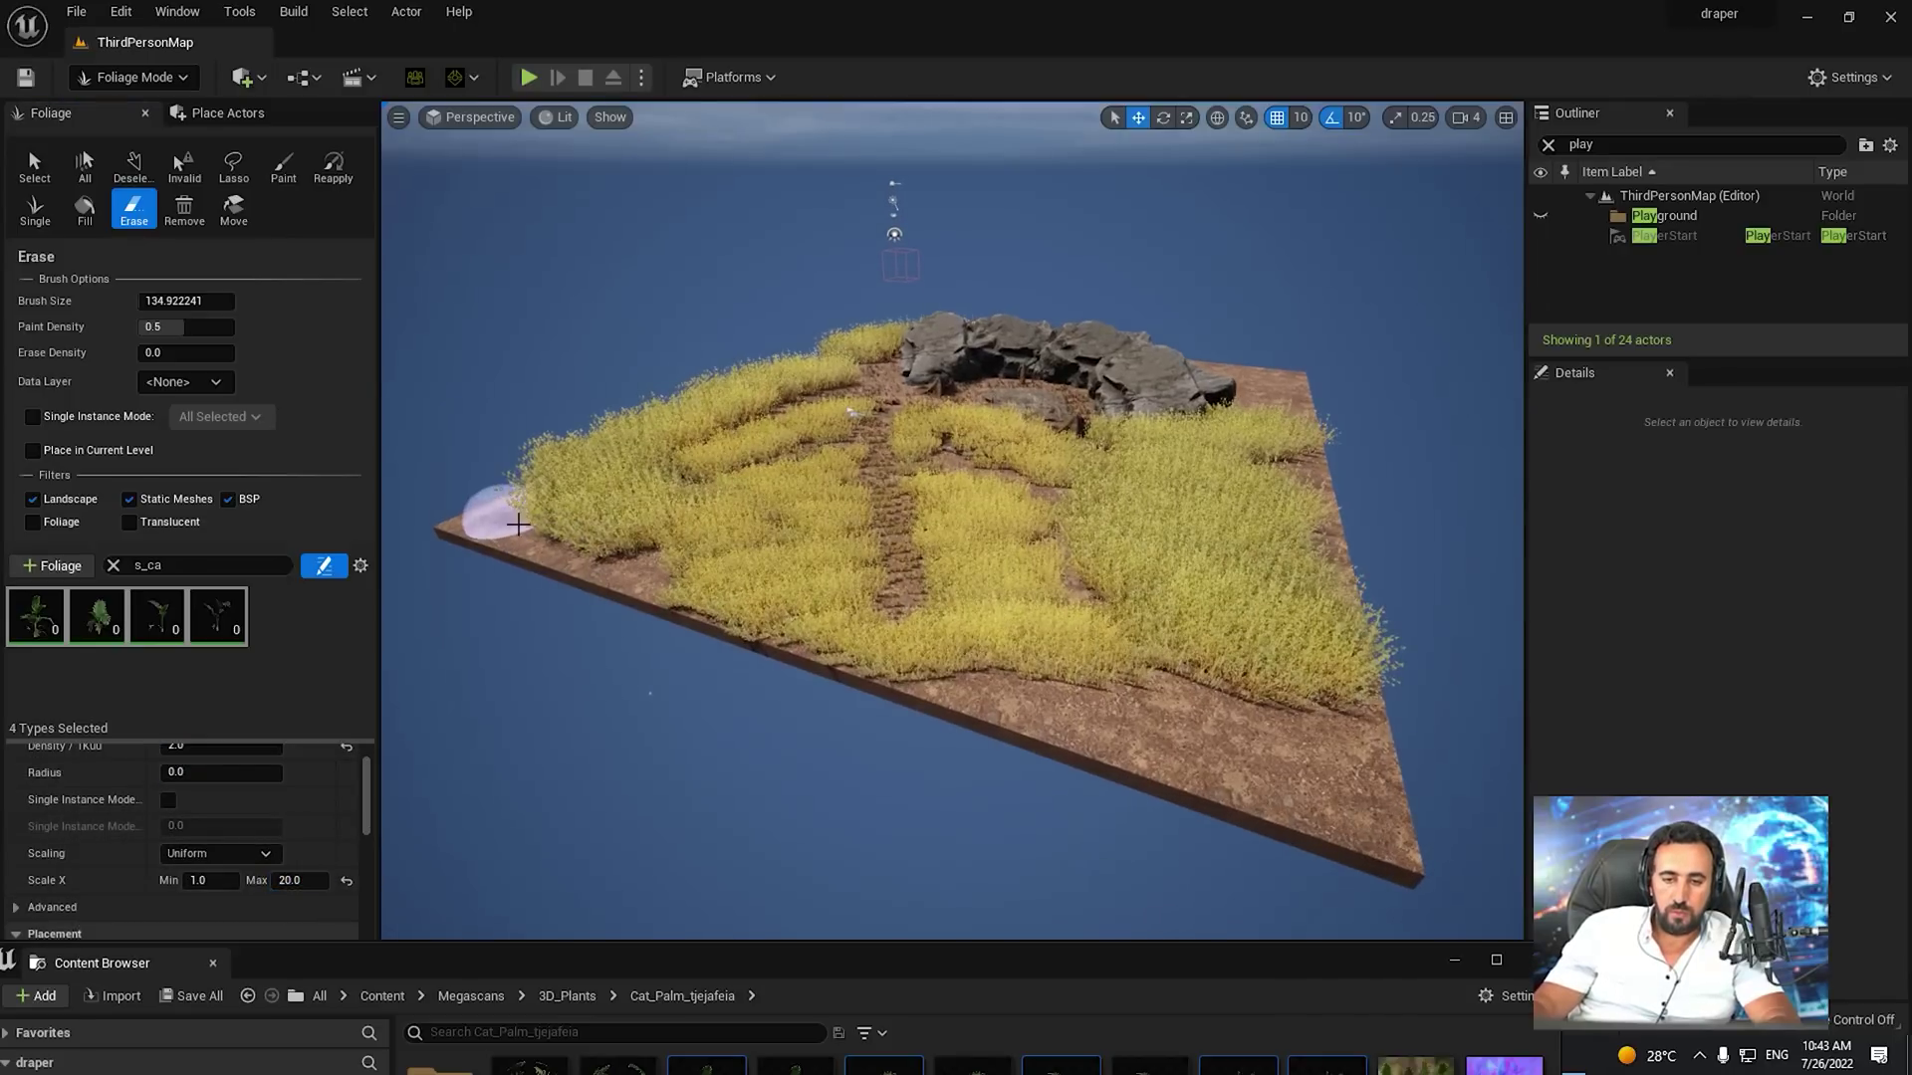
Try painting Cat Palms at the grassy edge of the ground, and undo the strokes
click(499, 519)
click(660, 525)
right_drag(1020, 611, 782, 510)
alt+drag(781, 510, 1006, 398)
key(ctrl+z)
key(ctrl+z)
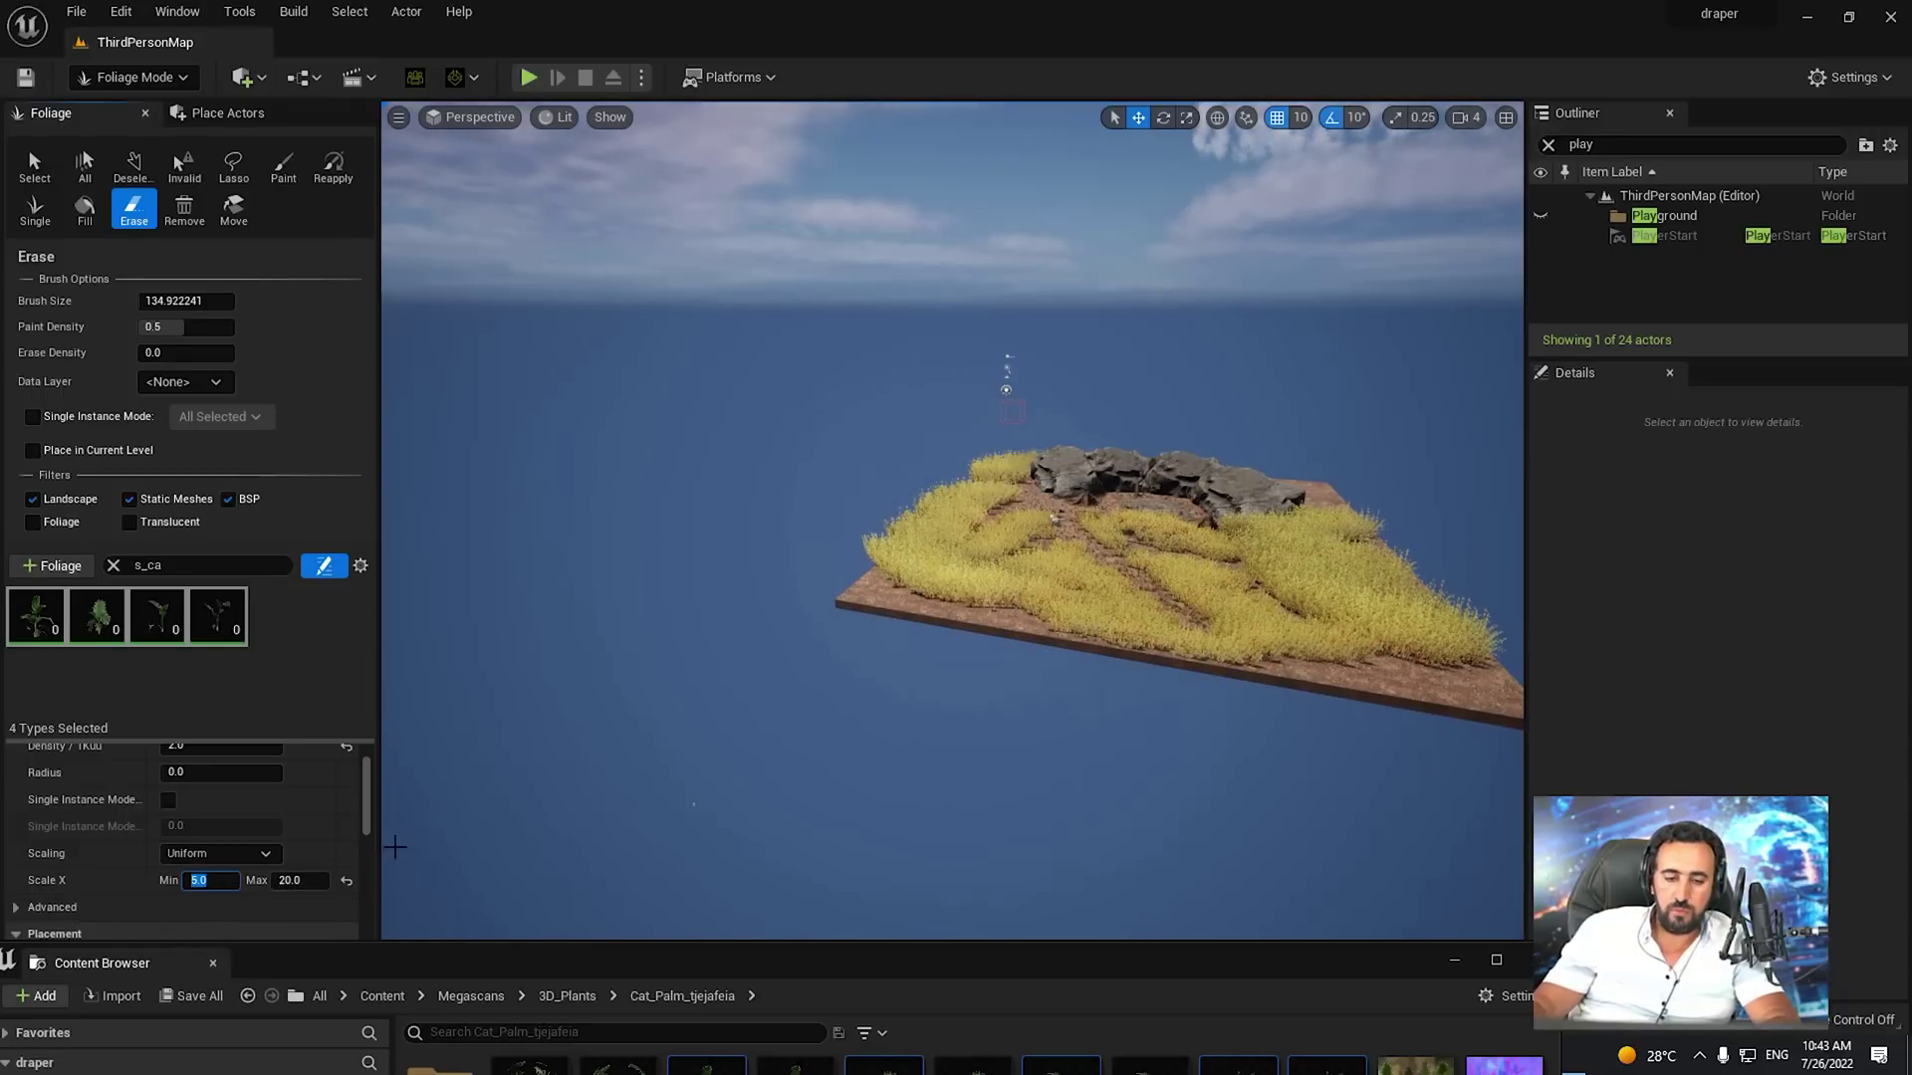
Paint the first Cat Palms along the ground's grassy edge with Scale X between 5 and 15
mouse_move(953, 636)
right_down()
mouse_move(896, 687)
mouse_move(953, 635)
mouse_move(868, 561)
right_up()
drag(908, 632, 994, 719)
right_drag(993, 719, 877, 786)
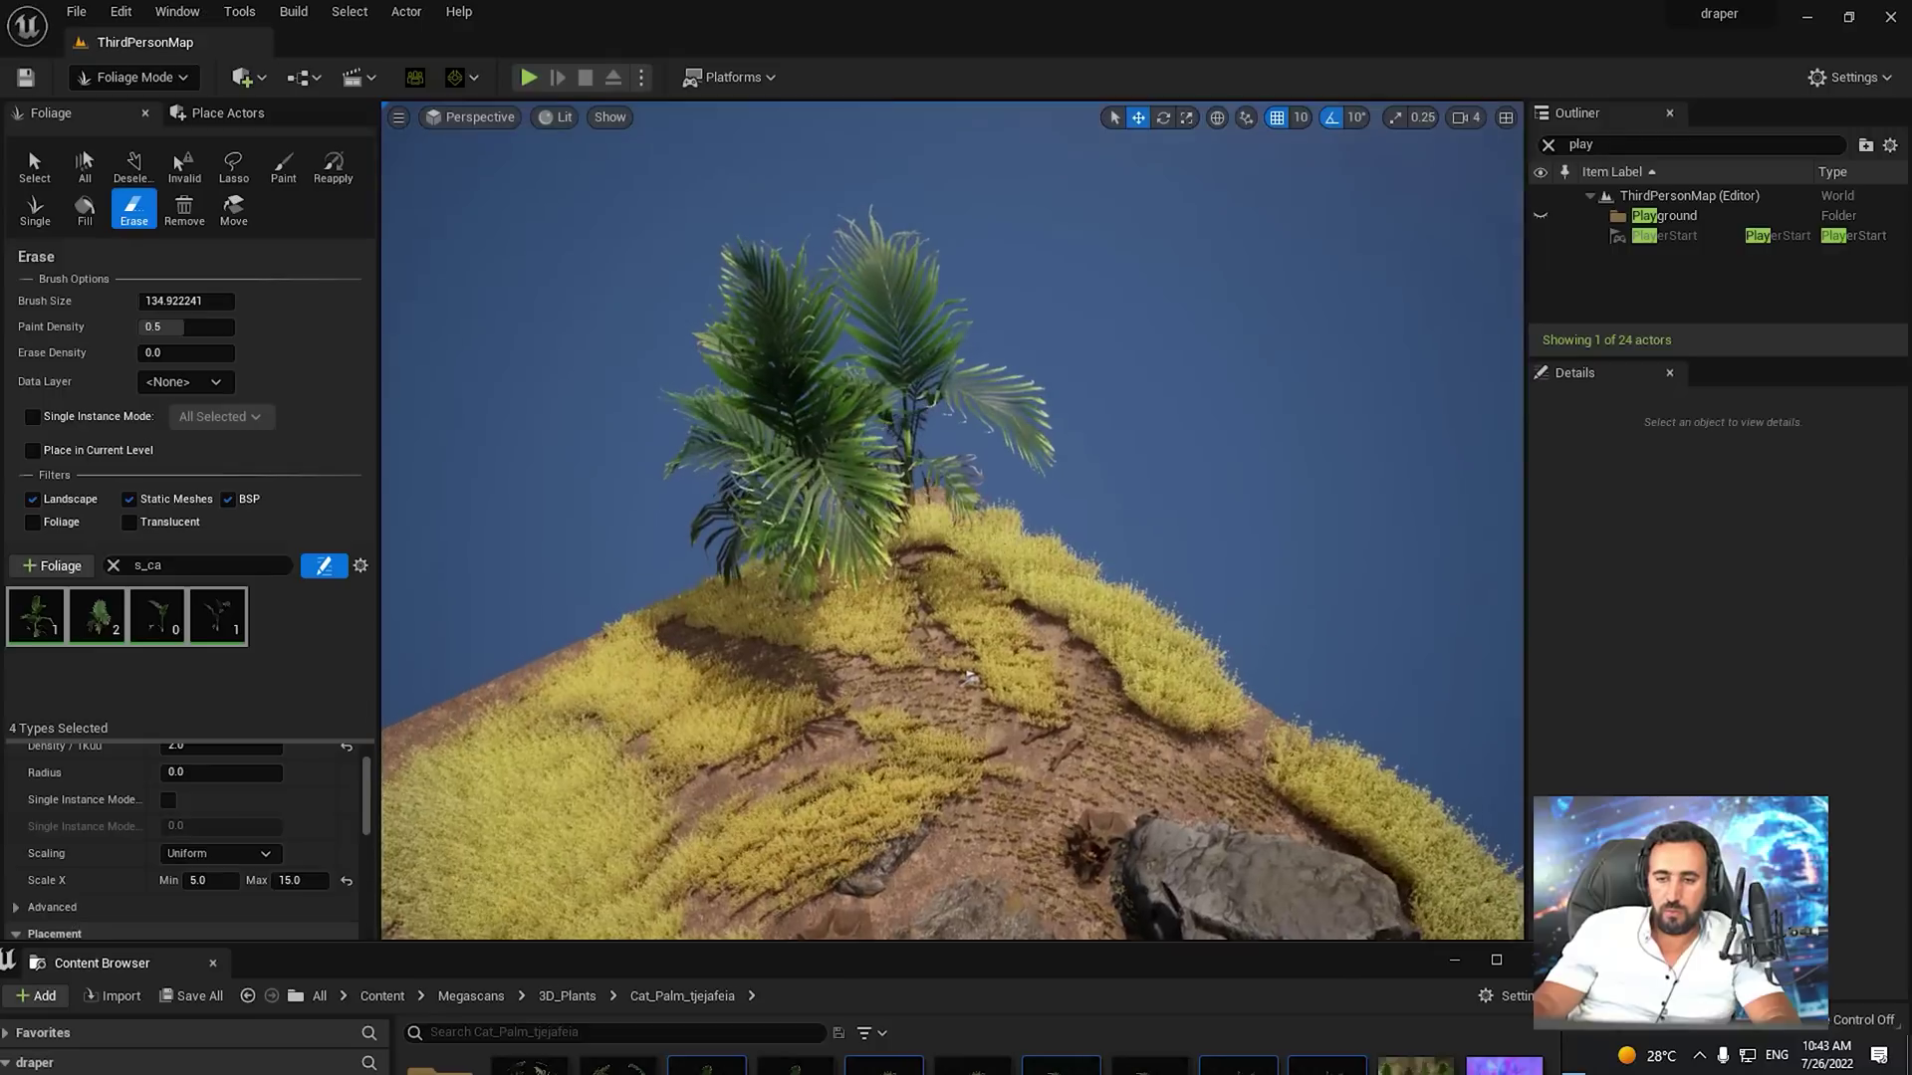
mouse_move(997, 754)
right_down()
mouse_move(981, 687)
mouse_move(916, 677)
right_up()
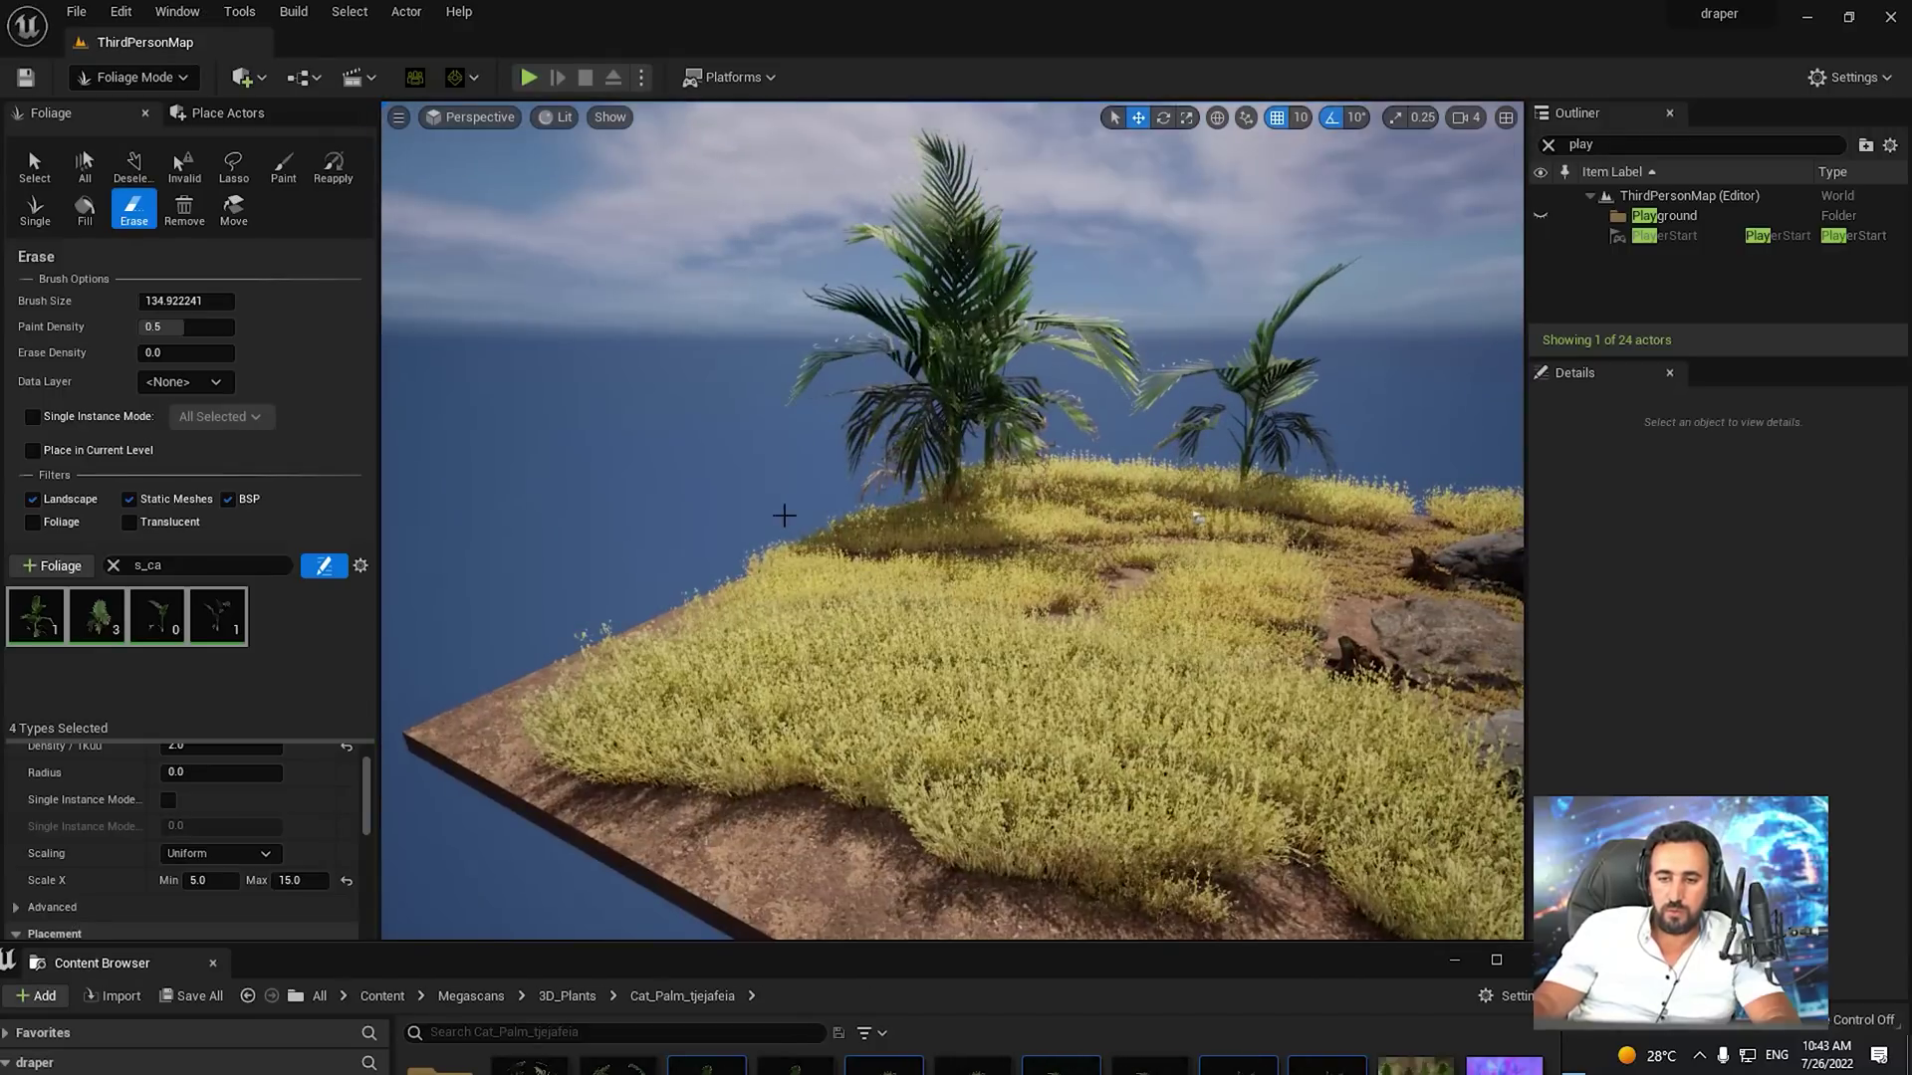
click(860, 543)
right_drag(859, 543, 886, 558)
click(832, 836)
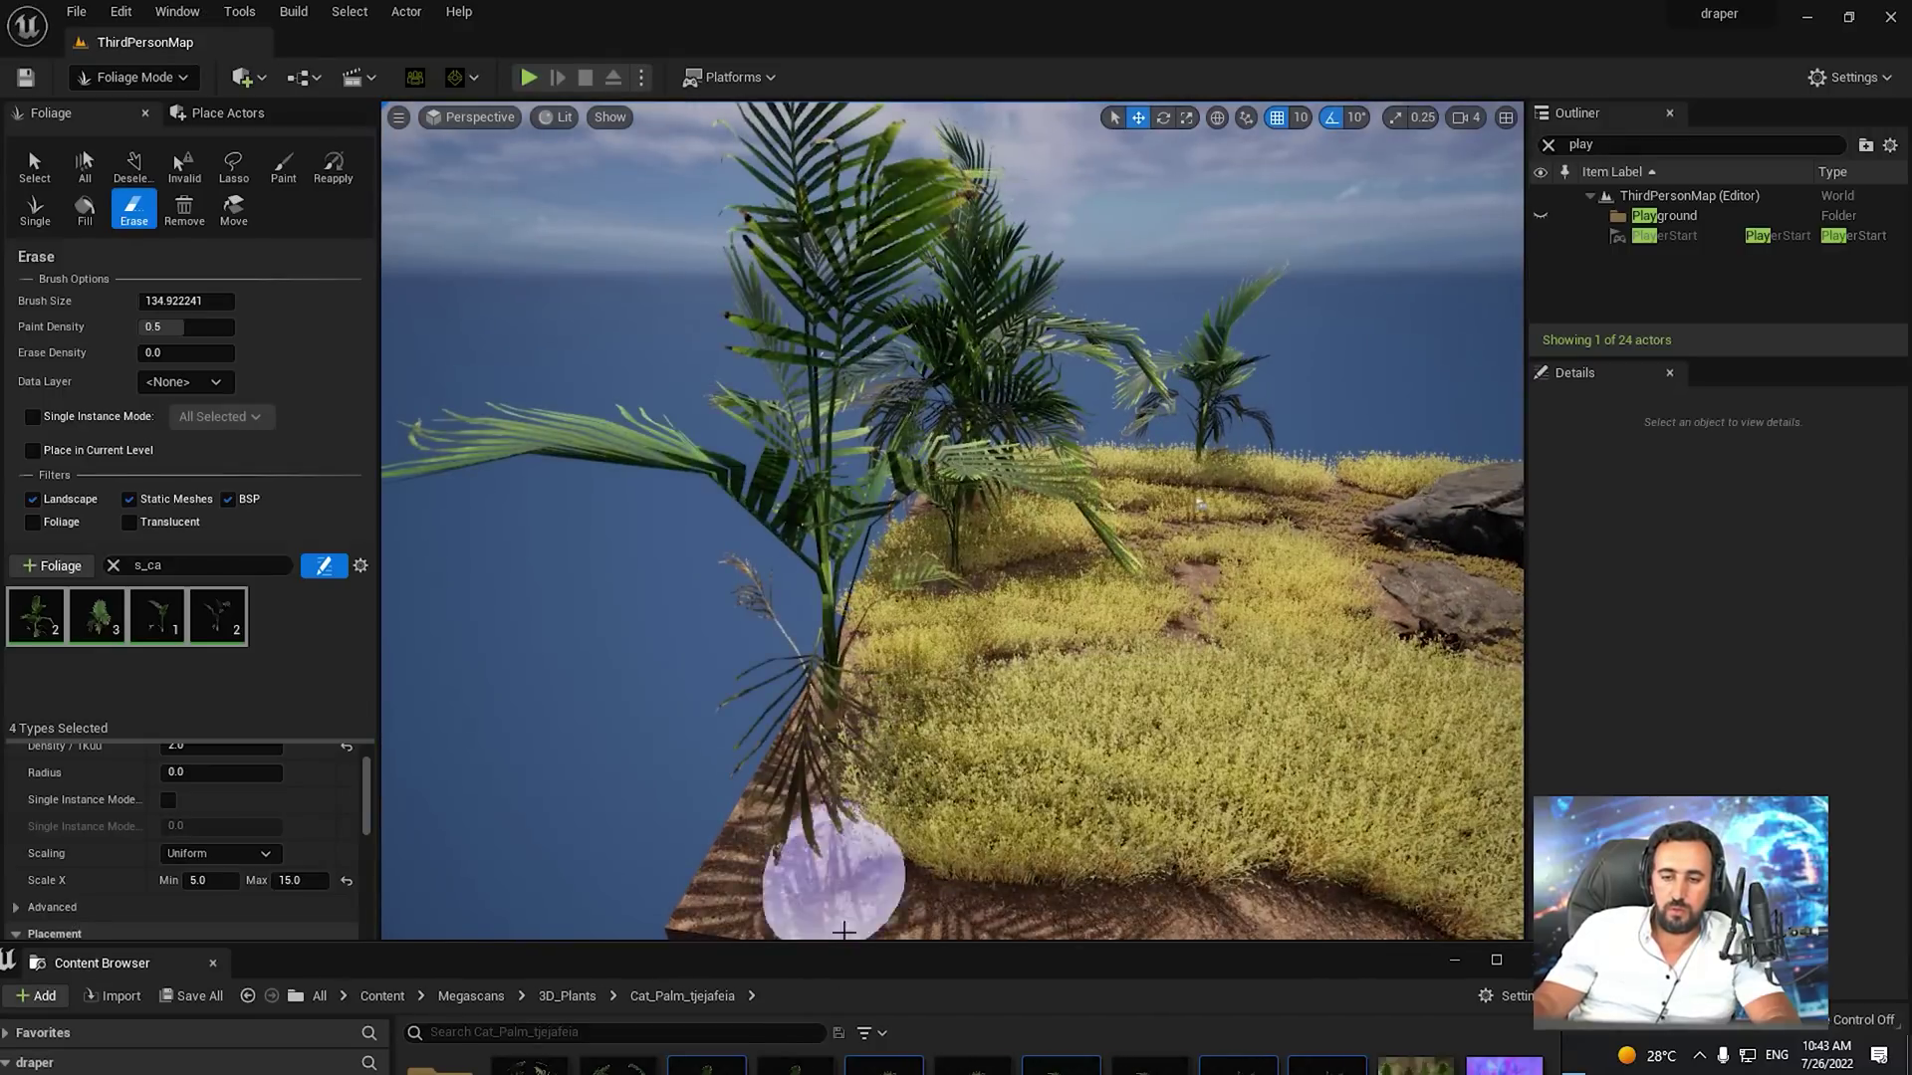
Paint more Cat Palms along the outer edges of the ground and on the bare soil beside the rocks
right_drag(619, 827, 615, 743)
click(637, 629)
right_drag(1152, 794, 1392, 887)
click(751, 657)
click(1113, 721)
click(986, 739)
click(896, 682)
click(1394, 717)
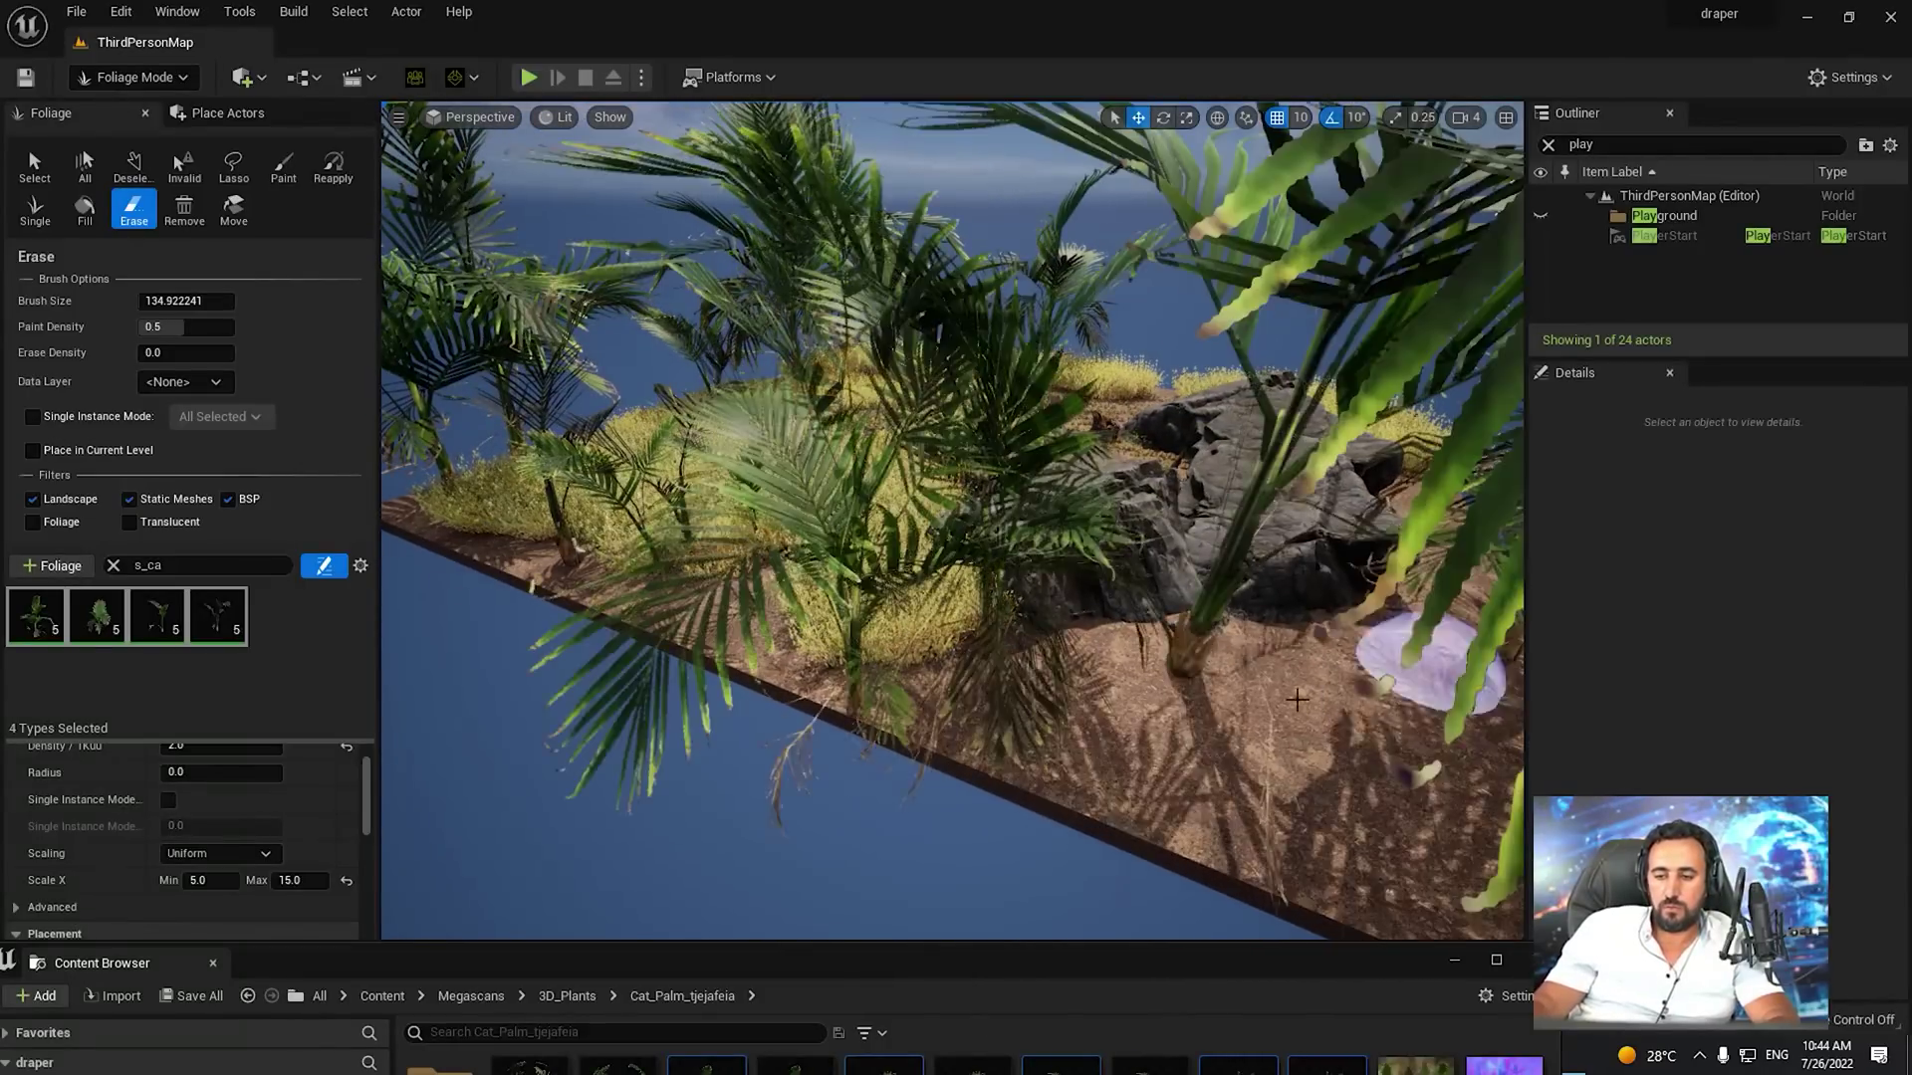
Try one more Cat Palm stroke across the ground, and undo it
right_drag(1319, 747, 1155, 796)
mouse_move(657, 797)
mouse_down()
mouse_move(911, 731)
mouse_move(1287, 576)
mouse_move(1305, 587)
mouse_up()
right_drag(1304, 588, 846, 488)
key(ctrl+z)
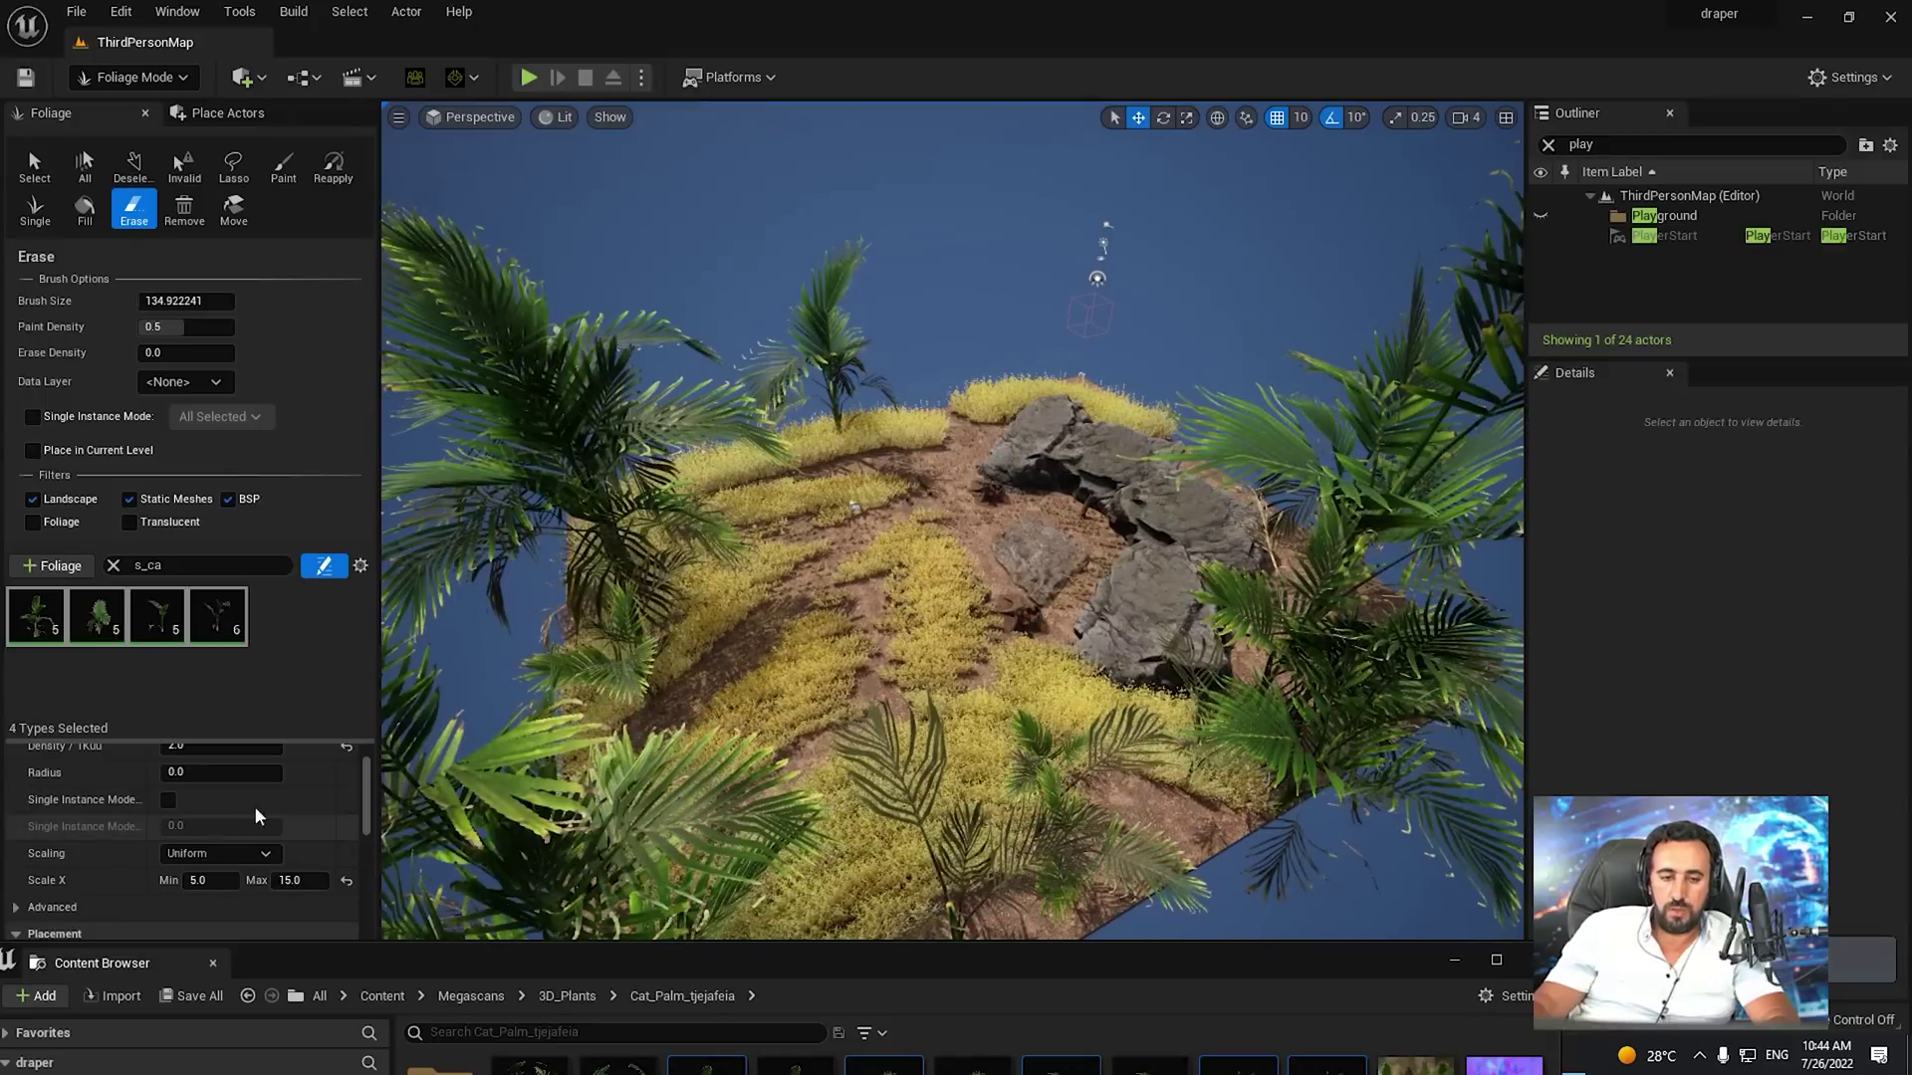
Set the Cat Palm density to 1 and paint additional palms around the edges of the grassy ground
scroll(234, 815, up, 2)
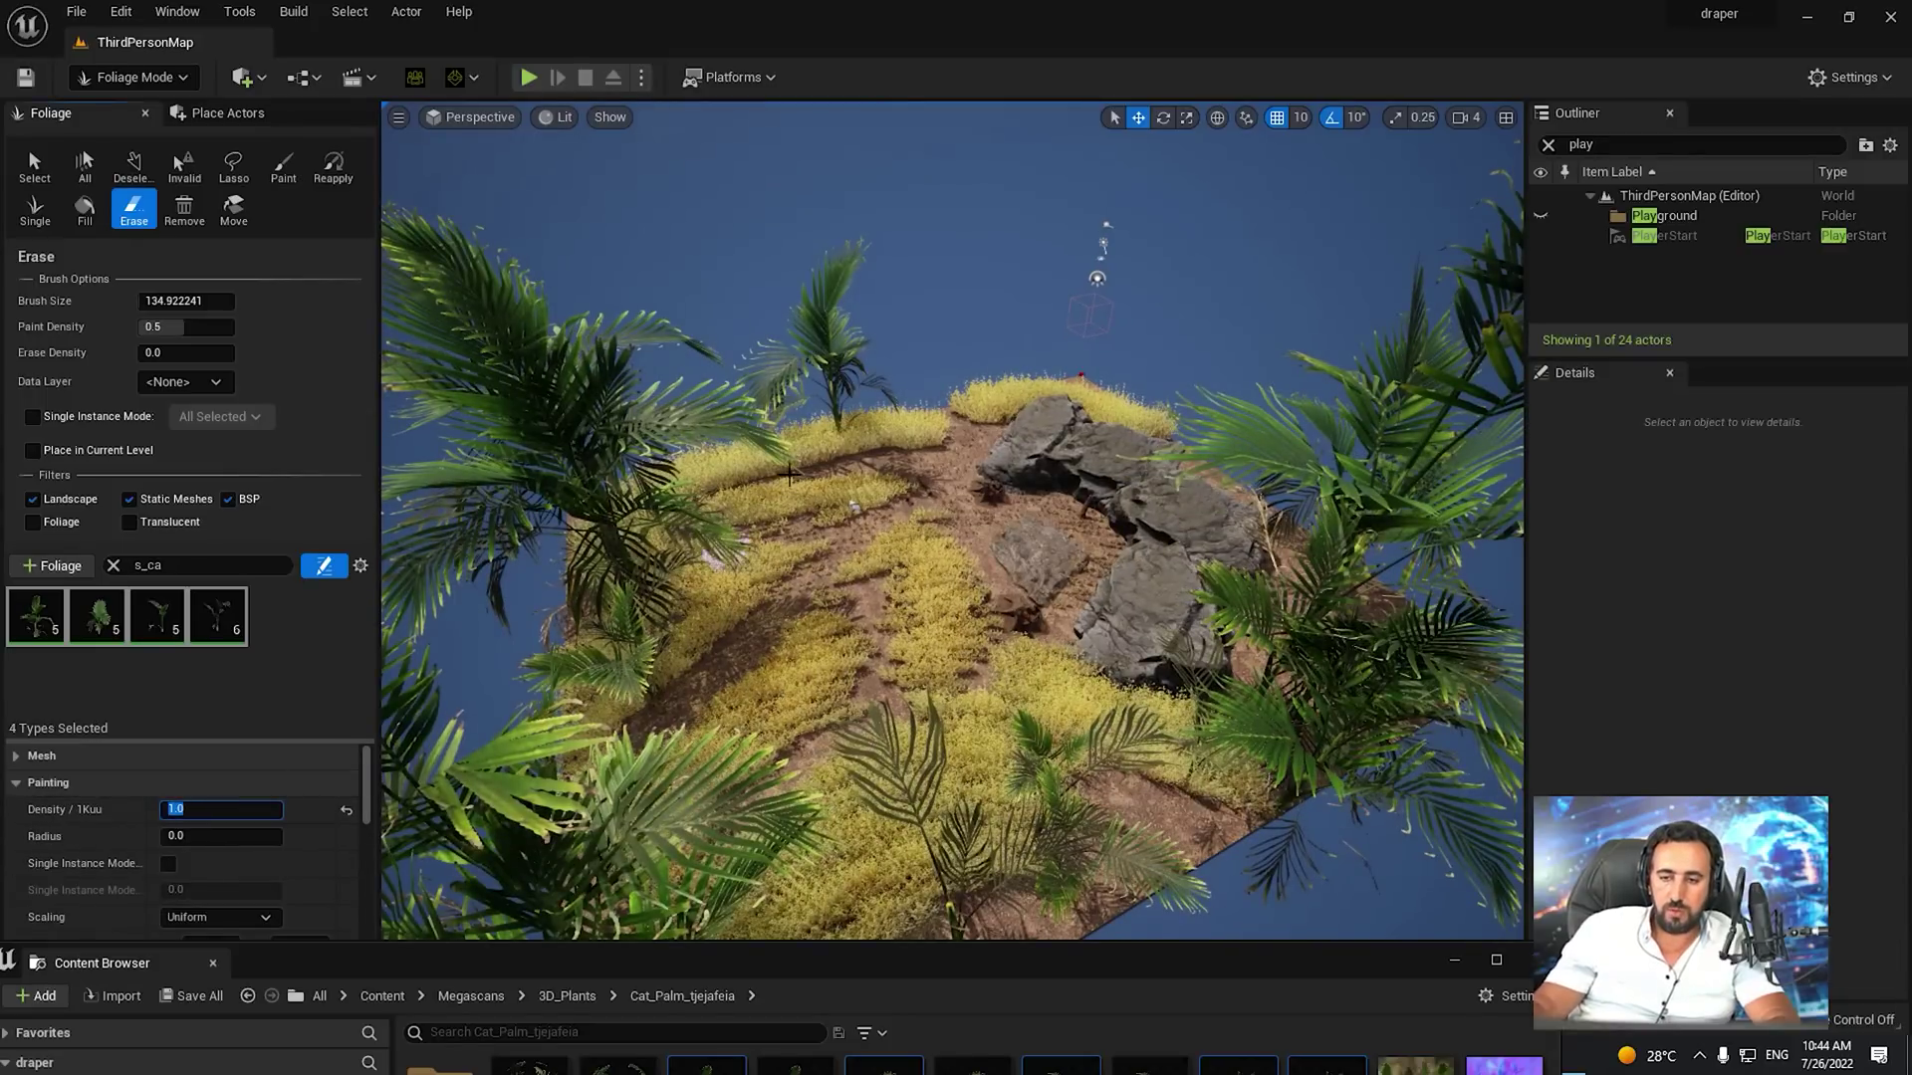
right_drag(829, 468, 825, 408)
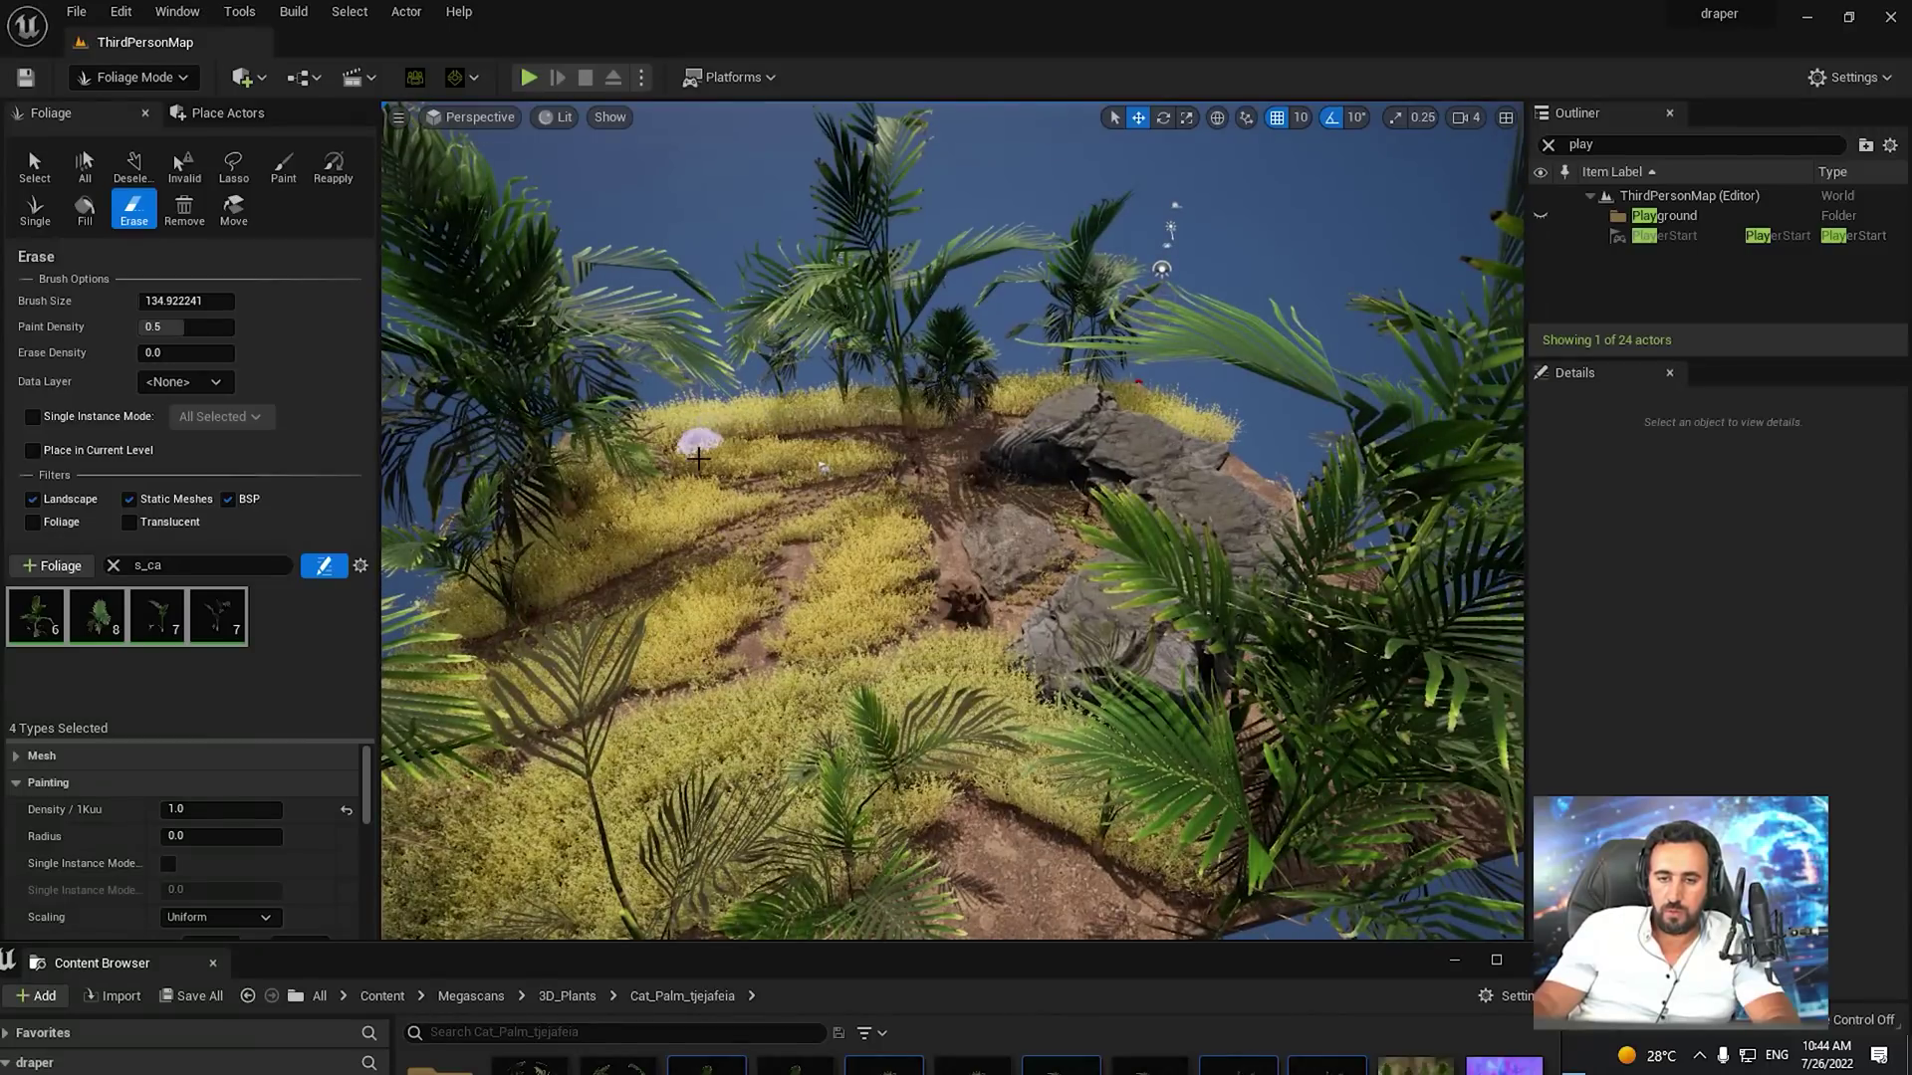
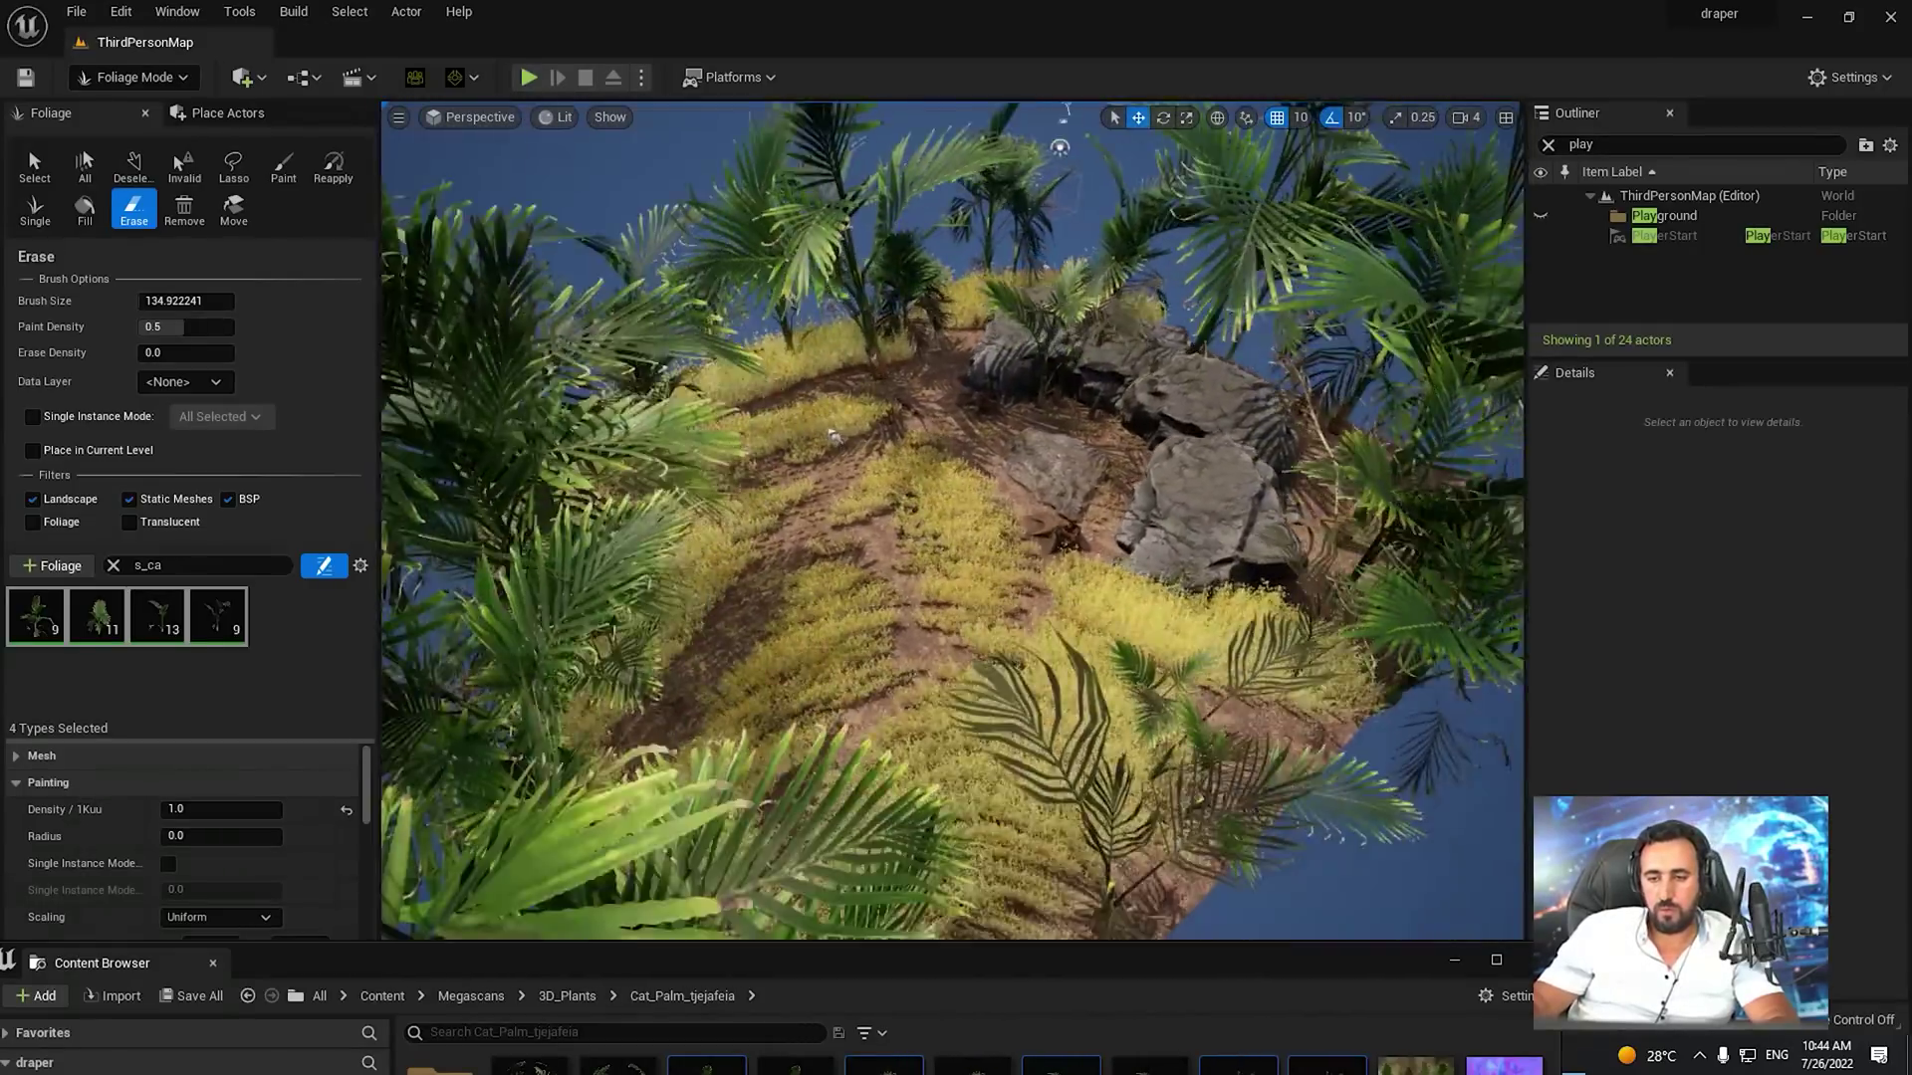
key(w)
right_drag(1376, 290, 1373, 289)
key(s)
key(w)
key(w)
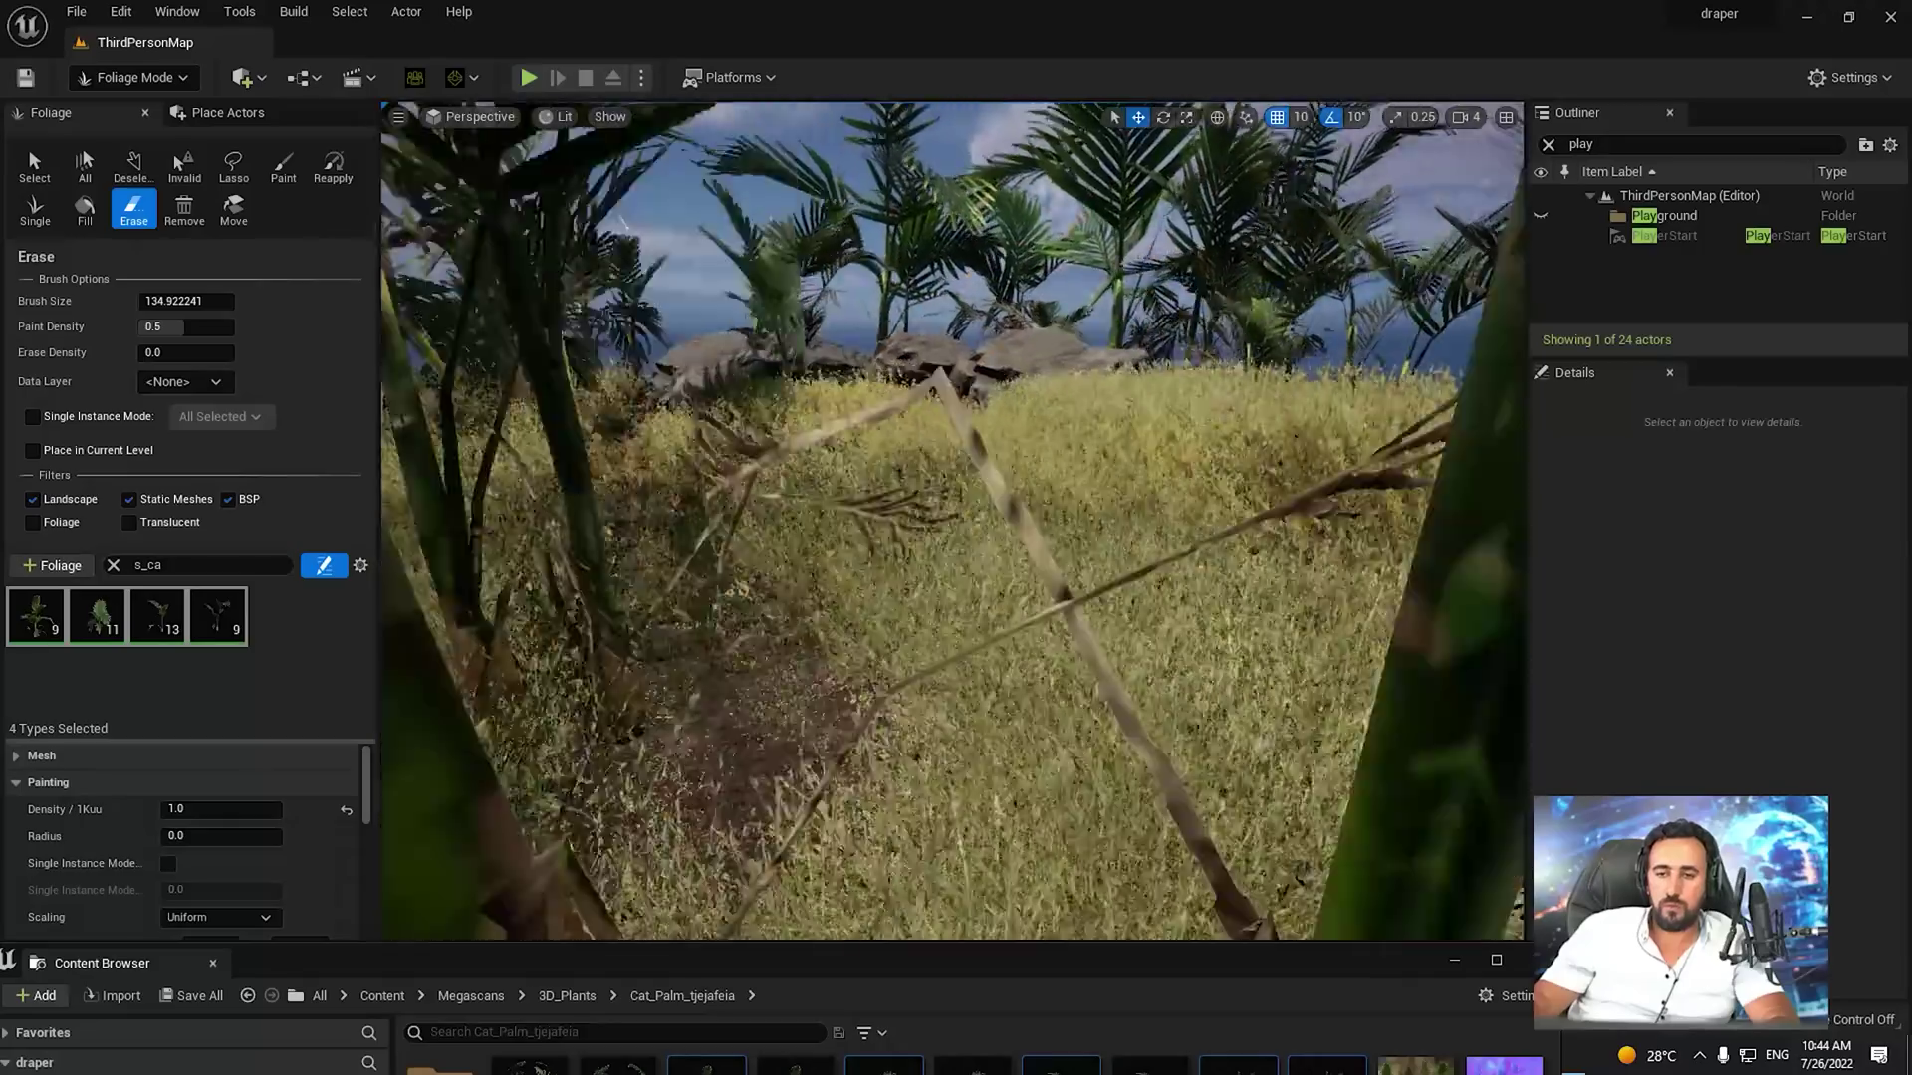
right_drag(854, 585, 854, 584)
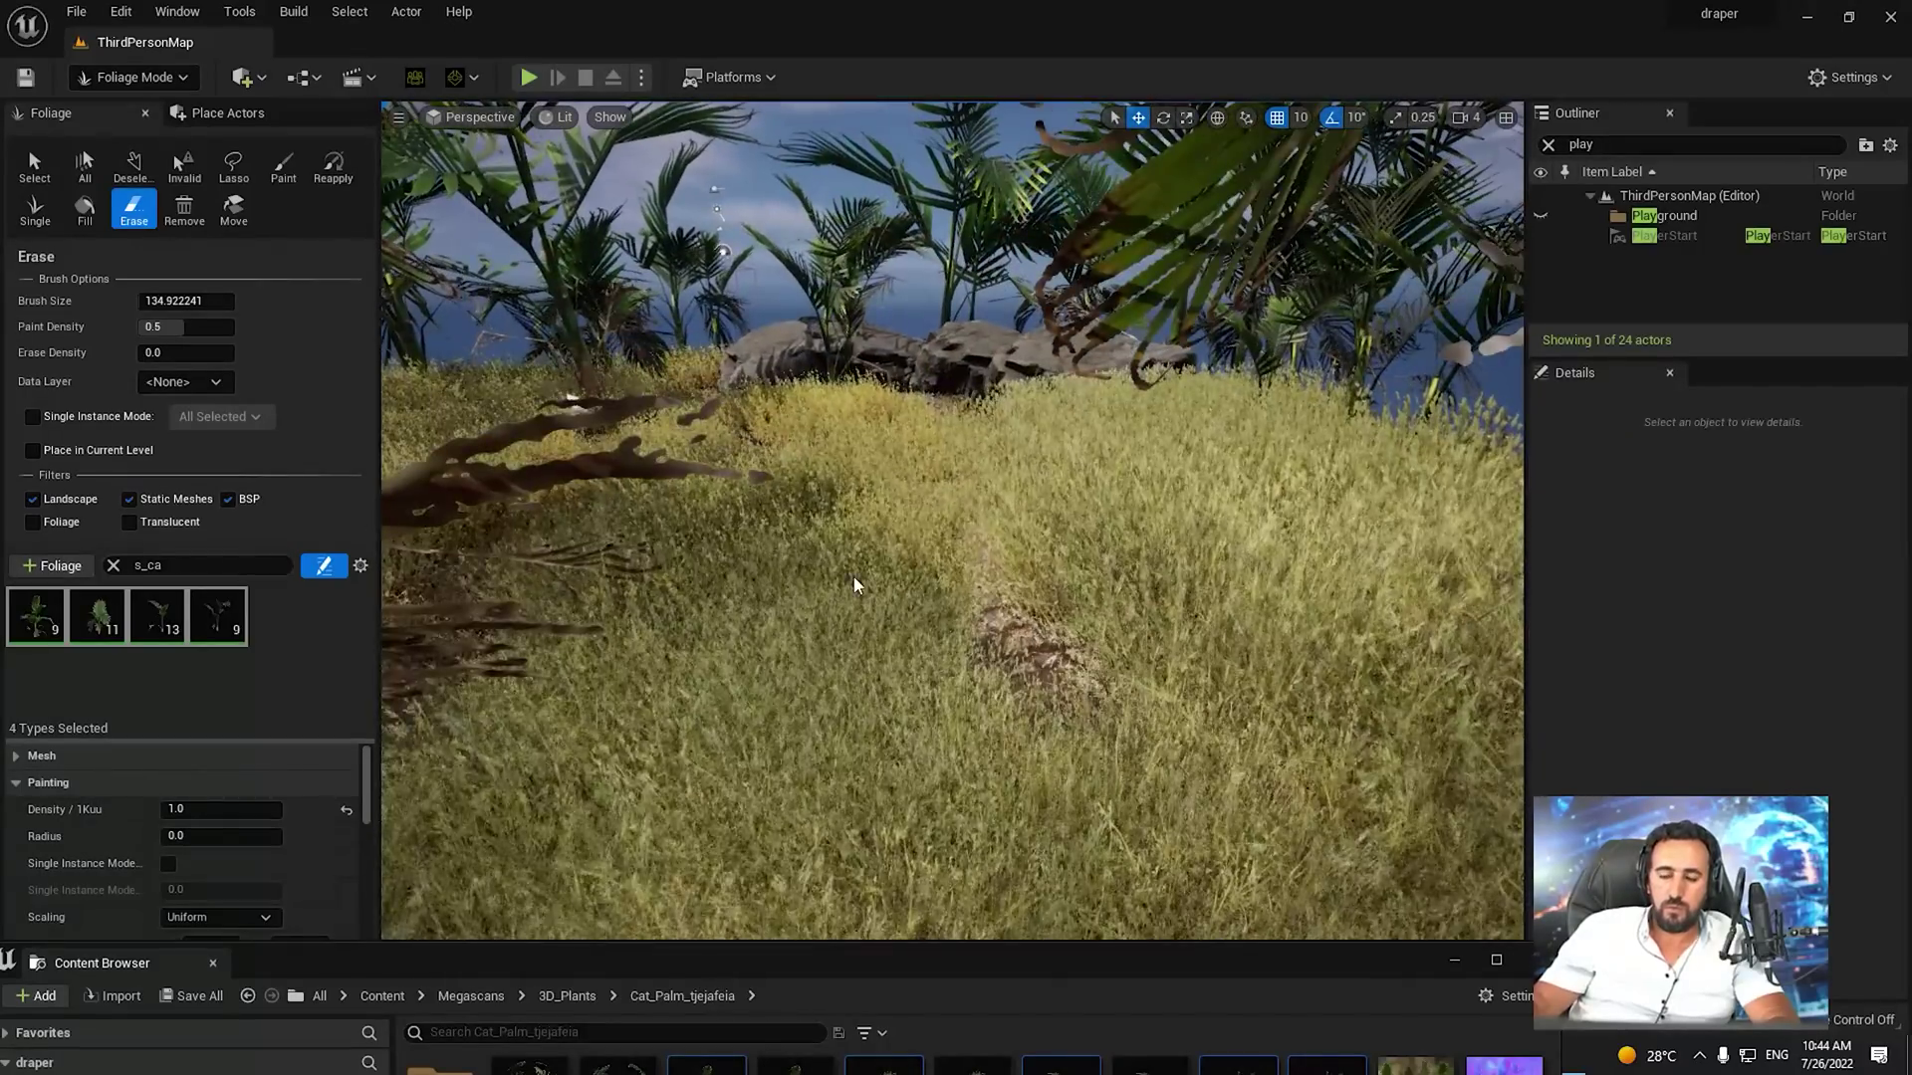
Switch to Select mode and open the MI_Cat_Palm_tjejafeia_1K material instance
click(144, 77)
click(149, 110)
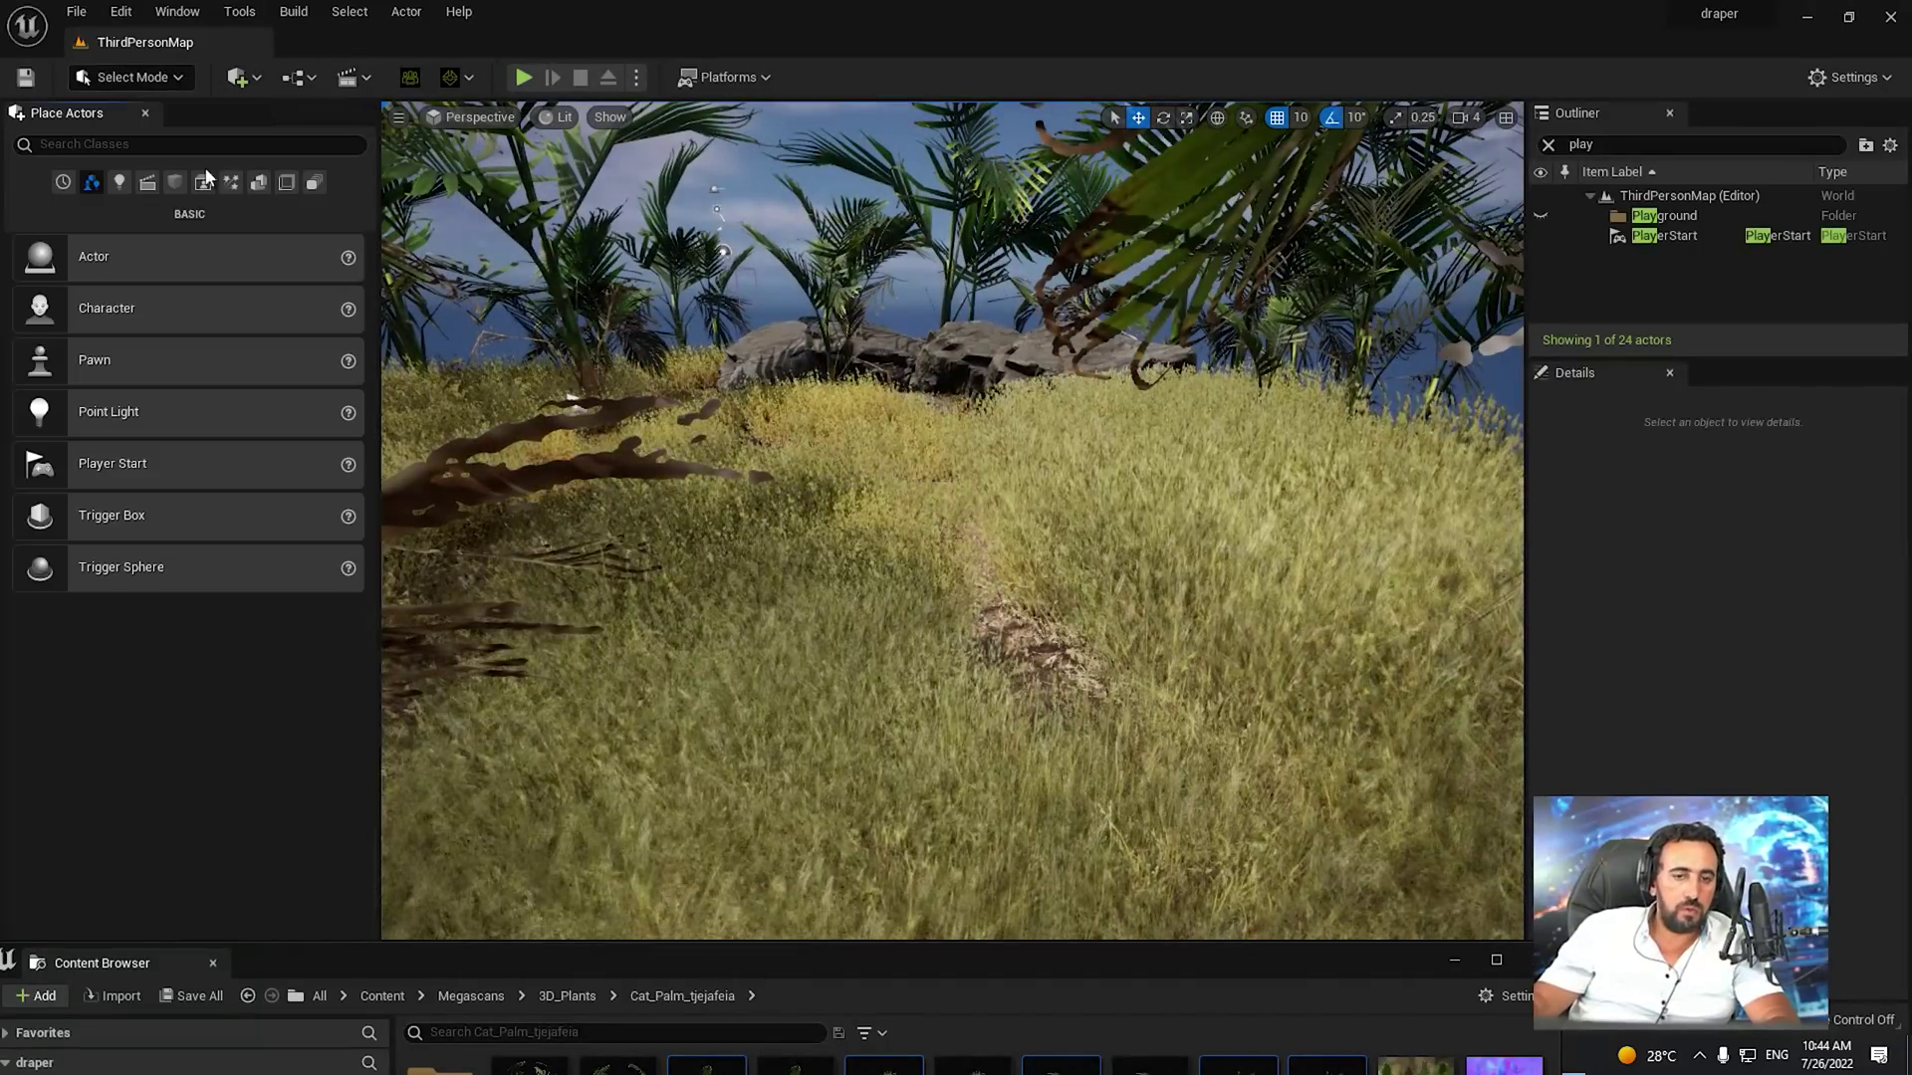
key(ctrl+space)
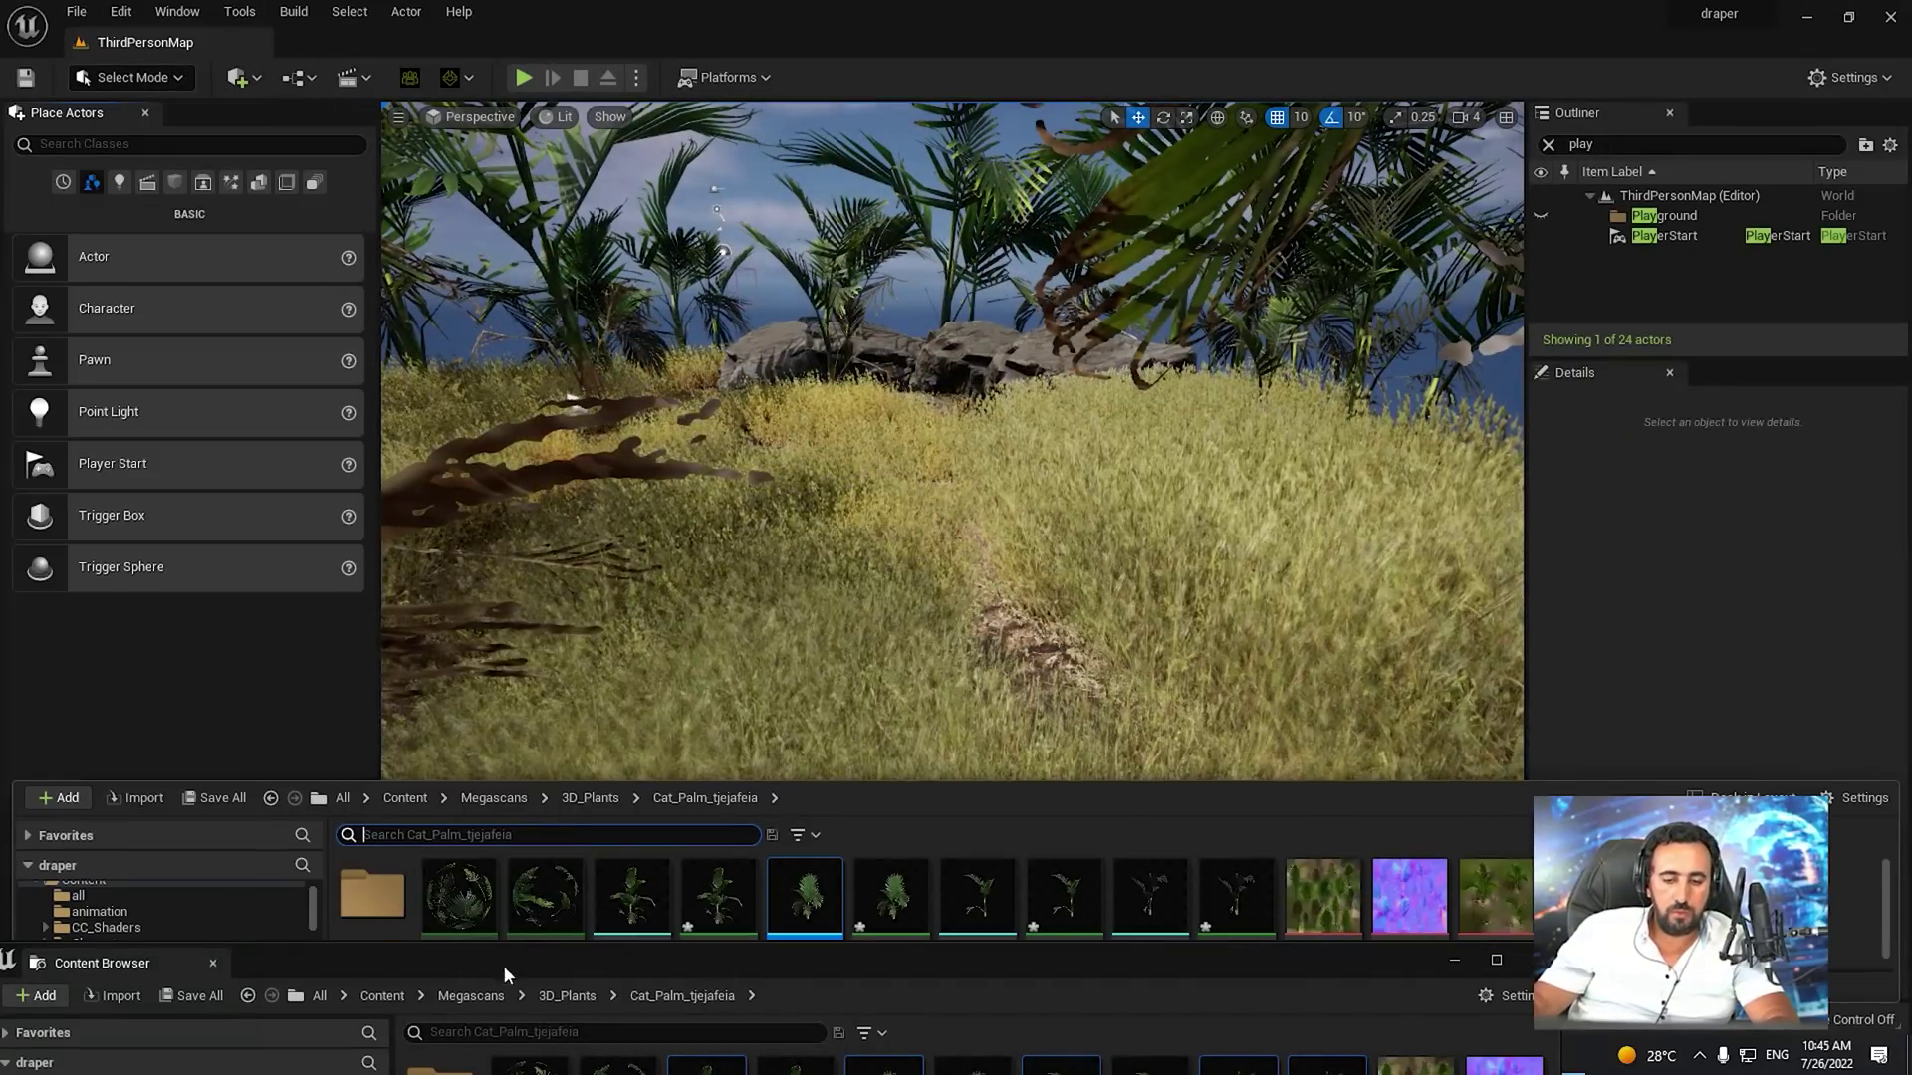
double_click(459, 896)
Turn on EnableGrassWind, override all wind parameters, set Wind Intensity to 0.5, and save and close the material instance
scroll(1380, 791, down, 5)
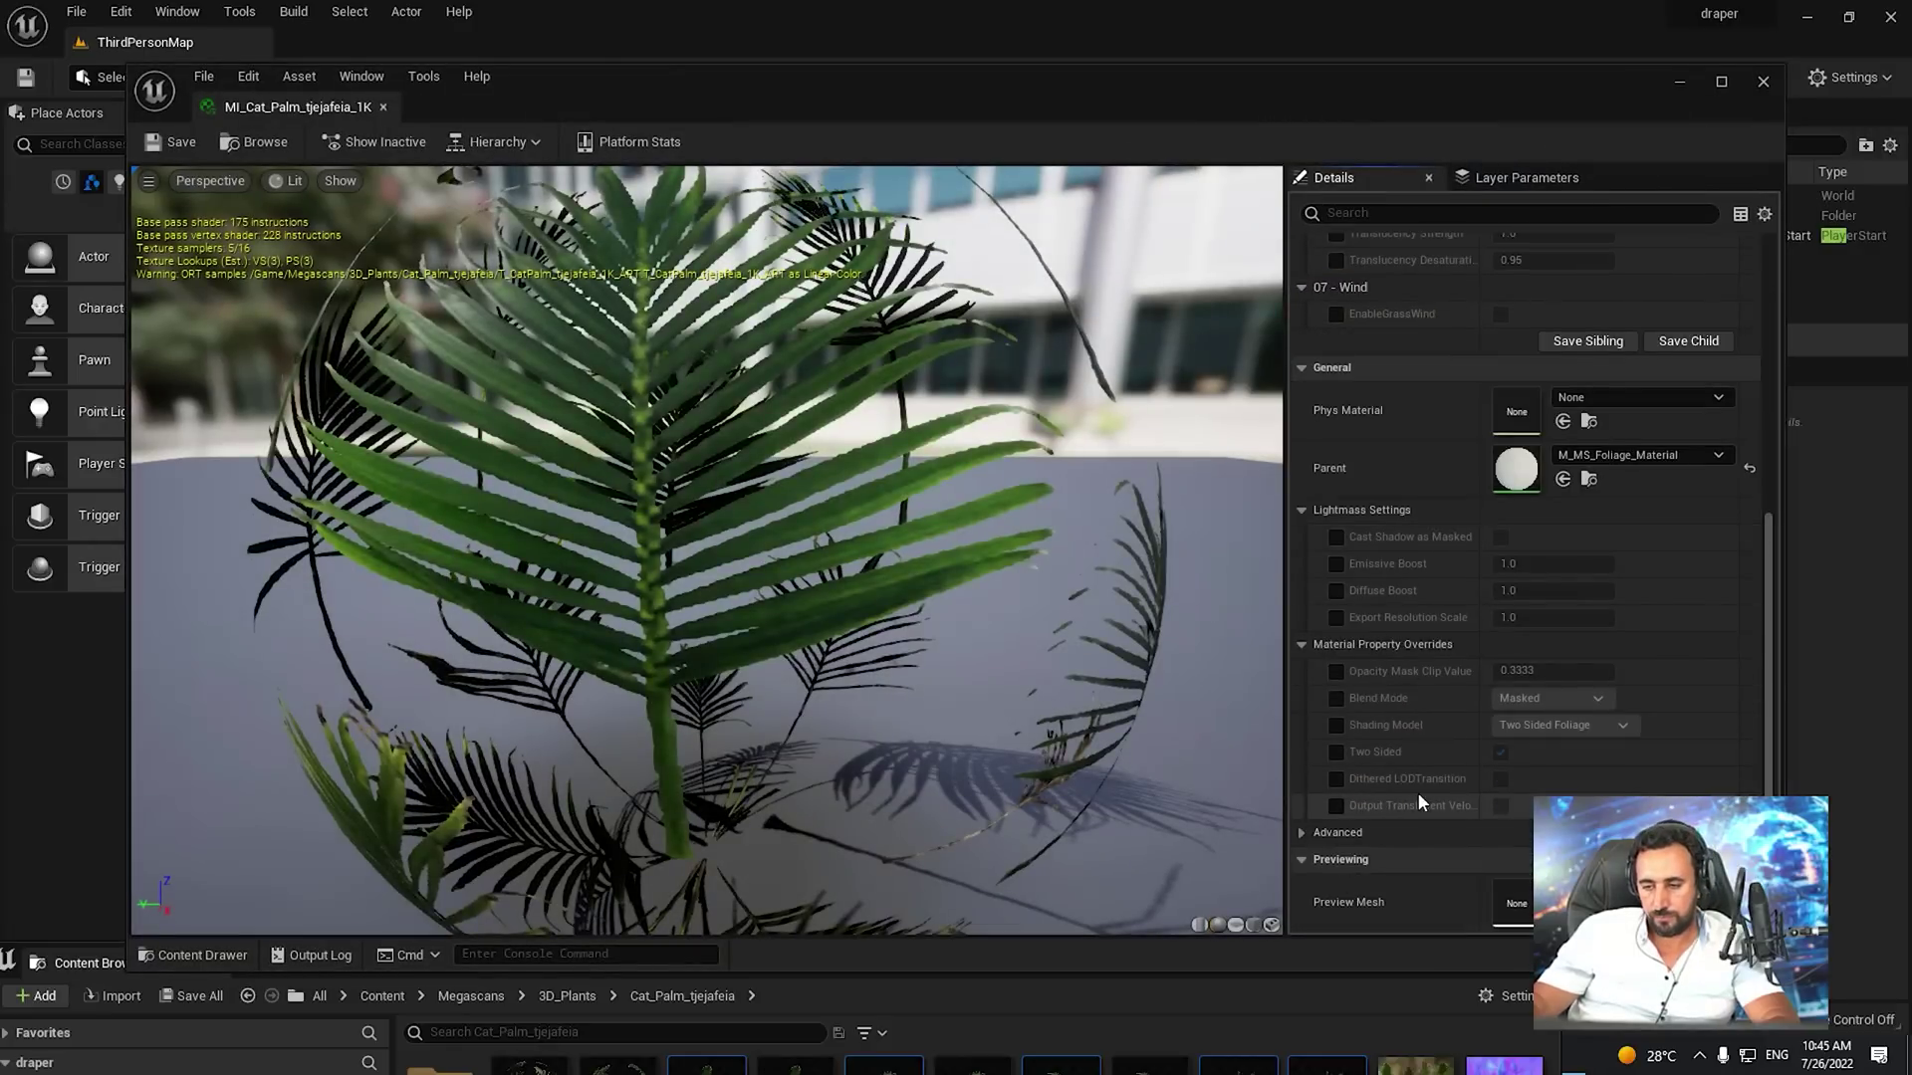
scroll(1418, 793, up, 2)
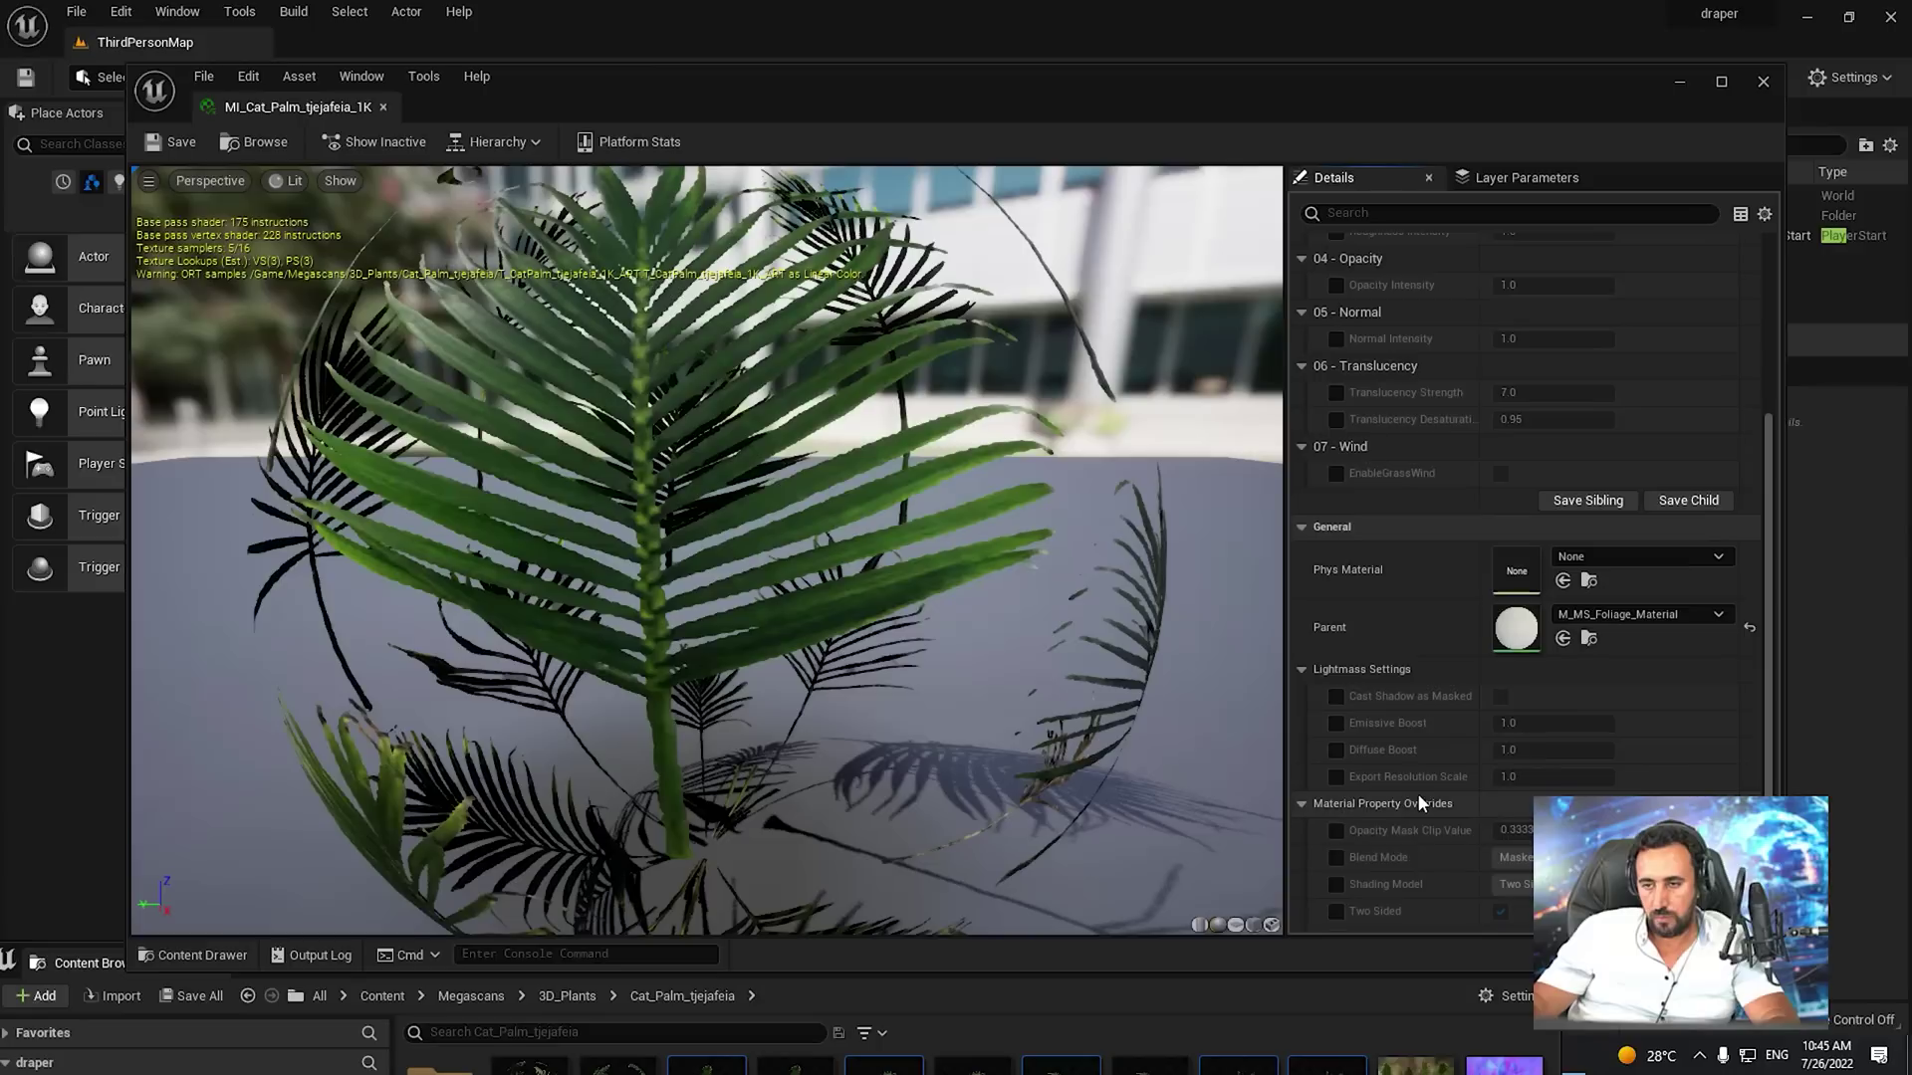
click(1335, 473)
click(1501, 473)
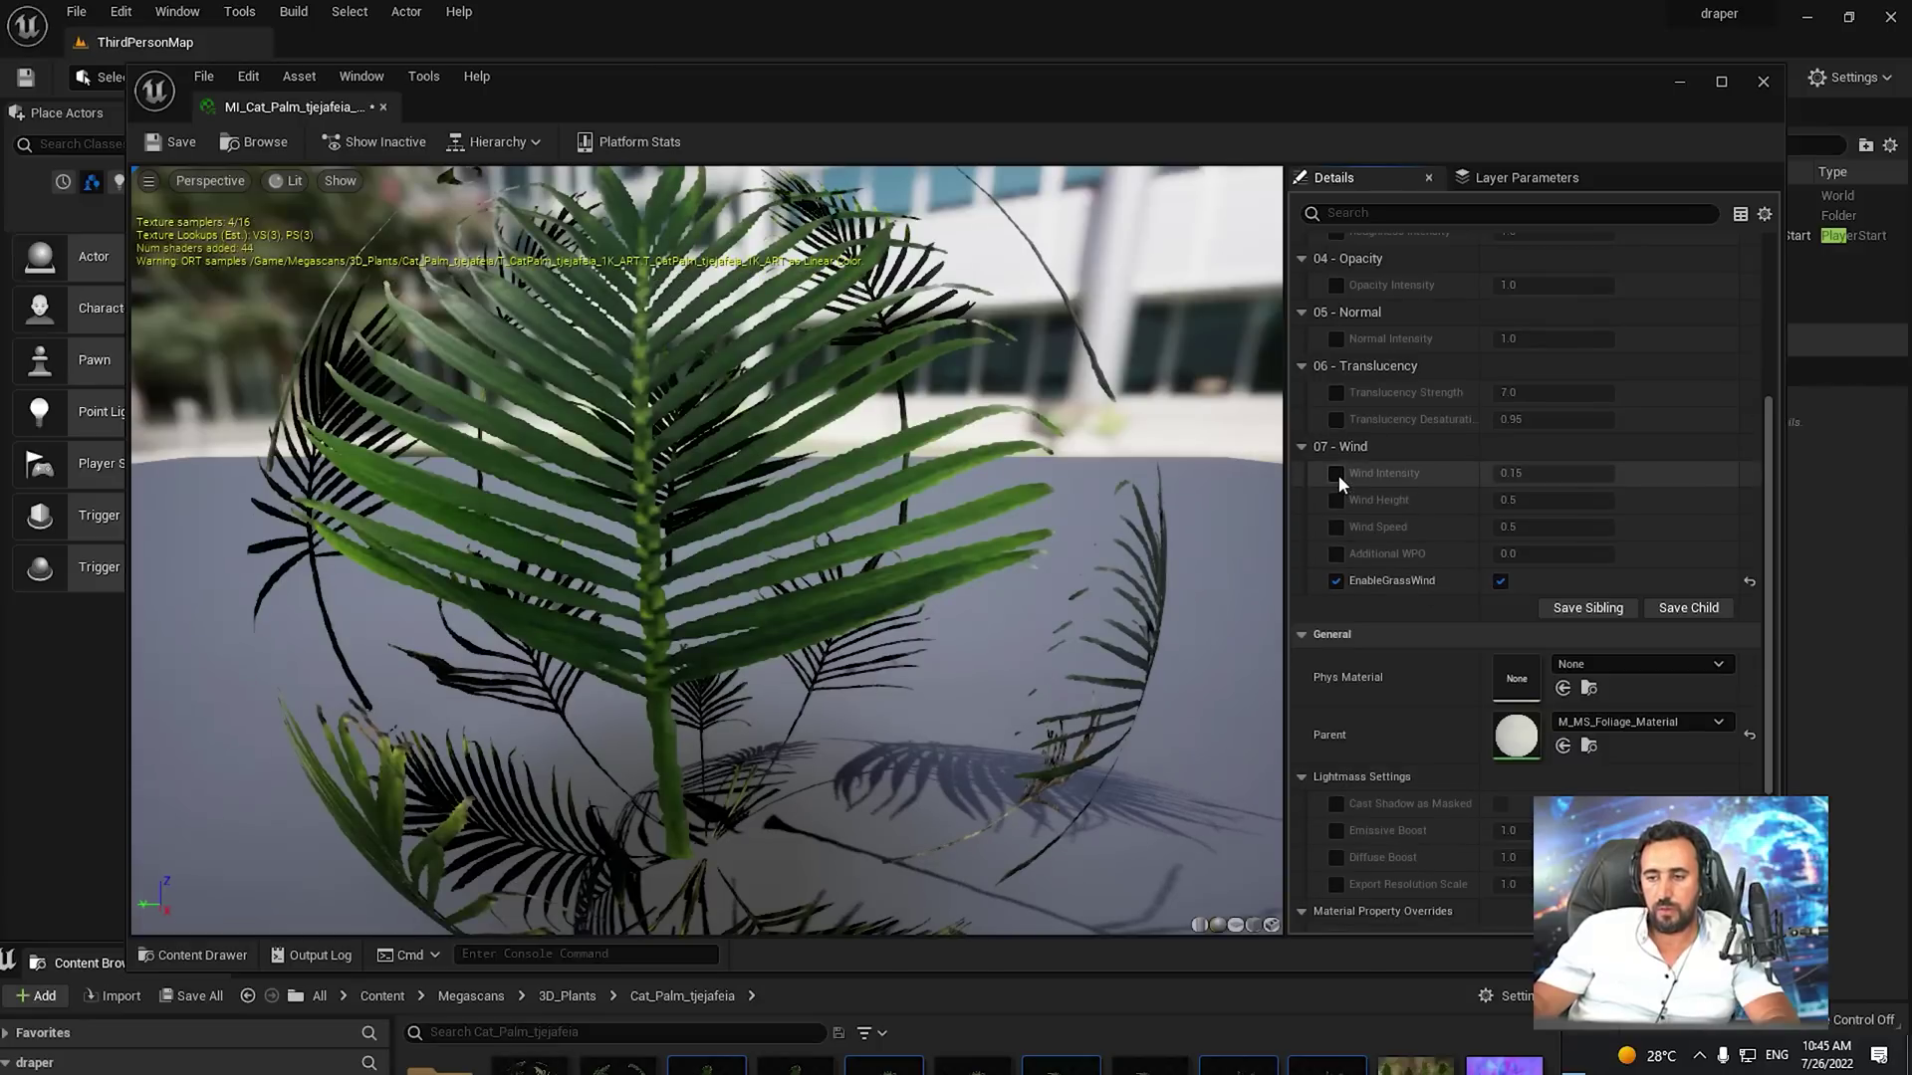
click(1336, 527)
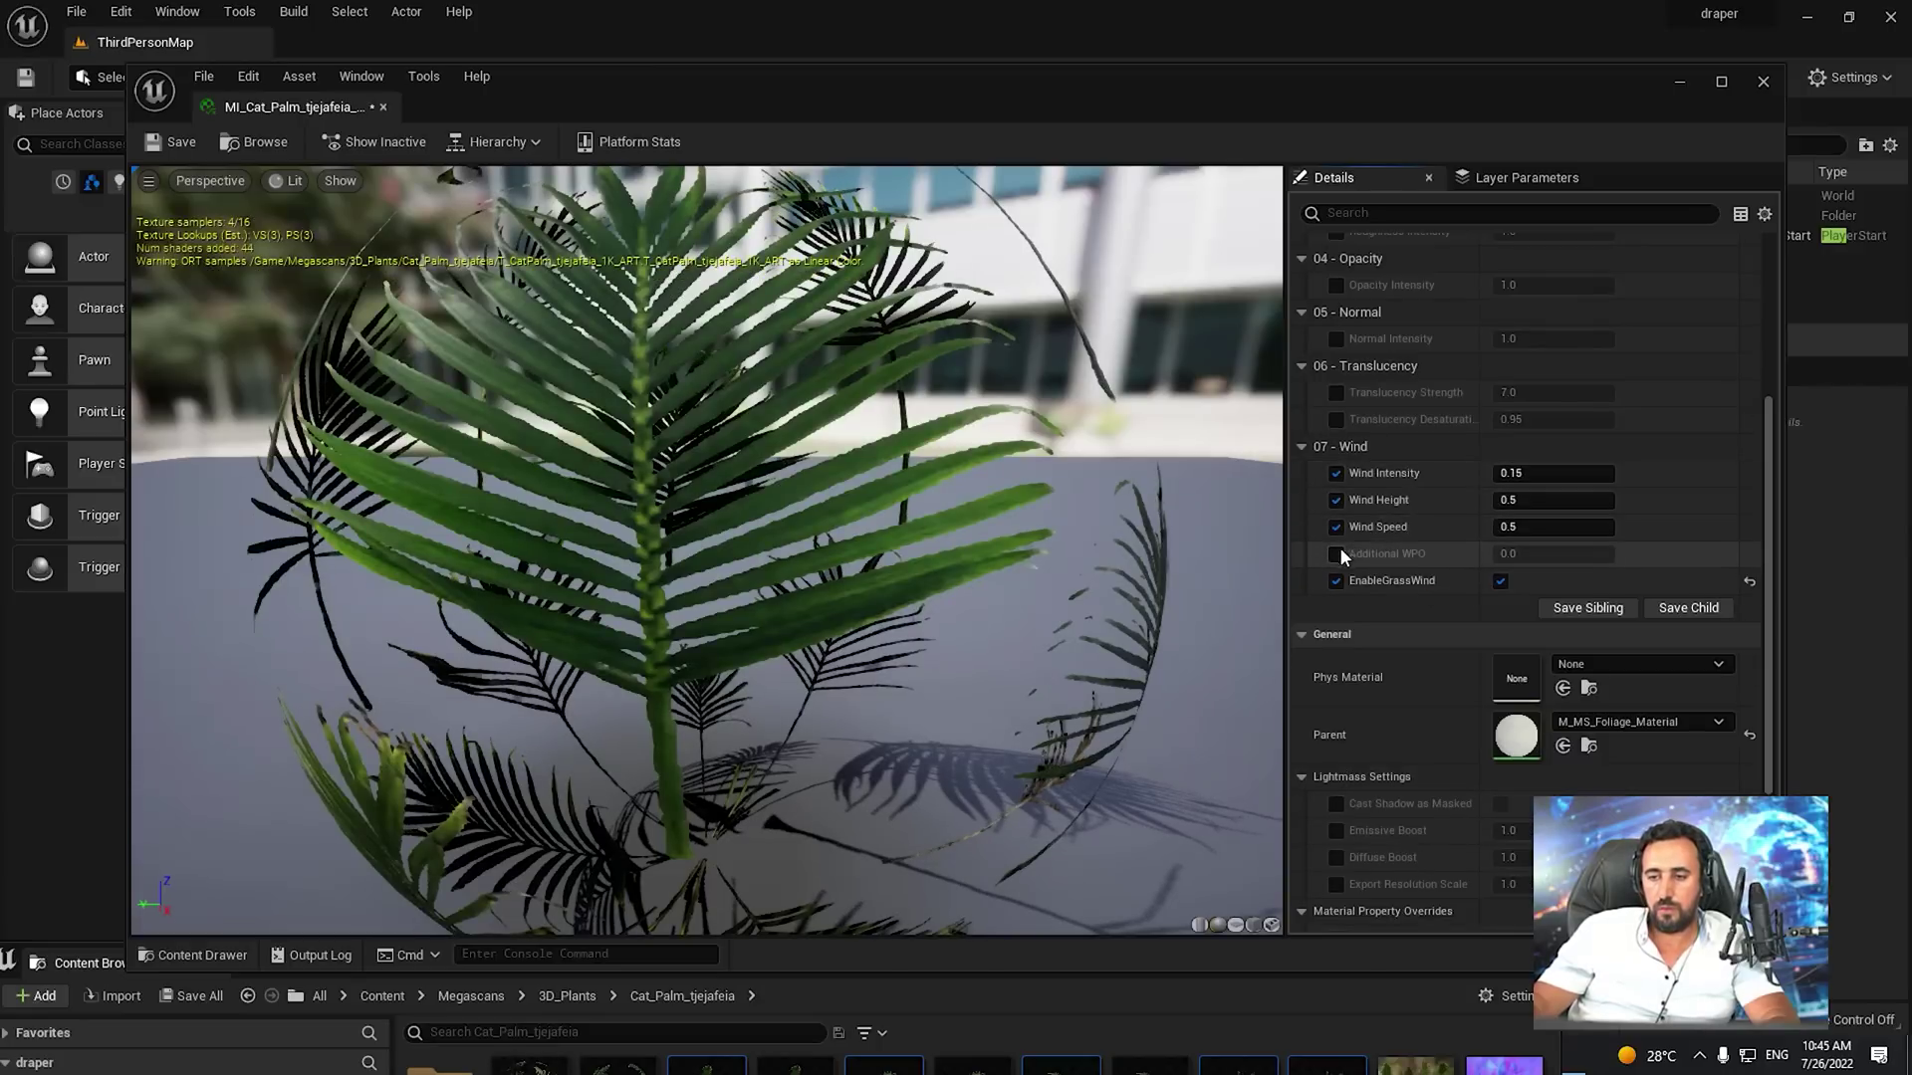
click(1336, 554)
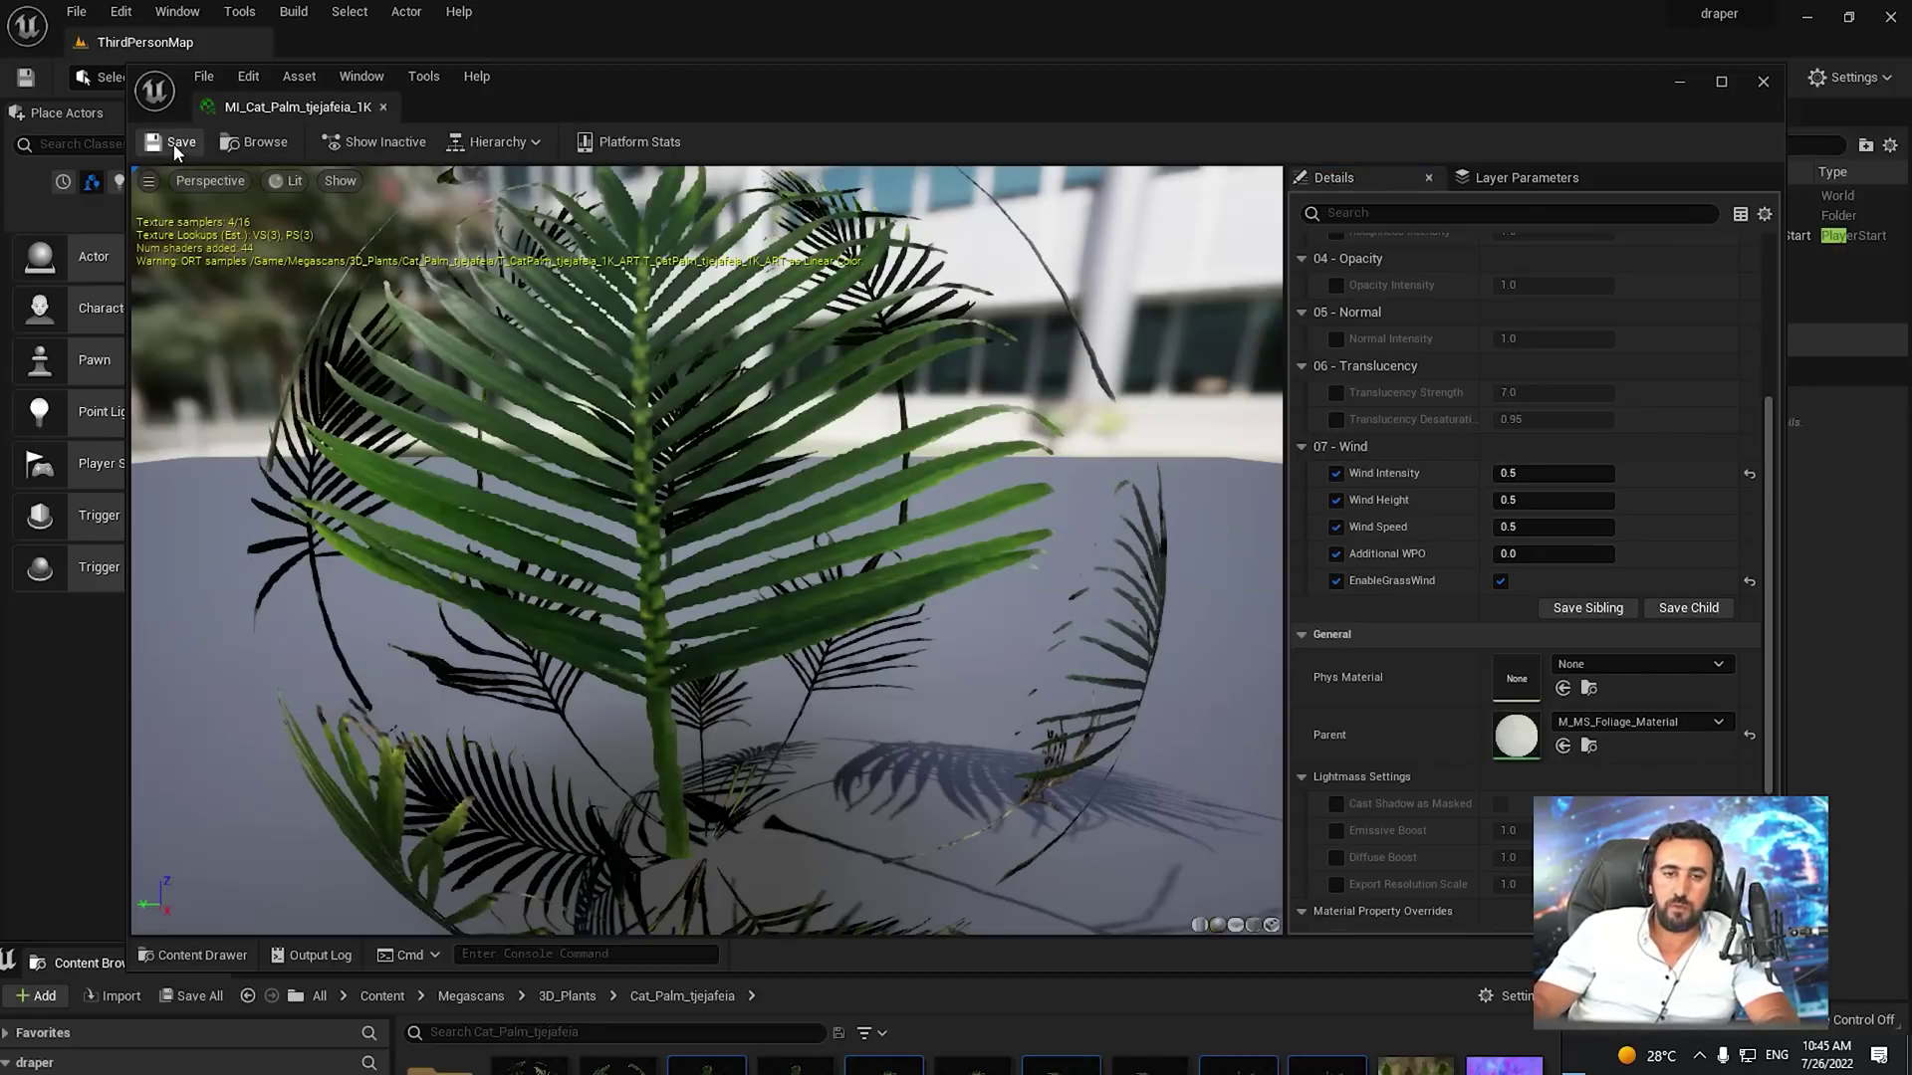
click(1762, 83)
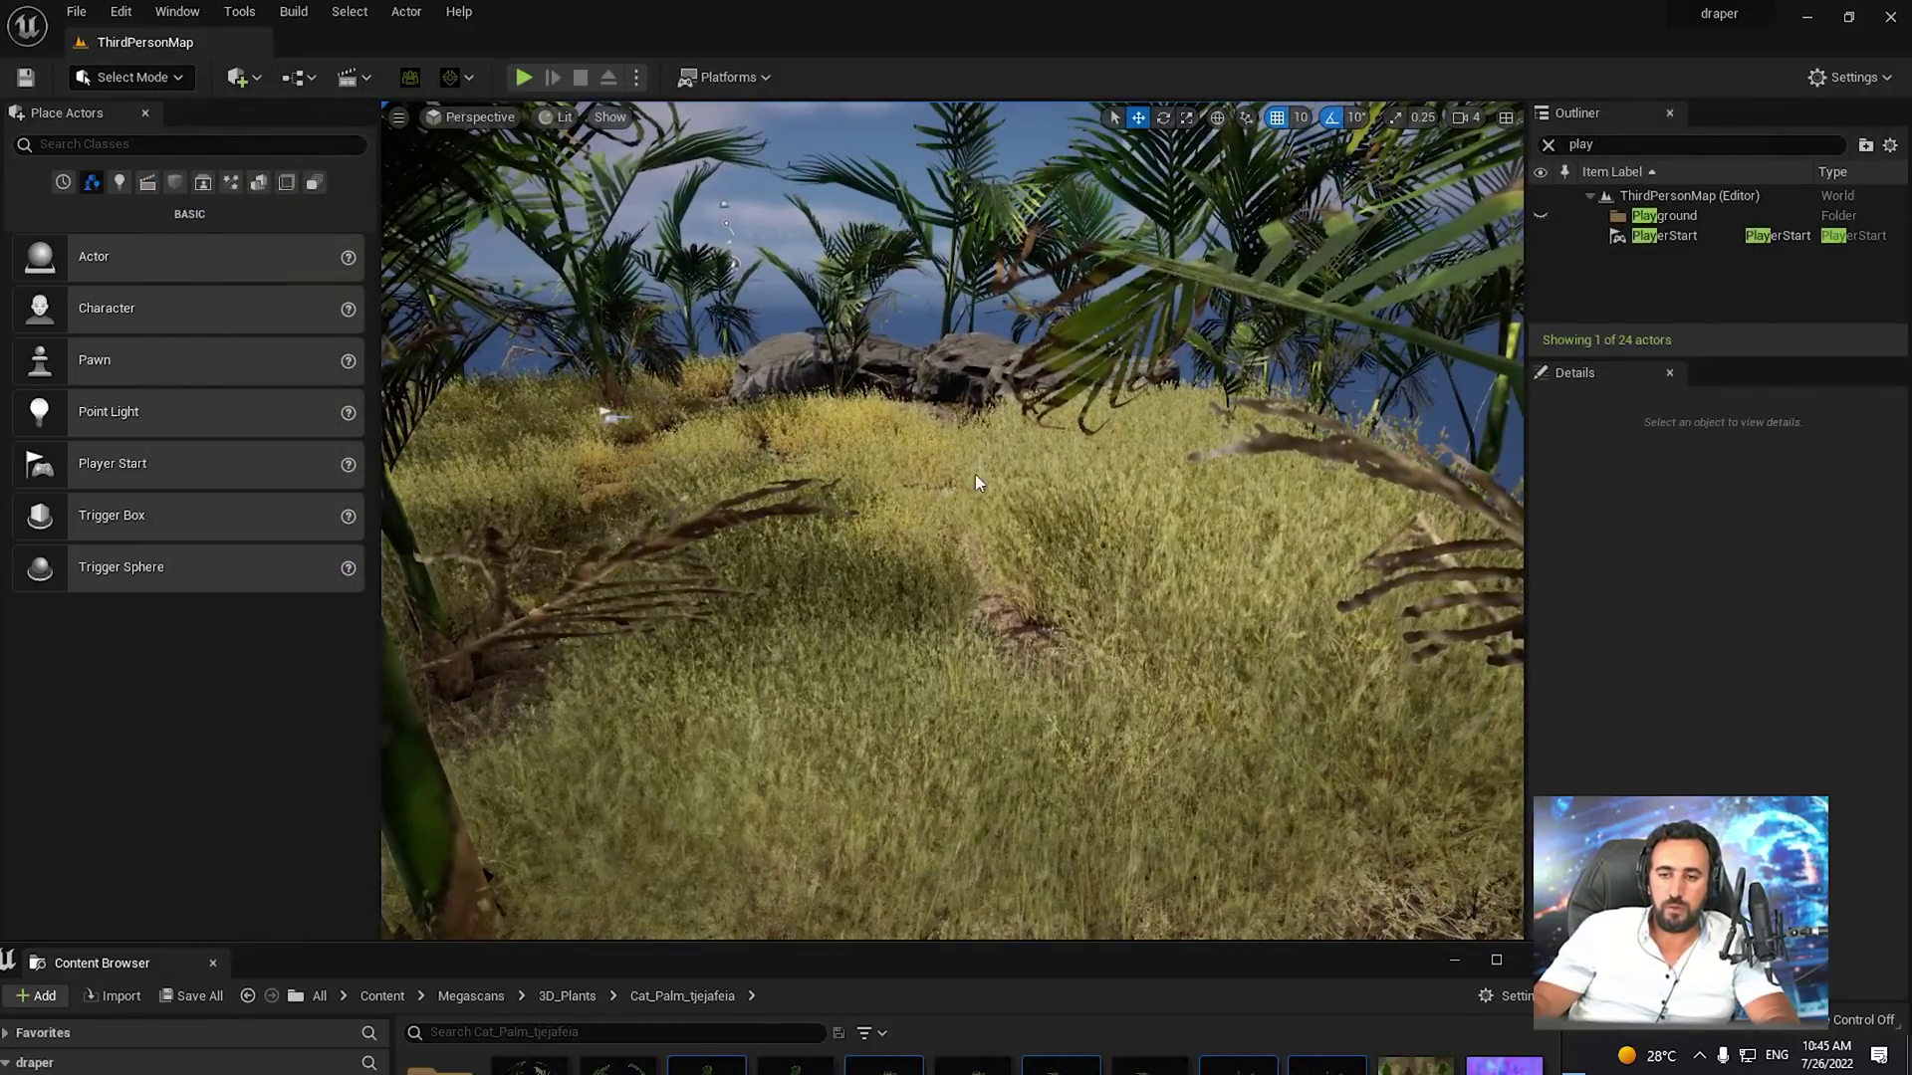
Turn on EnableGrassWind in the Cat Palm billboard material instance, override its wind parameters, and set Wind Intensity to 1.0
middle_drag(1155, 400, 1163, 303)
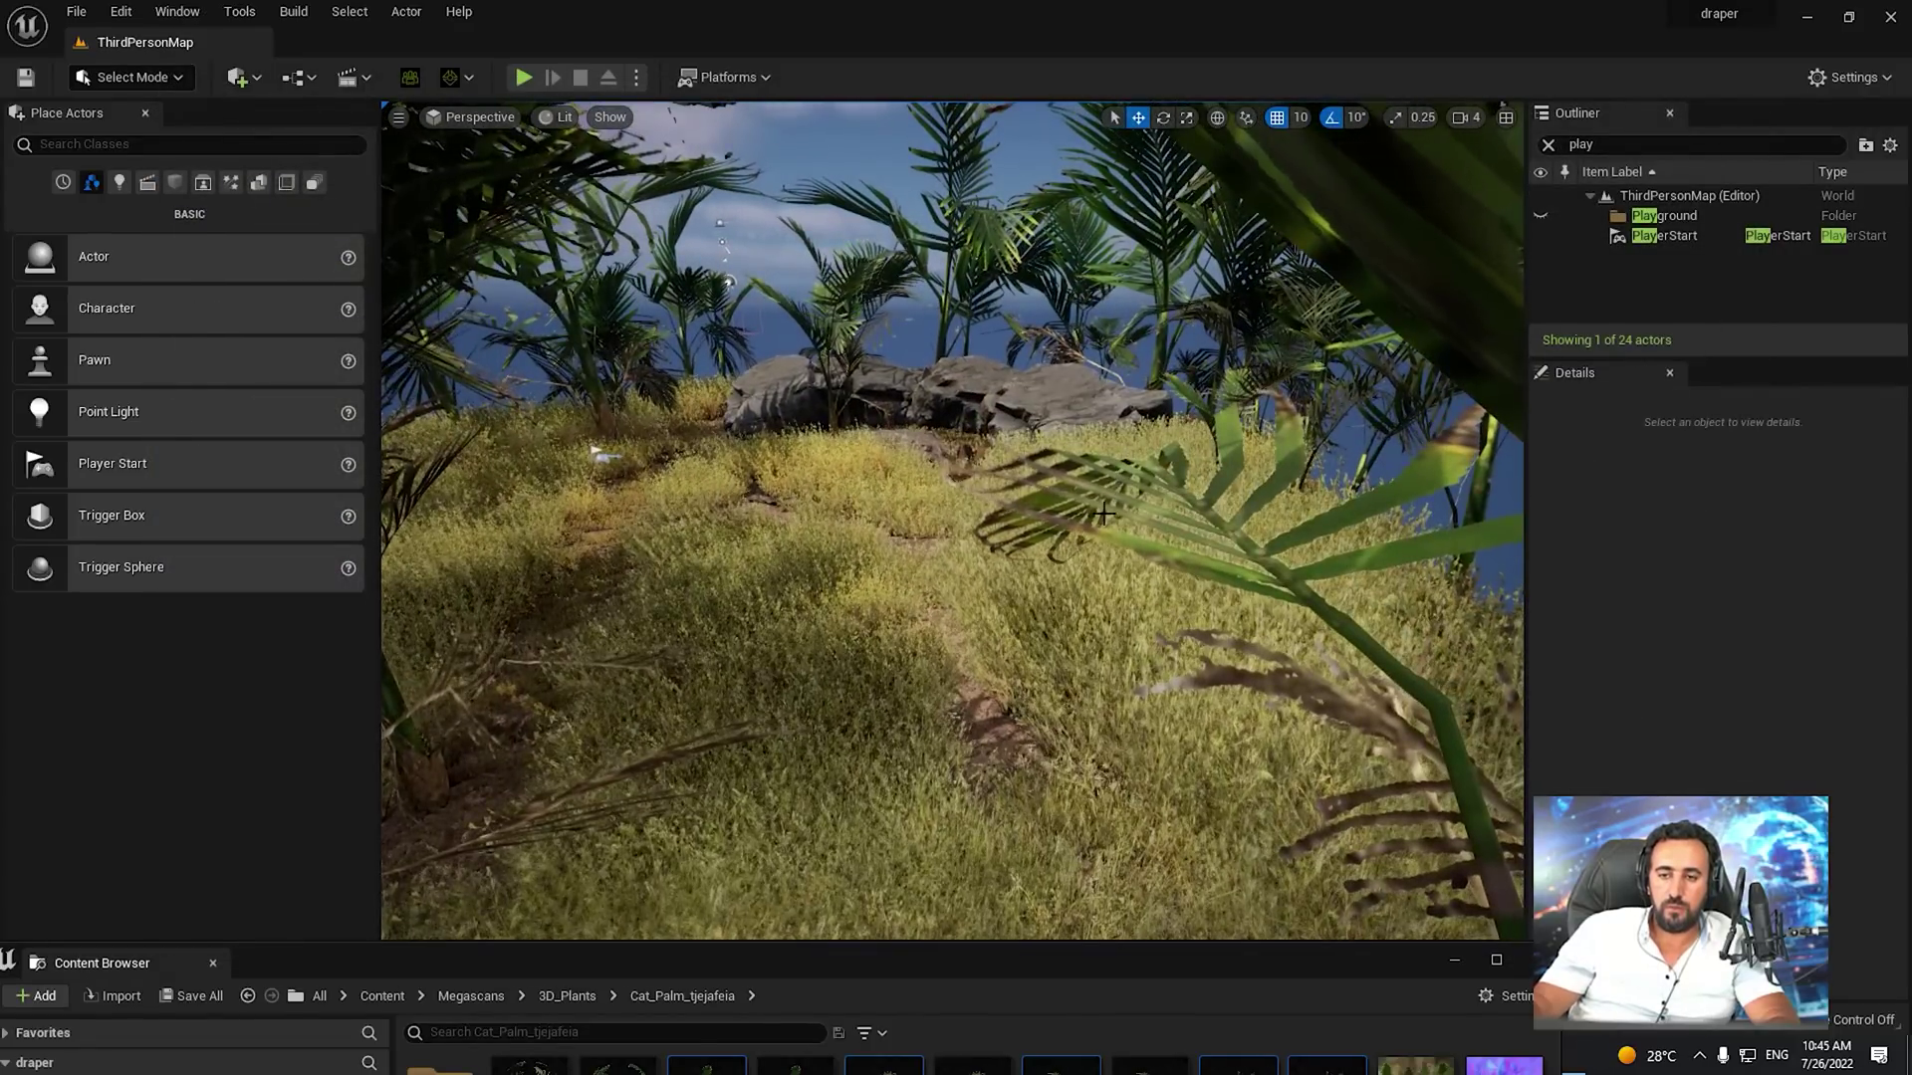
key(ctrl+space)
double_click(580, 891)
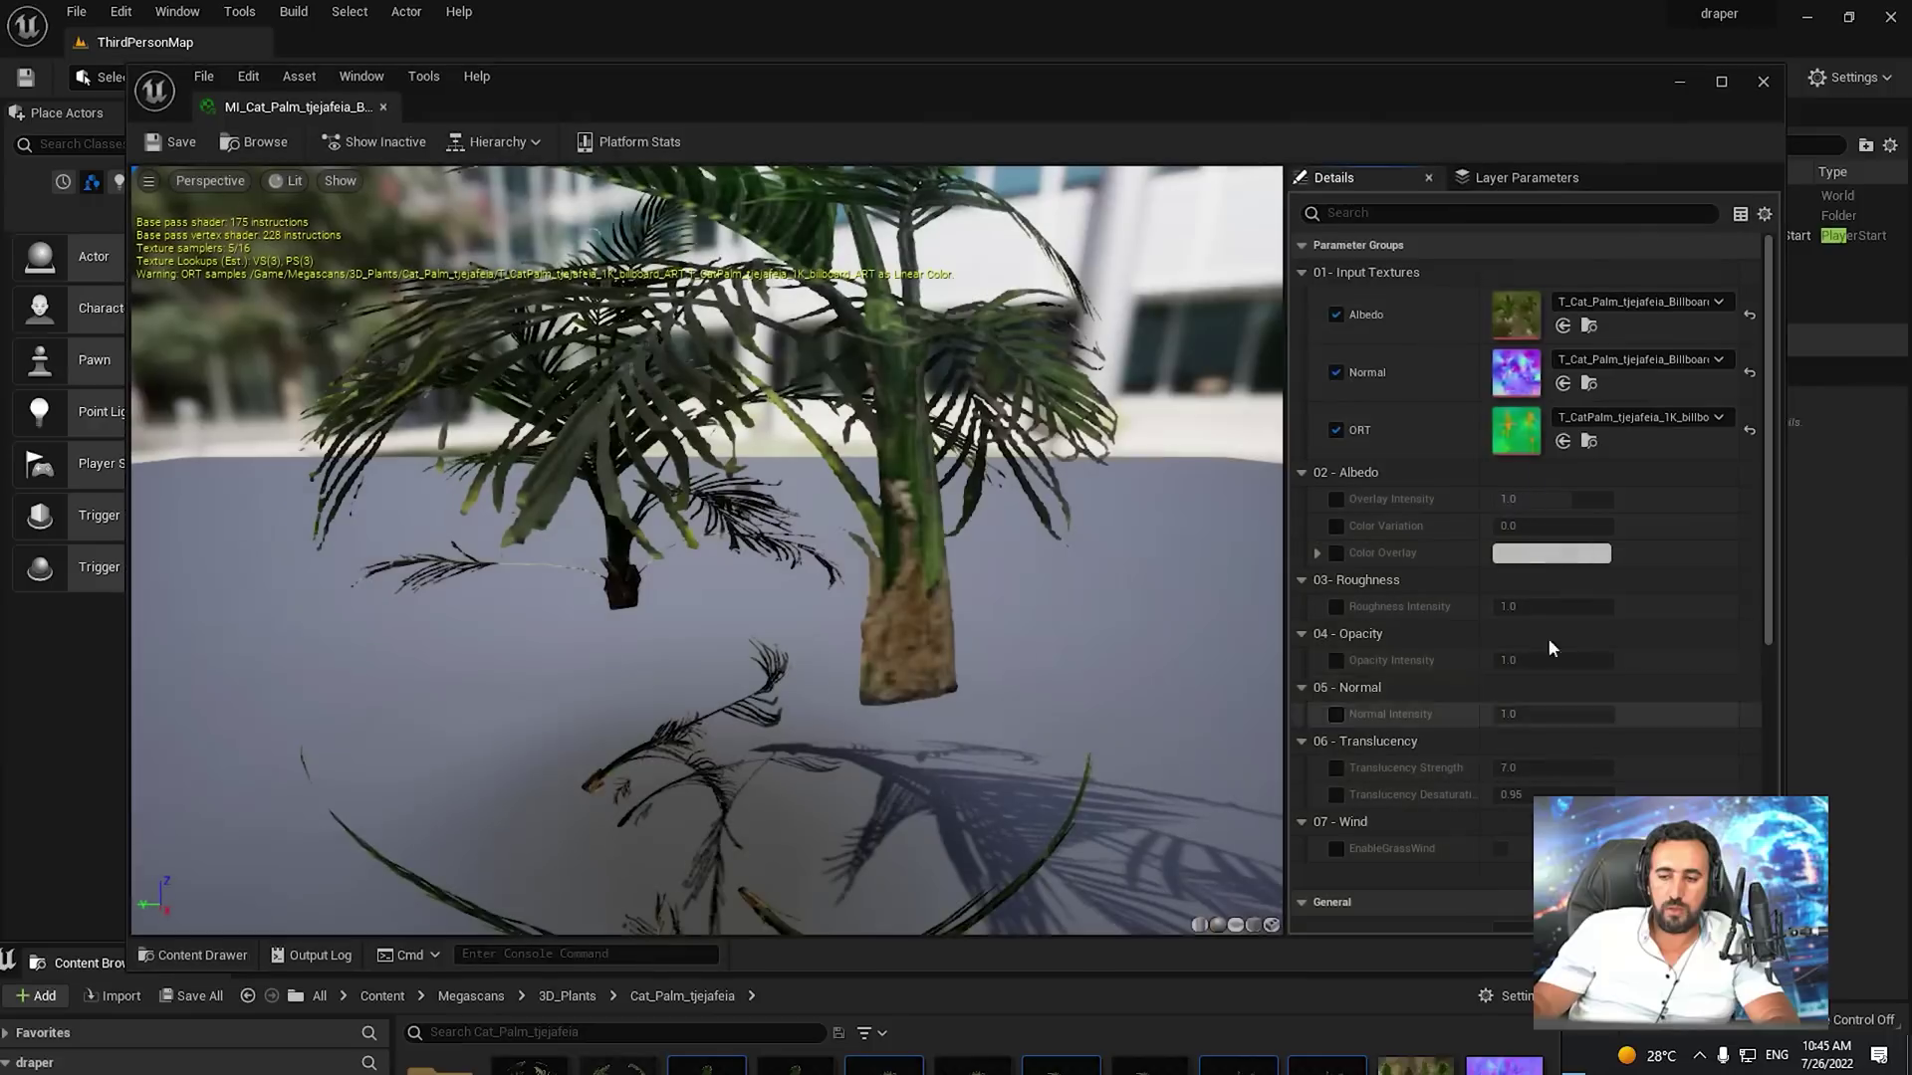
click(1336, 848)
click(1500, 848)
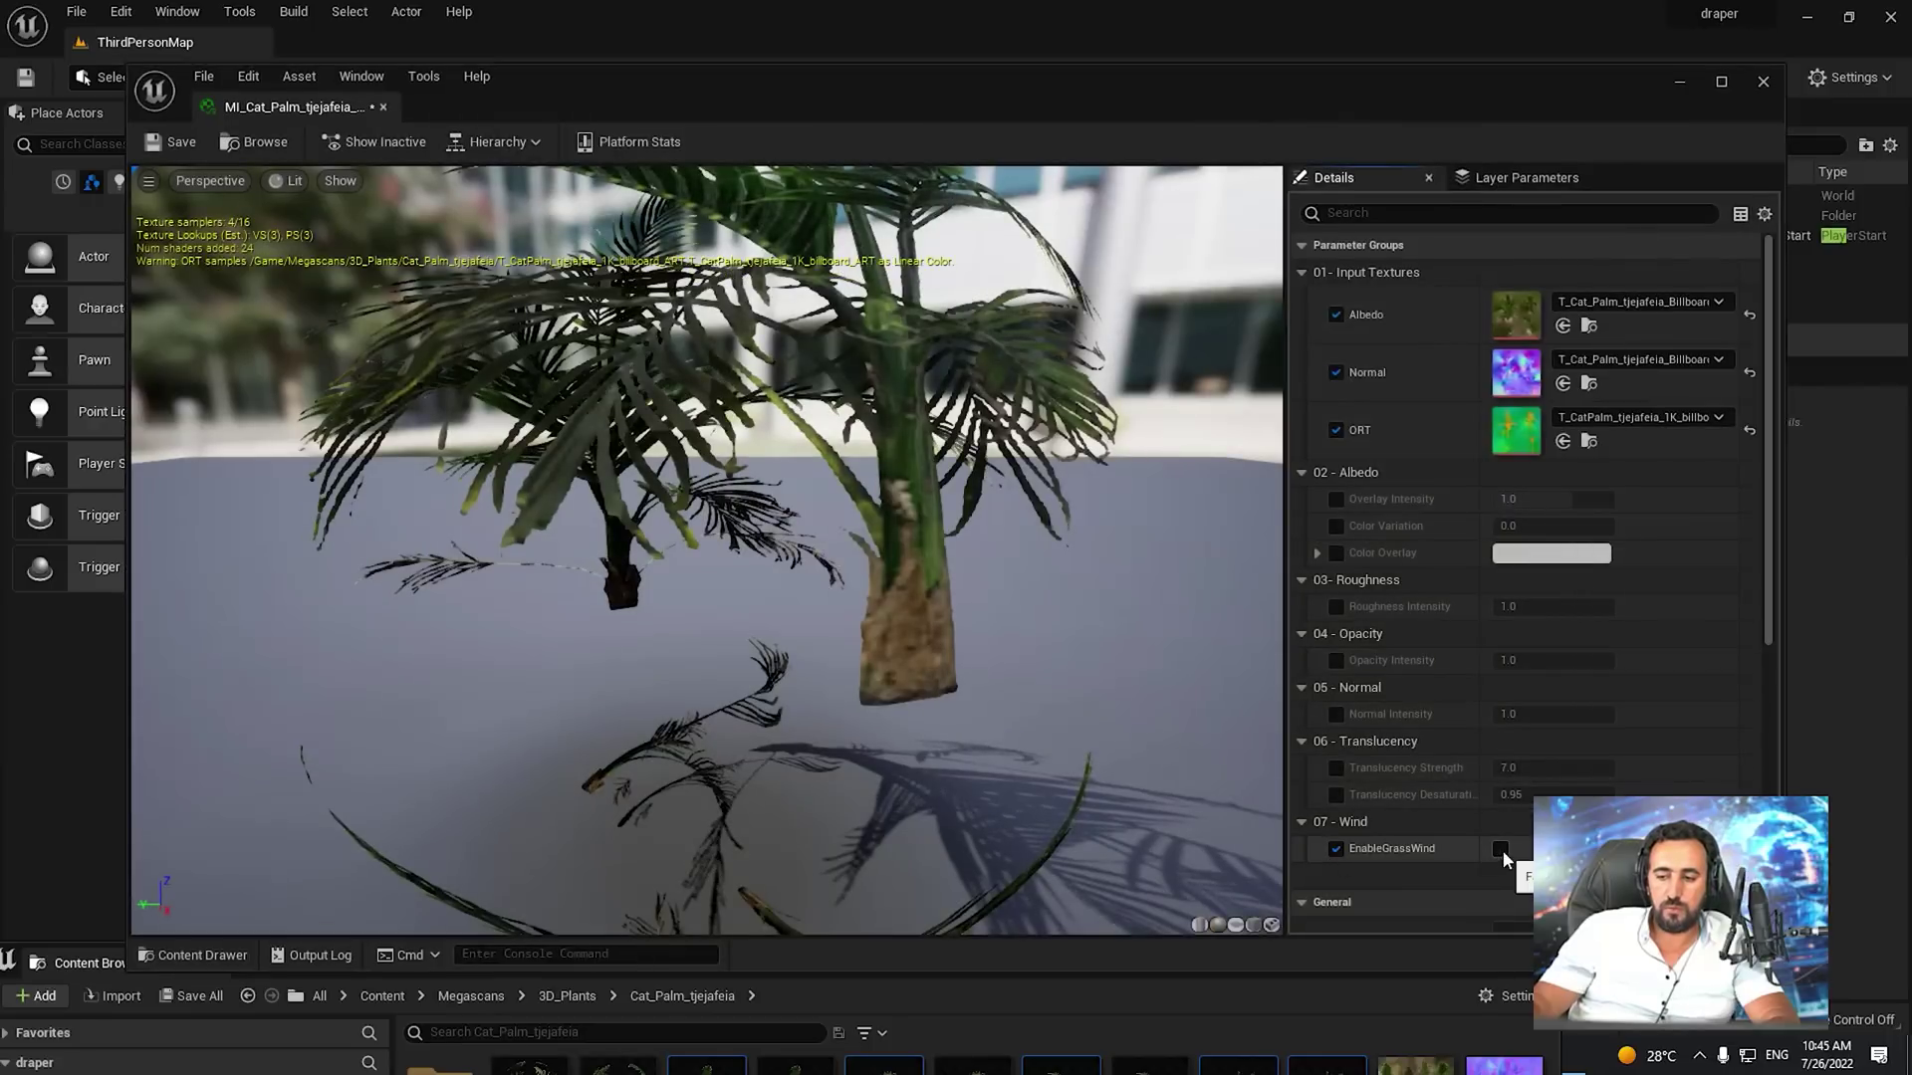
scroll(1406, 840, down, 2)
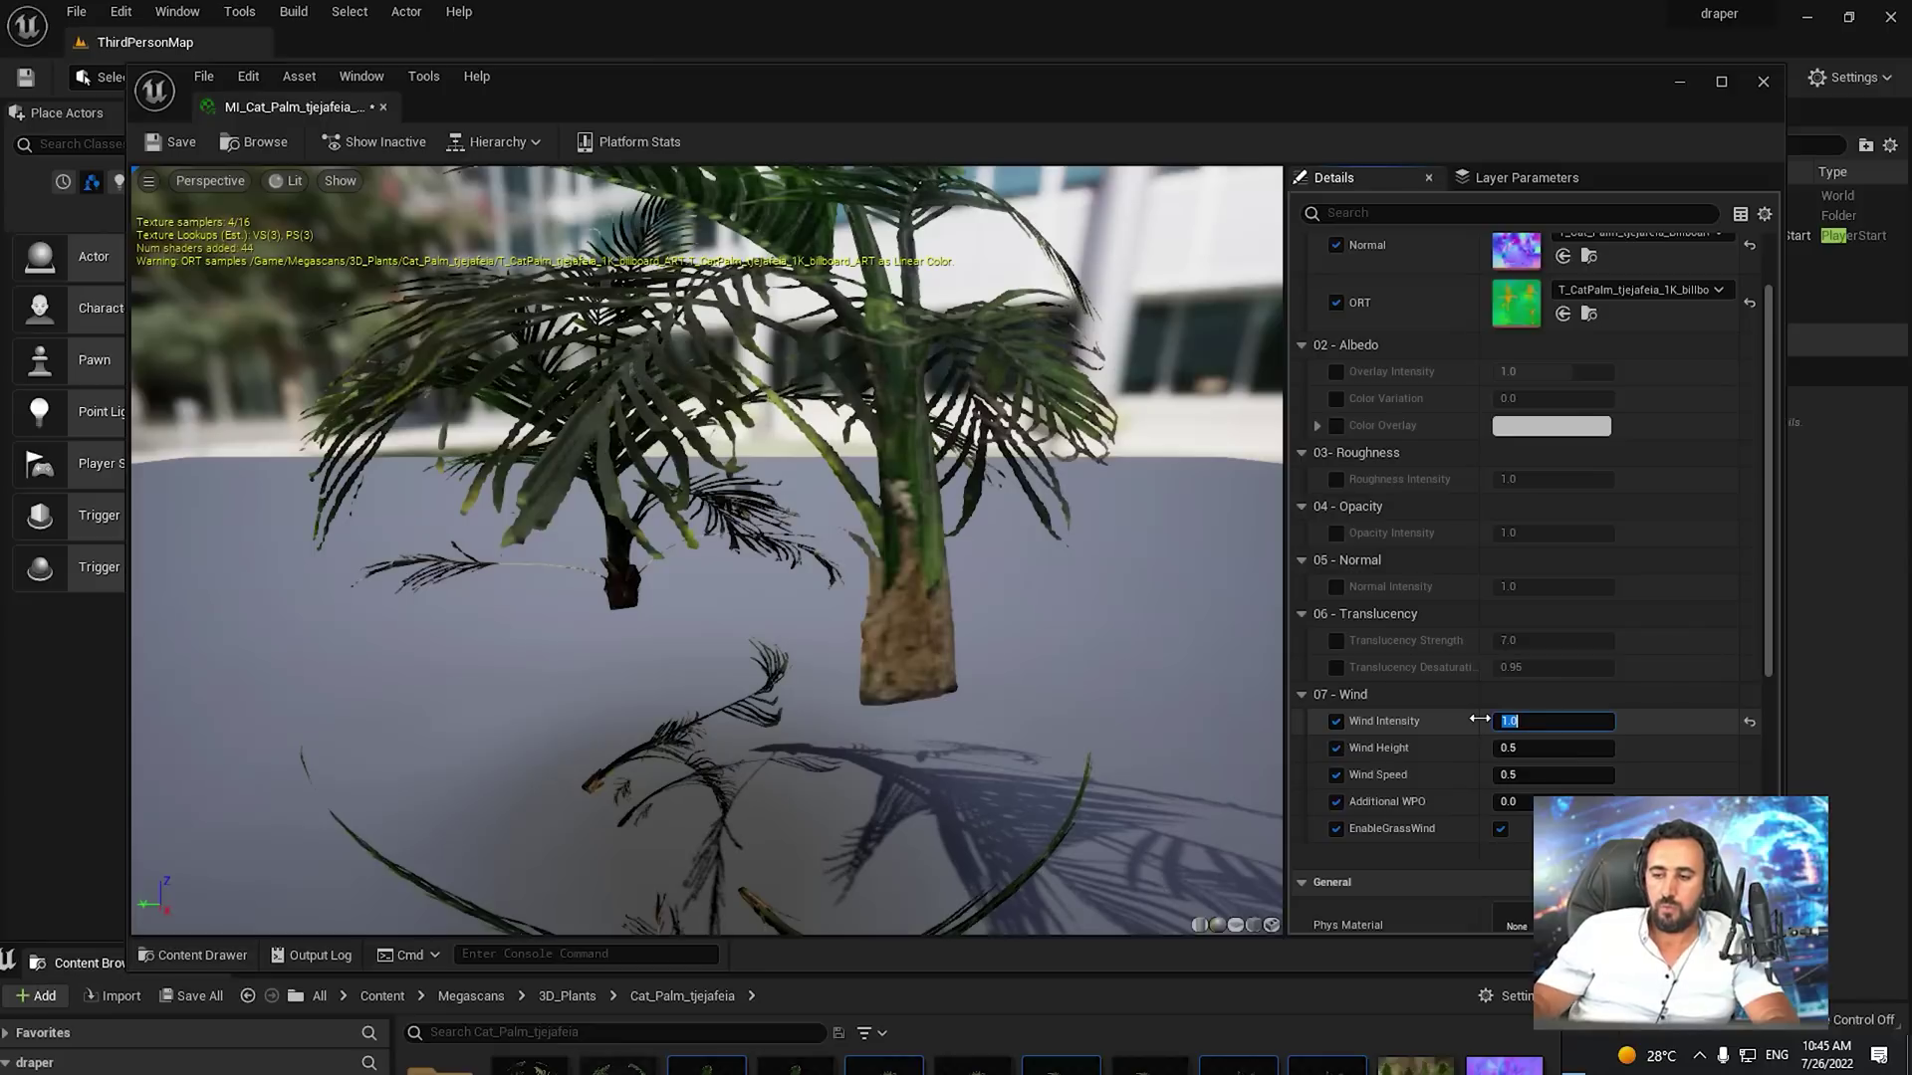
right_drag(946, 521, 946, 592)
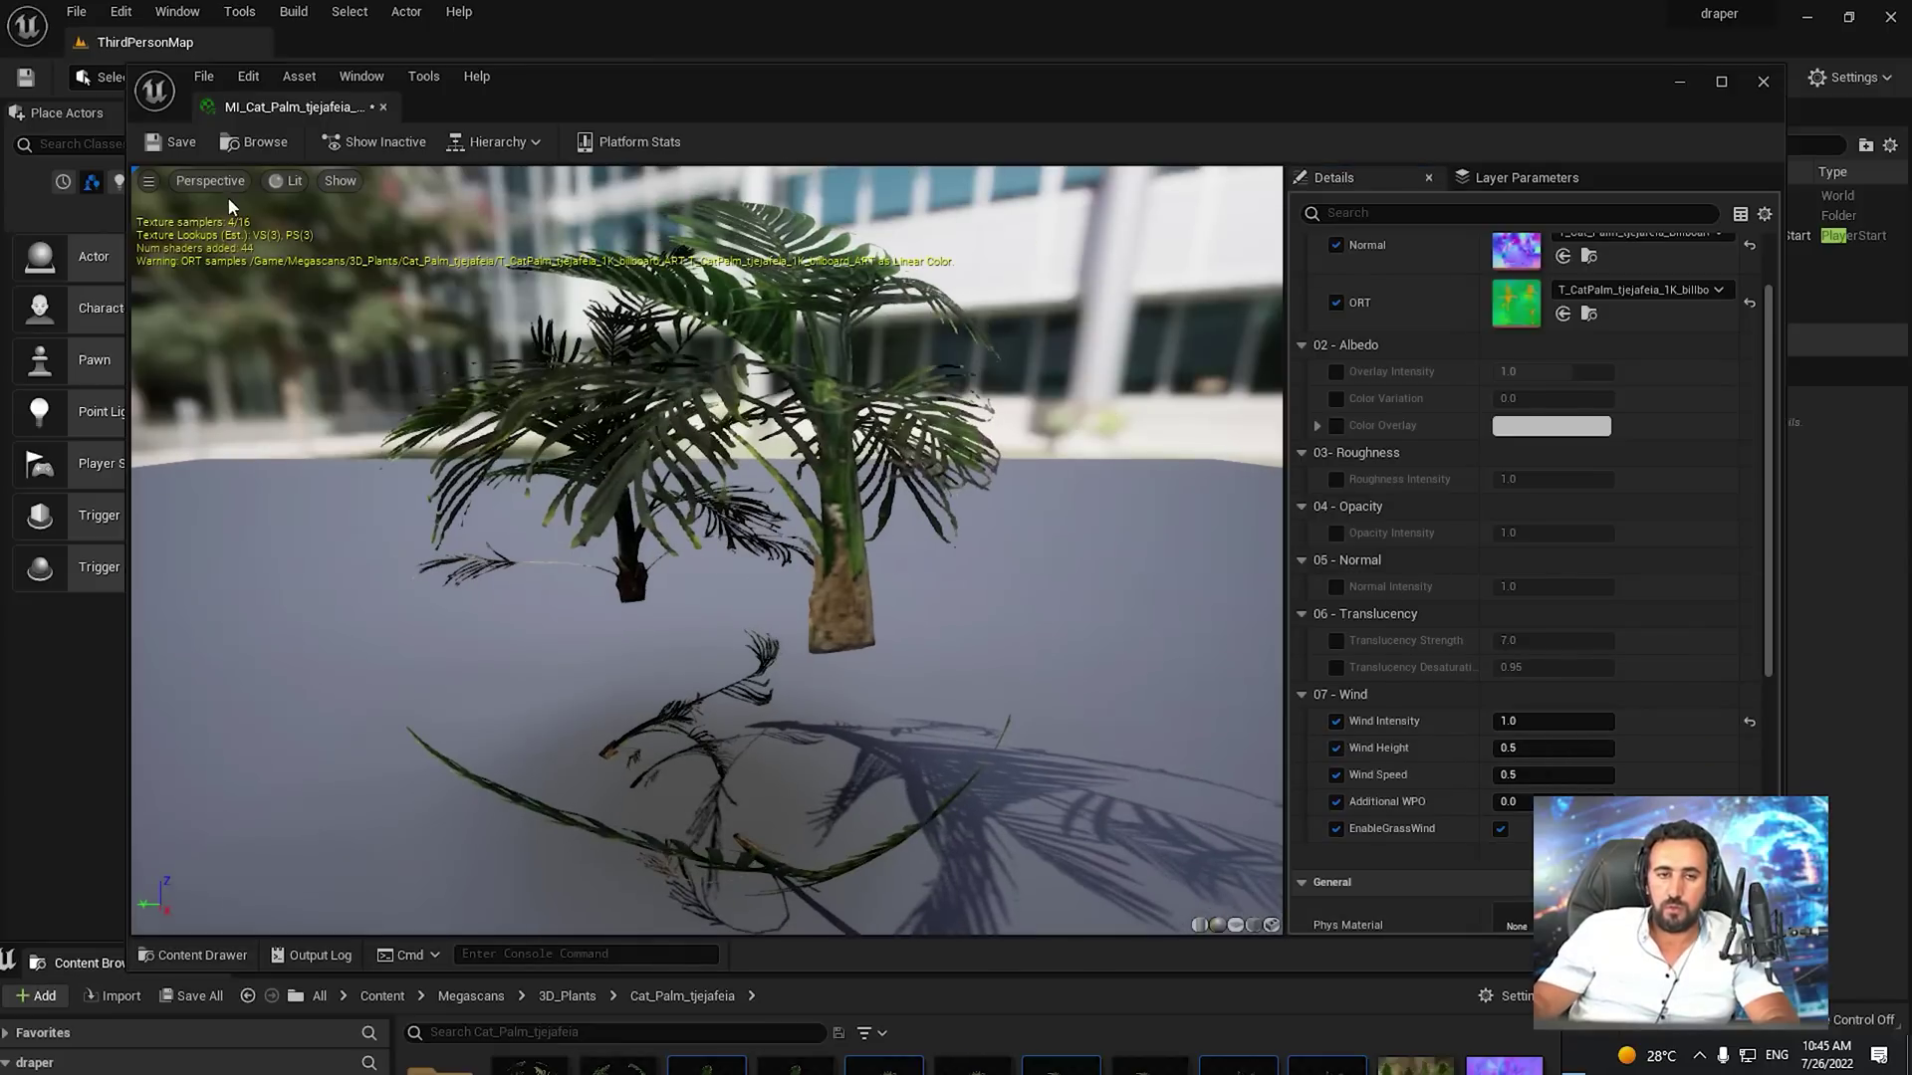
click(1764, 83)
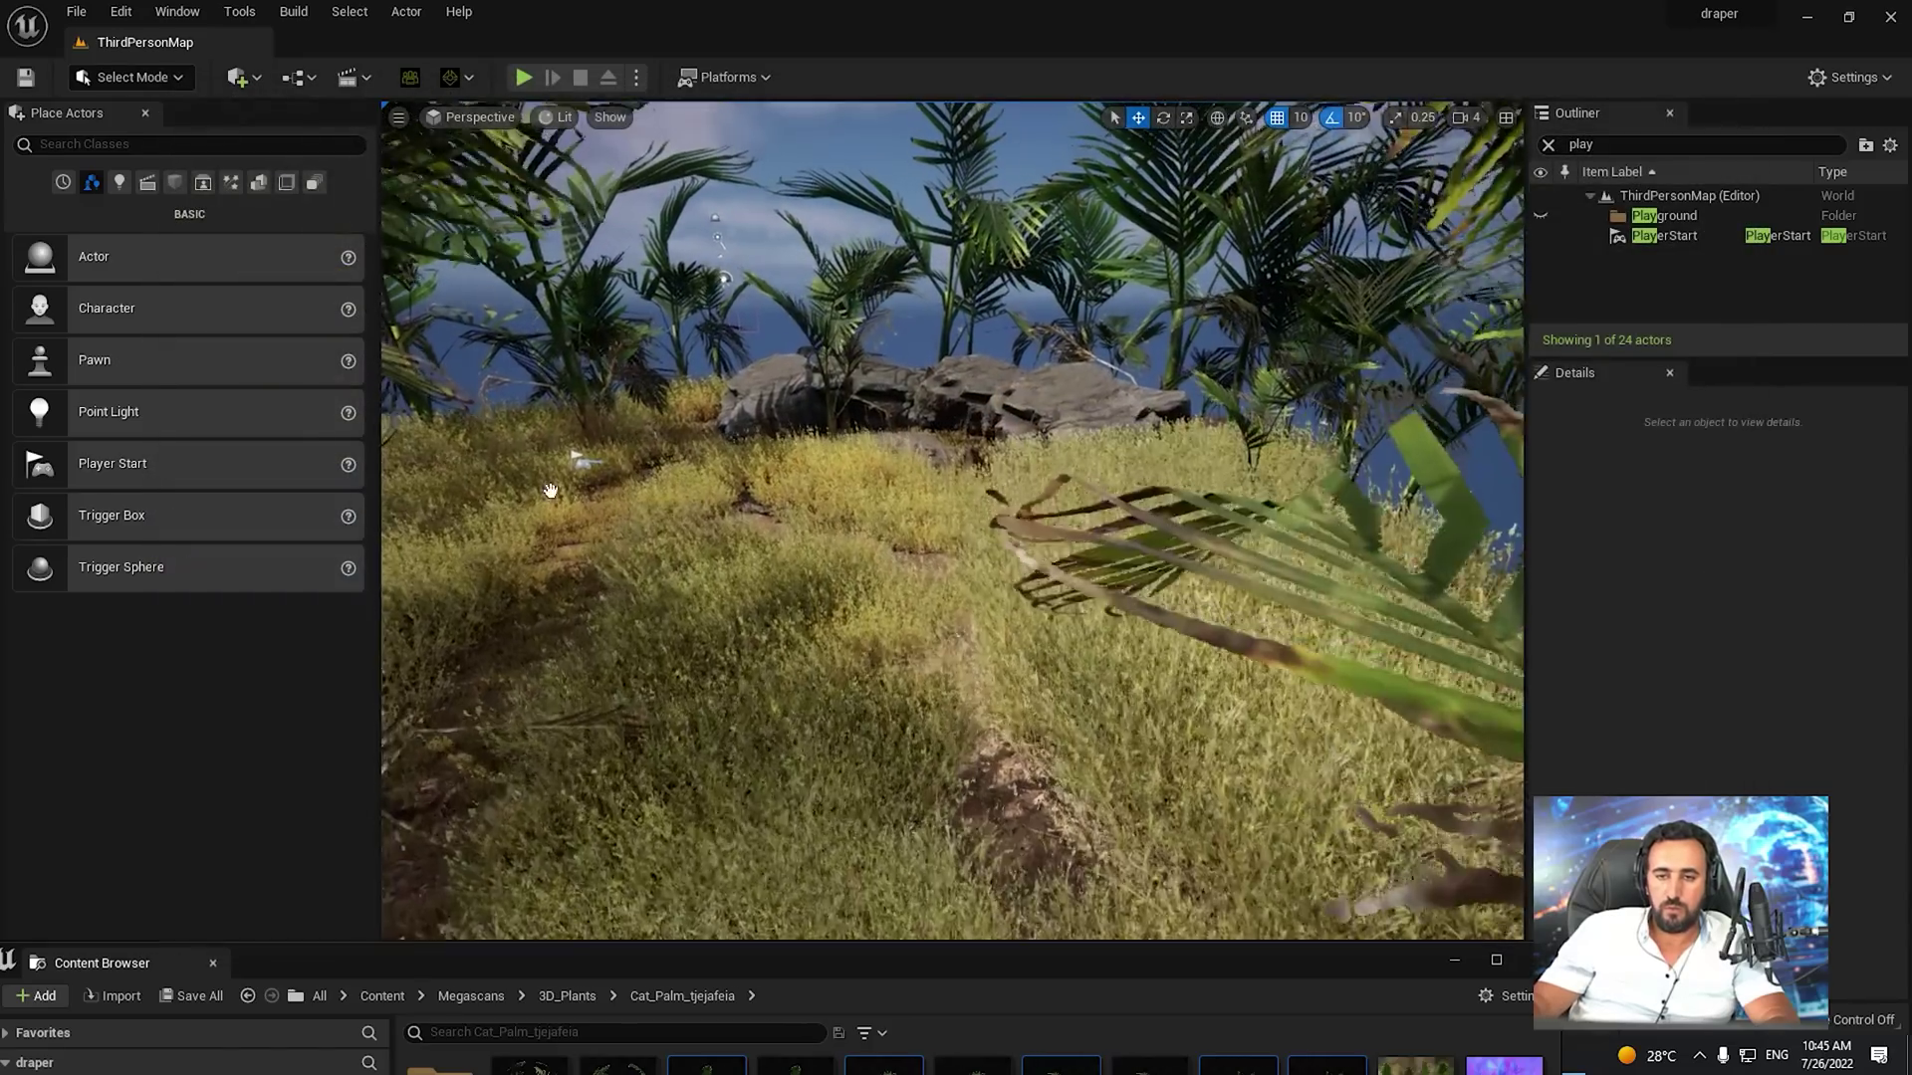
Play the level from the grassy path, run the character through the foliage to check the wind movement, and stop the session
mouse_move(989, 428)
right_down()
mouse_move(960, 443)
mouse_move(989, 453)
right_up()
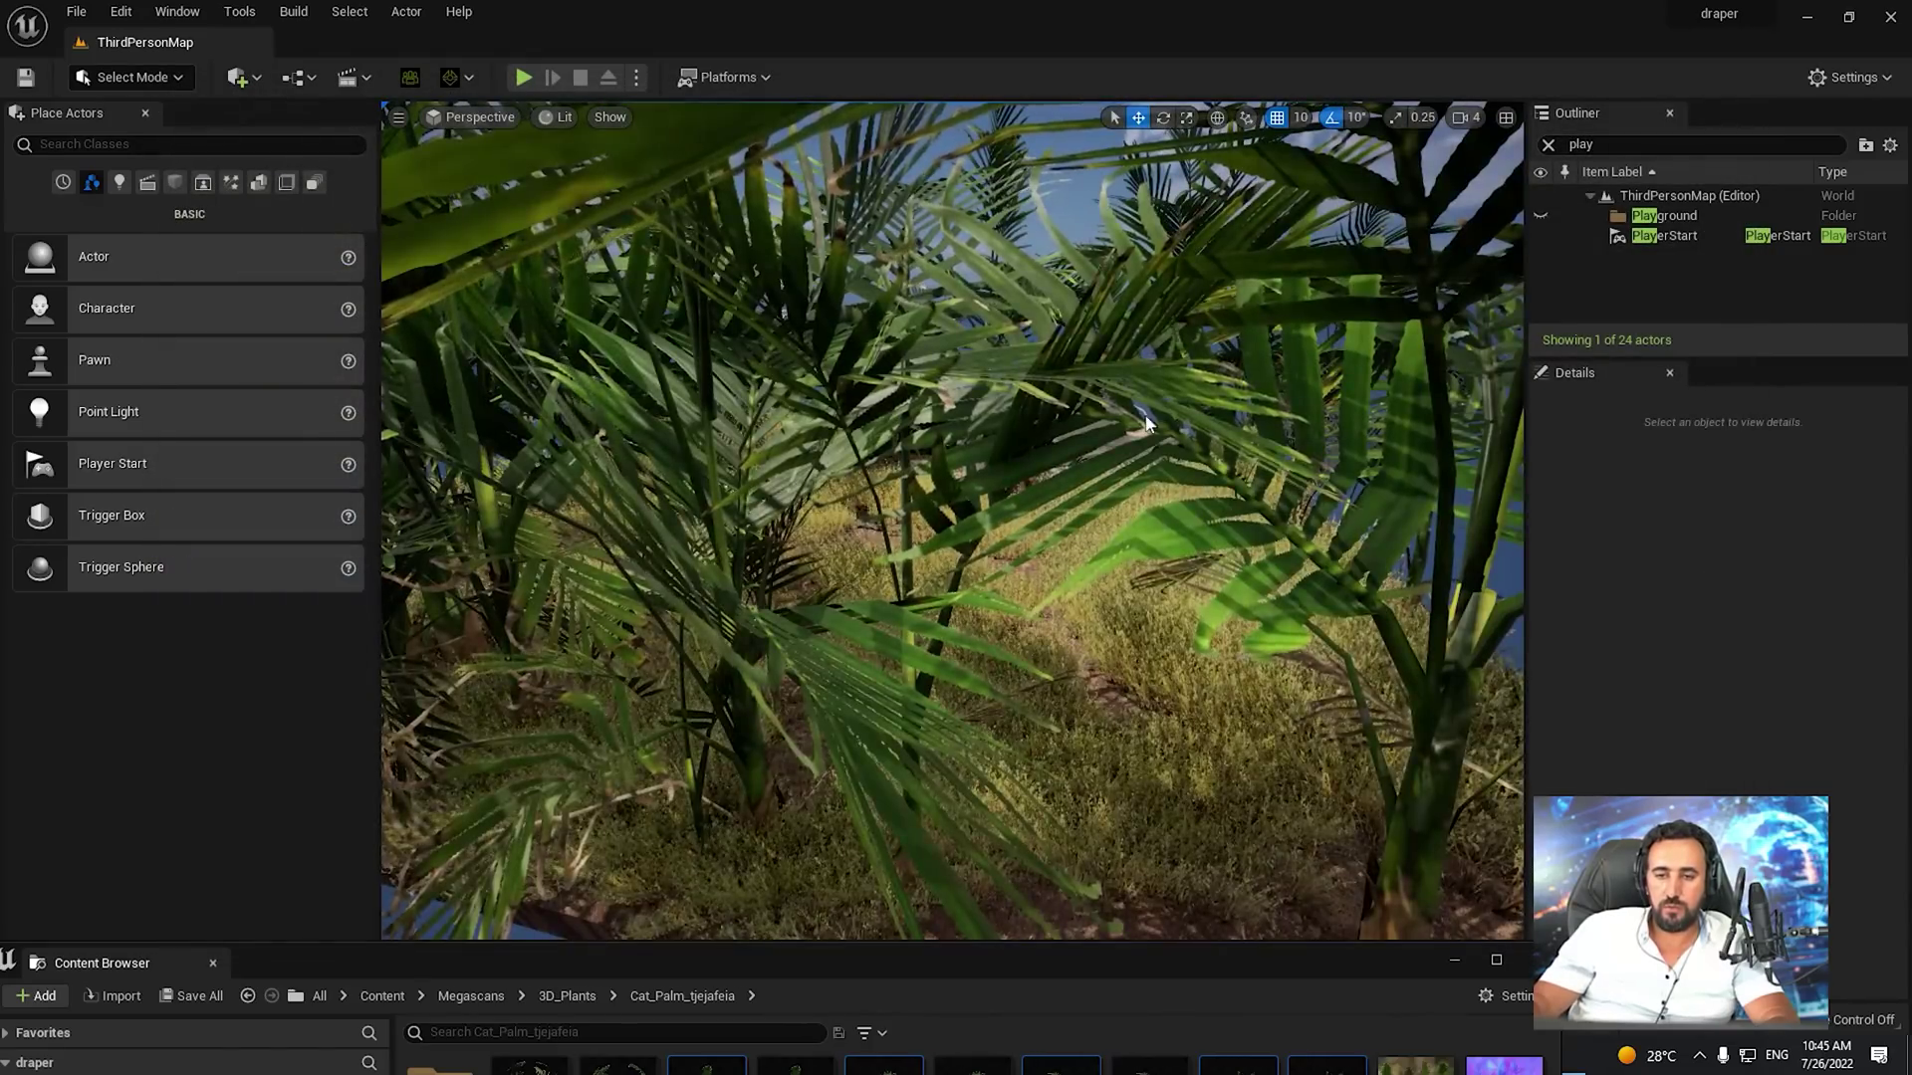
scroll(1205, 509, up, 10)
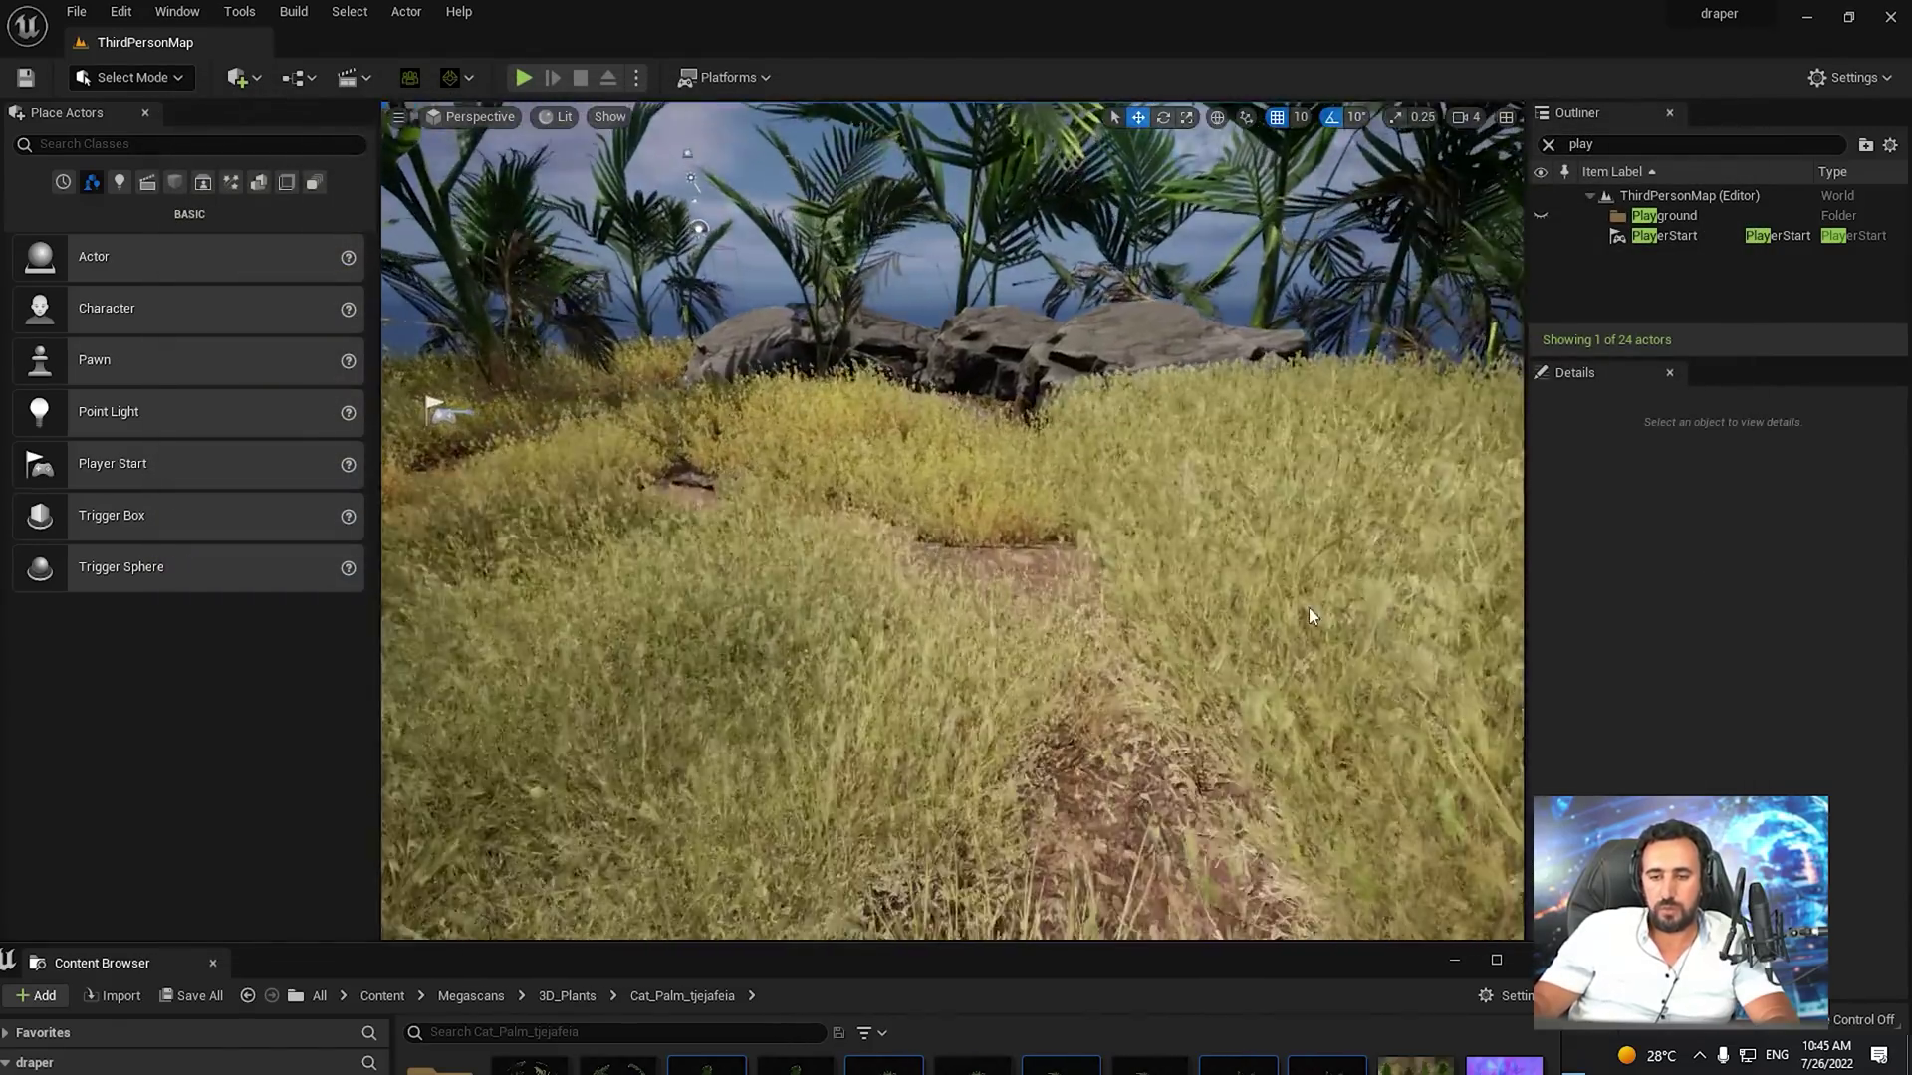
right_drag(1311, 617, 1311, 616)
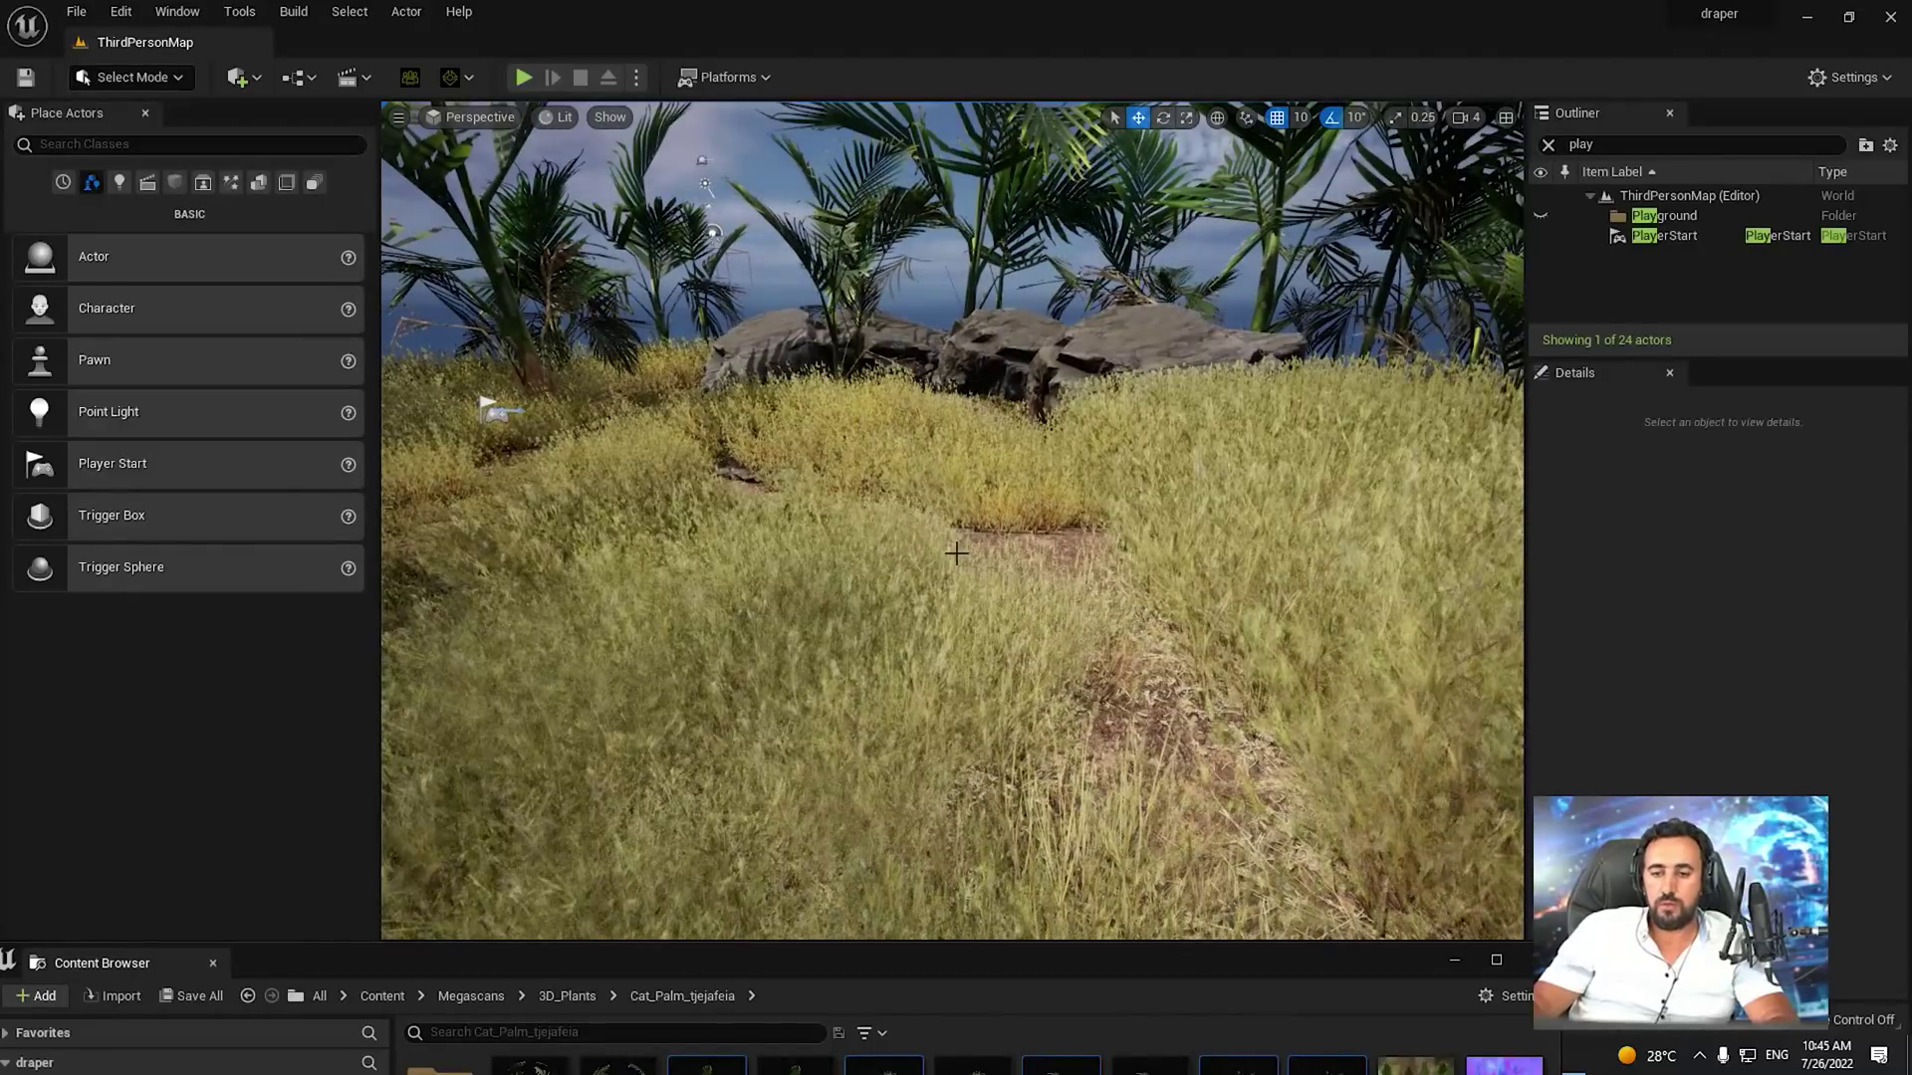
right_click(962, 565)
click(116, 77)
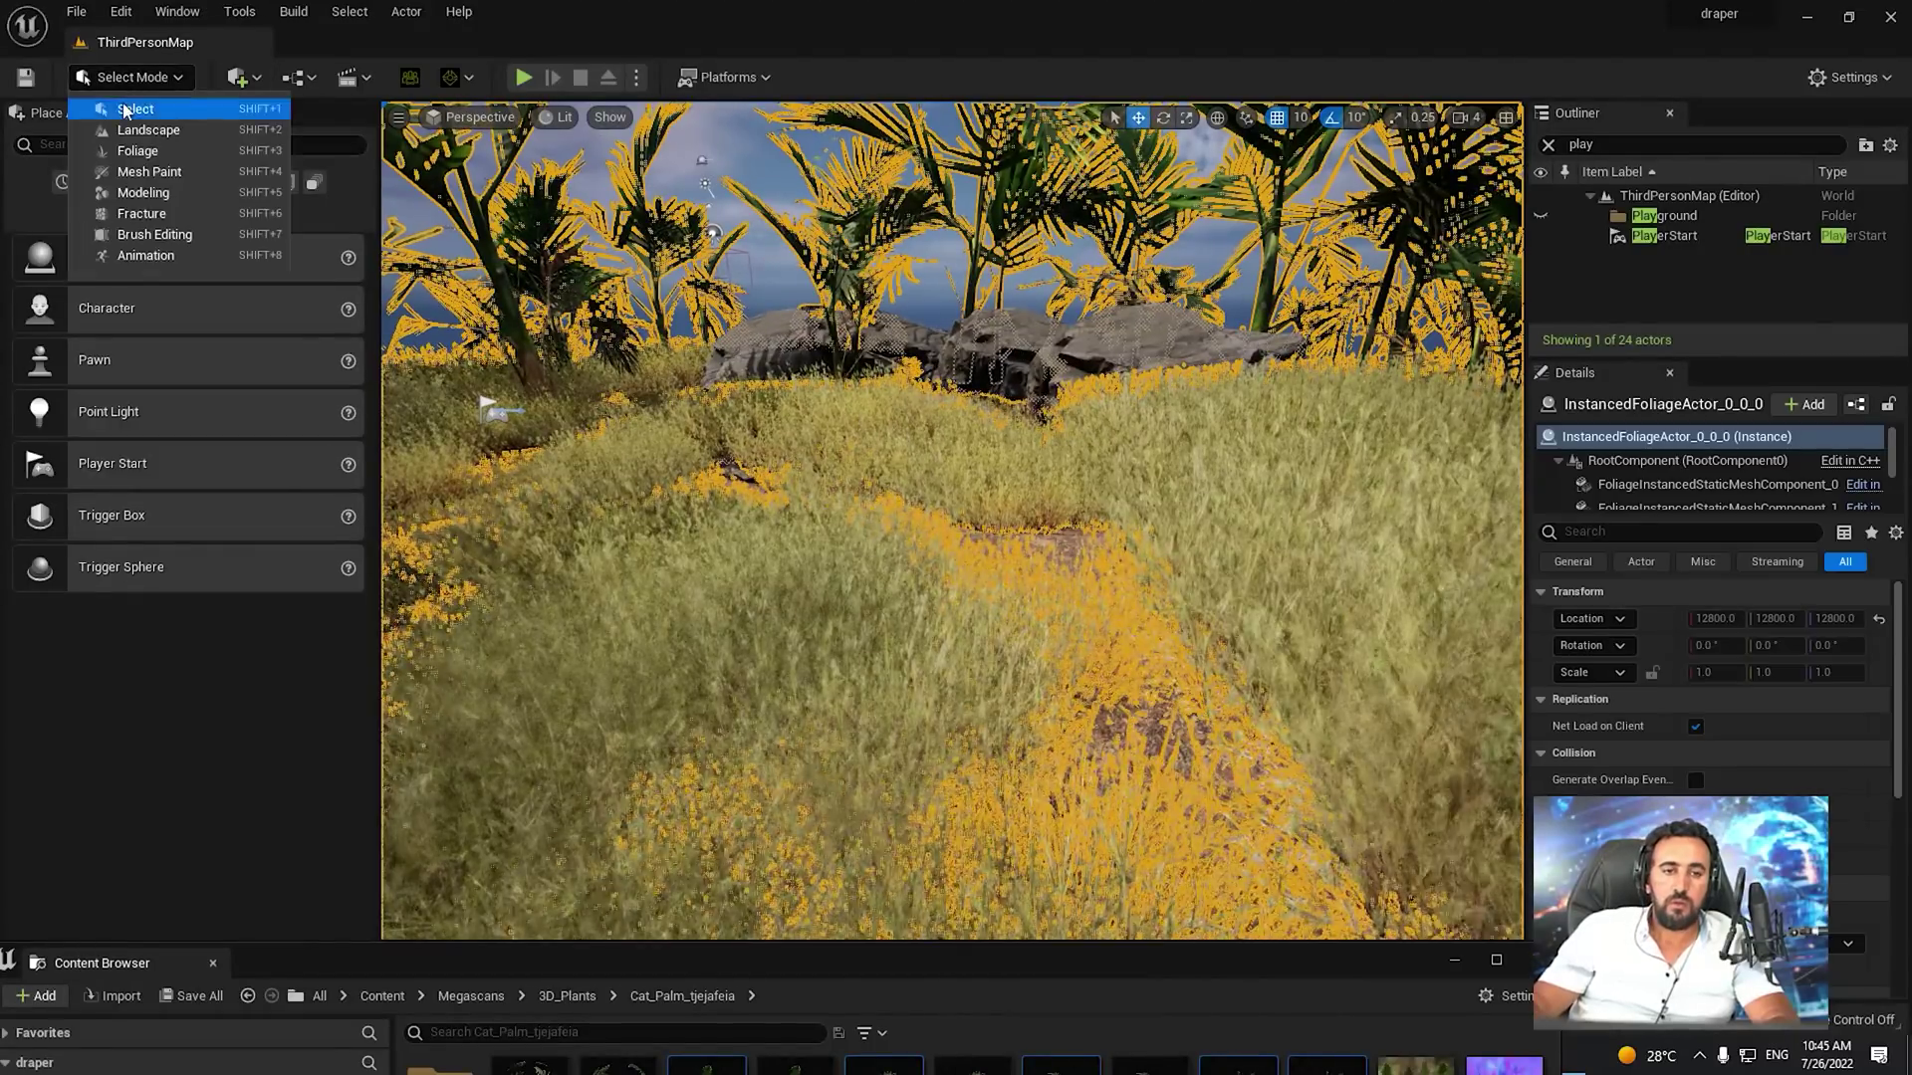
right_click(970, 646)
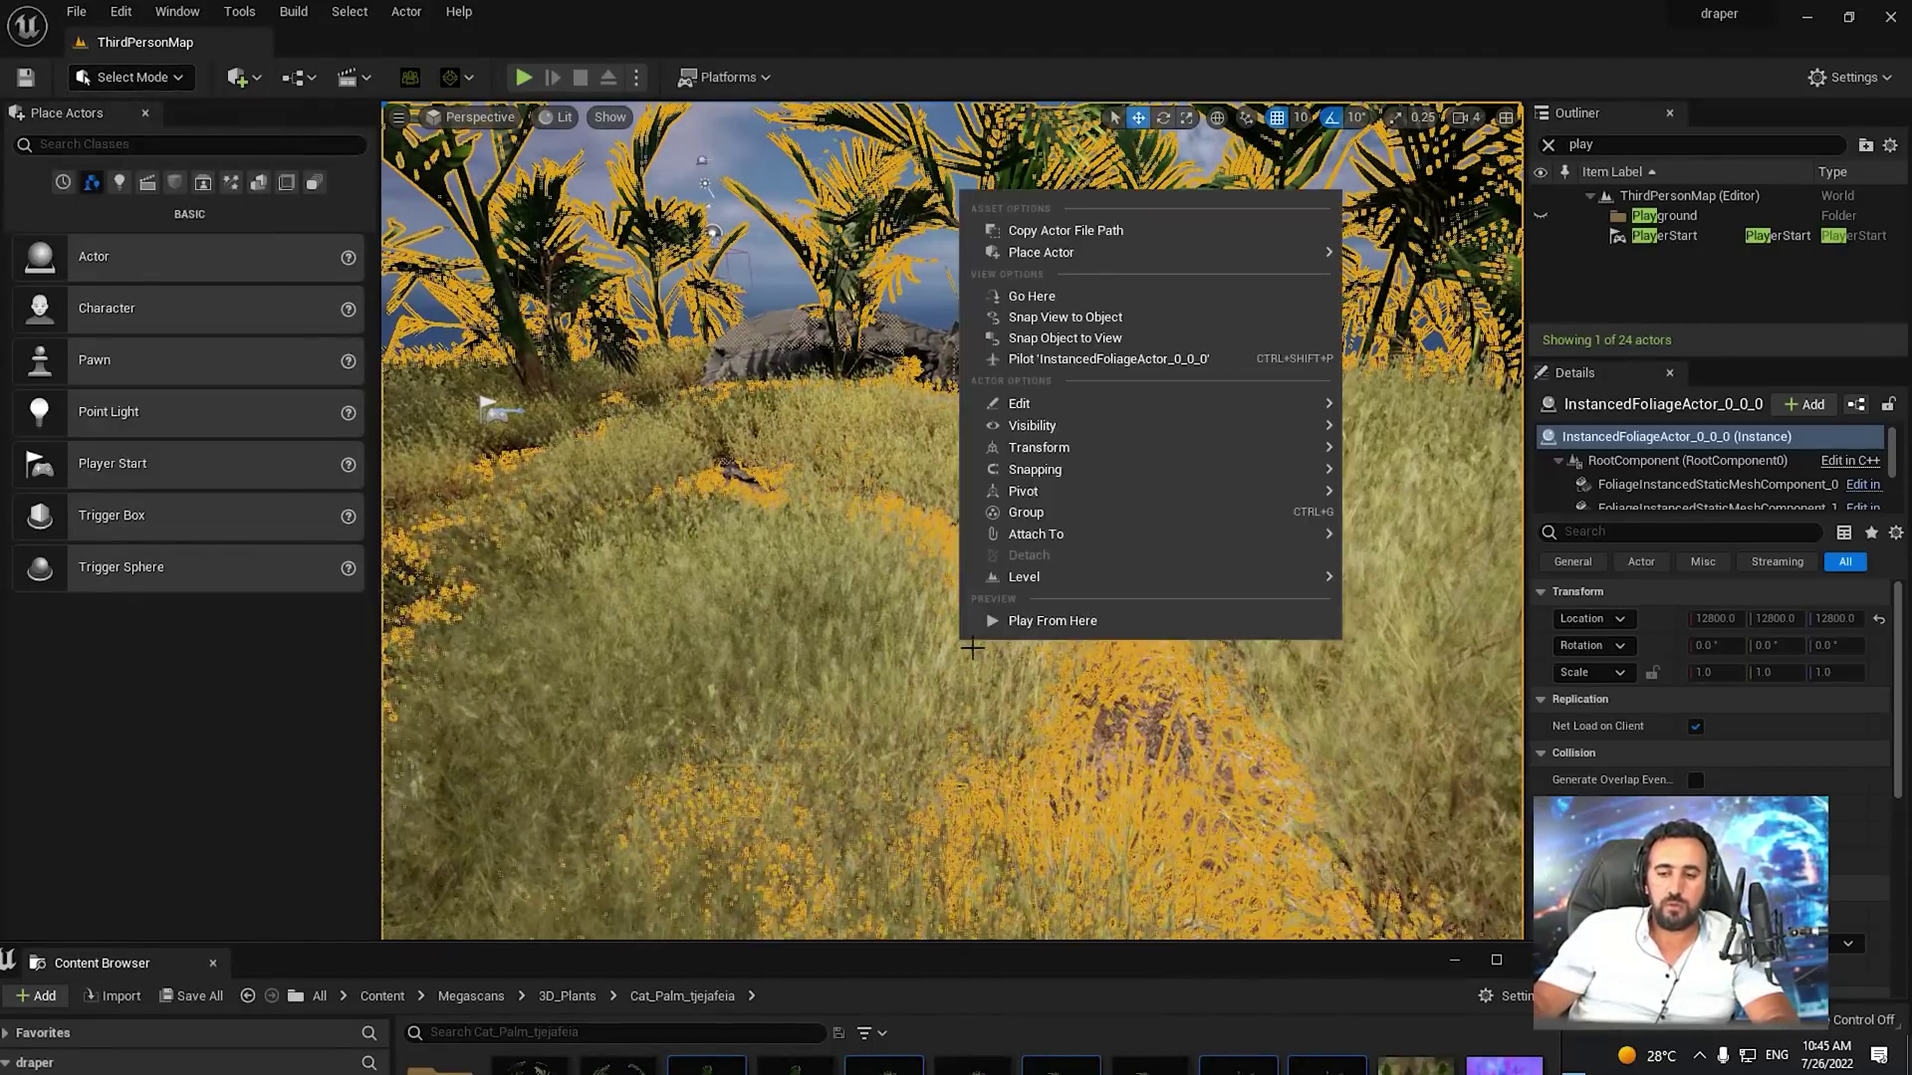
click(1052, 621)
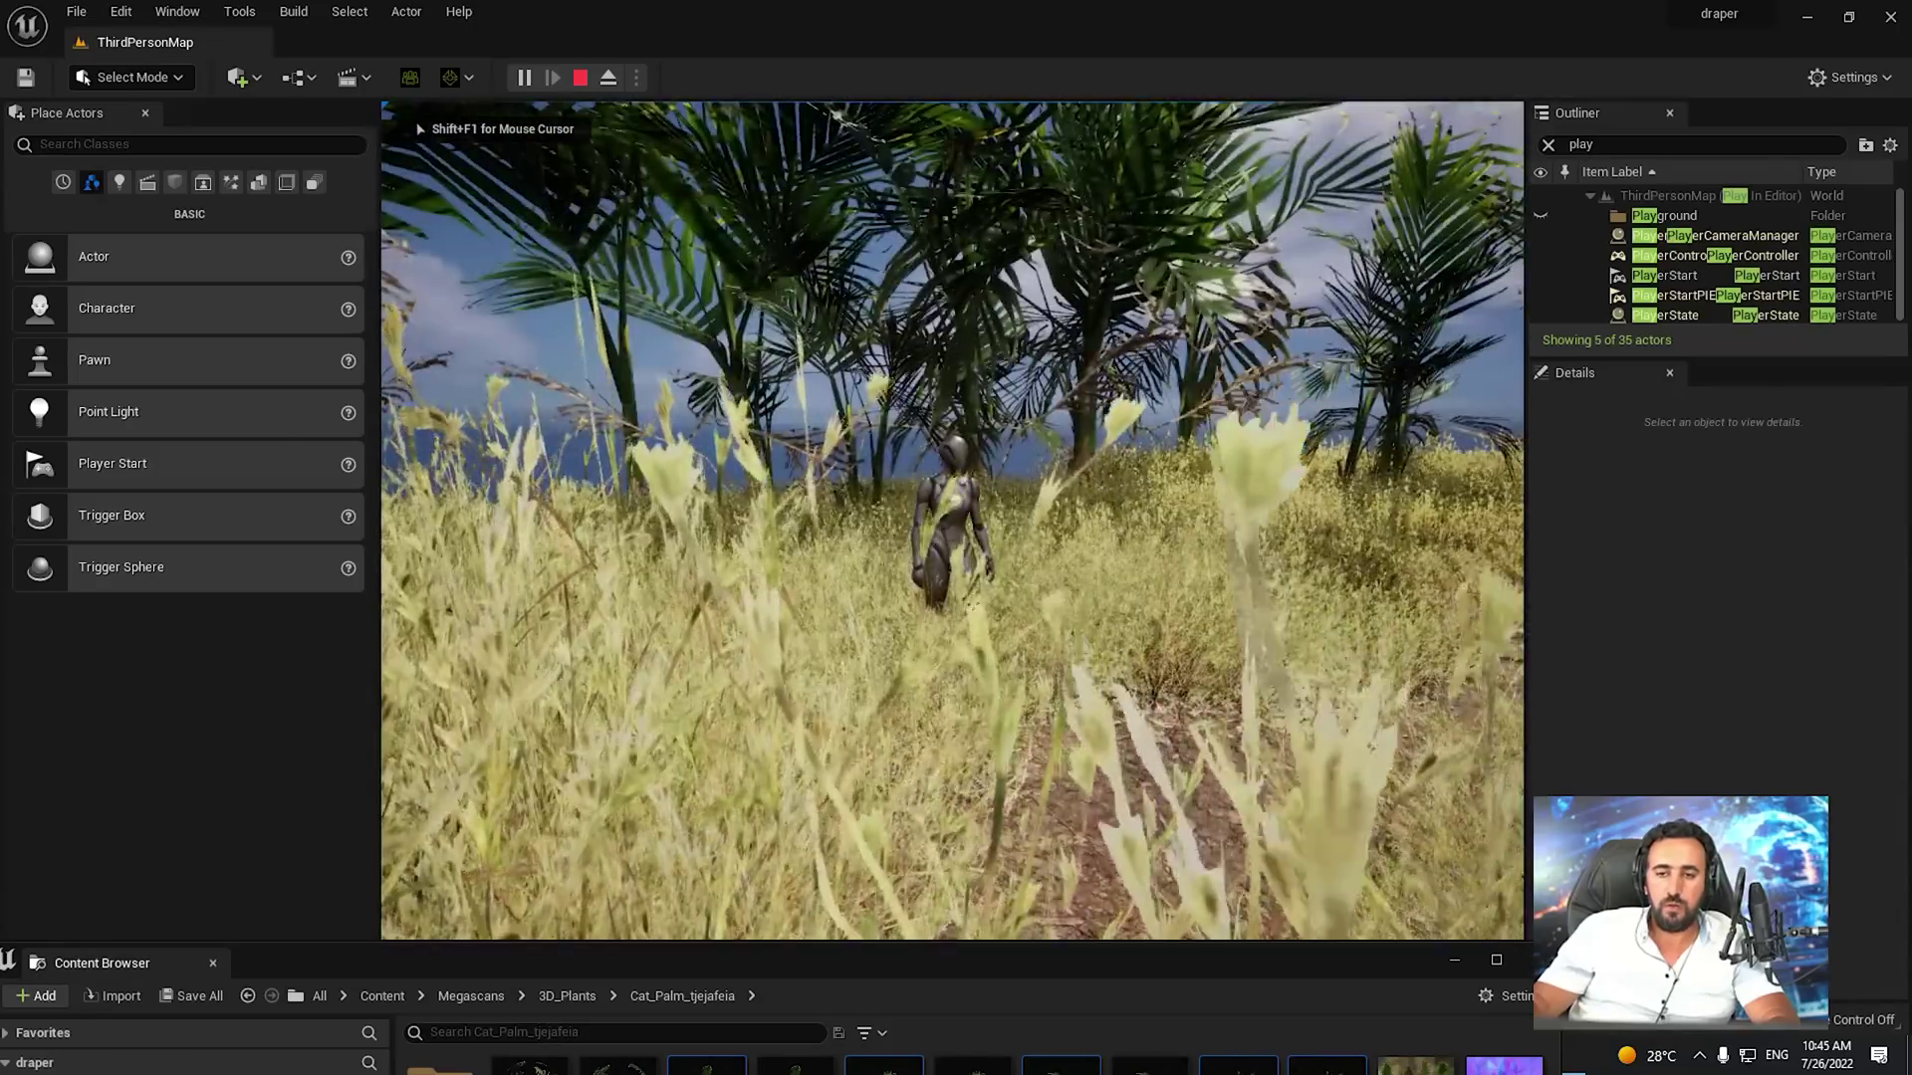
key(w)
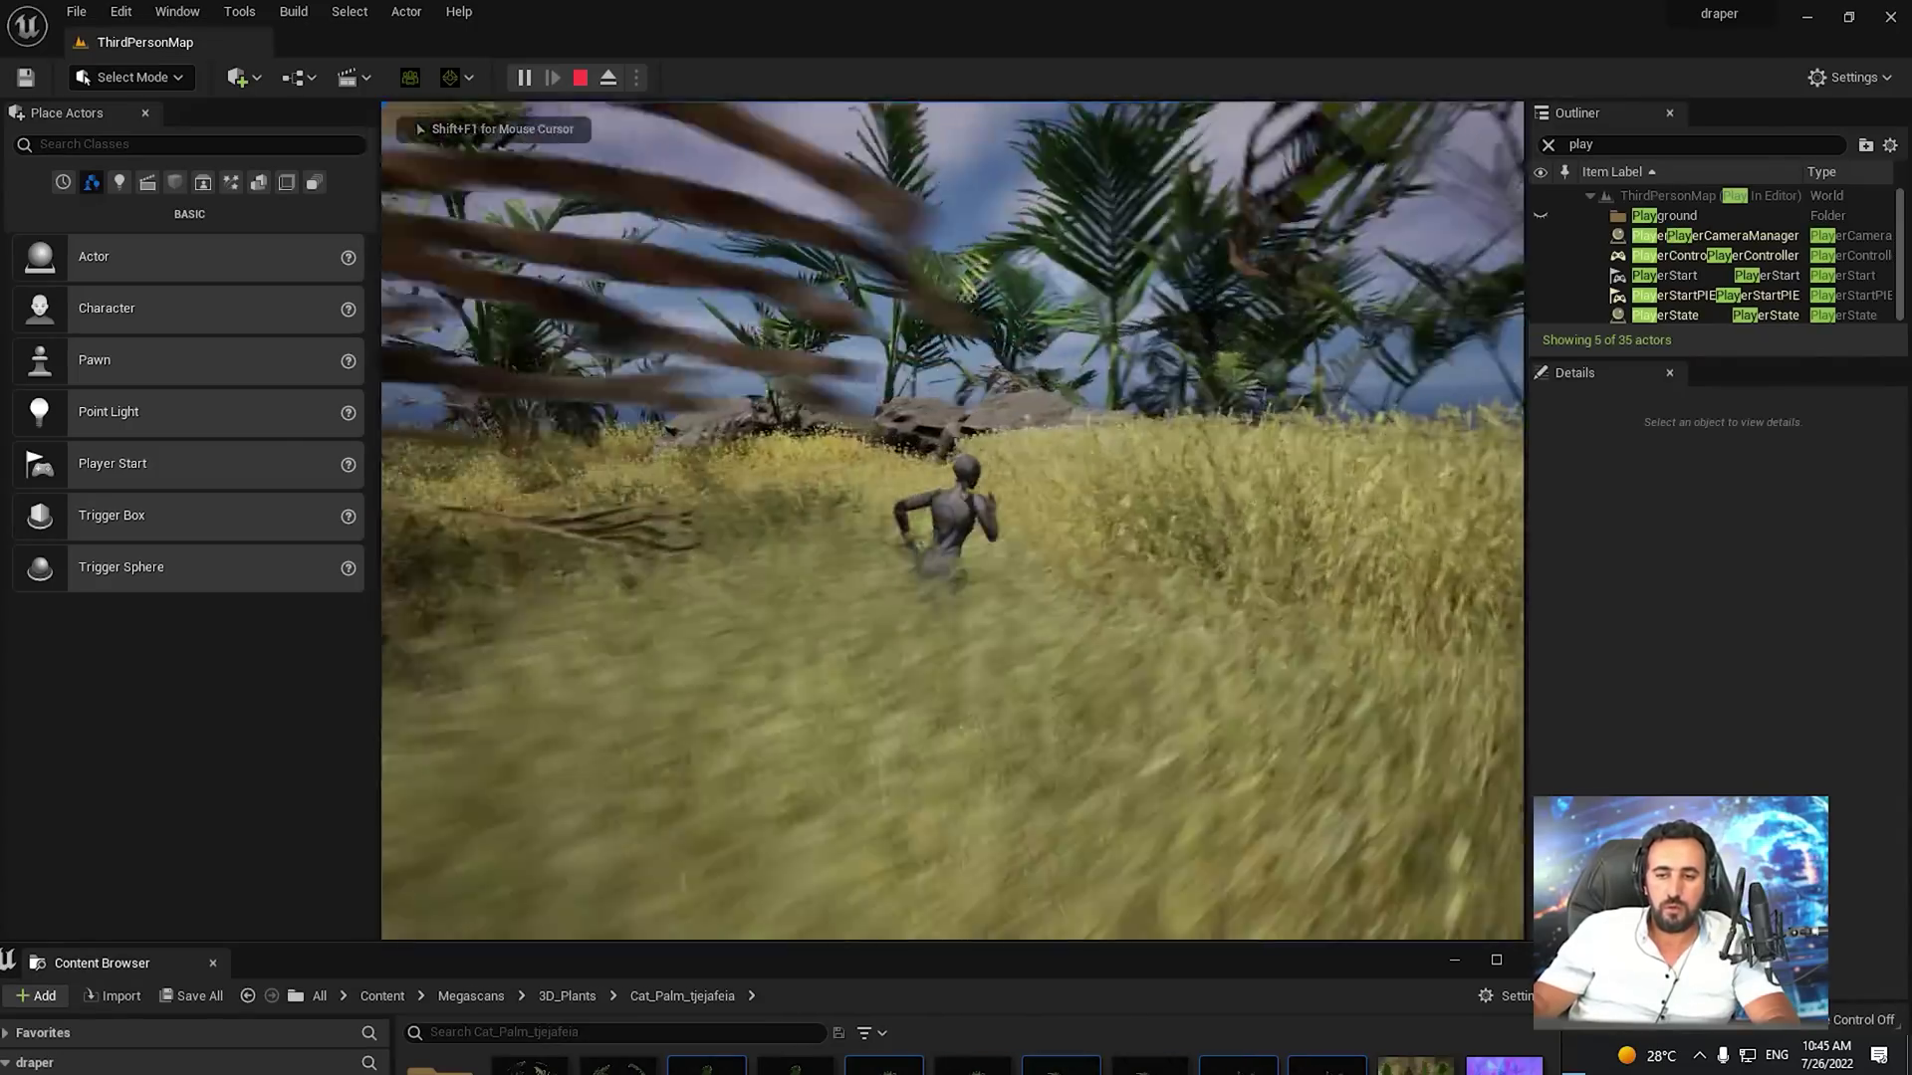
key(w)
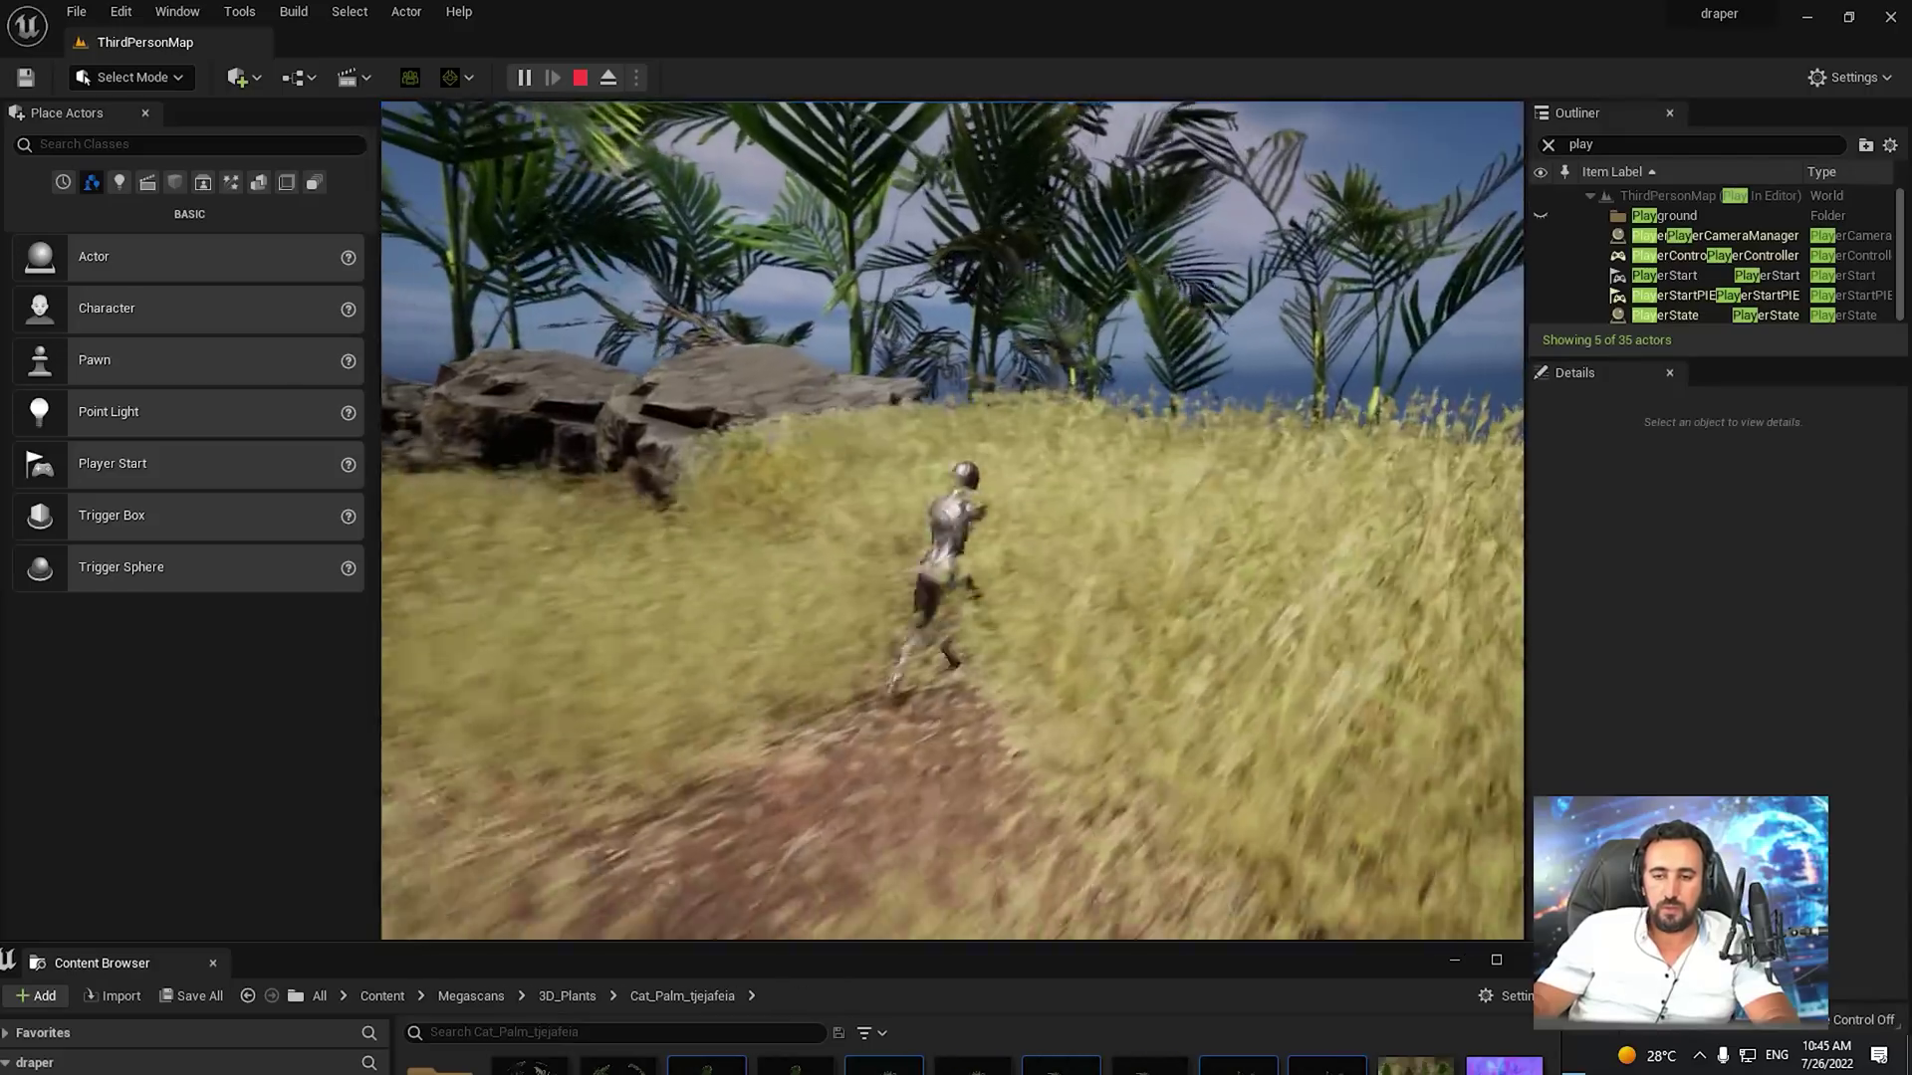
key(w)
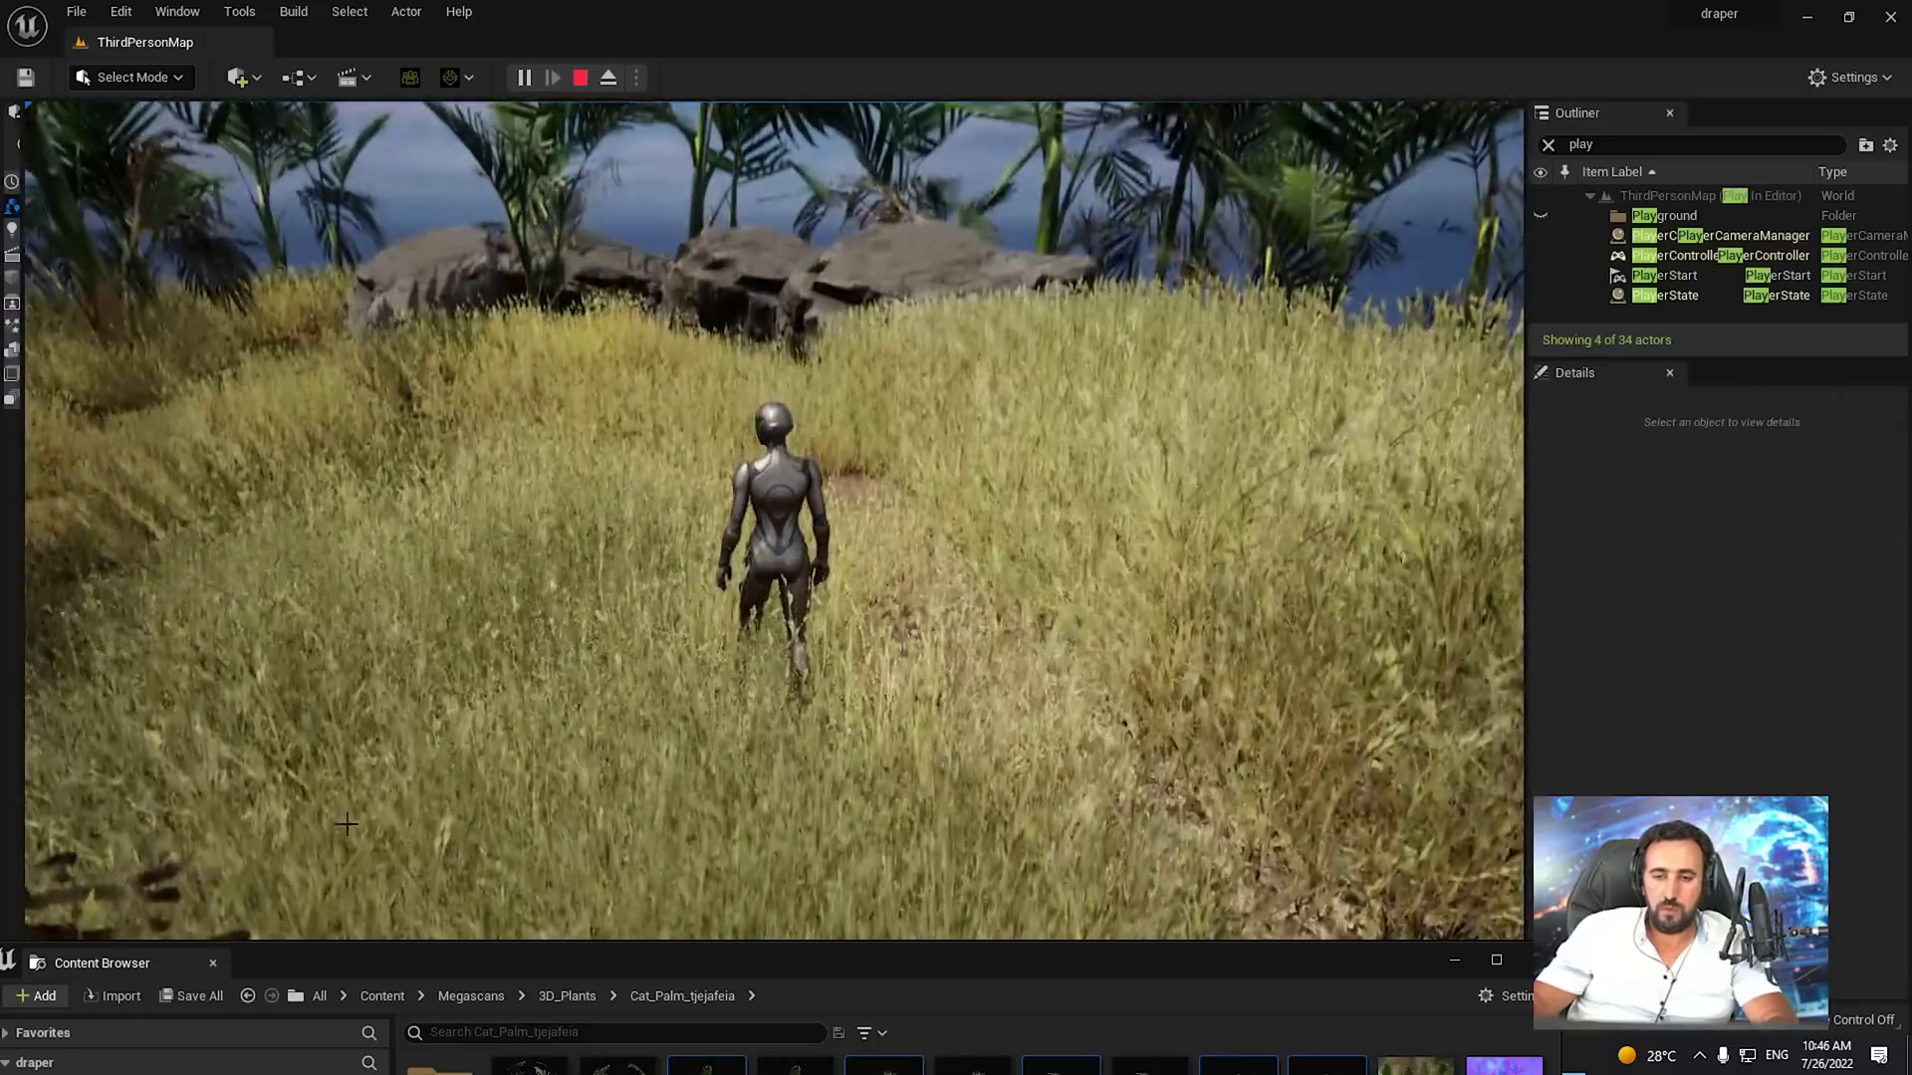
key(Escape)
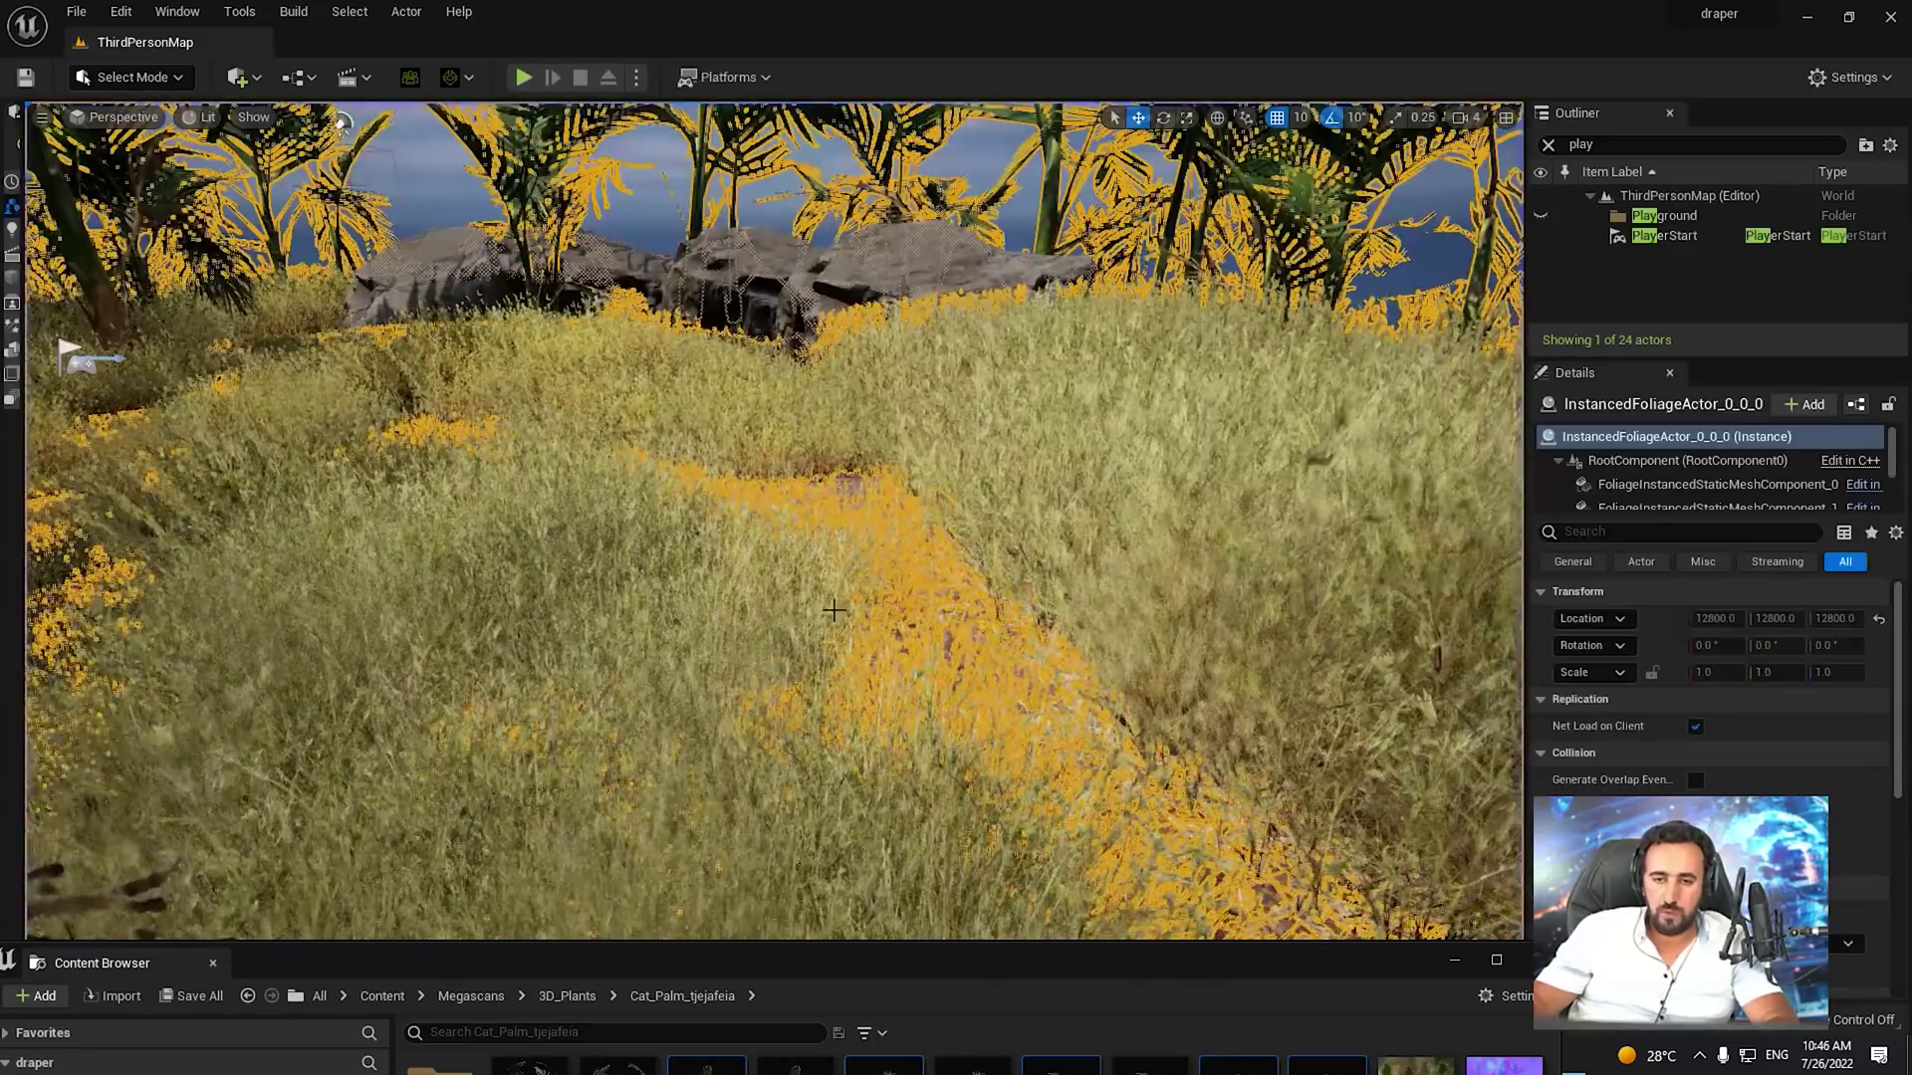
Browse to the Bigleaf_Hydrangea_vgztealha folder in the Megascans 3D_Plants assets and enlarge the asset view
right_drag(834, 609, 836, 692)
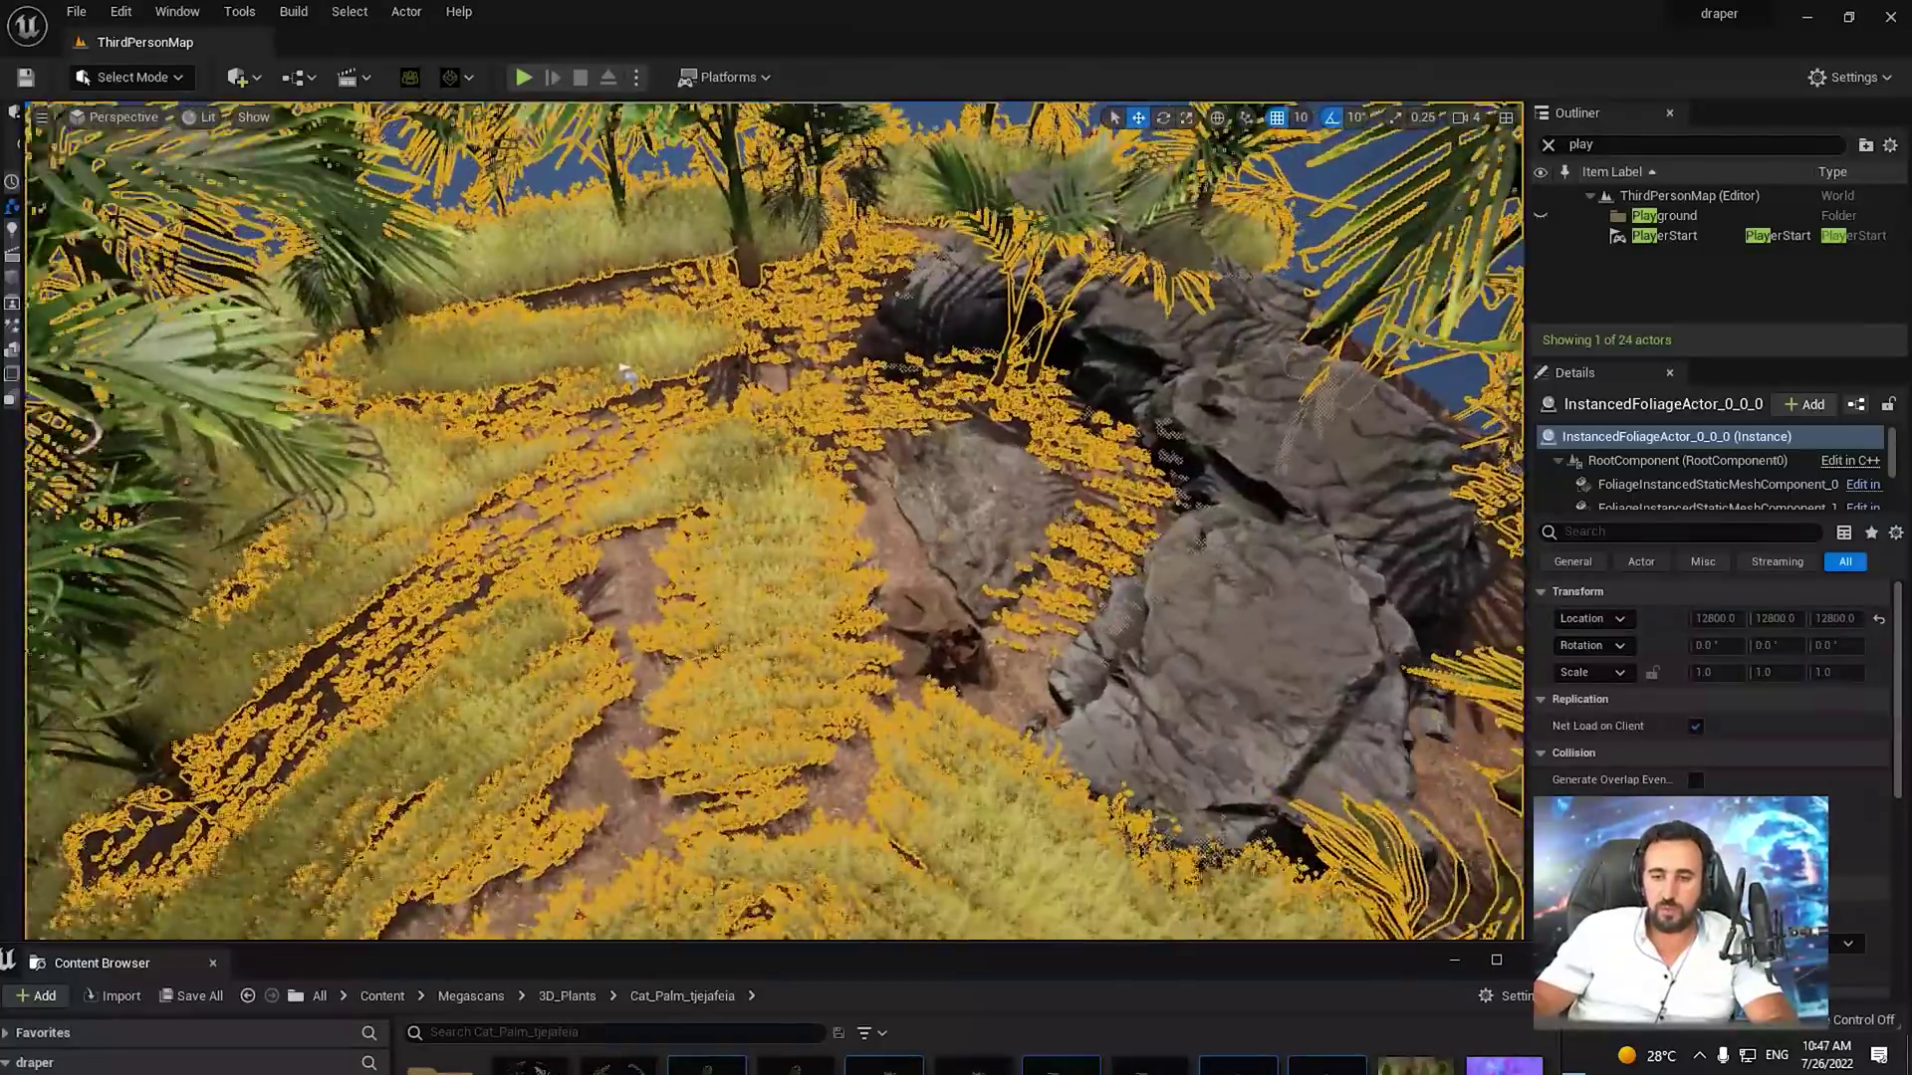
right_drag(1045, 169, 1105, 160)
click(1044, 169)
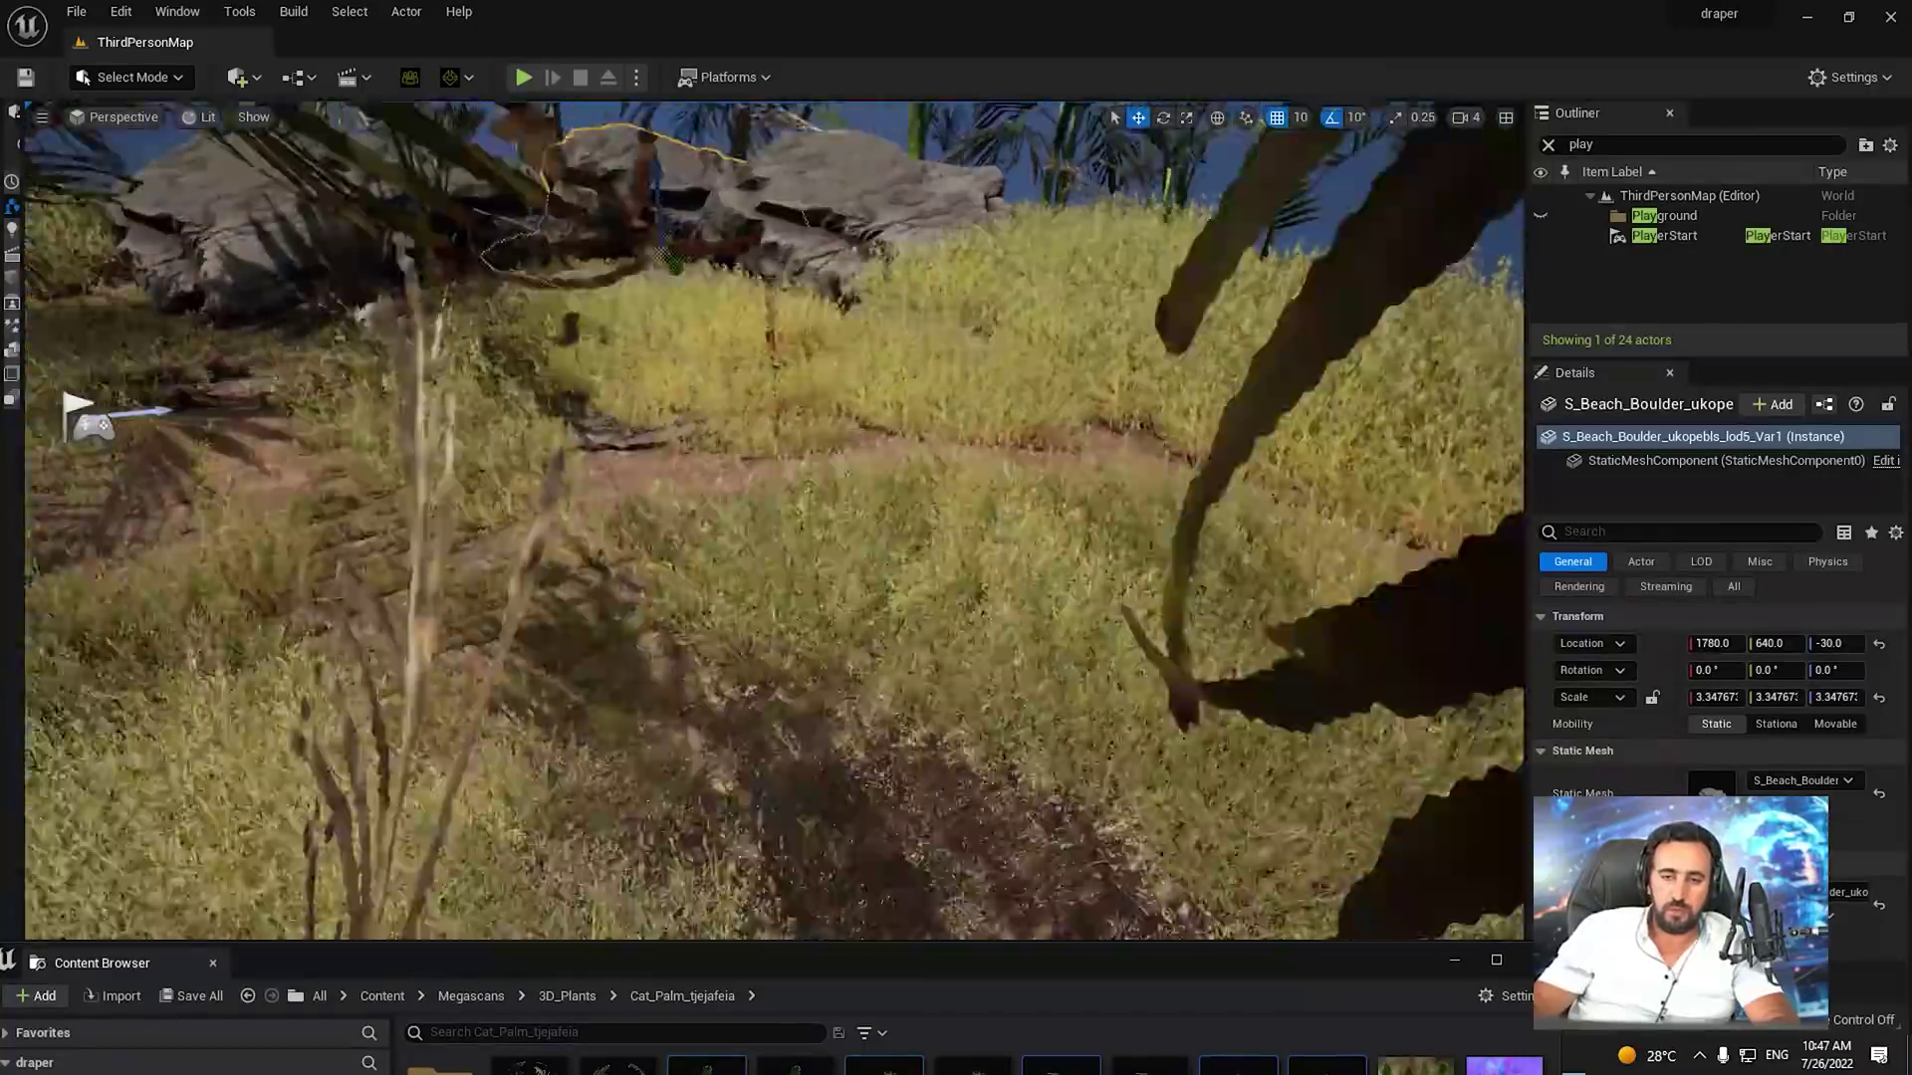
right_drag(423, 342, 1034, 545)
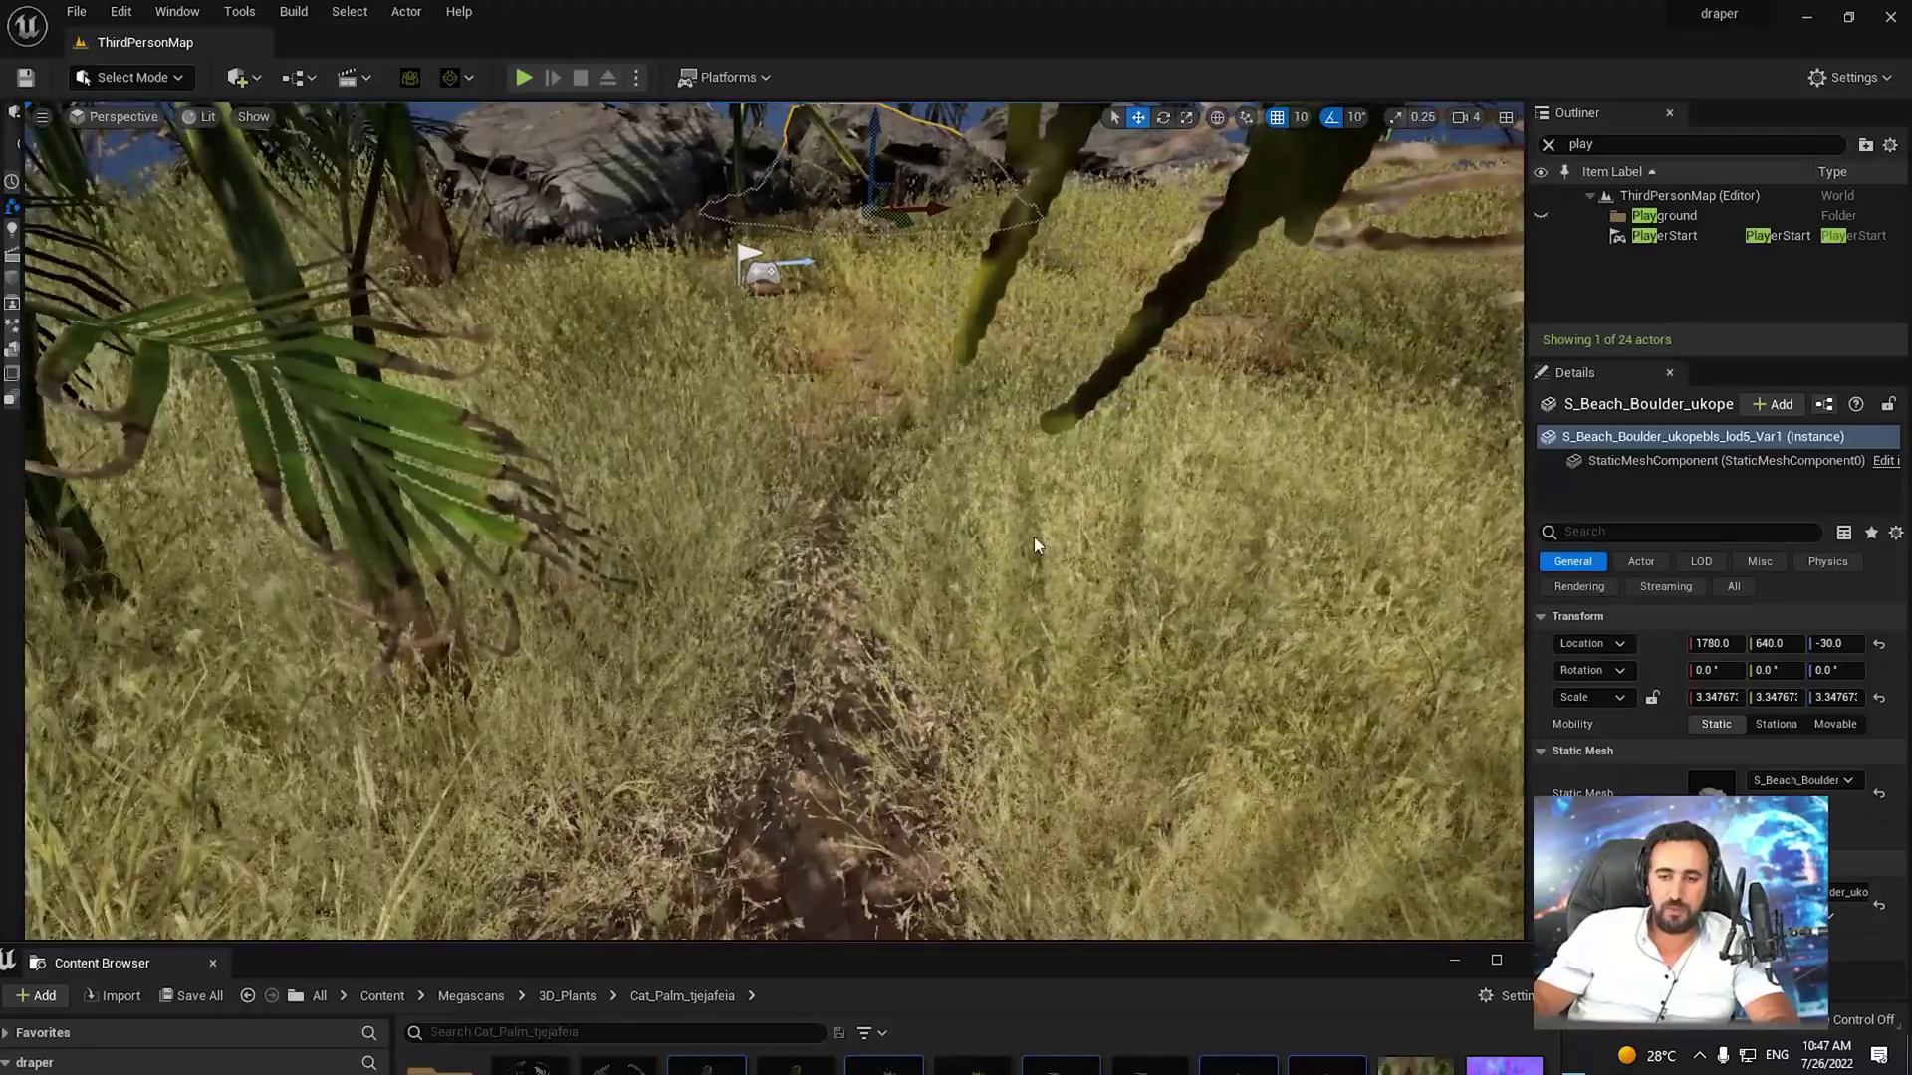
key(ctrl+space)
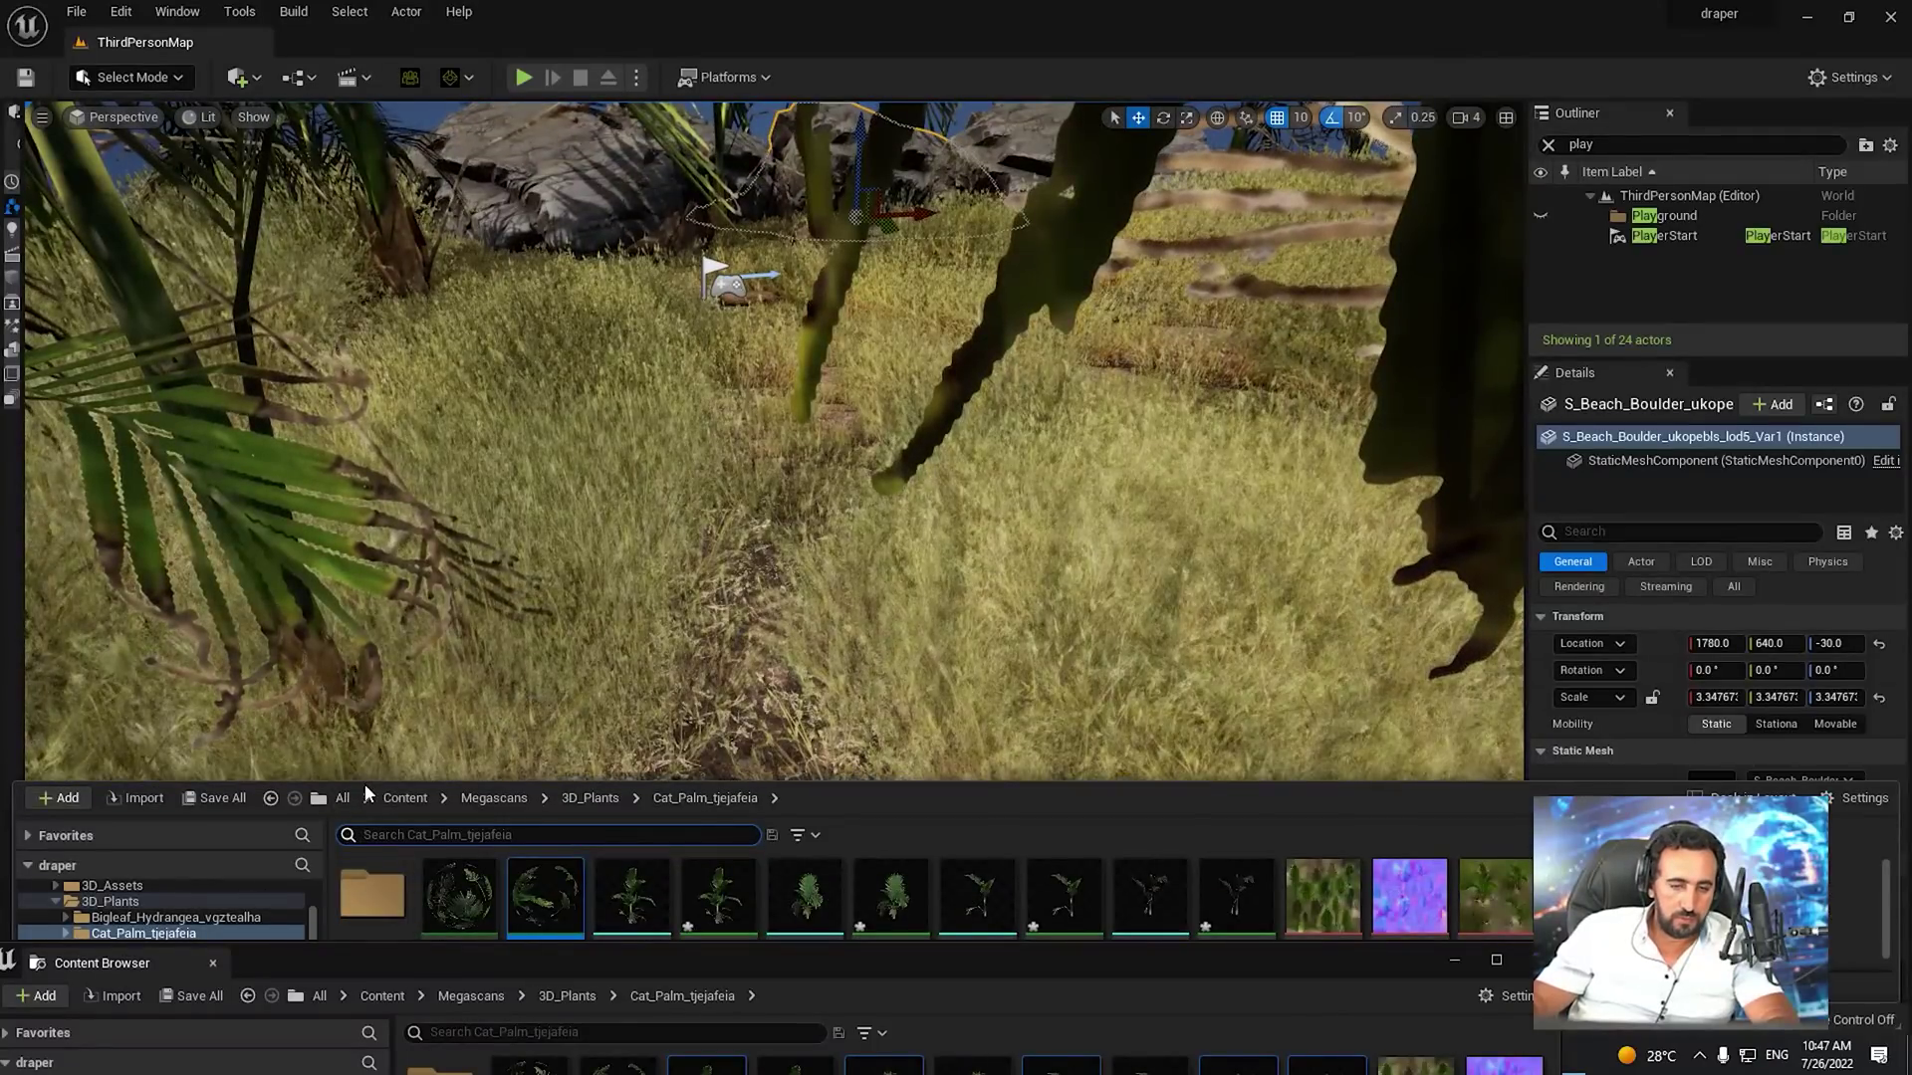
drag(365, 782, 362, 623)
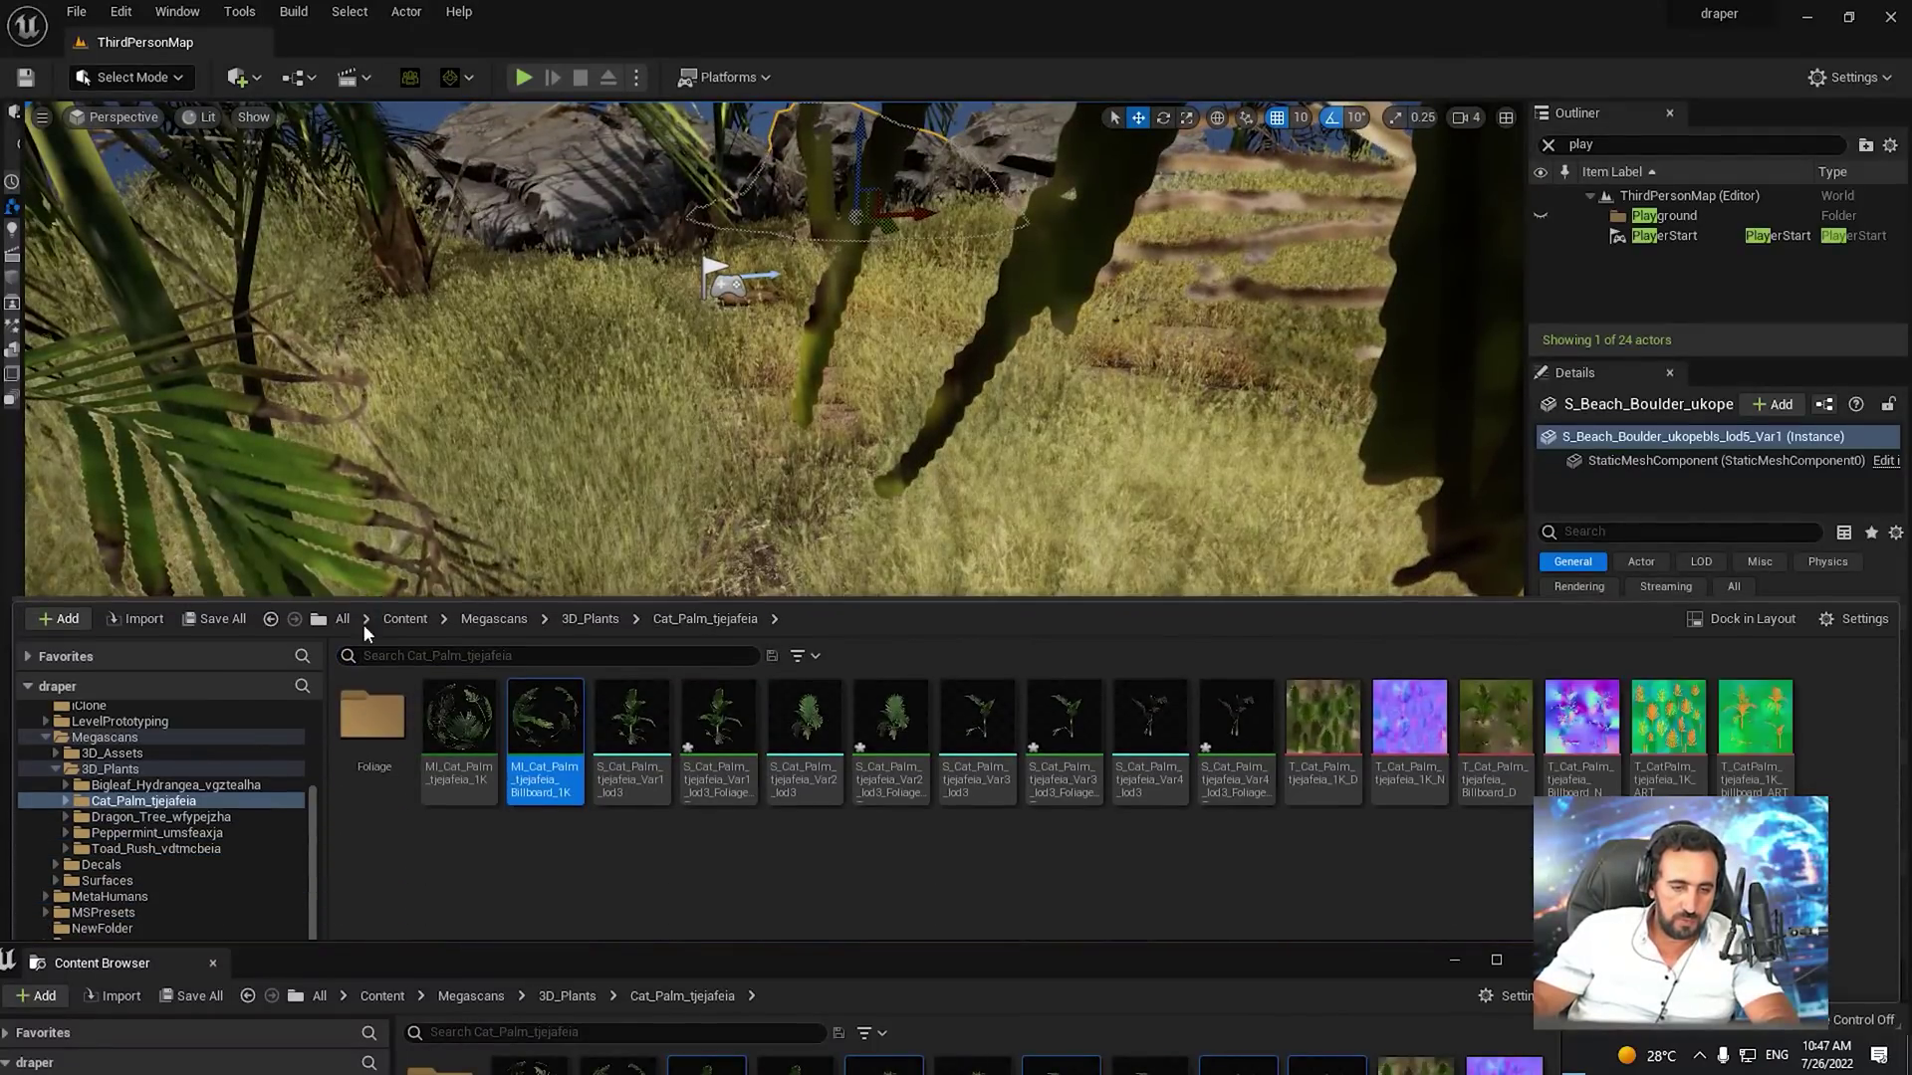
click(144, 786)
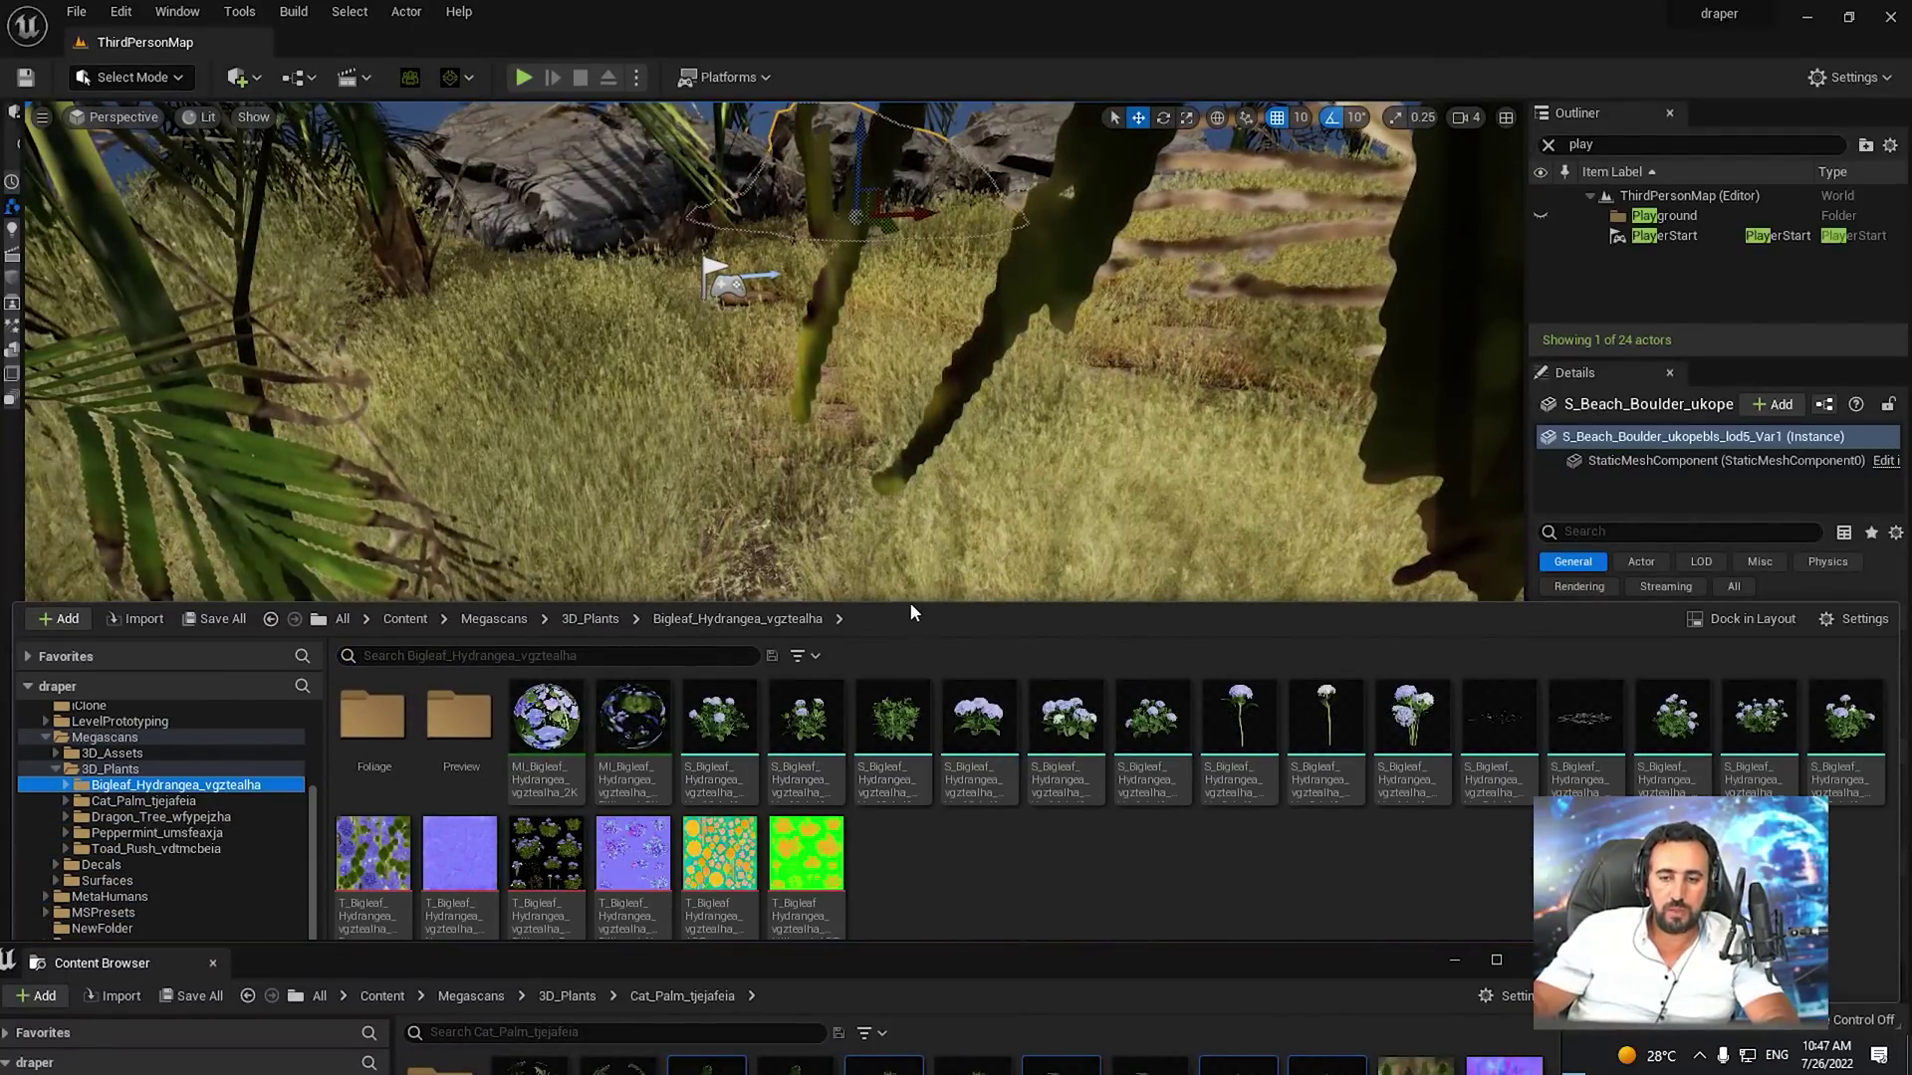
drag(912, 600, 912, 633)
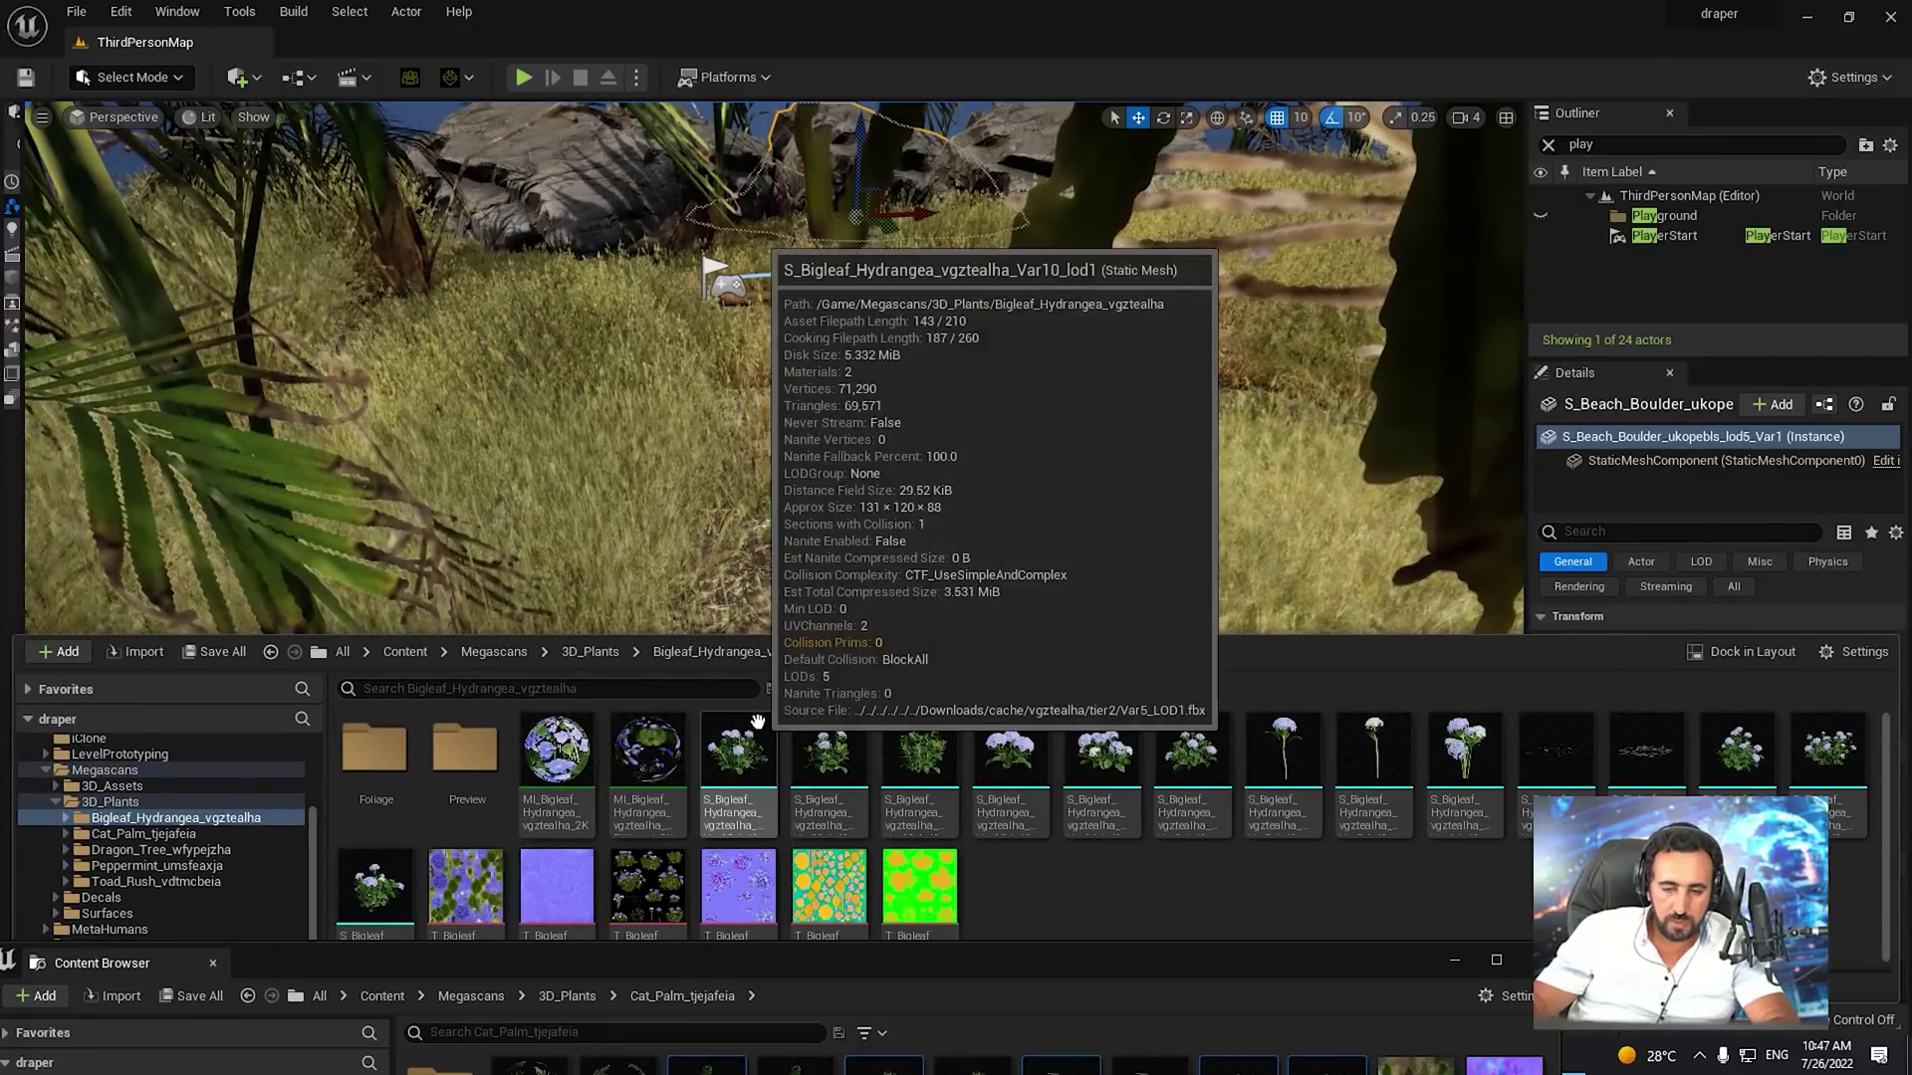
Switch to Foliage mode and clear the foliage search filter
click(127, 76)
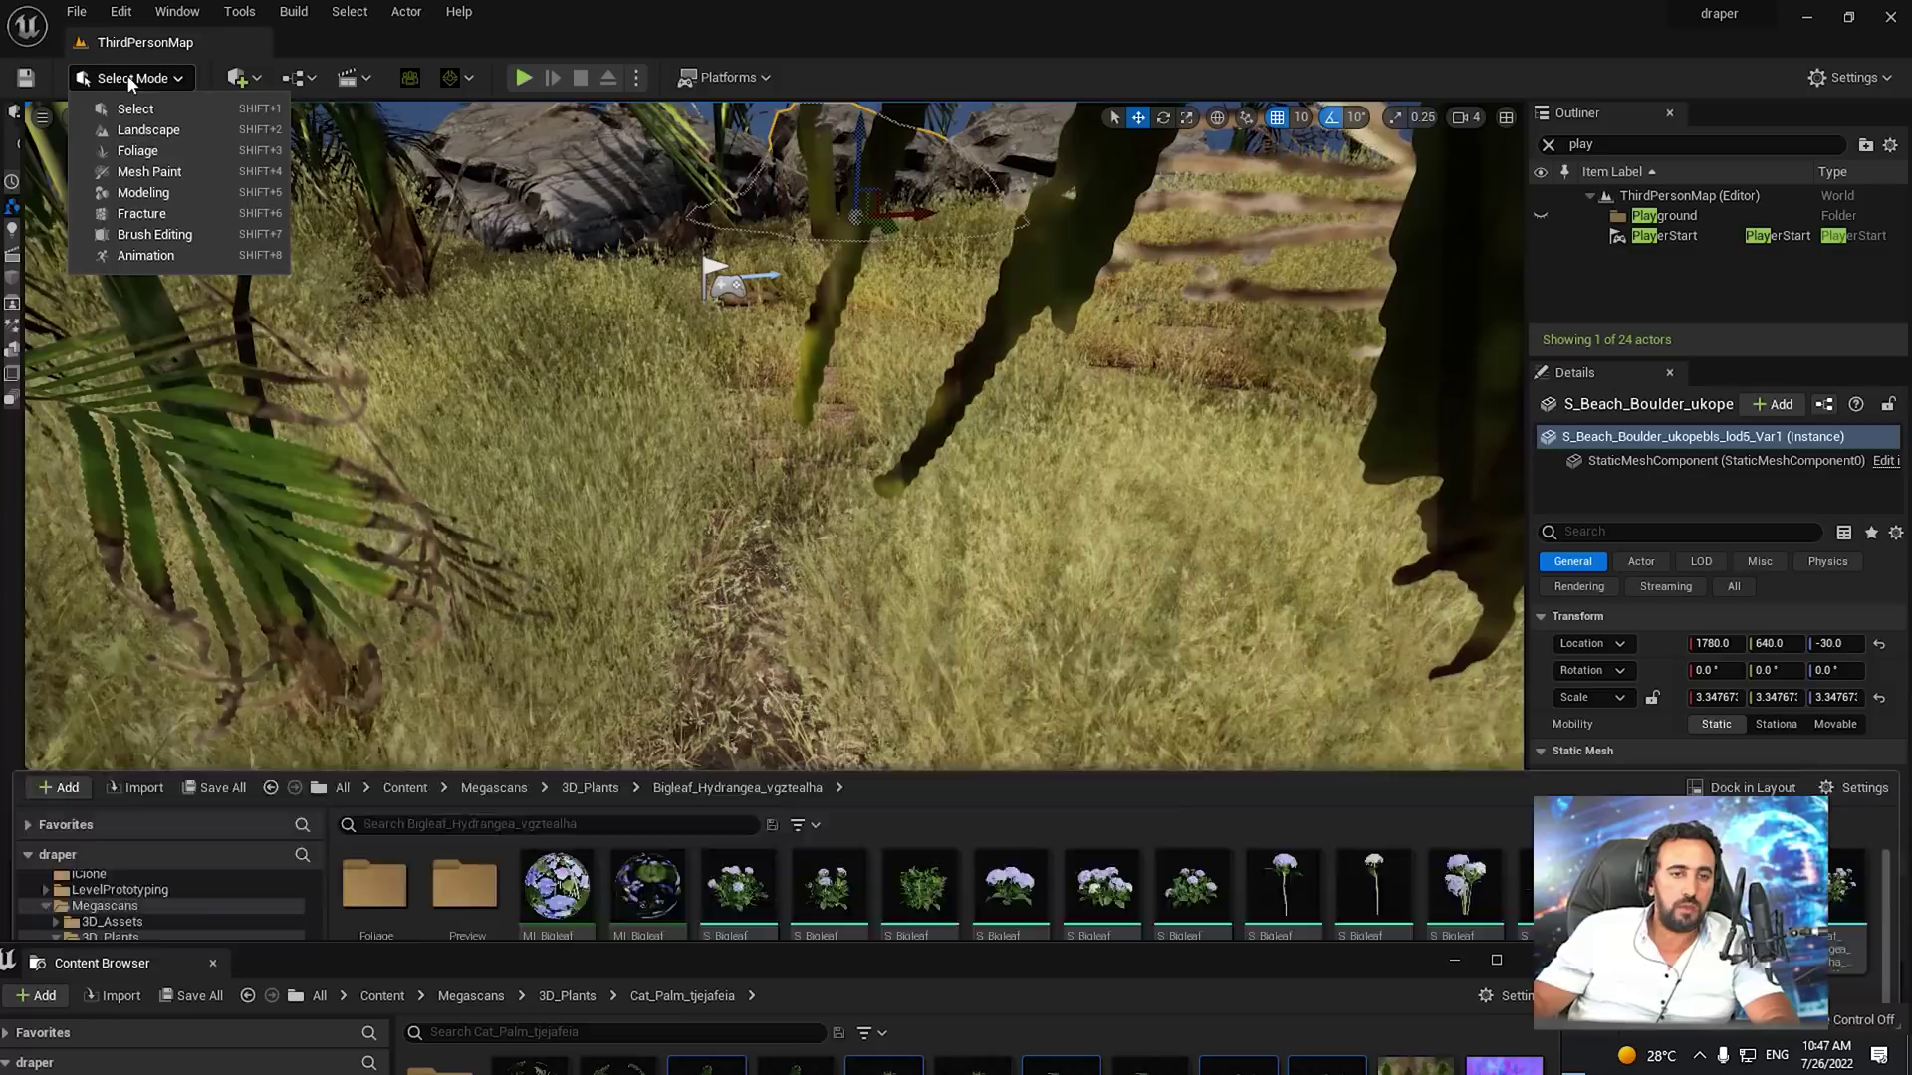
click(151, 158)
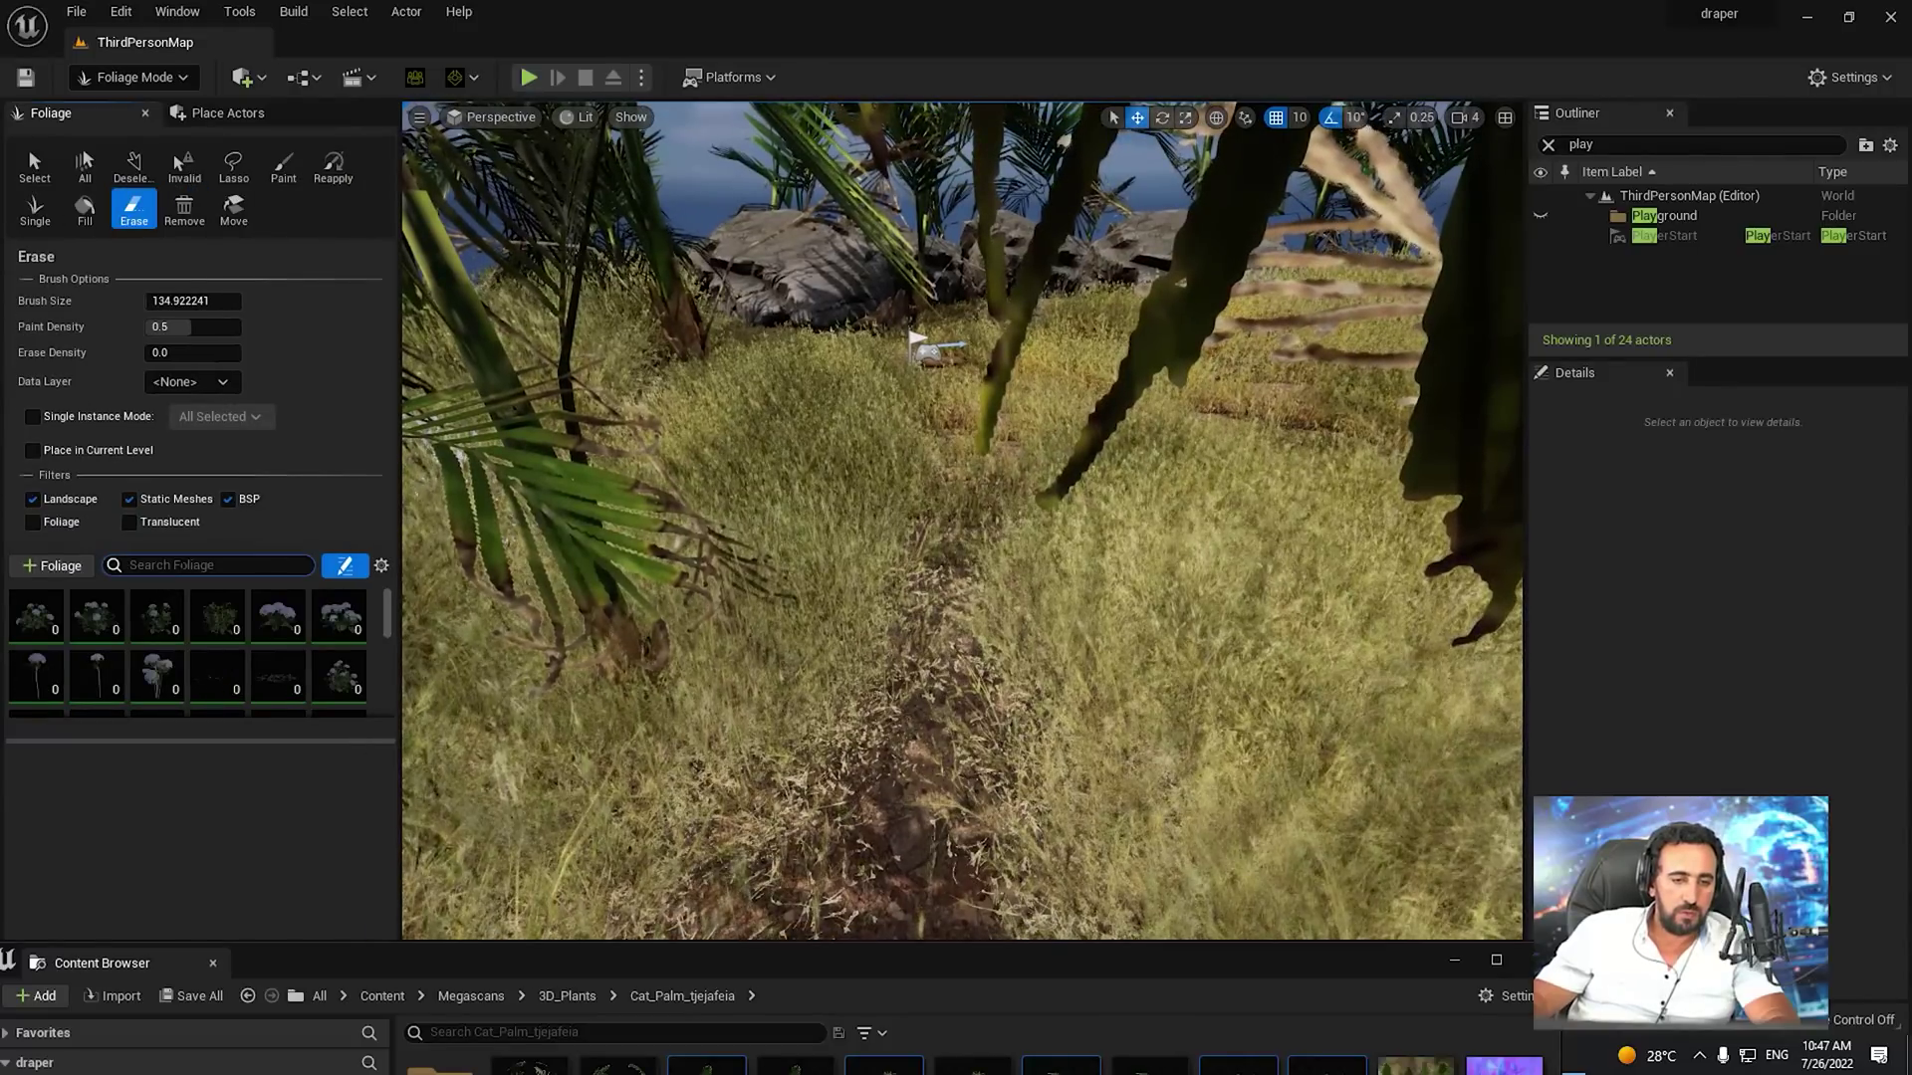
text(sssssssssssssssss)
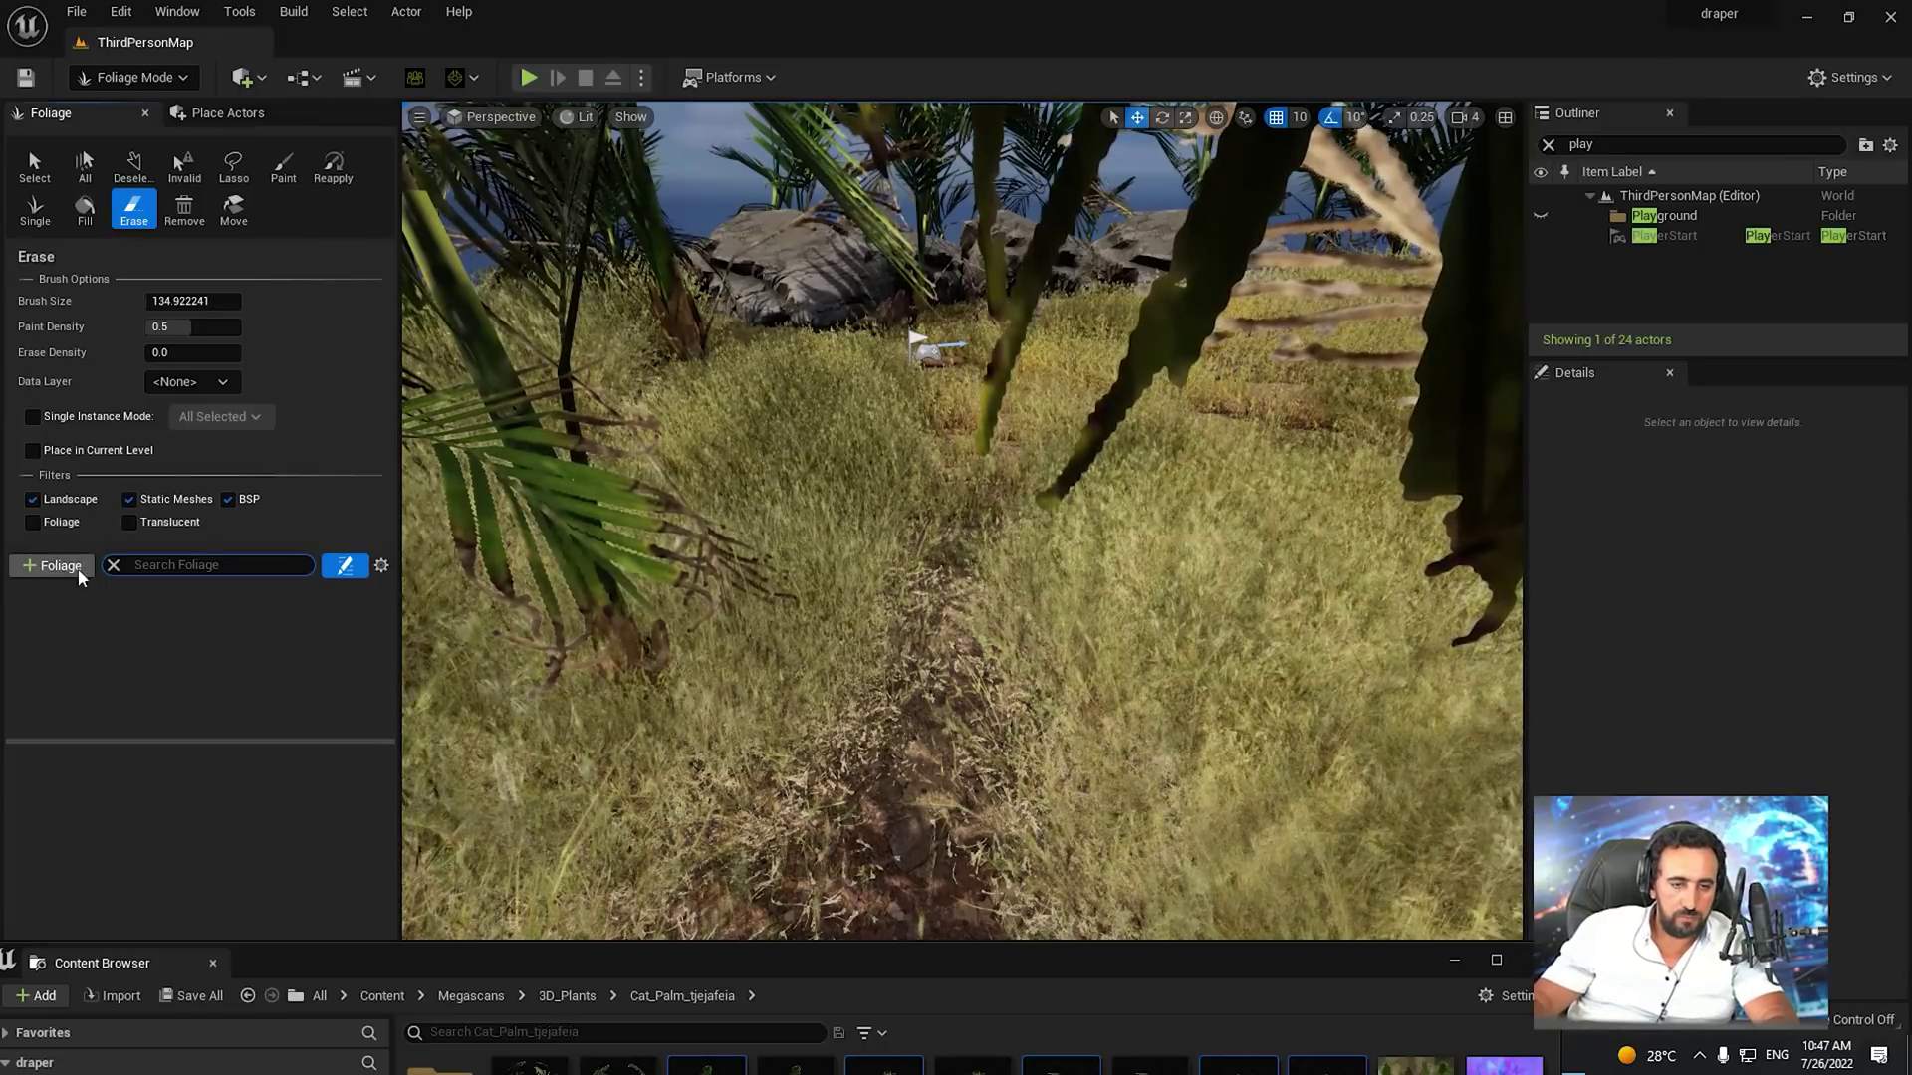
click(113, 566)
key(ctrl+a)
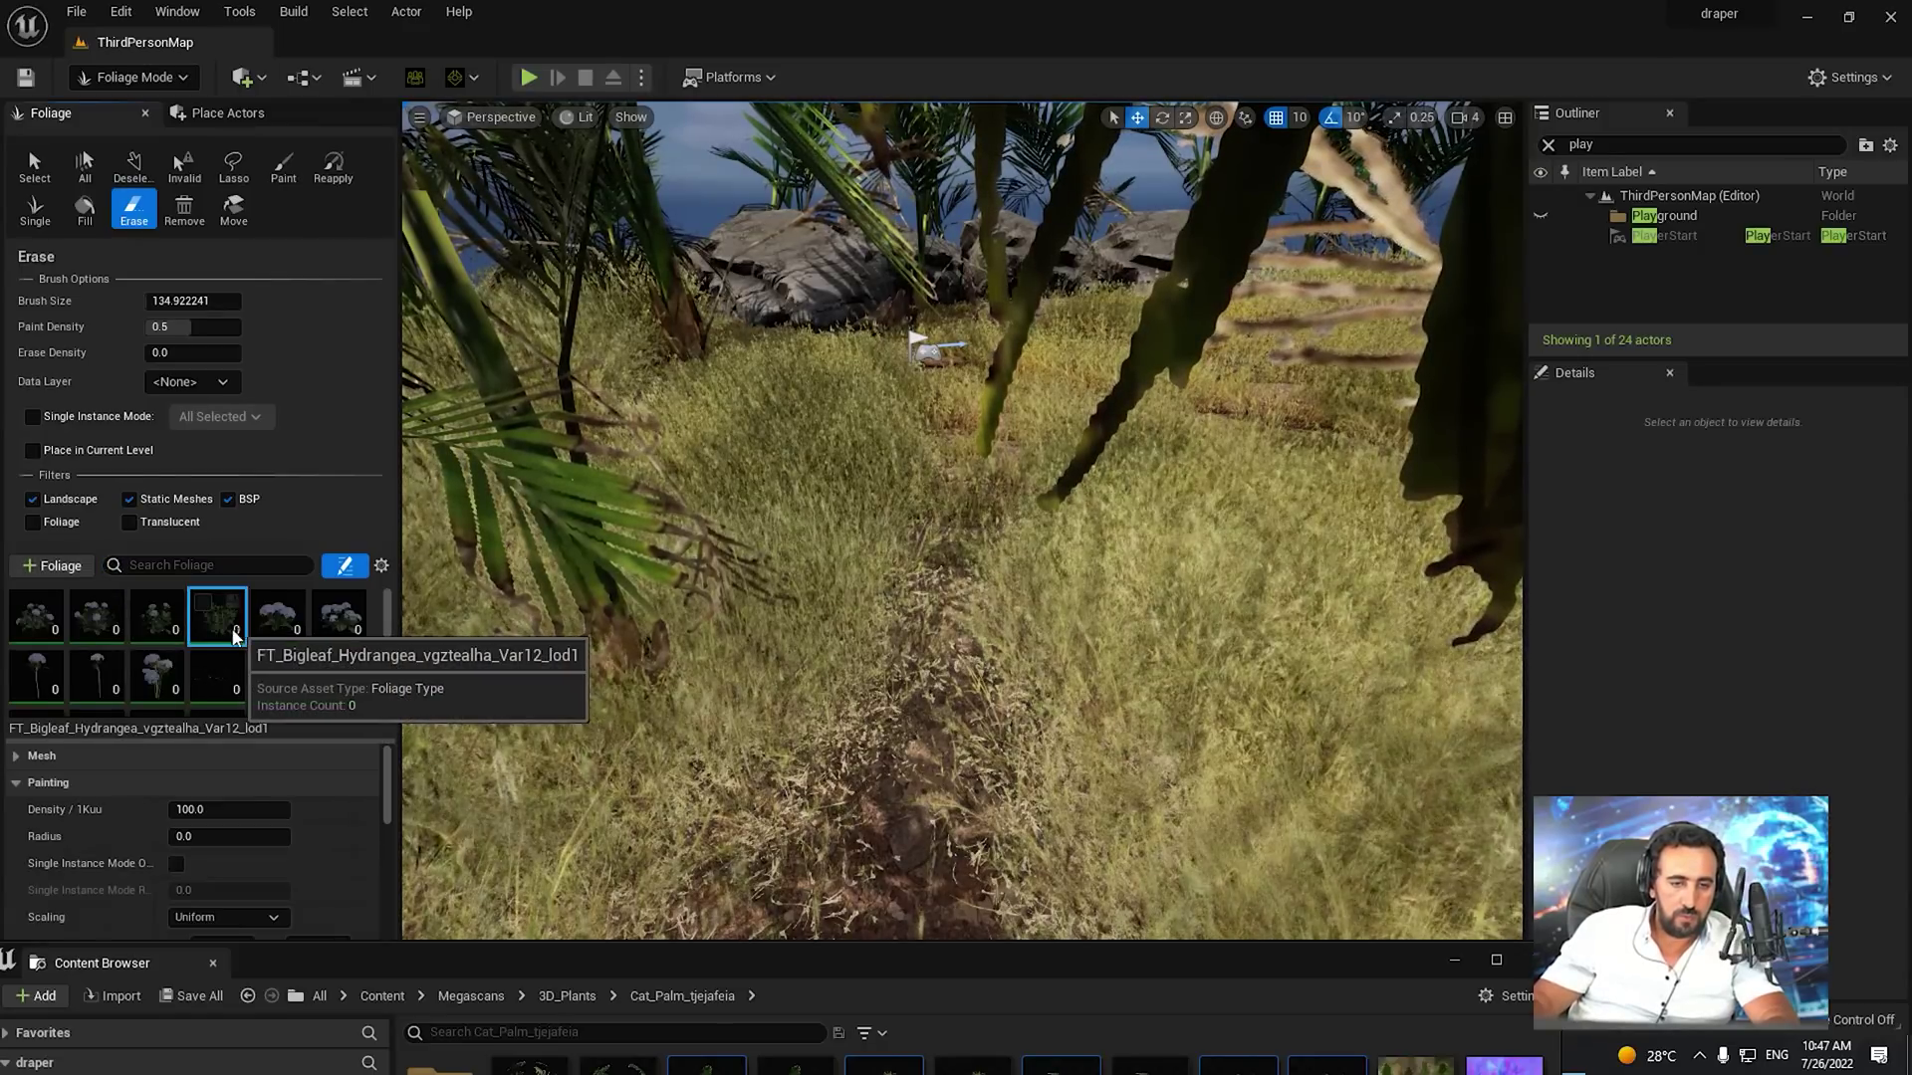
Select the first six Bigleaf Hydrangea foliage types and paint a test patch on the dirt path
click(205, 604)
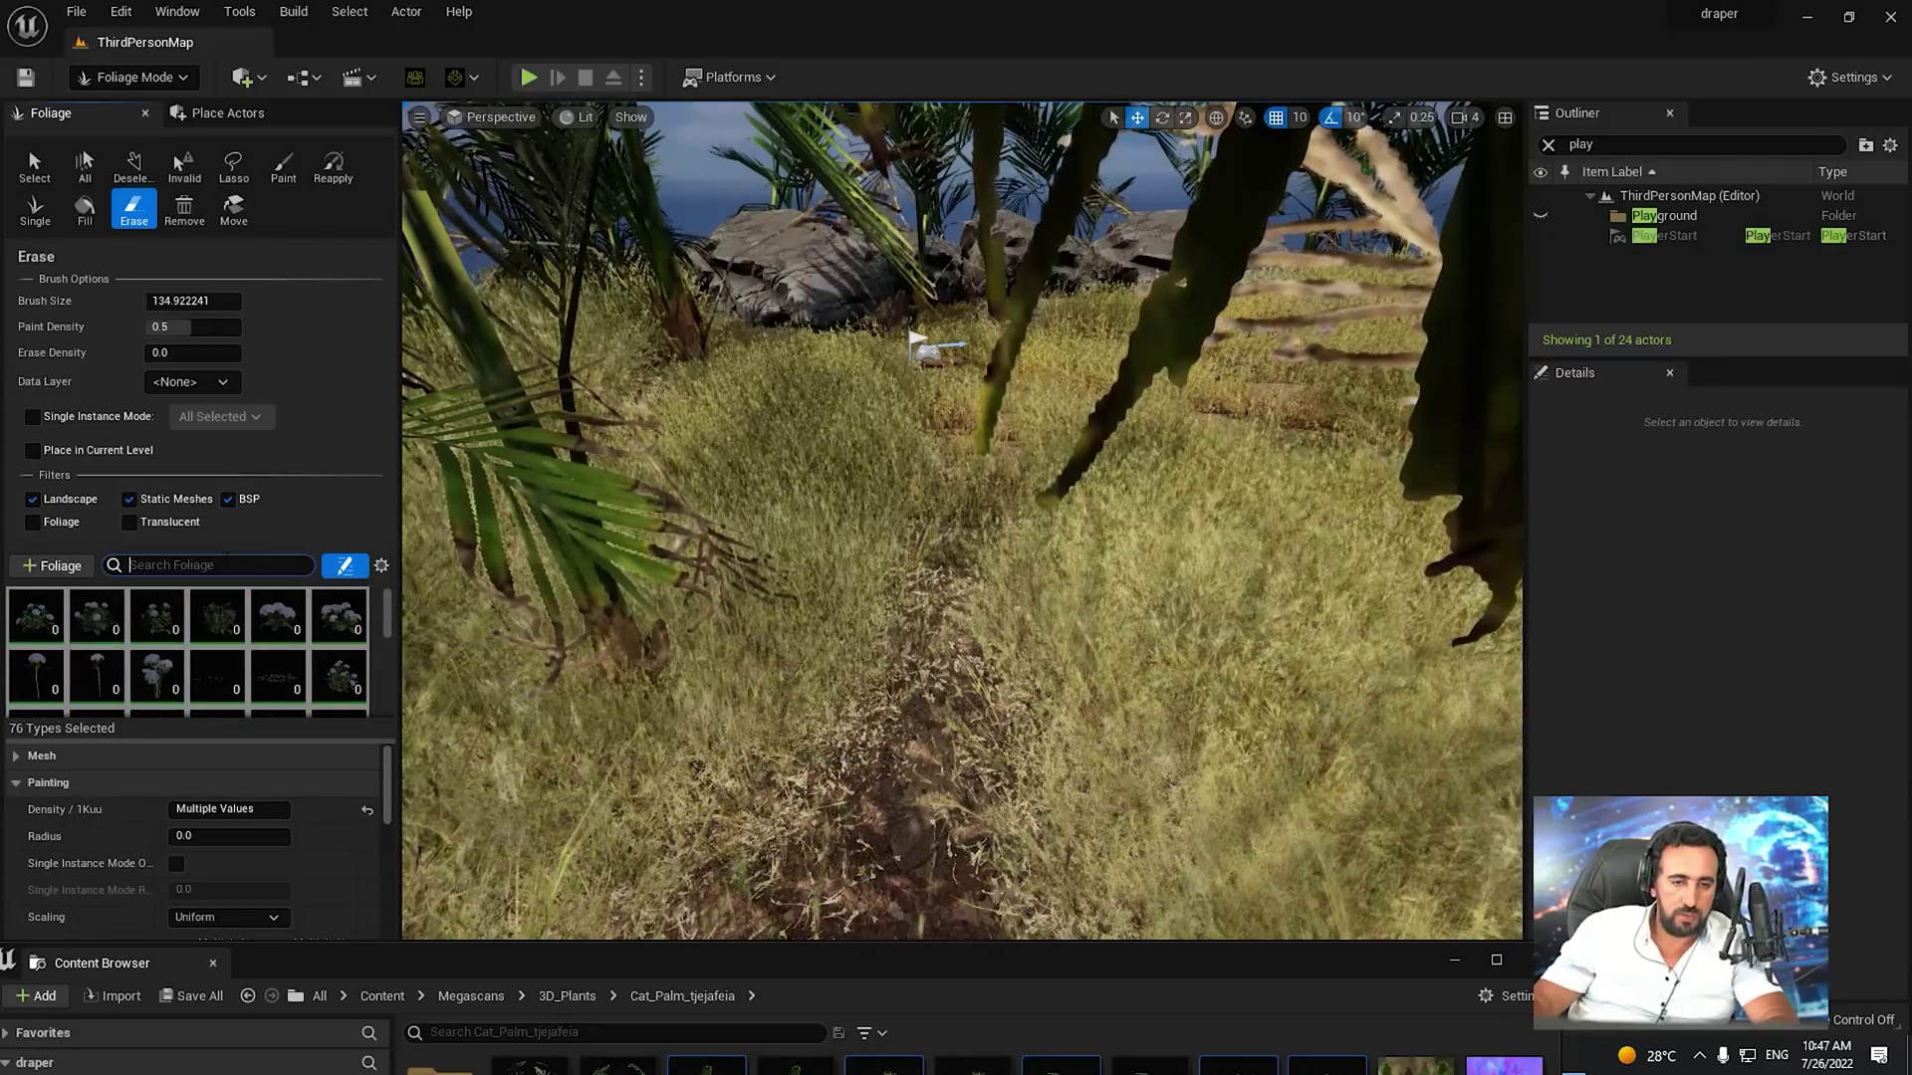
click(213, 559)
text(s_)
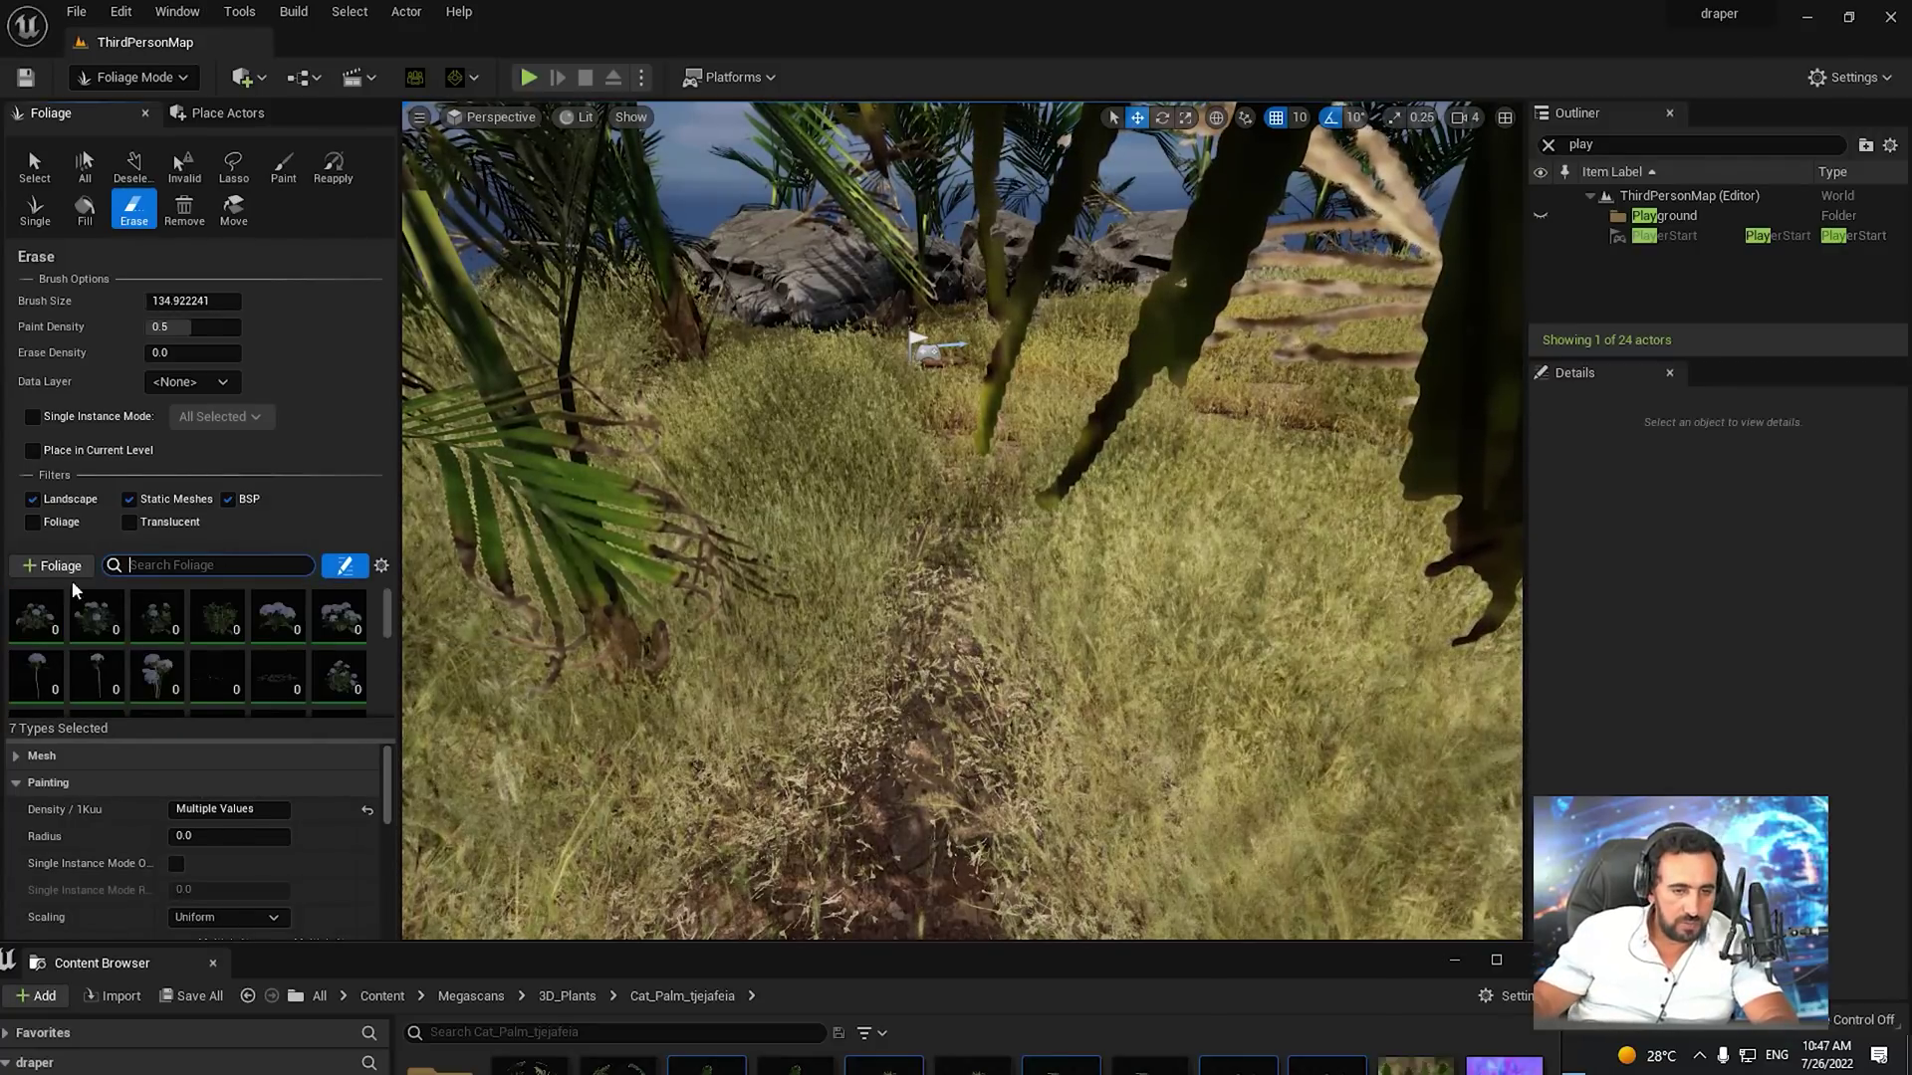
click(44, 609)
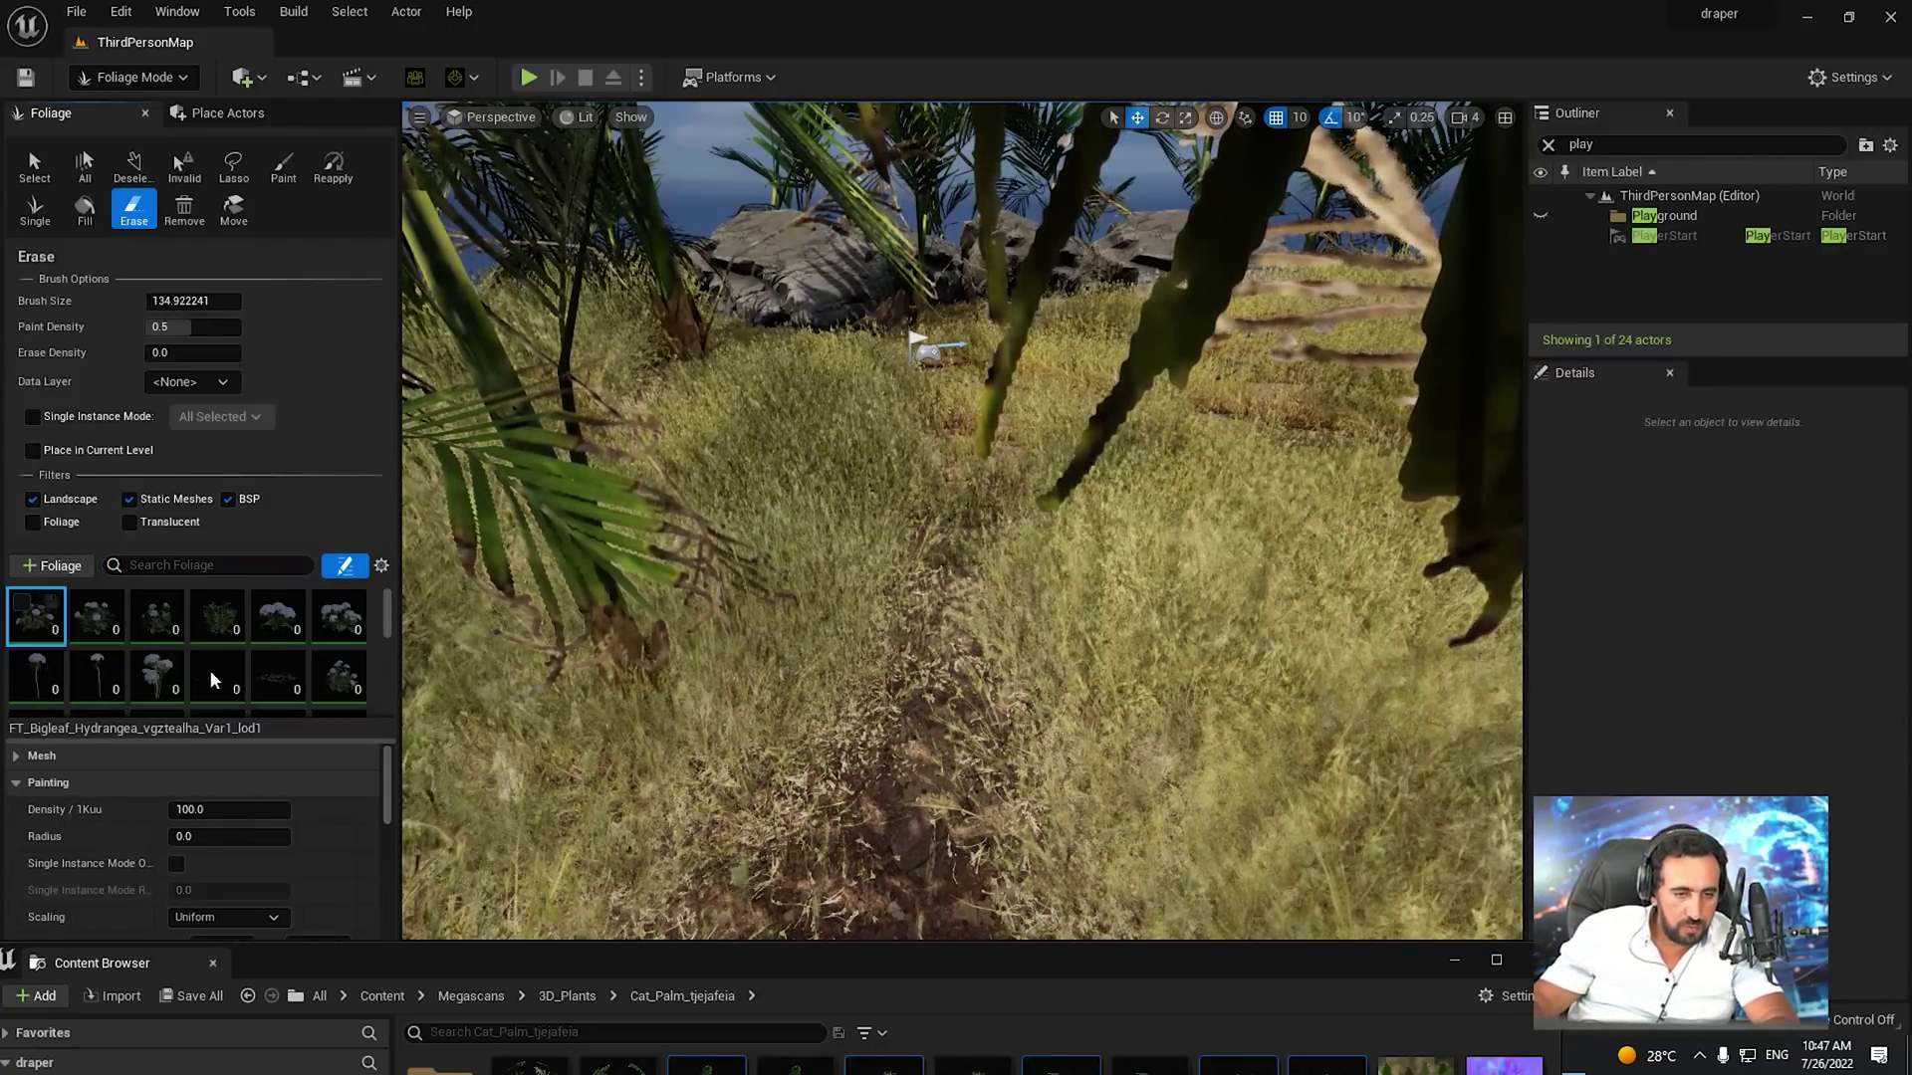
shift+click(343, 621)
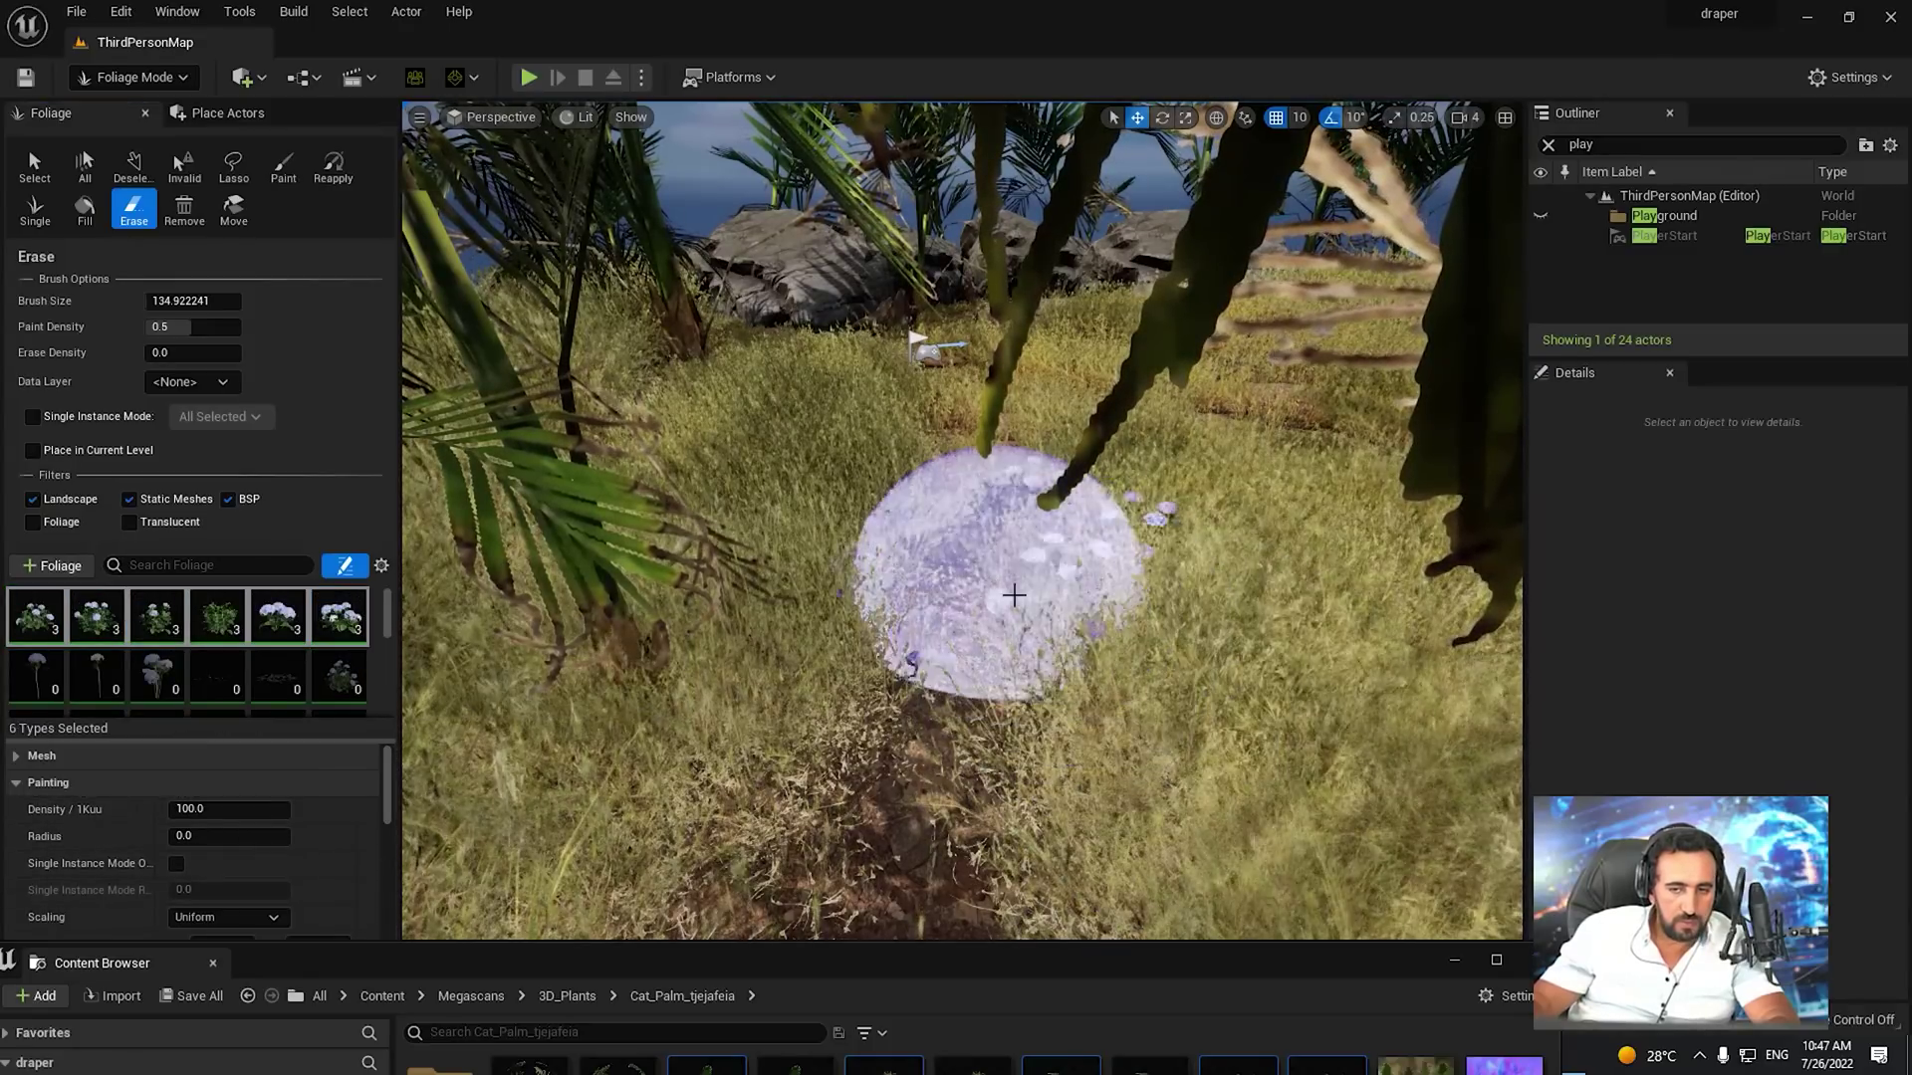
click(1001, 591)
scroll(1010, 725, up, 3)
scroll(1011, 724, down, 4)
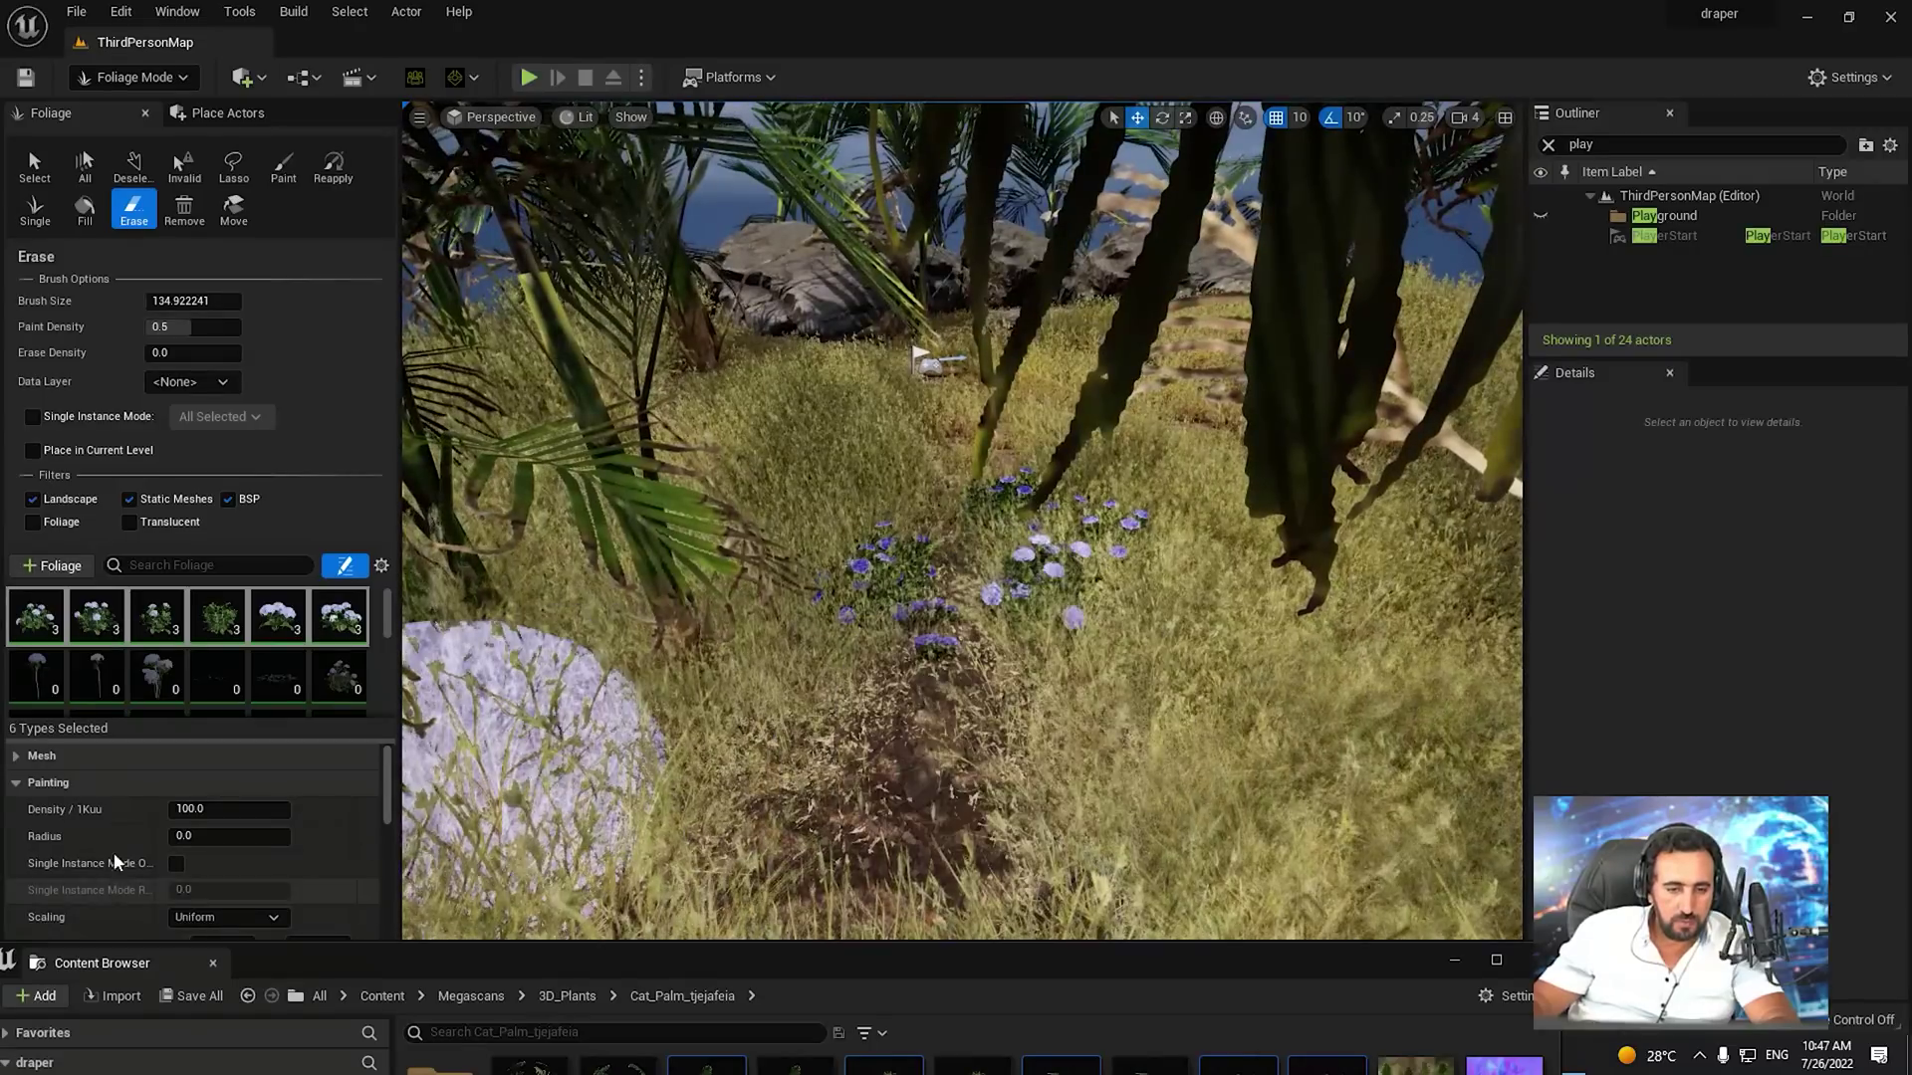
Set the Scale X range of the six selected hydrangea types to a minimum of 0.5 and a maximum of 3
scroll(299, 856, down, 2)
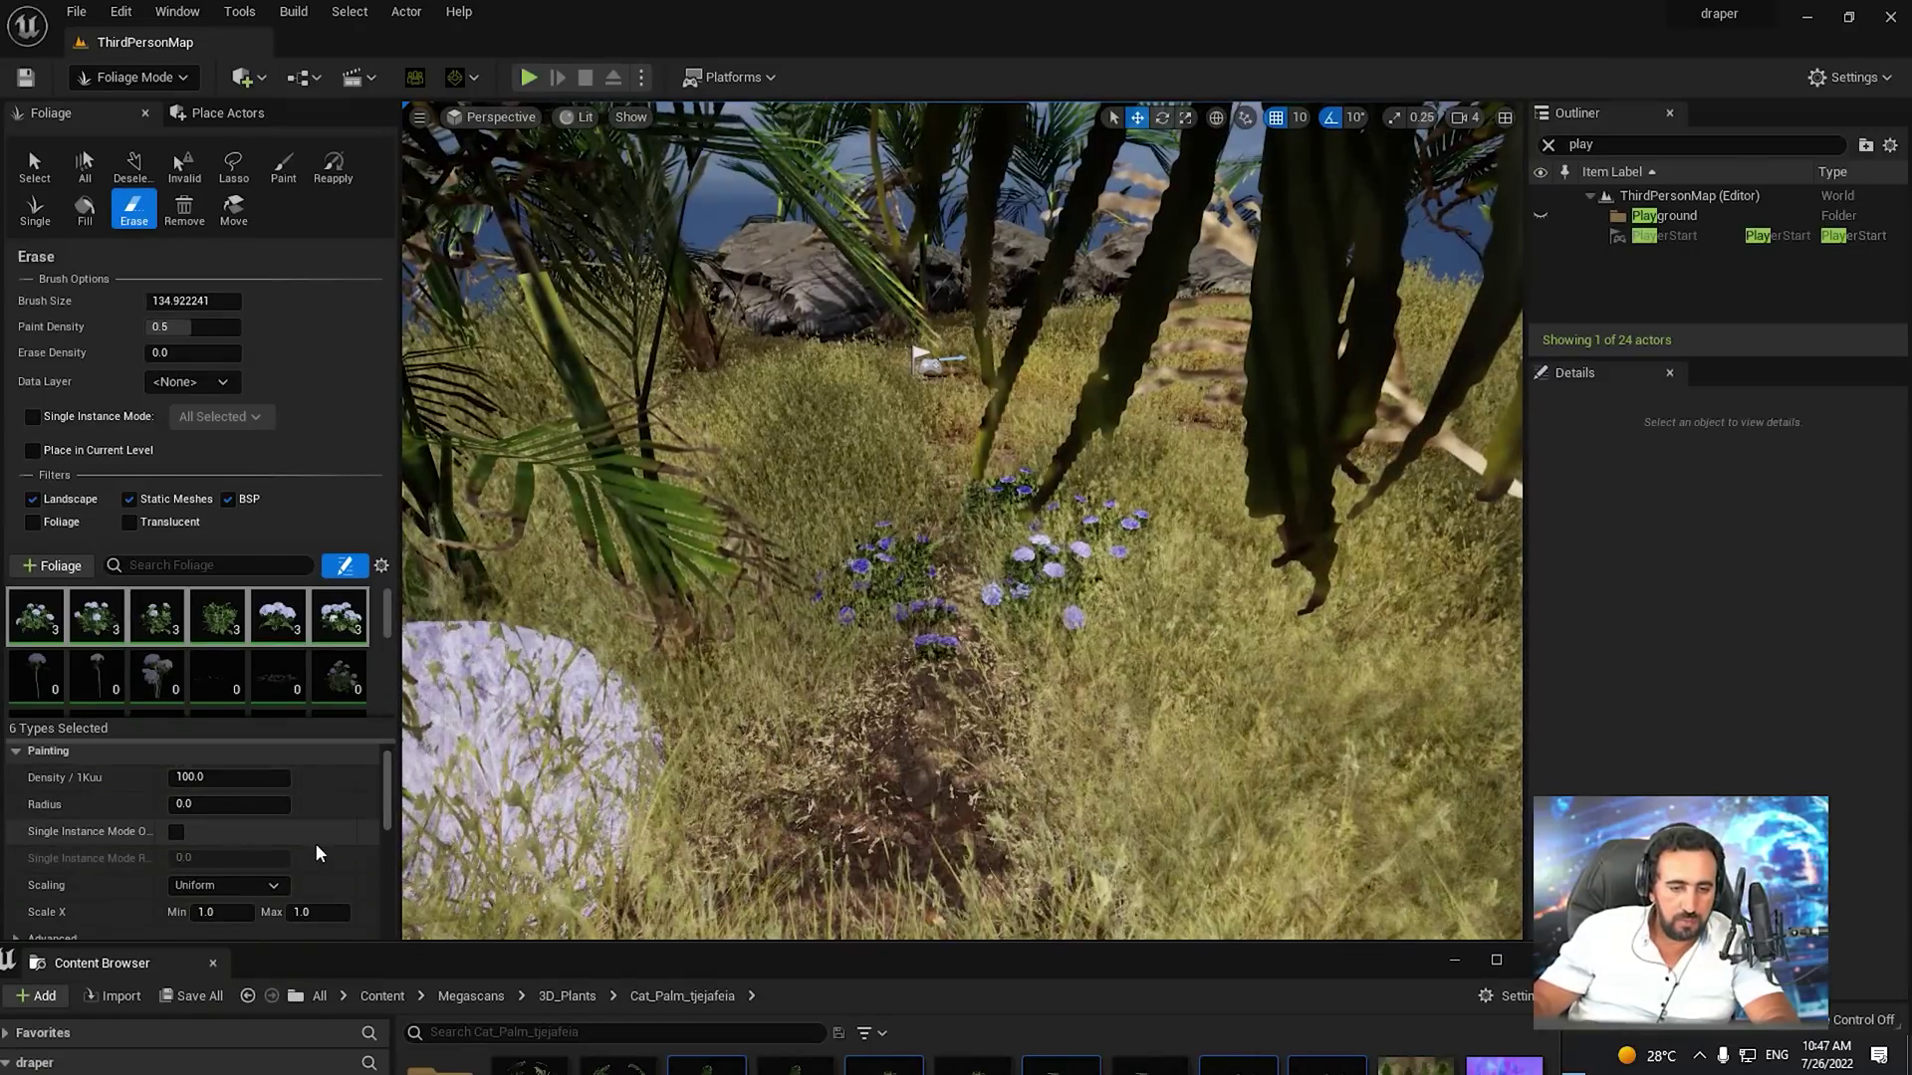
click(325, 881)
text(5)
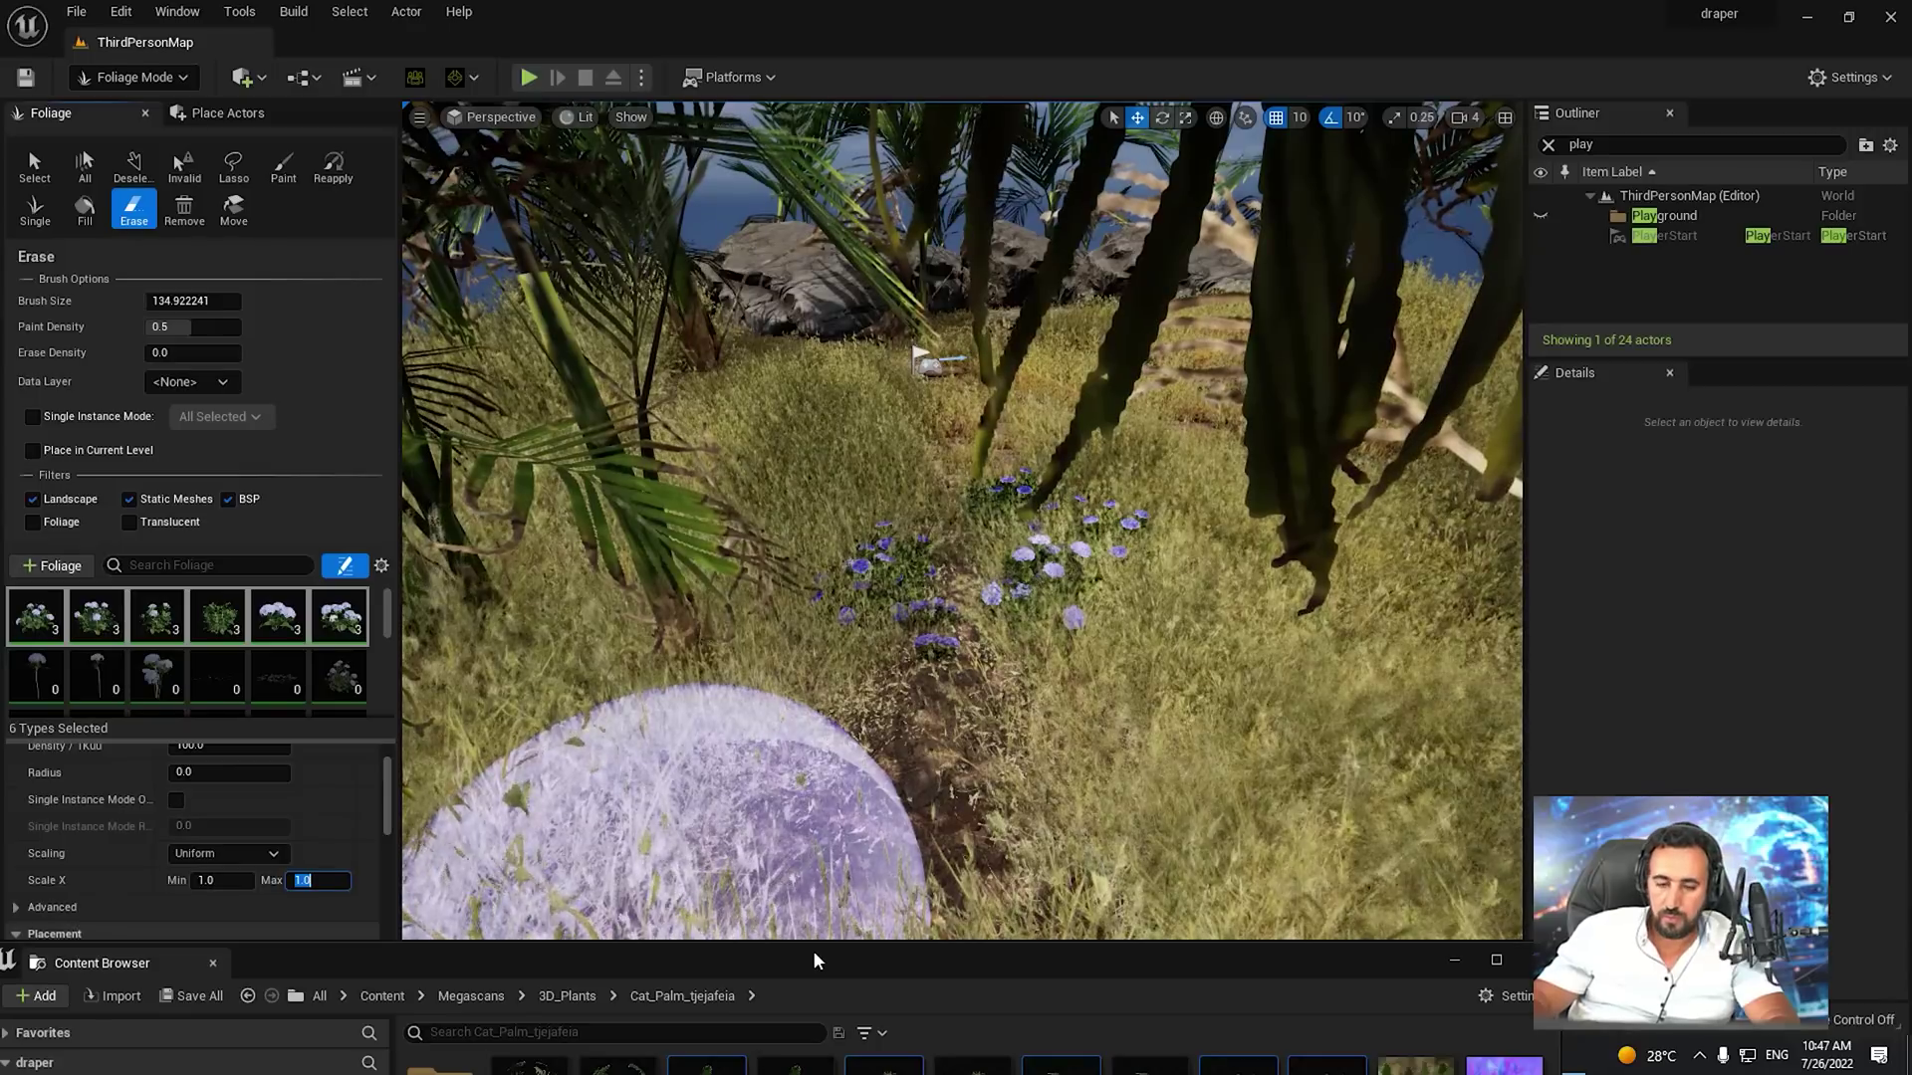
key(Return)
text(3)
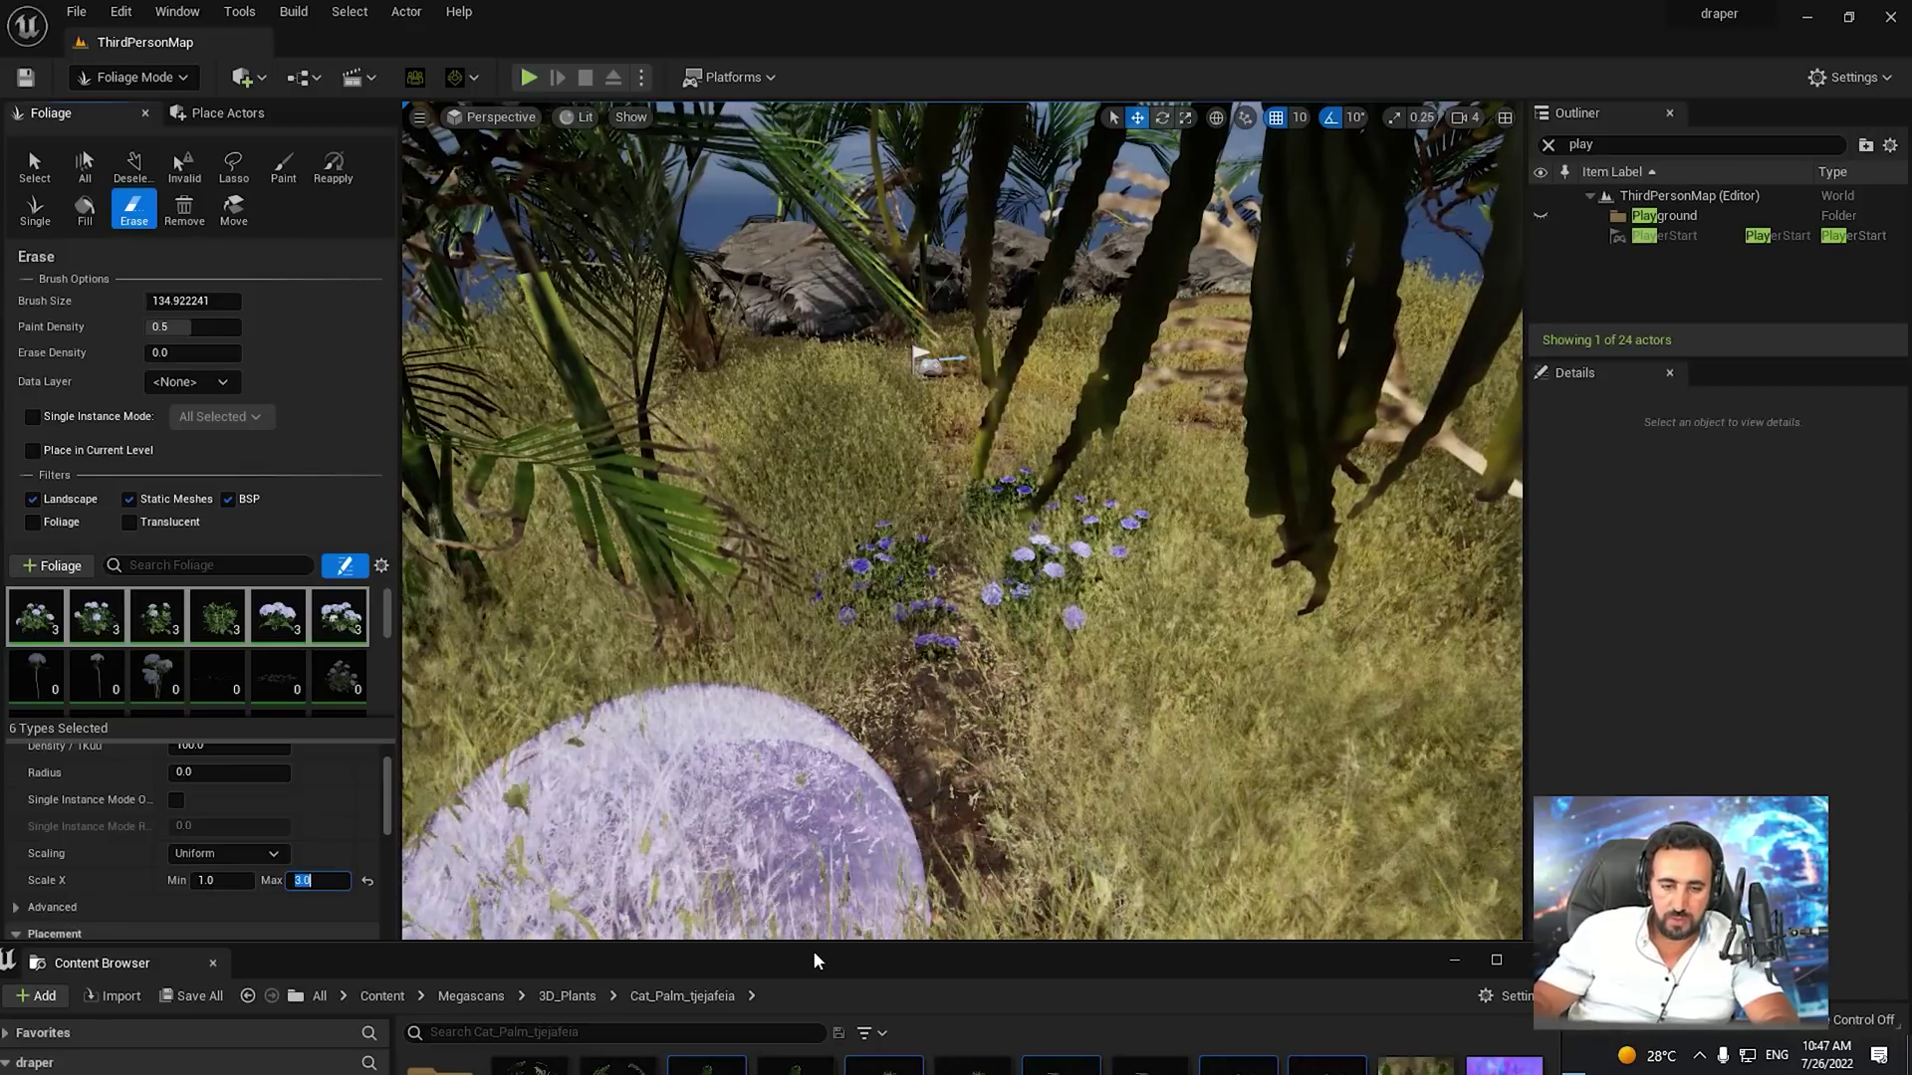
click(221, 880)
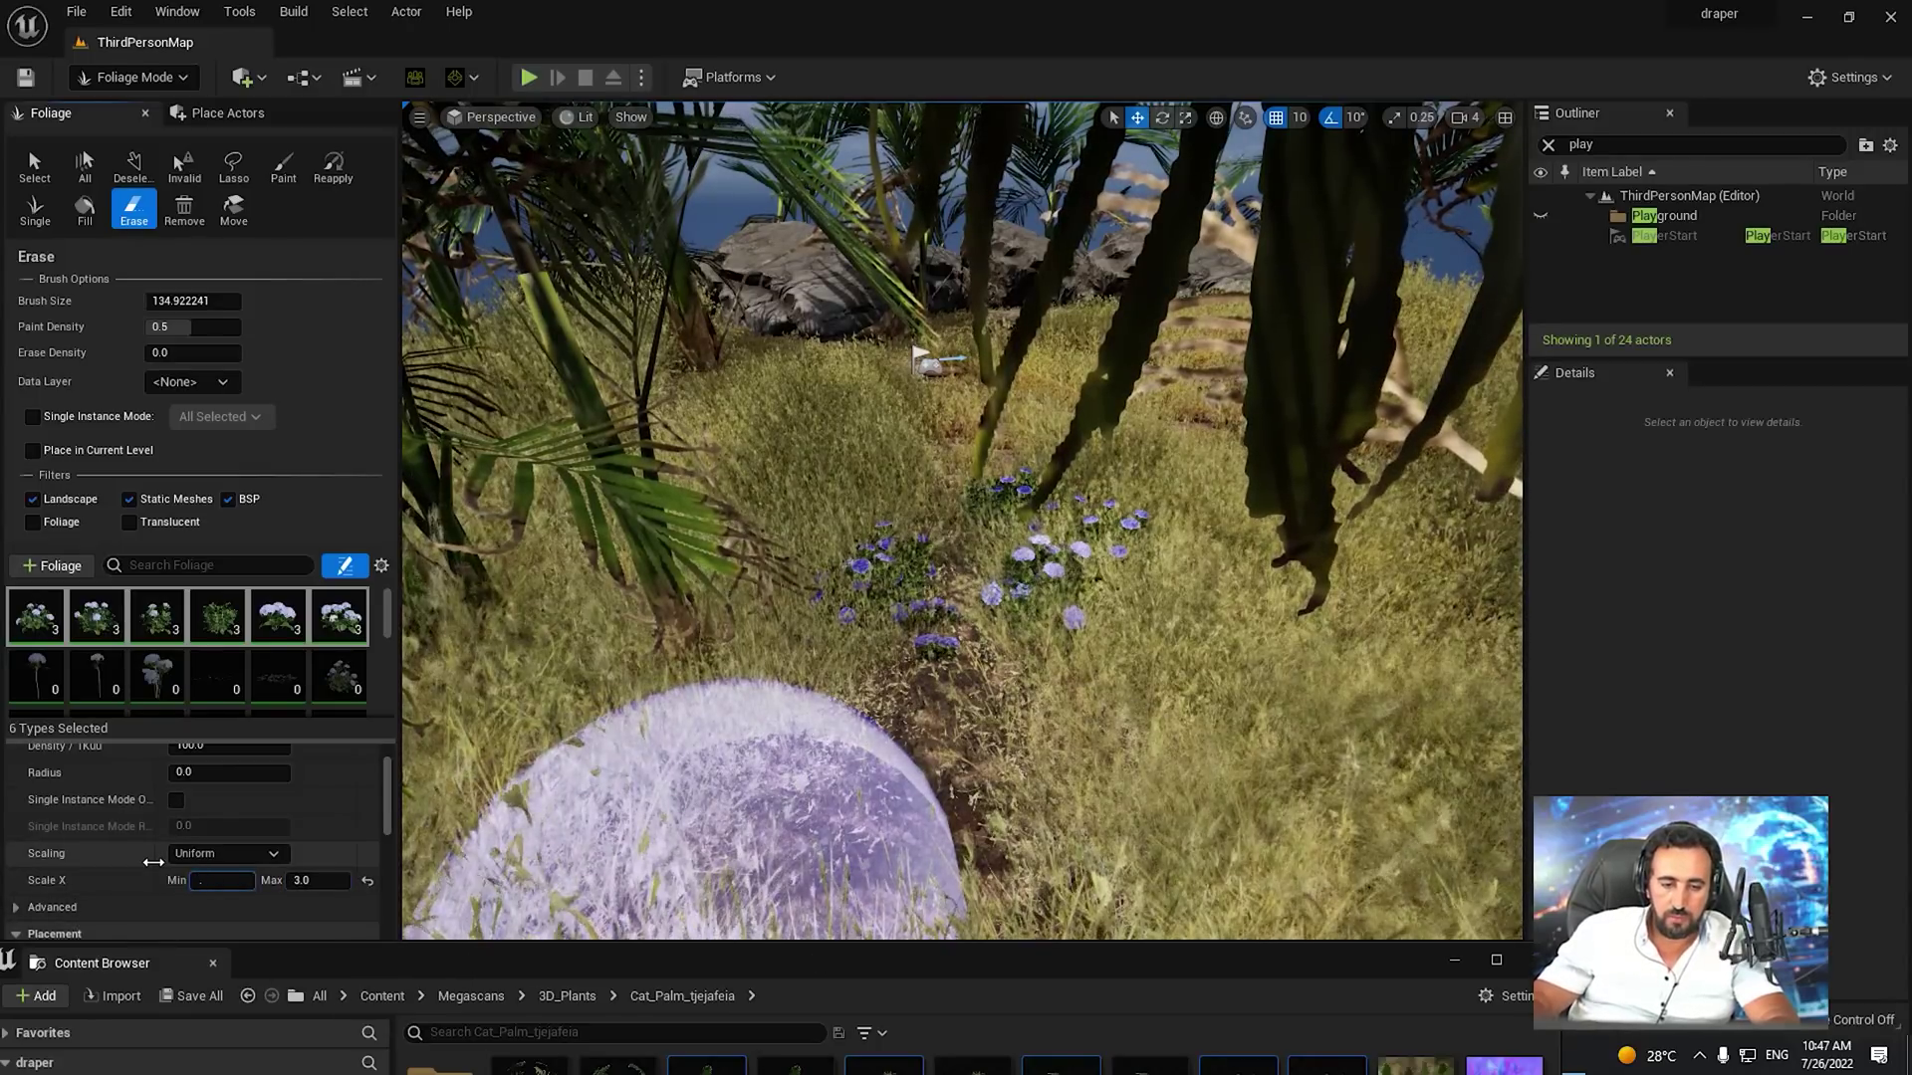
text(0.5)
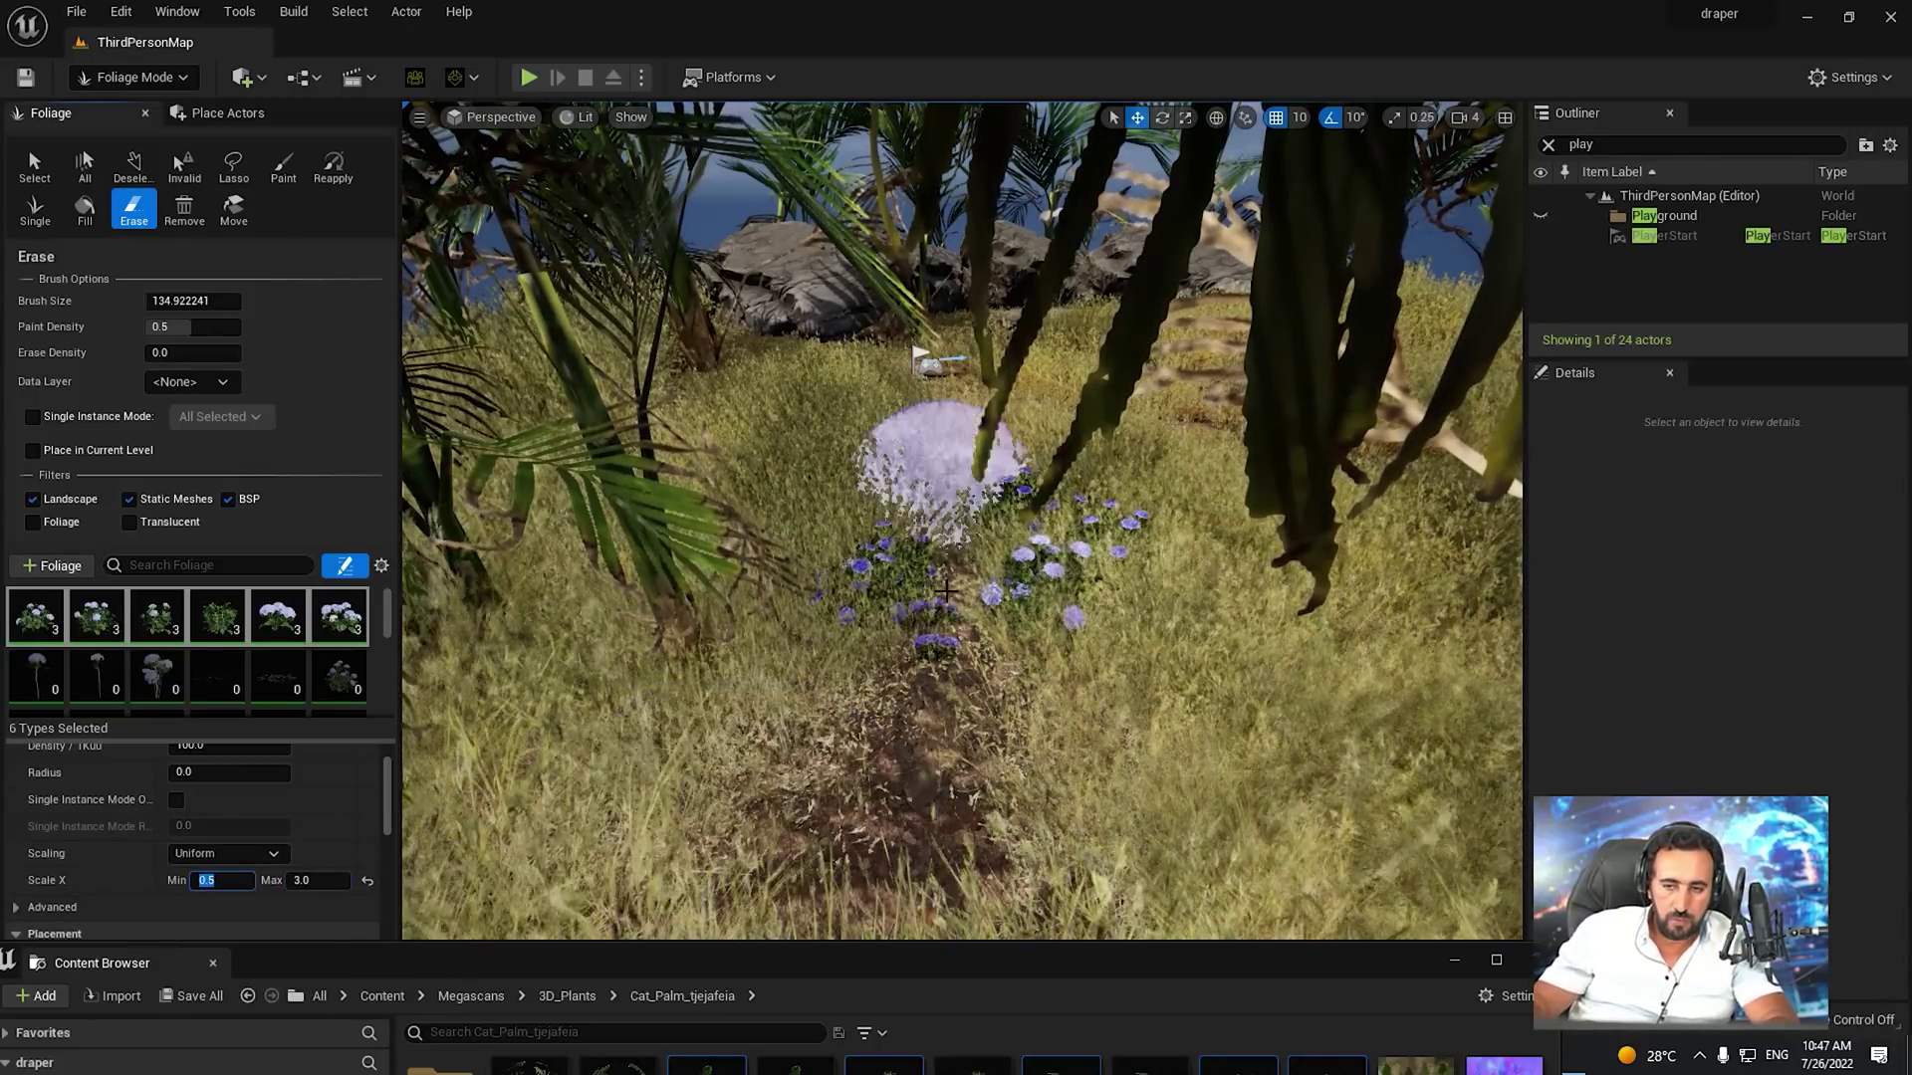
Paint hydrangeas near the palms and boulders, reducing their density to 2 to scatter more around the edges of the grassy ground
right_drag(985, 478, 862, 661)
scroll(741, 572, up, 4)
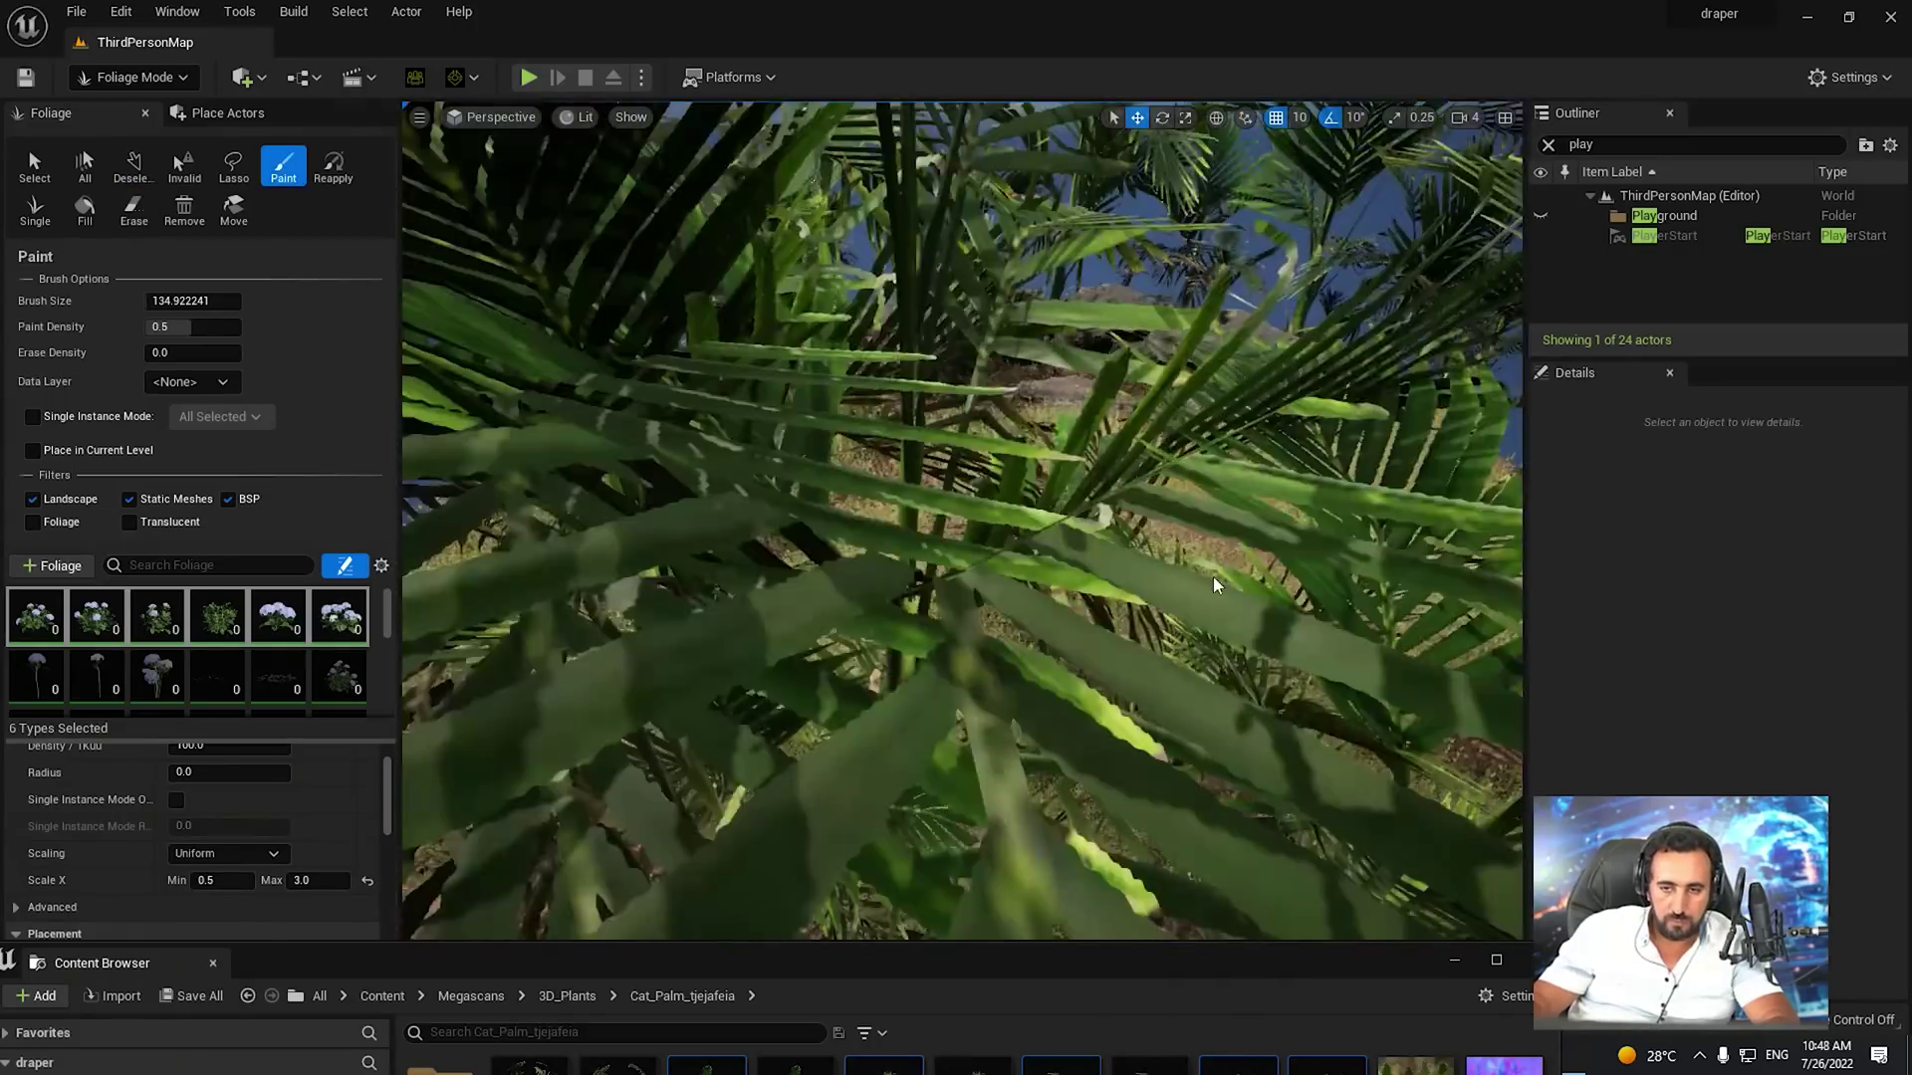
right_drag(926, 448, 882, 406)
scroll(743, 495, up, 3)
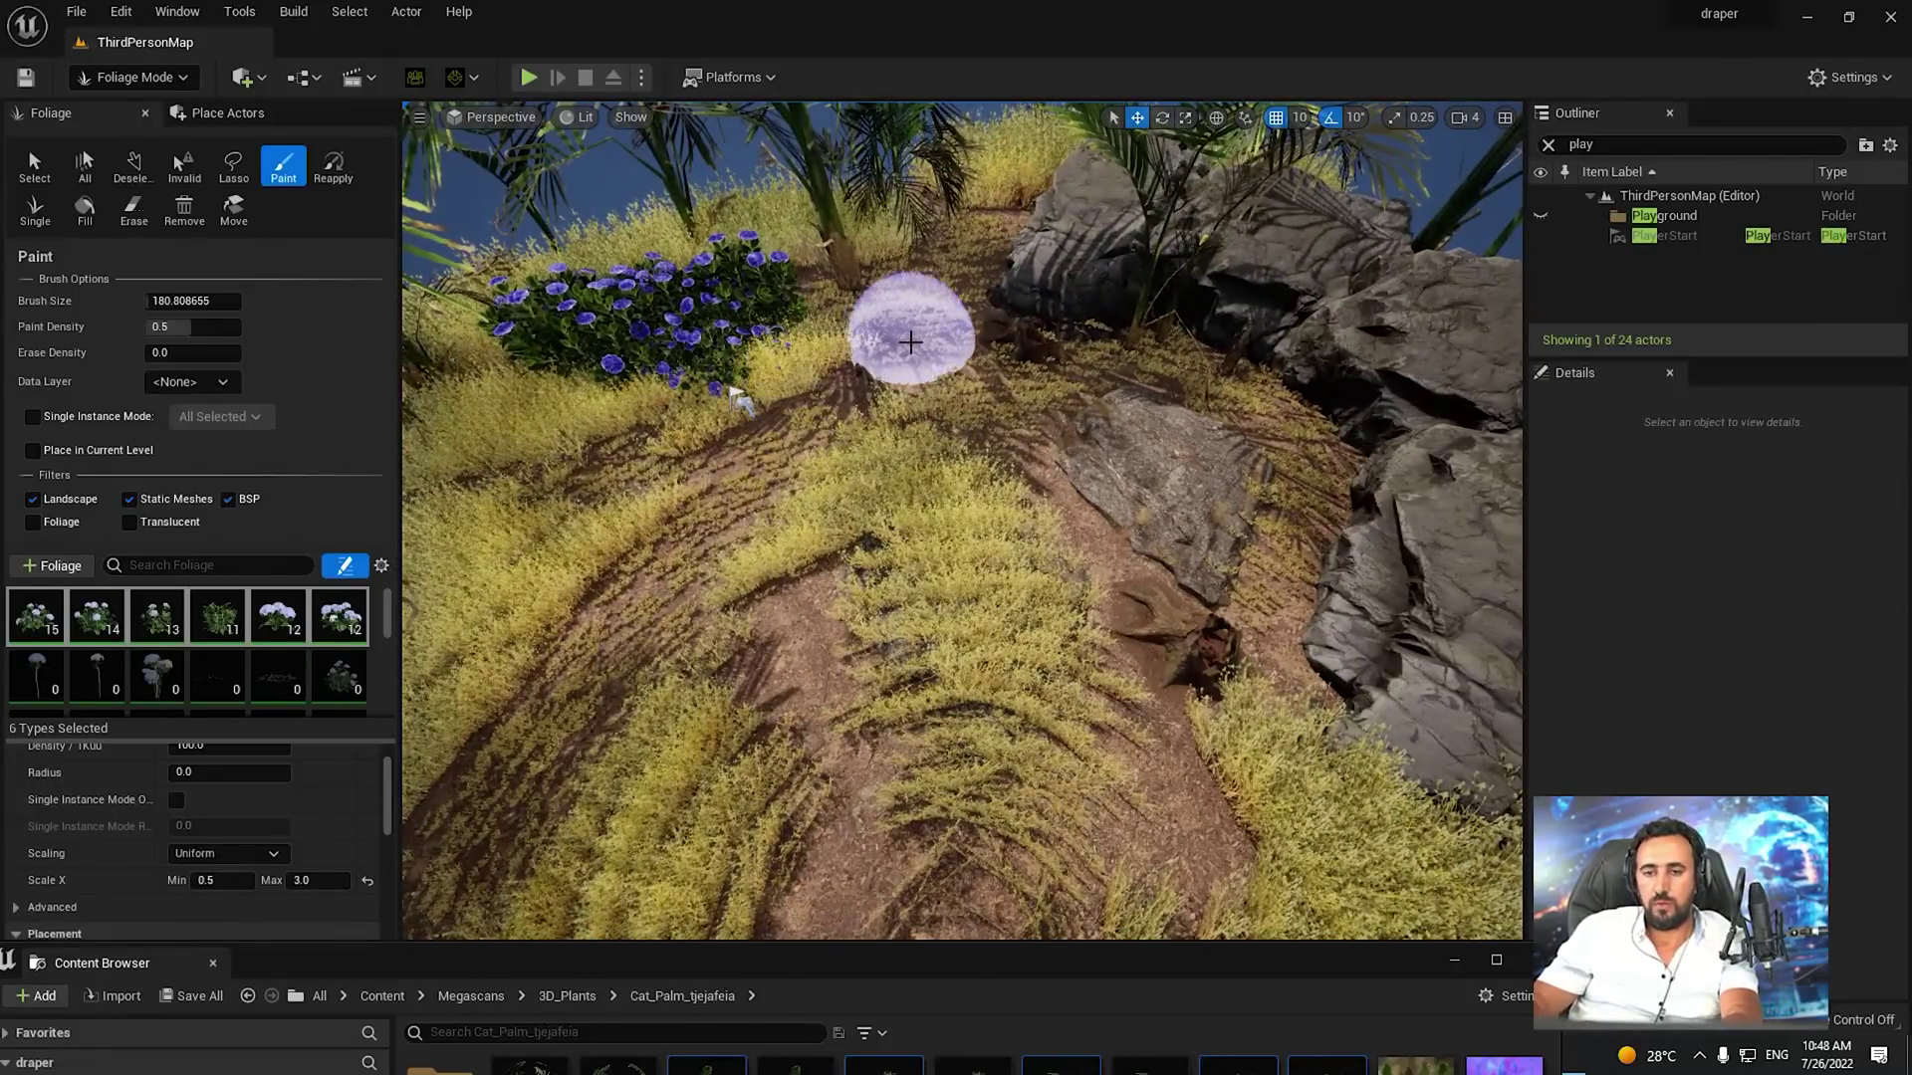
right_drag(1316, 487, 1272, 462)
scroll(246, 787, up, 2)
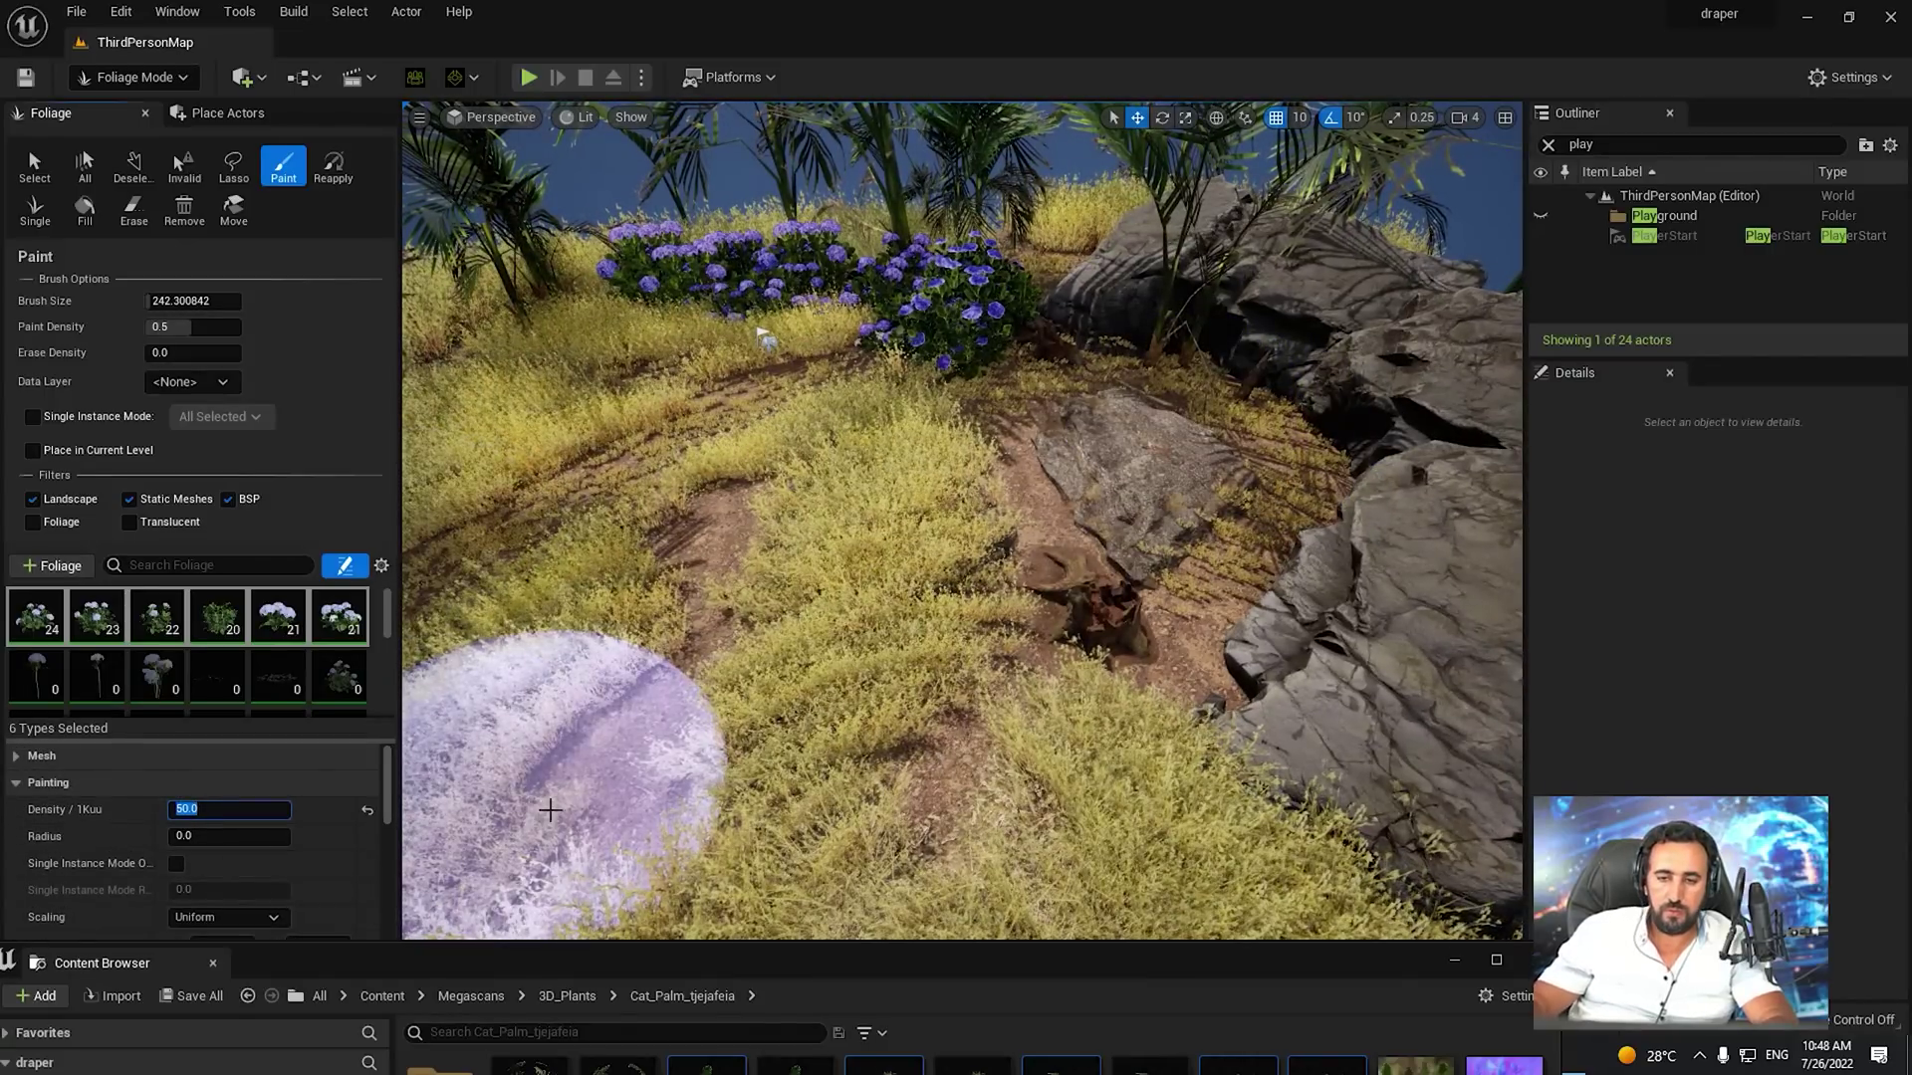
key(s)
right_drag(1107, 617, 999, 643)
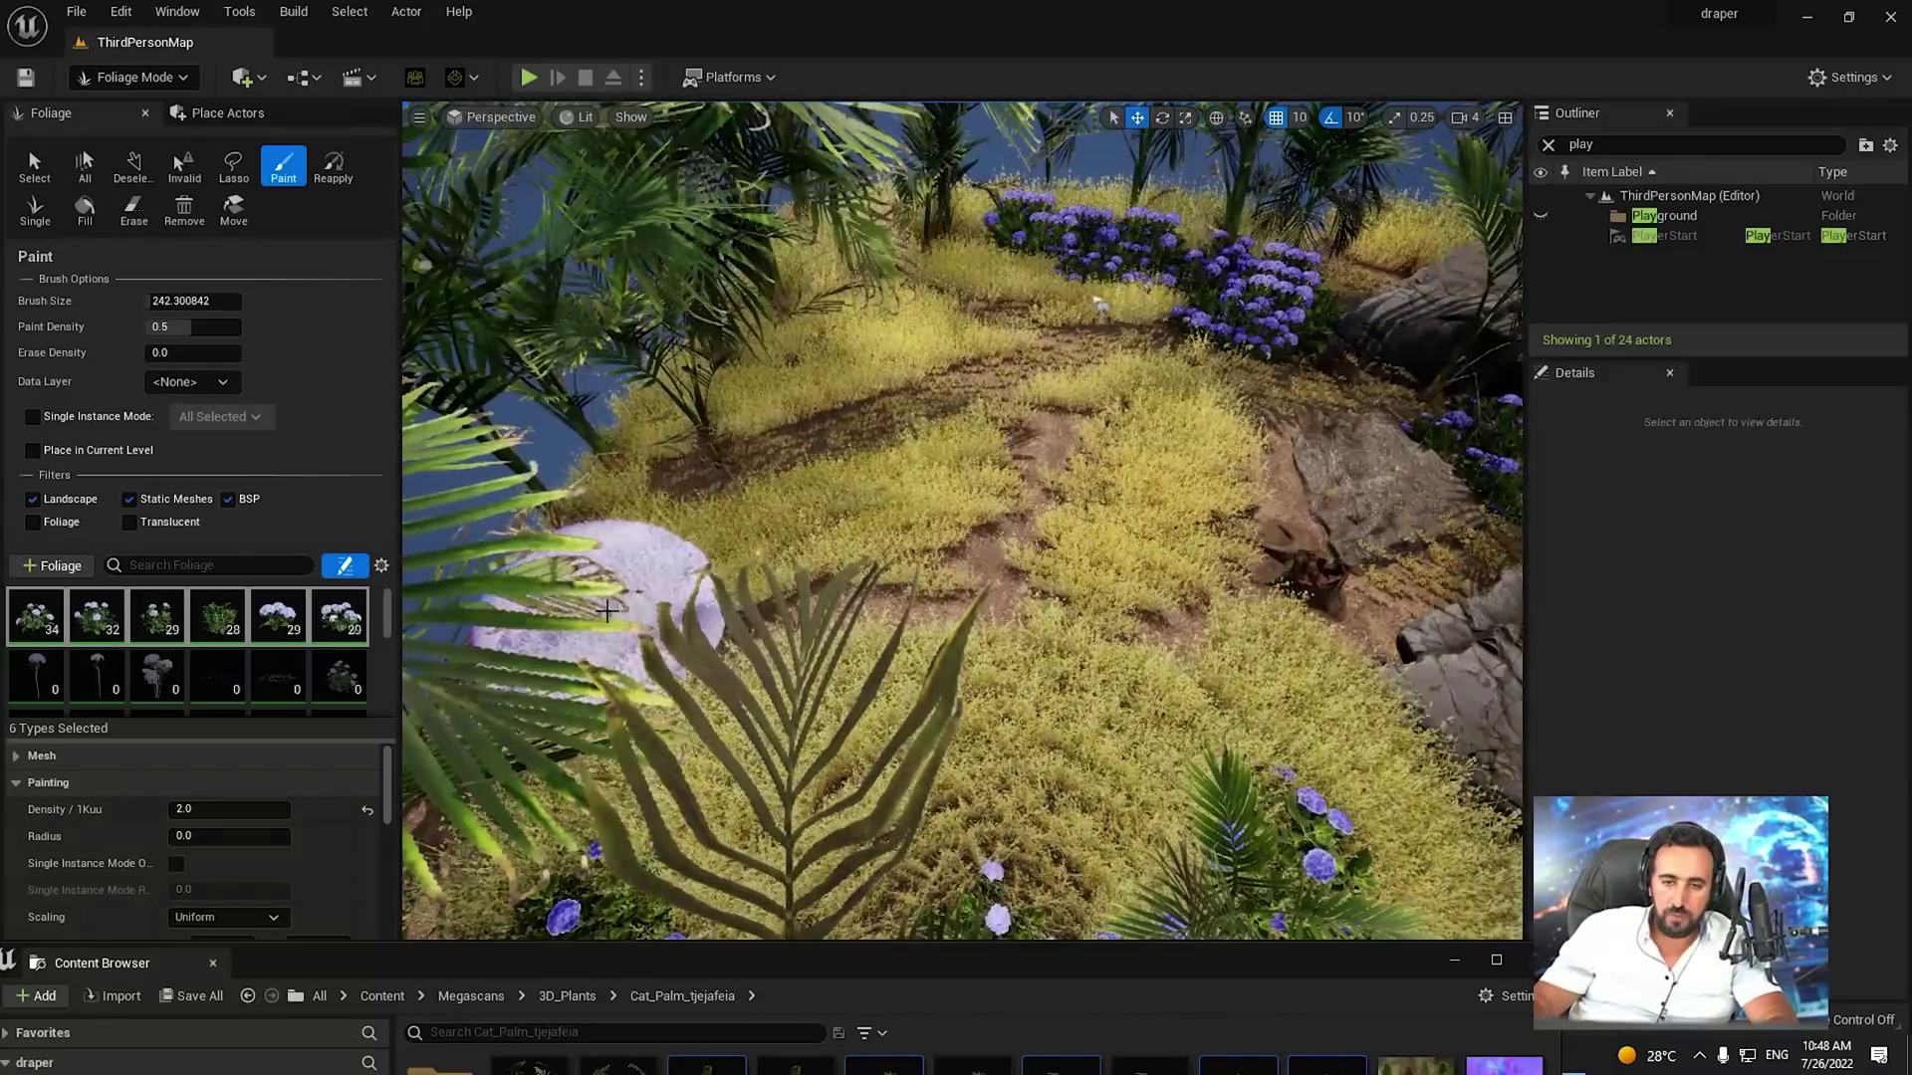
Paint the six selected hydrangea types in clusters along the central dirt path and at the grass edge near the palms
key(w)
mouse_move(737, 432)
right_down()
mouse_move(735, 518)
mouse_move(697, 478)
mouse_move(720, 433)
right_up()
key(s)
right_drag(1122, 663, 1113, 483)
click(846, 627)
drag(1039, 566, 1155, 408)
mouse_move(968, 717)
right_down()
mouse_move(986, 752)
mouse_move(1035, 722)
right_up()
key(w)
click(974, 732)
key(s)
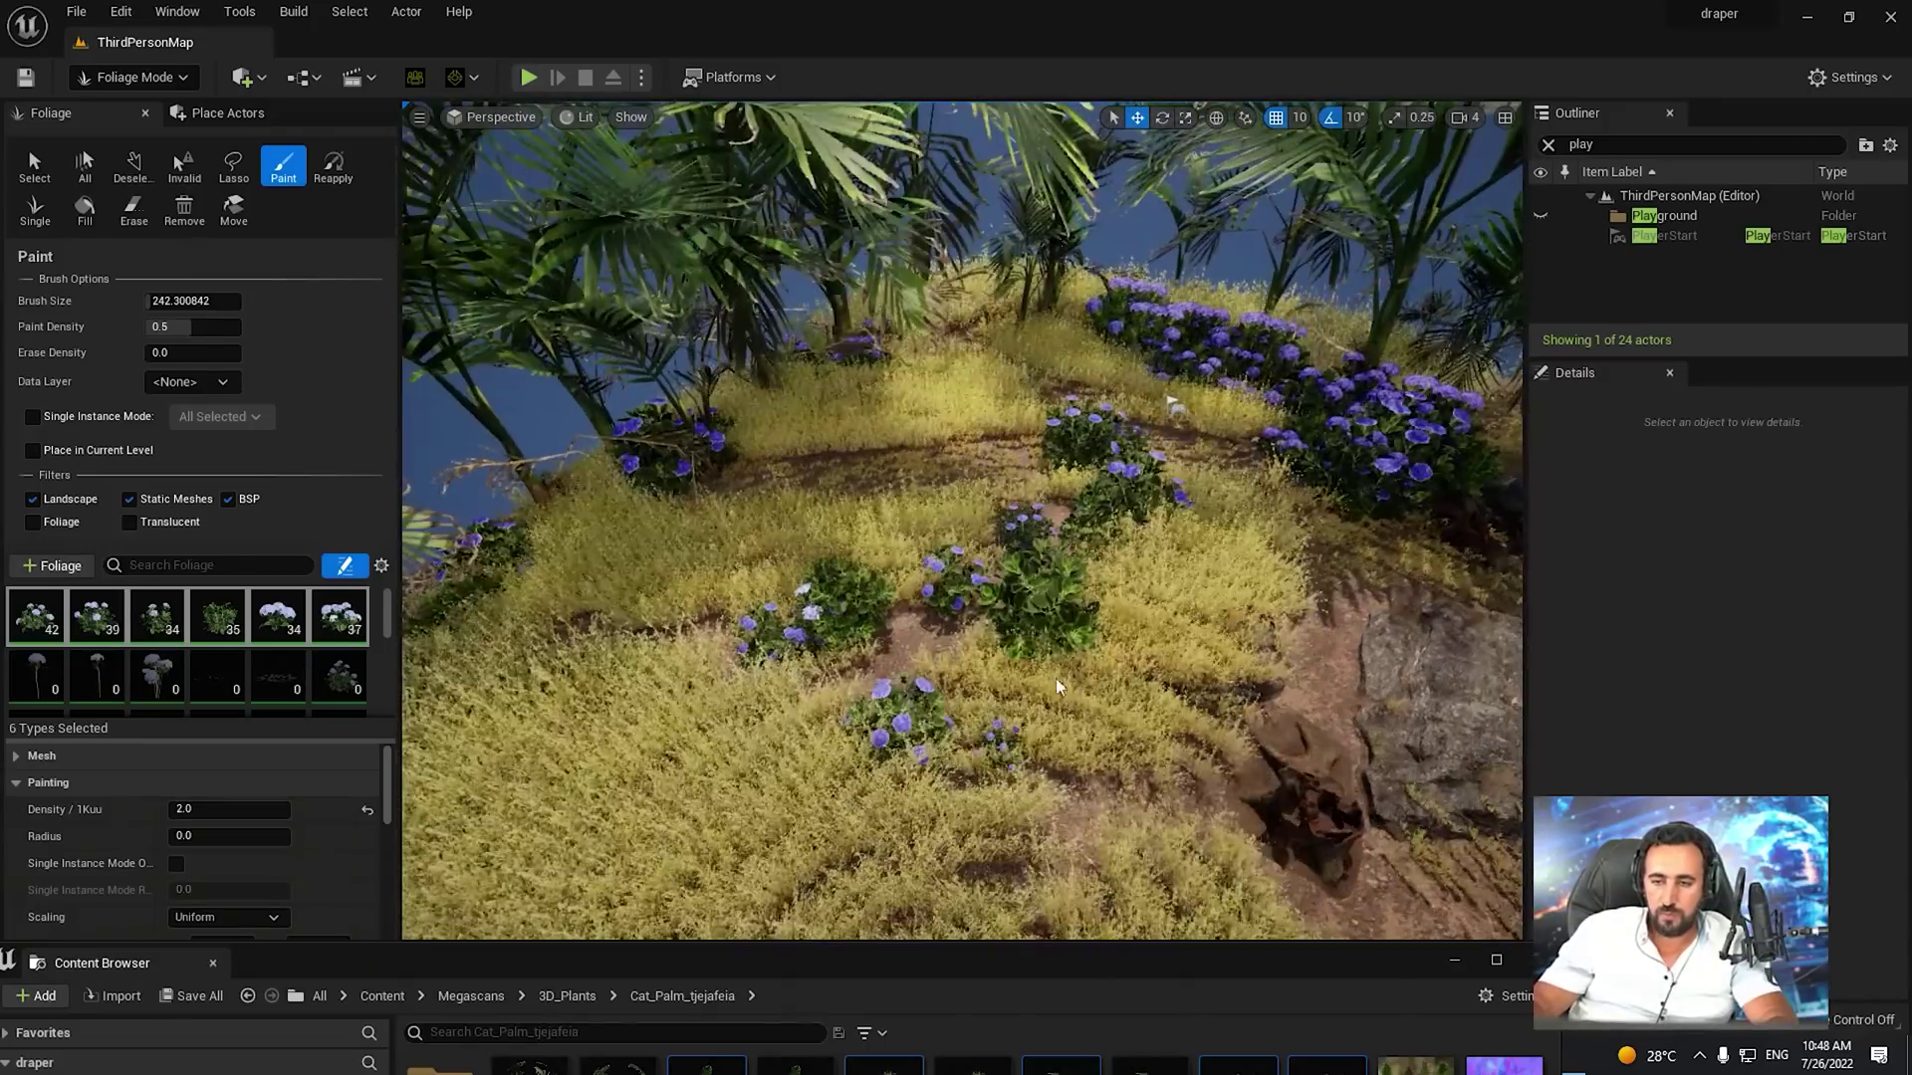
Paint a few more hydrangeas in the foreground grass and beside the large boulder
drag(1069, 818, 1245, 884)
key(s)
right_drag(1245, 883, 1180, 747)
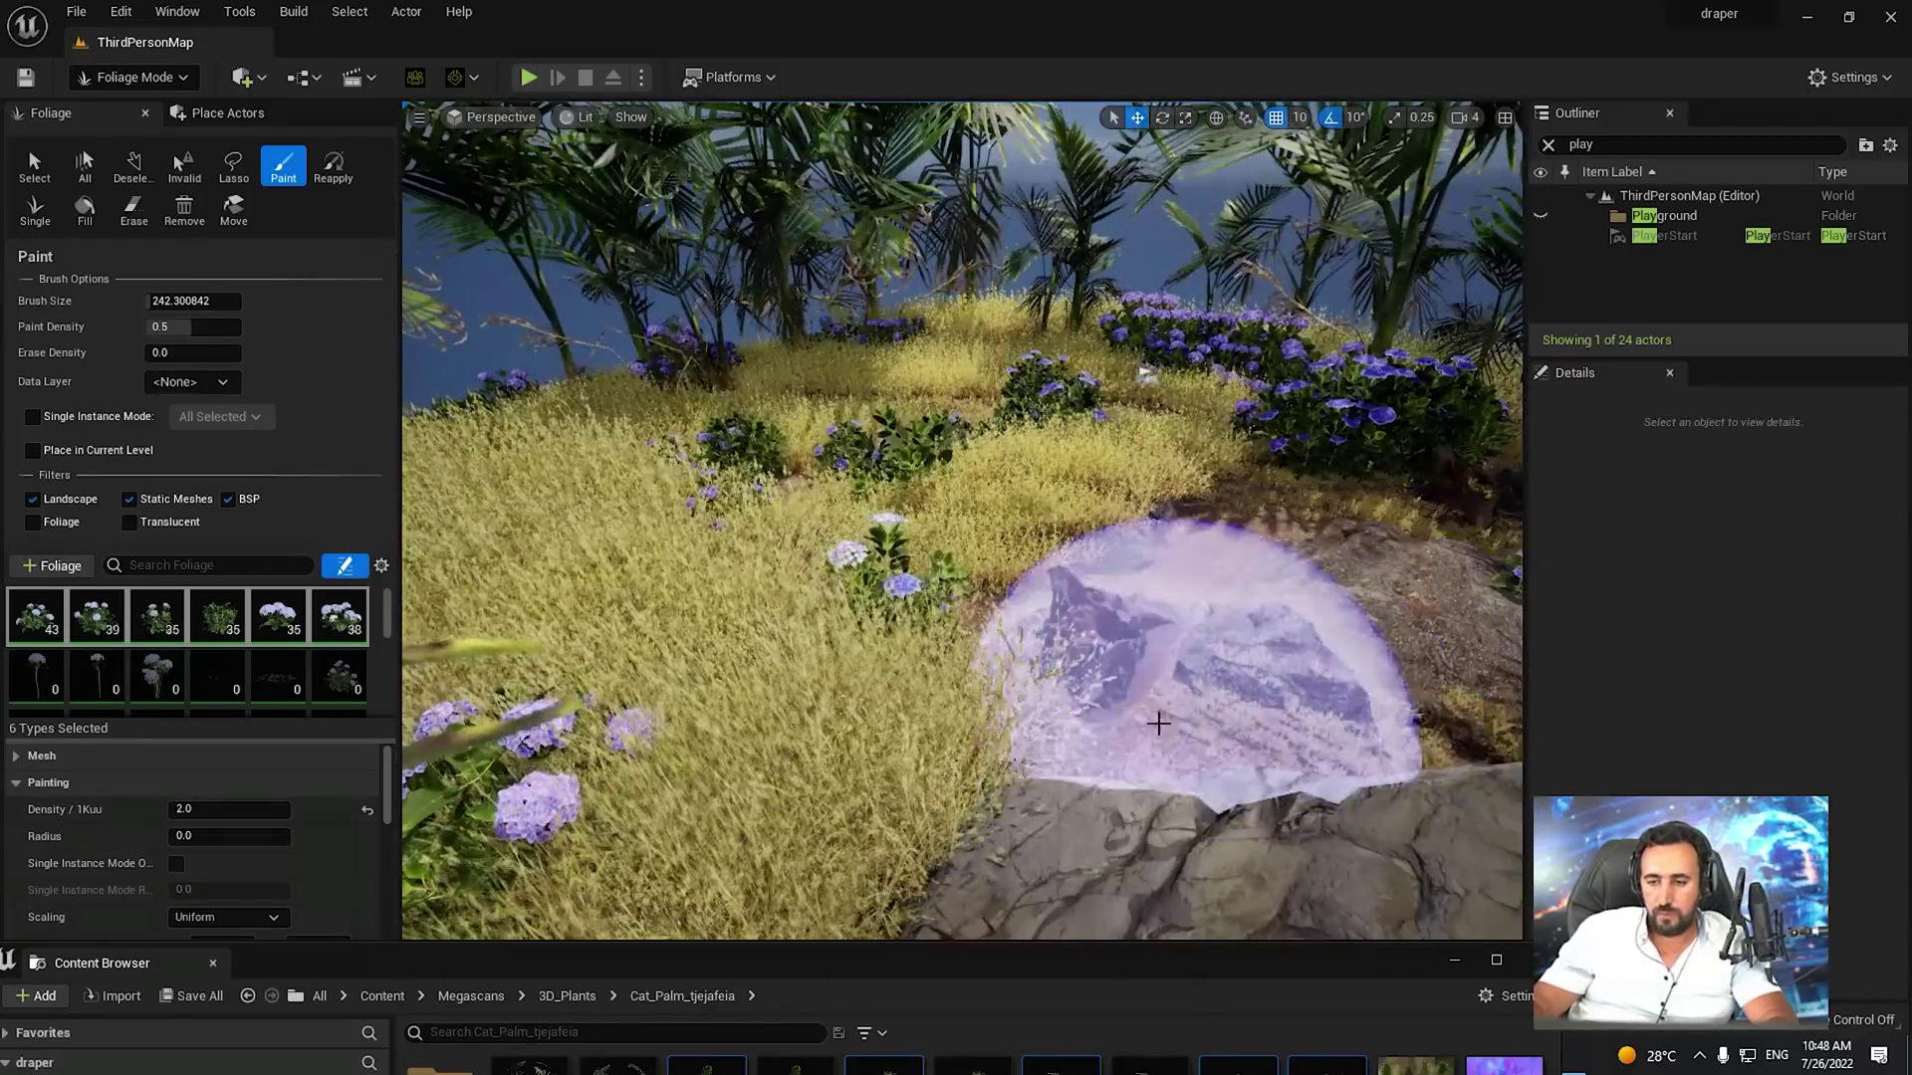
click(1113, 687)
mouse_move(1113, 687)
right_down()
mouse_move(1105, 786)
mouse_move(1125, 816)
mouse_move(1055, 687)
mouse_move(1055, 732)
right_up()
key(s)
key(w)
key(a)
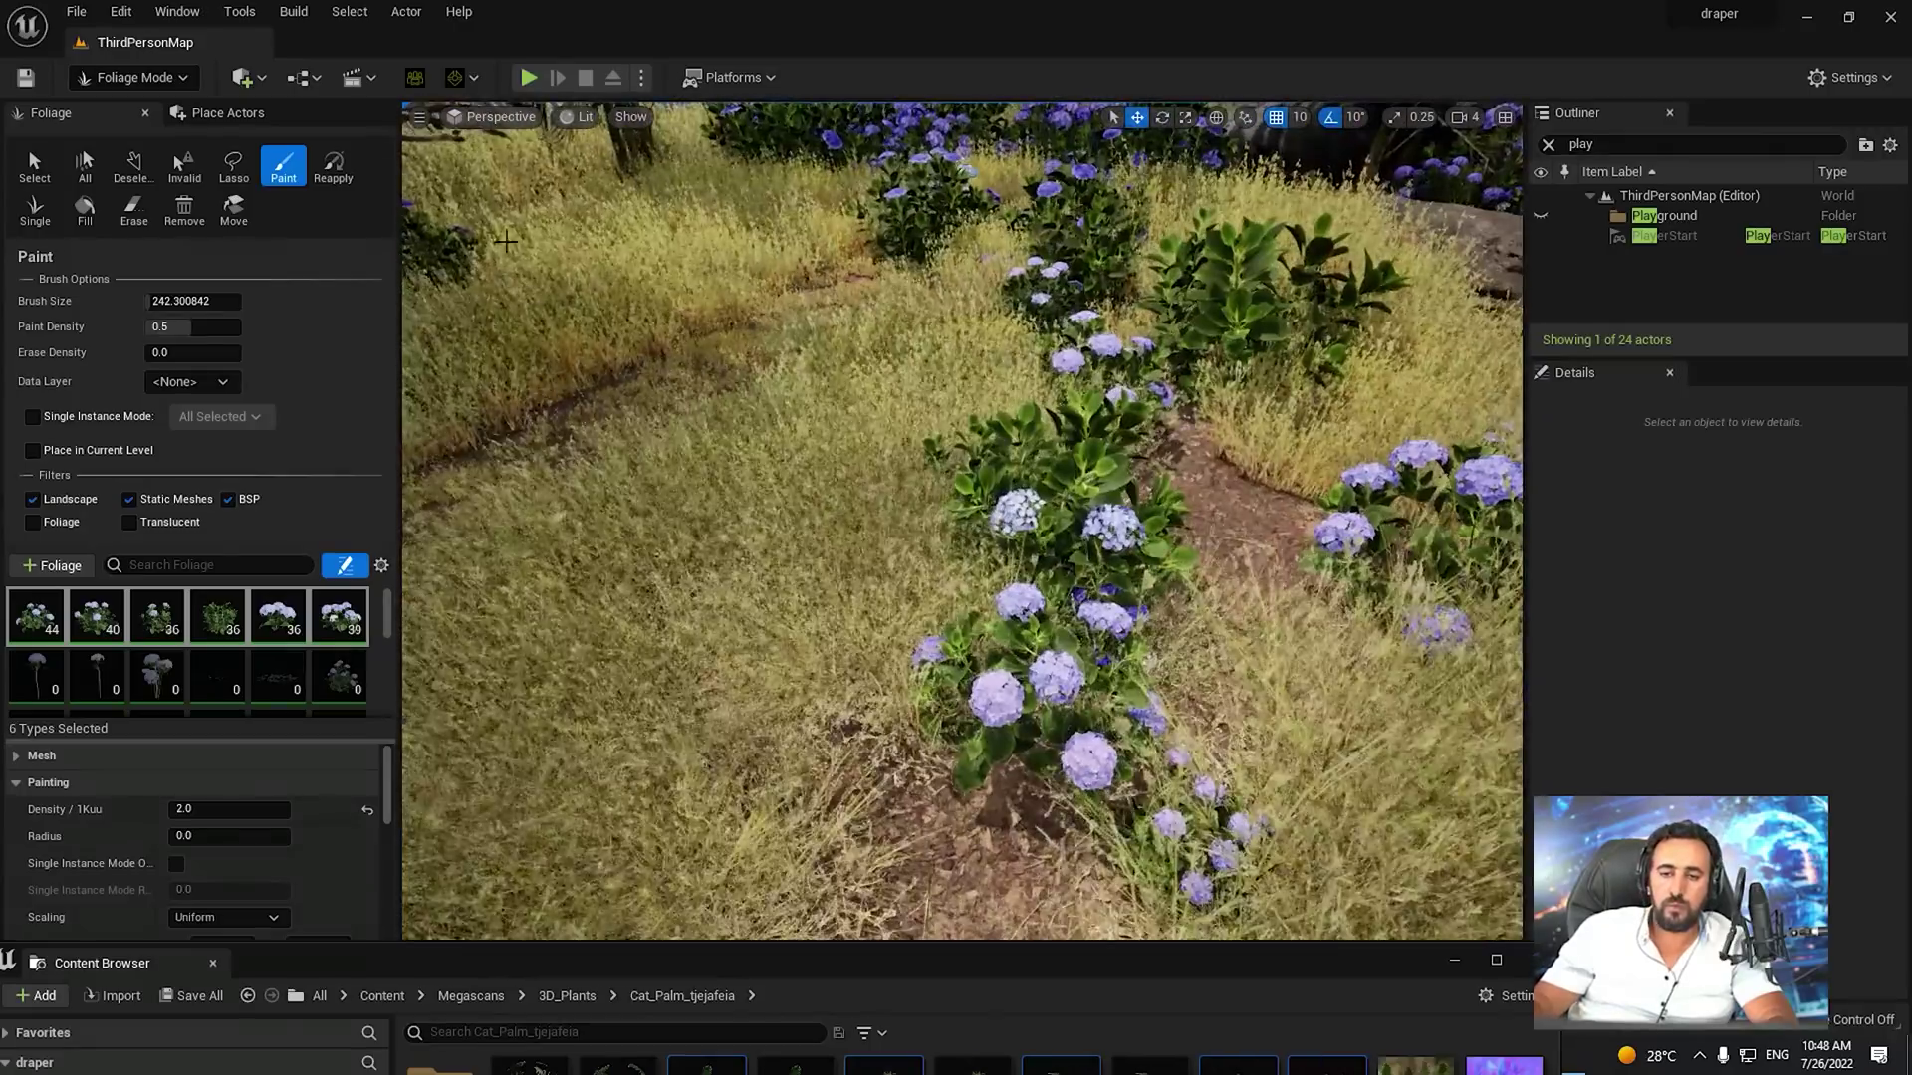
Scatter hydrangeas over the open grass beside the path and out towards the outer edge of the ground
click(599, 510)
key(s)
right_drag(1175, 518, 1195, 587)
key(w)
click(1465, 463)
key(d)
mouse_move(1374, 538)
right_down()
mouse_move(1195, 717)
mouse_move(1125, 754)
mouse_move(1024, 687)
mouse_move(1063, 715)
right_up()
key(d)
click(1085, 652)
click(970, 766)
key(s)
mouse_move(970, 766)
right_down()
mouse_move(1107, 723)
mouse_move(1101, 697)
mouse_move(1005, 712)
mouse_move(1036, 711)
right_up()
key(s)
key(s)
click(1129, 692)
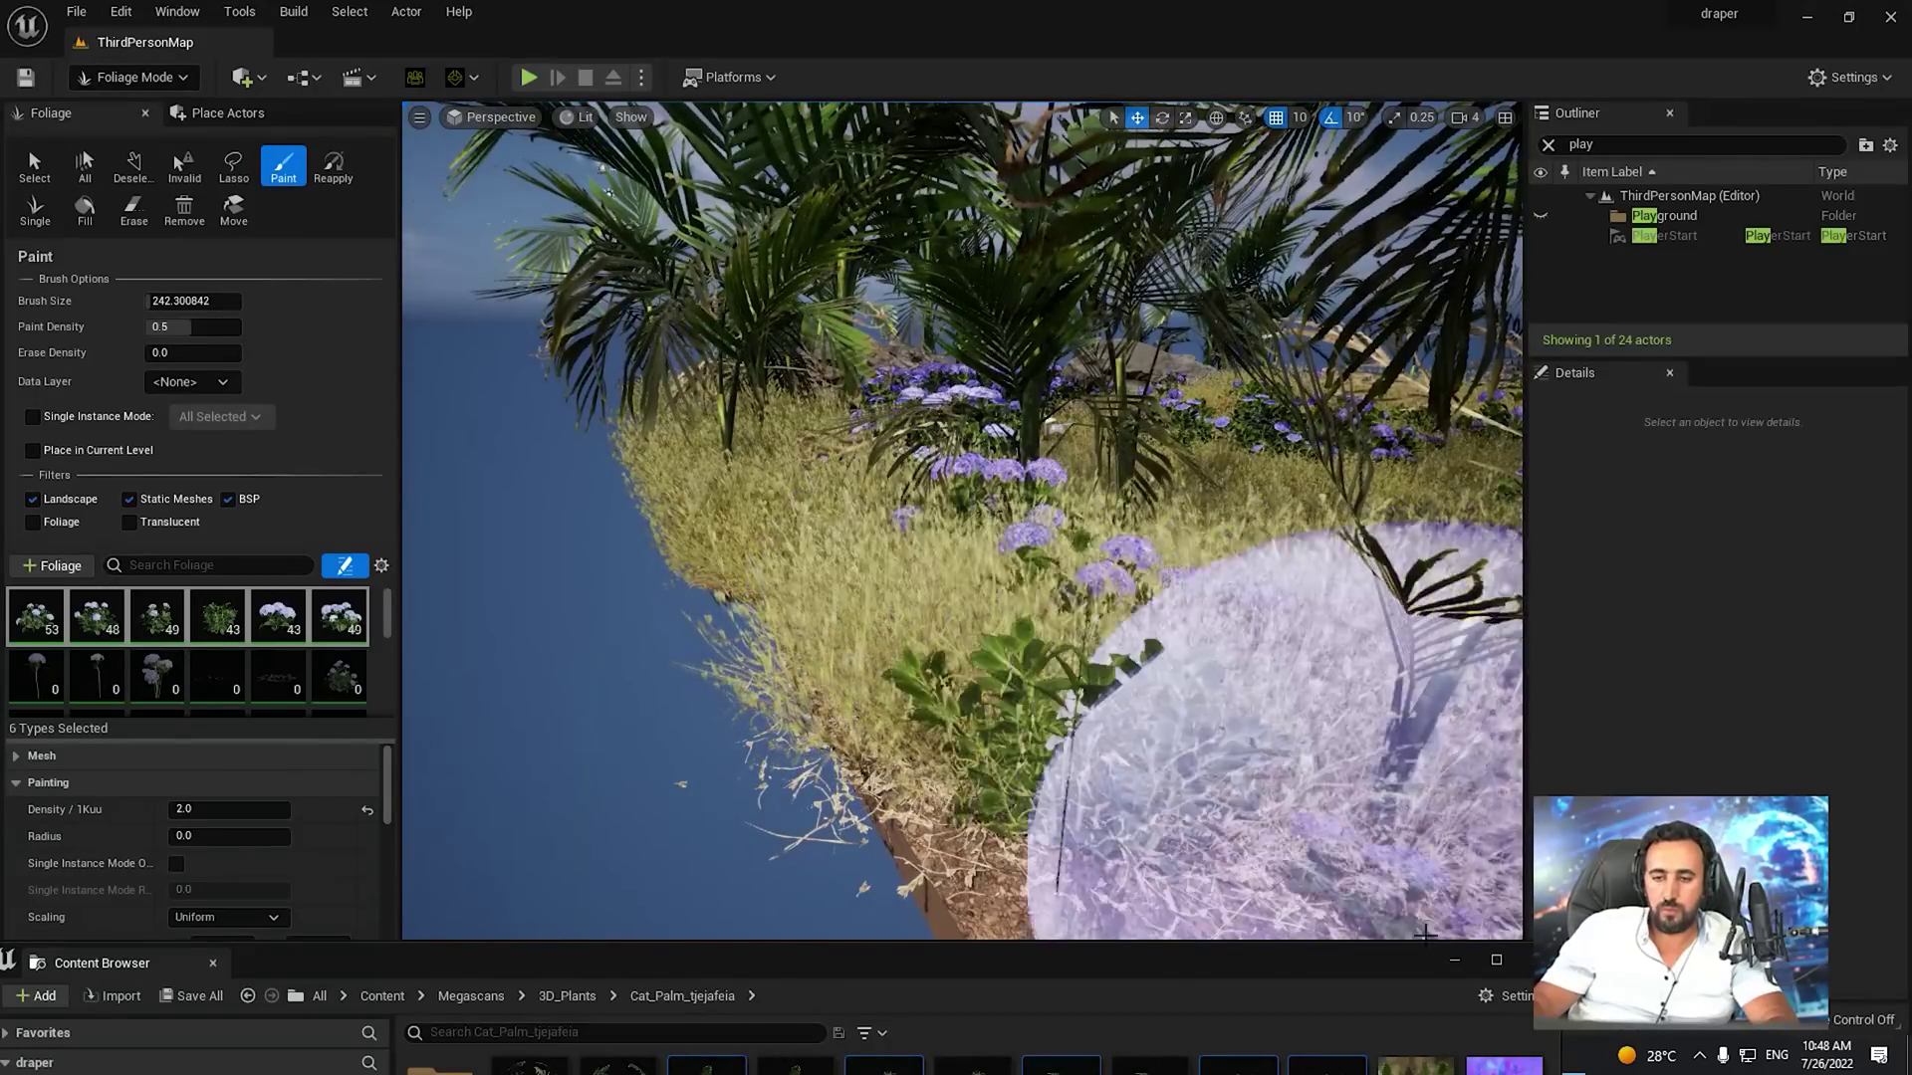
Paint hydrangeas beneath the palms along the rim of the terrain
mouse_move(1357, 746)
right_down()
mouse_move(1383, 771)
mouse_move(1295, 746)
right_up()
key(d)
right_drag(617, 732, 610, 729)
key(e)
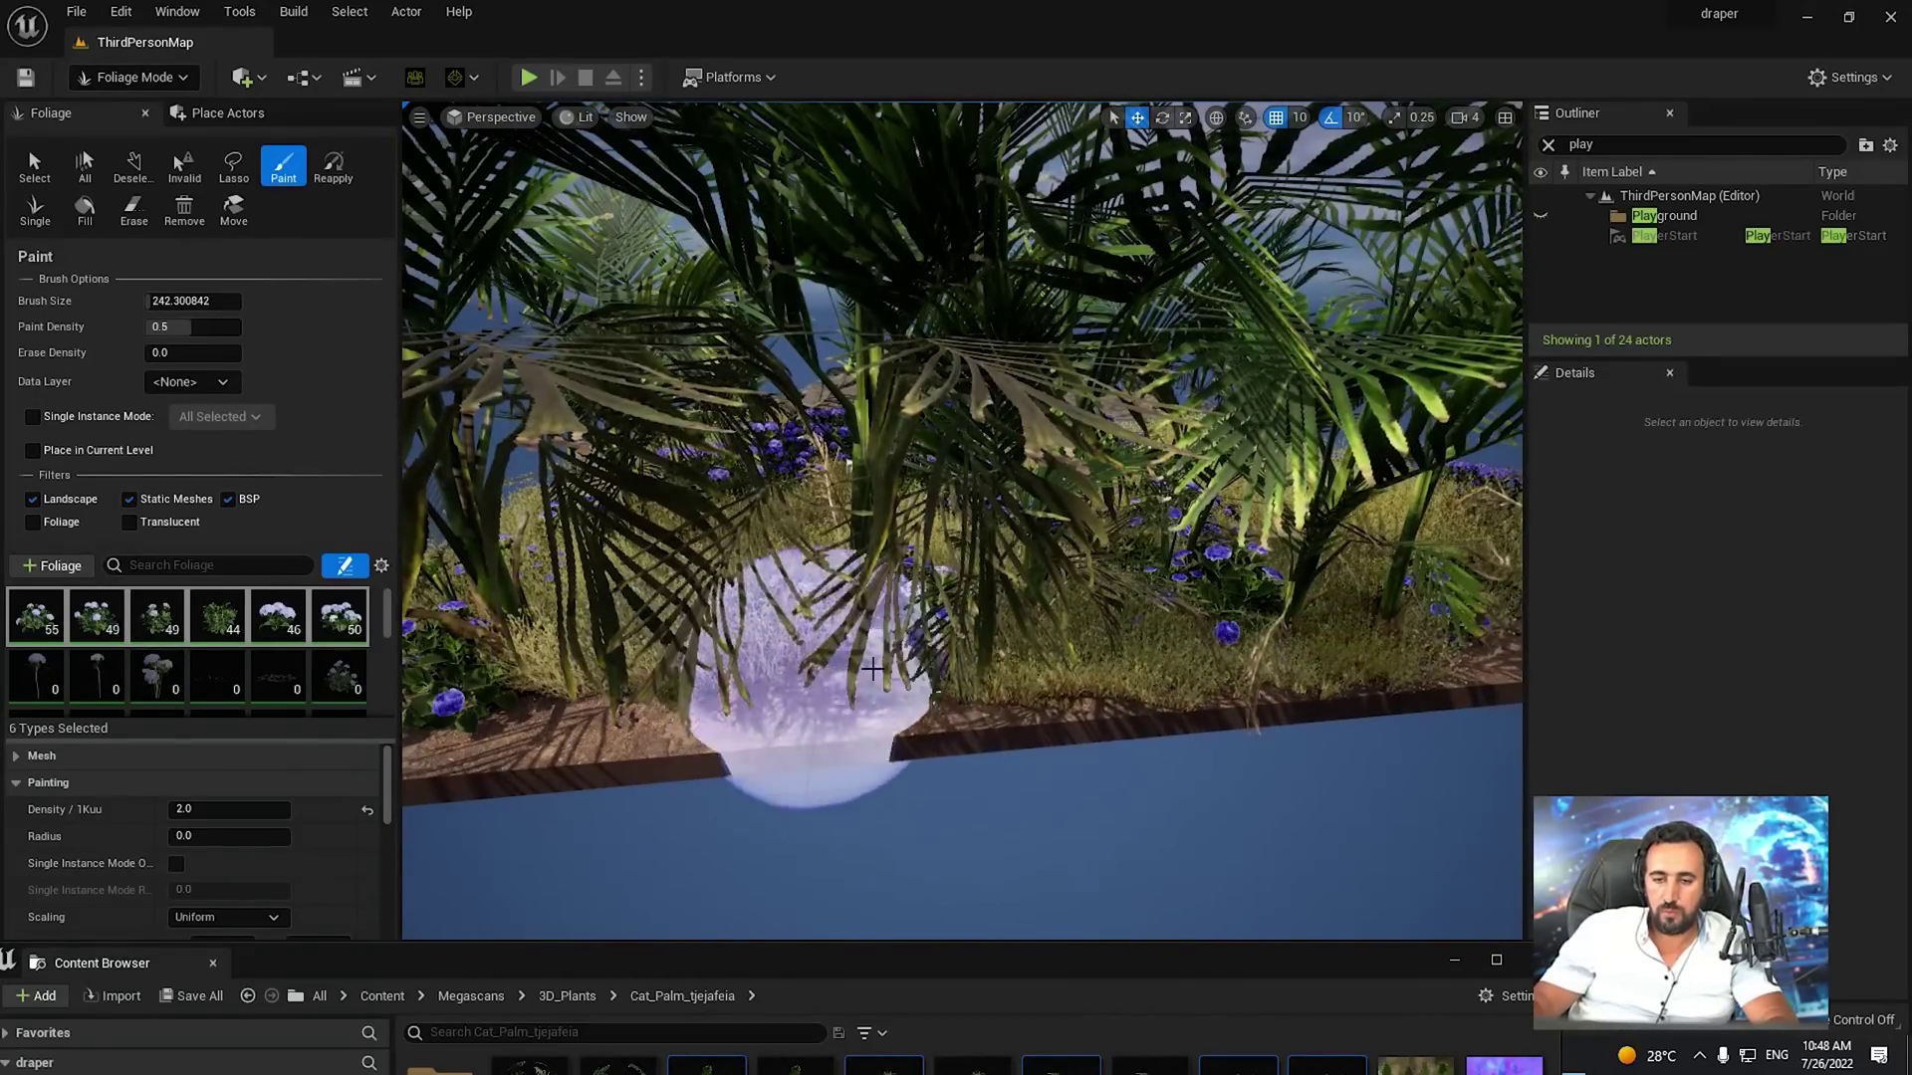
drag(872, 669, 1394, 625)
right_drag(1394, 625, 1314, 638)
key(d)
right_drag(996, 696, 1024, 734)
click(1024, 734)
right_drag(1173, 618, 1215, 637)
mouse_move(1038, 687)
right_down()
mouse_move(1042, 709)
mouse_move(1038, 687)
right_up()
mouse_move(774, 496)
right_down()
mouse_move(826, 507)
mouse_move(846, 448)
mouse_move(737, 424)
mouse_move(747, 438)
mouse_move(696, 443)
right_up()
Switch to Select mode and enable grass wind with the wind intensity, height and speed overrides in the Bigleaf Hydrangea material instance
click(134, 77)
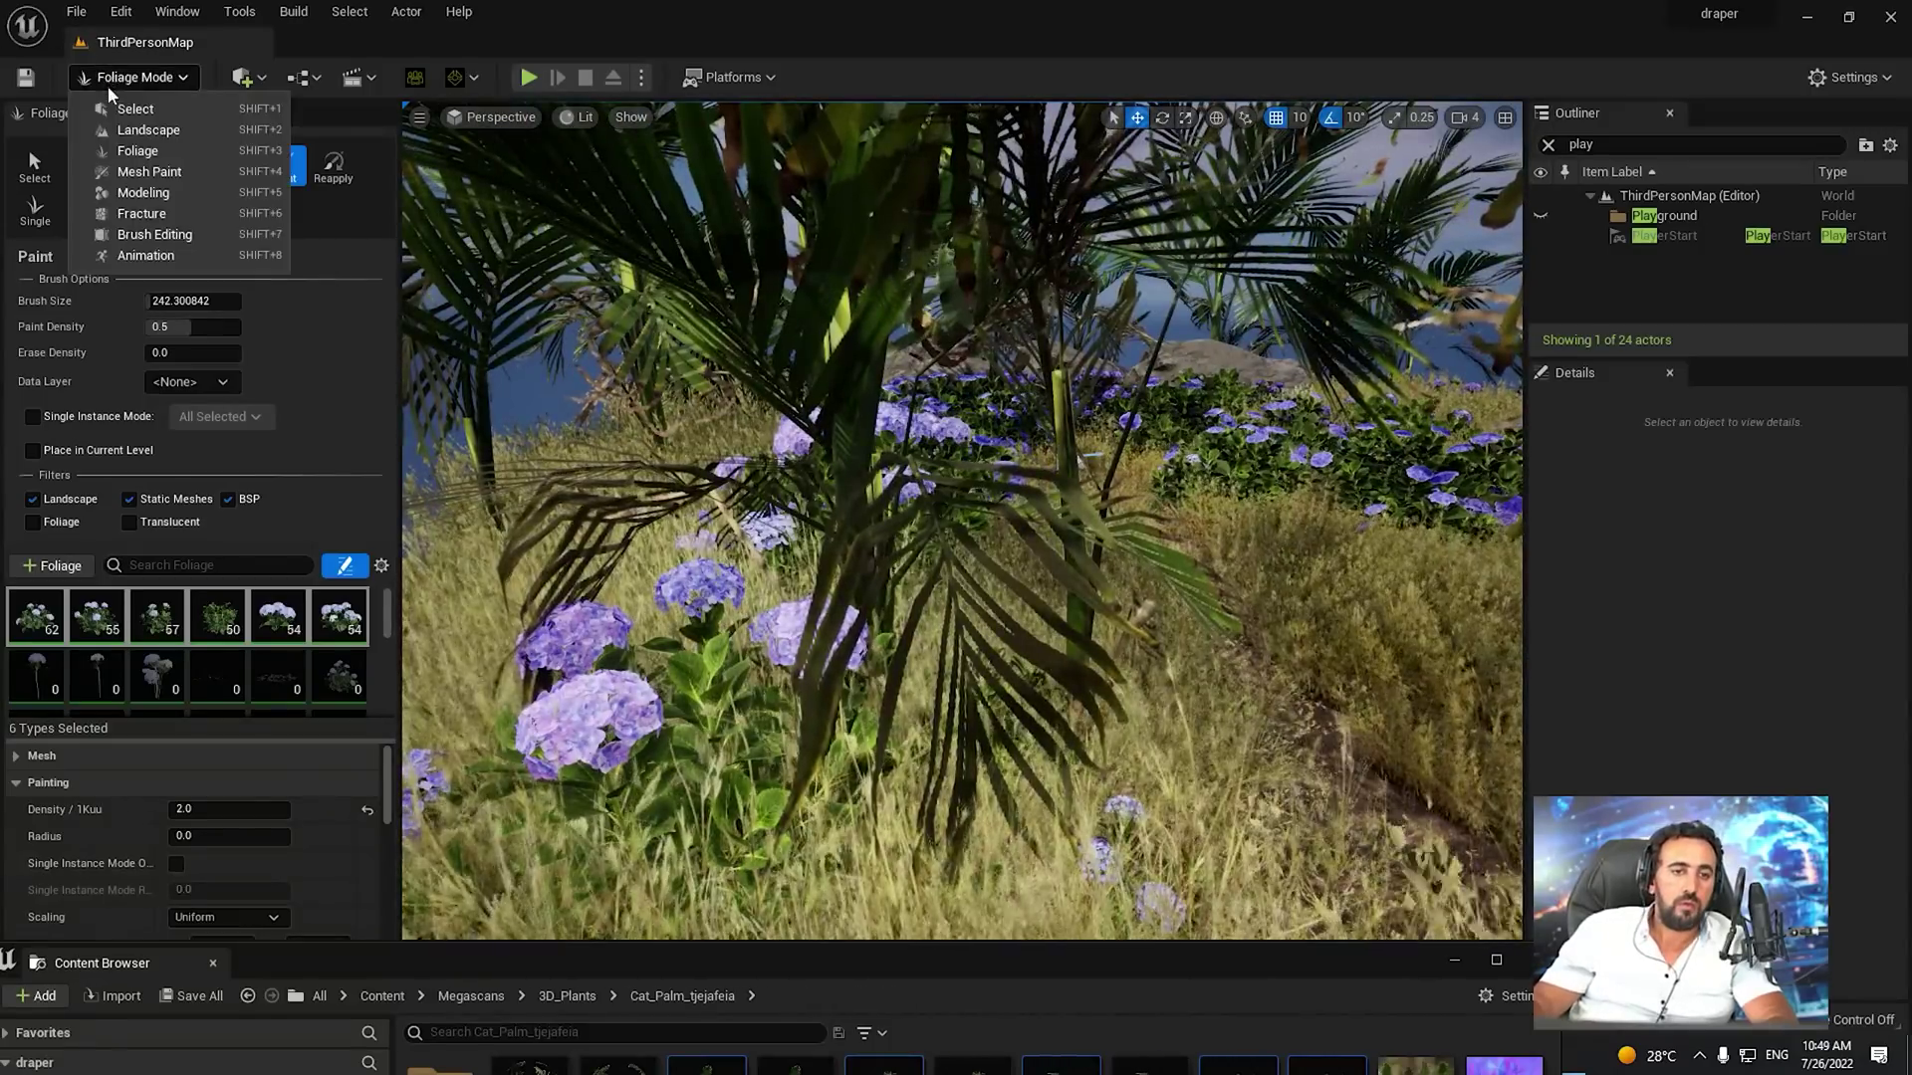
click(139, 95)
key(ctrl+space)
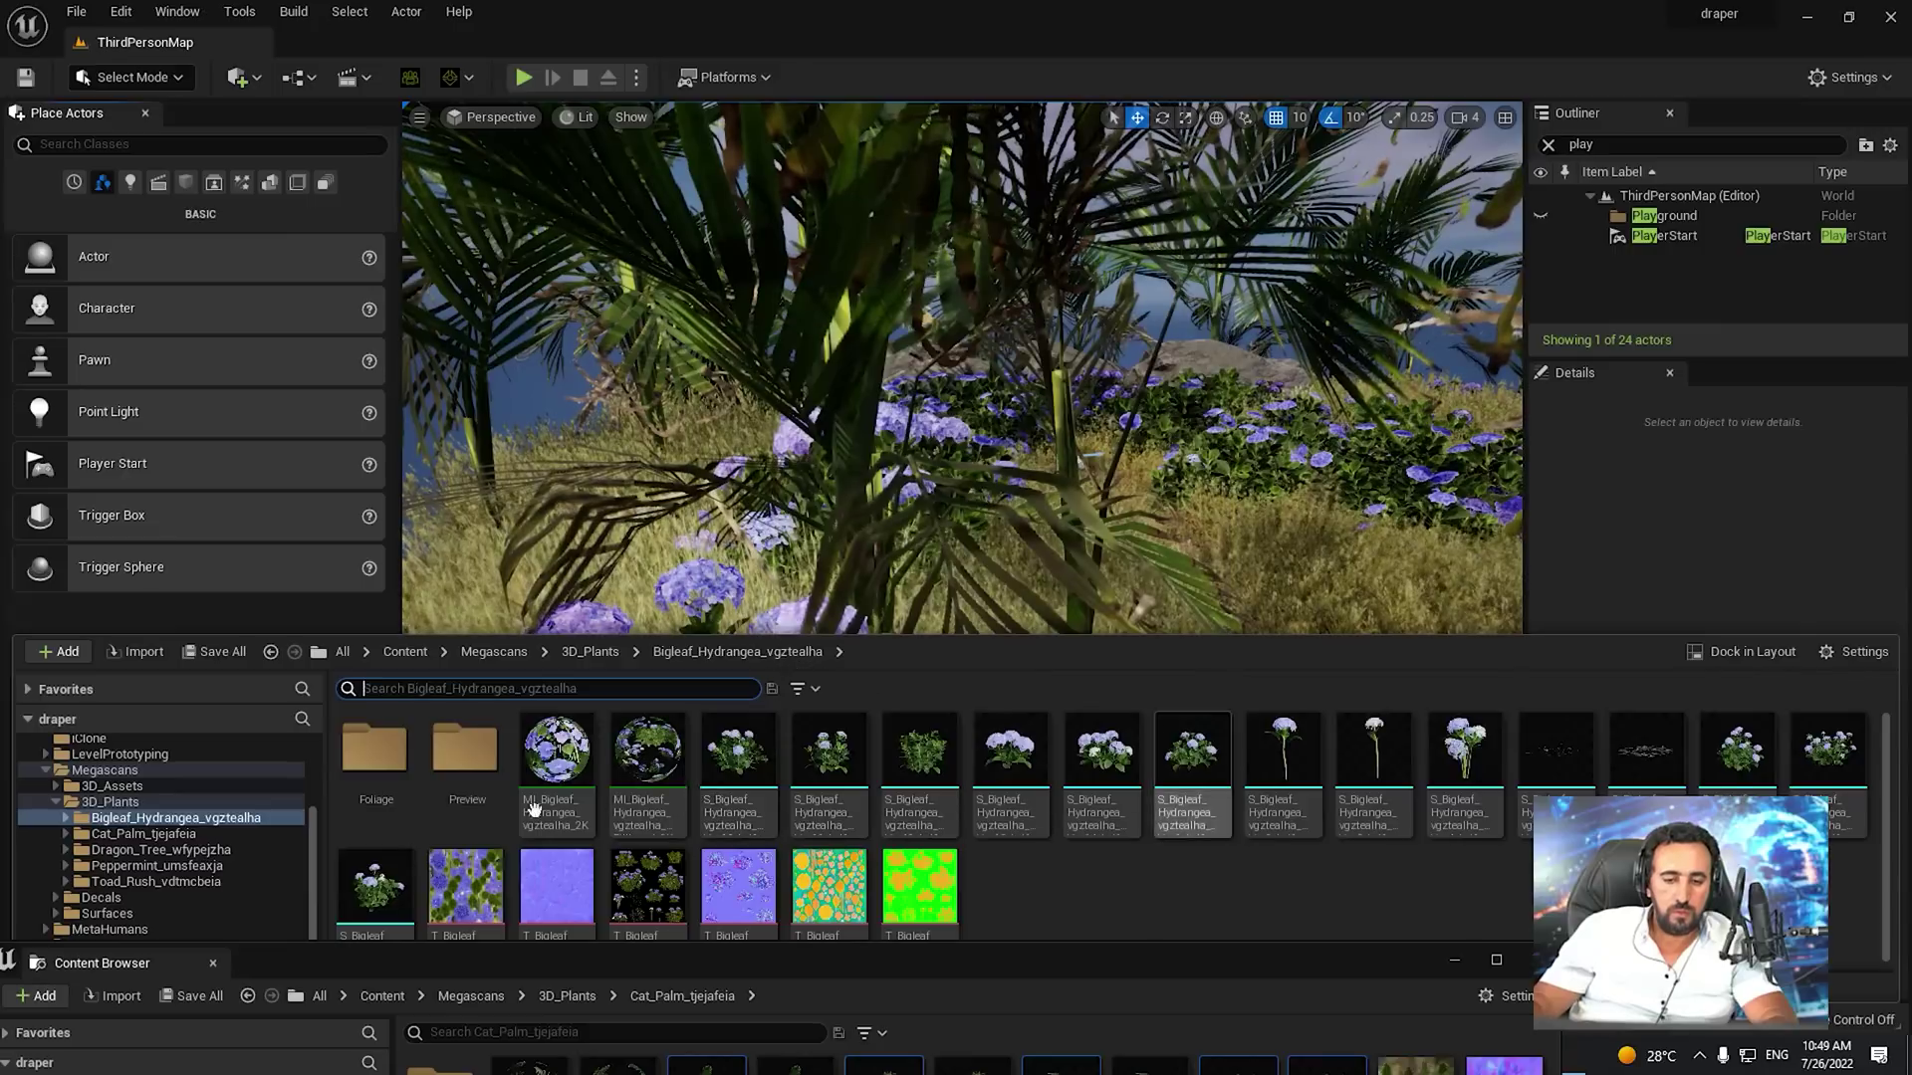
scroll(1455, 735, down, 4)
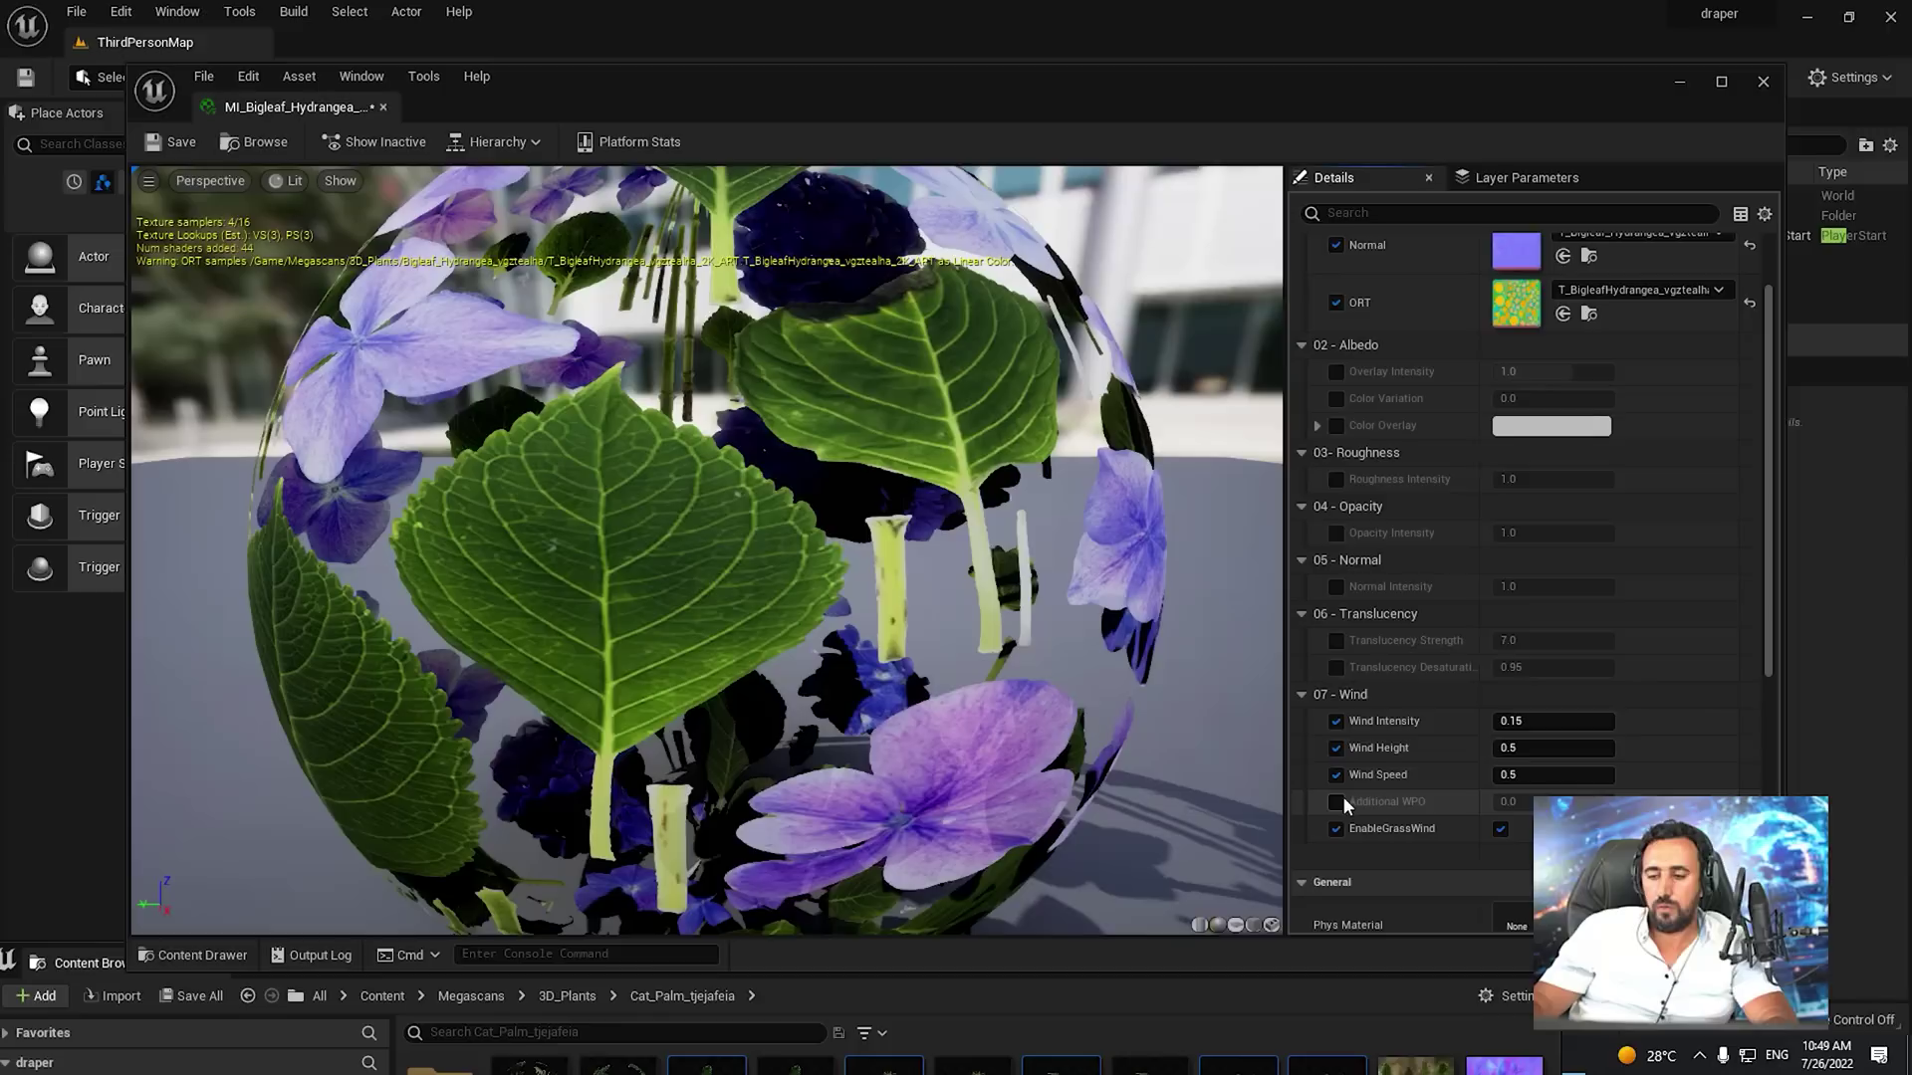
Enable the Additional WPO override, set Wind Intensity to 0.75, and save and close the hydrangea material instance
click(1336, 801)
click(1523, 724)
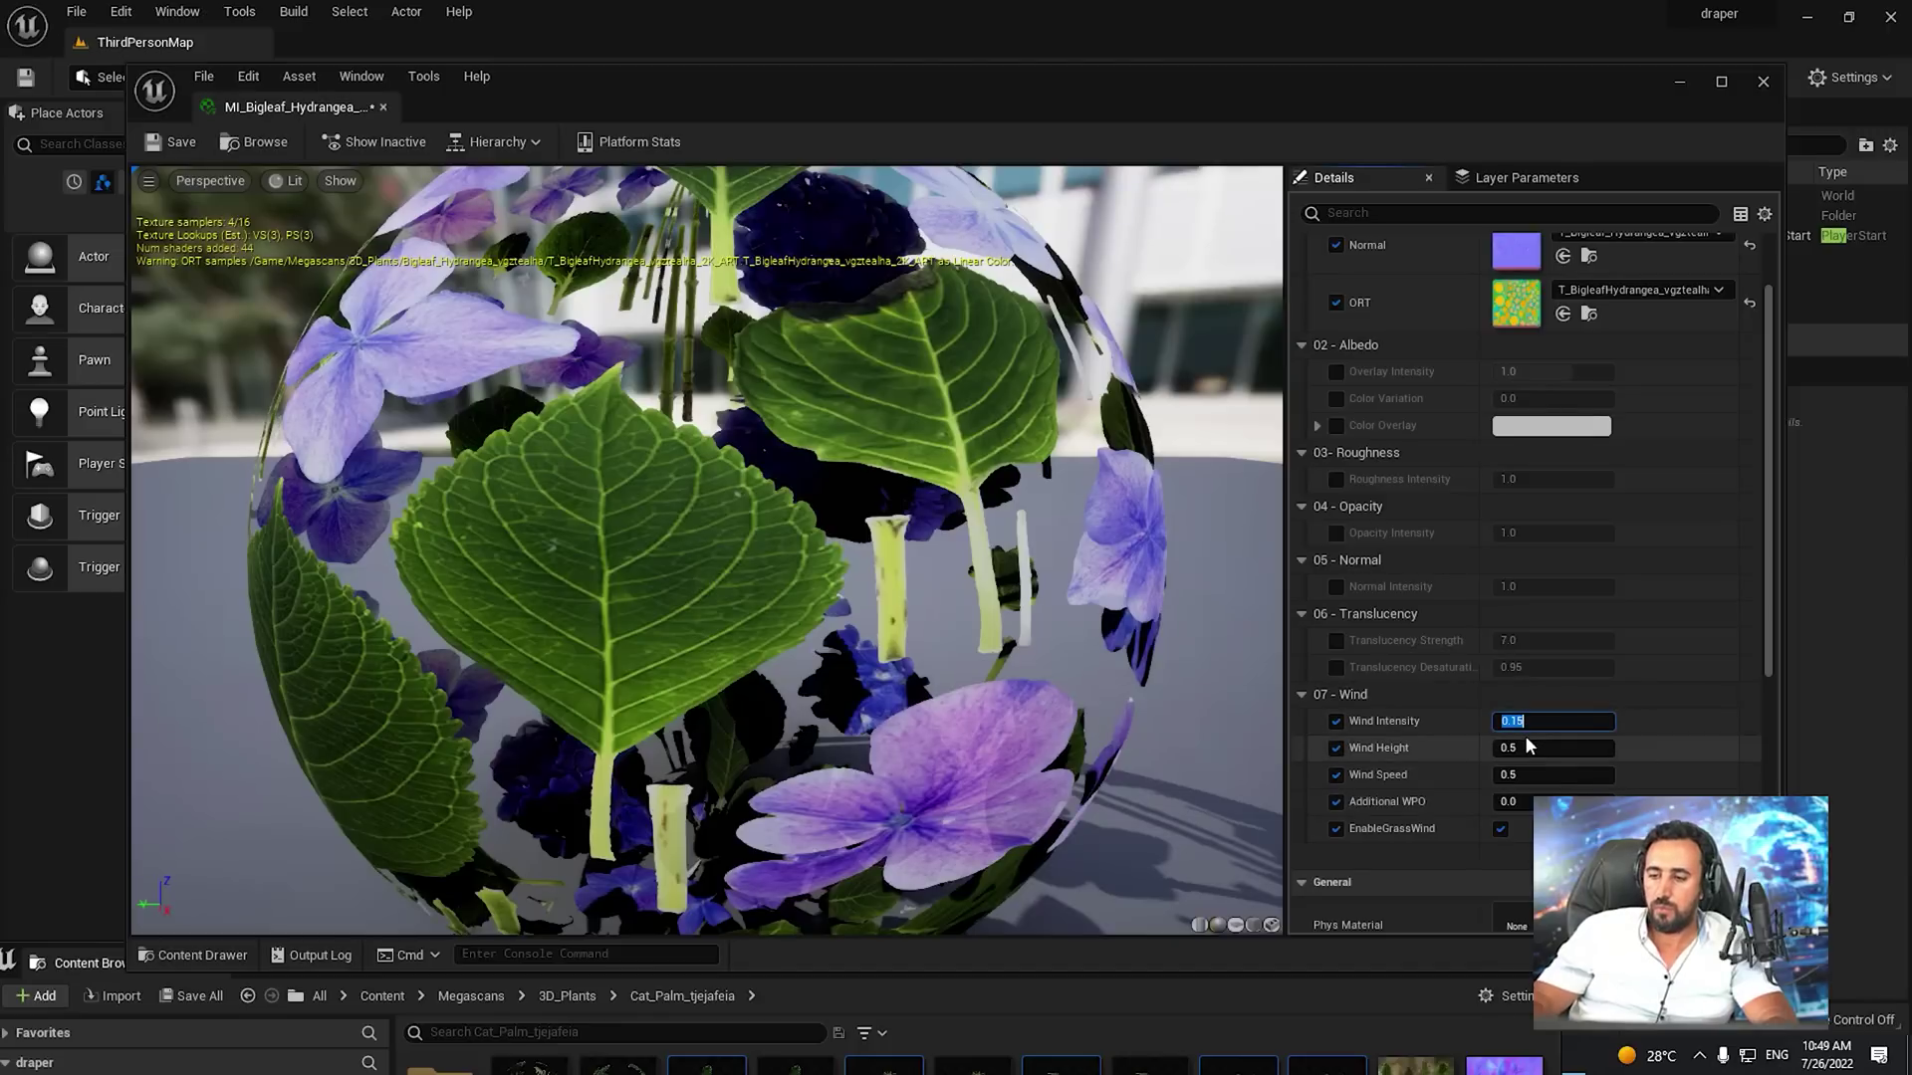
text(0.75)
key(Return)
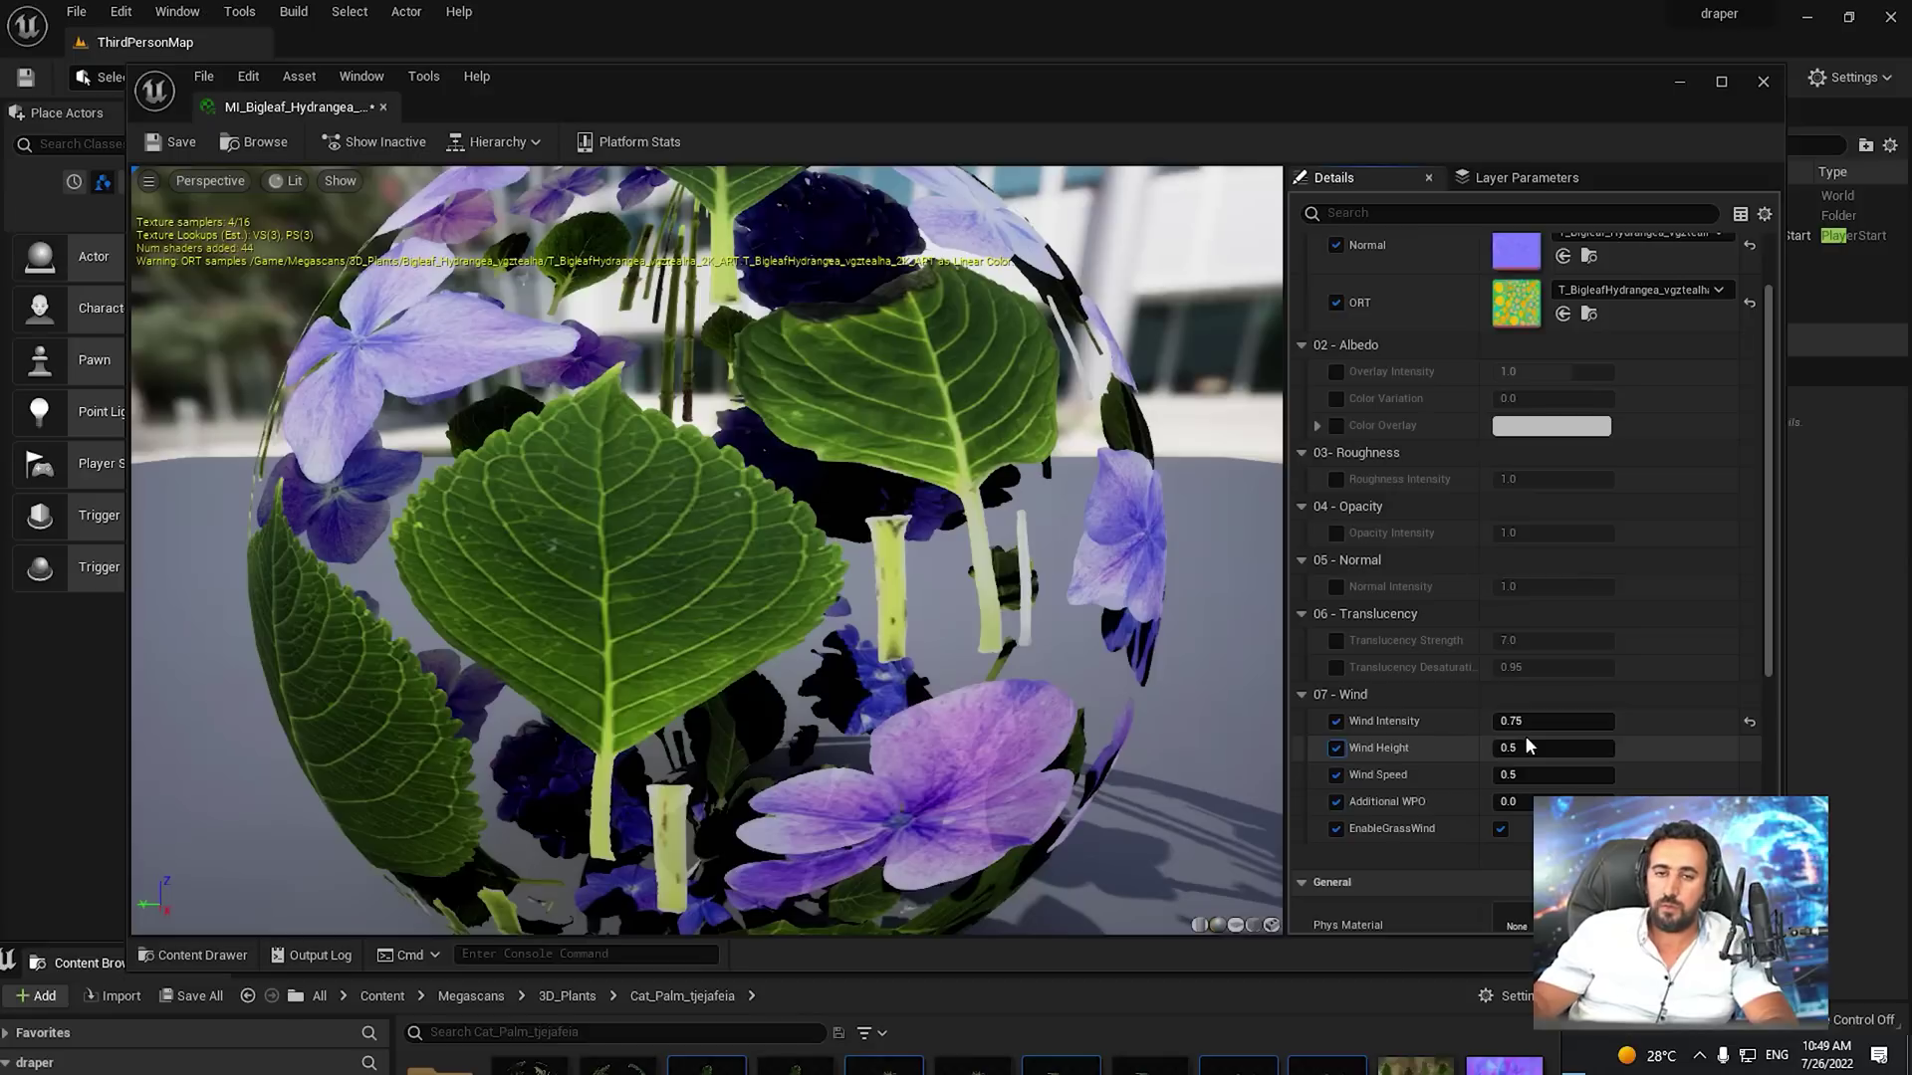
click(172, 142)
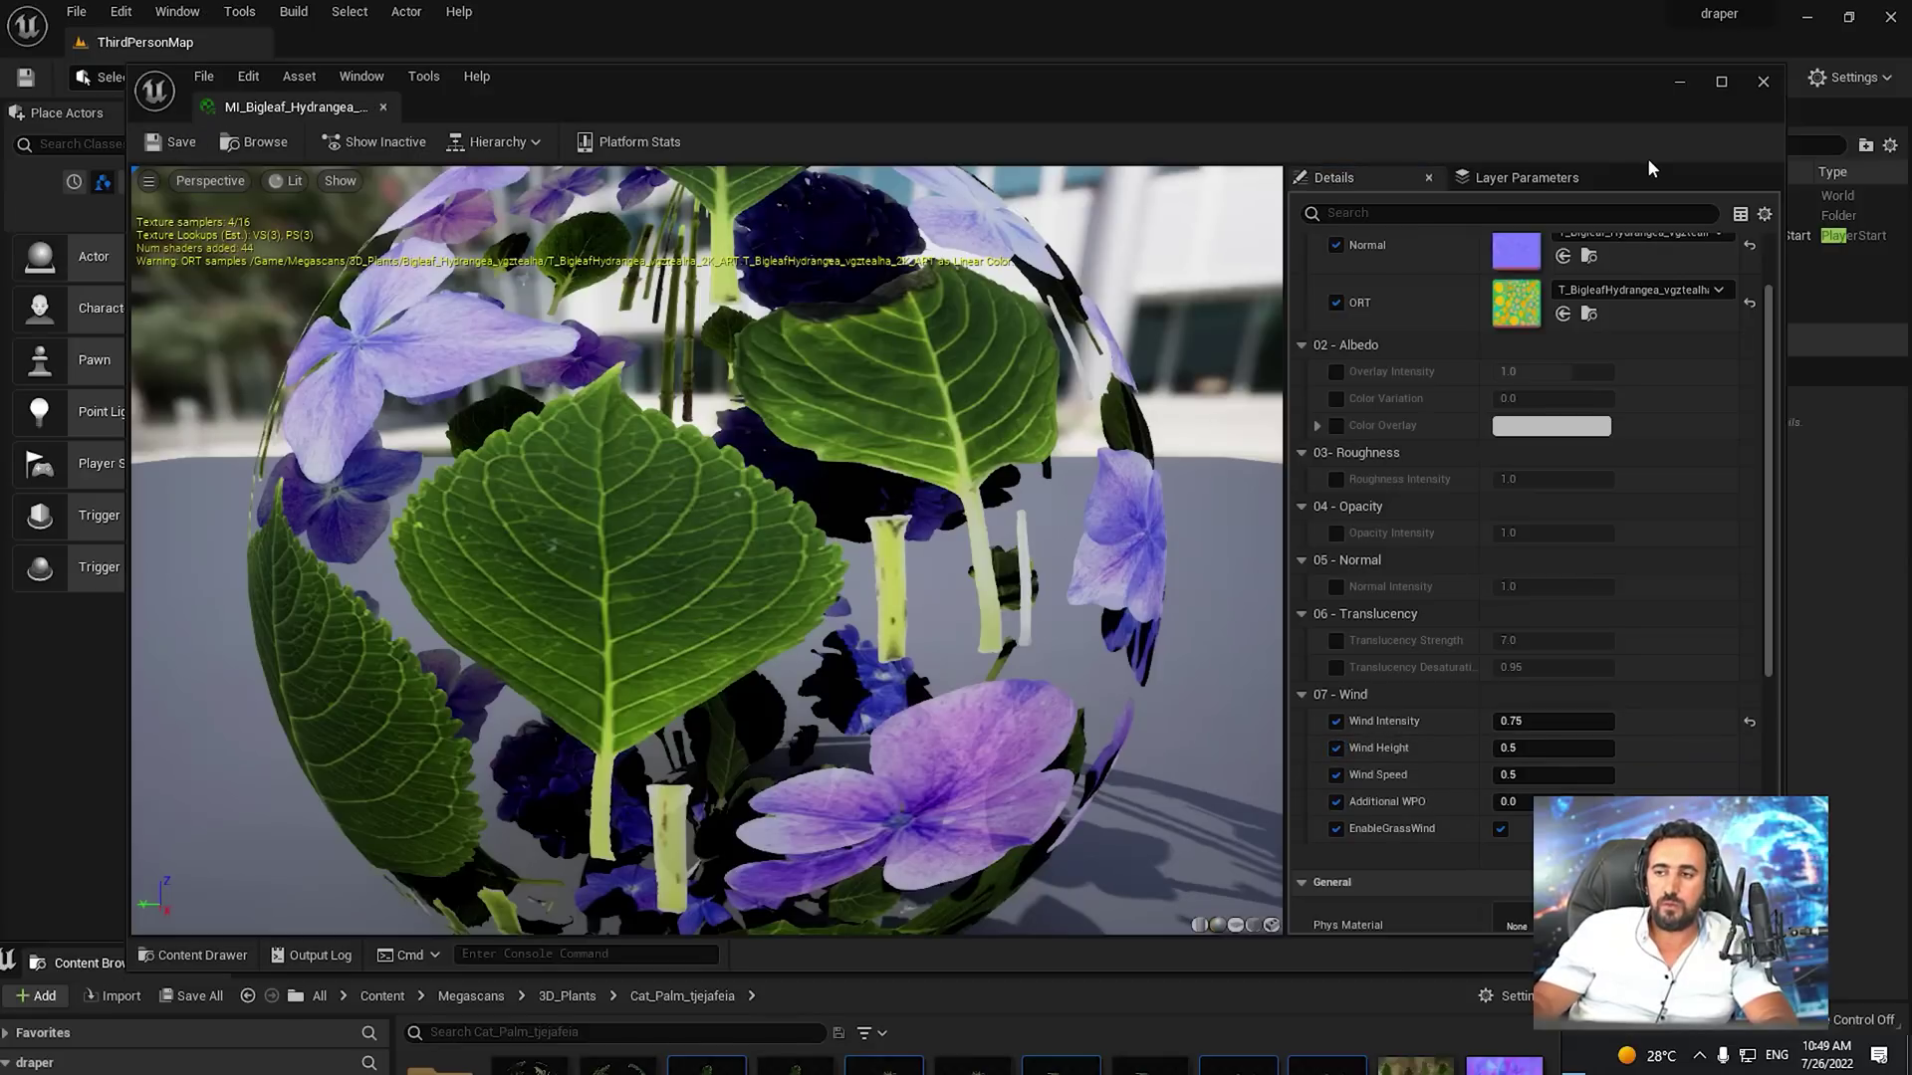
click(1762, 81)
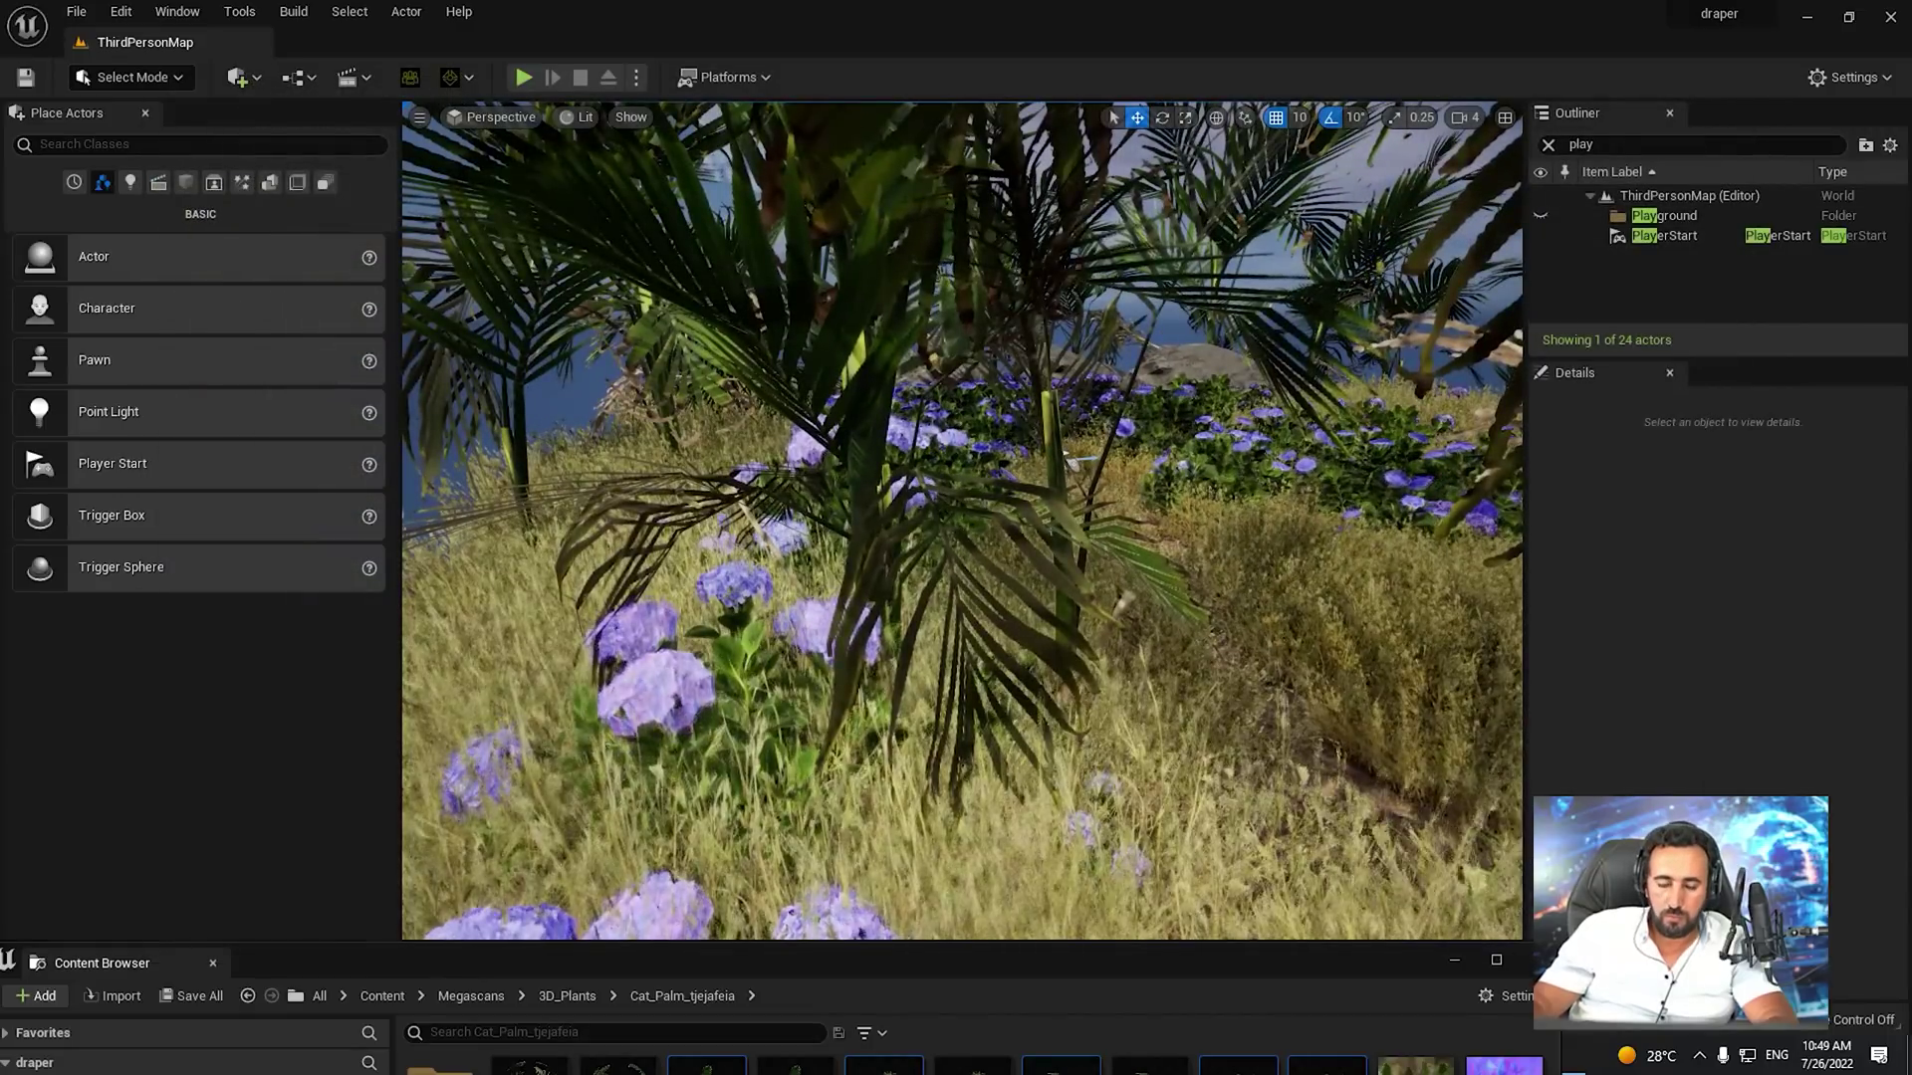
Reopen the Bigleaf Hydrangea material instance, set Wind Intensity to 0.4, and close it
key(ctrl+space)
double_click(557, 752)
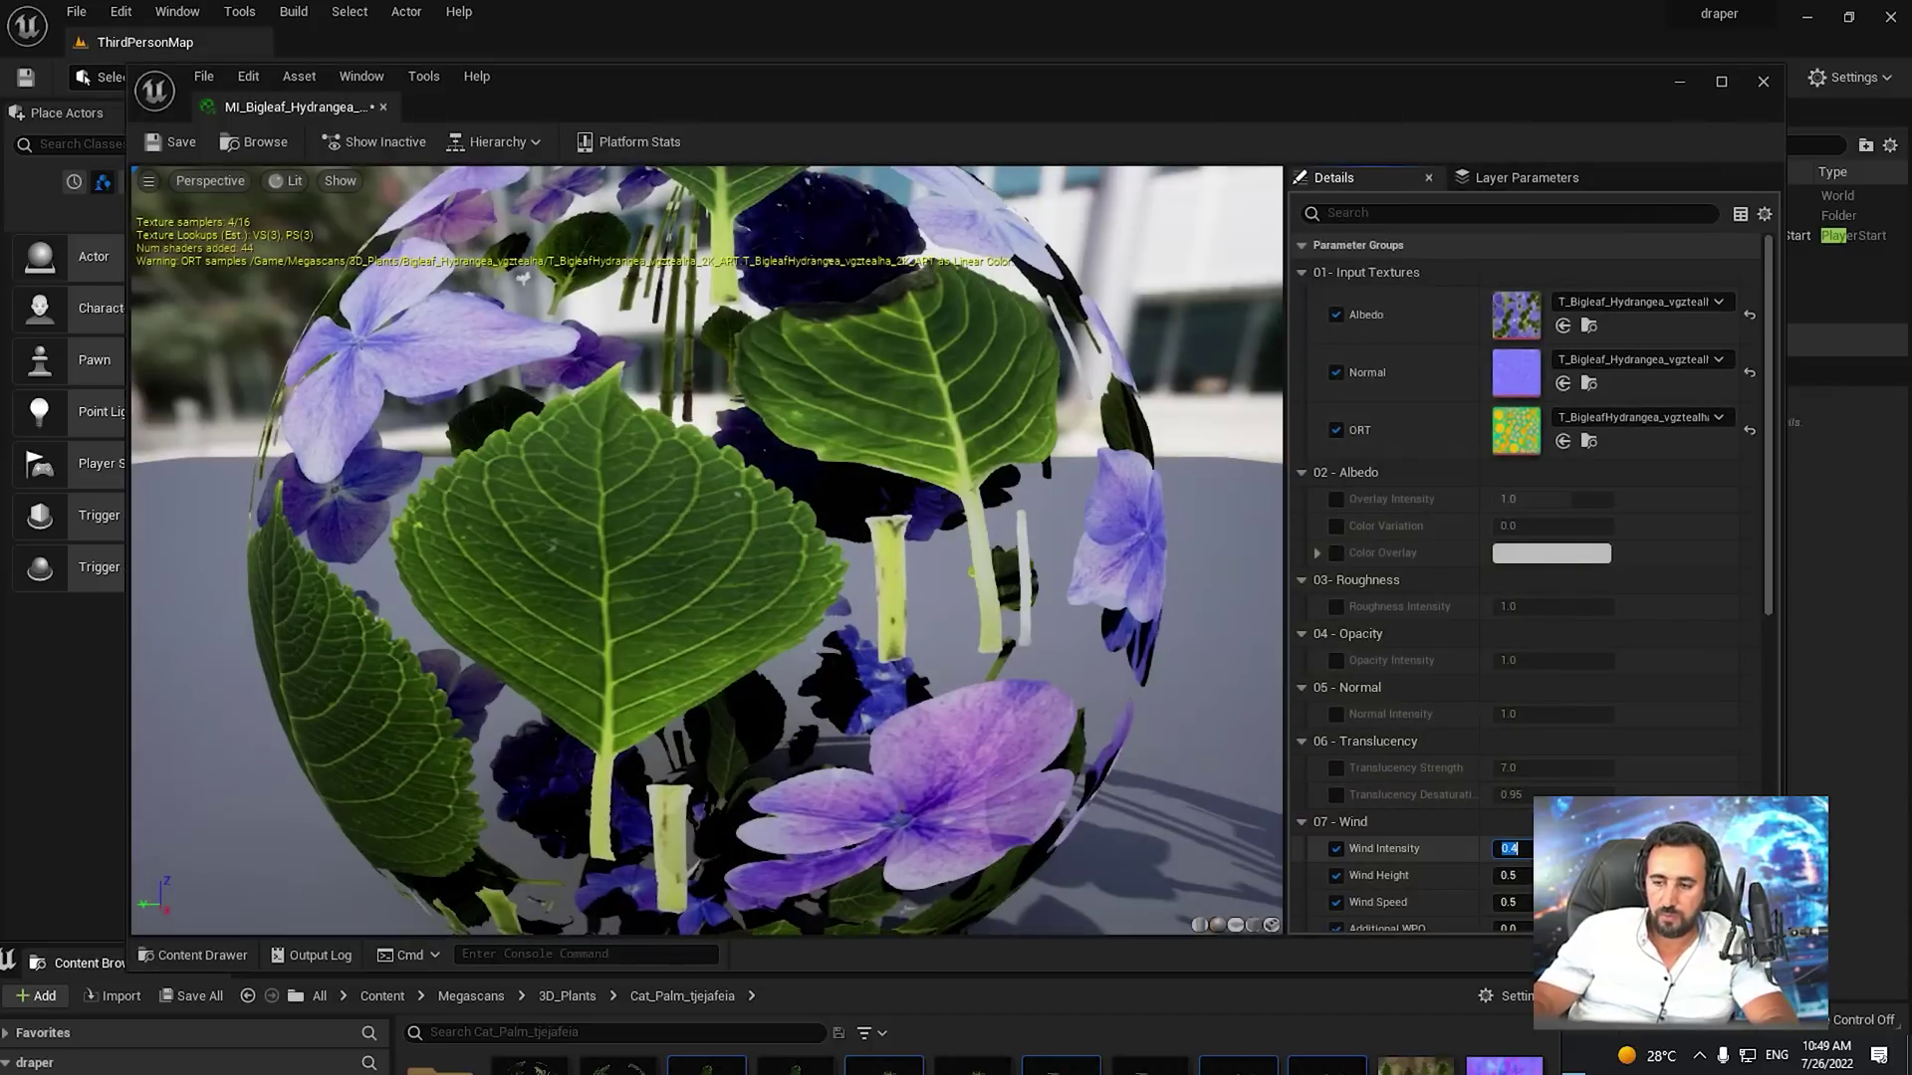
click(1762, 83)
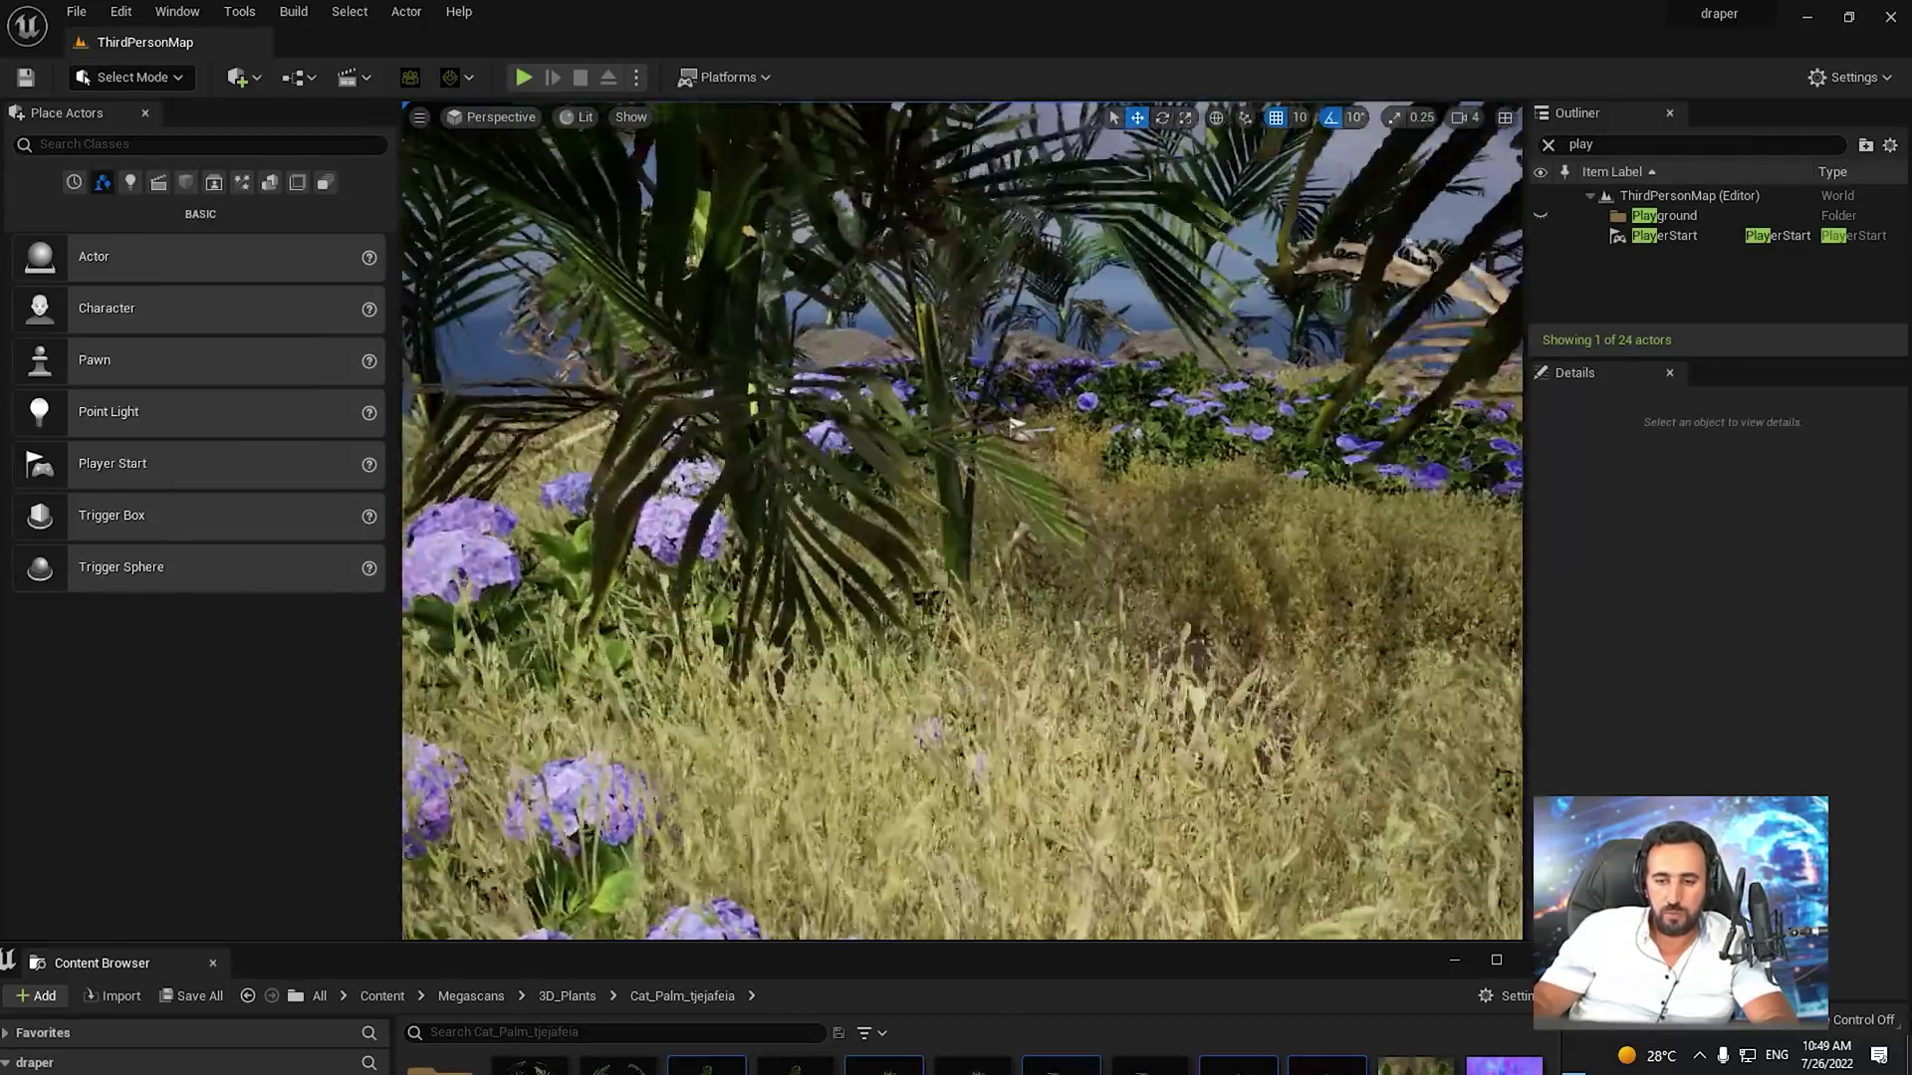
Play the level and run the character along the path to examine the hydrangeas, palms and grass moving in the wind
right_drag(1180, 599, 1018, 572)
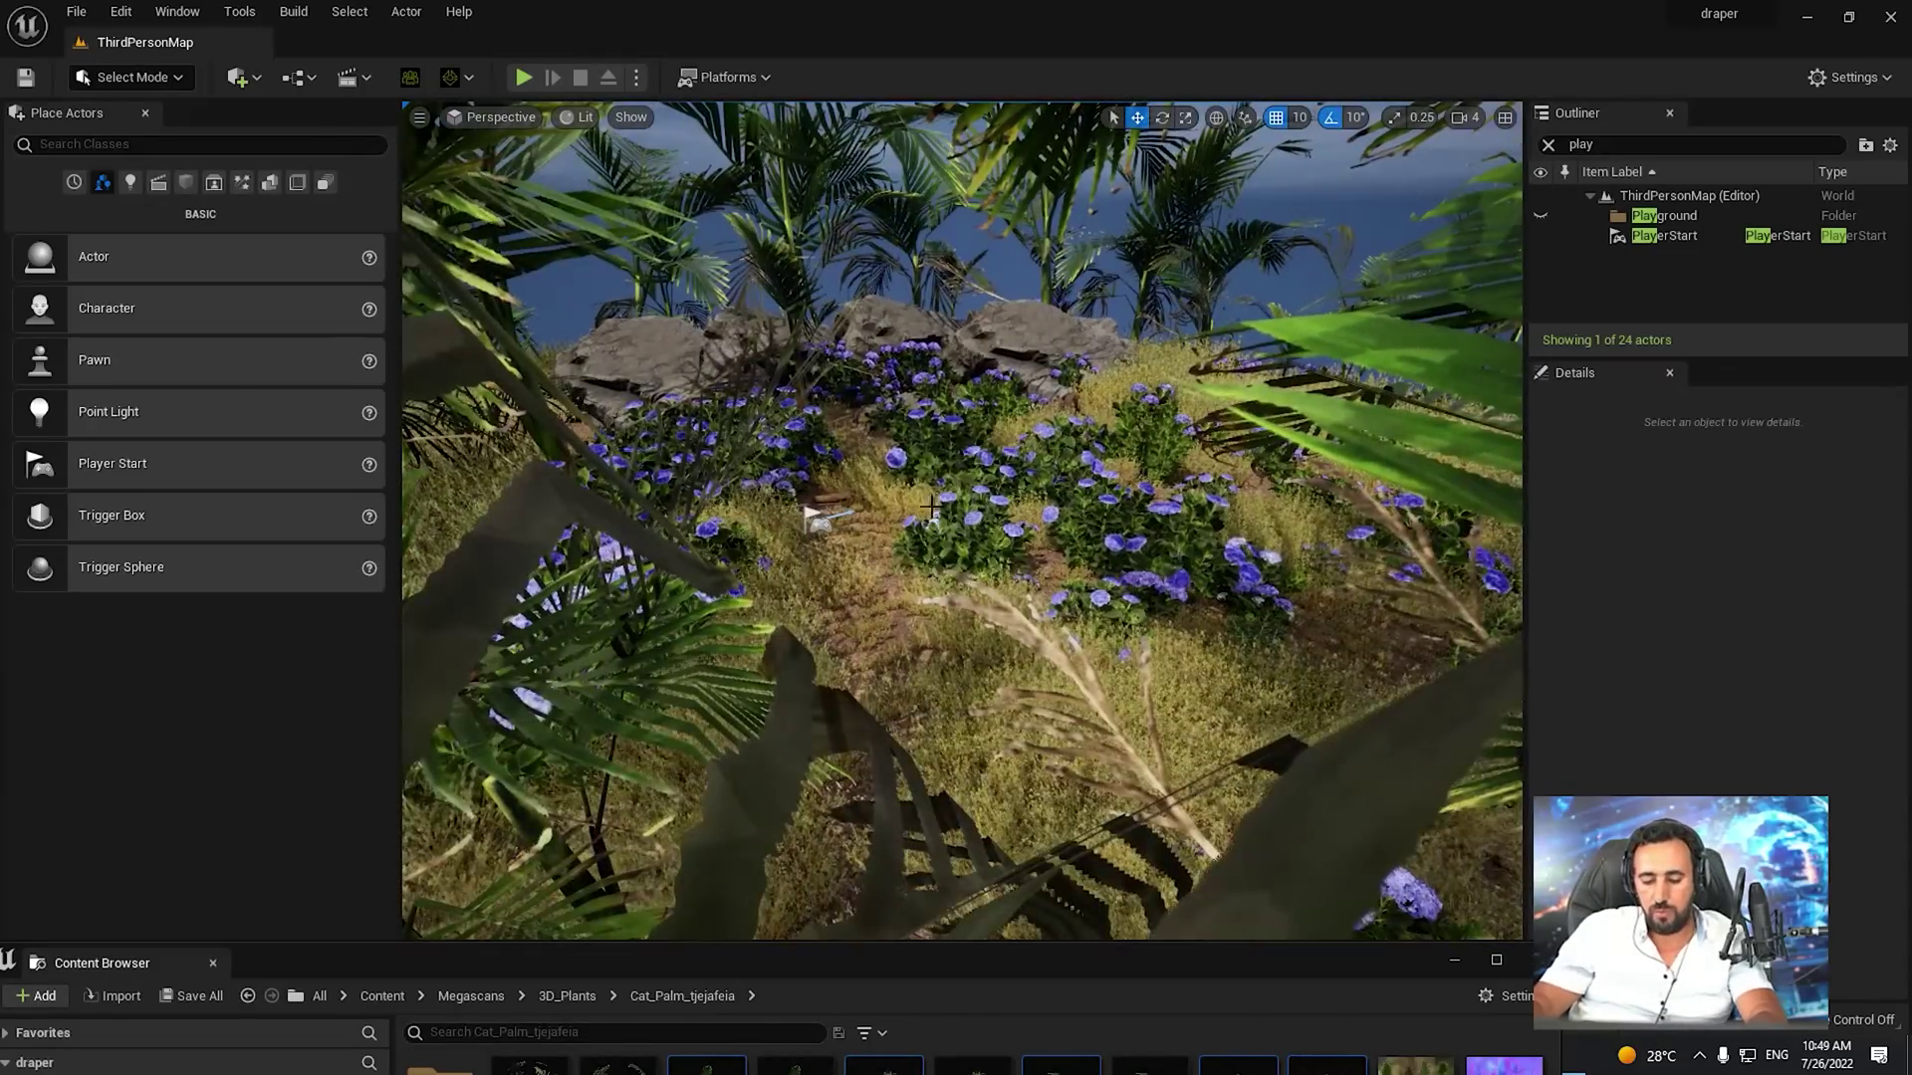
key(alt+p)
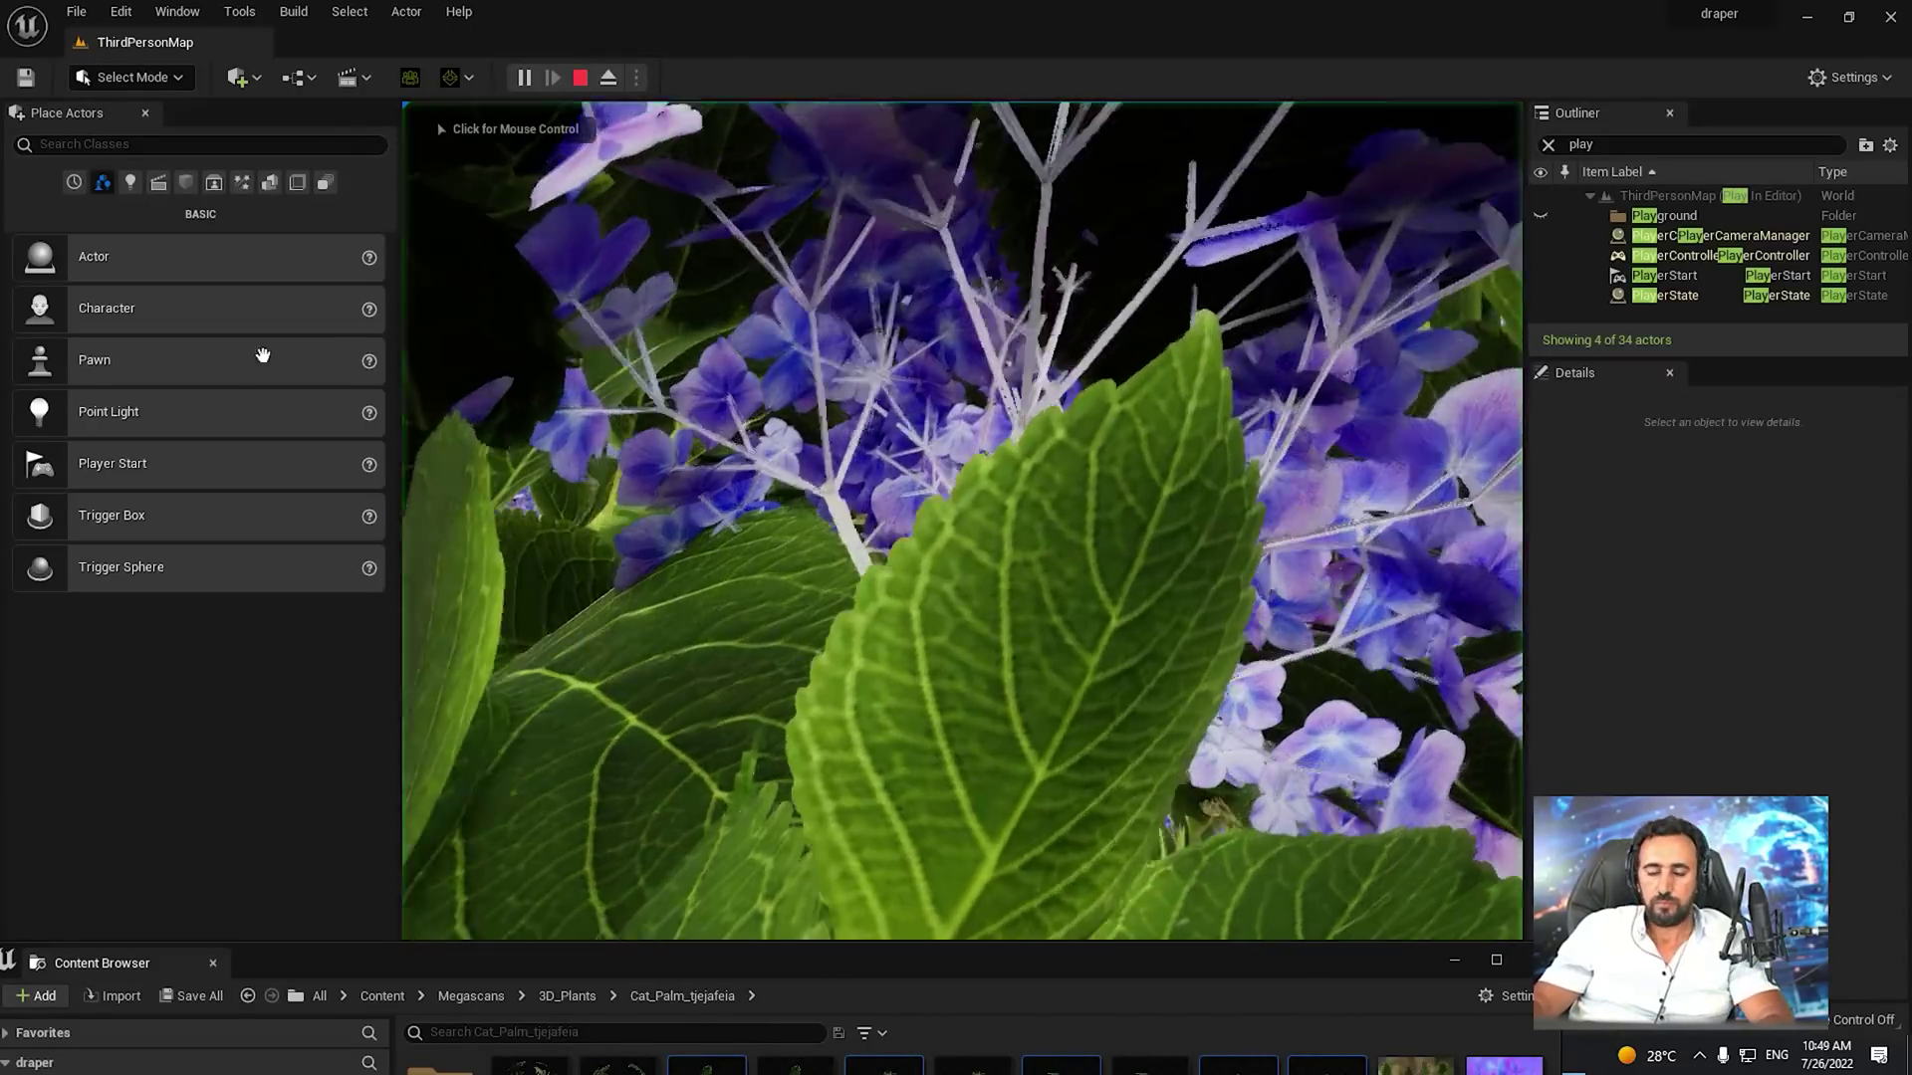
key(w)
key(w)
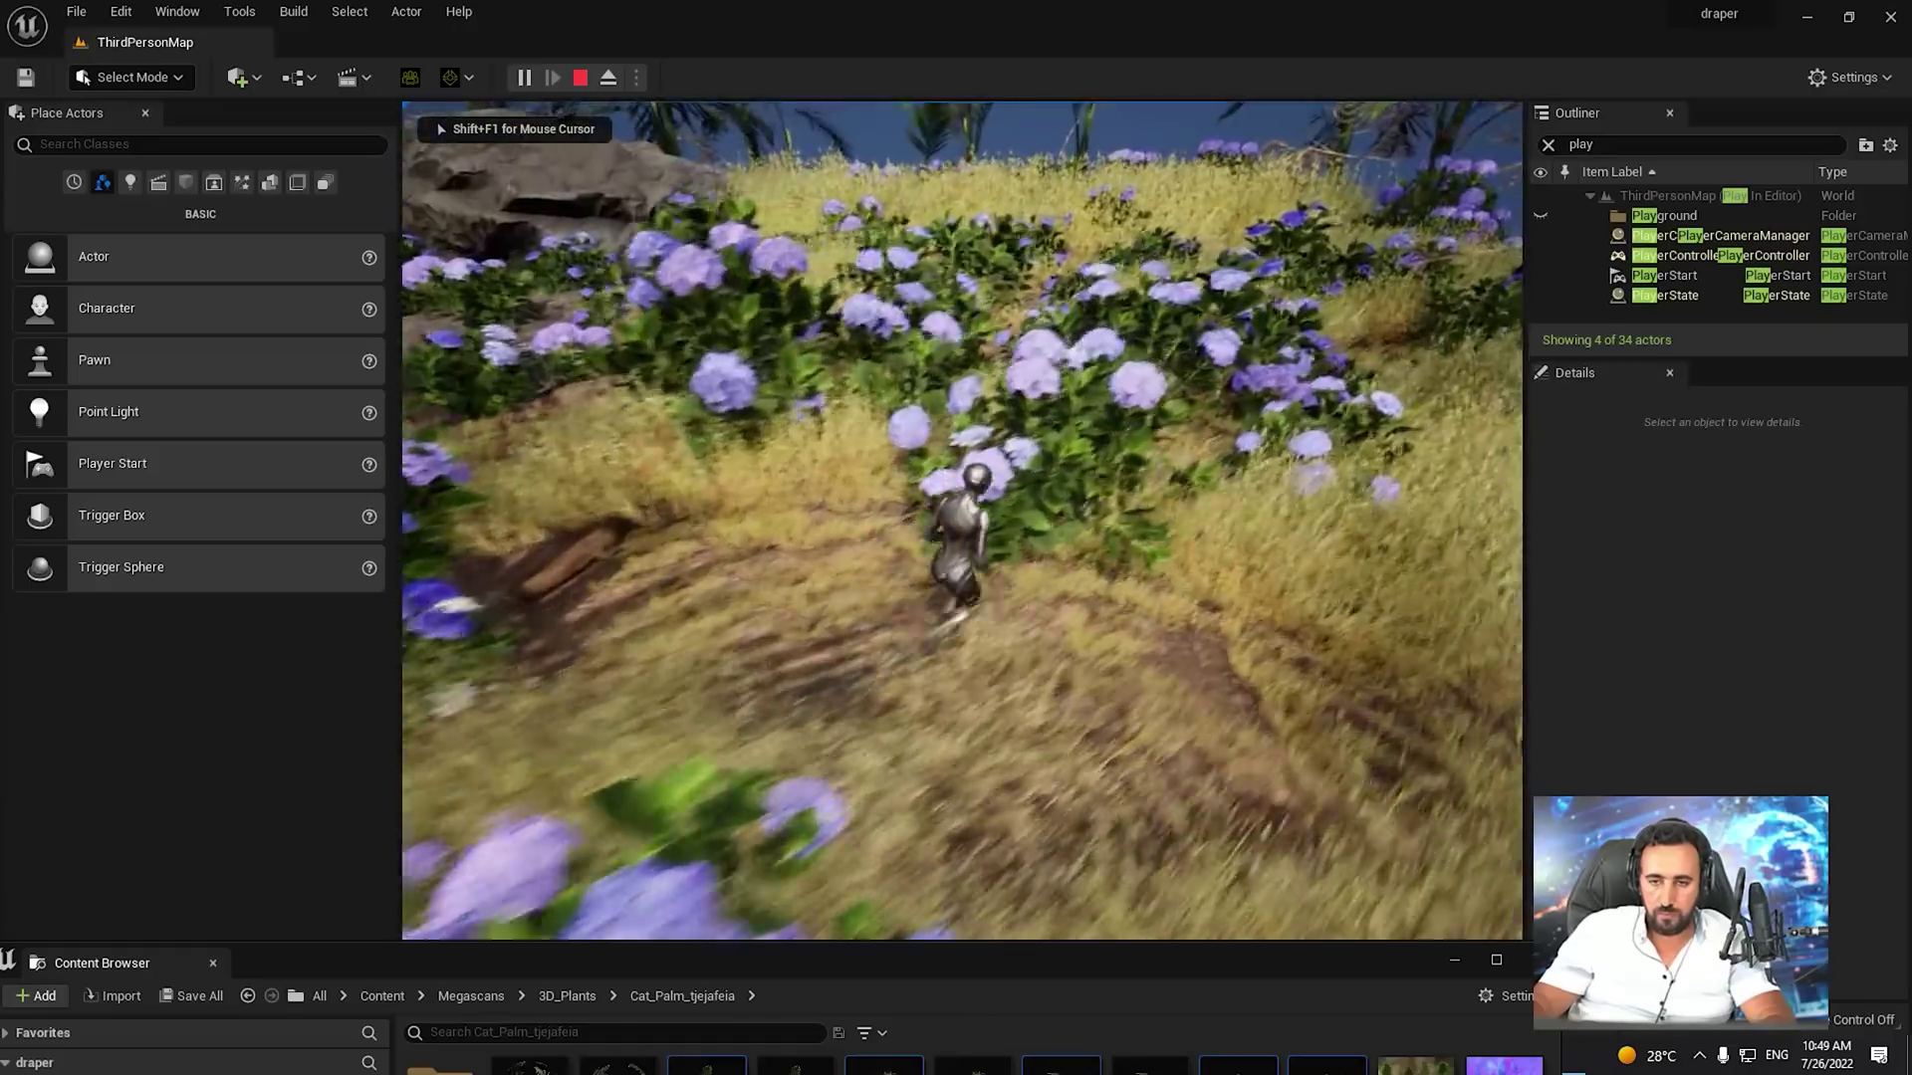
key(w)
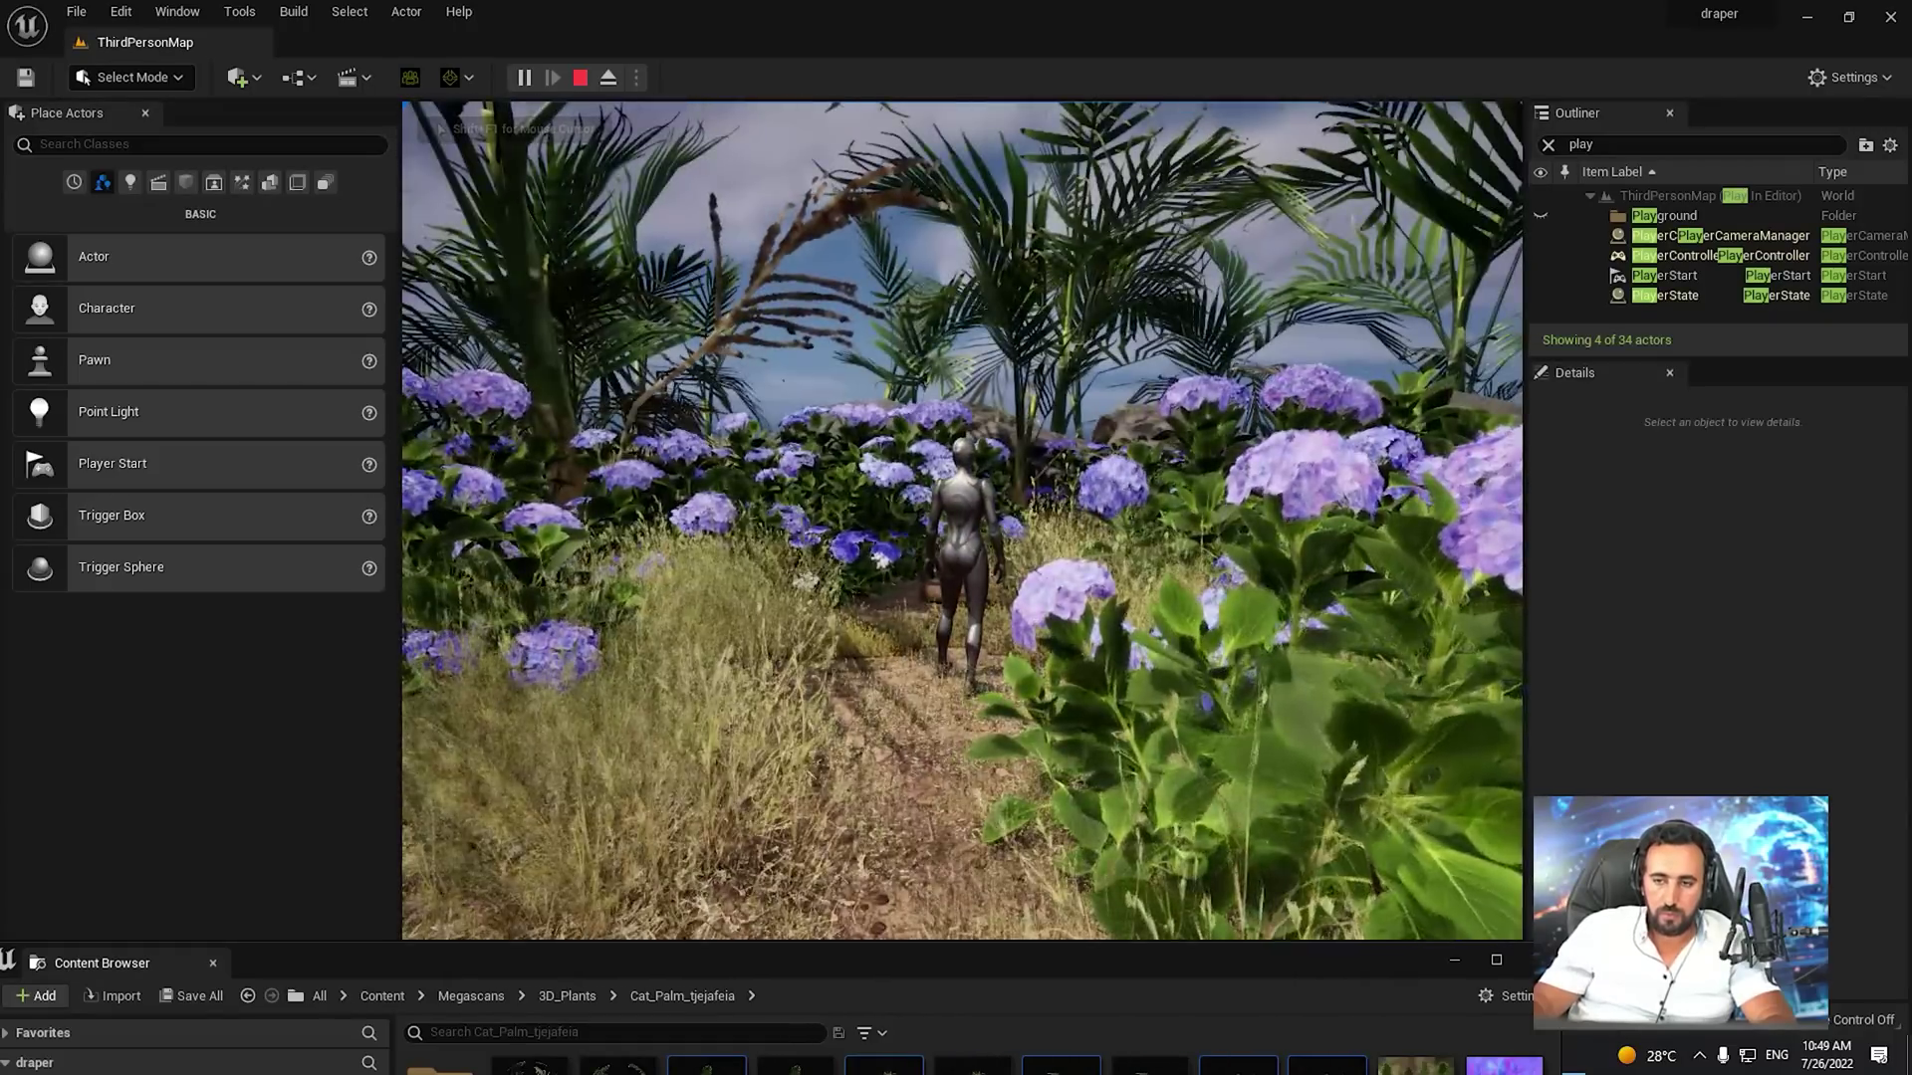
key(w)
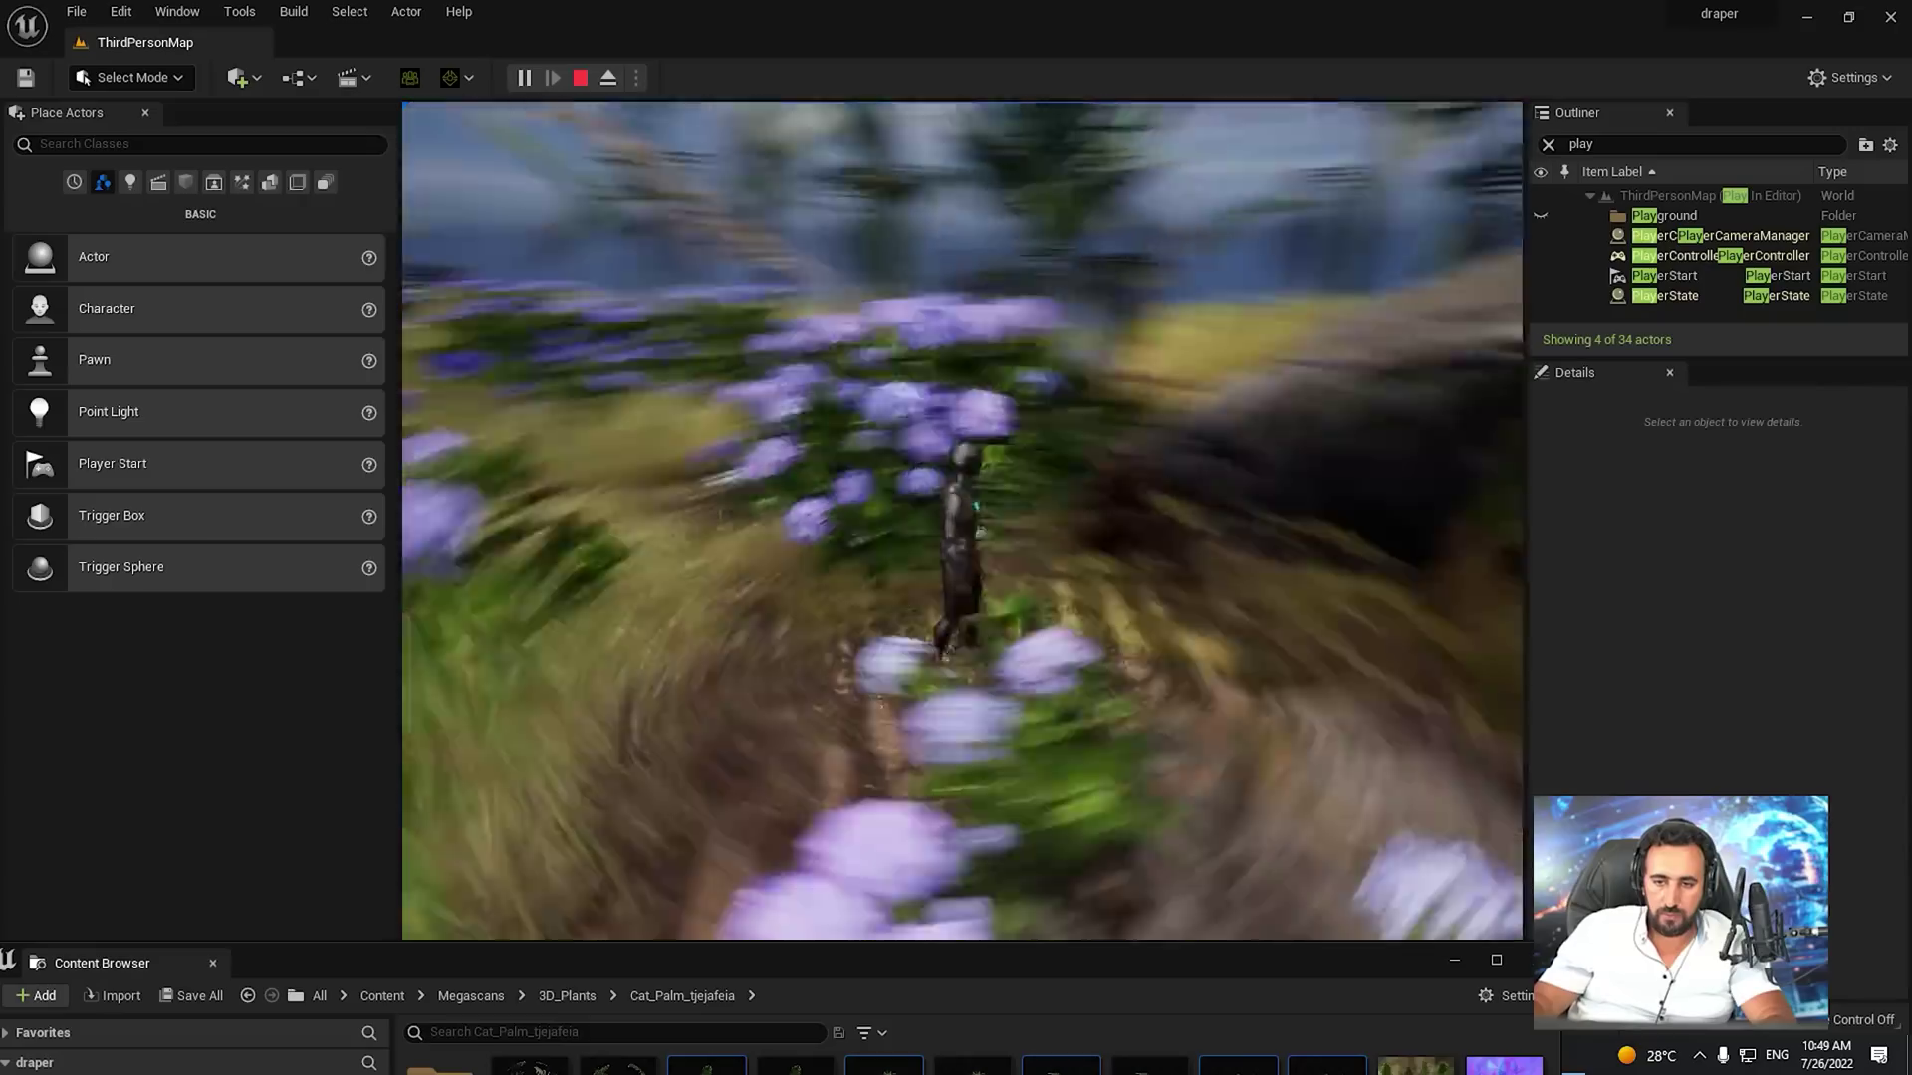
key(w)
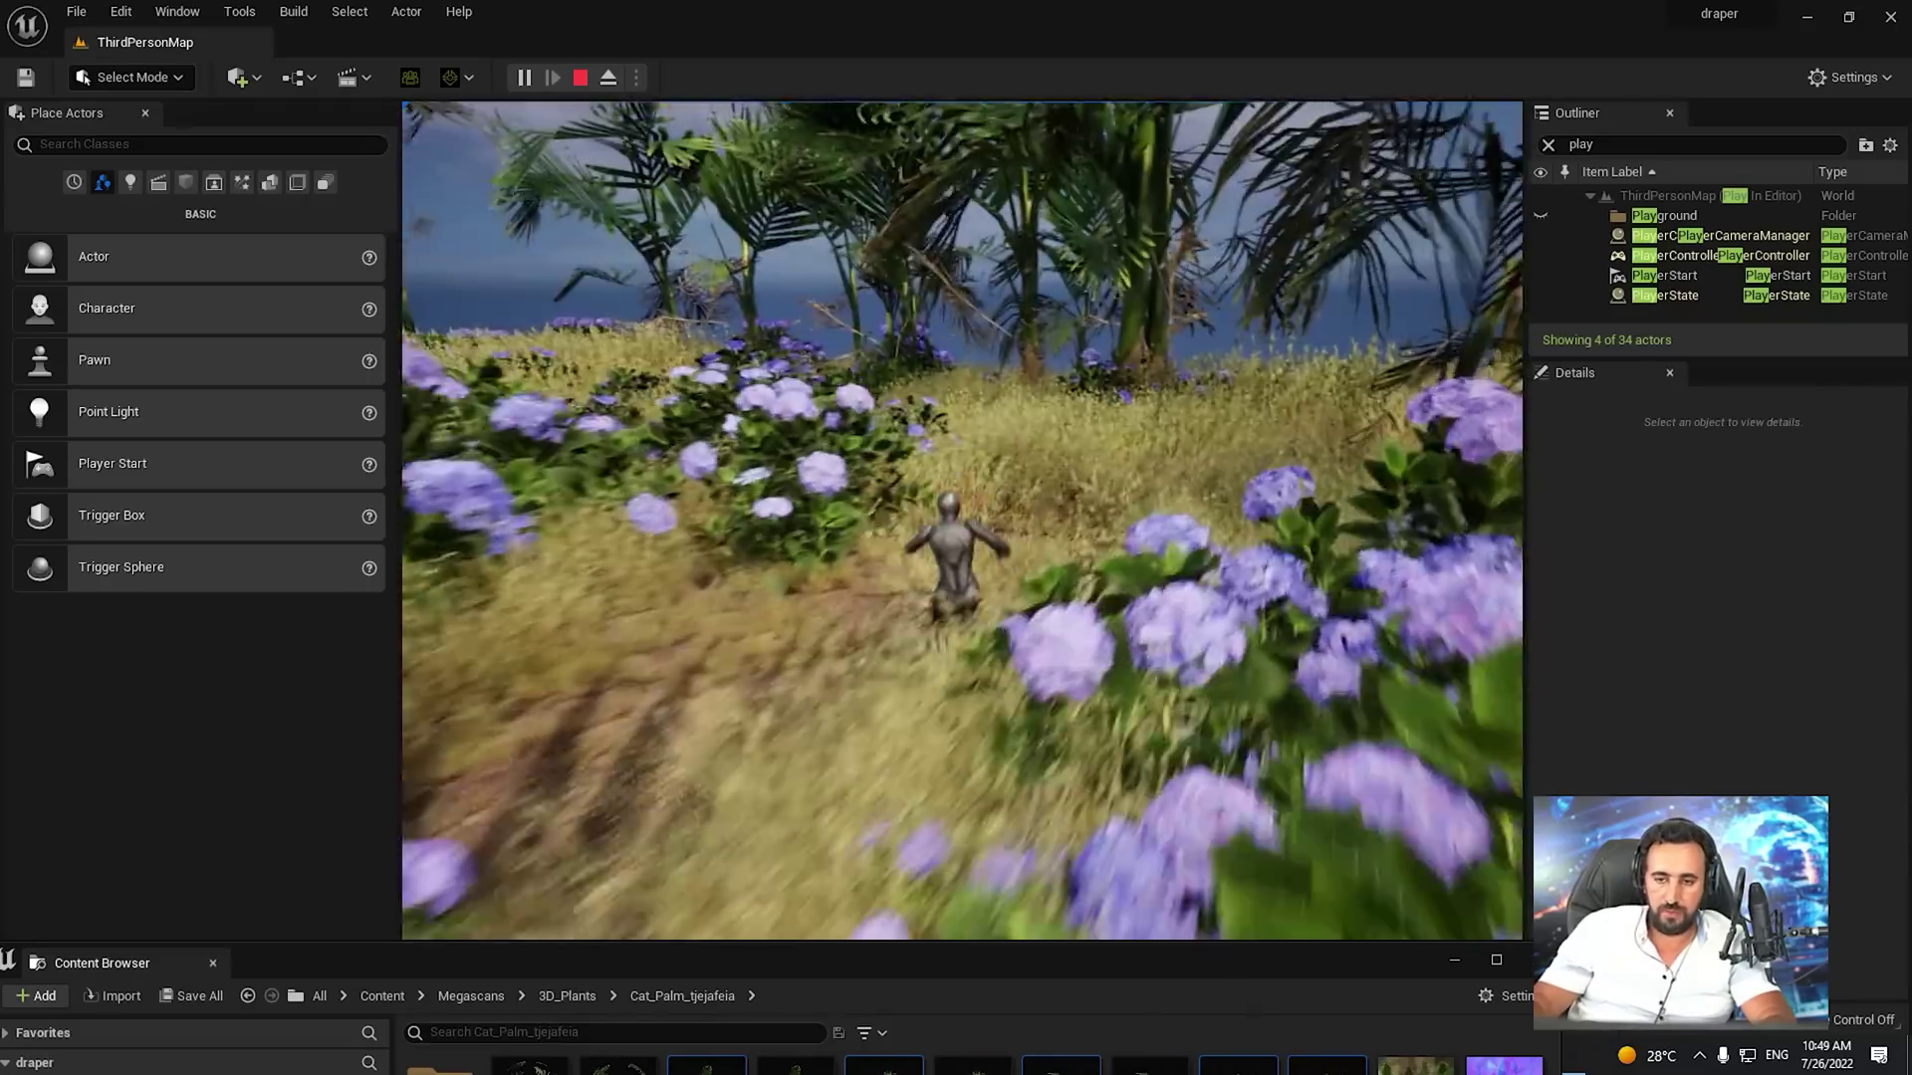